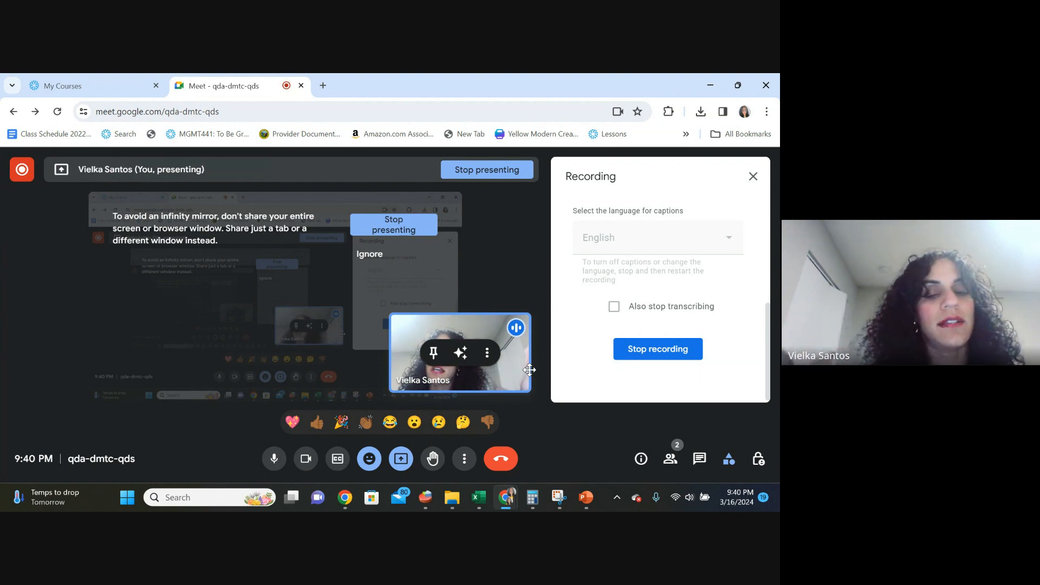
Open the Week 10 lesson on non-parametric and correlational relationships in the STAT210: Applied Business Statistics course.
{"action": "left_click", "coordinate": [54, 79]}
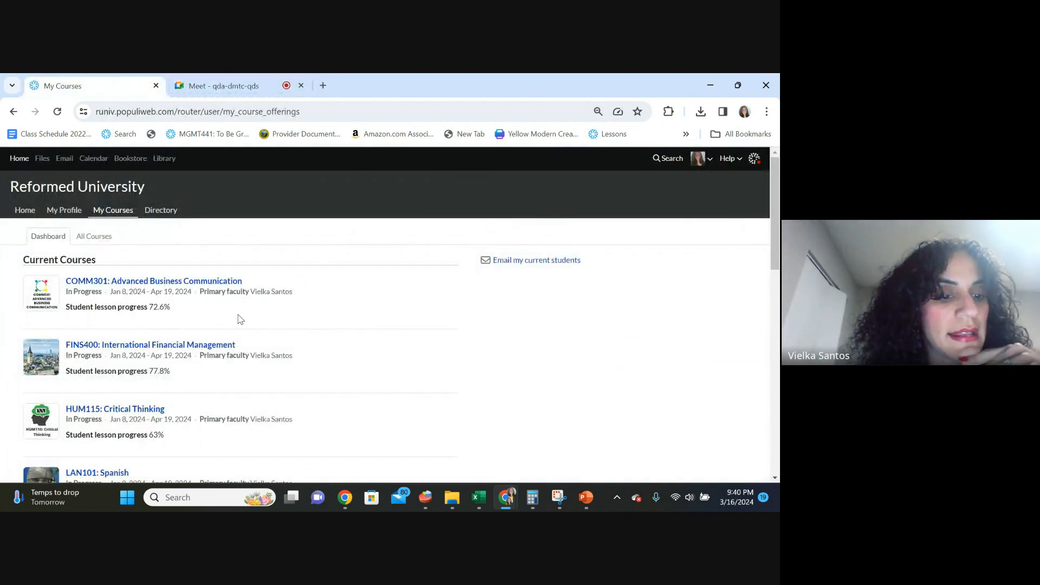
{"action": "scroll", "coordinate": [202, 395], "scroll_direction": "down", "scroll_amount": 3}
{"action": "scroll", "coordinate": [135, 379], "scroll_direction": "down", "scroll_amount": 2}
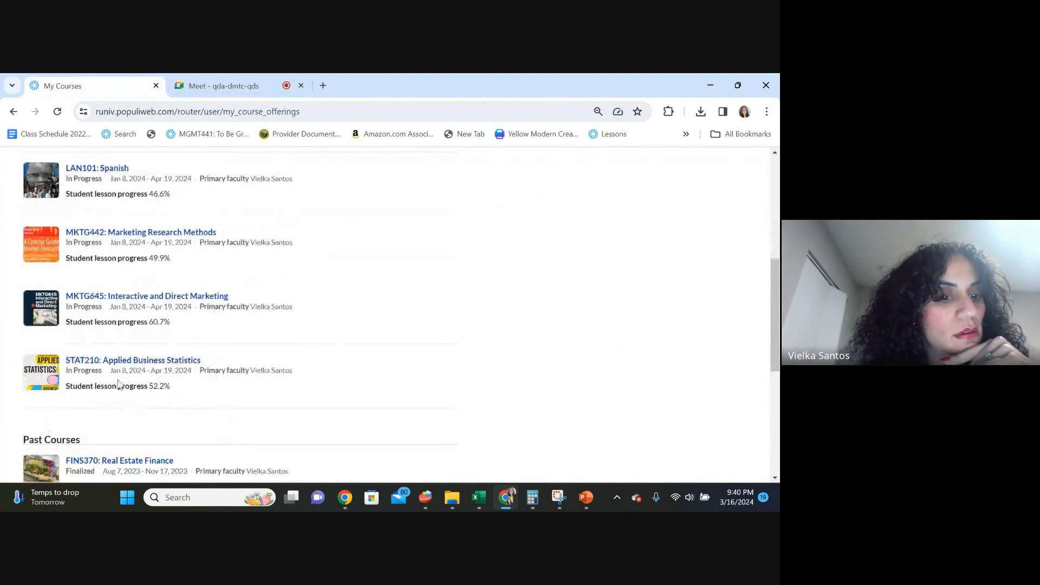
{"action": "left_click", "coordinate": [122, 361]}
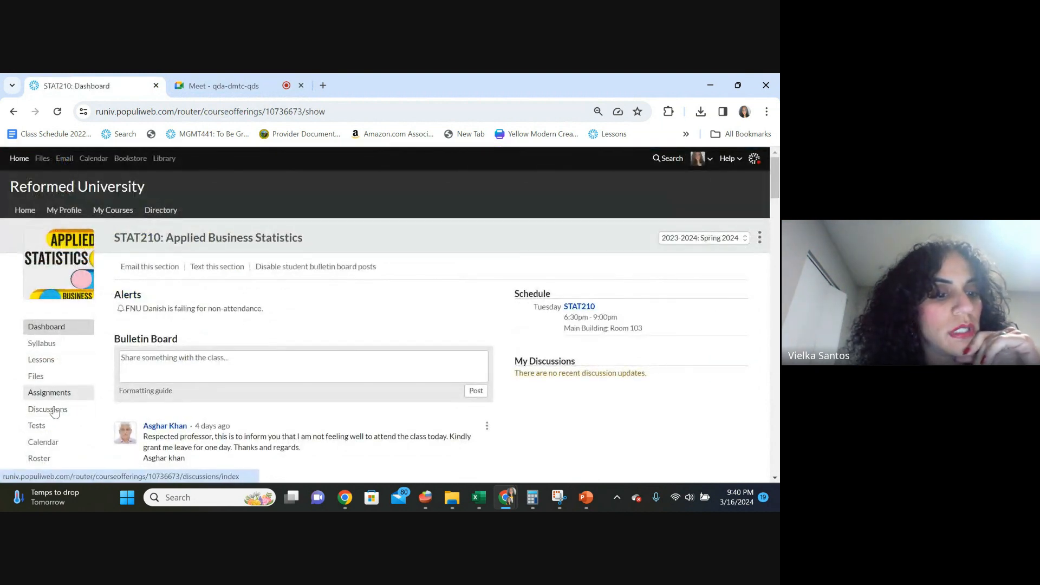
{"action": "left_click", "coordinate": [39, 359]}
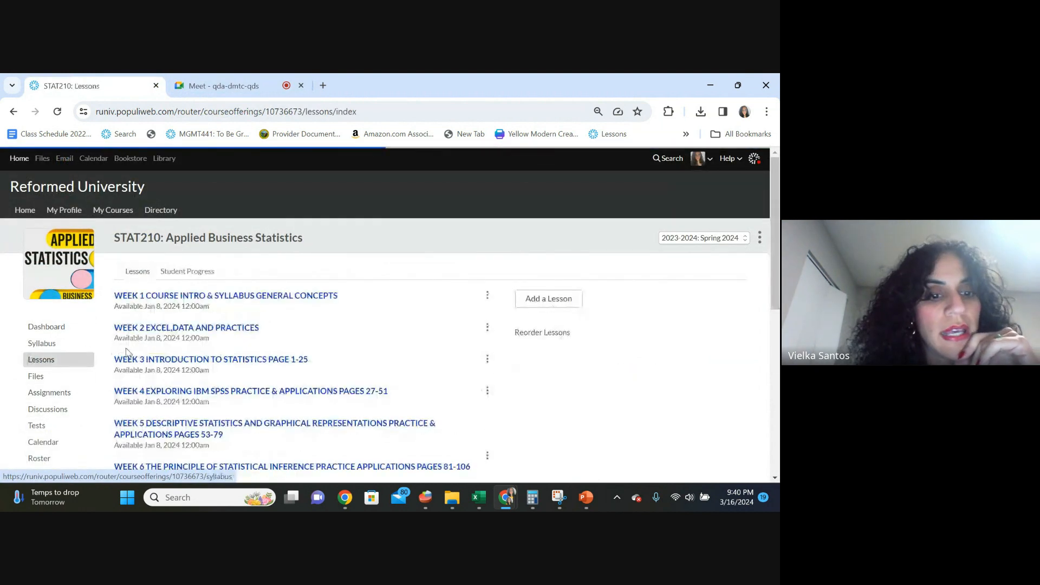
{"action": "scroll", "coordinate": [126, 352], "scroll_direction": "down", "scroll_amount": 3}
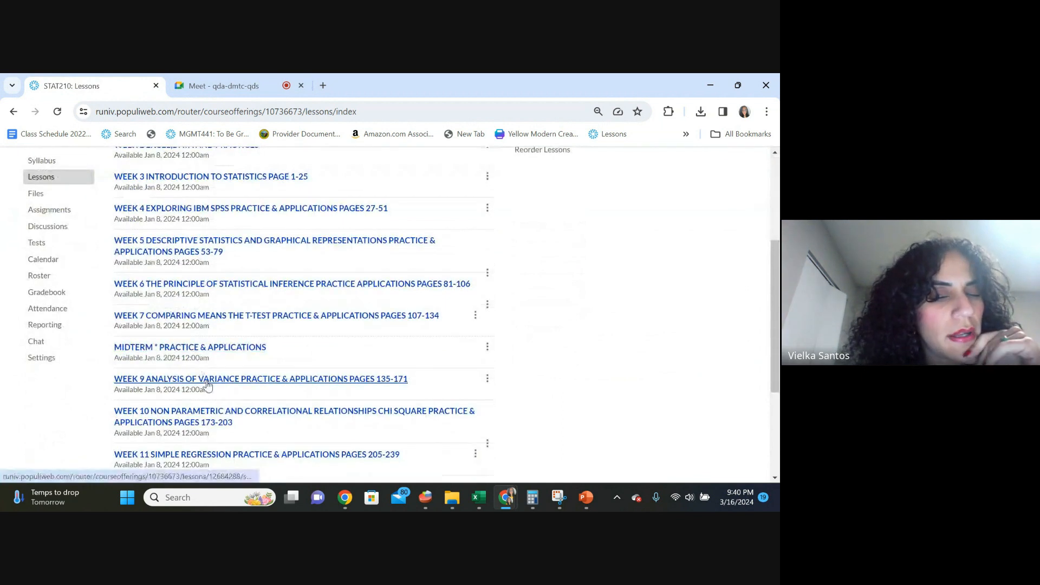
{"action": "left_click", "coordinate": [205, 417]}
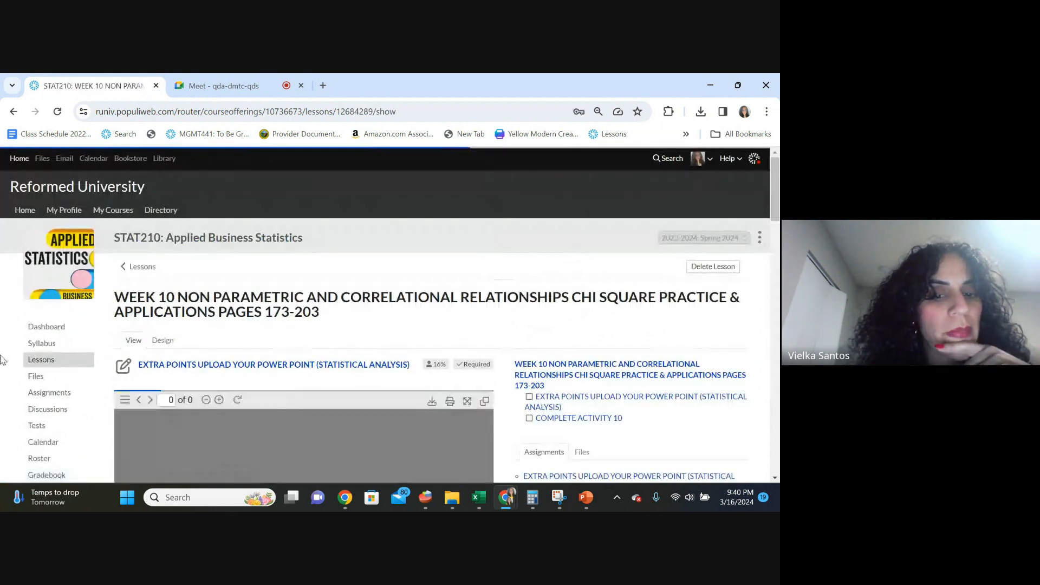
Download the lesson's satisfaction survey data as the original Excel document, then open it and enable editing.
{"action": "scroll", "coordinate": [97, 352], "scroll_direction": "down", "scroll_amount": 4}
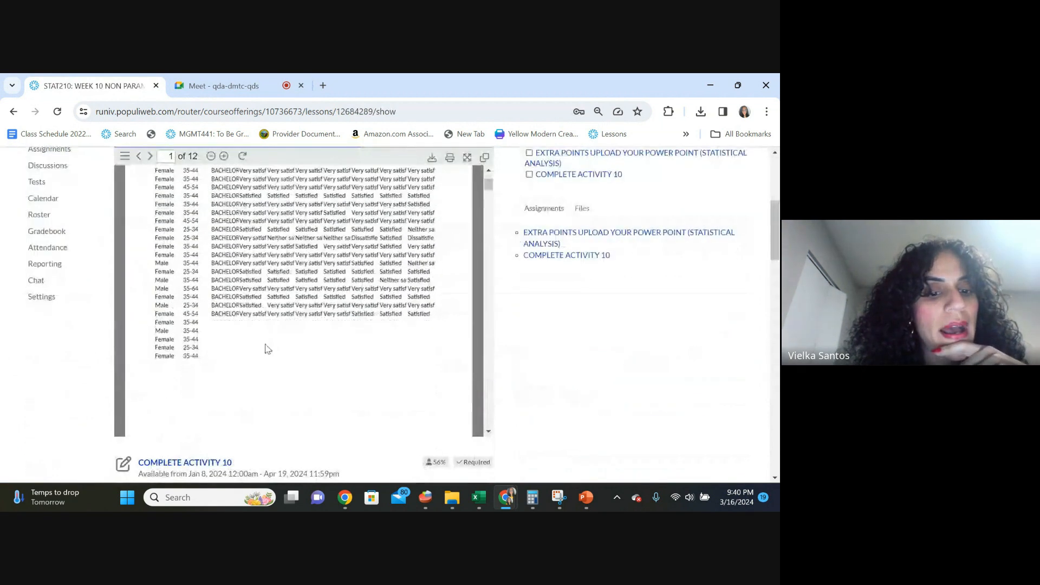
{"action": "scroll", "coordinate": [267, 349], "scroll_direction": "down", "scroll_amount": 1}
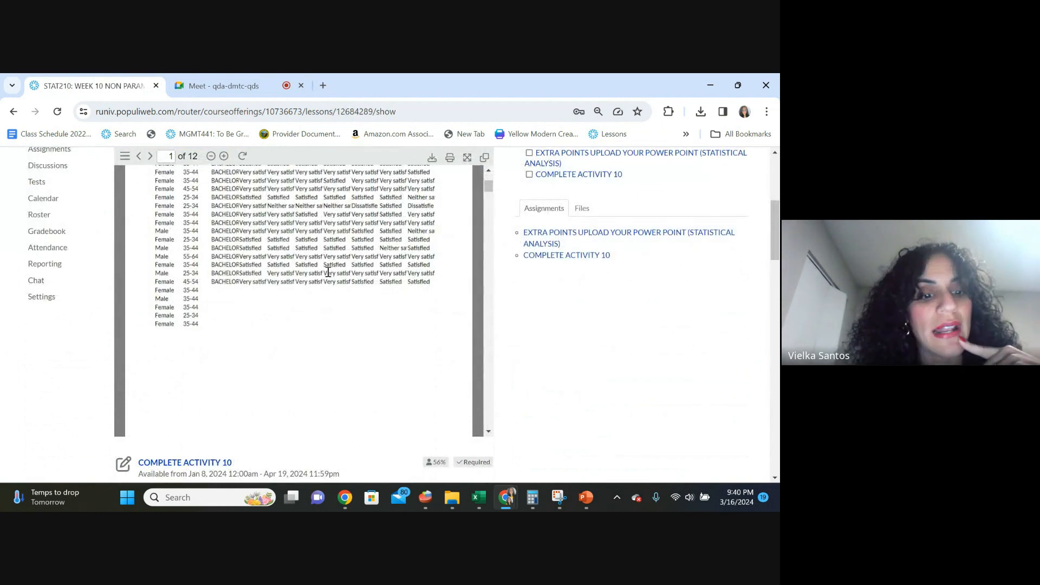
{"action": "scroll", "coordinate": [328, 272], "scroll_direction": "up", "scroll_amount": 3}
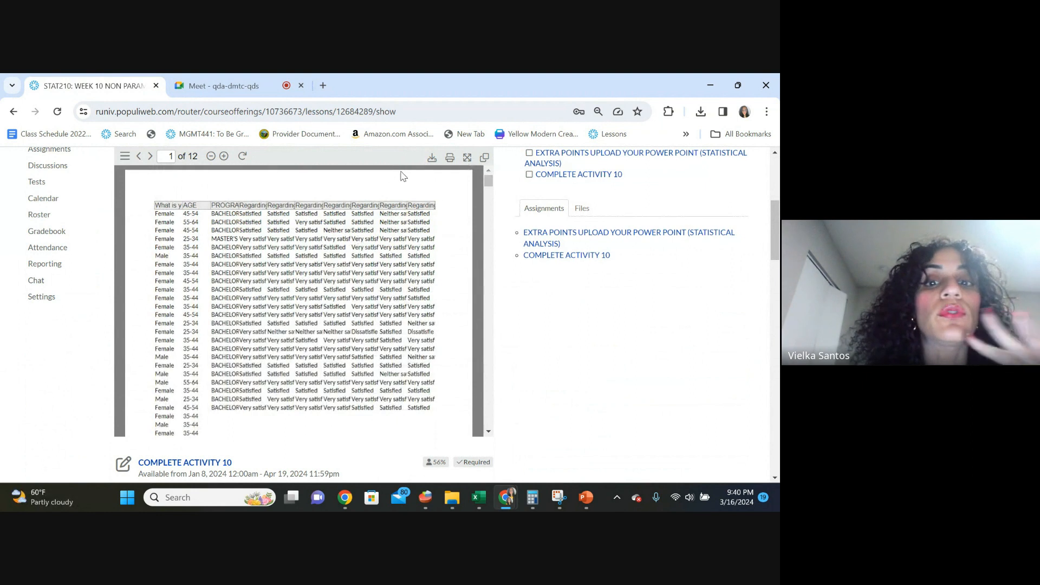
{"action": "left_click", "coordinate": [431, 159]}
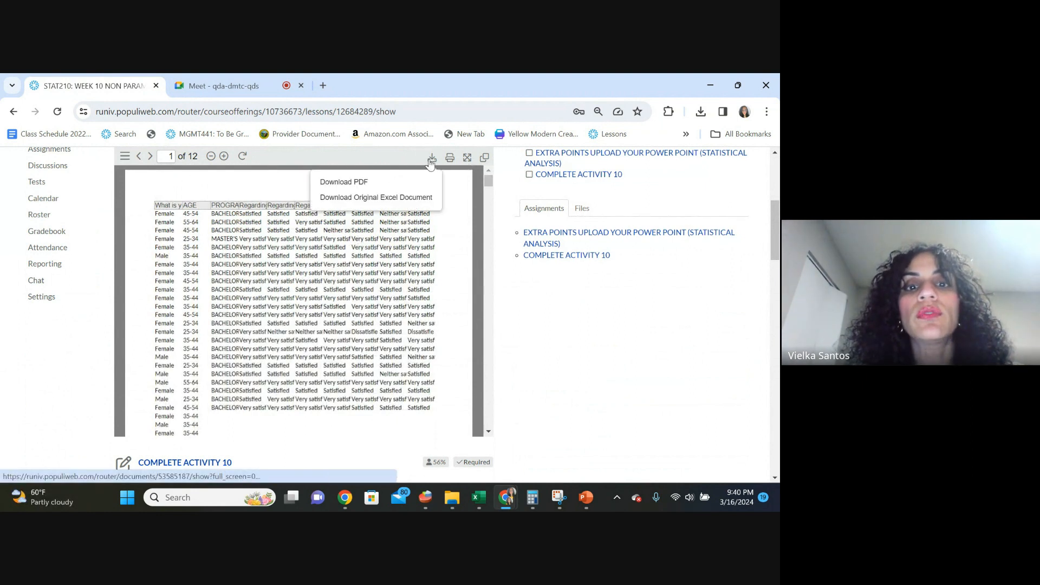
{"action": "left_click", "coordinate": [363, 200]}
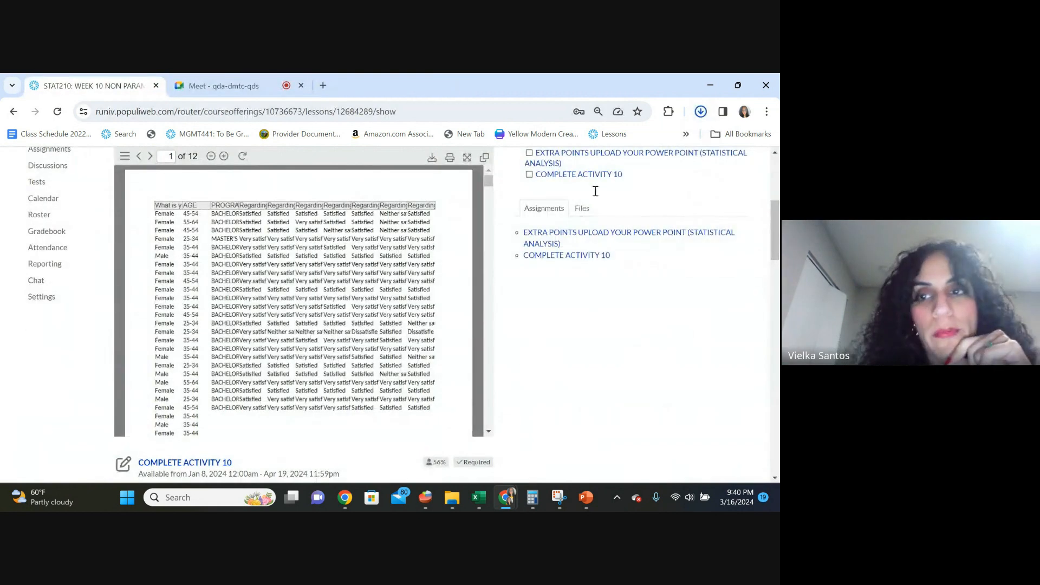
{"action": "left_click", "coordinate": [605, 157]}
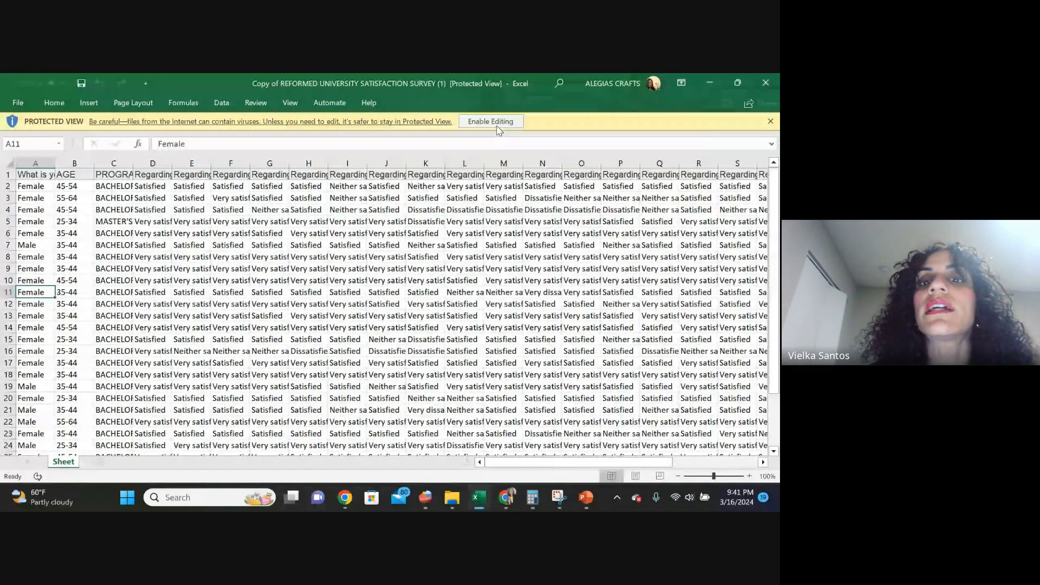
{"action": "left_click", "coordinate": [496, 124]}
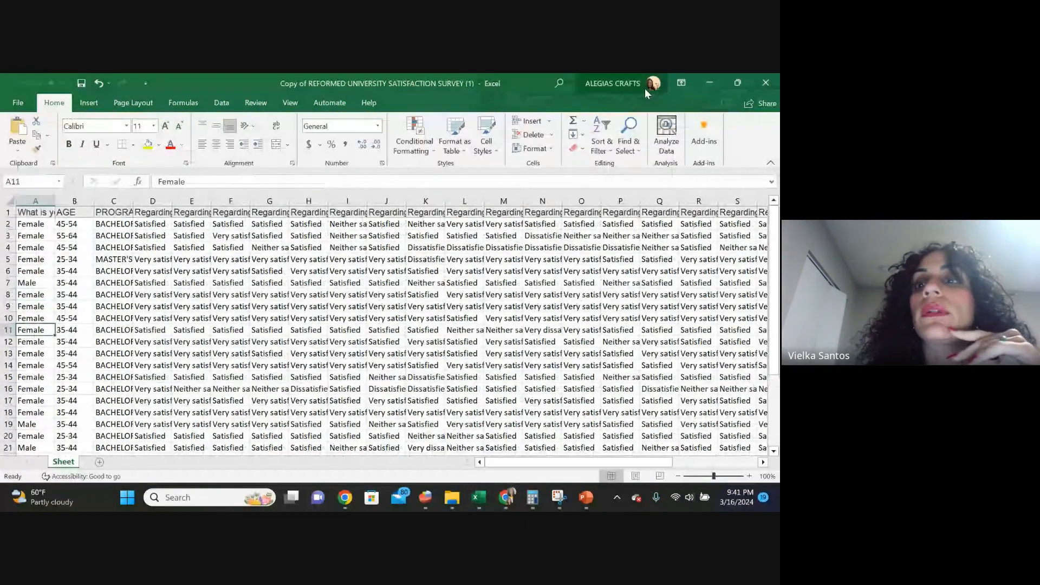
Return to Chrome and open the satisfaction survey's SurveyMonkey response collection page in a new tab.
{"action": "left_click", "coordinate": [727, 89]}
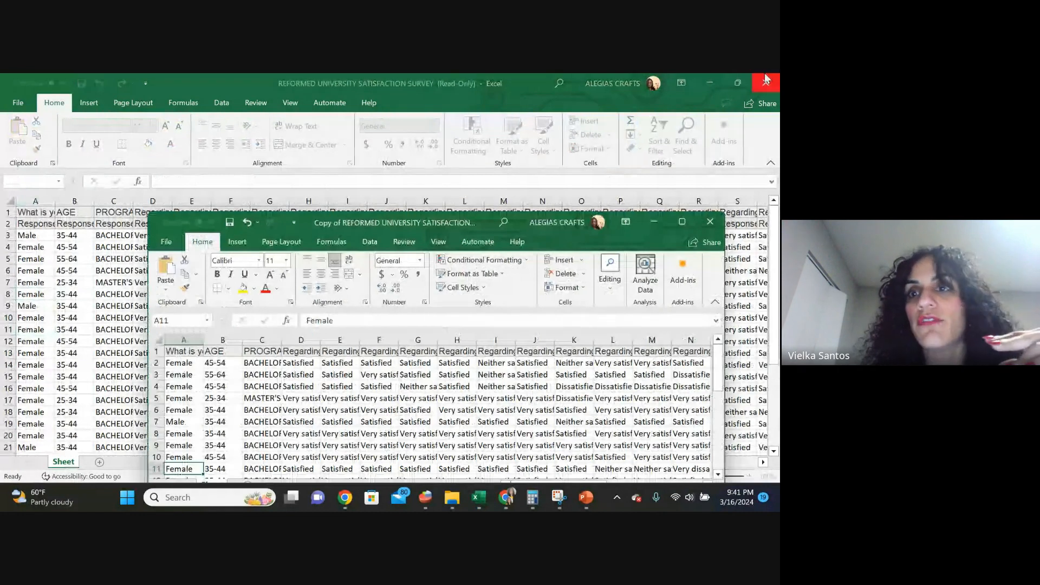
{"action": "left_click", "coordinate": [716, 79]}
{"action": "left_click", "coordinate": [698, 221]}
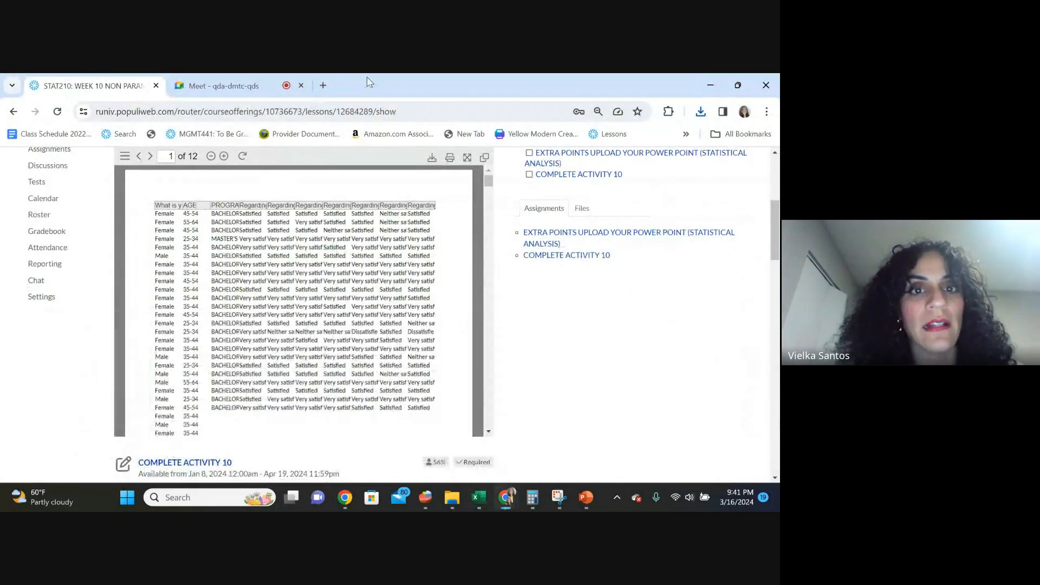
{"action": "left_click", "coordinate": [322, 85]}
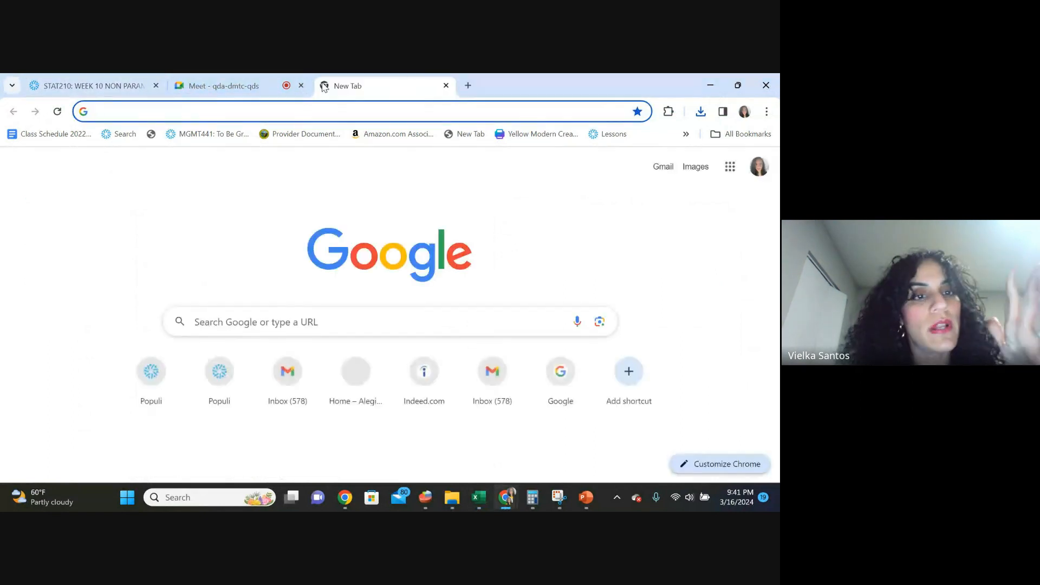
{"action": "type", "text": "sur"}
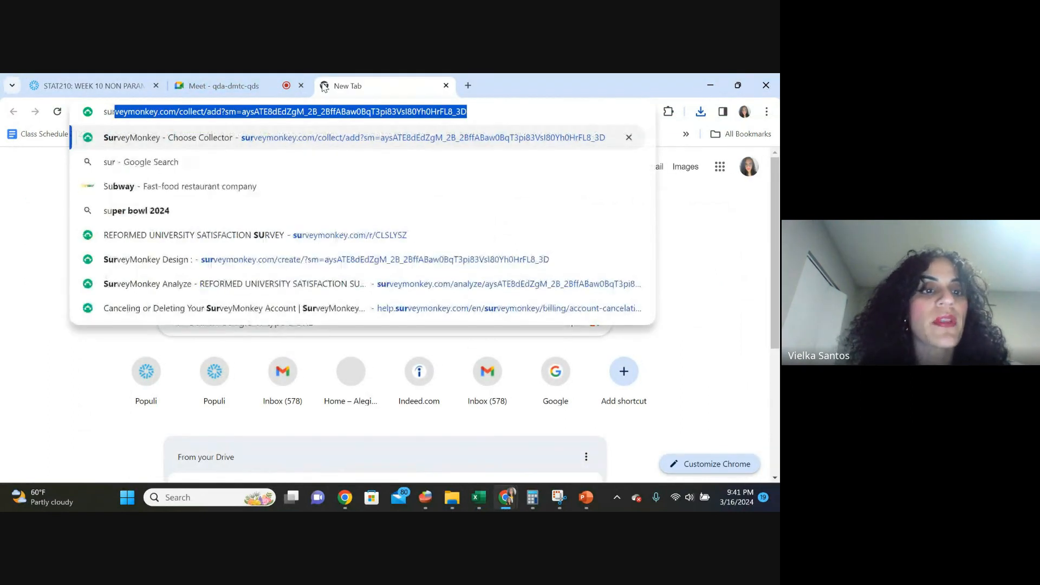
{"action": "left_click", "coordinate": [224, 137]}
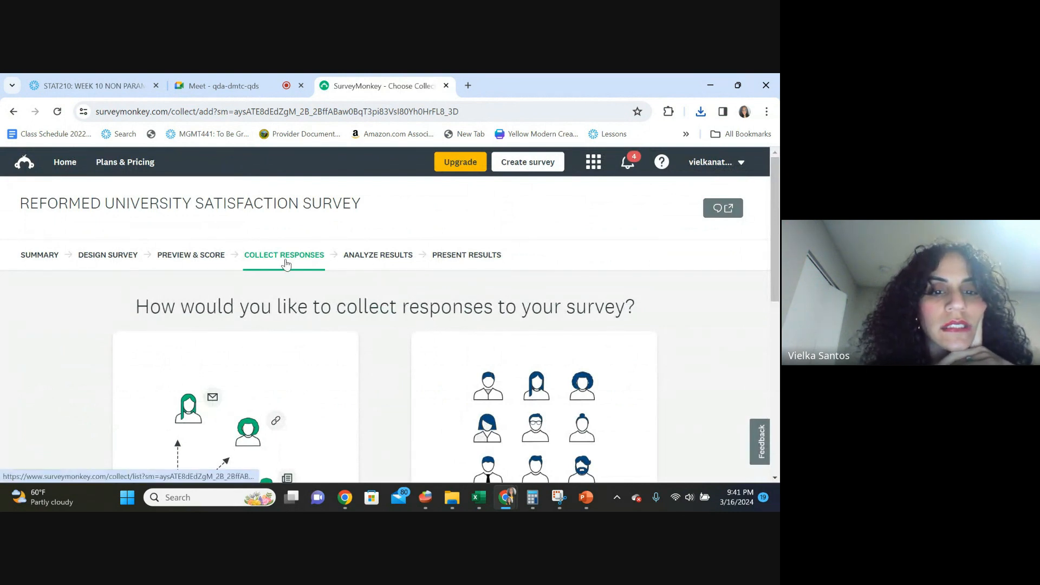
Examine the survey's response collection options and the question summaries in its results analysis.
{"action": "scroll", "coordinate": [298, 297], "scroll_direction": "down", "scroll_amount": 7}
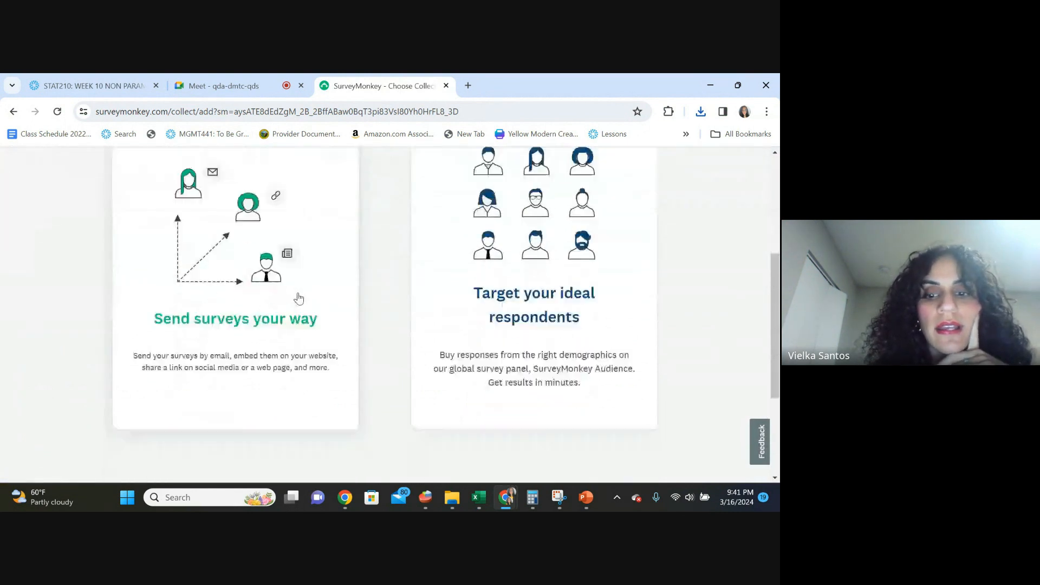
{"action": "scroll", "coordinate": [439, 314], "scroll_direction": "up", "scroll_amount": 8}
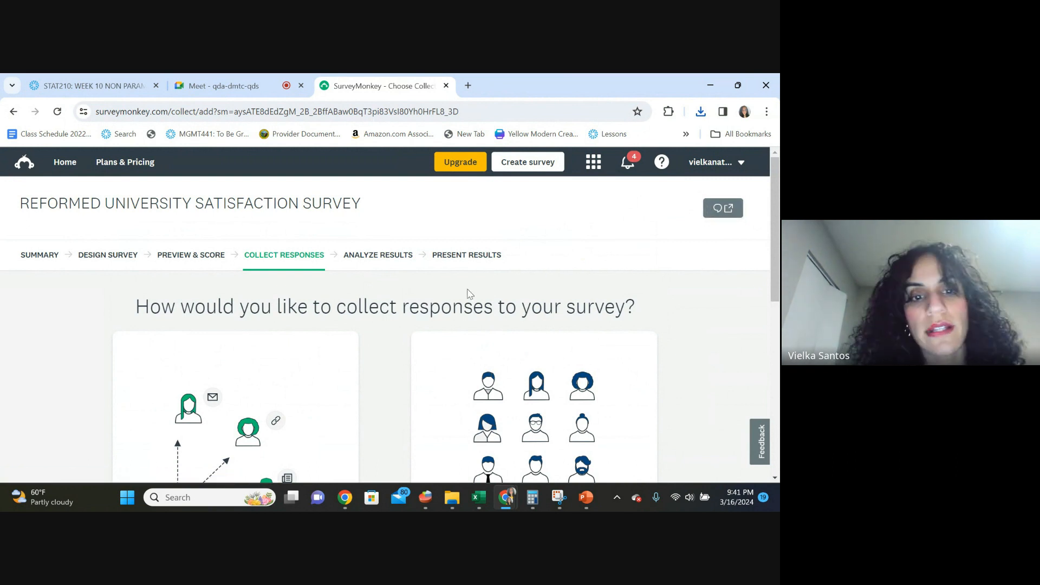
{"action": "scroll", "coordinate": [607, 303], "scroll_direction": "down", "scroll_amount": 3}
{"action": "scroll", "coordinate": [607, 303], "scroll_direction": "up", "scroll_amount": 3}
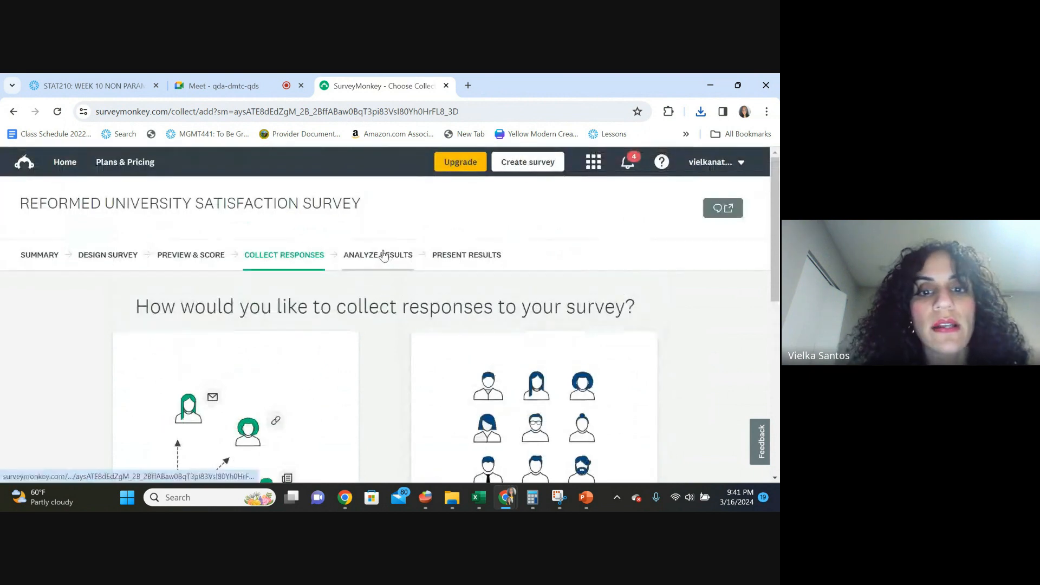
{"action": "left_click", "coordinate": [384, 255]}
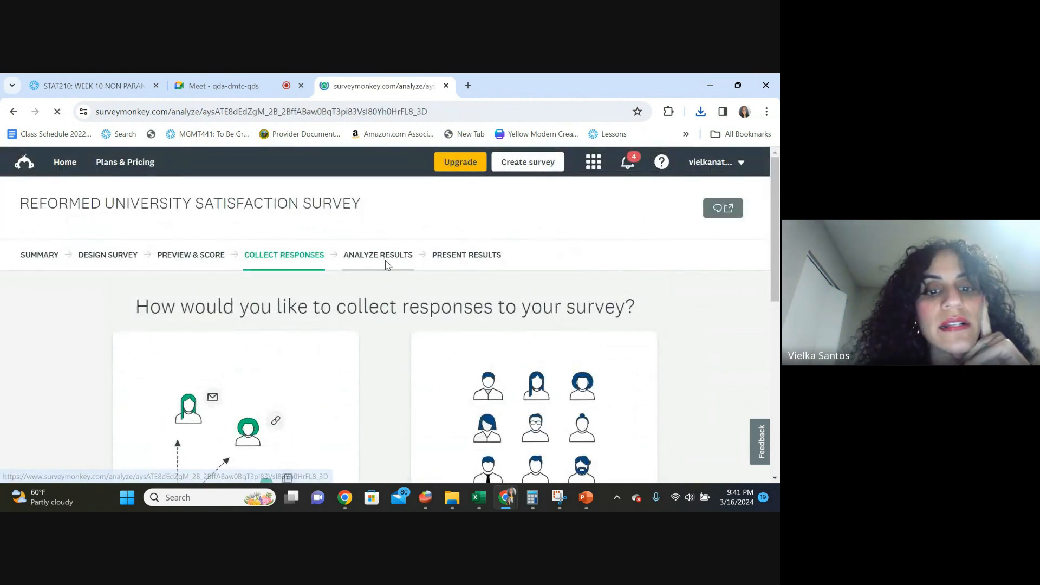
{"action": "scroll", "coordinate": [386, 274], "scroll_direction": "down", "scroll_amount": 1}
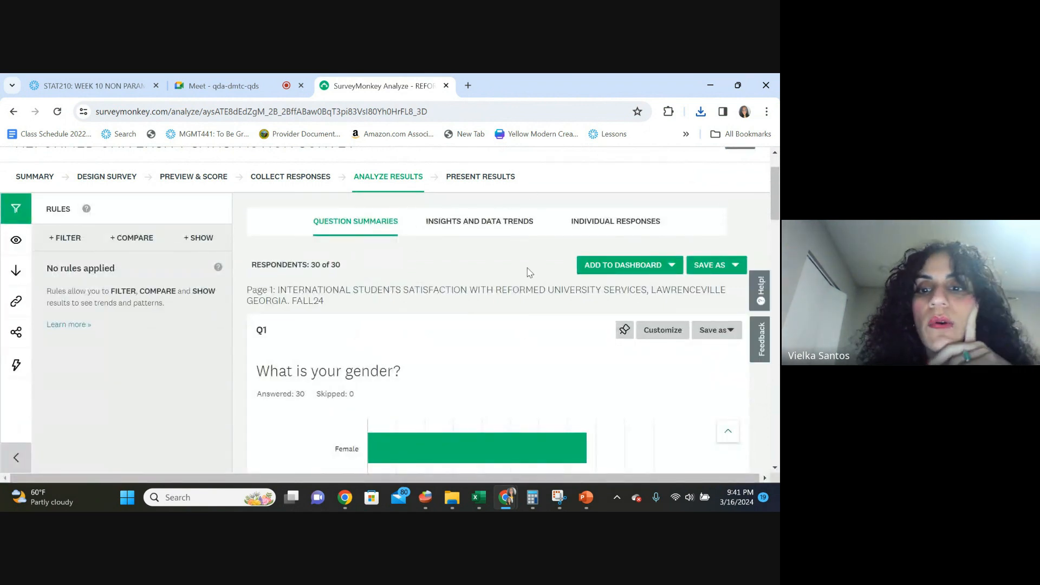
{"action": "scroll", "coordinate": [533, 271], "scroll_direction": "down", "scroll_amount": 7}
{"action": "scroll", "coordinate": [536, 272], "scroll_direction": "up", "scroll_amount": 7}
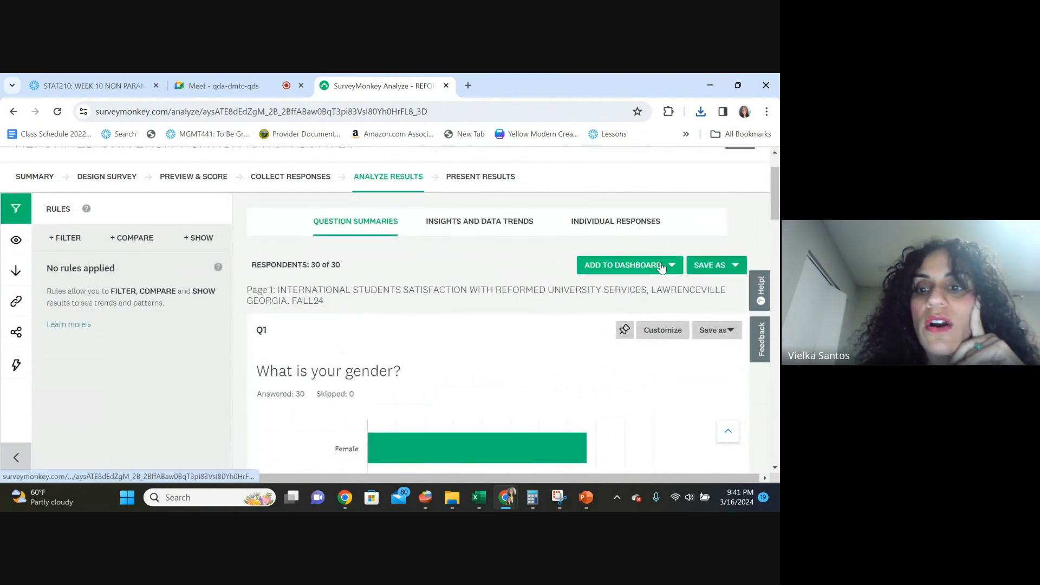
{"action": "scroll", "coordinate": [695, 222], "scroll_direction": "up", "scroll_amount": 1}
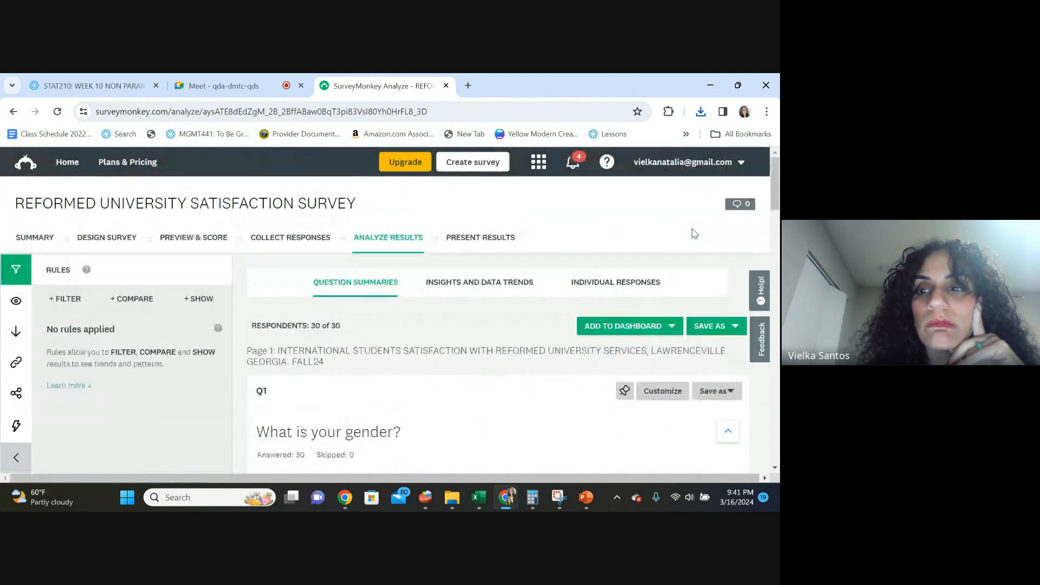
Export all responses data as XLS in the current view, with condensed columns and actual answer text, to Data_All_240316.zip.
{"action": "left_click", "coordinate": [657, 328]}
{"action": "left_click", "coordinate": [707, 326]}
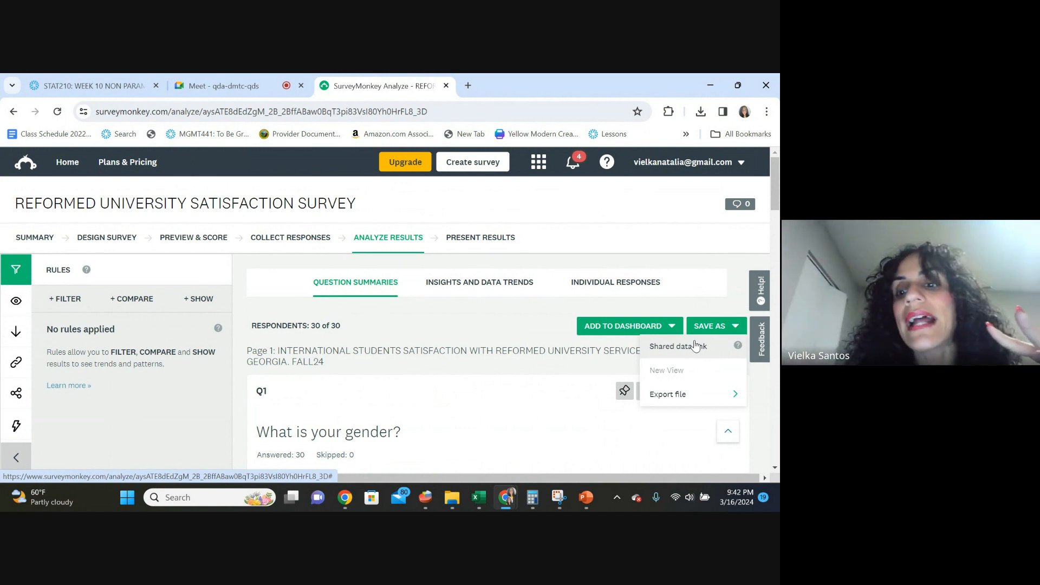
{"action": "left_click", "coordinate": [670, 396]}
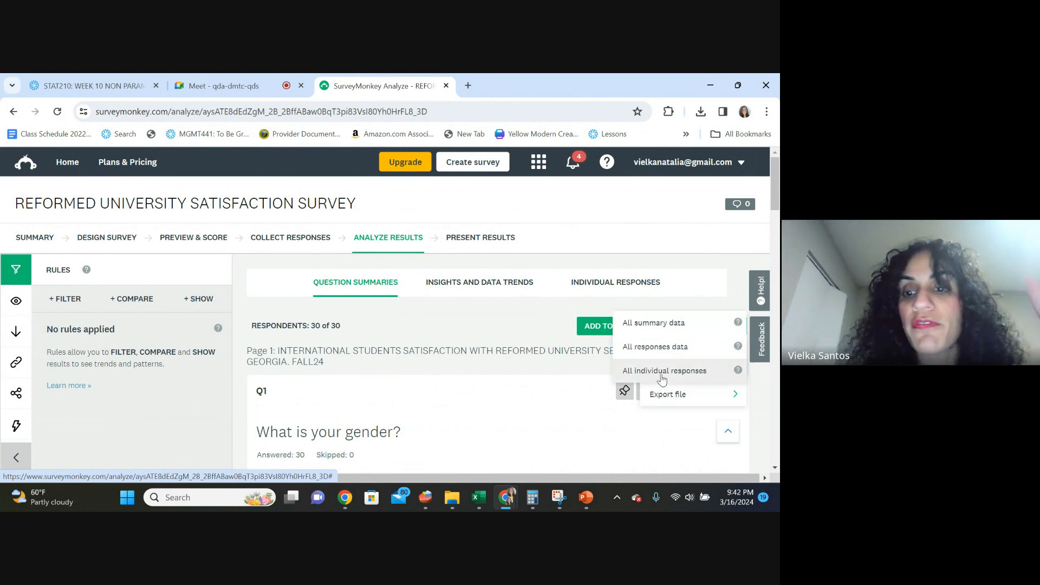
{"action": "left_click", "coordinate": [656, 348]}
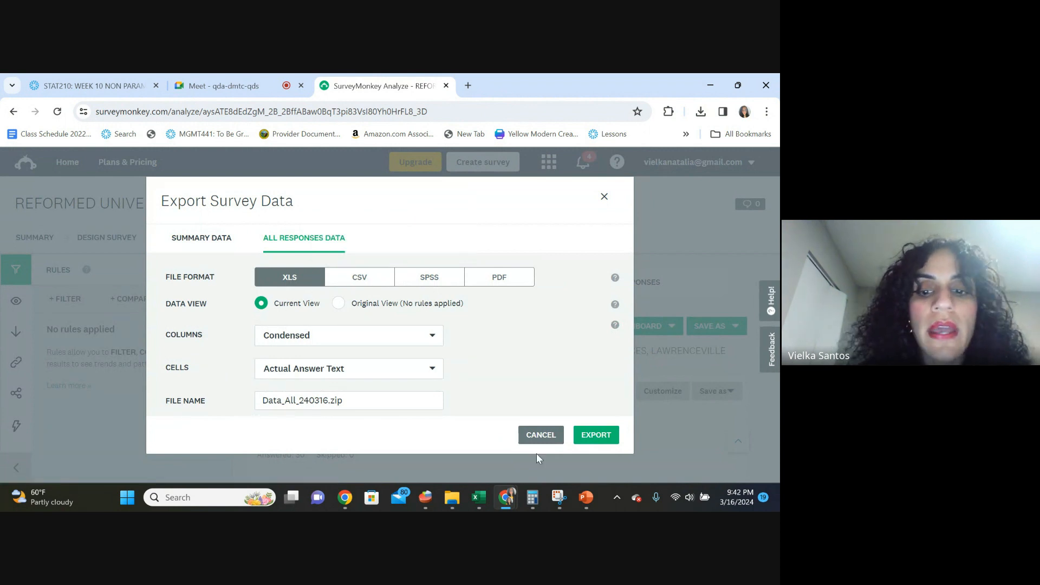
{"action": "left_click", "coordinate": [593, 437]}
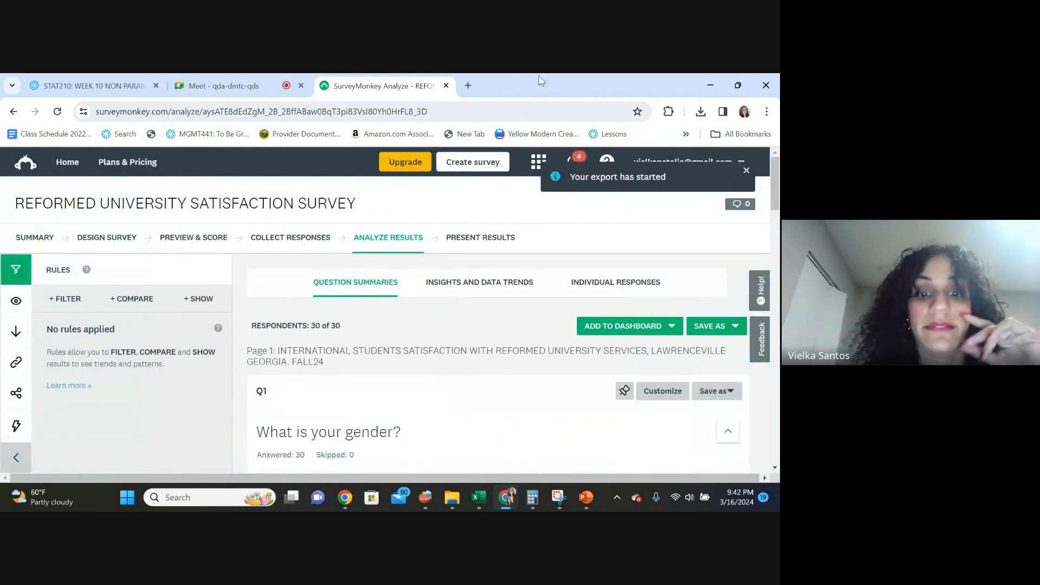
Switch to Excel and maximize the copy of the Reformed University satisfaction survey workbook.
{"action": "mouse_move", "coordinate": [470, 499]}
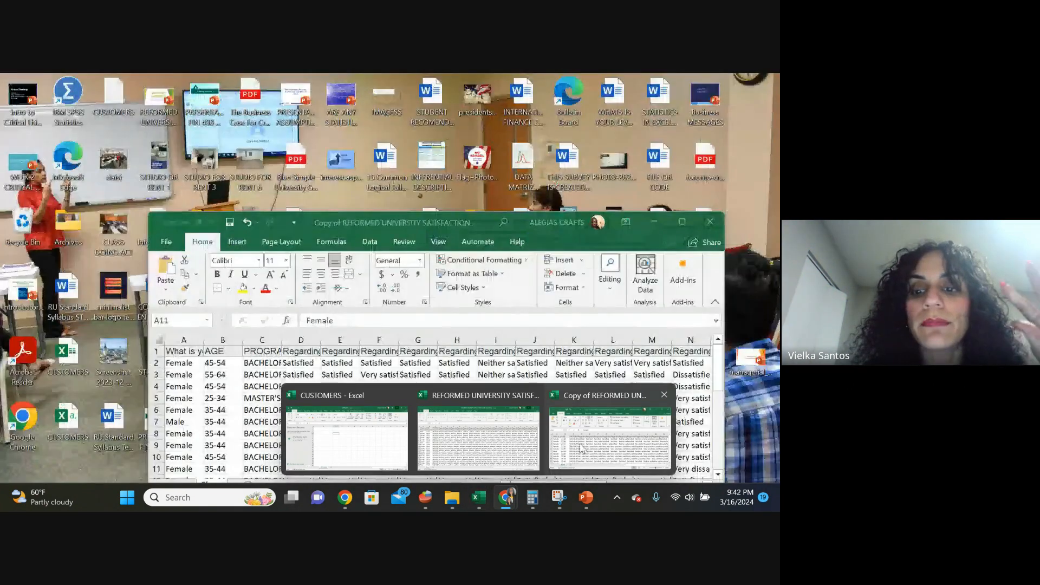
{"action": "left_click", "coordinate": [580, 447]}
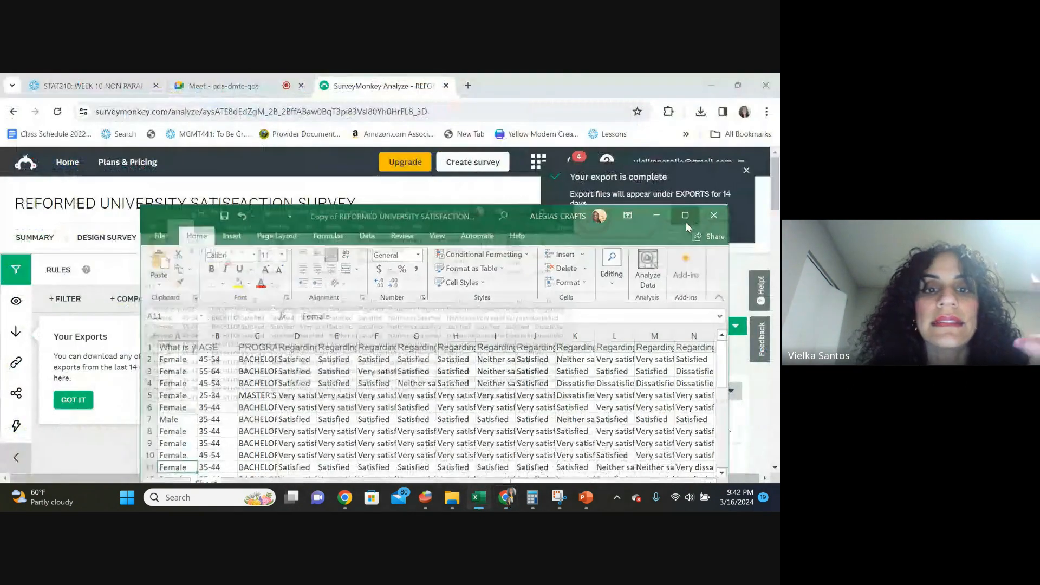
{"action": "left_click", "coordinate": [685, 222]}
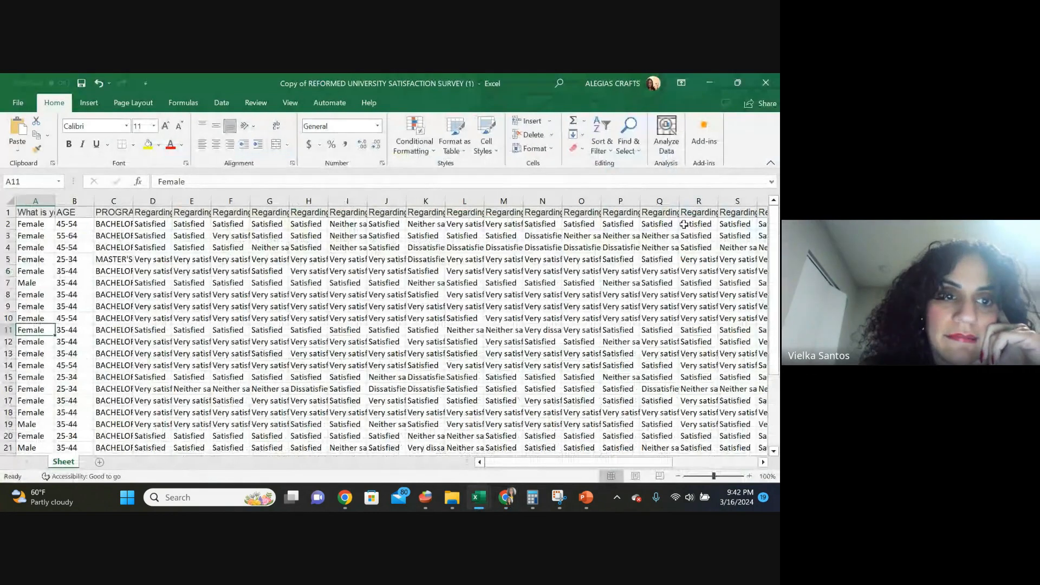
Reduce the survey copy's window size, show the Meet tab in Chrome, and bring the workbook back in front of it.
{"action": "left_click", "coordinate": [736, 85]}
{"action": "left_click", "coordinate": [200, 86]}
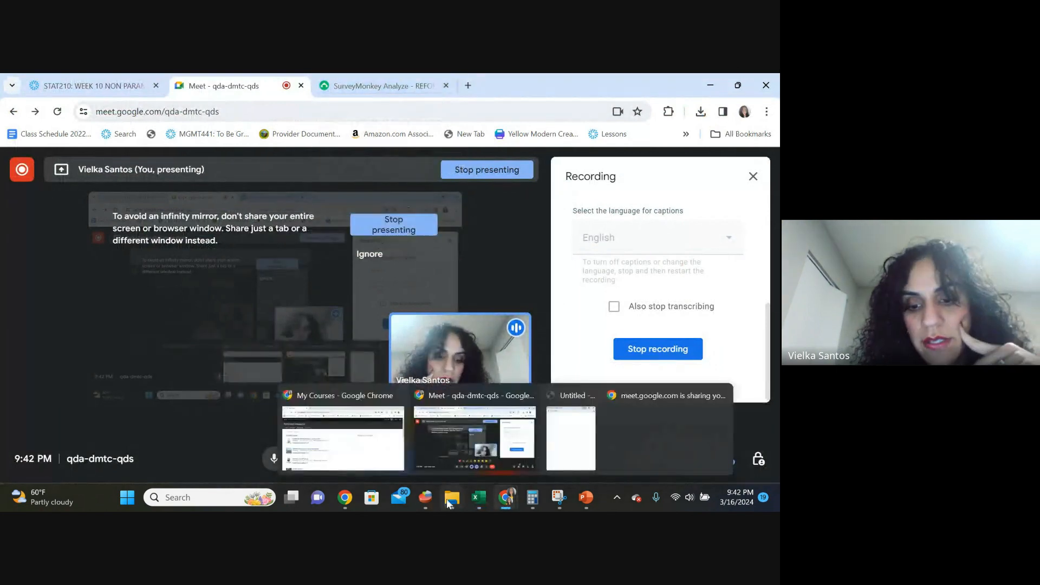
{"action": "mouse_move", "coordinate": [476, 498]}
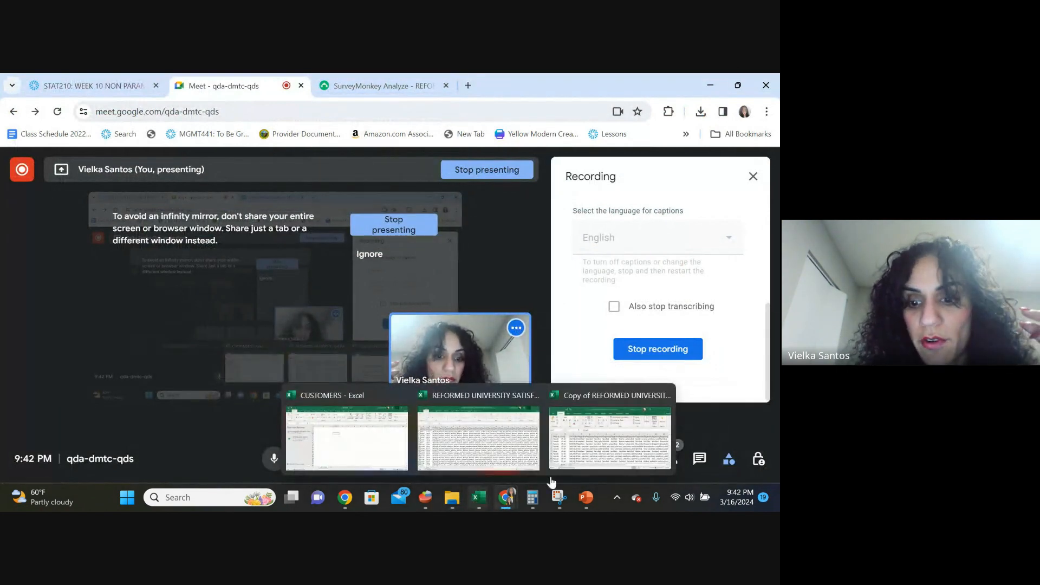
{"action": "left_click", "coordinate": [602, 441]}
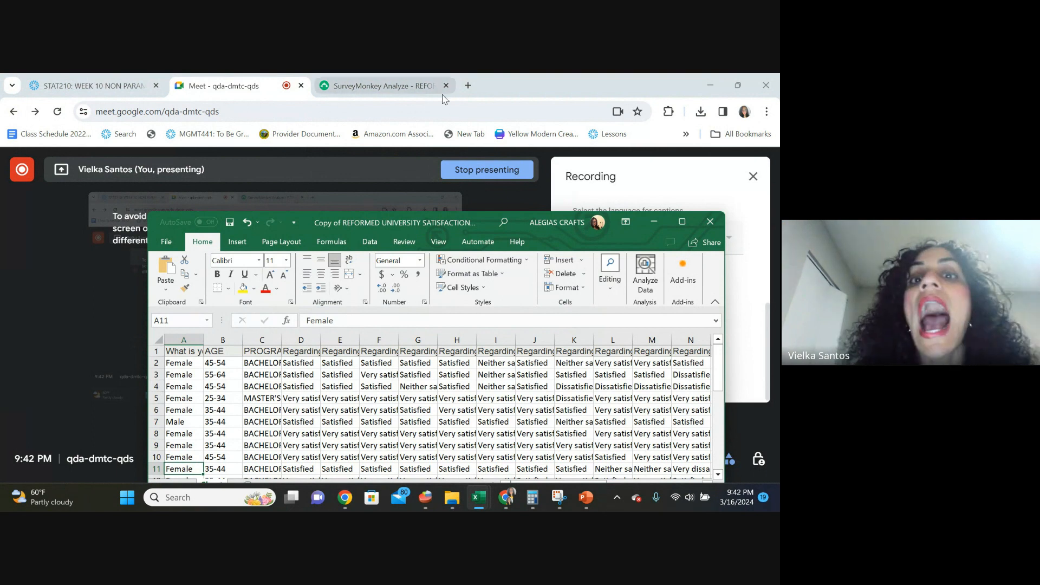
Open a new browser tab and switch to a window of the other Chrome profile.
{"action": "left_click", "coordinate": [465, 89]}
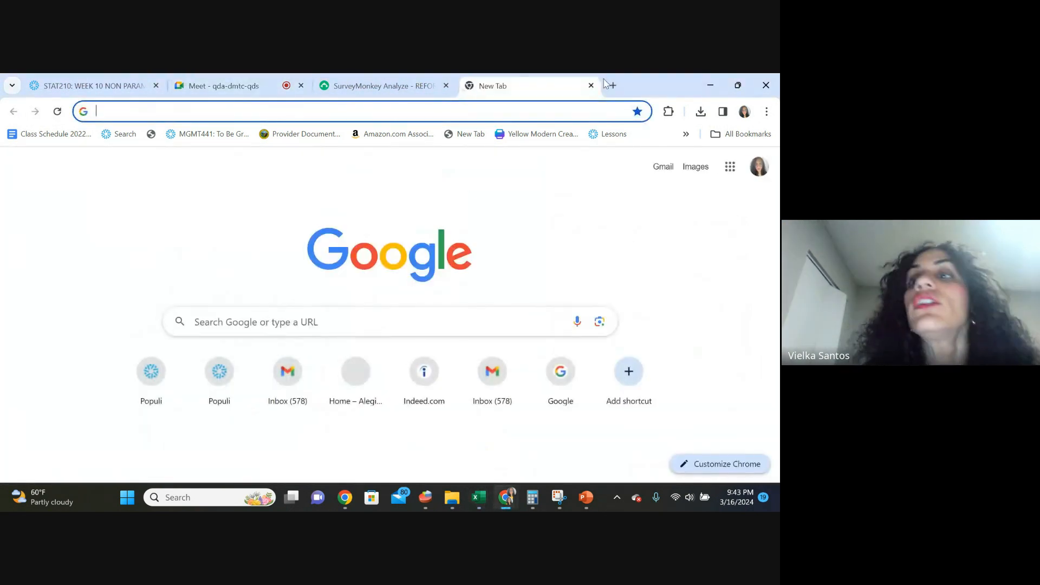
{"action": "left_click", "coordinate": [744, 112]}
{"action": "left_click", "coordinate": [627, 423]}
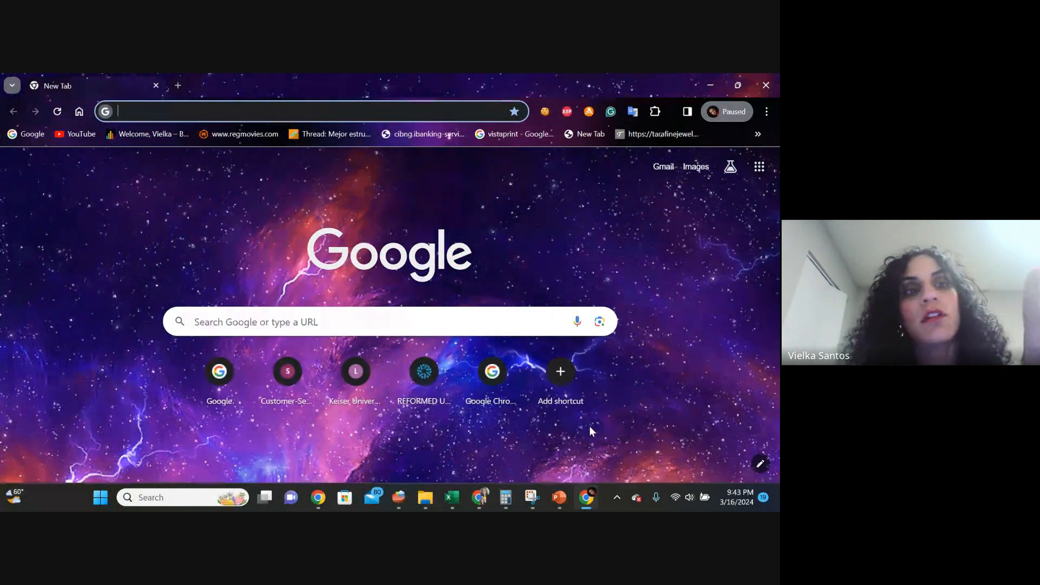
Look through the list of Google apps and launch Google Forms from it.
{"action": "left_click", "coordinate": [765, 167]}
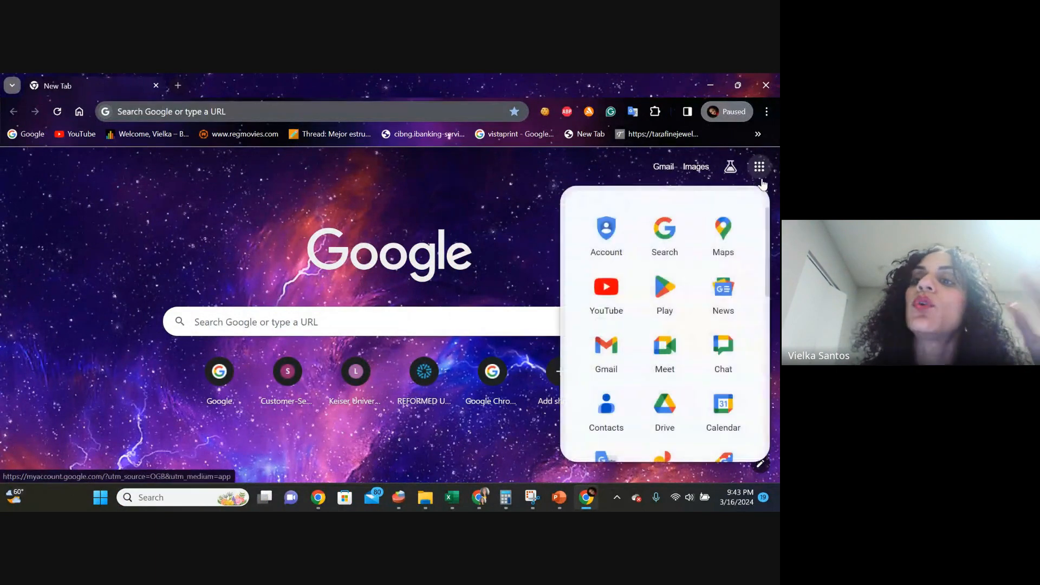
{"action": "scroll", "coordinate": [702, 315], "scroll_direction": "down", "scroll_amount": 8}
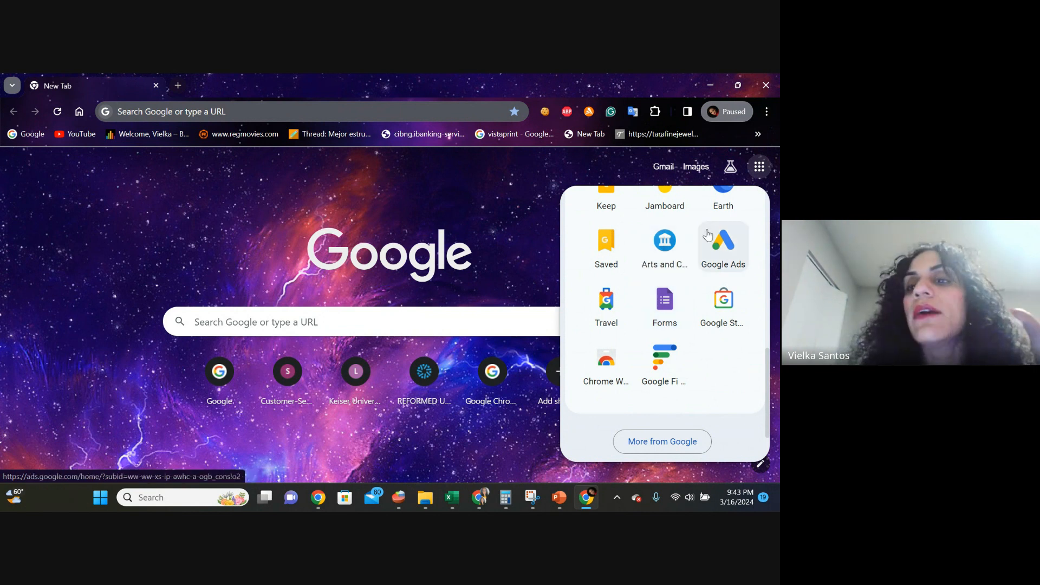
{"action": "left_click", "coordinate": [761, 169]}
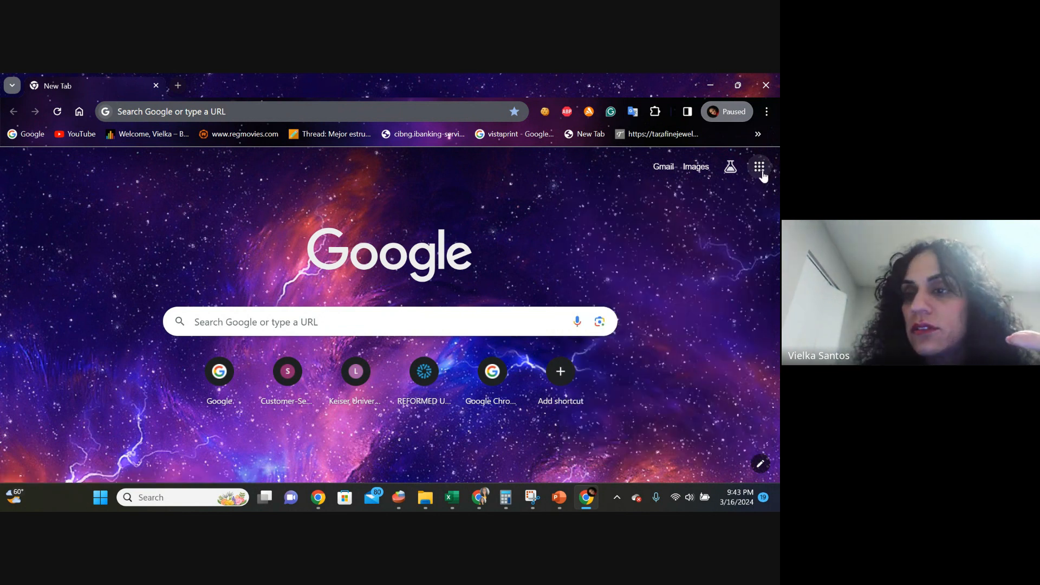
{"action": "left_click", "coordinate": [760, 168]}
{"action": "scroll", "coordinate": [730, 284], "scroll_direction": "down", "scroll_amount": 2}
{"action": "scroll", "coordinate": [730, 284], "scroll_direction": "down", "scroll_amount": 7}
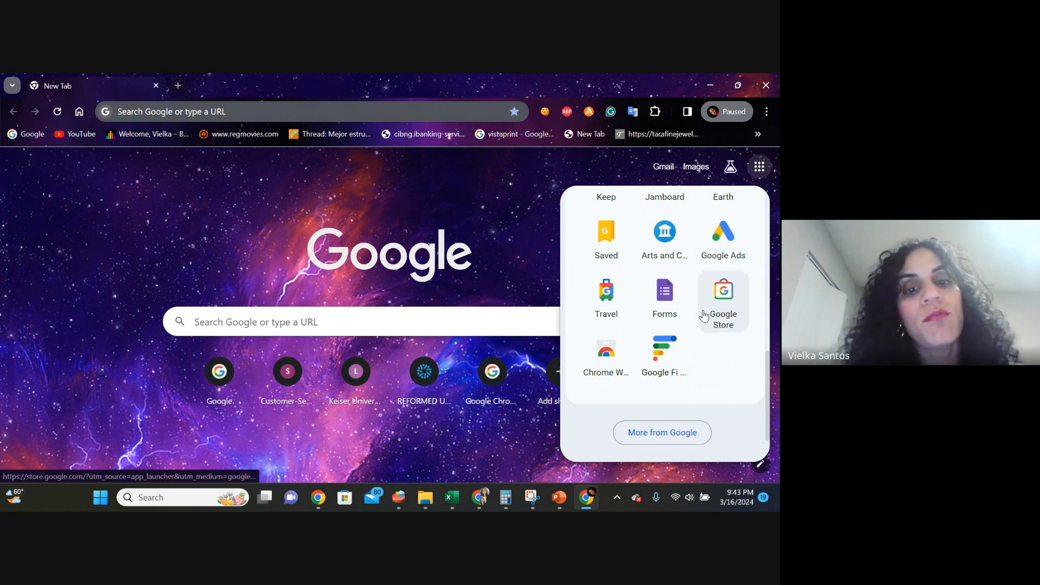
{"action": "left_click", "coordinate": [671, 302]}
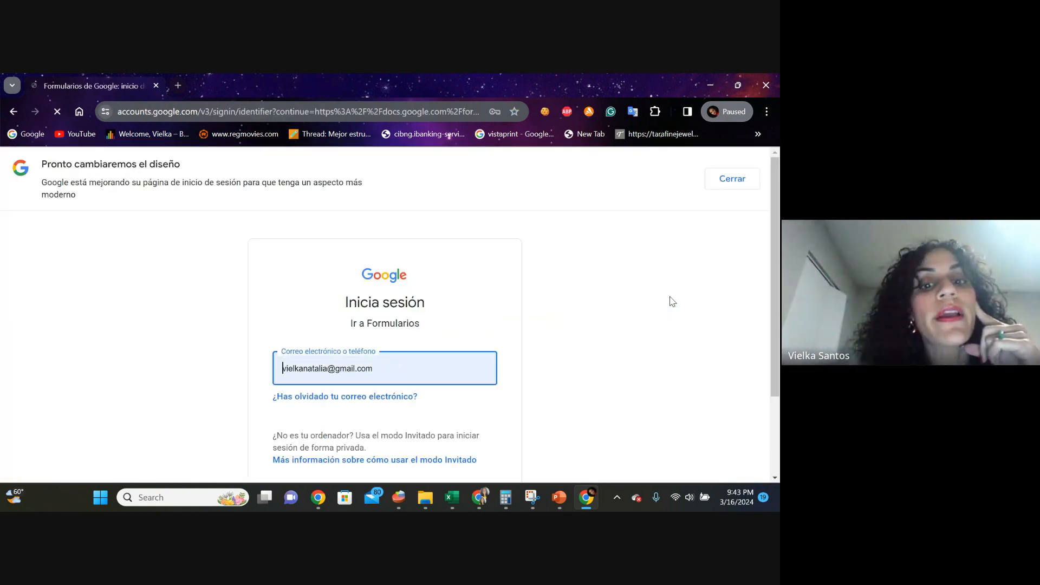
Sign in to Google Forms with the filled-in account e-mail and account password, and complete the two-step verification.
{"action": "scroll", "coordinate": [497, 274], "scroll_direction": "down", "scroll_amount": 2}
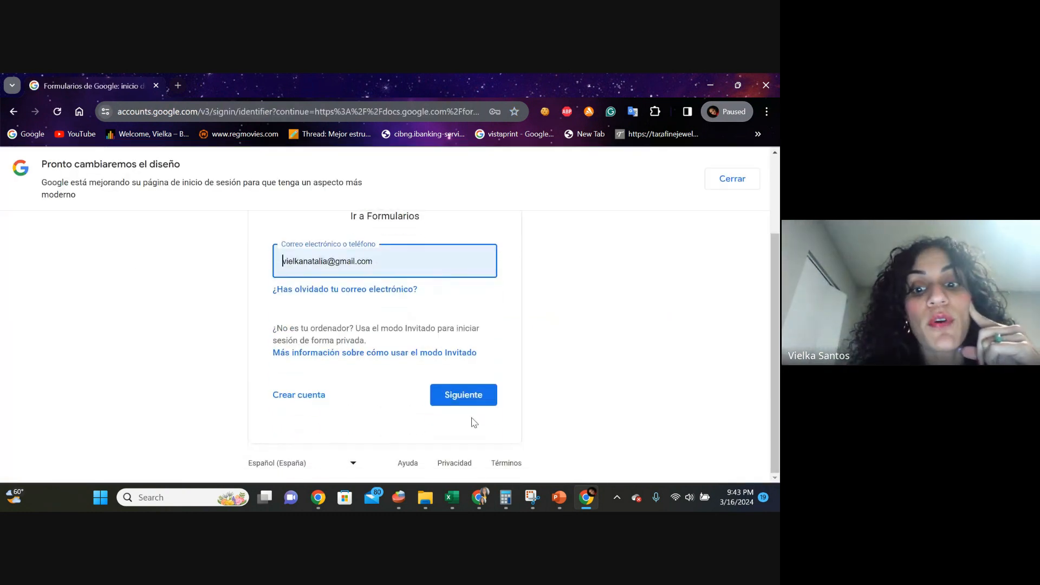
{"action": "left_click", "coordinate": [446, 399]}
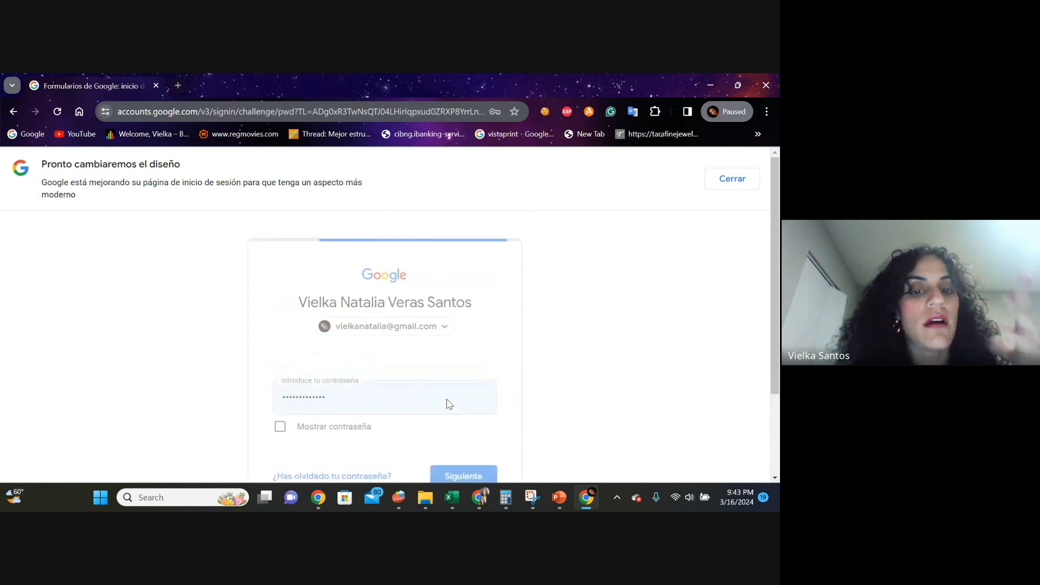
{"action": "scroll", "coordinate": [471, 406], "scroll_direction": "down", "scroll_amount": 2}
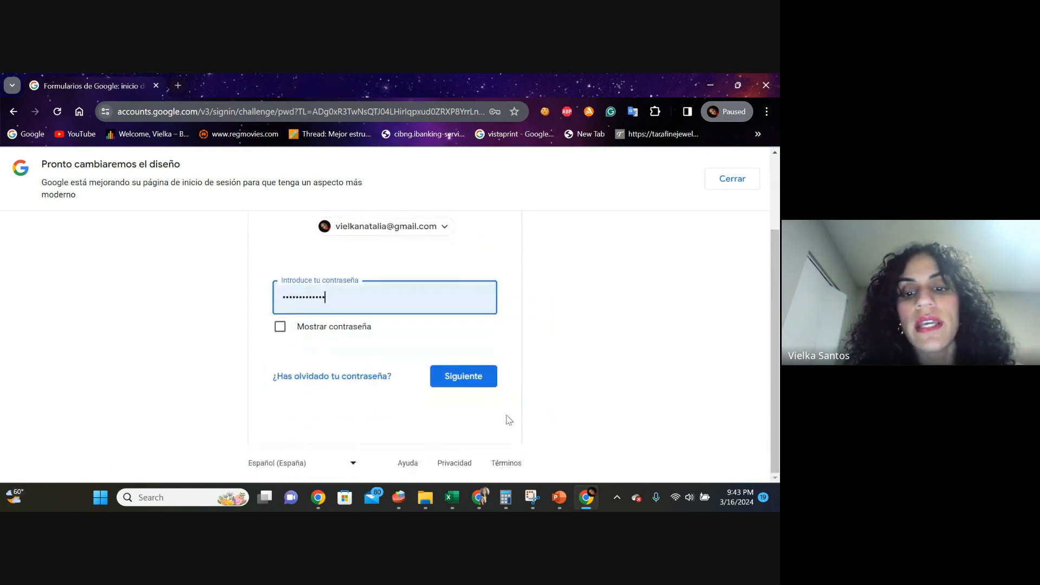
{"action": "left_click", "coordinate": [484, 381]}
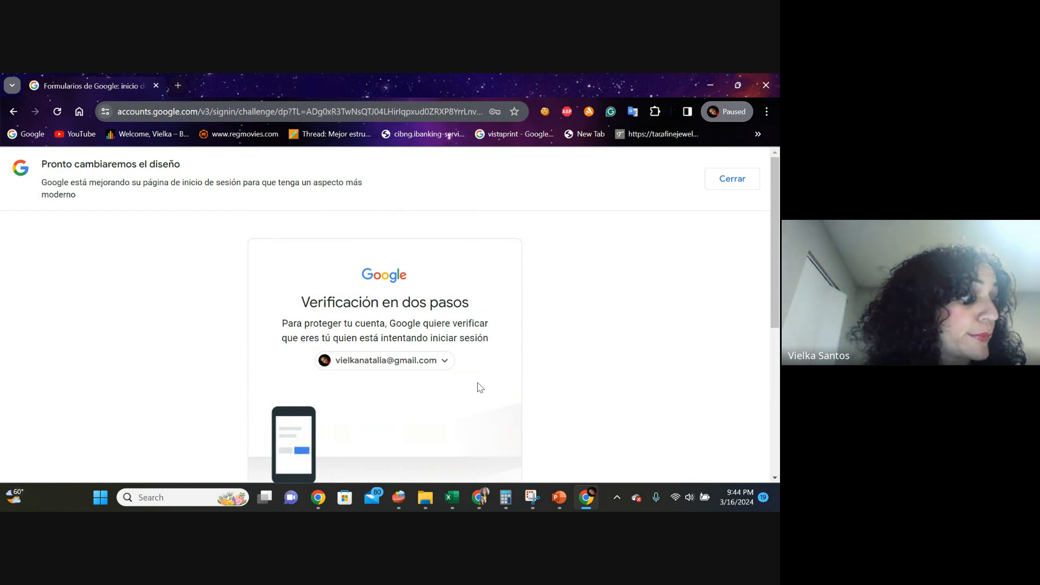
{"action": "scroll", "coordinate": [479, 386], "scroll_direction": "down", "scroll_amount": 2}
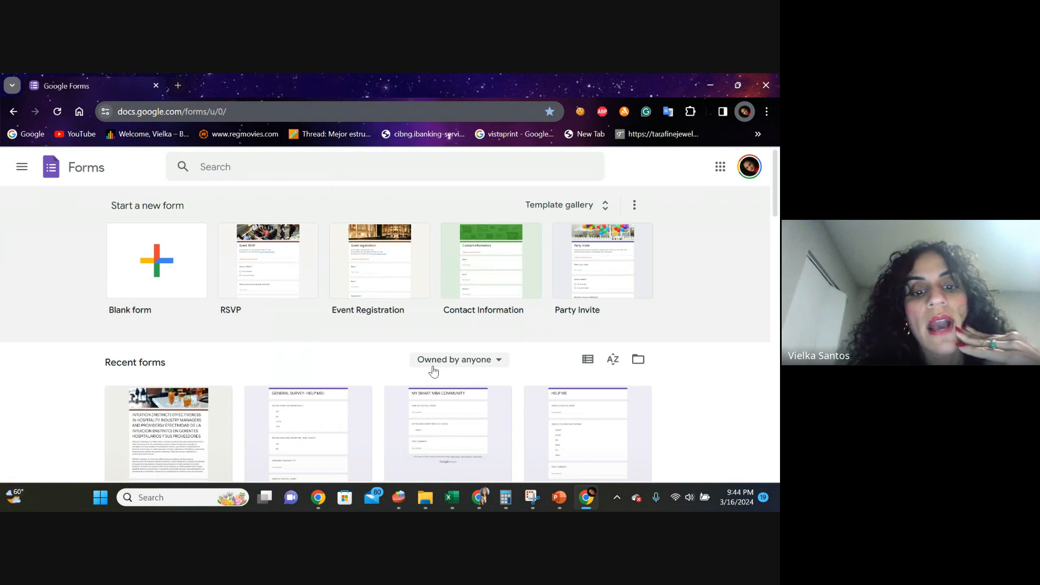
Open the recent form on intuition effectiveness in hospitality managers and view its responses in Google Sheets.
{"action": "left_click", "coordinate": [169, 430]}
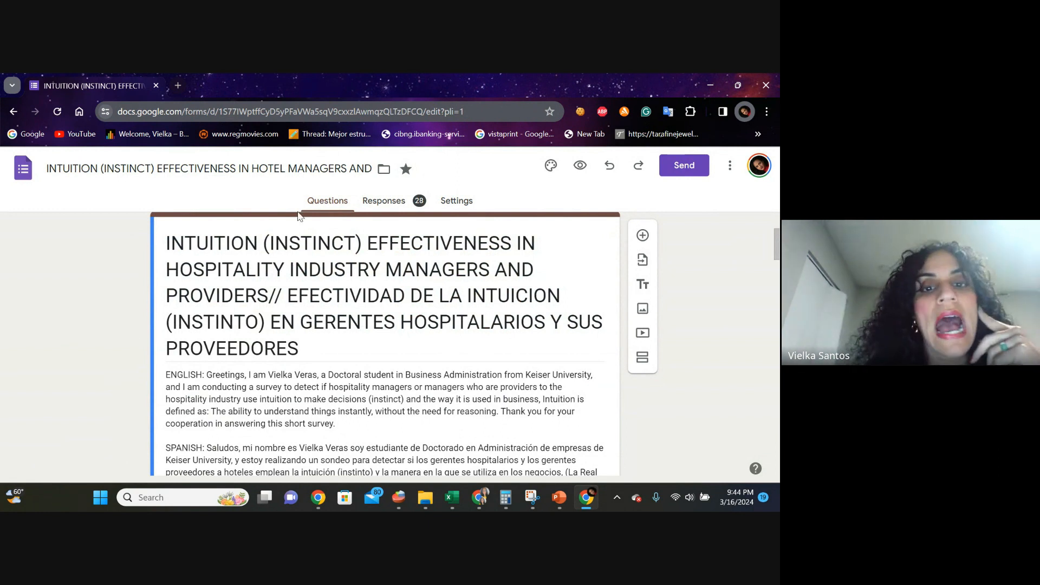
{"action": "left_click", "coordinate": [418, 204]}
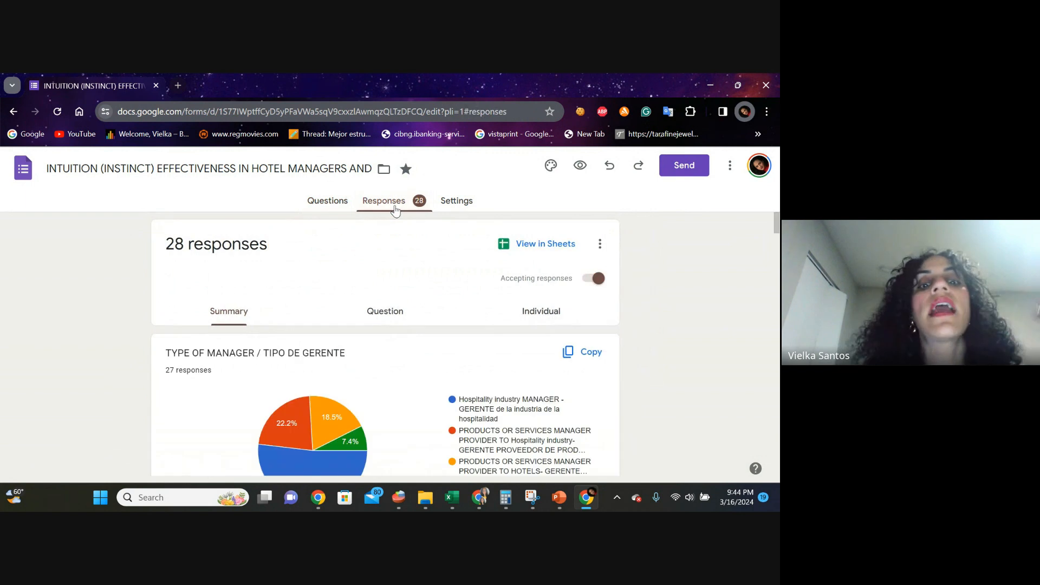
{"action": "left_click", "coordinate": [539, 247]}
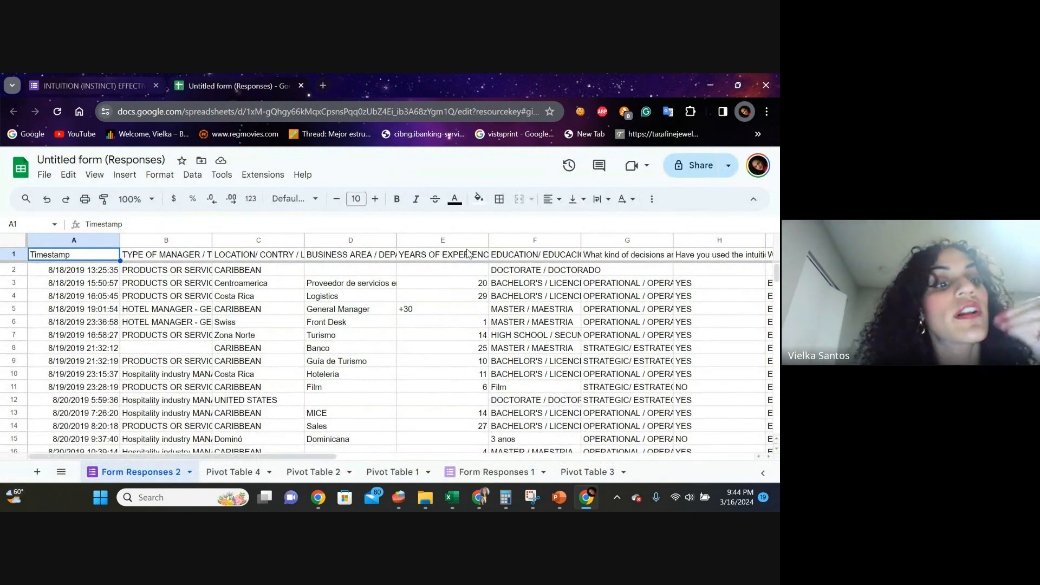
View the Pivot Table 4 and Pivot Table 2 charts, return to the Form Responses 2 sheet and check the command menus.
{"action": "left_click", "coordinate": [216, 472]}
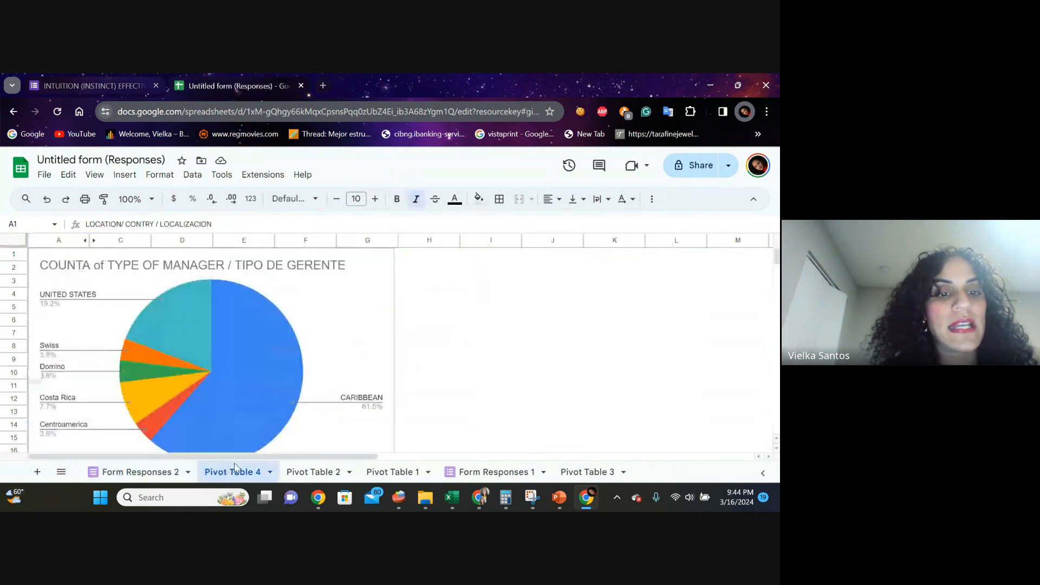
{"action": "left_click", "coordinate": [298, 473]}
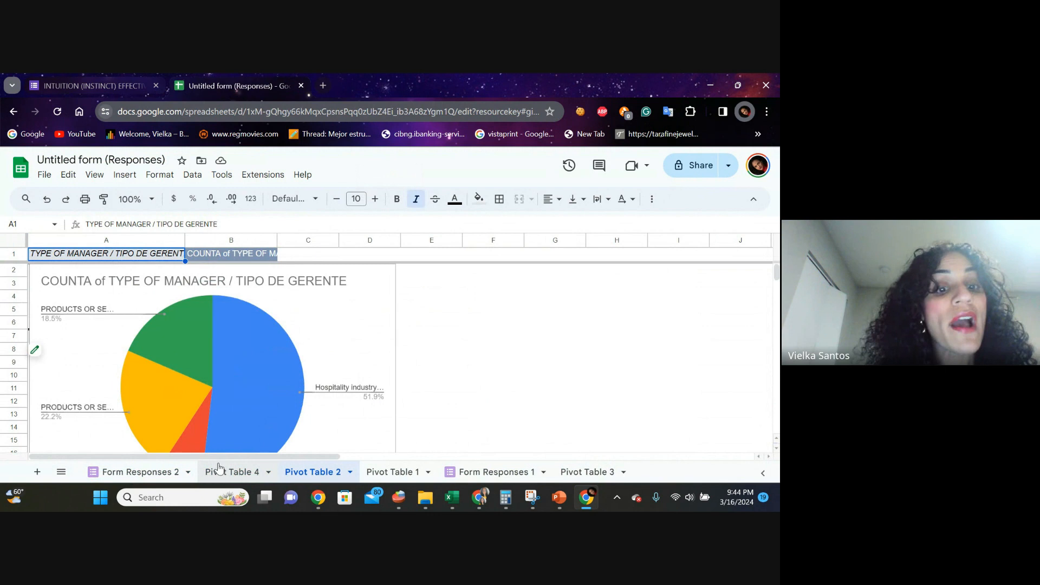
{"action": "left_click", "coordinate": [158, 472]}
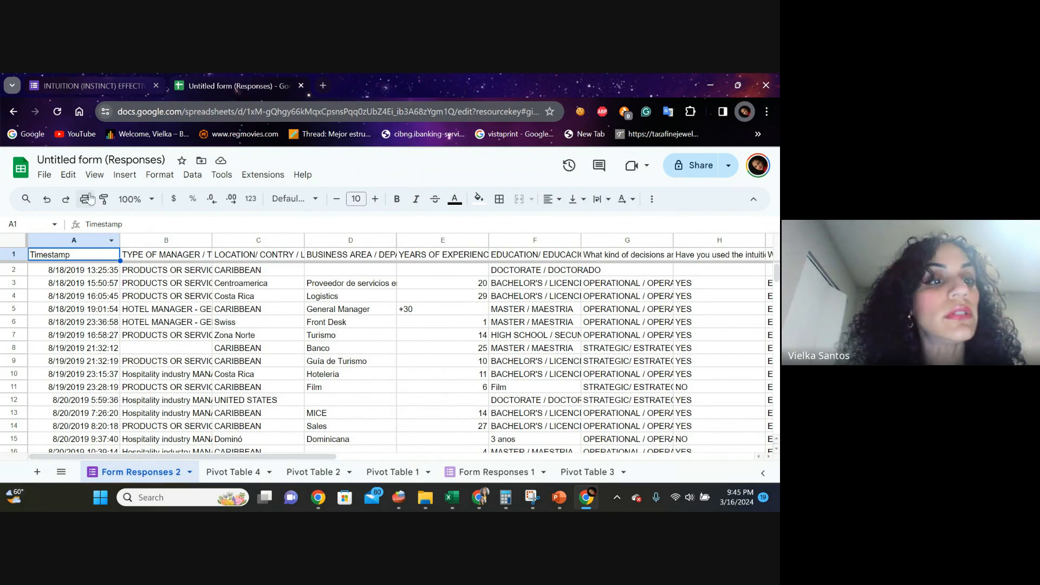
{"action": "left_click", "coordinate": [45, 175]}
{"action": "mouse_move", "coordinate": [68, 175]}
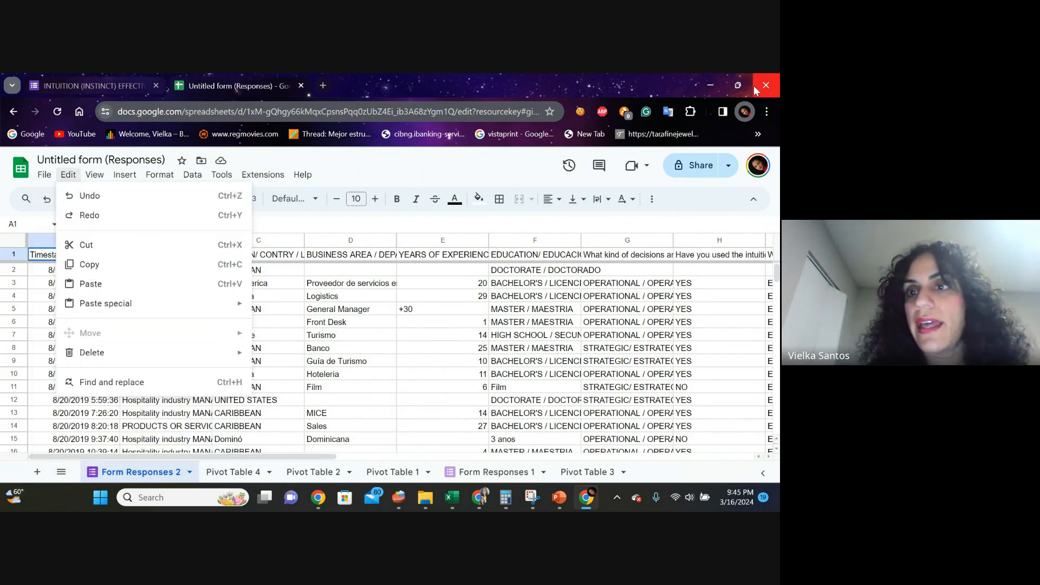
Shrink the Chrome window, switch to the Excel copy of the Reformed University satisfaction survey, maximize it and show its last response rows.
{"action": "left_click", "coordinate": [732, 81]}
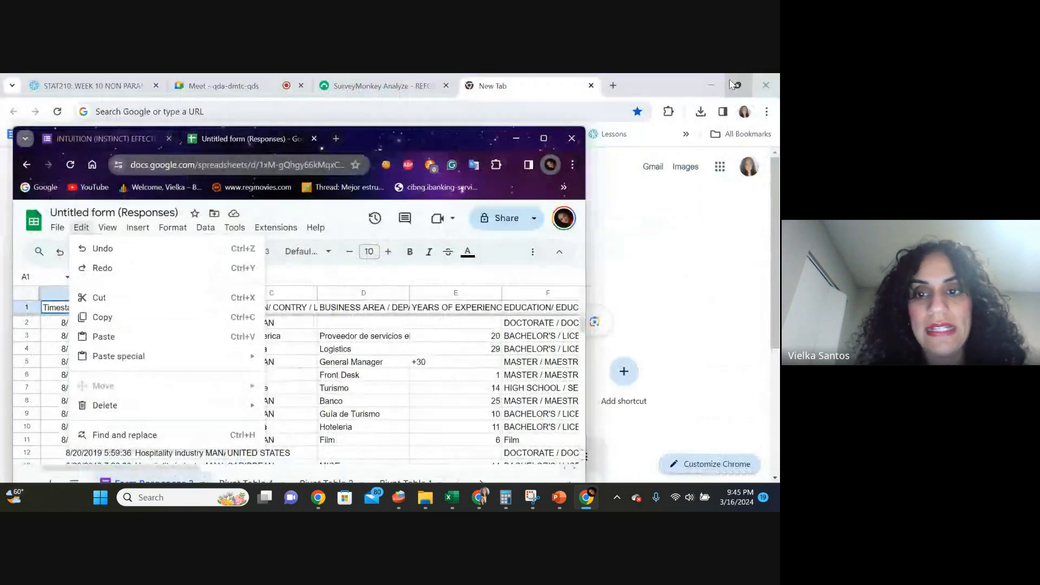
{"action": "left_click", "coordinate": [452, 497]}
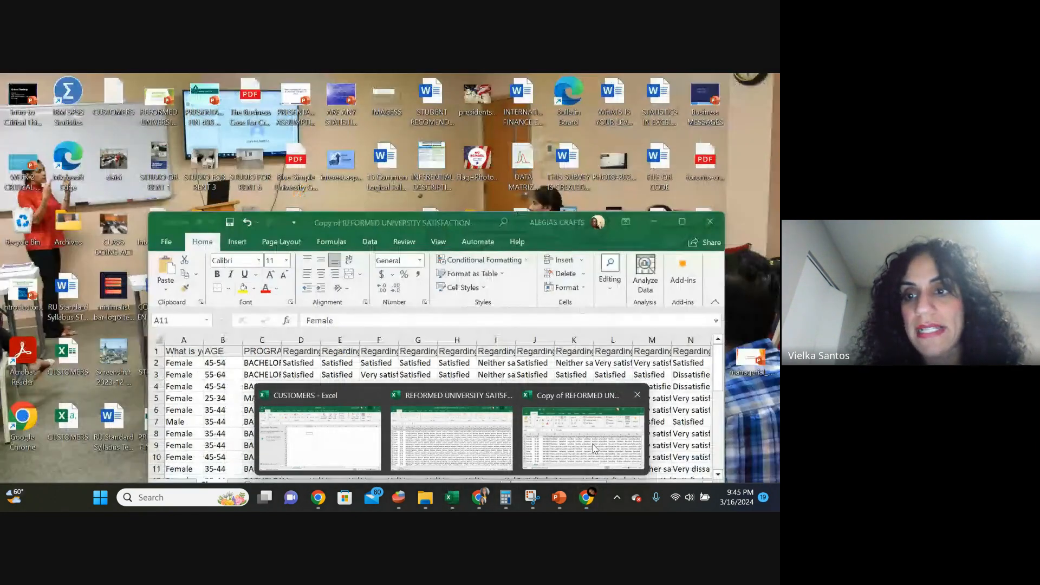
{"action": "left_click", "coordinate": [594, 448]}
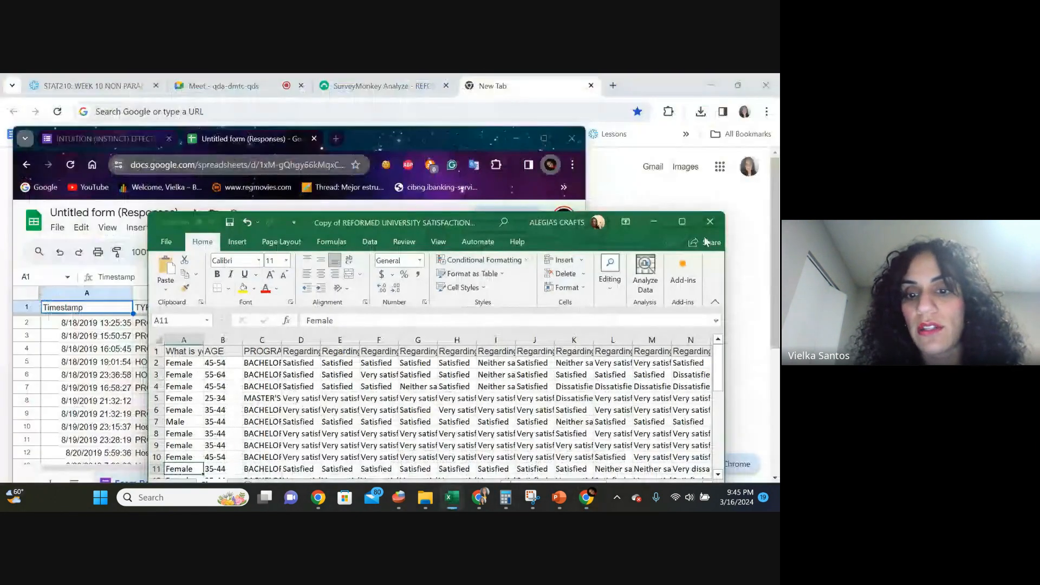
{"action": "double_click", "coordinate": [581, 222]}
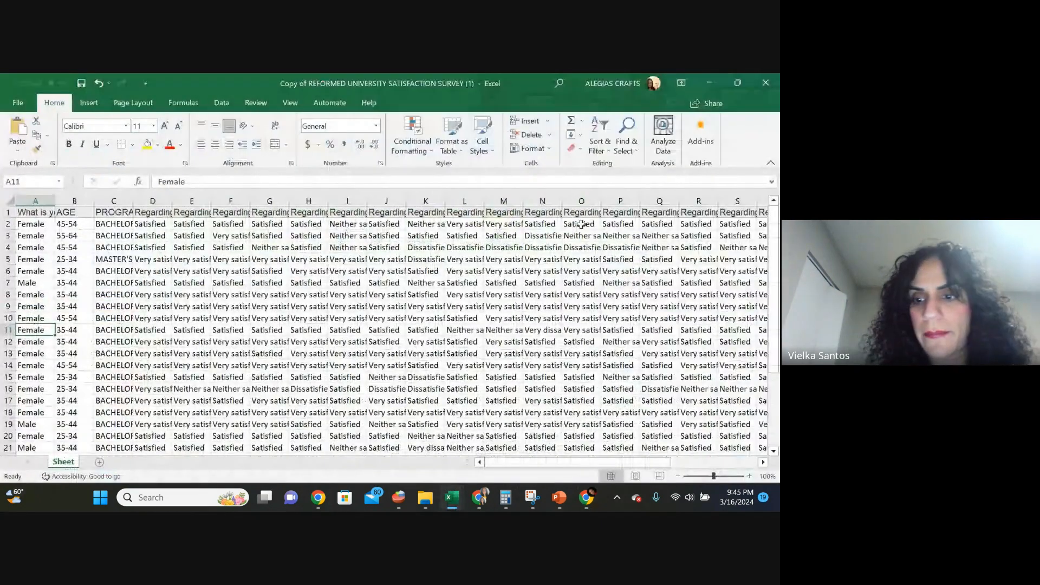
{"action": "scroll", "coordinate": [329, 372], "scroll_direction": "down", "scroll_amount": 4}
{"action": "scroll", "coordinate": [329, 373], "scroll_direction": "down", "scroll_amount": 2}
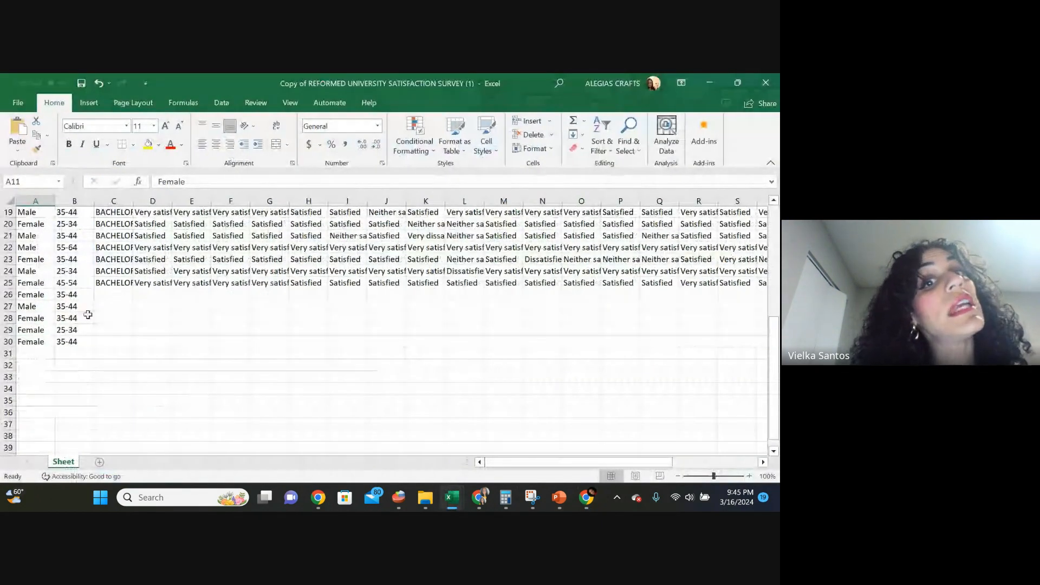
Start saving the survey workbook under a new name, with the Desktop as the destination folder.
{"action": "left_click", "coordinate": [18, 103]}
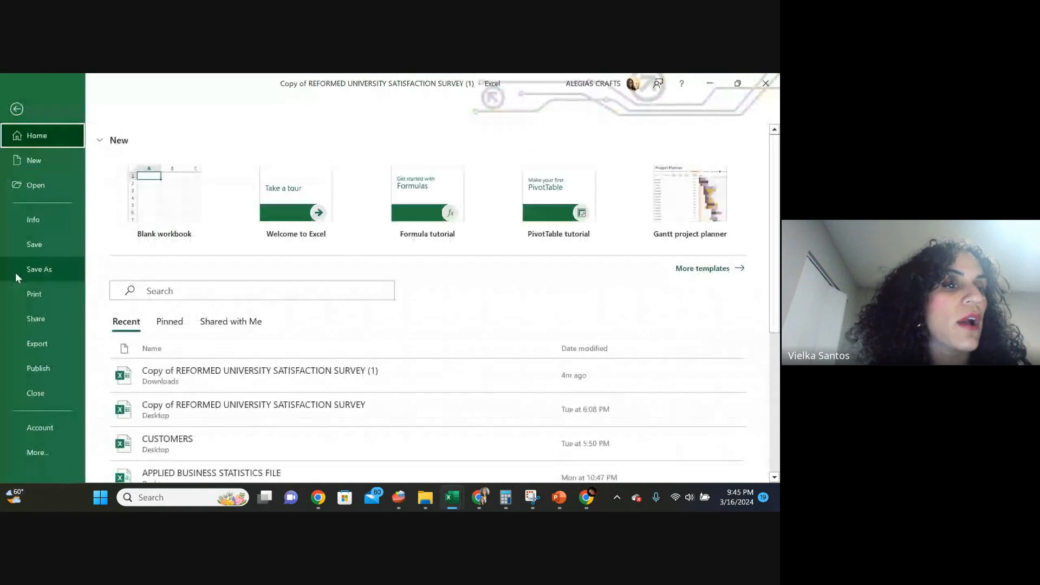
{"action": "left_click", "coordinate": [16, 273]}
{"action": "left_click", "coordinate": [213, 253]}
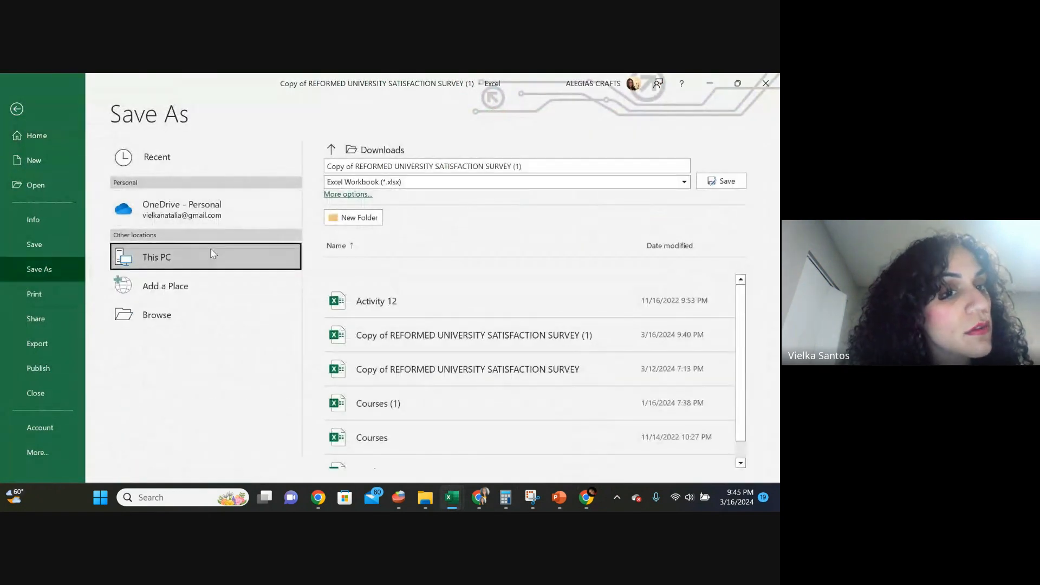
{"action": "left_click", "coordinate": [213, 257]}
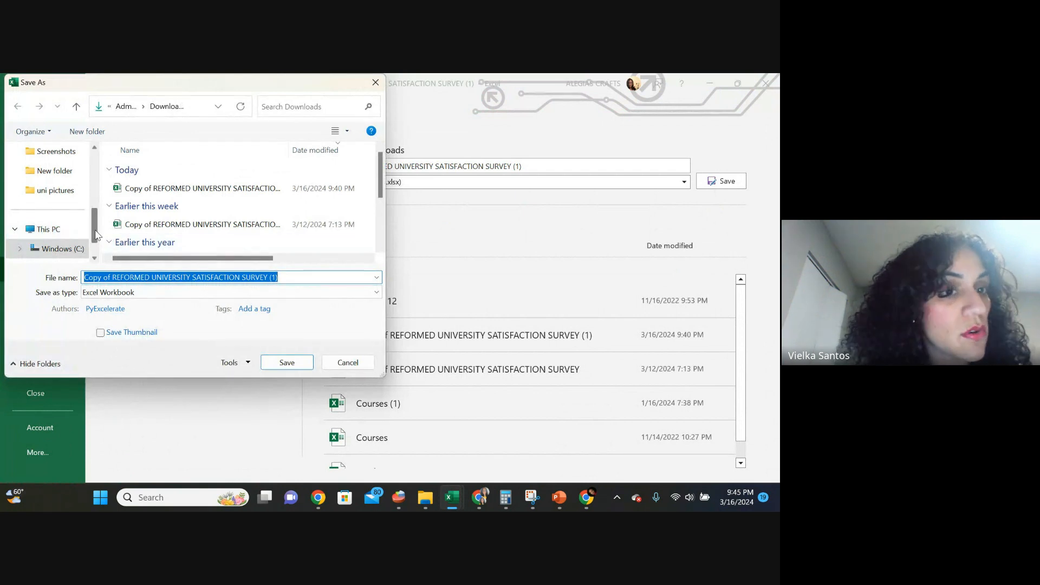
{"action": "scroll", "coordinate": [49, 227], "scroll_direction": "up", "scroll_amount": 5}
{"action": "left_click", "coordinate": [34, 214]}
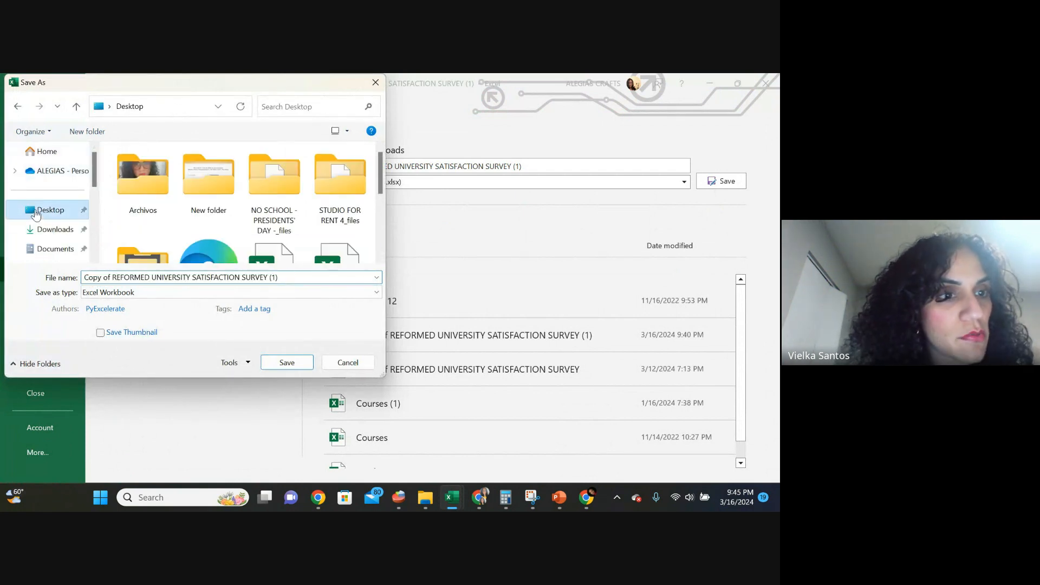
Replace "Copy of" in the file name with "practice" and save the workbook as practice REFORMED UNIVERSITY SATISFACTION SURVEY (1).
{"action": "left_click", "coordinate": [109, 277]}
{"action": "left_click", "coordinate": [112, 277]}
{"action": "left_click_drag", "start_coordinate": [112, 277], "coordinate": [40, 278]}
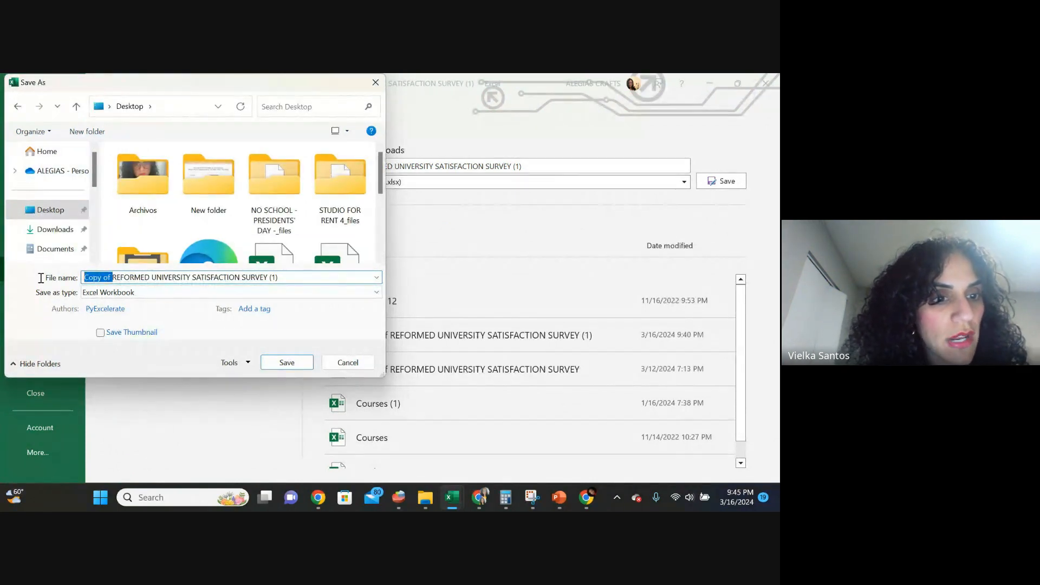
{"action": "type", "text": "pract"}
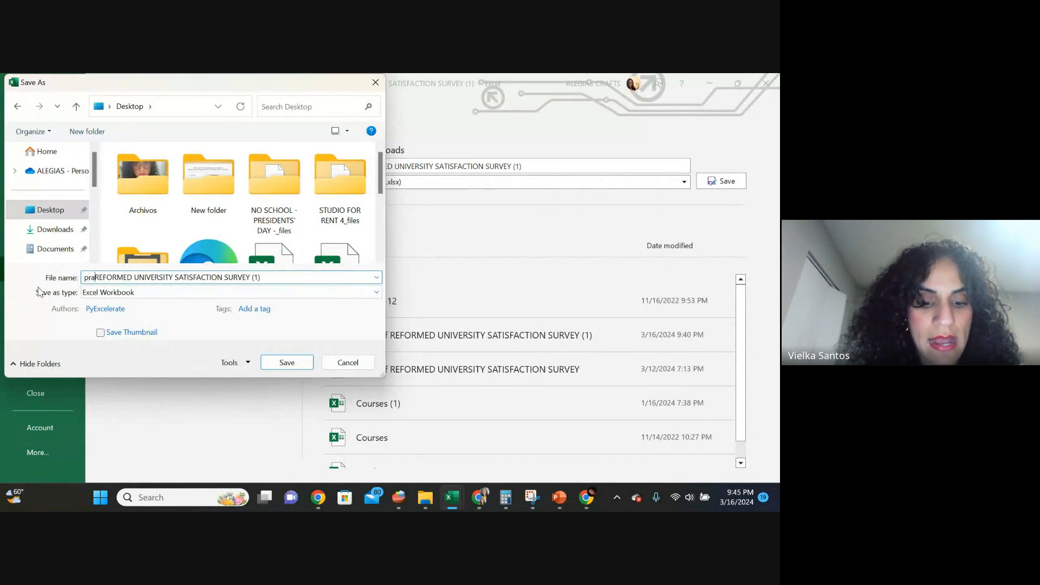
{"action": "type", "text": "ice"}
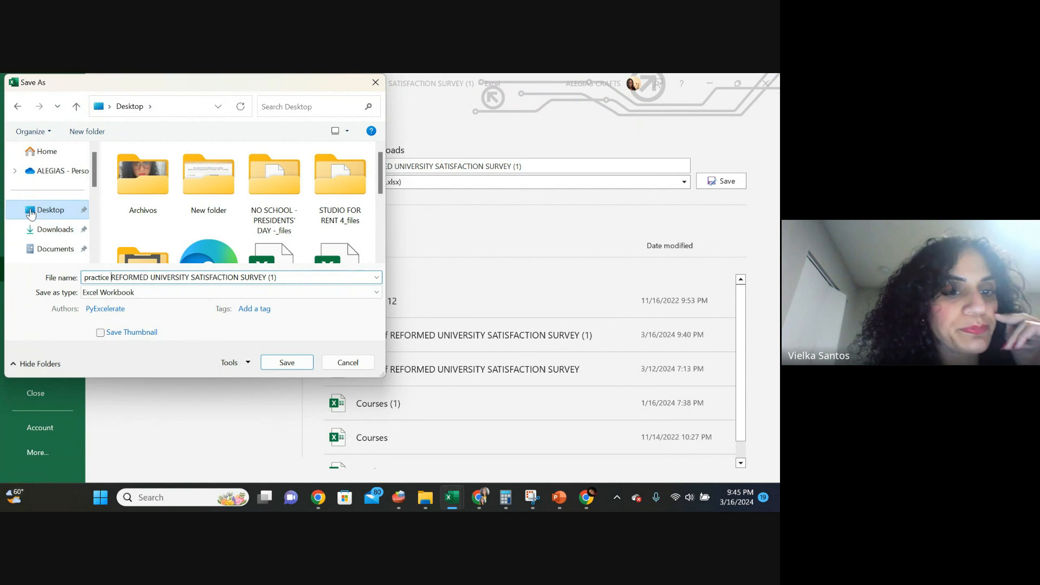
{"action": "left_click", "coordinate": [274, 360]}
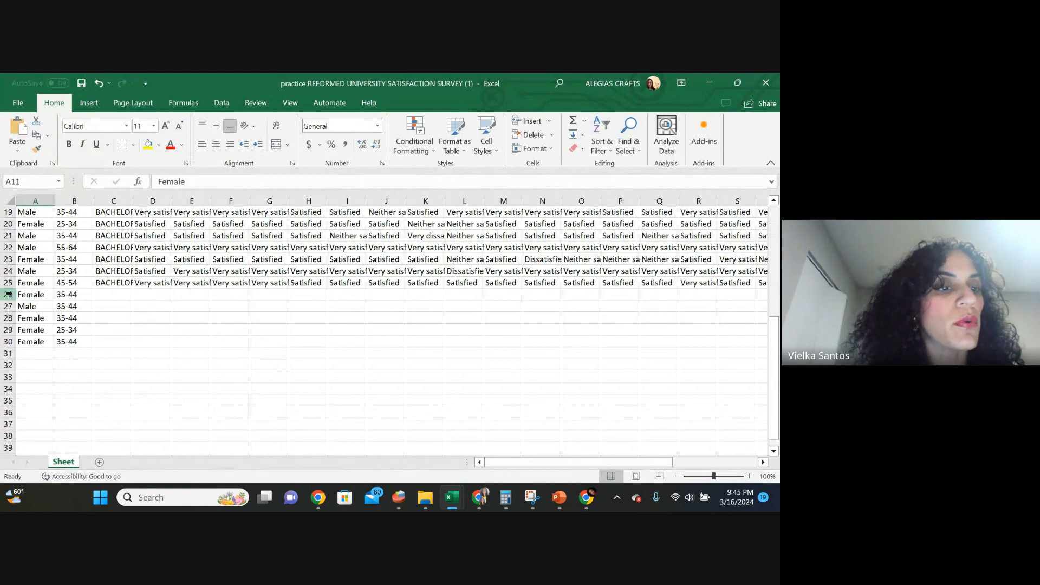
Delete rows 26 to 30, the incomplete responses with only gender and age filled in.
{"action": "left_click_drag", "start_coordinate": [8, 294], "coordinate": [13, 341]}
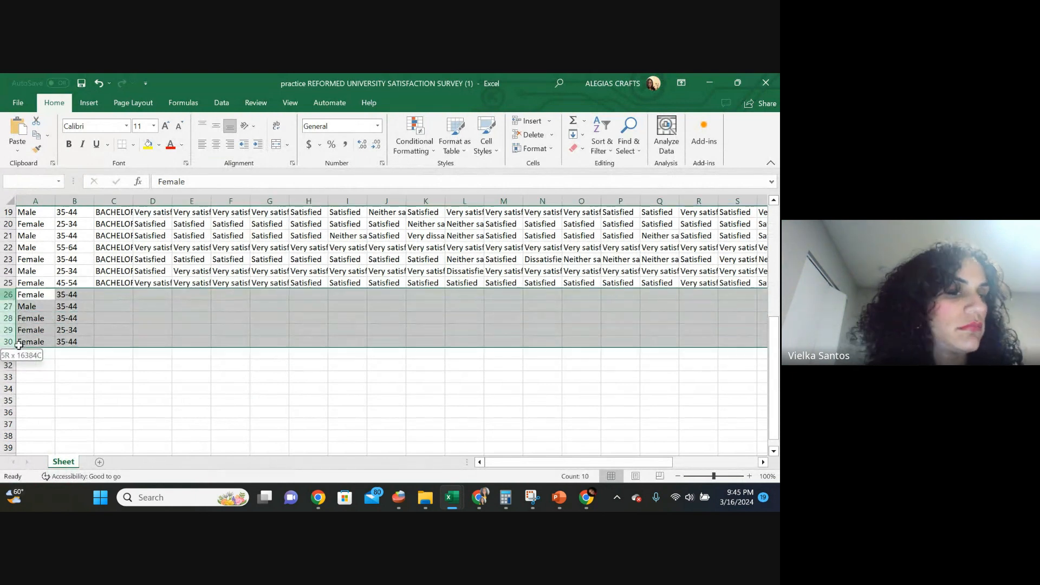
{"action": "right_click", "coordinate": [9, 341]}
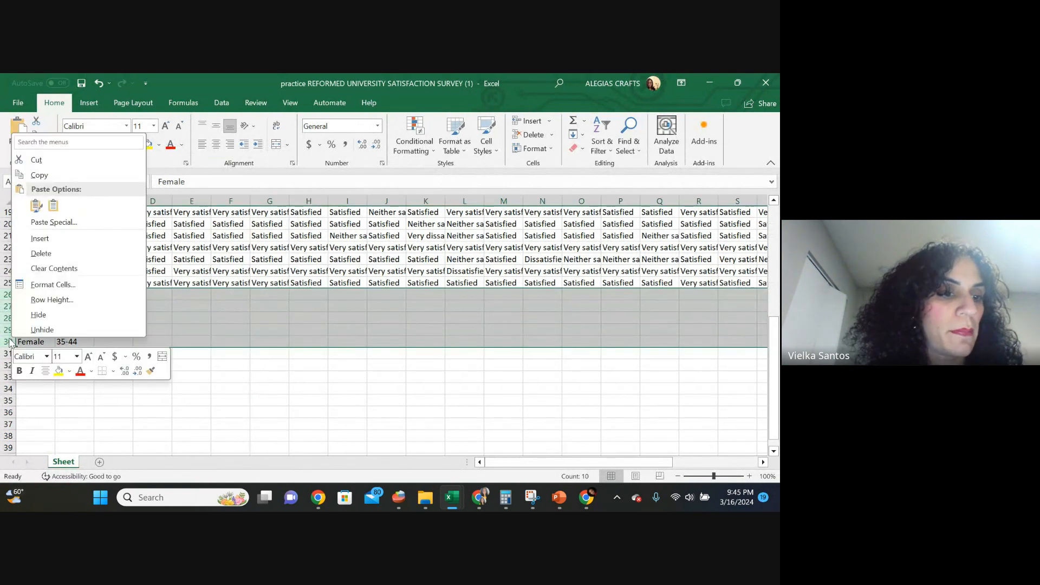
{"action": "left_click", "coordinate": [41, 253]}
{"action": "scroll", "coordinate": [552, 394], "scroll_direction": "up", "scroll_amount": 5}
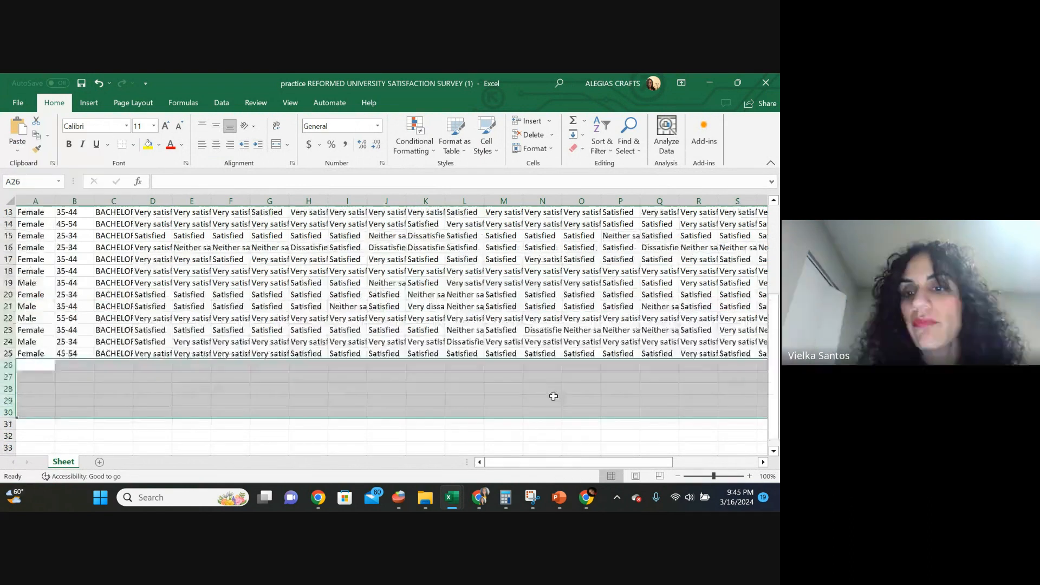
Delete columns G to T, the remaining satisfaction-aspect questions that follow the first three.
{"action": "scroll", "coordinate": [565, 404], "scroll_direction": "up", "scroll_amount": 1}
{"action": "left_click", "coordinate": [114, 236]}
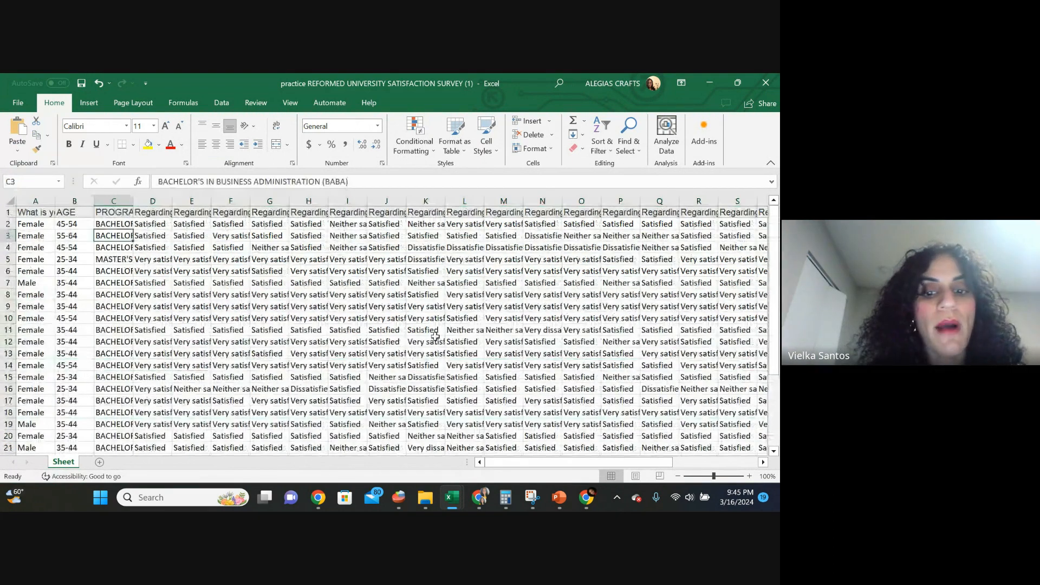
{"action": "left_click_drag", "start_coordinate": [611, 463], "coordinate": [356, 443]}
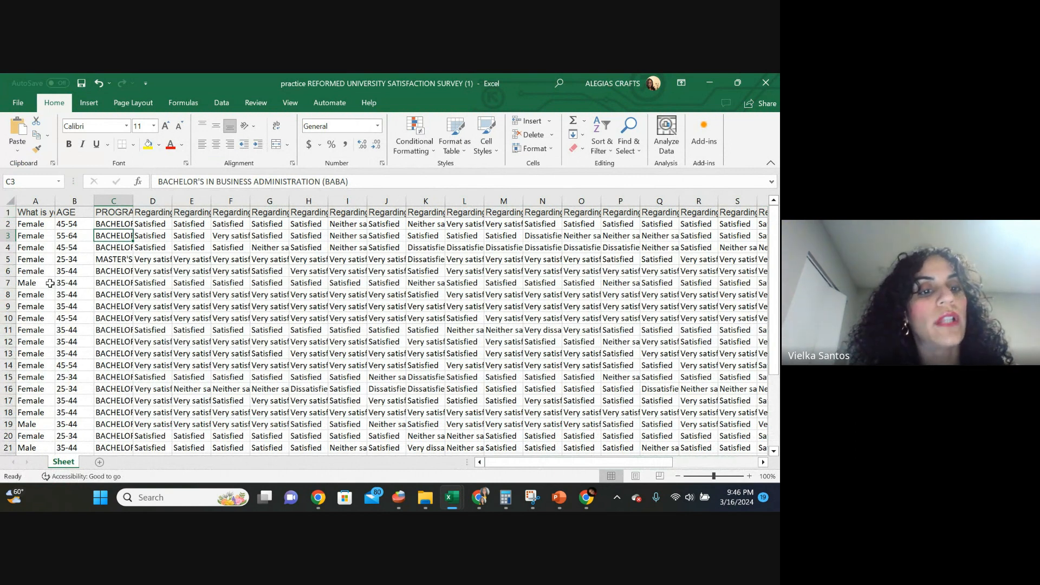
{"action": "left_click_drag", "start_coordinate": [259, 201], "coordinate": [427, 202]}
{"action": "right_click", "coordinate": [426, 202]}
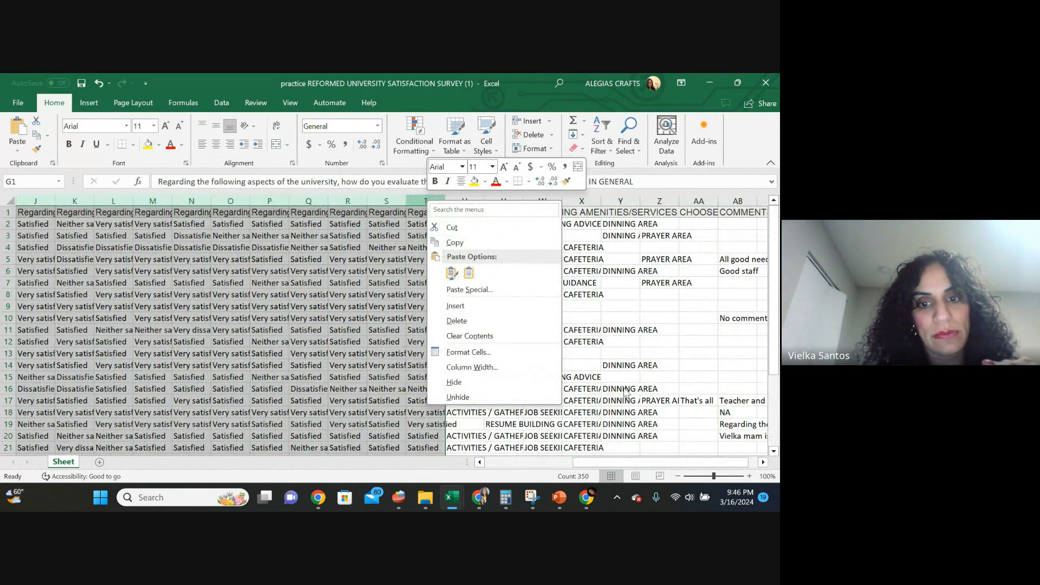
{"action": "left_click", "coordinate": [486, 321]}
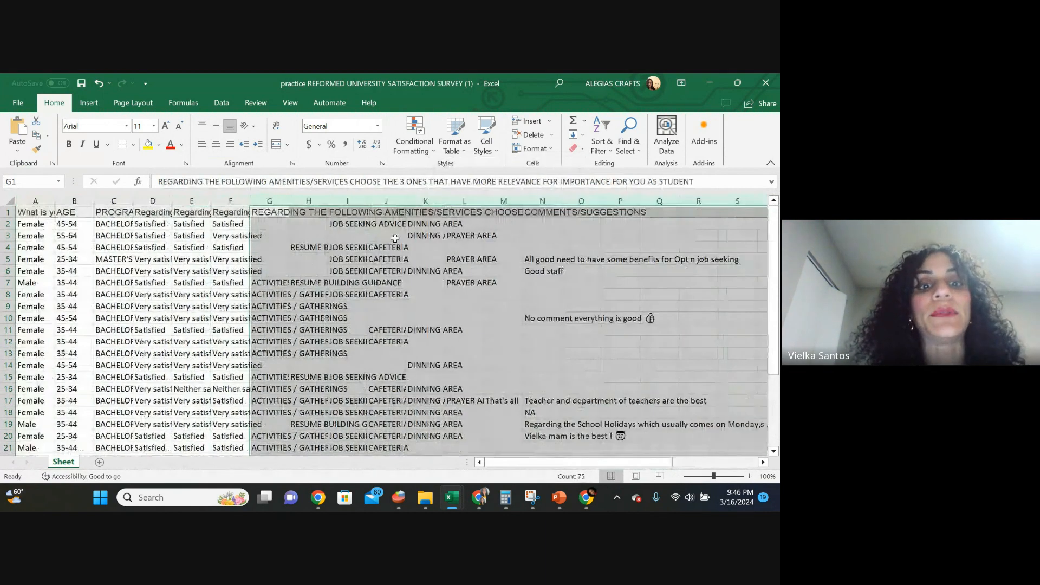
Widen column G, the amenities question, so that its ACTIVITIES / GATHERINGS answers fit.
{"action": "left_click", "coordinate": [347, 271]}
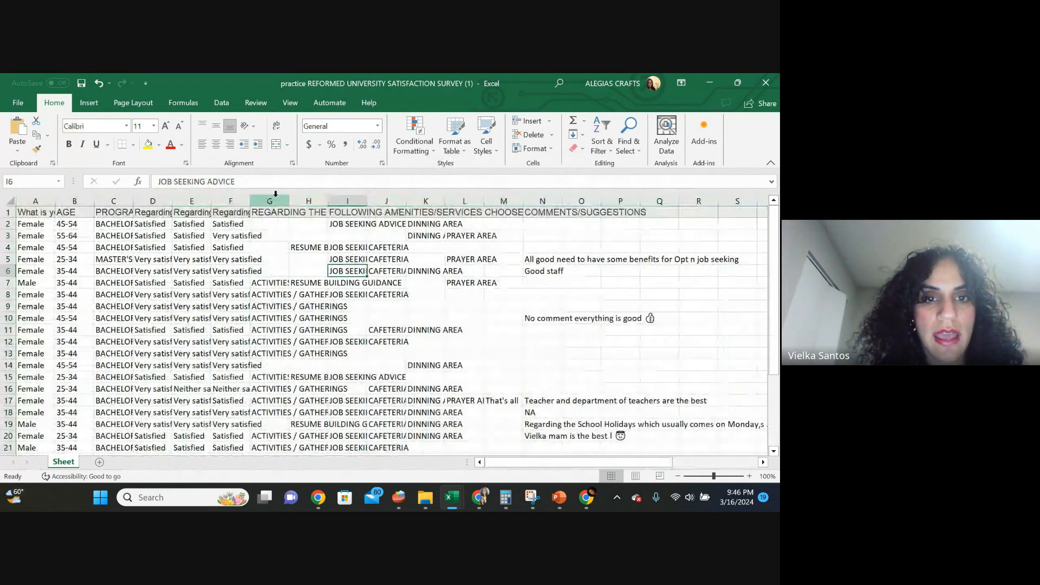
{"action": "left_click_drag", "start_coordinate": [289, 200], "coordinate": [389, 255]}
{"action": "left_click", "coordinate": [350, 341]}
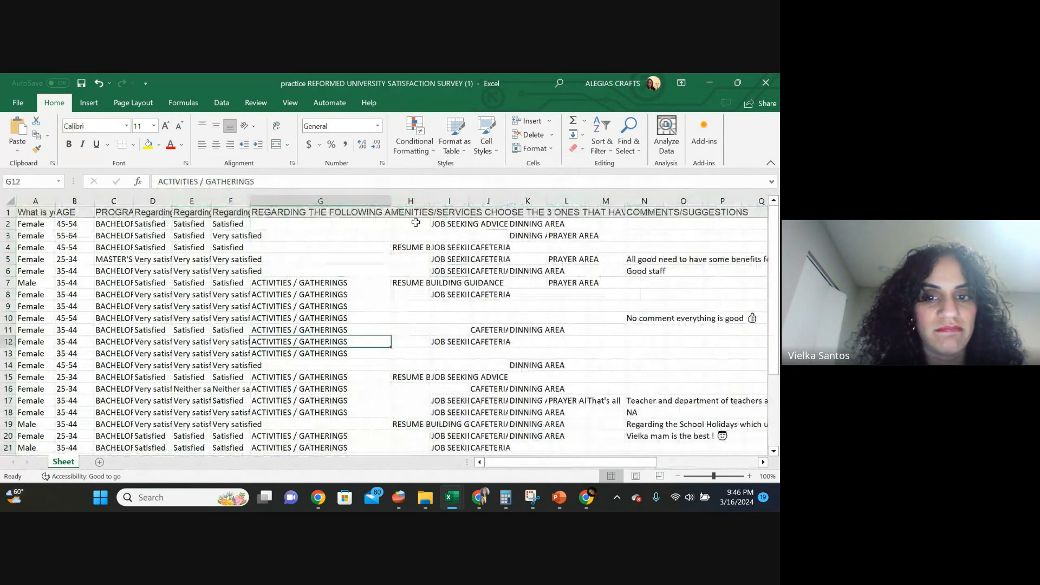
Delete columns G to AB, which hold the amenities choices and the comments/suggestions.
{"action": "left_click_drag", "start_coordinate": [410, 201], "coordinate": [694, 236]}
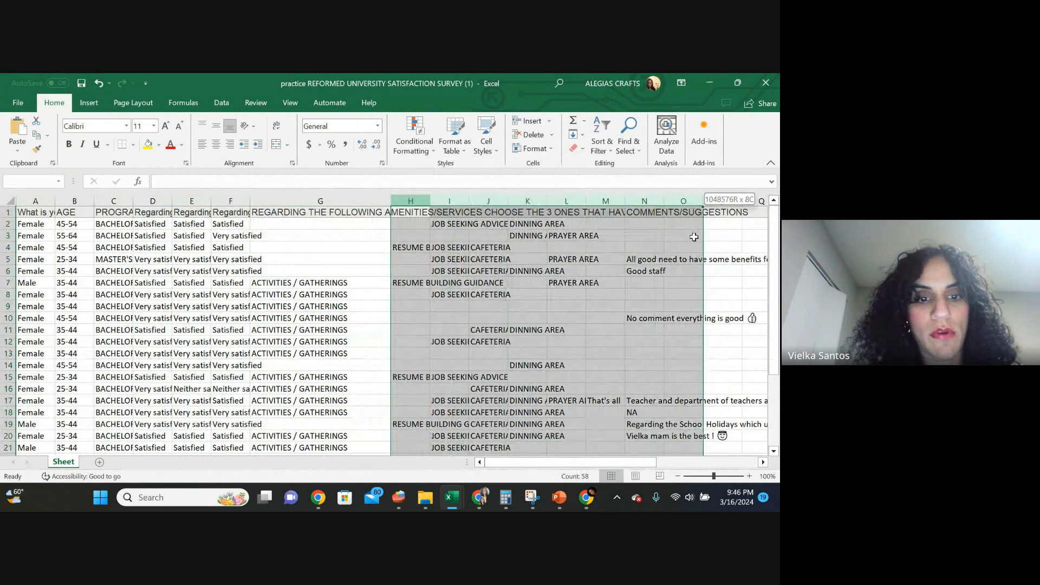
{"action": "left_click", "coordinate": [346, 258]}
{"action": "left_click_drag", "start_coordinate": [307, 201], "coordinate": [779, 268]}
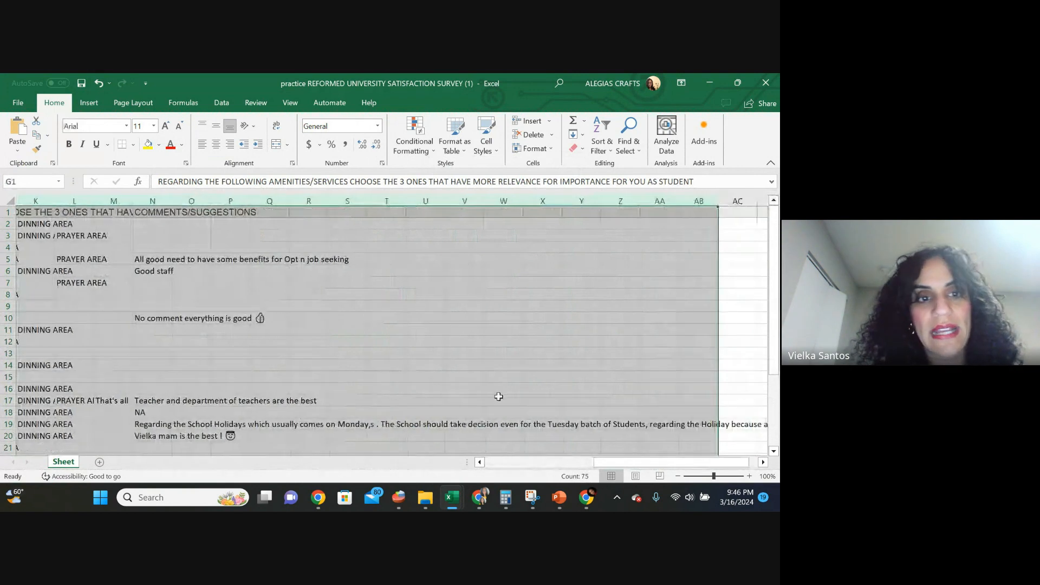
{"action": "right_click", "coordinate": [153, 205]}
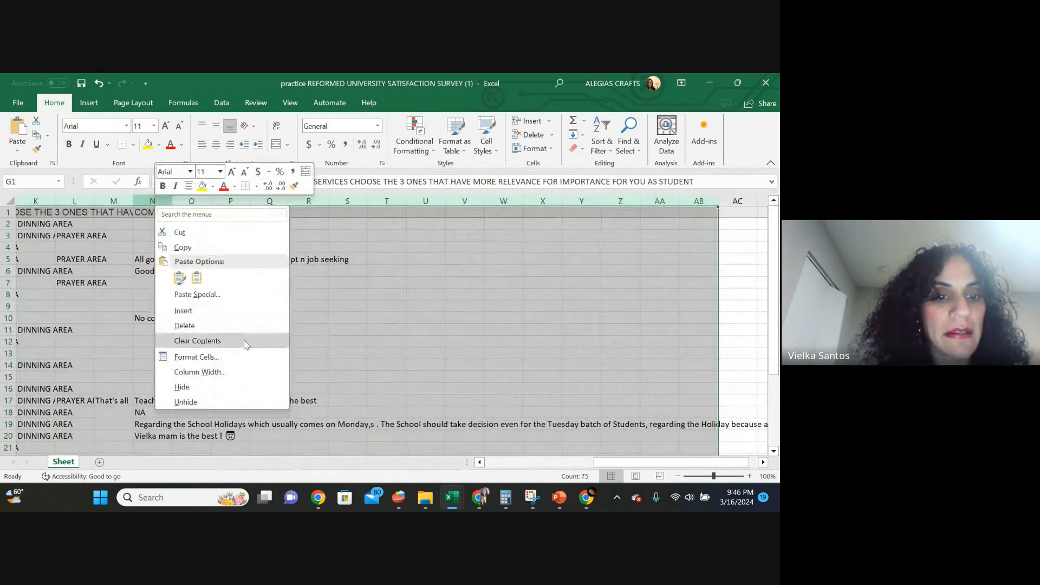
{"action": "left_click", "coordinate": [237, 326]}
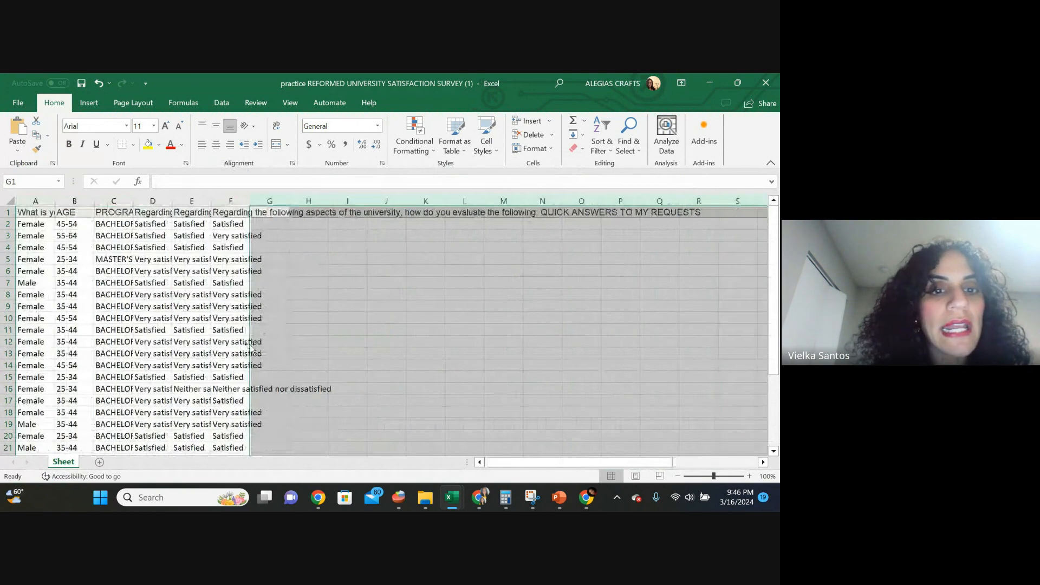
Widen column F, the QUICK ANSWERS TO MY REQUESTS question, so its Very satisfied answers fit.
{"action": "left_click", "coordinate": [202, 352]}
{"action": "left_click_drag", "start_coordinate": [254, 206], "coordinate": [258, 207]}
{"action": "left_click_drag", "start_coordinate": [318, 245], "coordinate": [316, 244]}
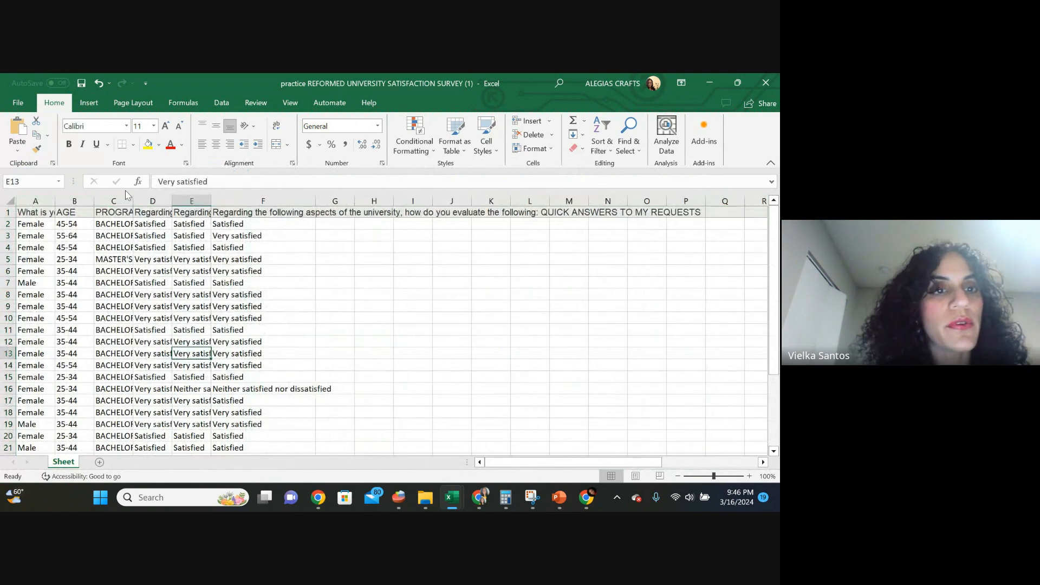
Check the Meet call in Chrome and the original read-only survey workbook, and return to the practice workbook in a maximized window.
{"action": "left_click", "coordinate": [734, 79]}
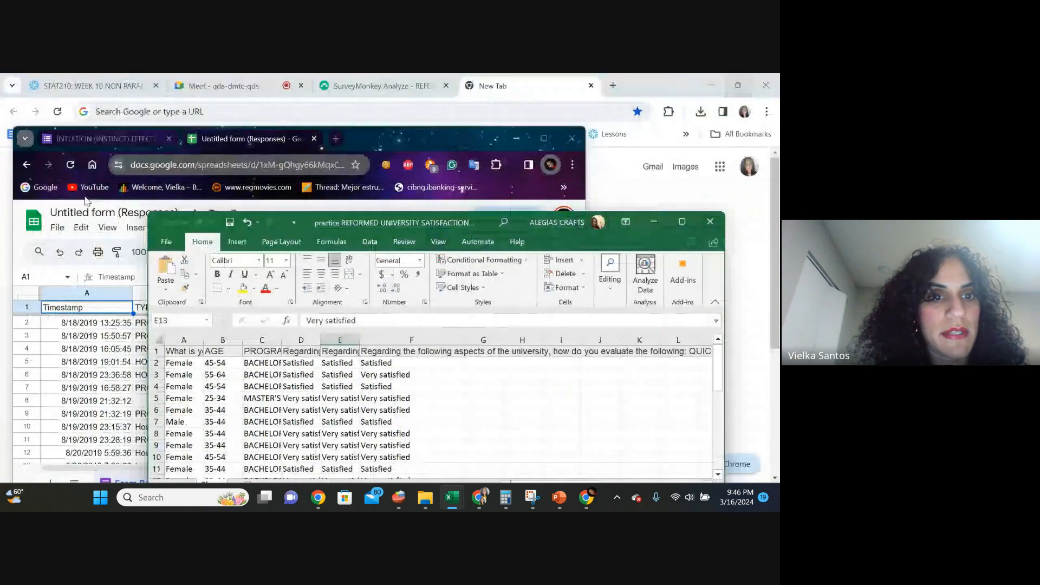
{"action": "left_click", "coordinate": [218, 87]}
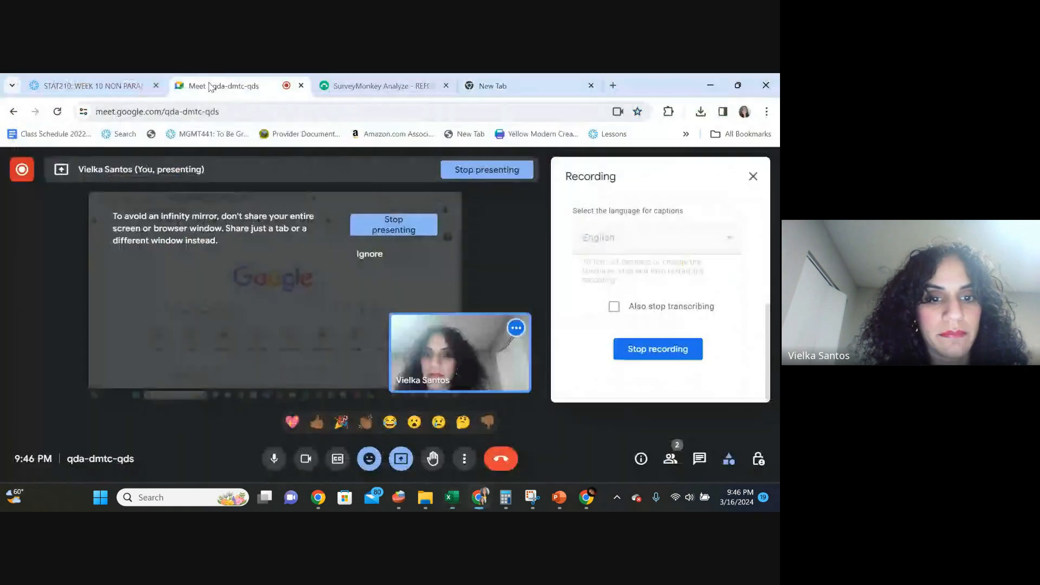
{"action": "left_click", "coordinate": [455, 386]}
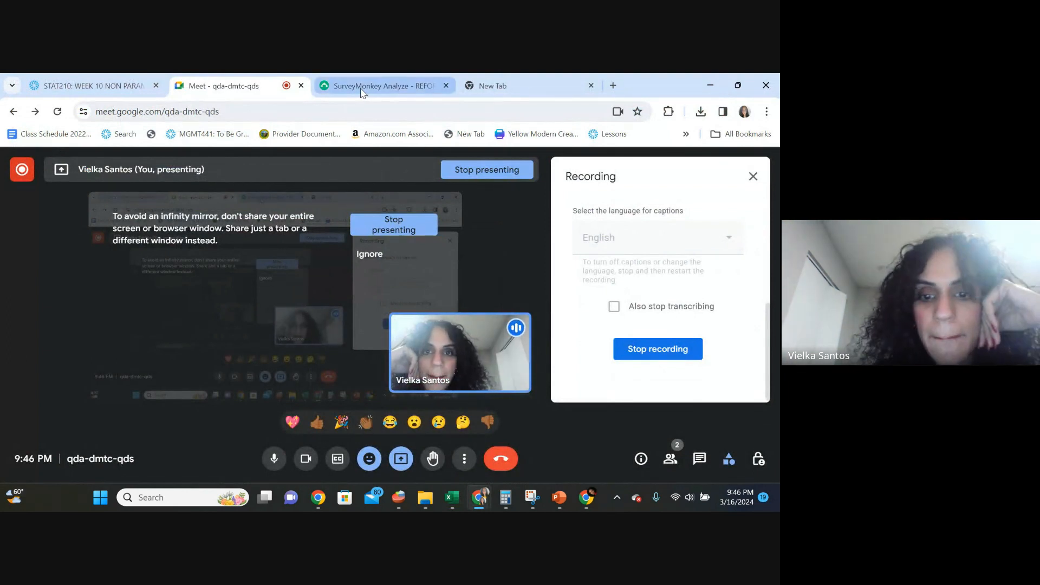
{"action": "mouse_move", "coordinate": [454, 506]}
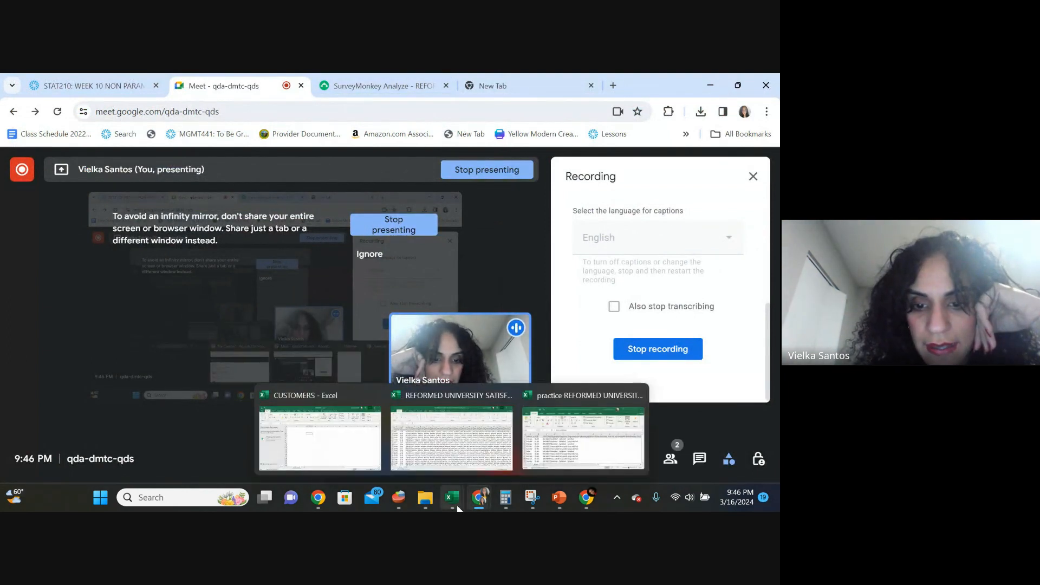
{"action": "left_click", "coordinate": [460, 467]}
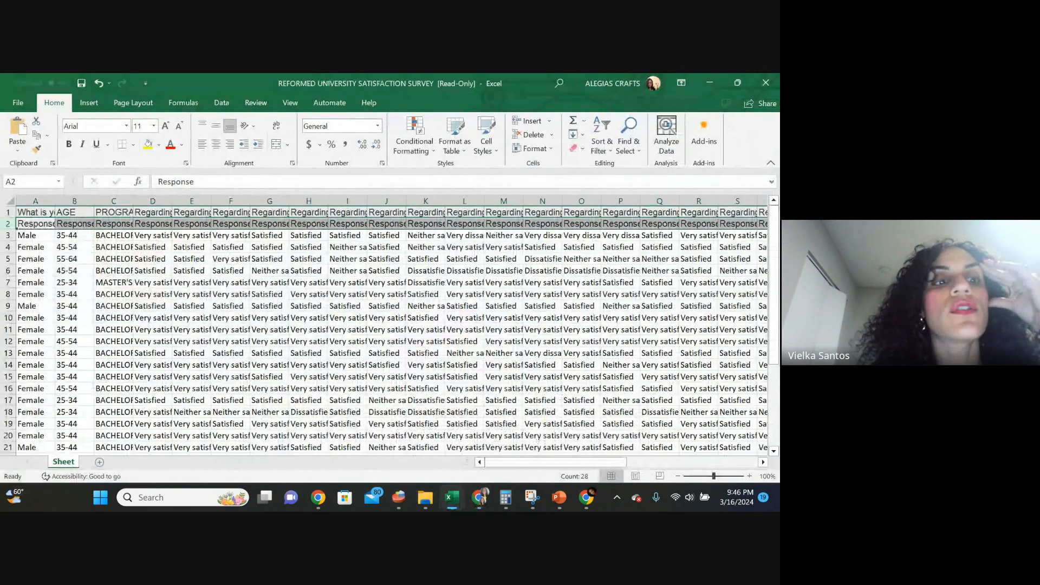
{"action": "mouse_move", "coordinate": [452, 498]}
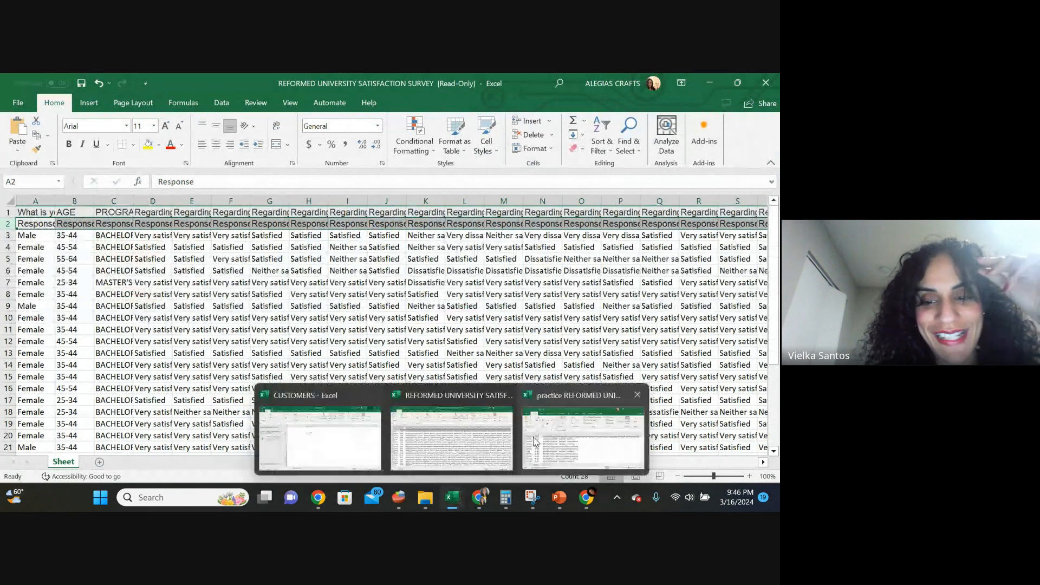
{"action": "left_click", "coordinate": [534, 442]}
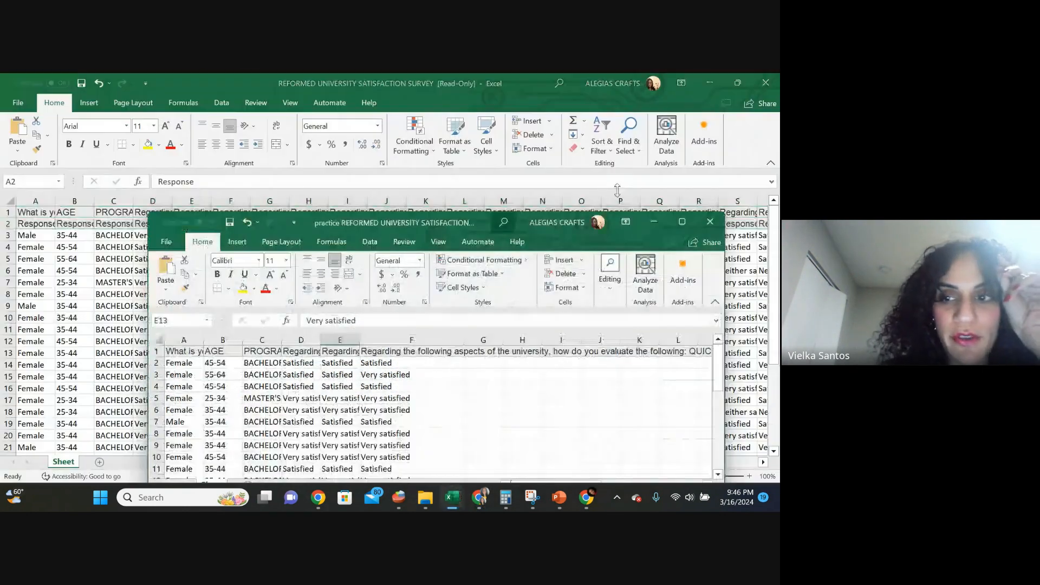
{"action": "left_click", "coordinate": [692, 222]}
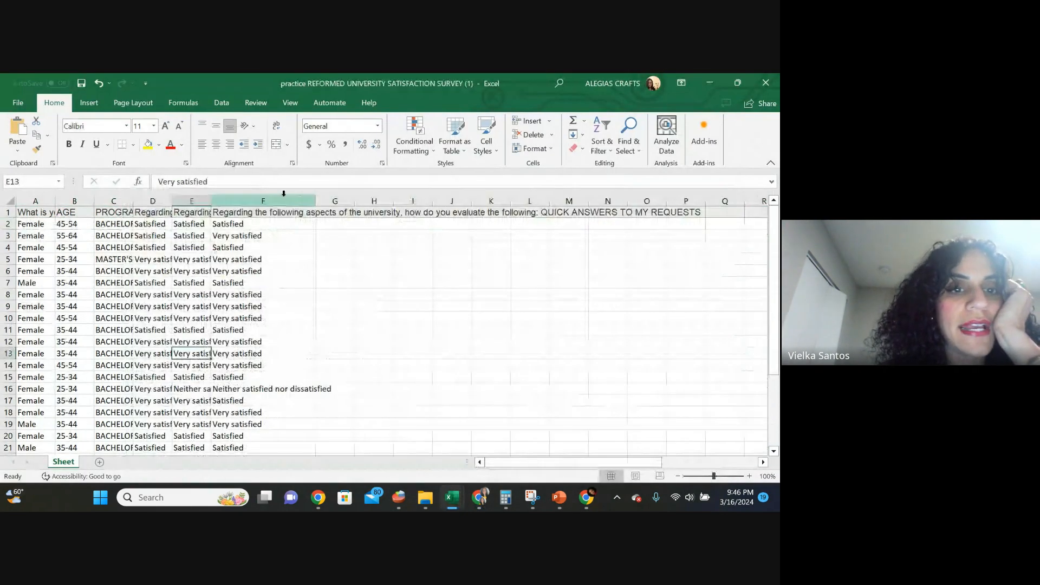
Widen columns E and F and turn on text wrapping for the question header in F1.
{"action": "left_click_drag", "start_coordinate": [211, 205], "coordinate": [265, 208]}
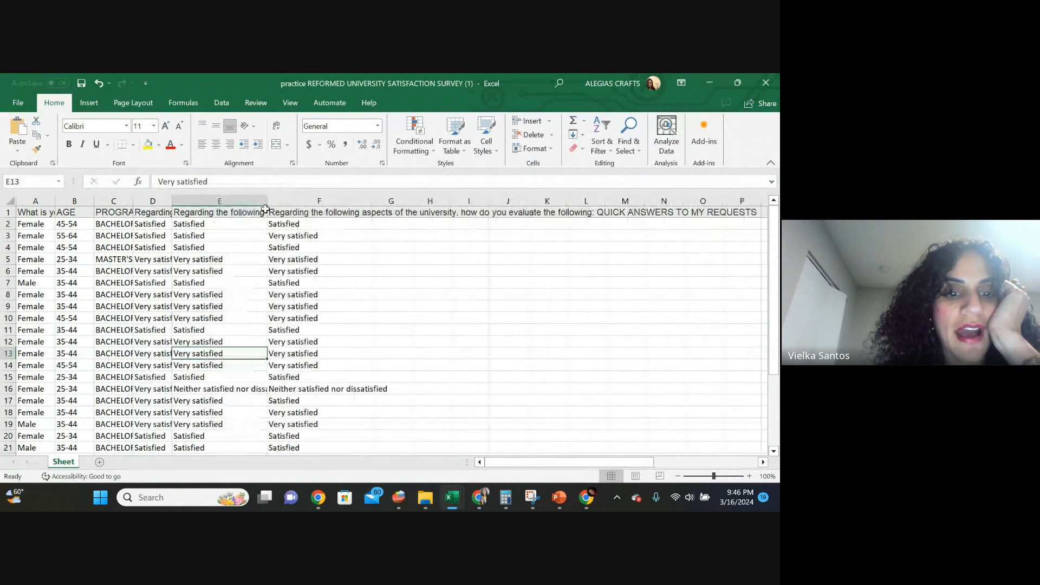
{"action": "left_click_drag", "start_coordinate": [371, 201], "coordinate": [443, 216]}
{"action": "right_click", "coordinate": [341, 216]}
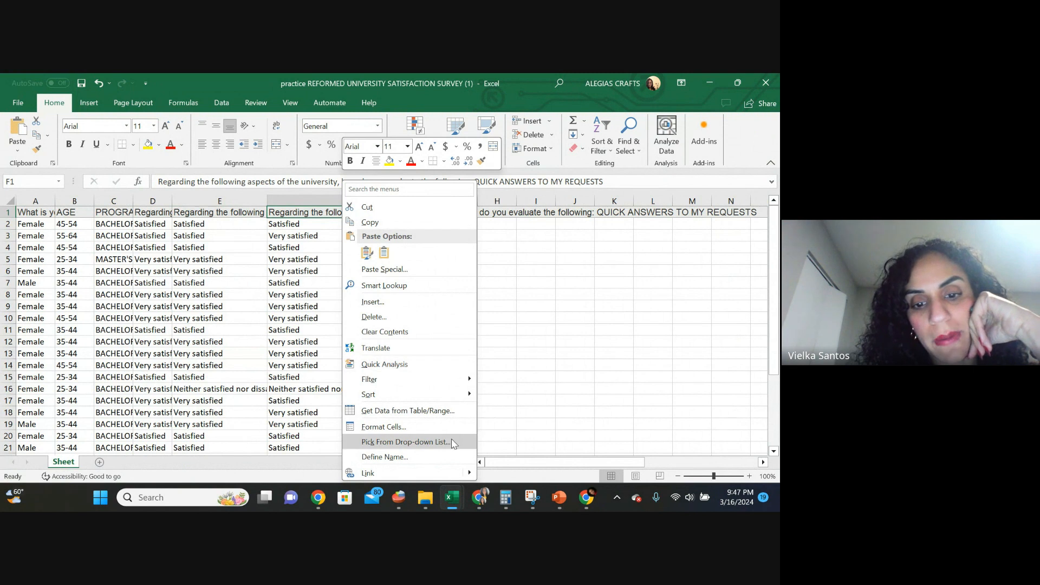
{"action": "left_click", "coordinate": [429, 427]}
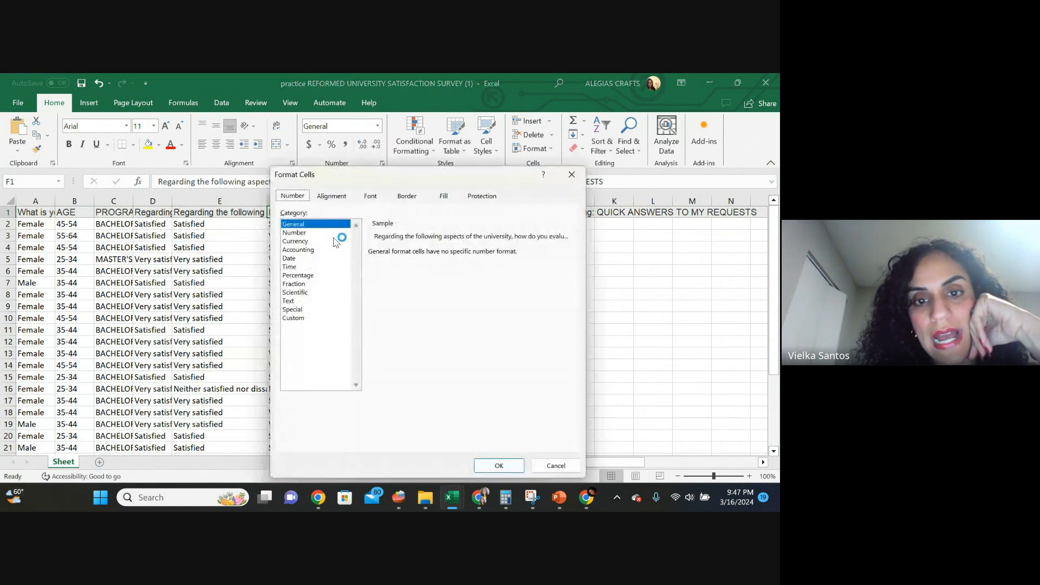
{"action": "left_click", "coordinate": [325, 200]}
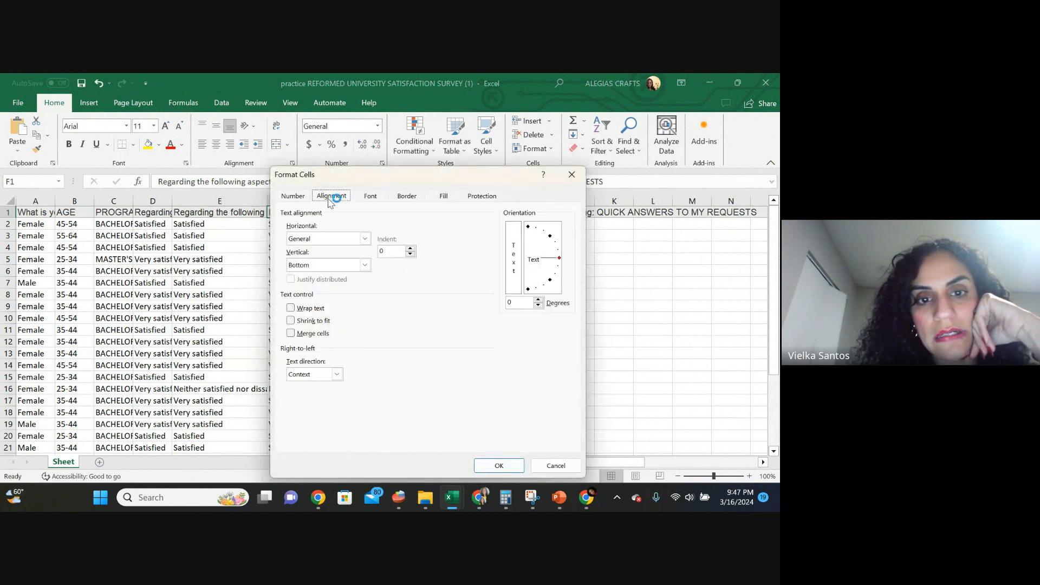
{"action": "left_click", "coordinate": [322, 309]}
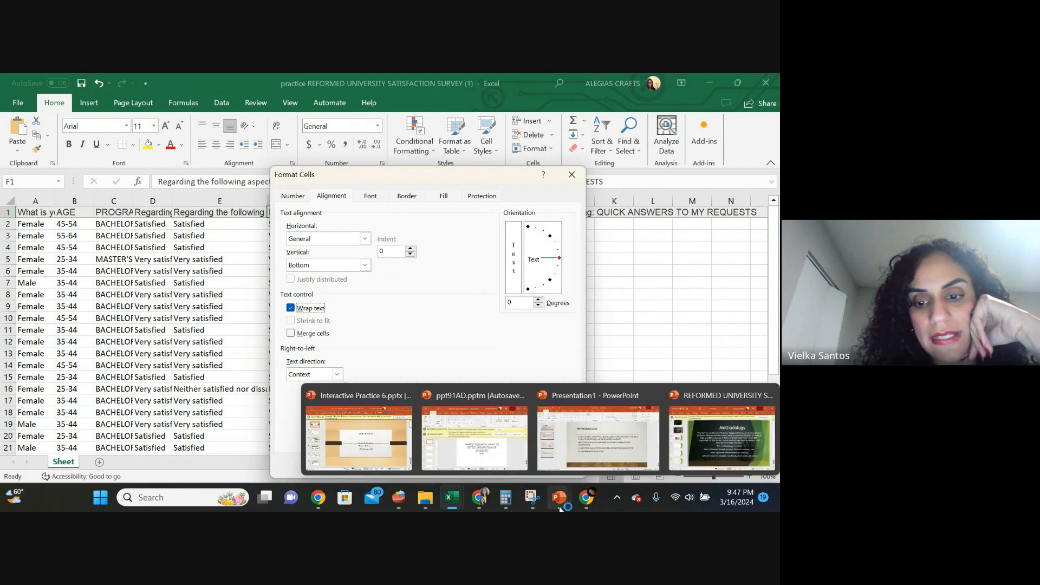
{"action": "left_click", "coordinate": [499, 465]}
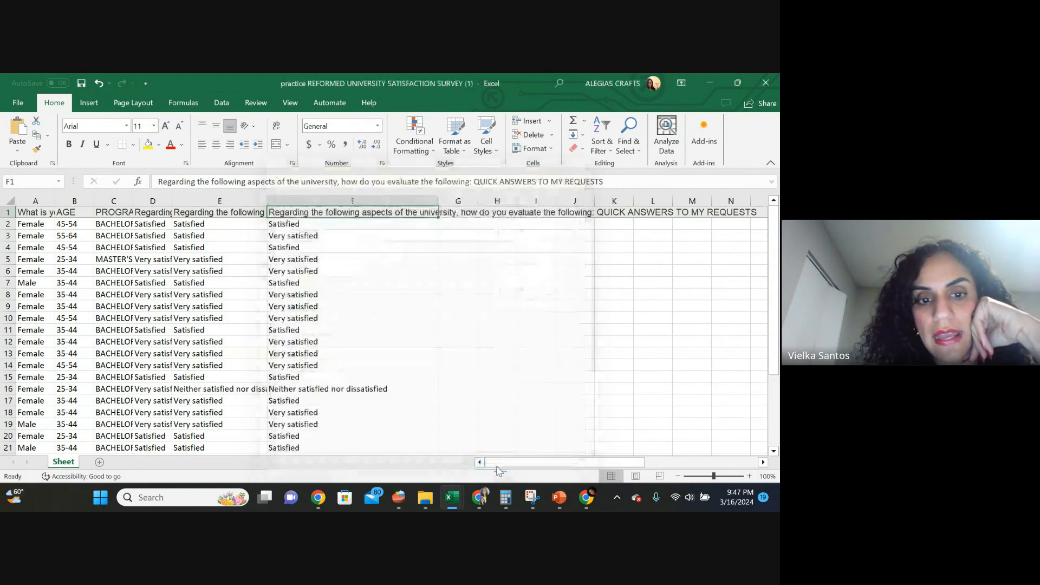
{"action": "left_click", "coordinate": [348, 282]}
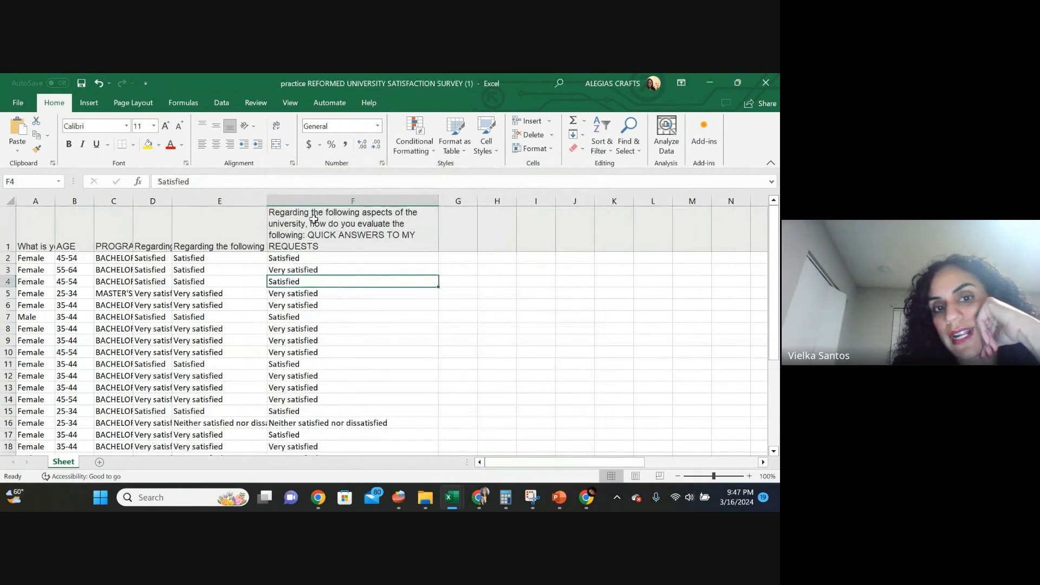
Review the Wrap text setting in the alignment format of header cell F1.
{"action": "mouse_move", "coordinate": [586, 497]}
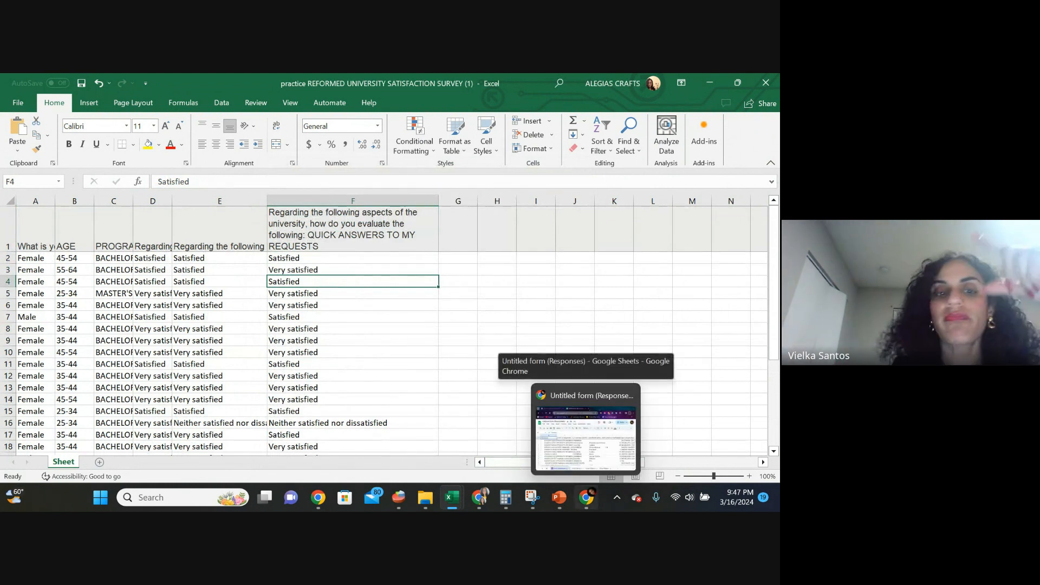
{"action": "right_click", "coordinate": [321, 236]}
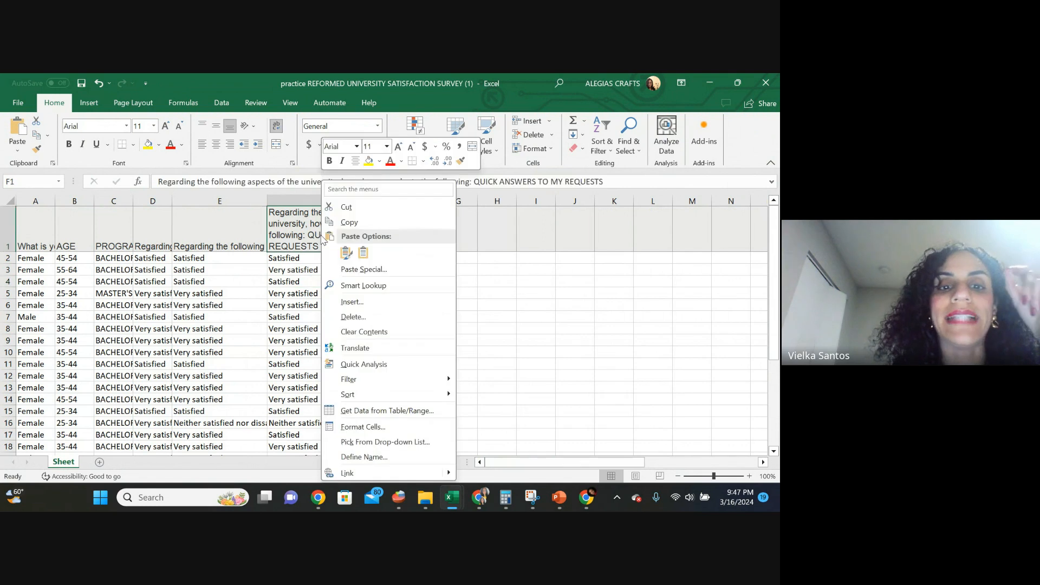
{"action": "left_click", "coordinate": [362, 428]}
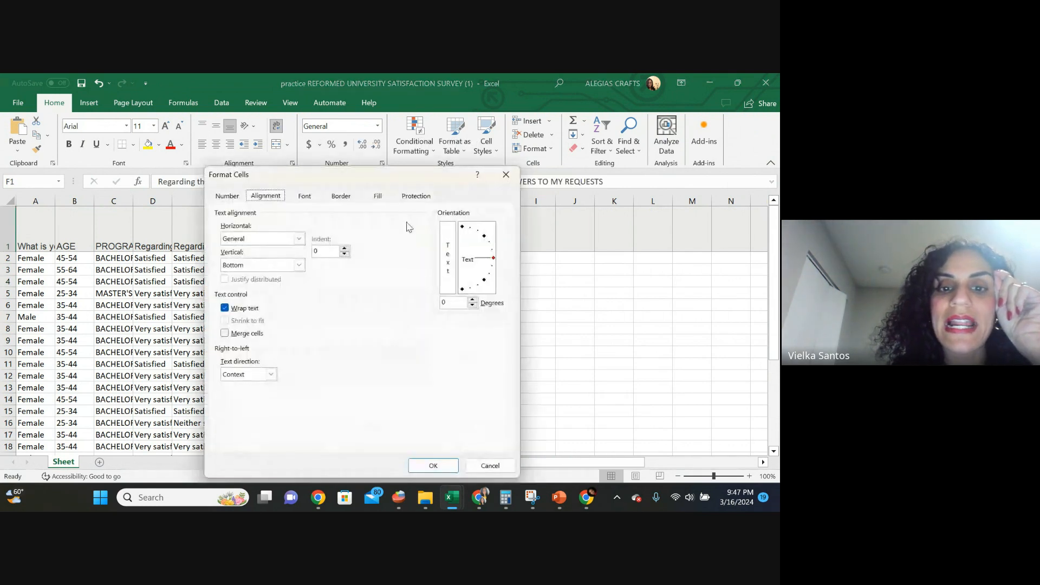
{"action": "left_click", "coordinate": [433, 466]}
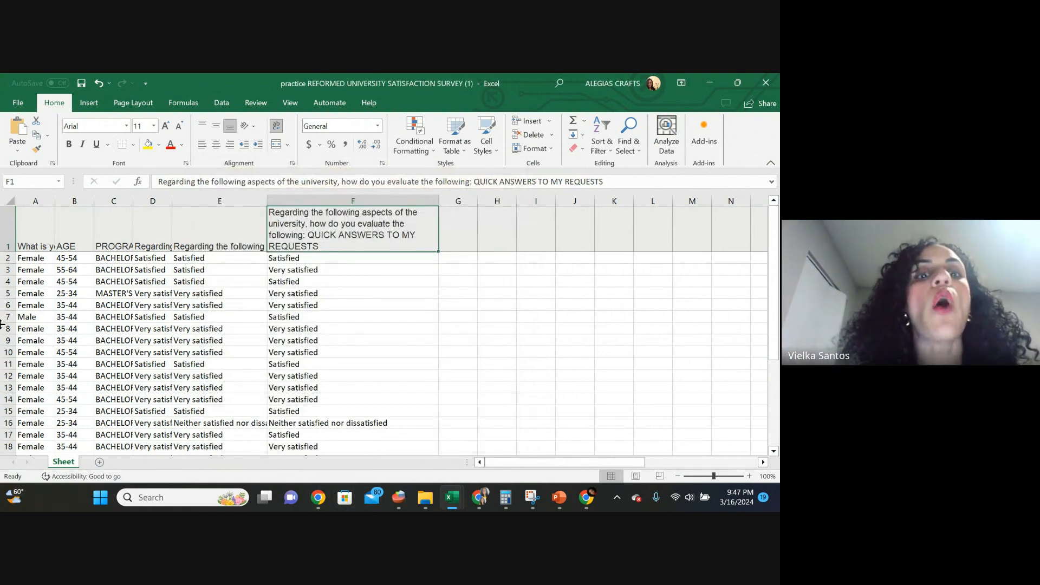
Apply All Borders to the whole survey table, A1 to F25.
{"action": "left_click", "coordinate": [111, 286]}
{"action": "scroll", "coordinate": [239, 293], "scroll_direction": "down", "scroll_amount": 4}
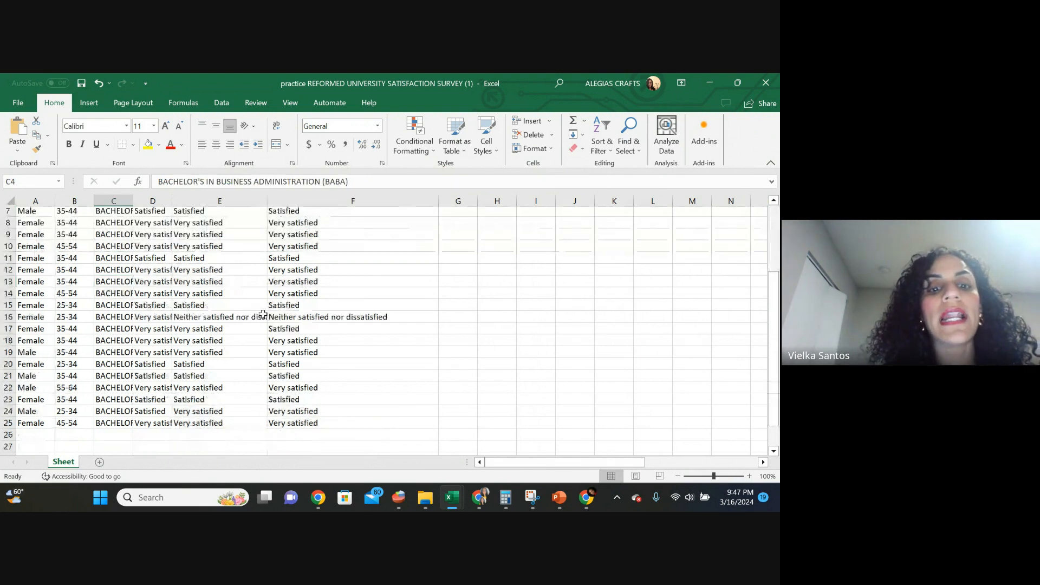
{"action": "left_click", "coordinate": [363, 356]}
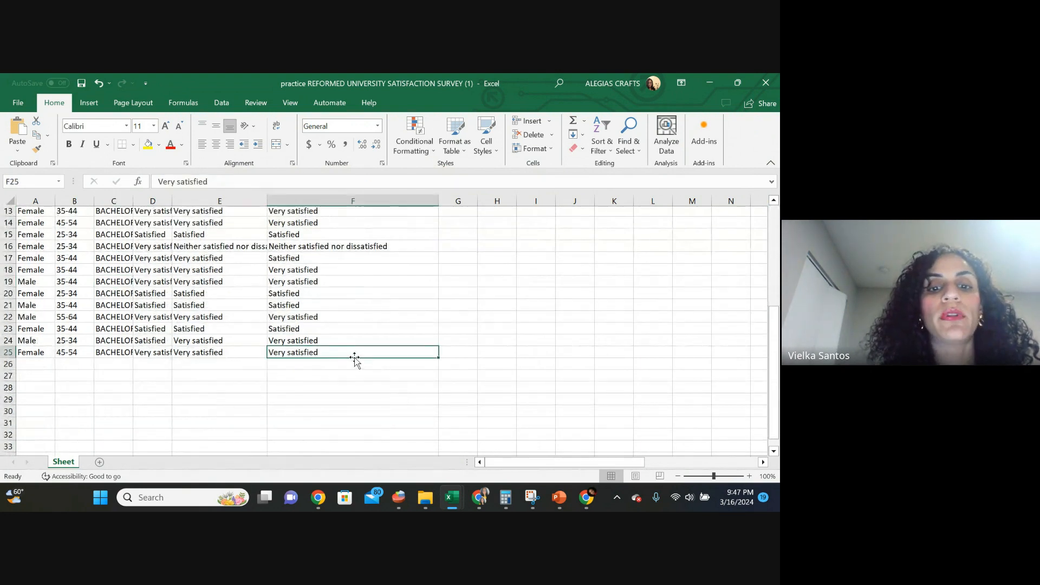
{"action": "left_click_drag", "start_coordinate": [352, 353], "coordinate": [23, 244]}
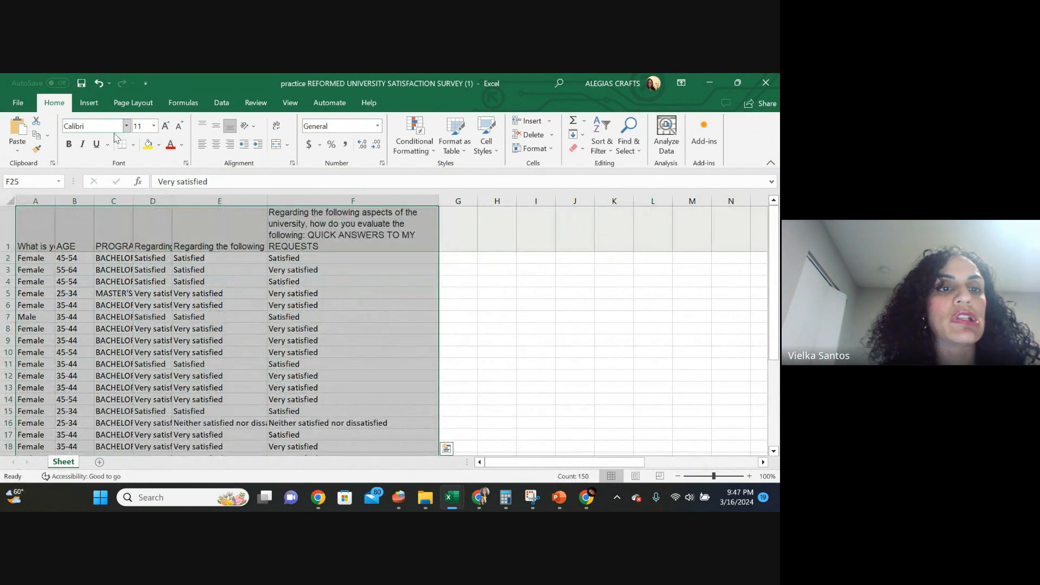
{"action": "left_click", "coordinate": [133, 144]}
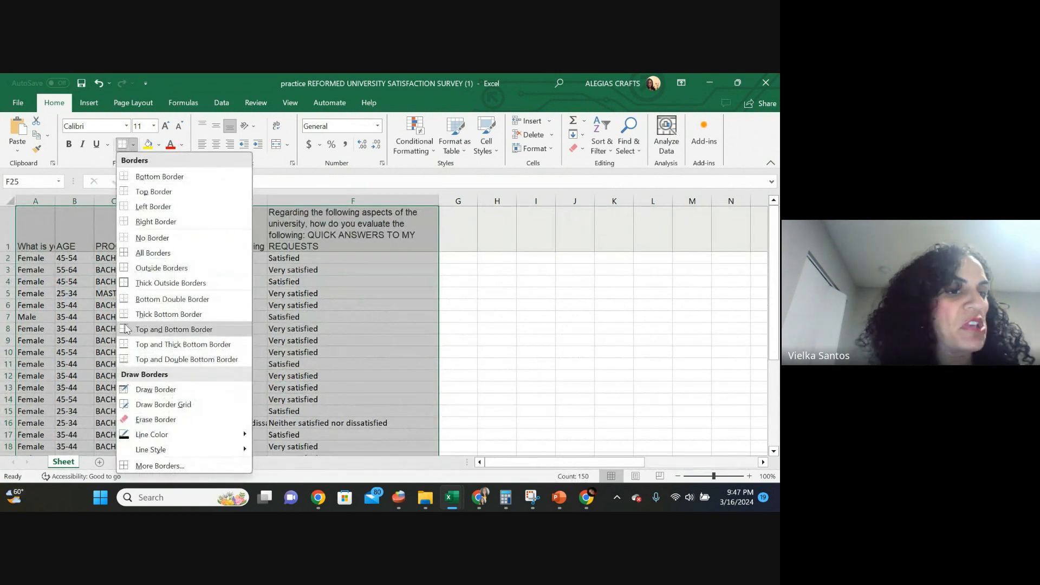
{"action": "left_click", "coordinate": [169, 252]}
{"action": "scroll", "coordinate": [169, 246], "scroll_direction": "down", "scroll_amount": 5}
{"action": "left_click", "coordinate": [156, 317]}
{"action": "scroll", "coordinate": [156, 314], "scroll_direction": "up", "scroll_amount": 5}
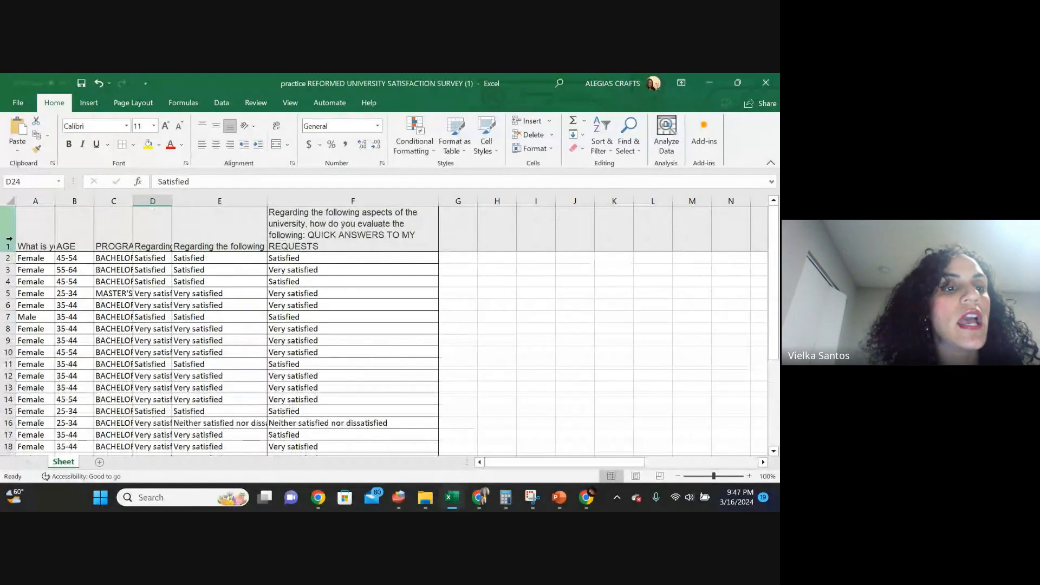
{"action": "left_click", "coordinate": [44, 230]}
{"action": "scroll", "coordinate": [49, 271], "scroll_direction": "down", "scroll_amount": 4}
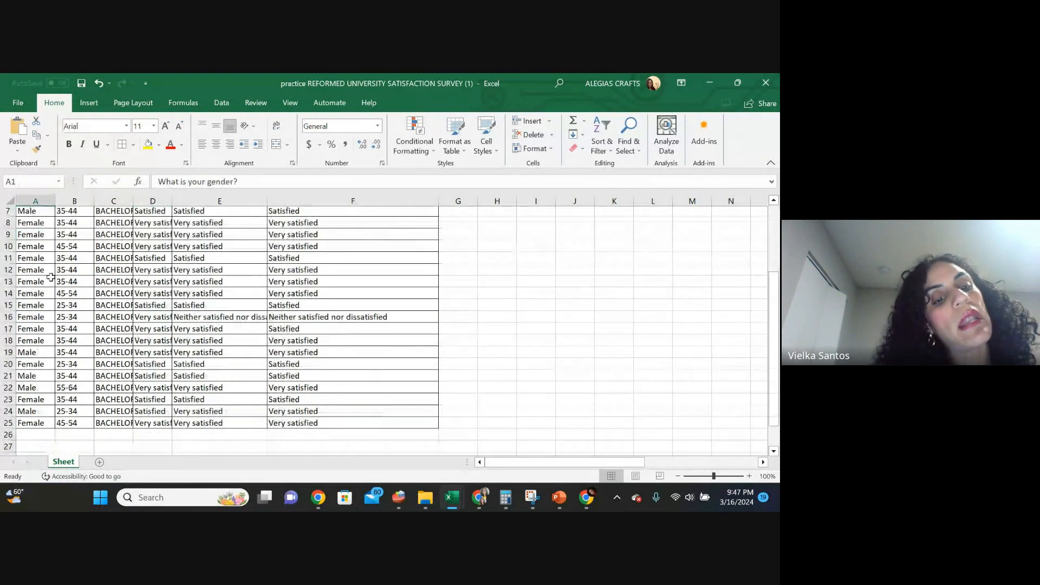
{"action": "left_click_drag", "start_coordinate": [39, 352], "coordinate": [3, 179]}
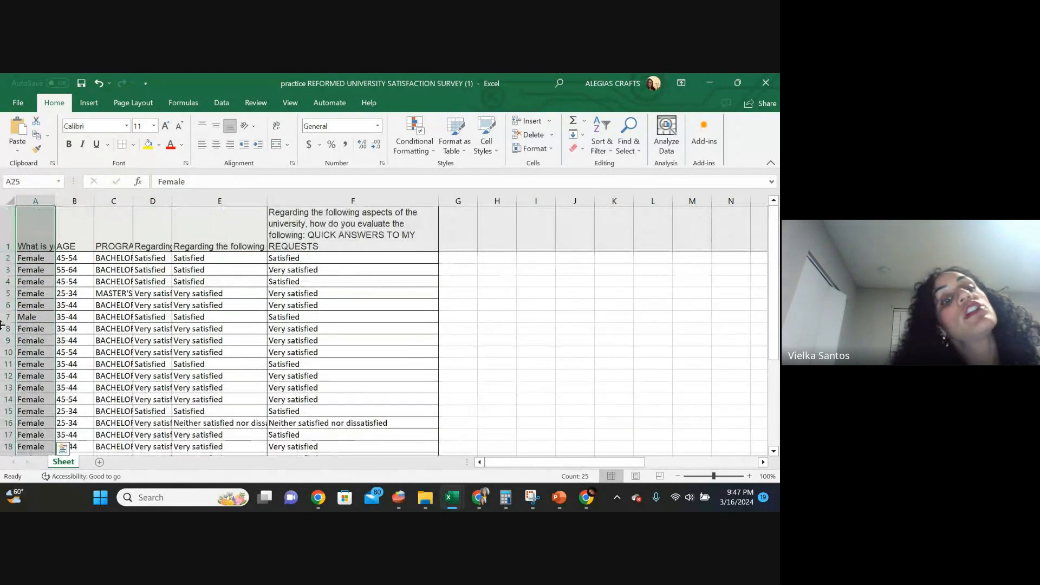
{"action": "left_click", "coordinate": [216, 399]}
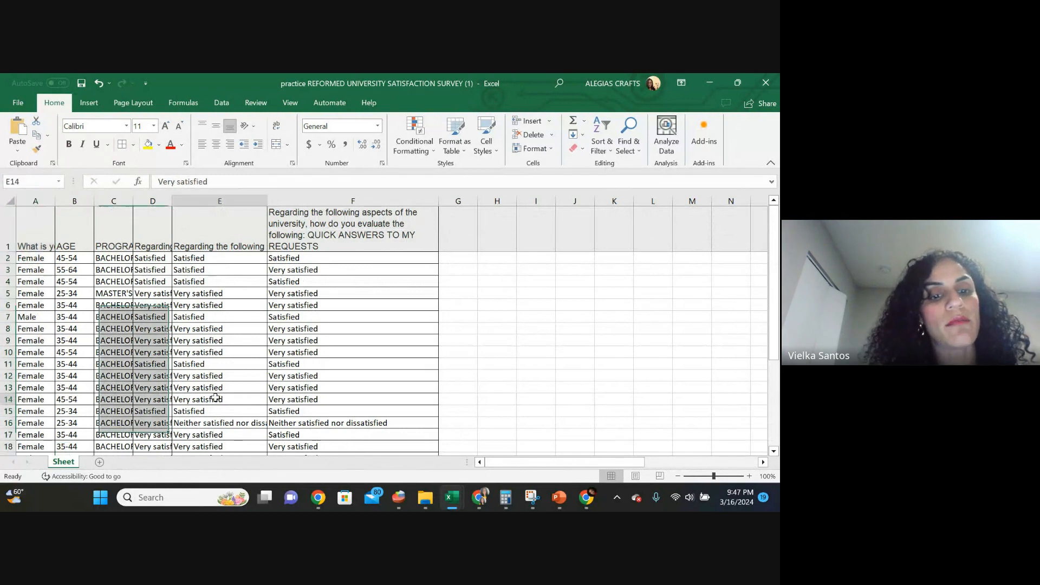
Create a PivotTable on a new worksheet from the gender column A1:A25, using "What is your gender?" as both rows and counted values.
{"action": "scroll", "coordinate": [77, 450], "scroll_direction": "down", "scroll_amount": 2}
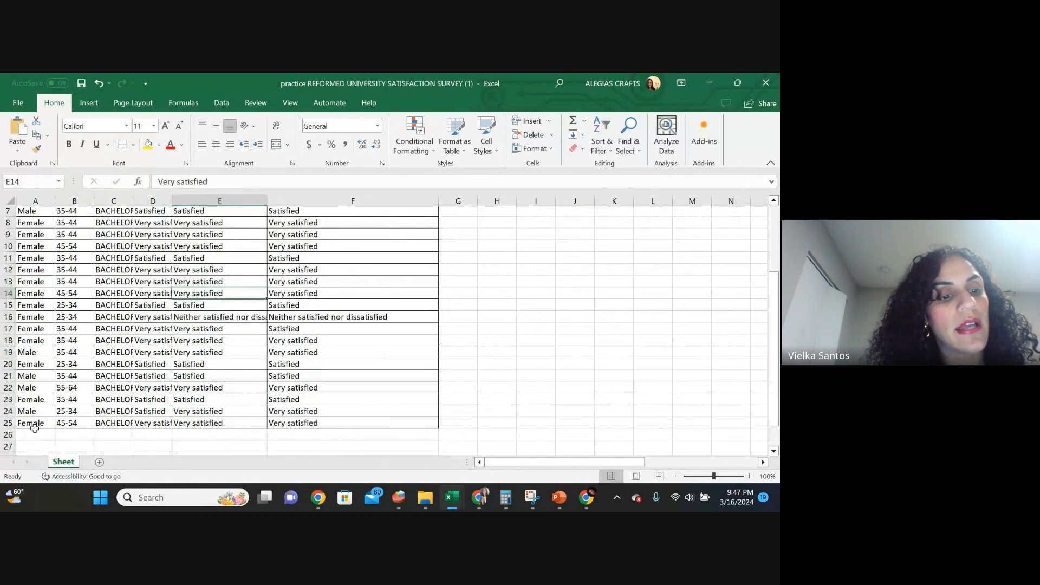
{"action": "left_click_drag", "start_coordinate": [34, 428], "coordinate": [38, 158]}
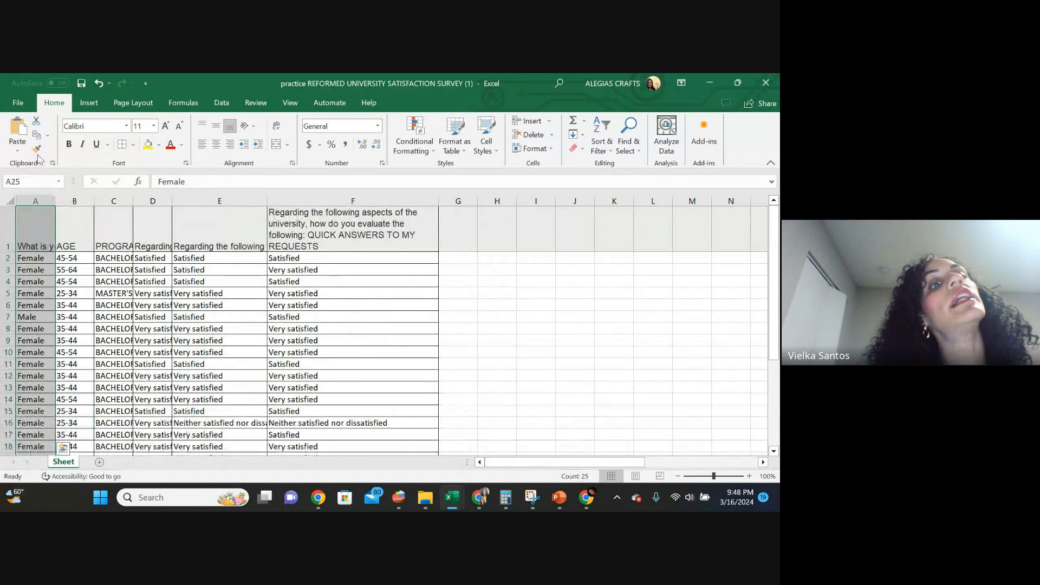
{"action": "left_click", "coordinate": [89, 103]}
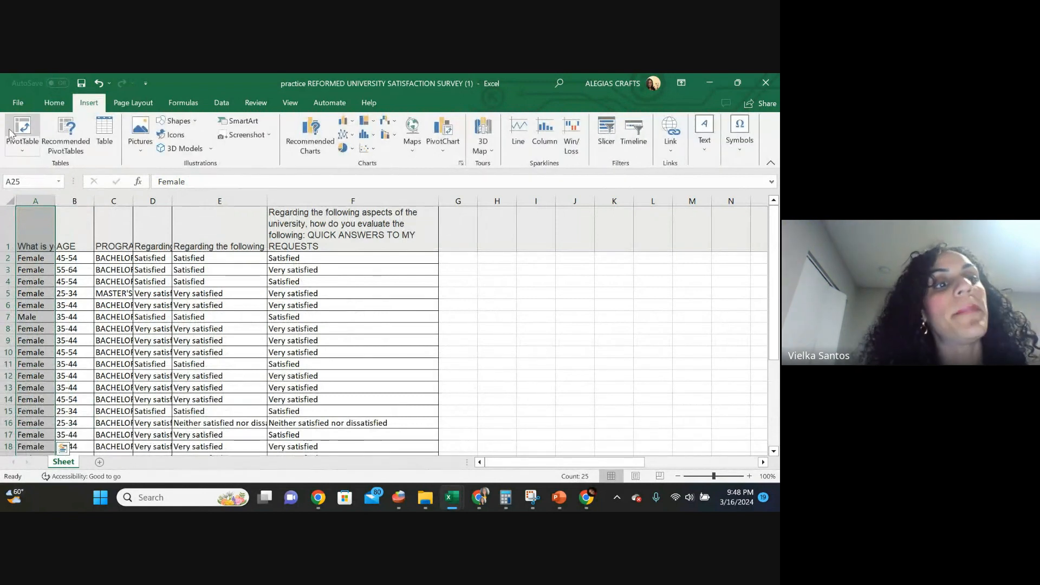
{"action": "left_click", "coordinate": [15, 130]}
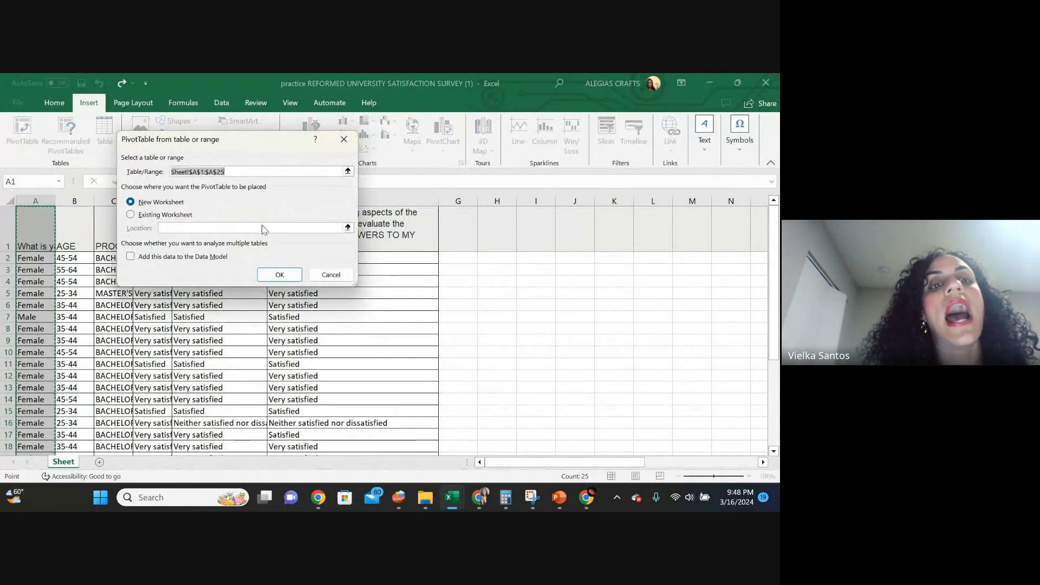
{"action": "left_click", "coordinate": [281, 275]}
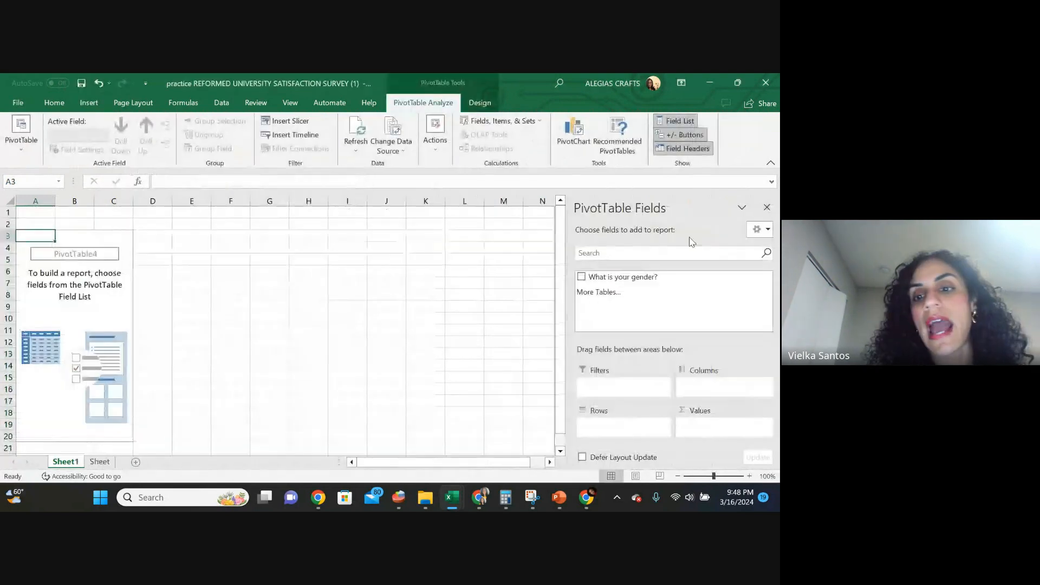
{"action": "left_click_drag", "start_coordinate": [622, 277], "coordinate": [623, 440]}
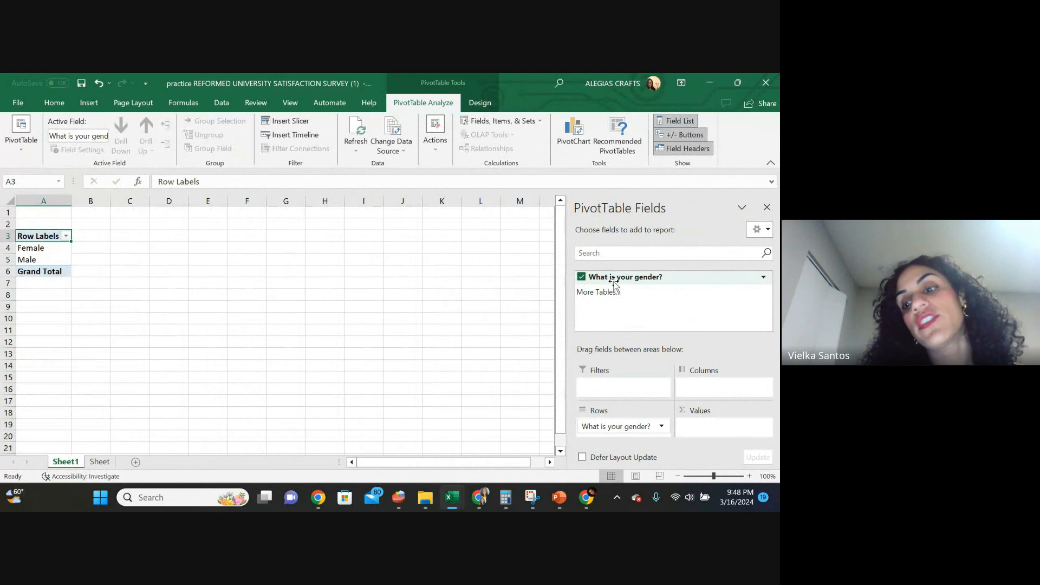
{"action": "left_click_drag", "start_coordinate": [614, 285], "coordinate": [704, 428]}
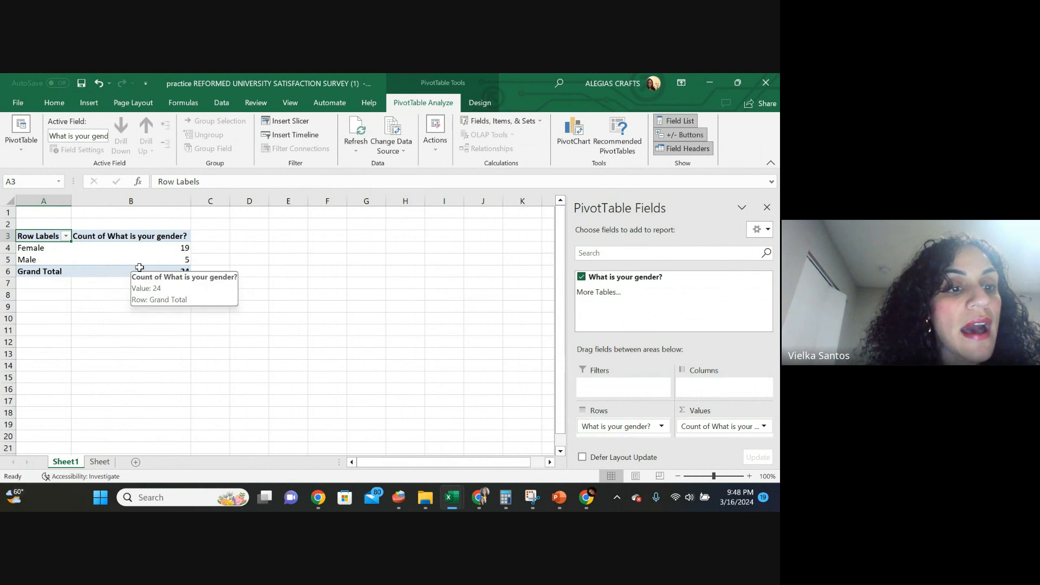
Insert a 3-D pie chart of the PivotTable's gender counts and apply the gray-background style with percentage labels.
{"action": "mouse_move", "coordinate": [136, 260]}
{"action": "left_mouse_down"}
{"action": "mouse_move", "coordinate": [76, 230]}
{"action": "mouse_move", "coordinate": [21, 228]}
{"action": "mouse_move", "coordinate": [136, 259]}
{"action": "left_mouse_up"}
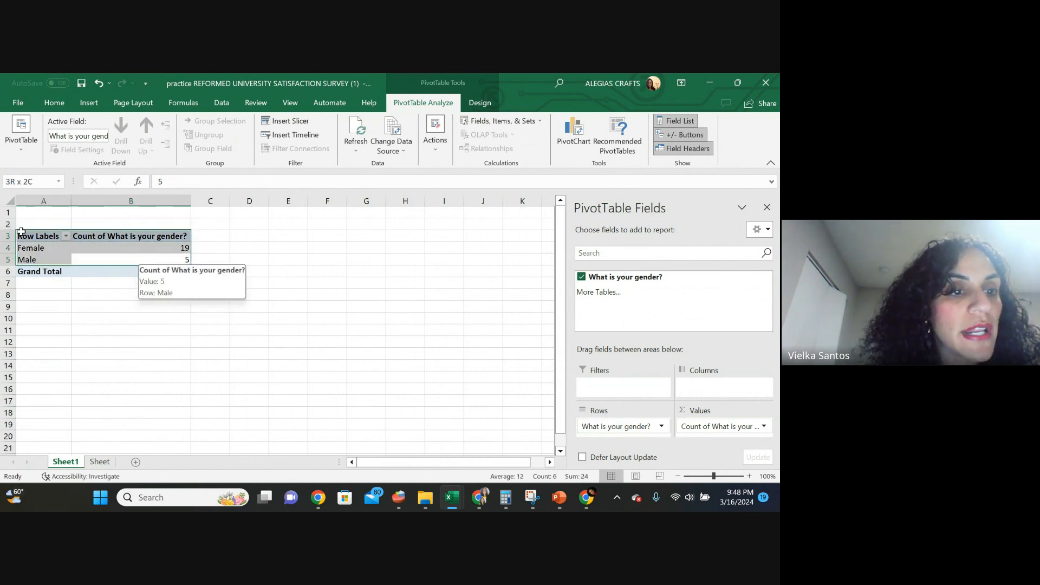
{"action": "left_click", "coordinate": [89, 103]}
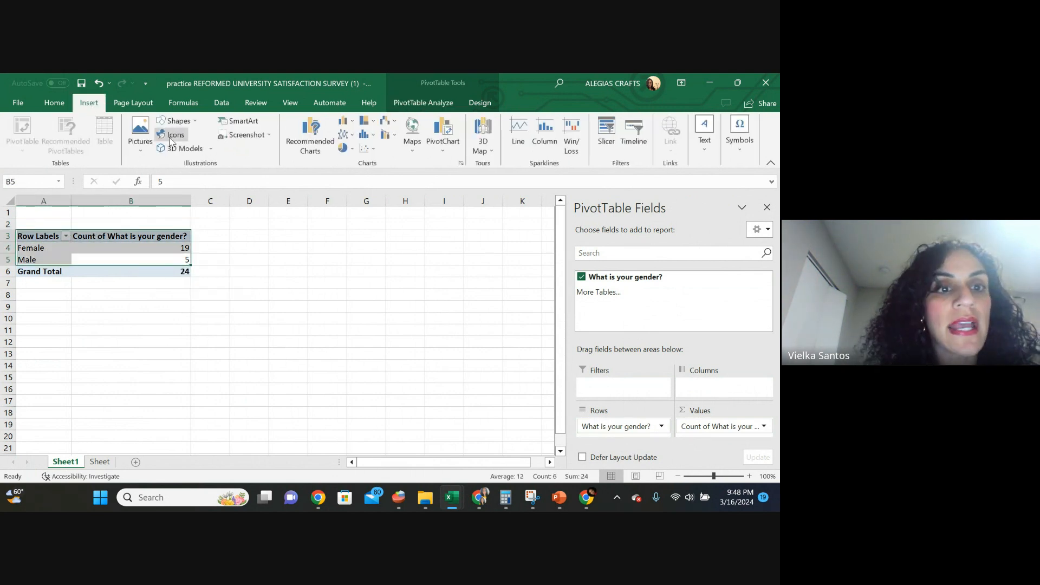
{"action": "left_click", "coordinate": [341, 148]}
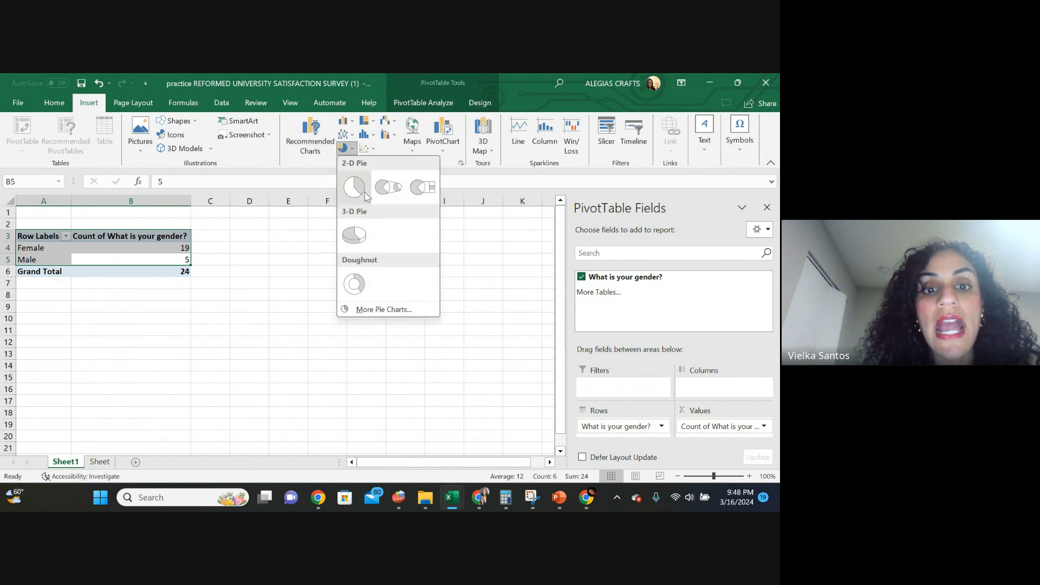
{"action": "left_click", "coordinate": [358, 233]}
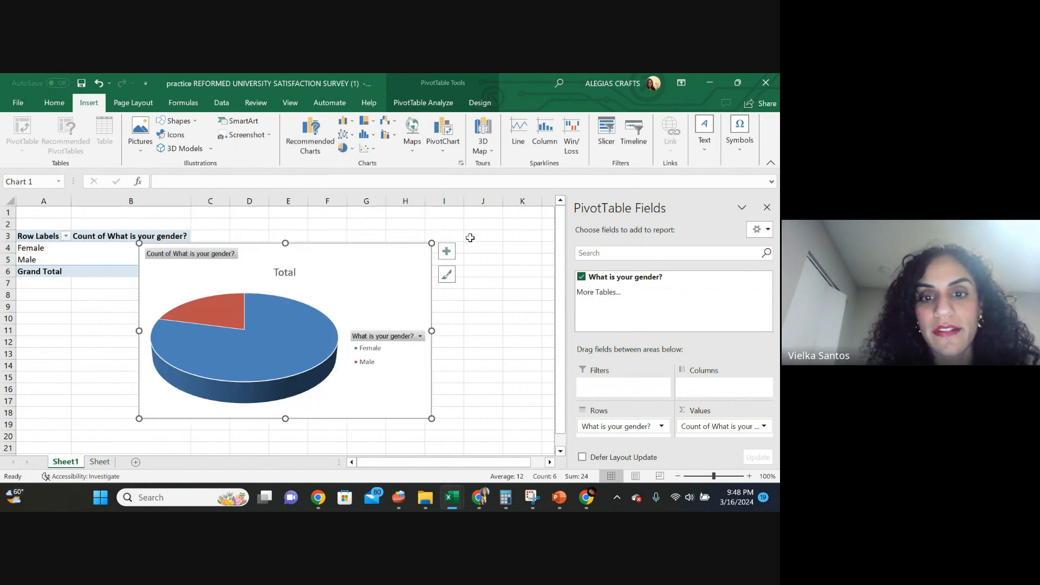
{"action": "left_click", "coordinate": [447, 275]}
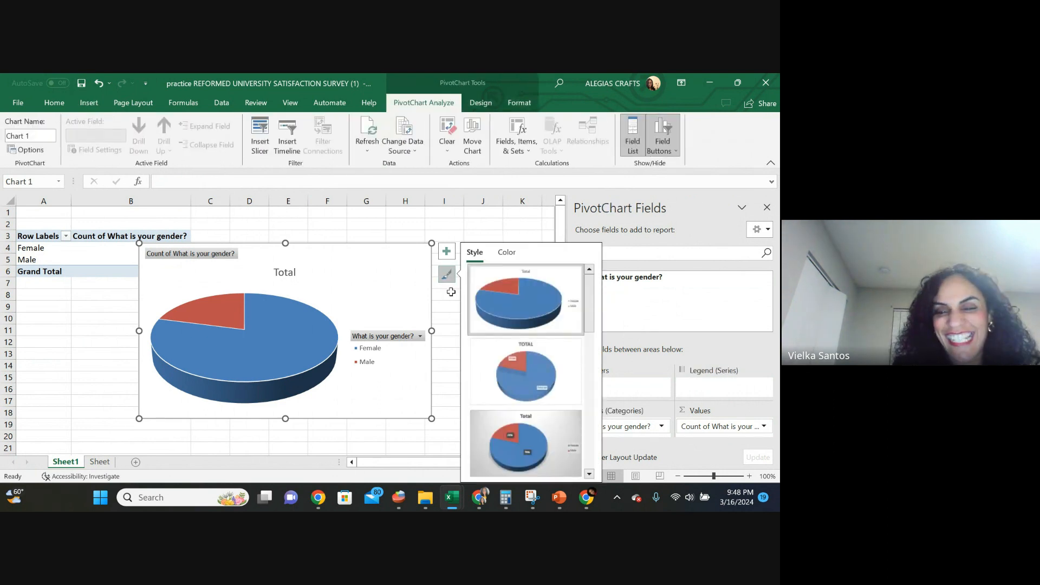
{"action": "left_click", "coordinate": [523, 440]}
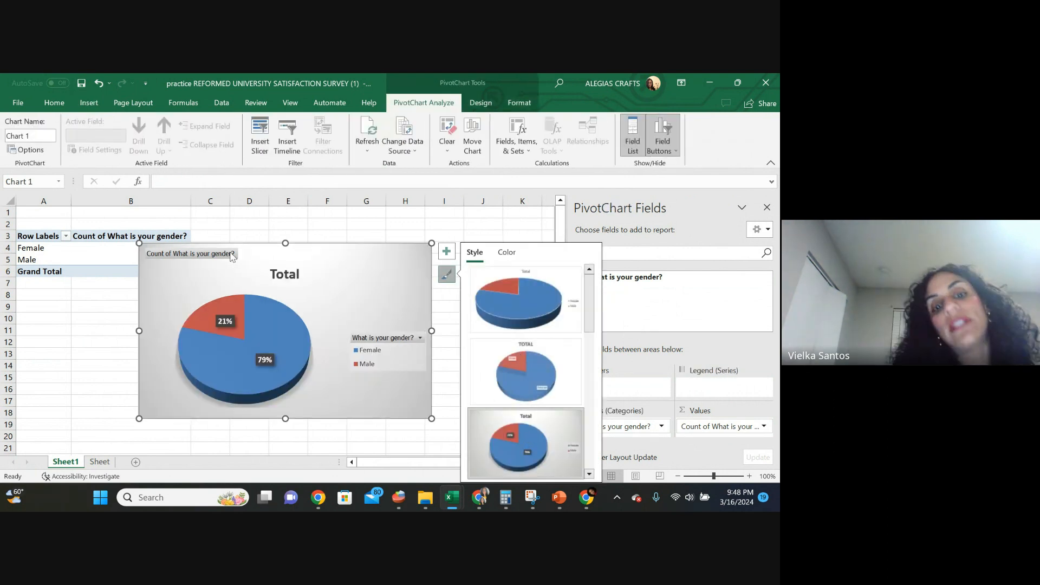
Format the pie chart's data labels to show the category name with the percentage, leaving value and series name off.
{"action": "mouse_move", "coordinate": [274, 341]}
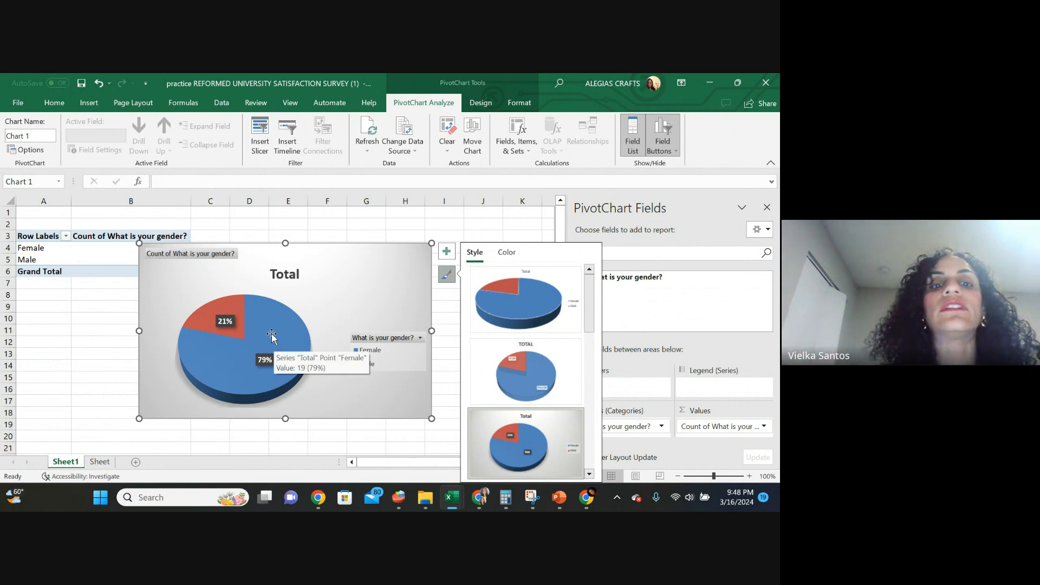
{"action": "right_click", "coordinate": [271, 336]}
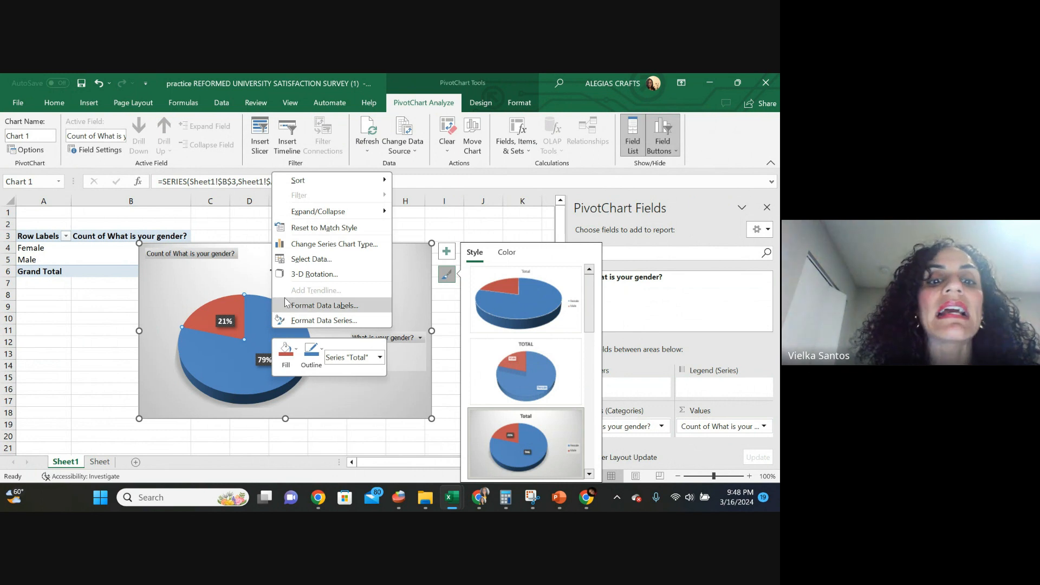
{"action": "left_click", "coordinate": [314, 305]}
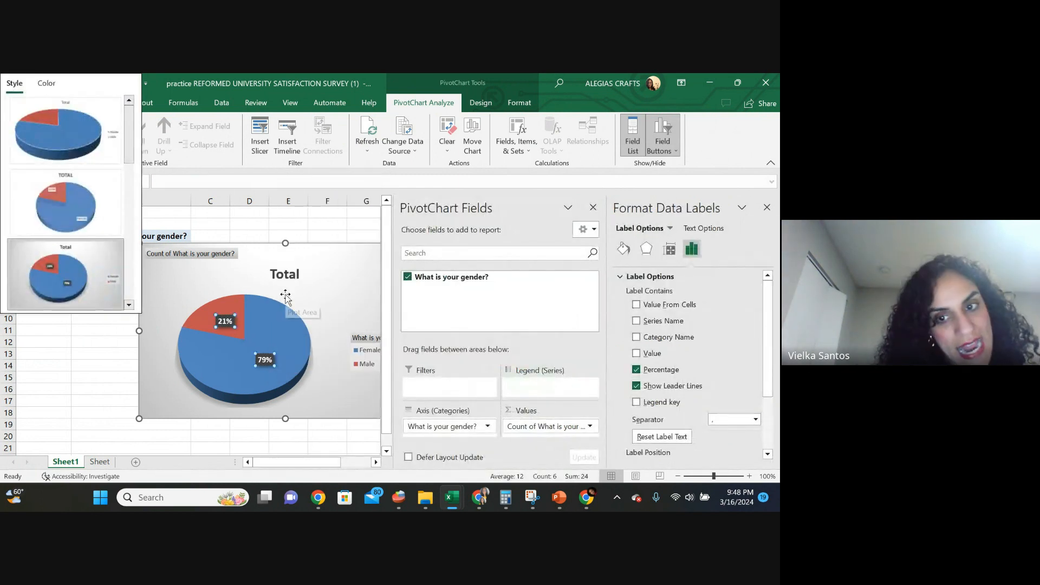
{"action": "left_click", "coordinate": [636, 354]}
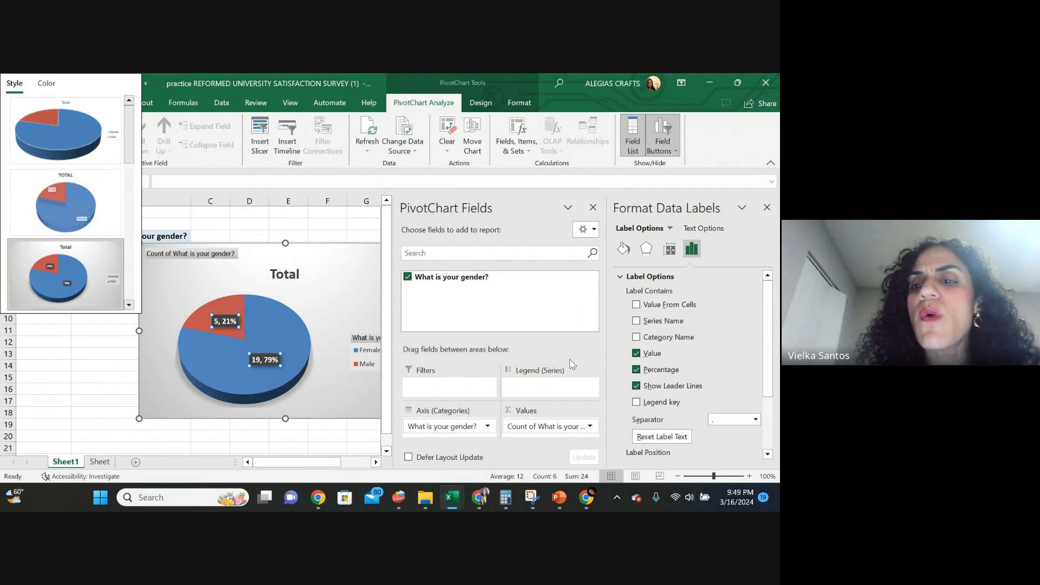
{"action": "left_click", "coordinate": [642, 359]}
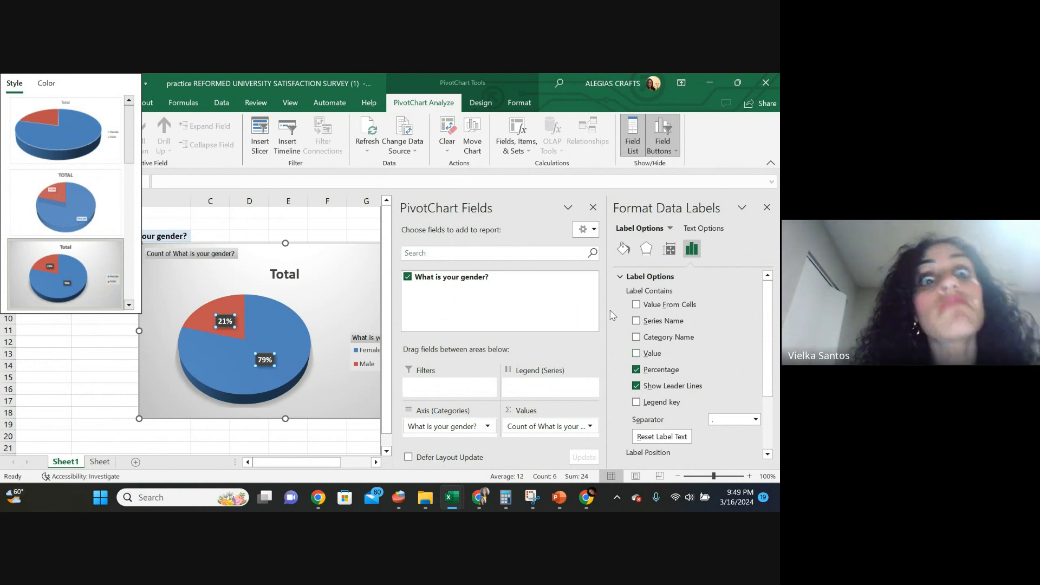
{"action": "left_click", "coordinate": [650, 325]}
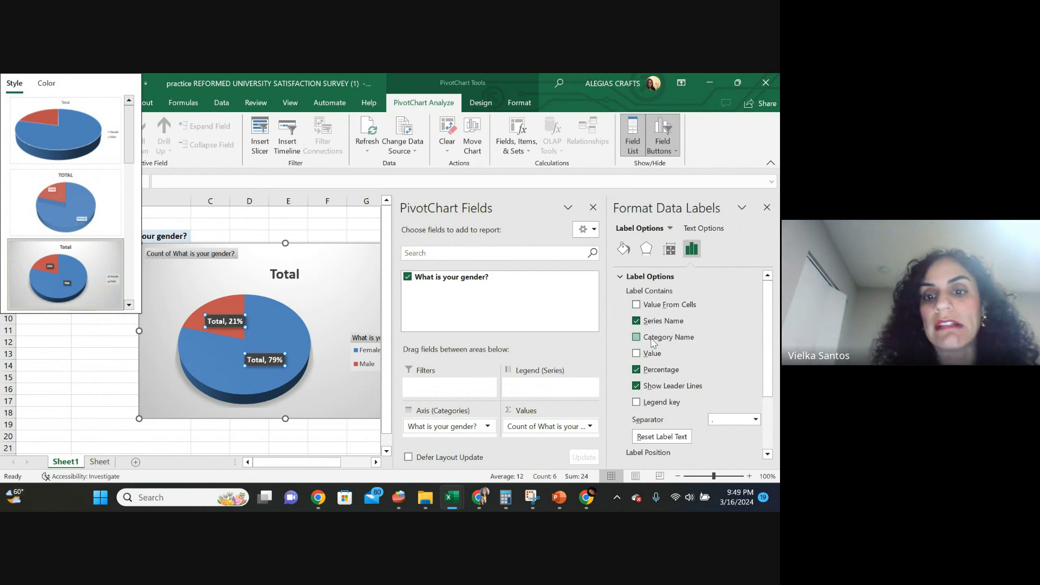
{"action": "left_click", "coordinate": [653, 341]}
{"action": "left_click", "coordinate": [639, 323]}
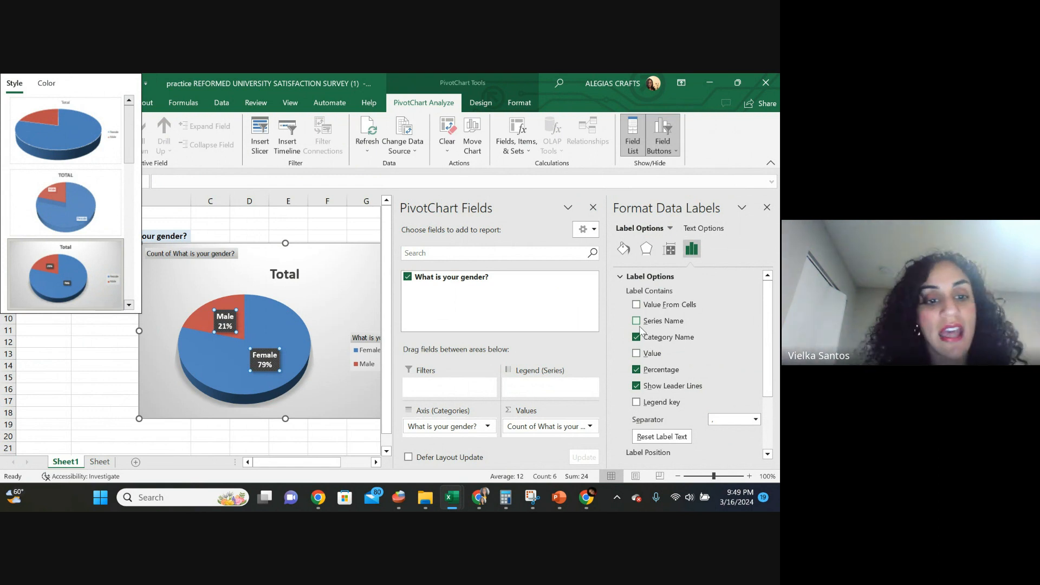
Fill only the Female slice of the pie chart with the standard purple color.
{"action": "left_click", "coordinate": [220, 379]}
{"action": "left_click", "coordinate": [279, 342]}
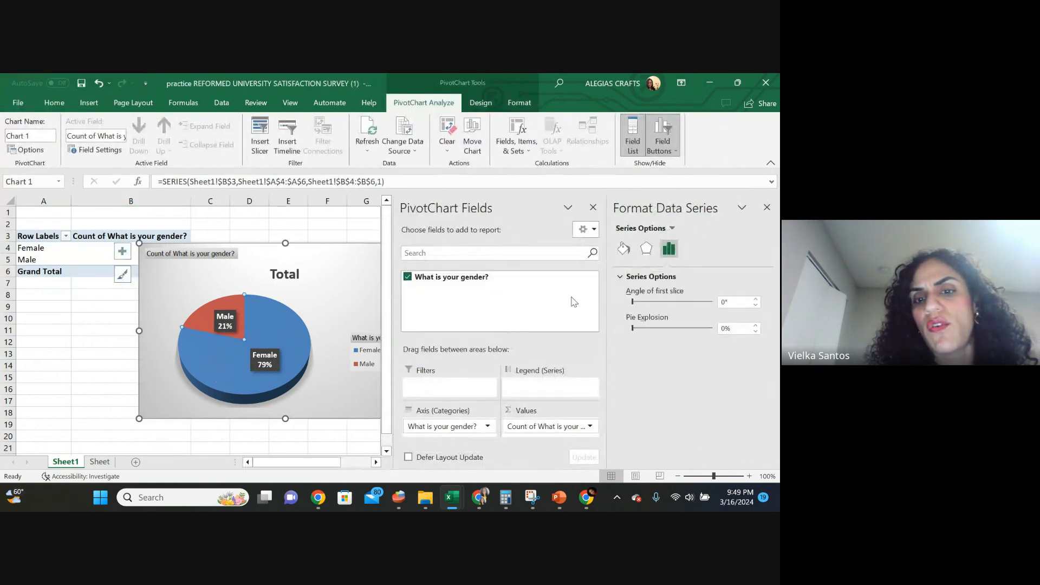
{"action": "right_click", "coordinate": [268, 336]}
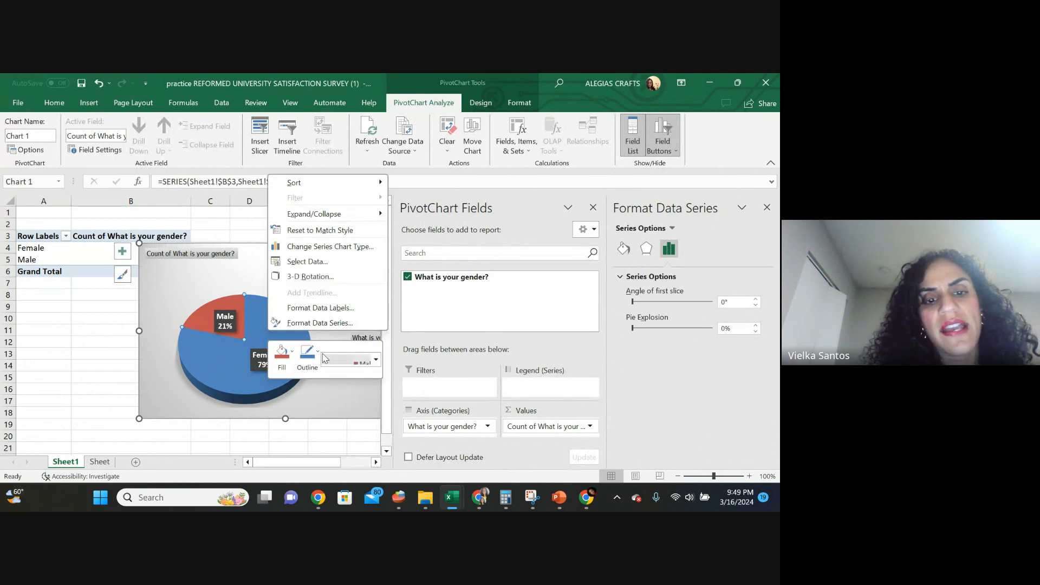
{"action": "left_click", "coordinate": [282, 358]}
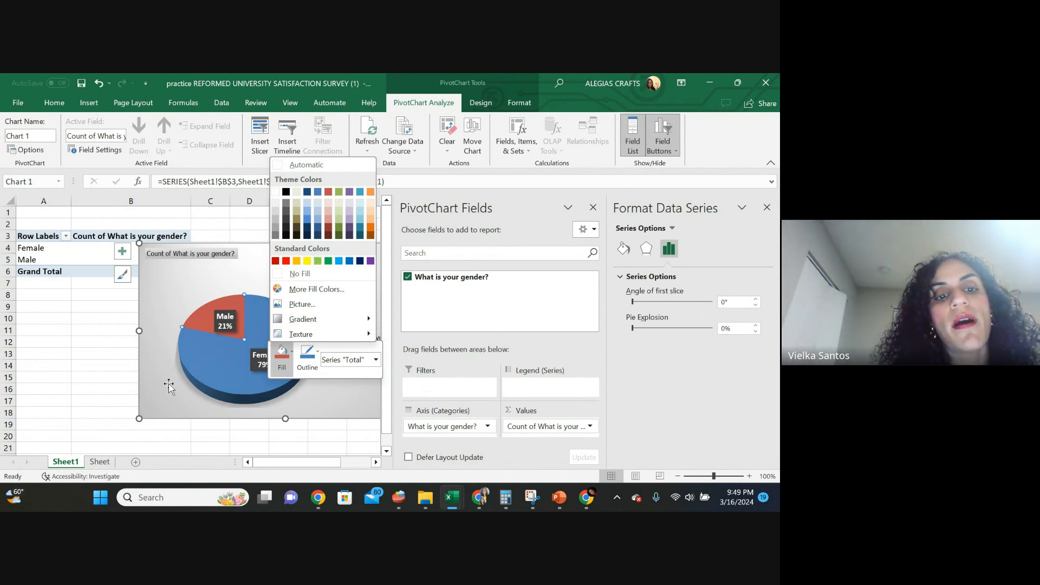
{"action": "left_click", "coordinate": [204, 373]}
{"action": "left_click", "coordinate": [204, 372]}
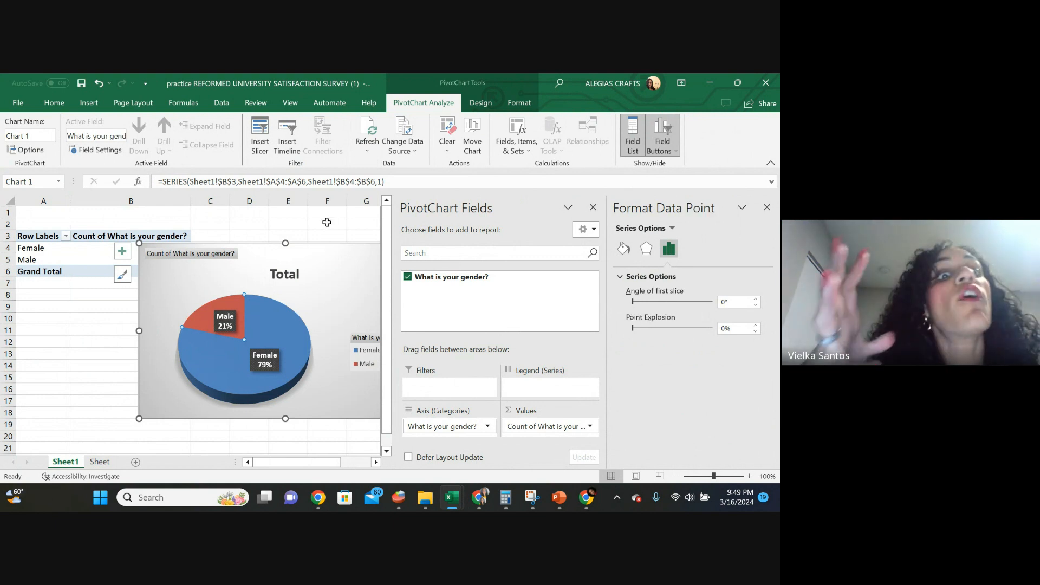
{"action": "right_click", "coordinate": [255, 320]}
{"action": "left_click", "coordinate": [267, 338]}
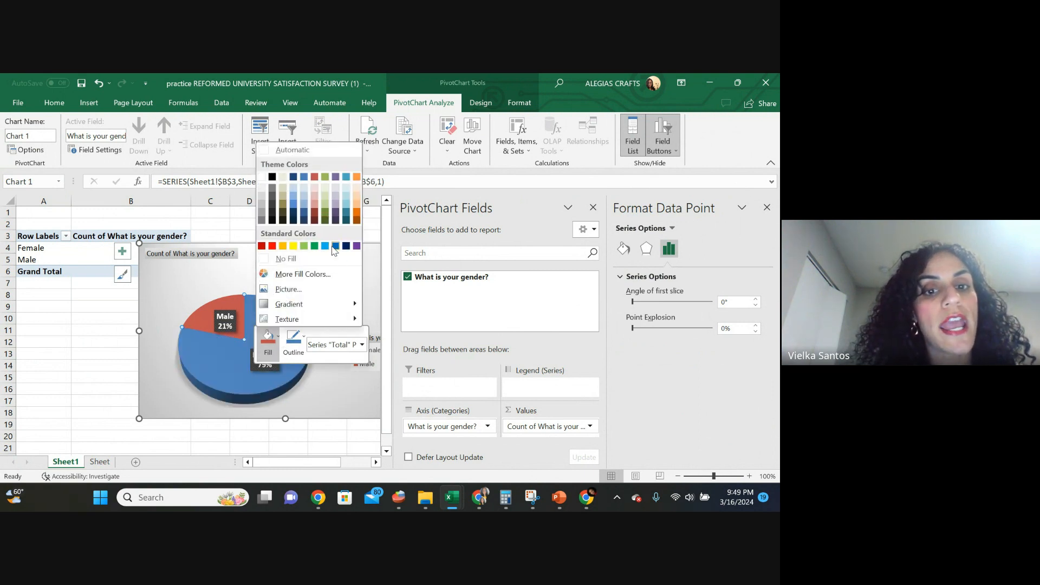
{"action": "left_click", "coordinate": [357, 245]}
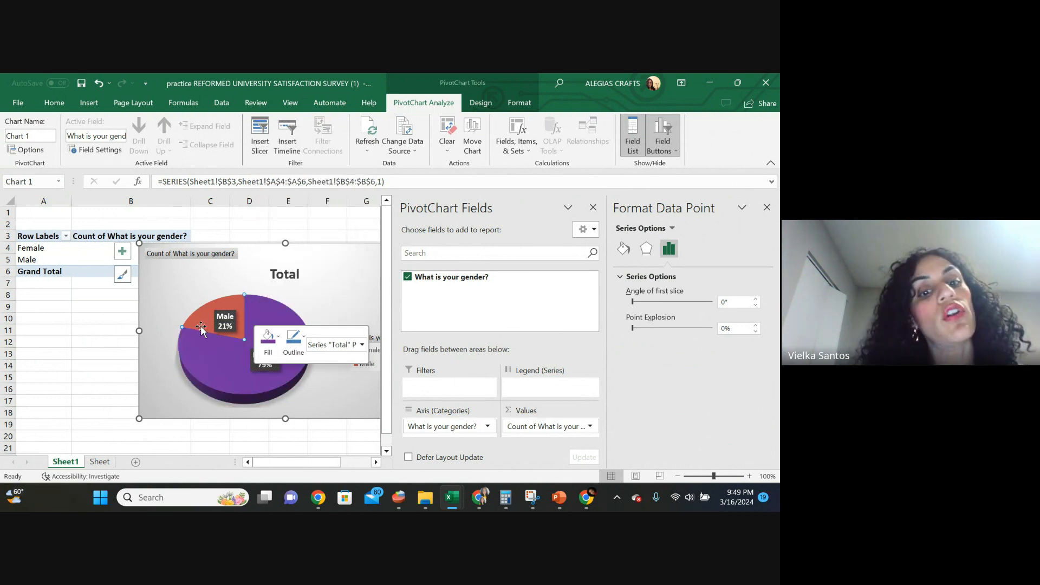
Fill the Male slice of the pie chart with the lightest off-white theme shade.
{"action": "right_click", "coordinate": [201, 322]}
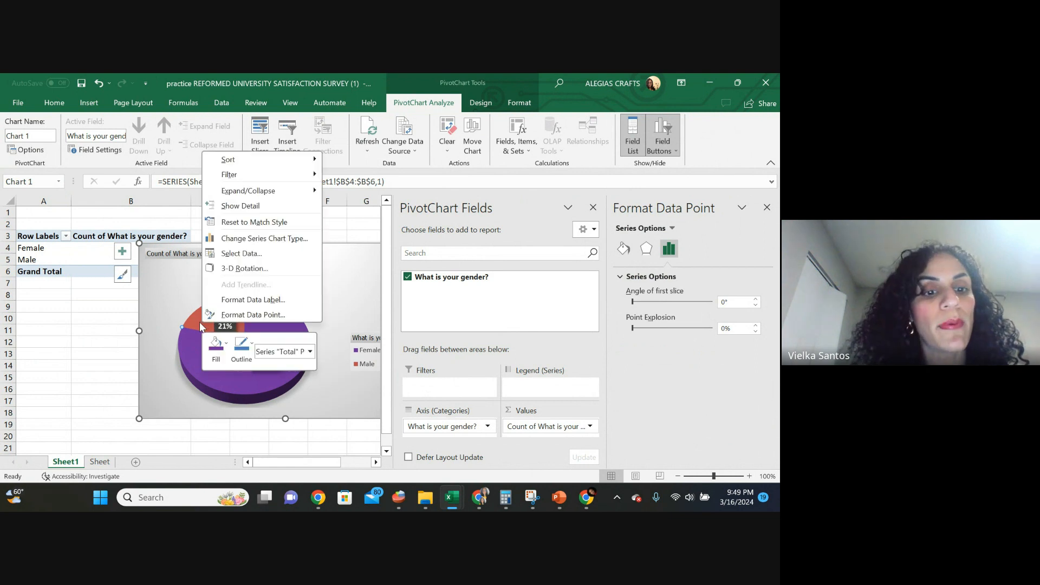
{"action": "left_click", "coordinate": [195, 326]}
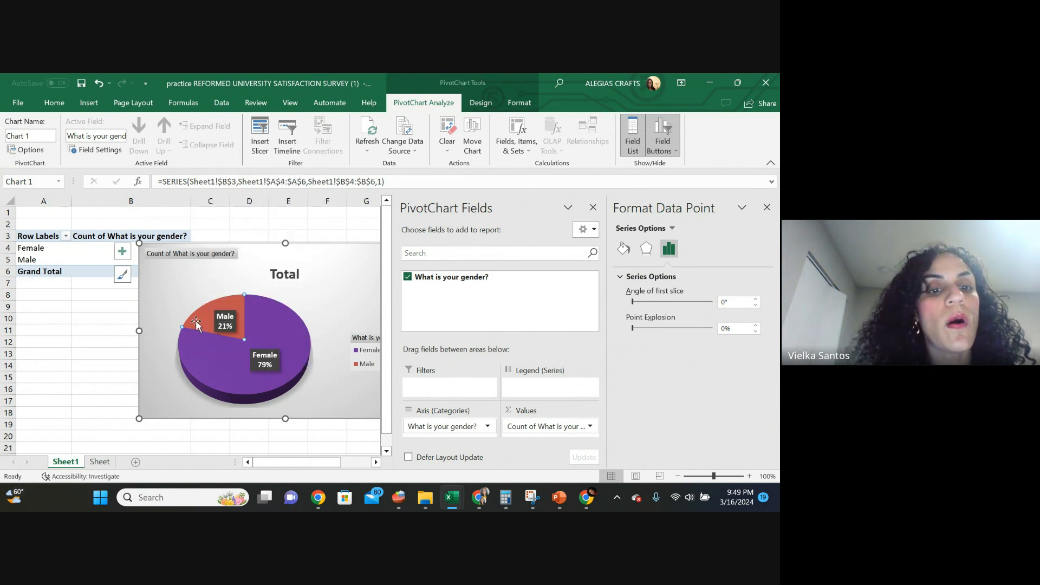
{"action": "right_click", "coordinate": [194, 321]}
{"action": "left_click", "coordinate": [193, 320]}
{"action": "right_click", "coordinate": [193, 320]}
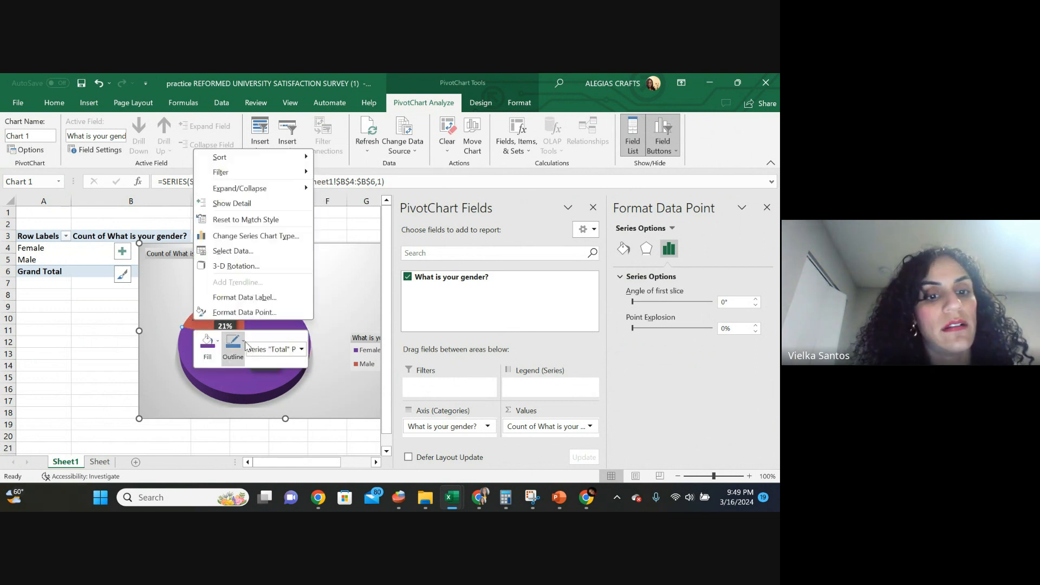
{"action": "left_click", "coordinate": [209, 347]}
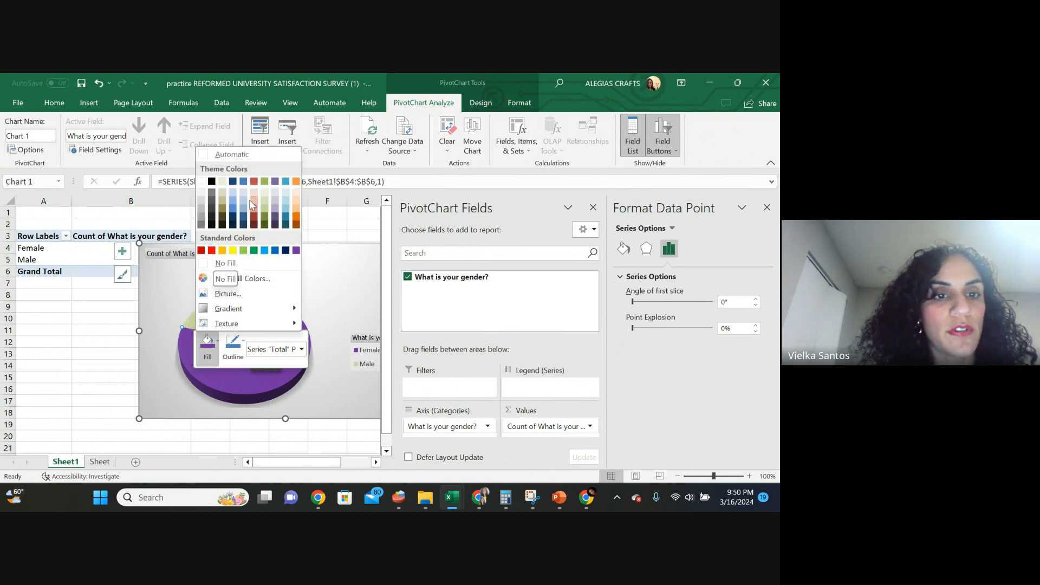
{"action": "left_click", "coordinate": [202, 192]}
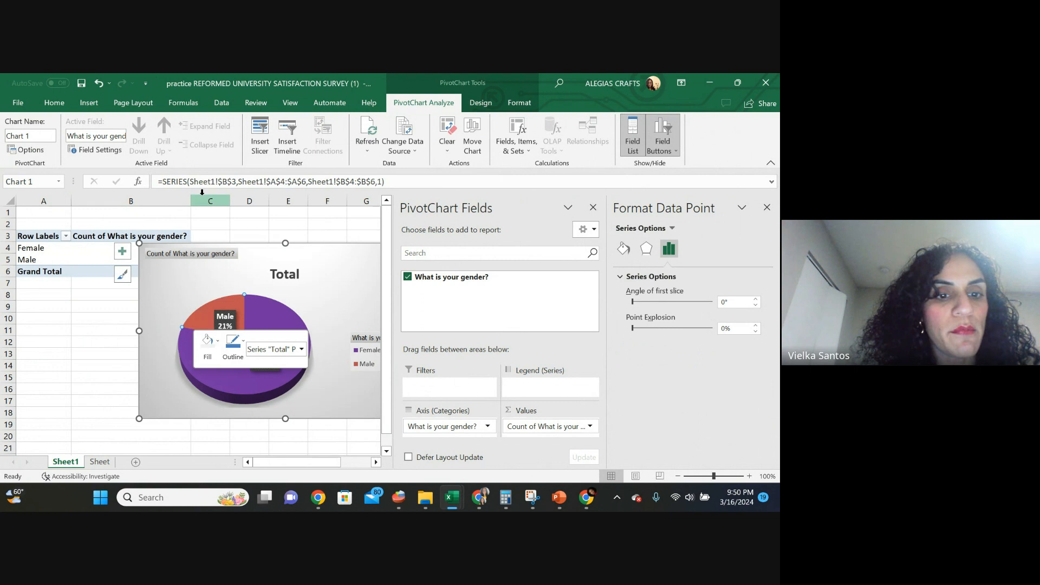
{"action": "left_click", "coordinate": [167, 303]}
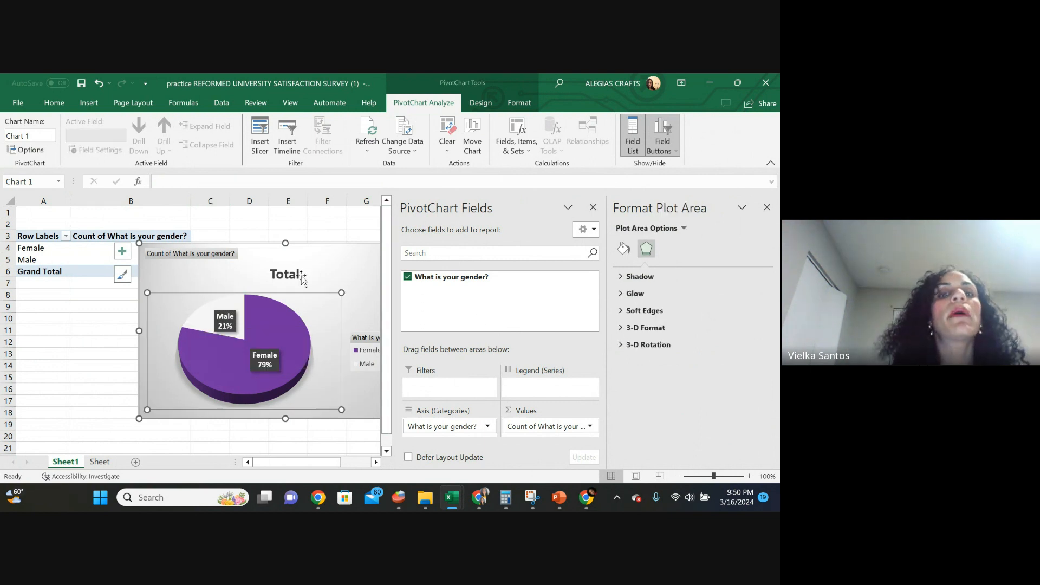
{"action": "left_click", "coordinate": [360, 279]}
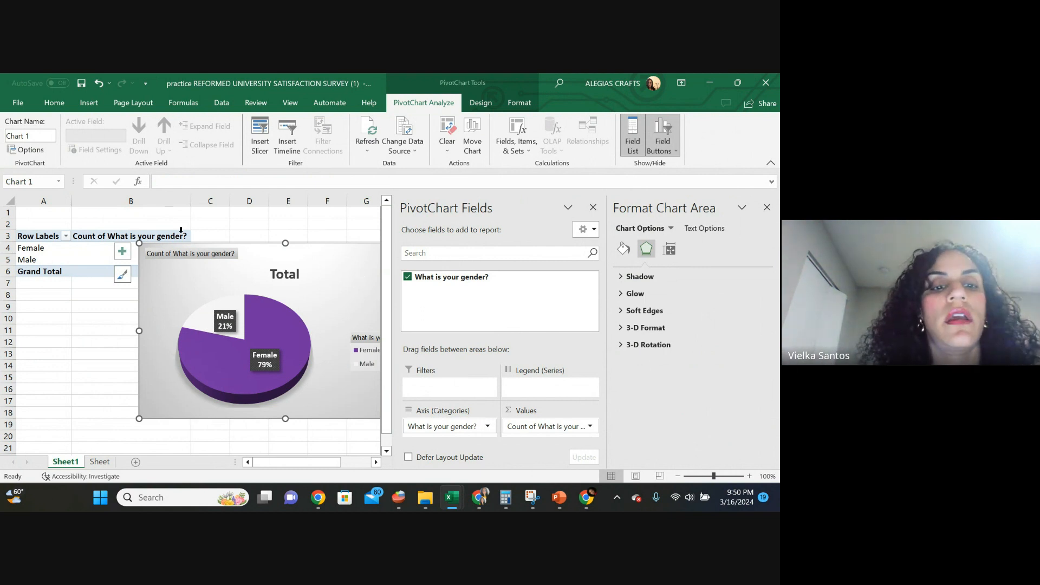
{"action": "left_click", "coordinate": [202, 316]}
{"action": "right_click", "coordinate": [206, 314]}
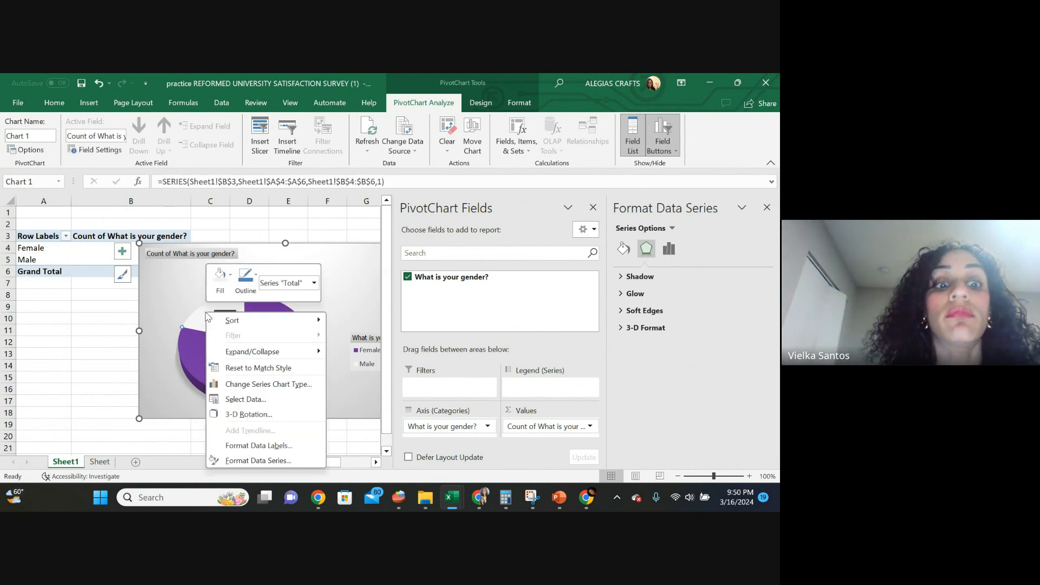
{"action": "left_click", "coordinate": [250, 415]}
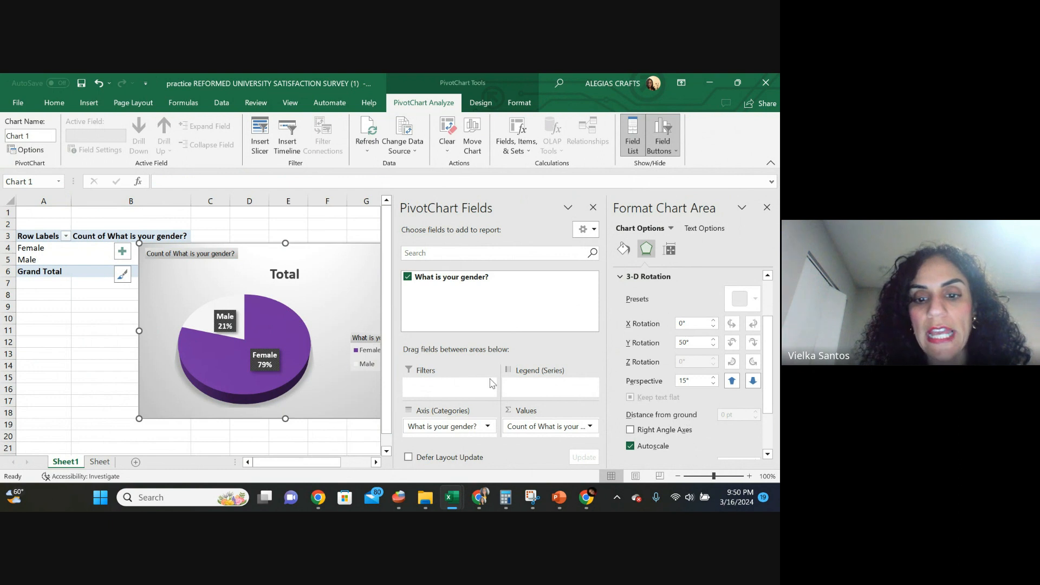
{"action": "right_click", "coordinate": [205, 320]}
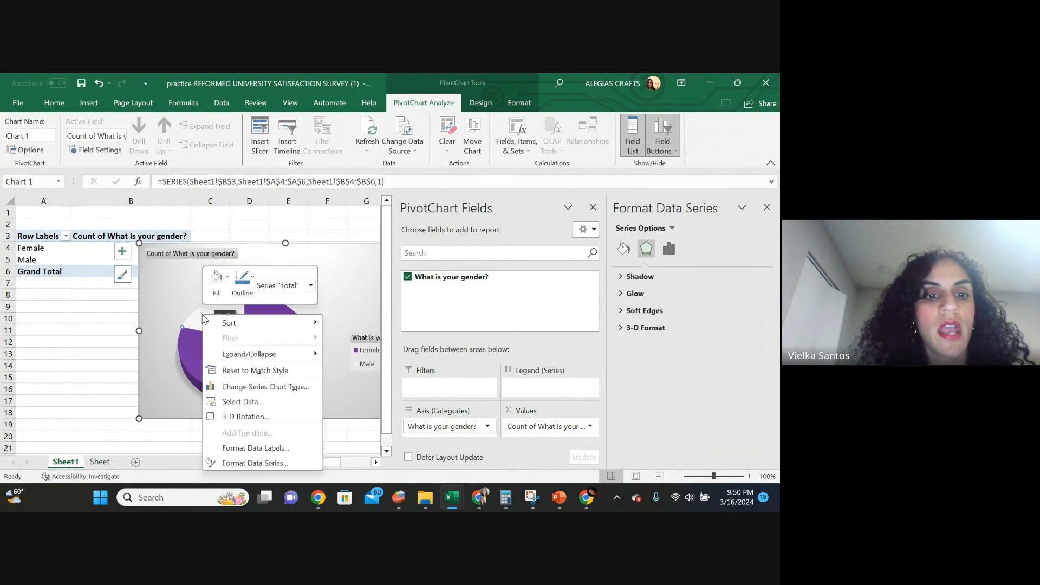
{"action": "left_click", "coordinate": [227, 278]}
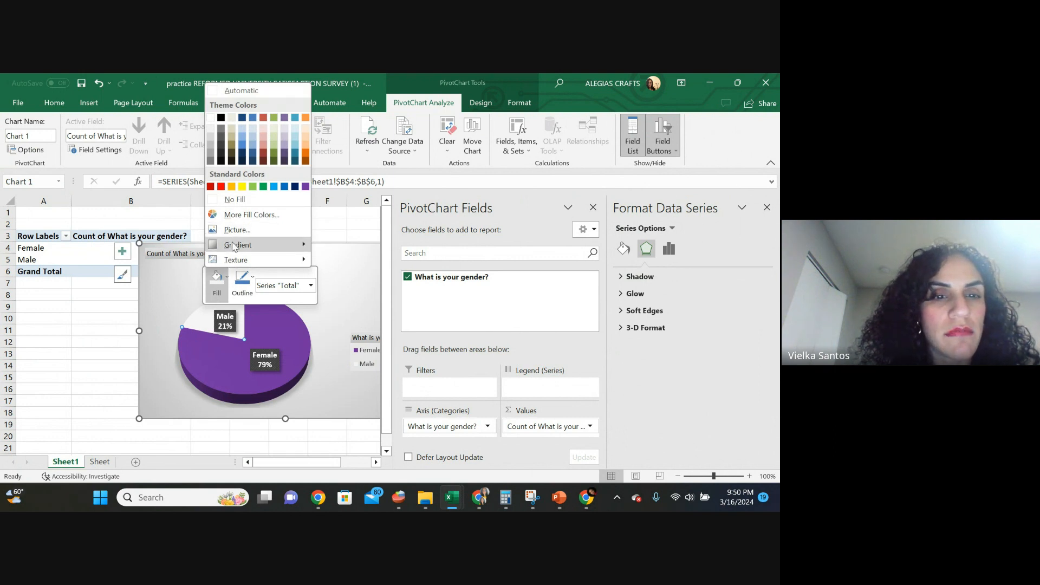
{"action": "mouse_move", "coordinate": [234, 247]}
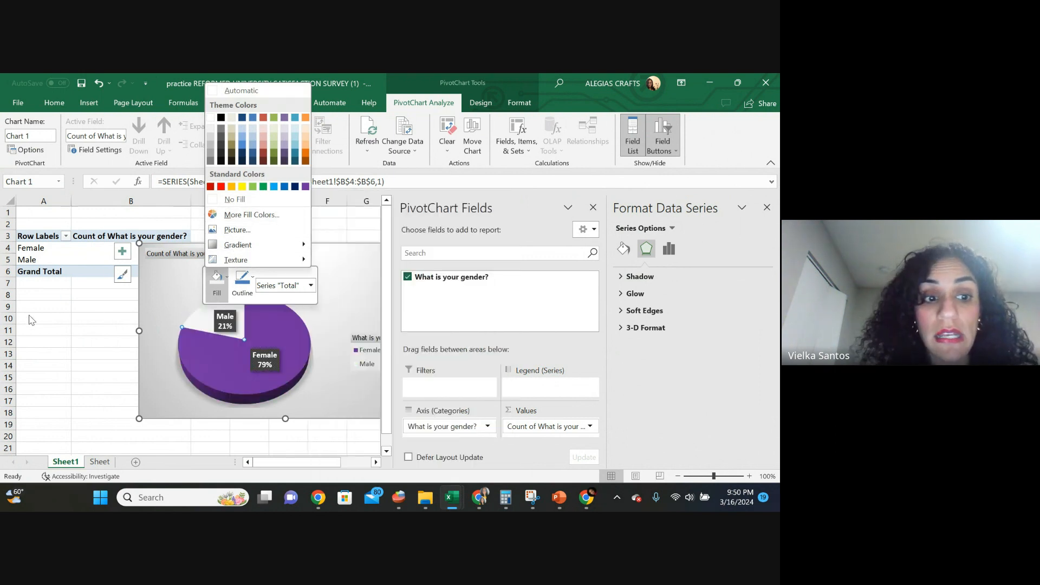
{"action": "key", "text": "Escape"}
Move the pie chart below the gender PivotTable and change its title to STUDENT GENDER.
{"action": "left_click_drag", "start_coordinate": [189, 268], "coordinate": [71, 318]}
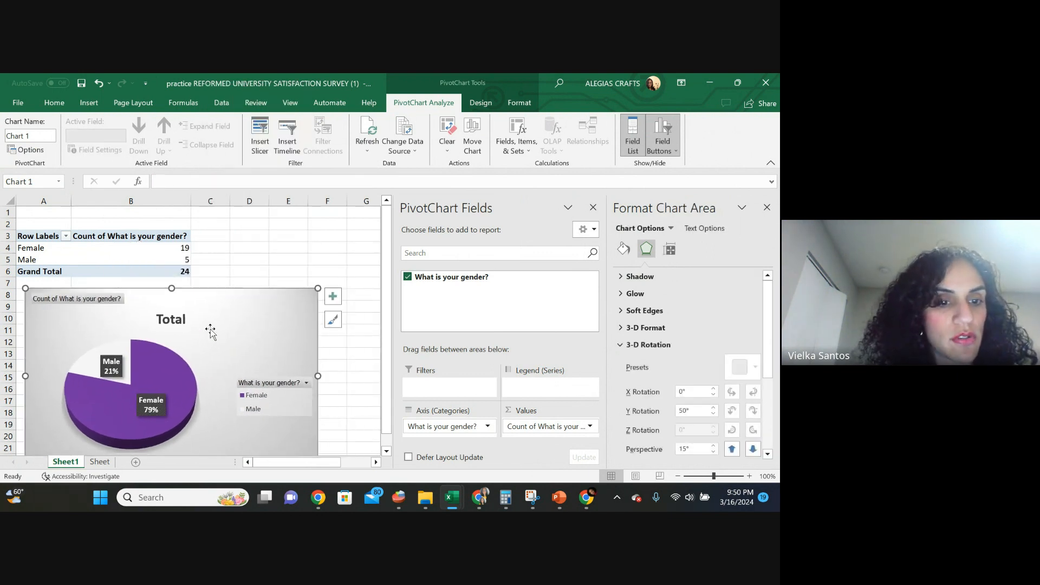
{"action": "left_click", "coordinate": [170, 316]}
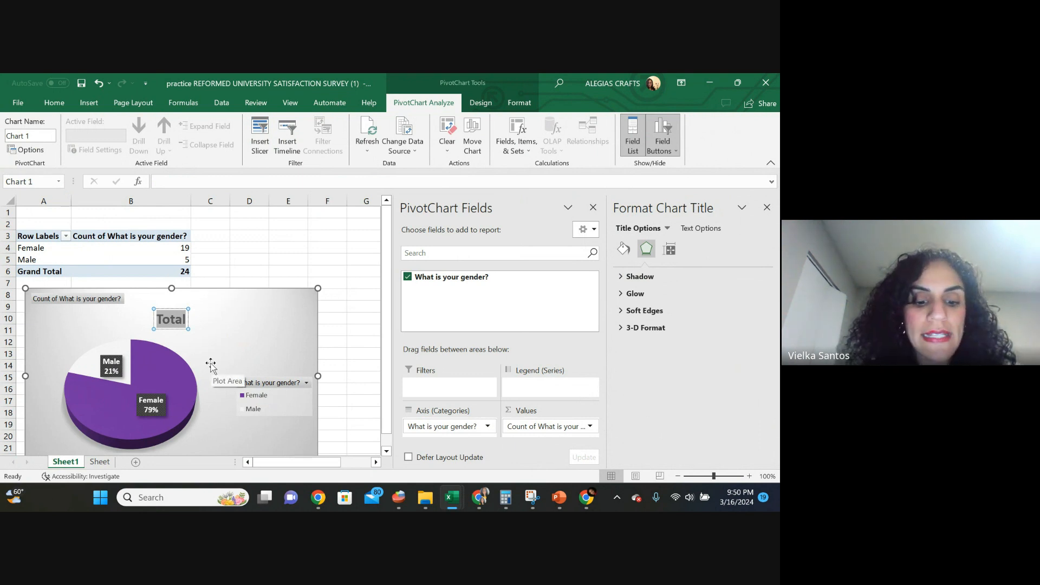
{"action": "type", "text": "GENDER"}
{"action": "key", "text": "BackSpace"}
{"action": "key", "text": "BackSpace"}
{"action": "key", "text": "BackSpace"}
{"action": "key", "text": "BackSpace"}
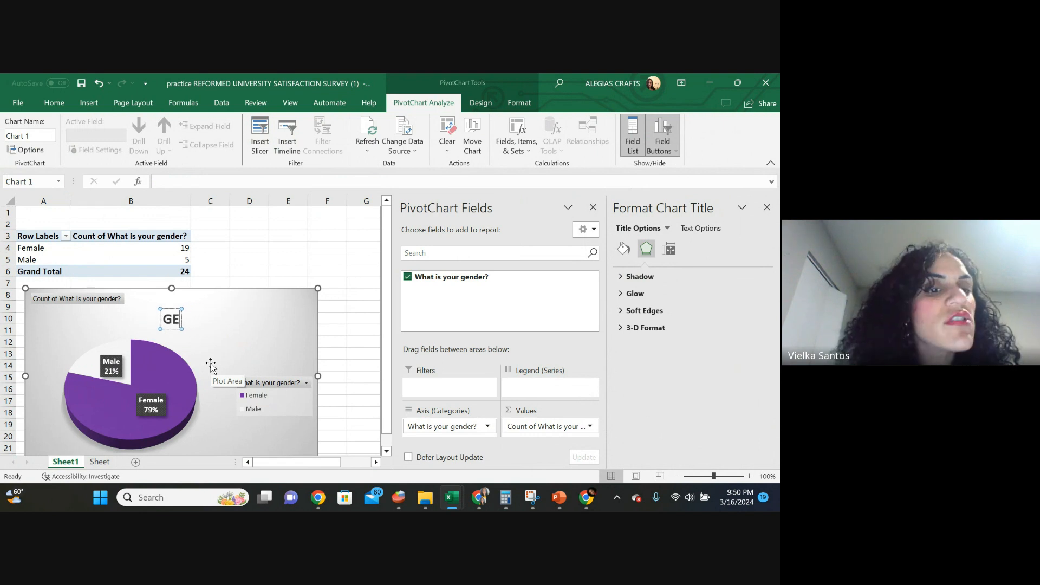
{"action": "key", "text": "BackSpace"}
{"action": "key", "text": "BackSpace"}
{"action": "type", "text": "STUDEN"}
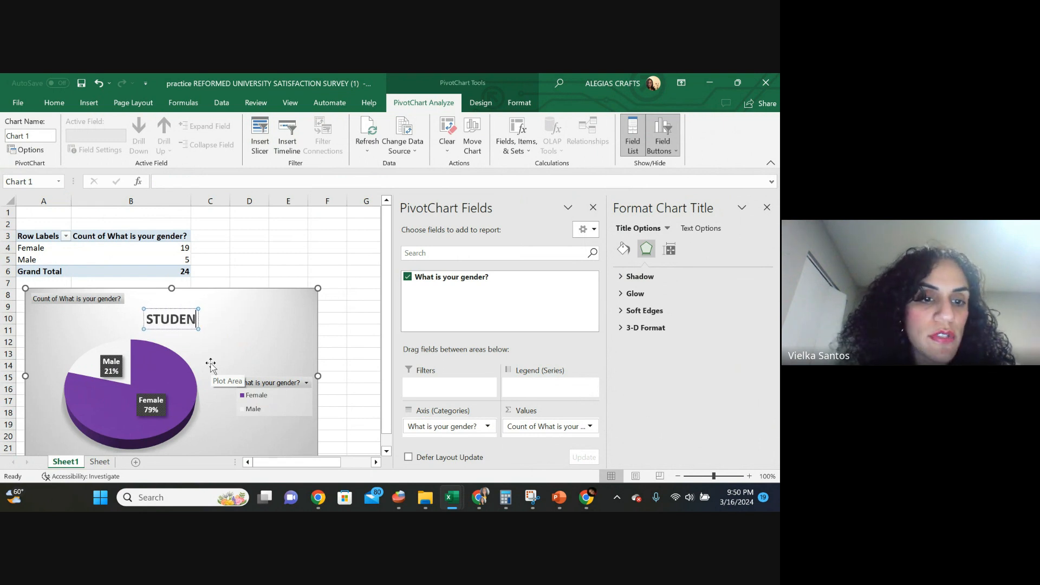
{"action": "type", "text": "T"}
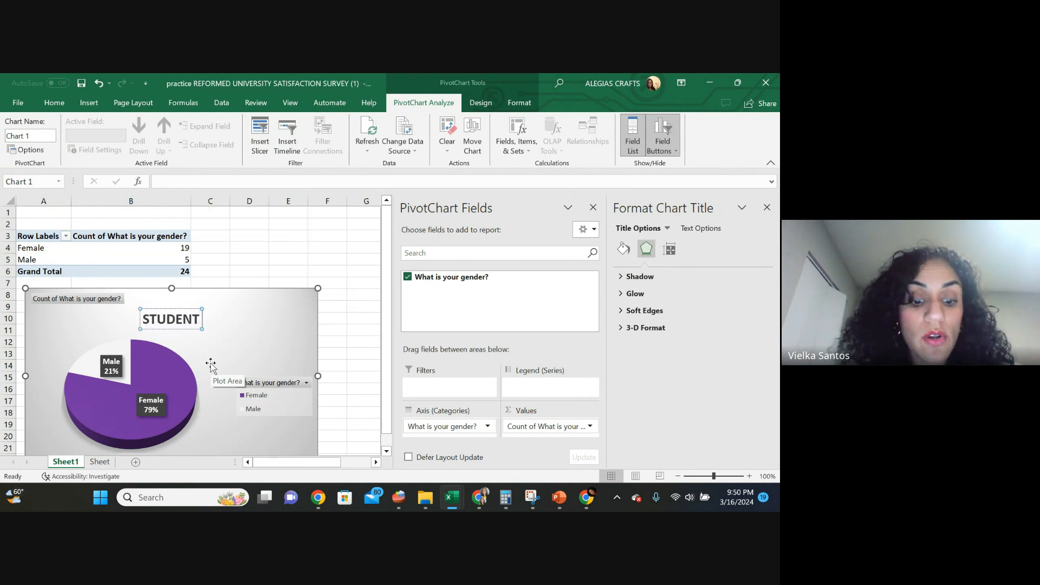
{"action": "type", "text": " GENDER"}
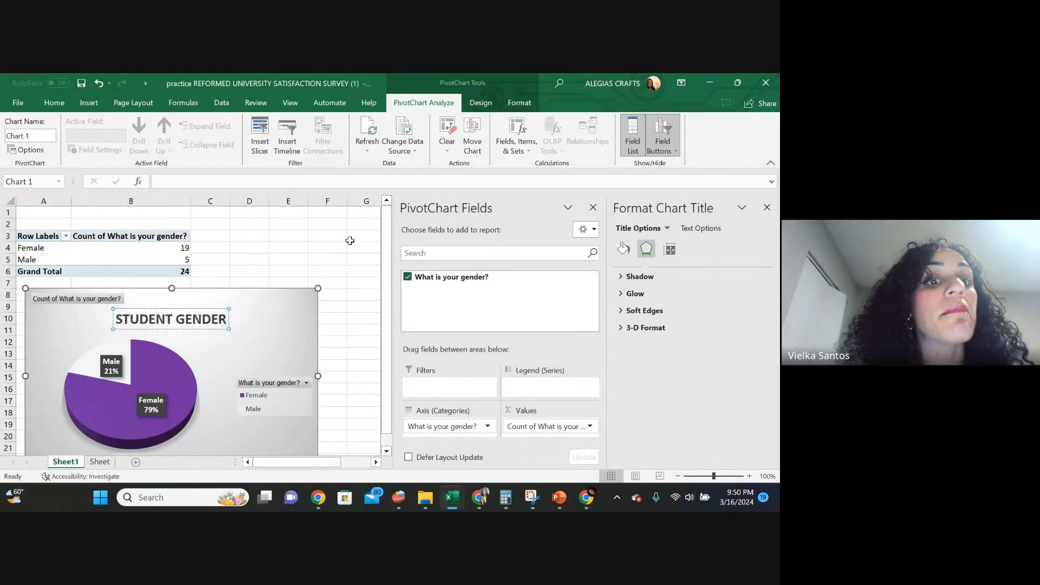
{"action": "left_click", "coordinate": [280, 237]}
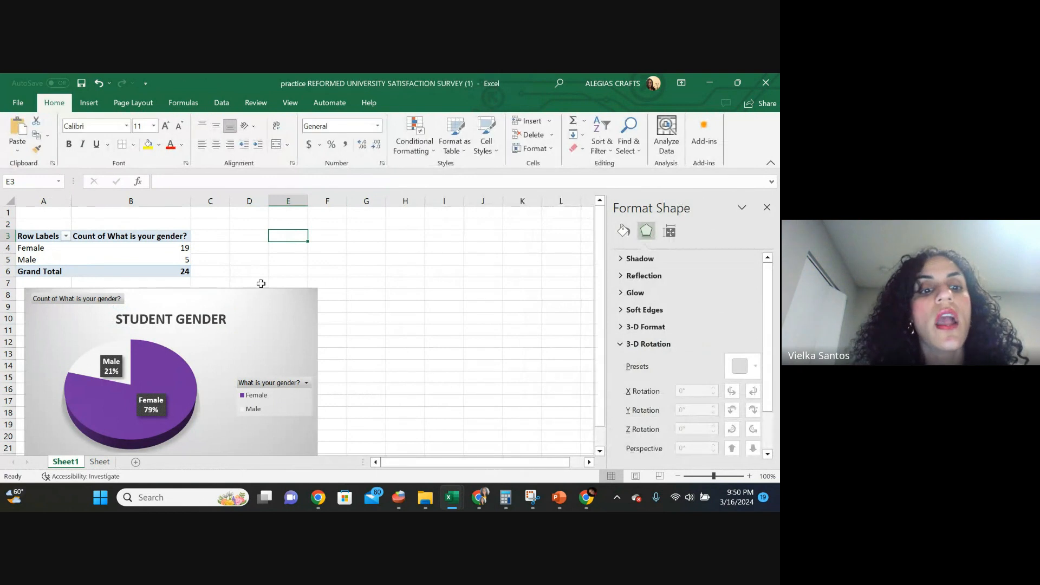
Rename the worksheet holding the chart GENDER, then return to the survey data sheet at the AGE header in B1.
{"action": "scroll", "coordinate": [325, 371], "scroll_direction": "down", "scroll_amount": 2}
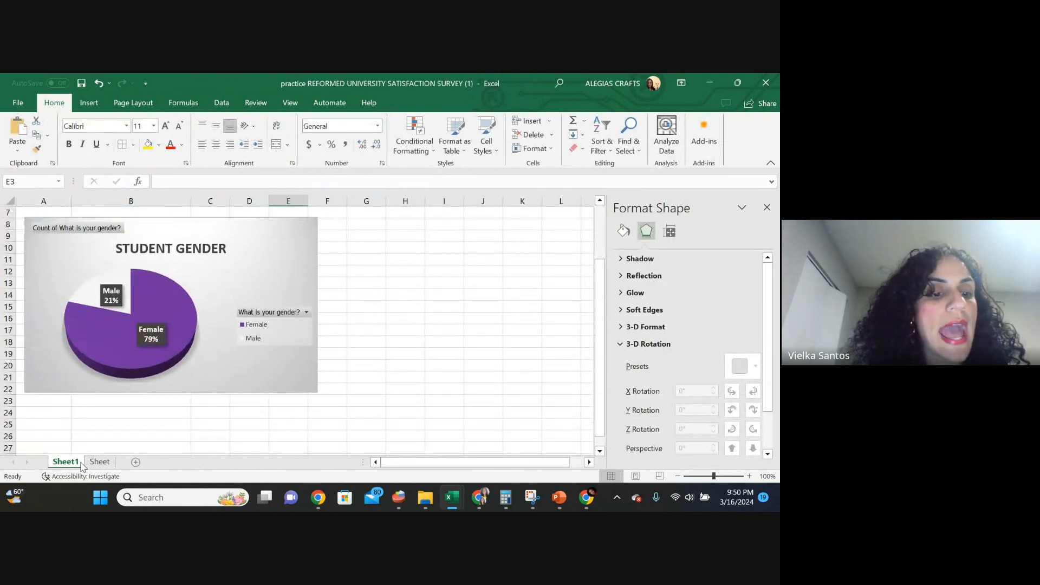
{"action": "double_click", "coordinate": [66, 462]}
{"action": "type", "text": "GE"}
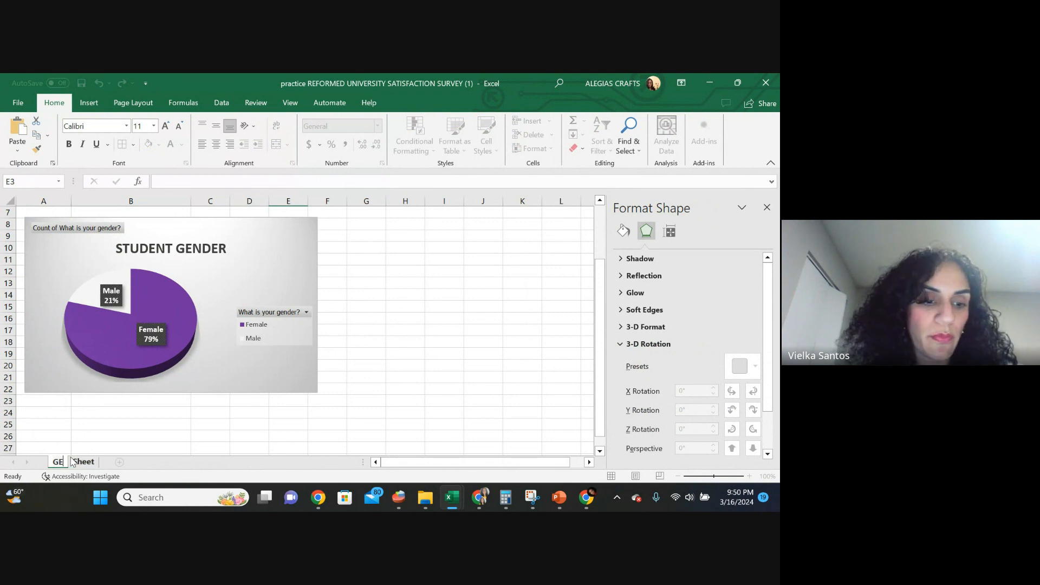
{"action": "type", "text": "NDER"}
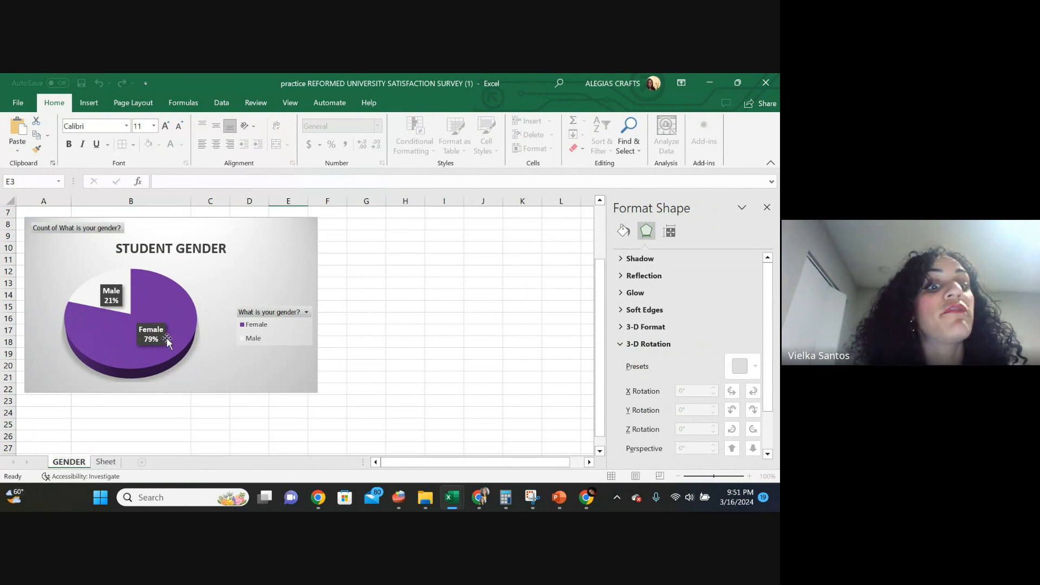
{"action": "left_click", "coordinate": [351, 439]}
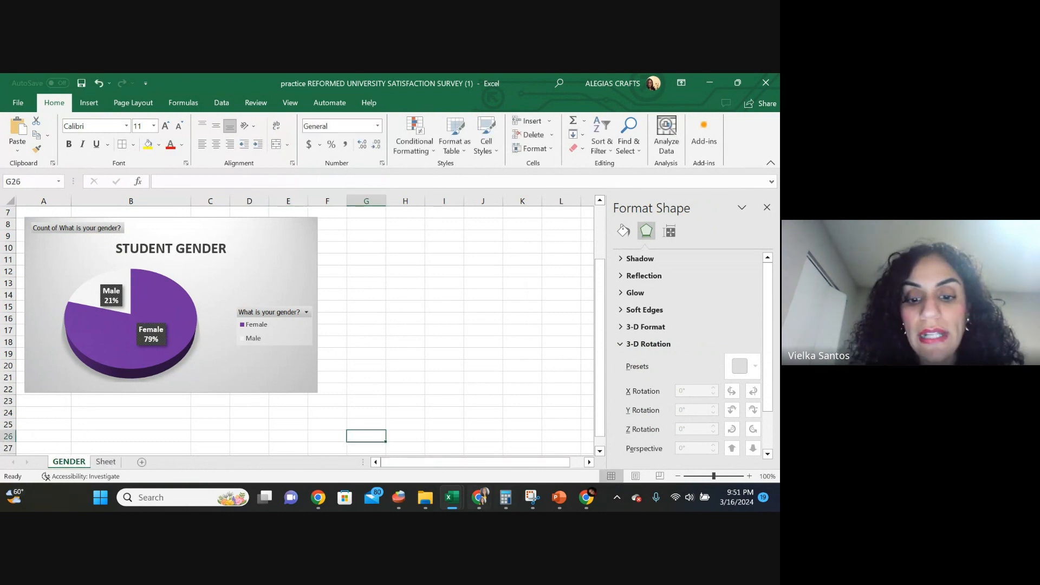
{"action": "scroll", "coordinate": [352, 383], "scroll_direction": "up", "scroll_amount": 2}
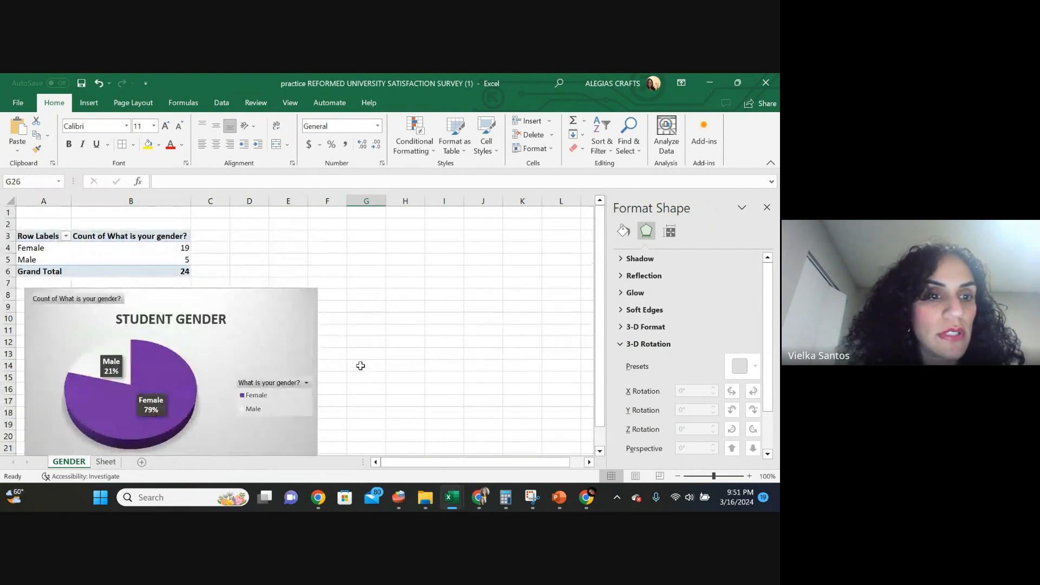
{"action": "left_click", "coordinate": [106, 461]}
{"action": "left_click", "coordinate": [78, 225]}
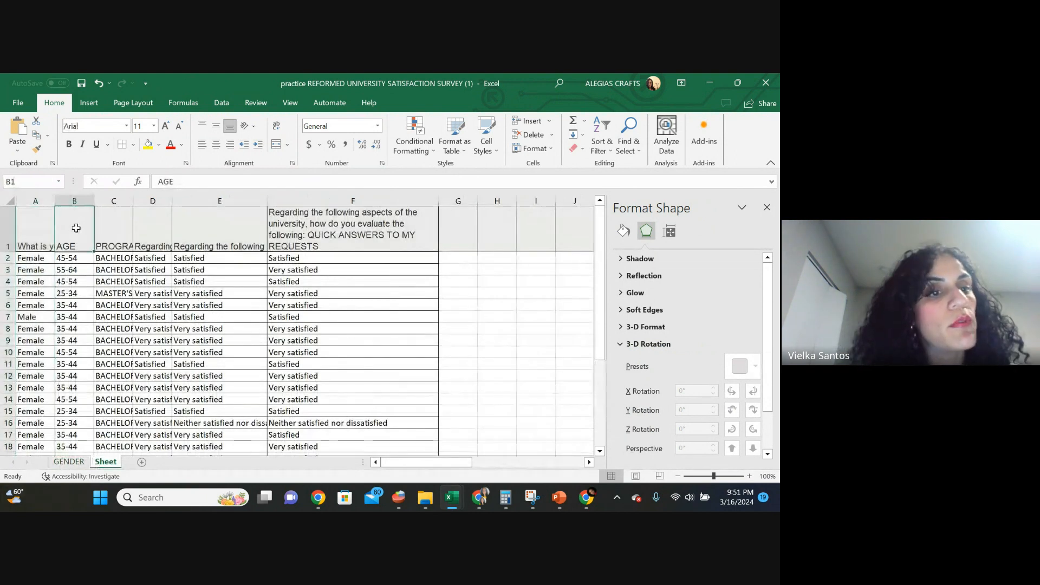
{"action": "left_click", "coordinate": [737, 82]}
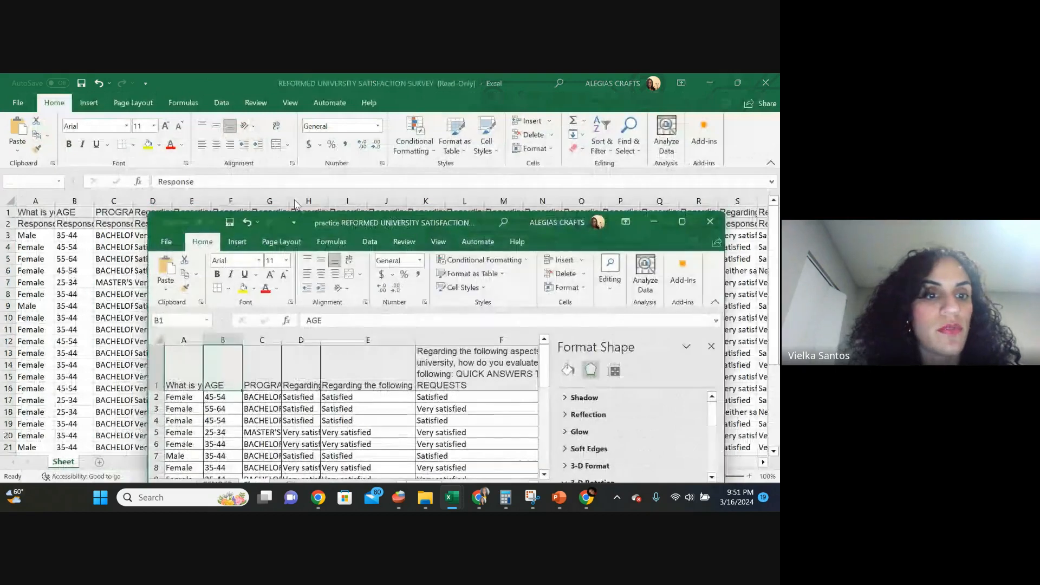
{"action": "left_click", "coordinate": [317, 499]}
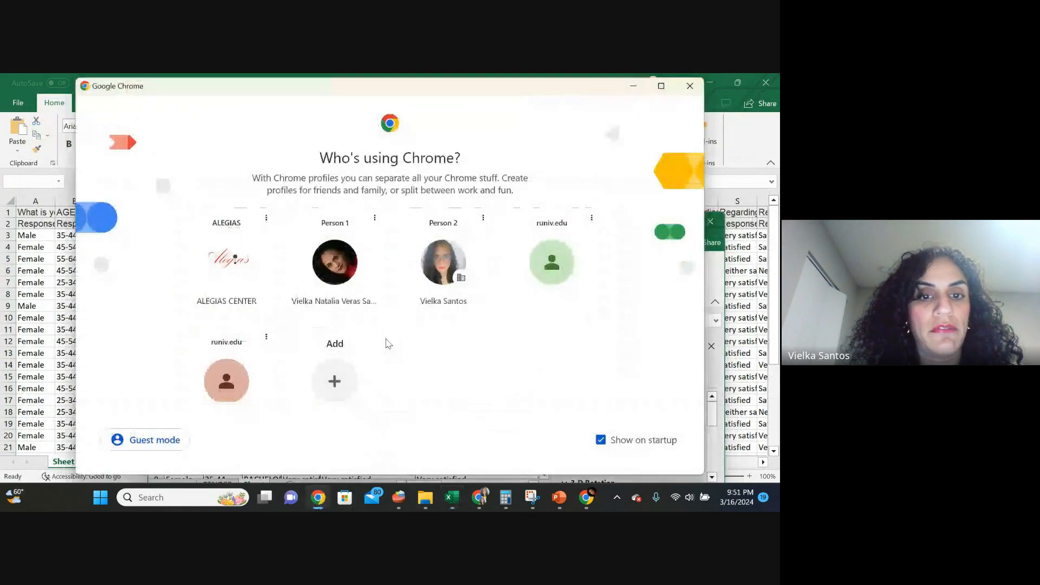
{"action": "left_click", "coordinate": [633, 86]}
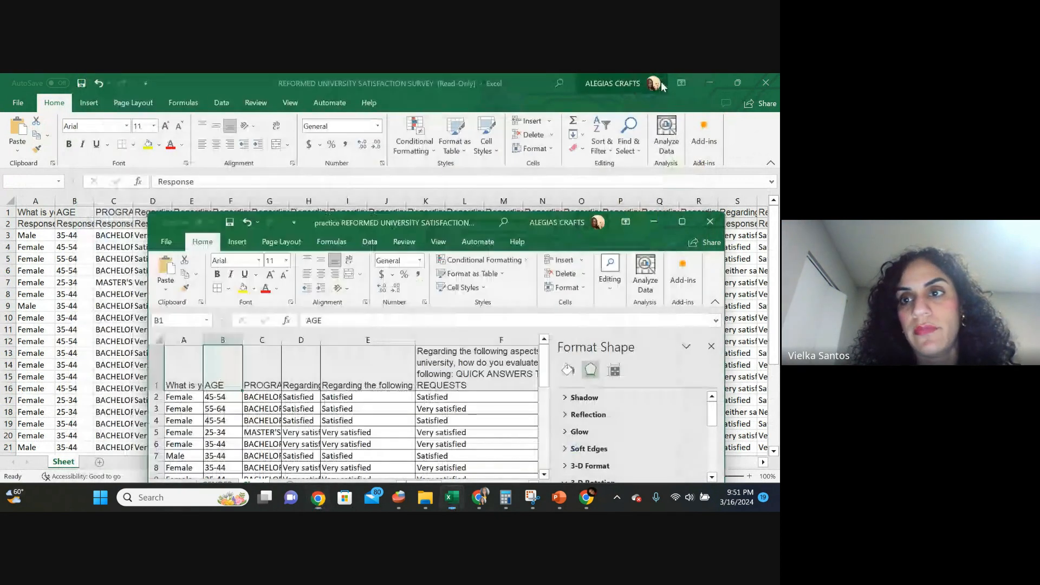
{"action": "left_click", "coordinate": [663, 87]}
{"action": "left_click", "coordinate": [711, 83]}
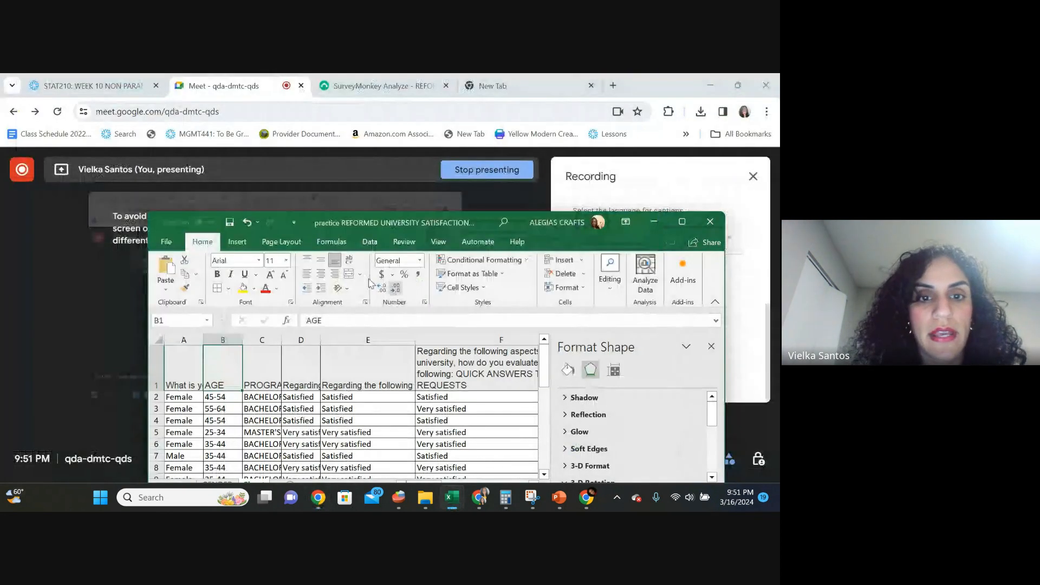
{"action": "left_click_drag", "start_coordinate": [491, 221], "coordinate": [507, 146]}
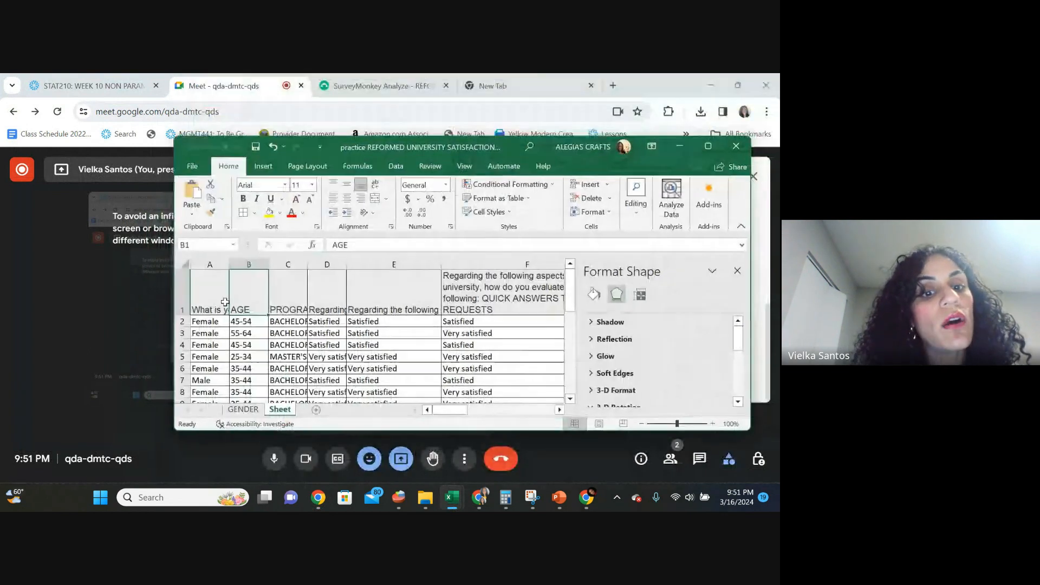
Create a PivotTable on a new worksheet from the AGE column data in B1:B25.
{"action": "scroll", "coordinate": [256, 294], "scroll_direction": "down", "scroll_amount": 2}
{"action": "scroll", "coordinate": [257, 294], "scroll_direction": "down", "scroll_amount": 3}
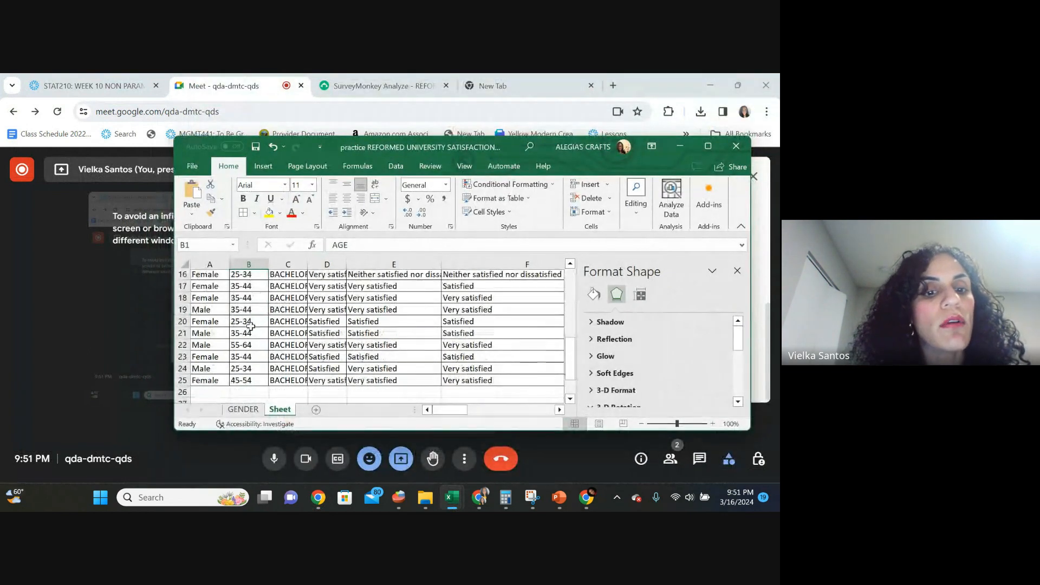
{"action": "left_click", "coordinate": [242, 378]}
{"action": "left_click_drag", "start_coordinate": [242, 367], "coordinate": [239, 198]}
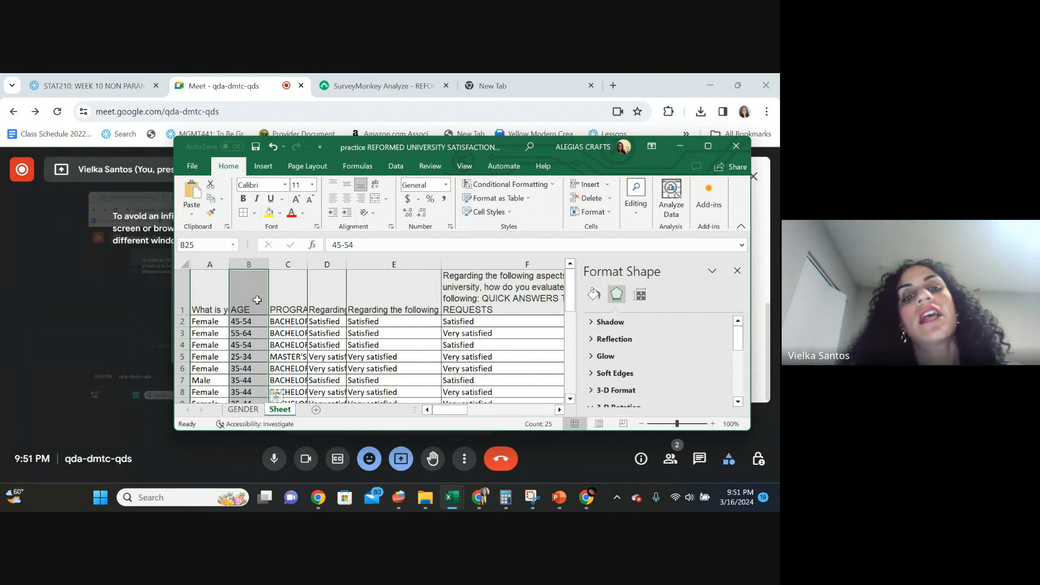
{"action": "left_click", "coordinate": [263, 170]}
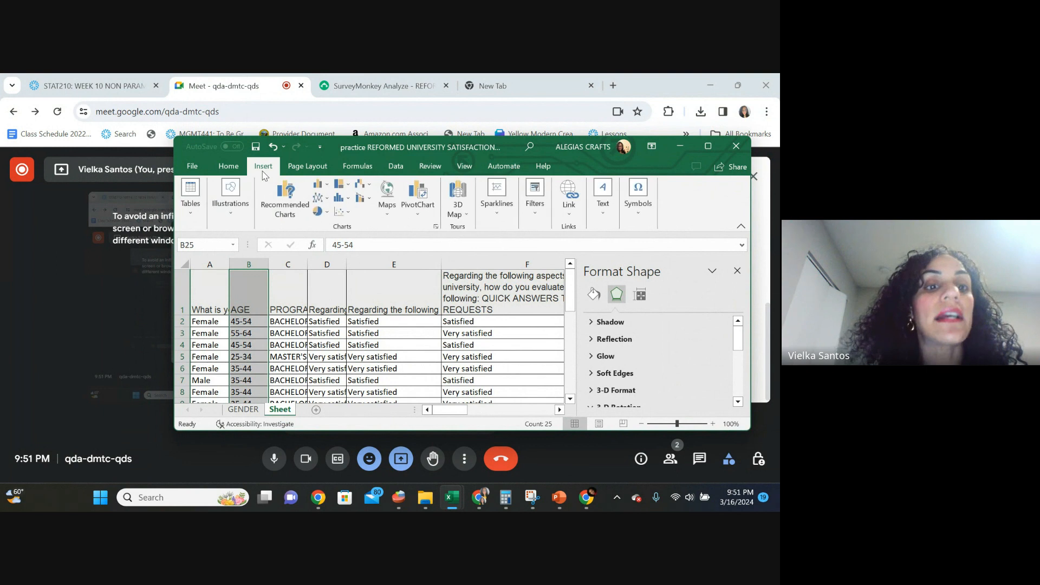
{"action": "left_click", "coordinate": [194, 168]}
{"action": "left_click", "coordinate": [195, 176]}
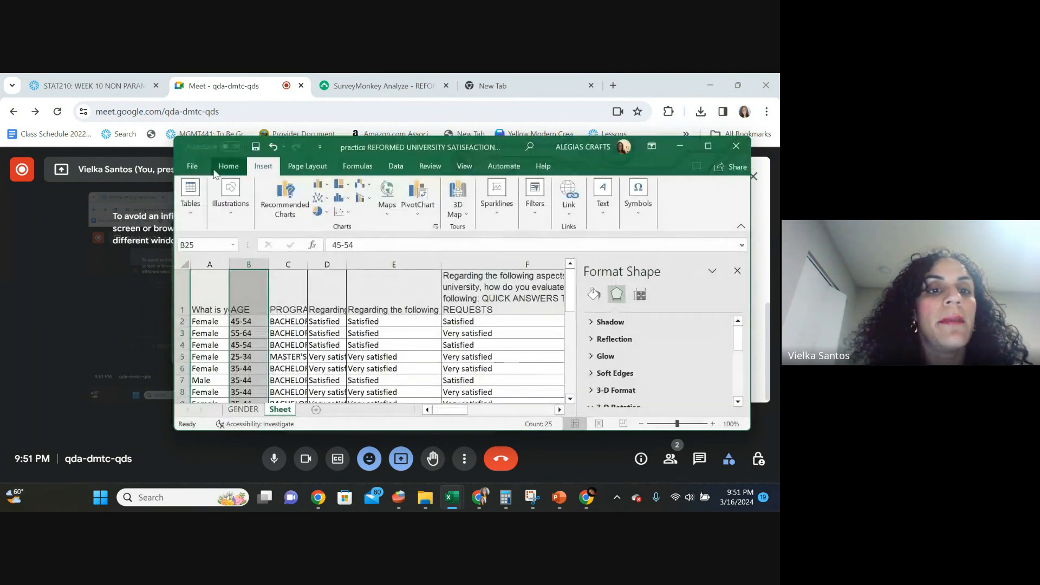
{"action": "left_click", "coordinate": [217, 172]}
{"action": "left_click", "coordinate": [265, 168]}
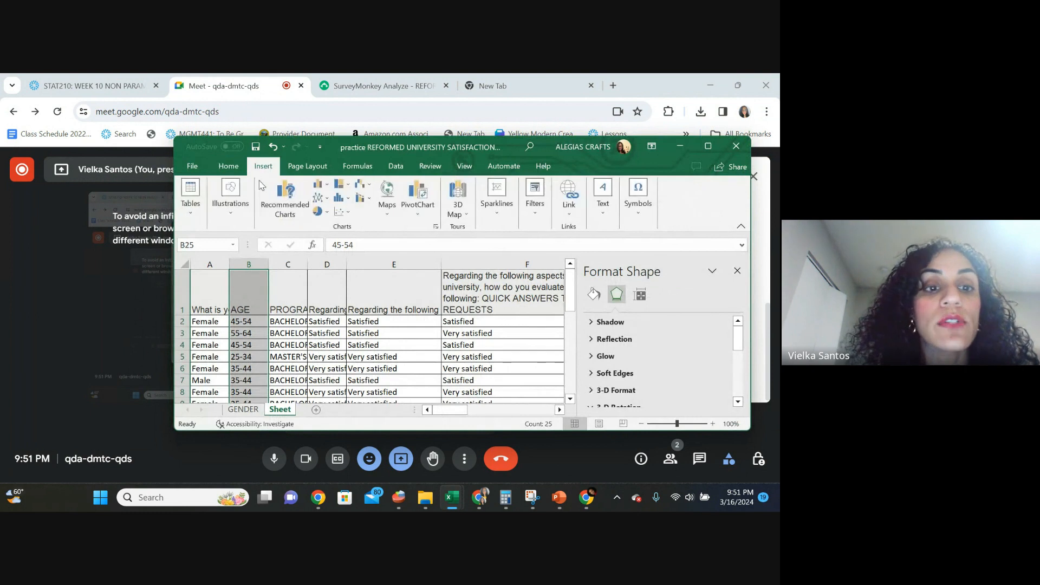
{"action": "left_click", "coordinate": [708, 146]}
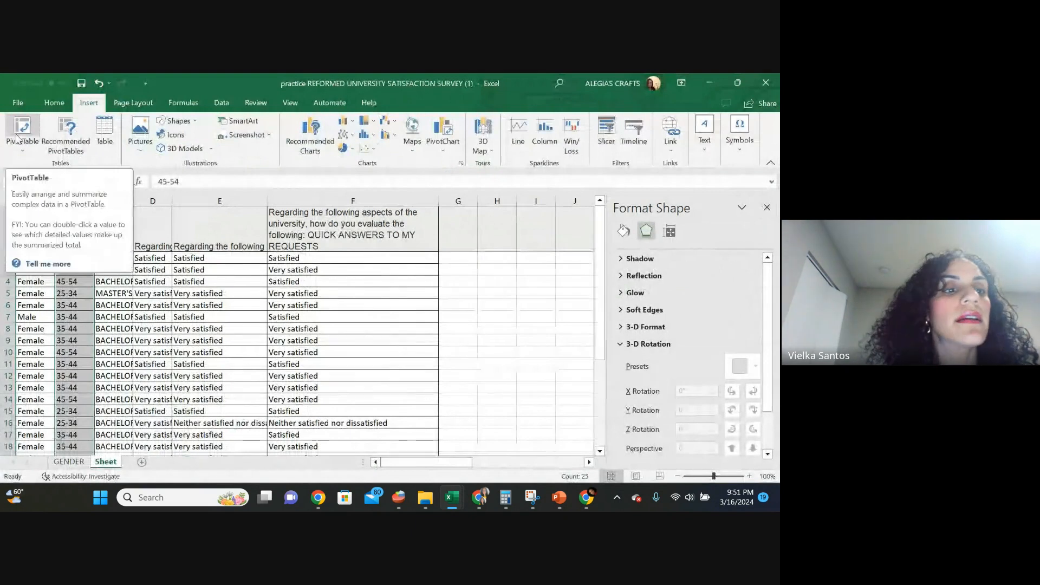
{"action": "left_click", "coordinate": [17, 138]}
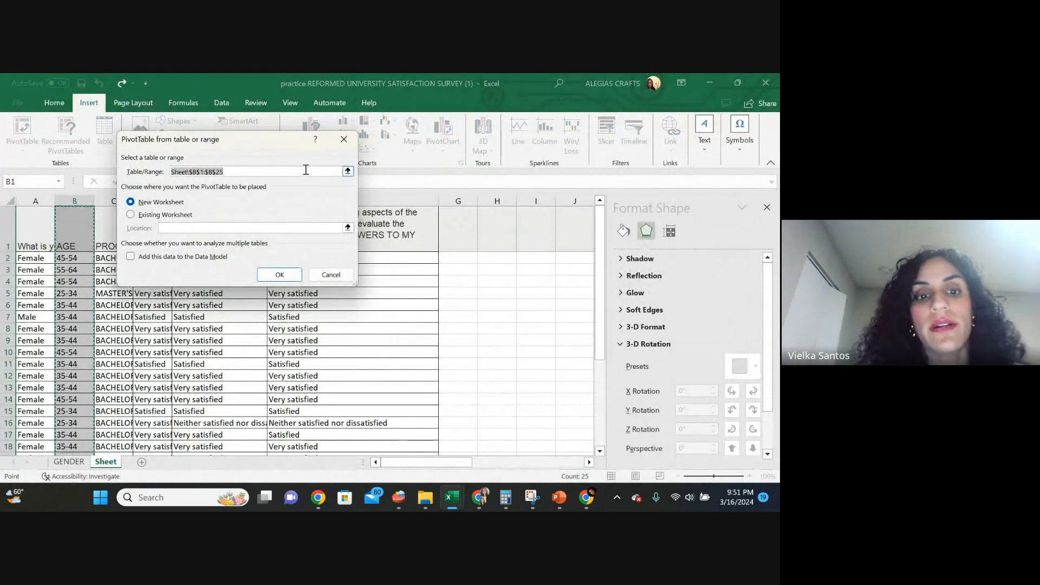
{"action": "left_click", "coordinate": [278, 275]}
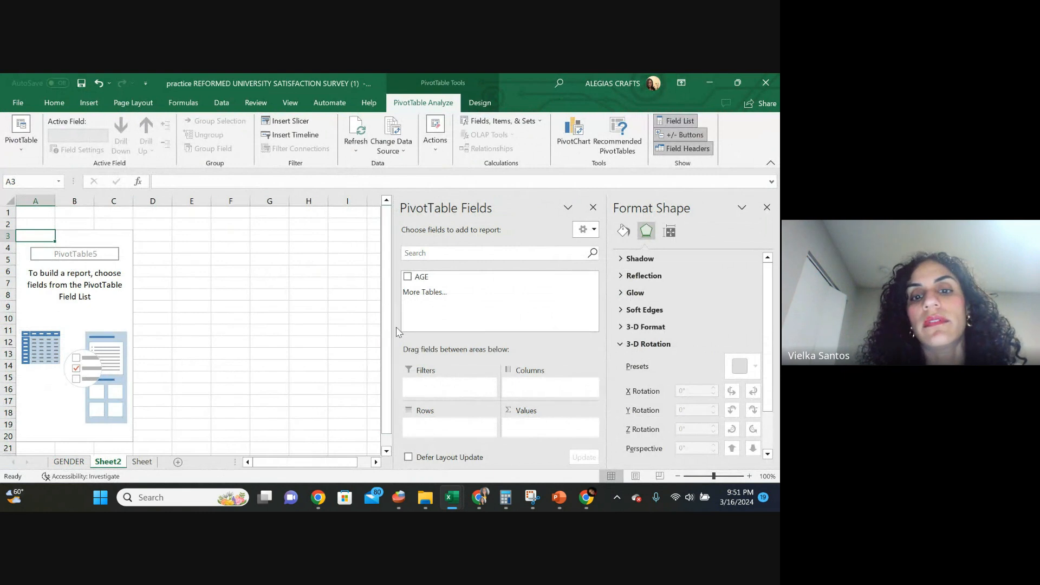
Place the AGE field in both Rows and Values of the PivotTable to count responses per age group.
{"action": "left_click_drag", "start_coordinate": [422, 277], "coordinate": [459, 432]}
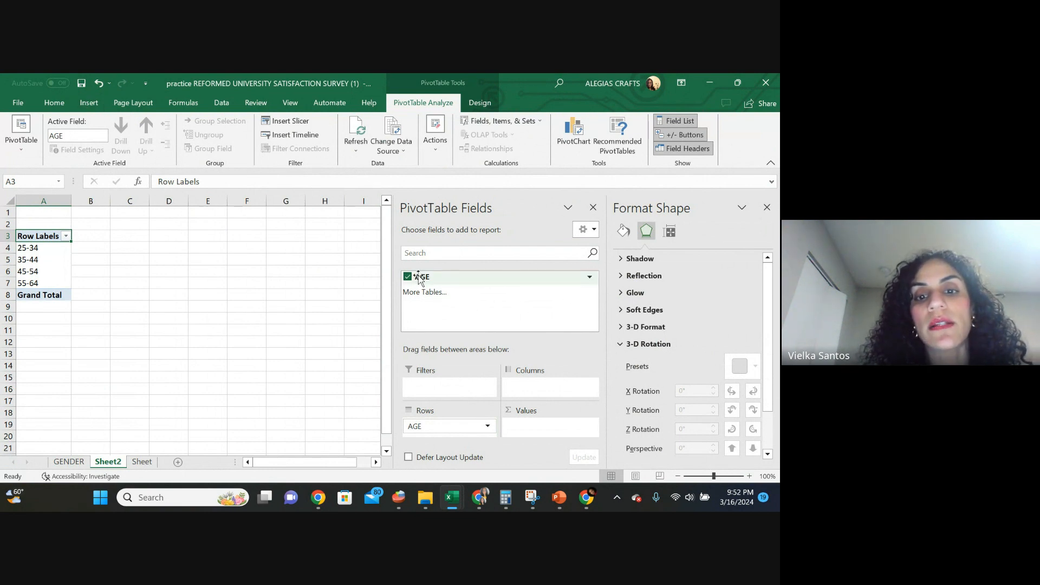
{"action": "left_click_drag", "start_coordinate": [421, 277], "coordinate": [557, 433]}
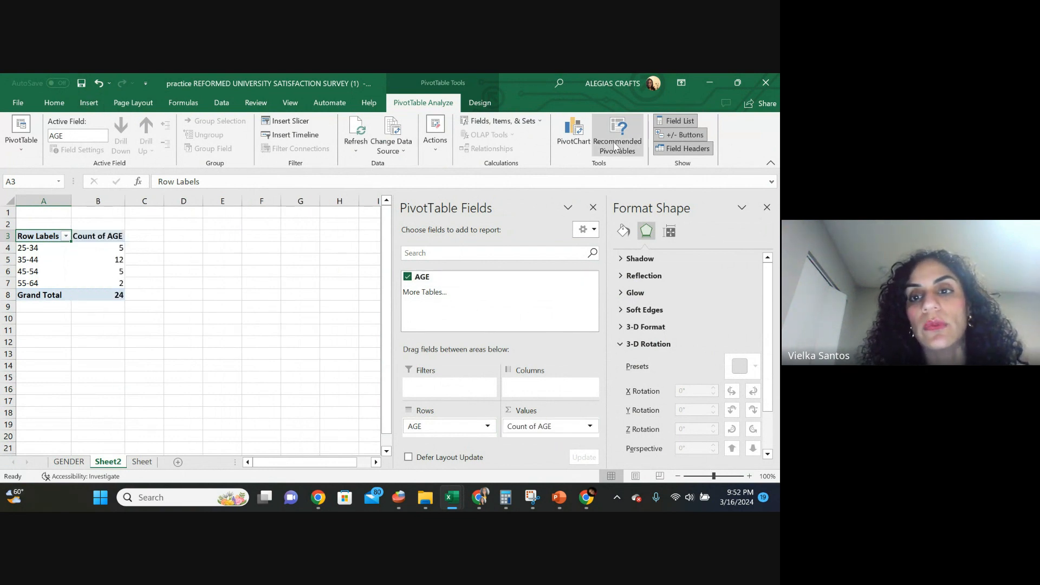
Insert a clustered column PivotChart of the age counts and place it directly below the PivotTable.
{"action": "left_click", "coordinate": [576, 142]}
{"action": "mouse_move", "coordinate": [355, 235]}
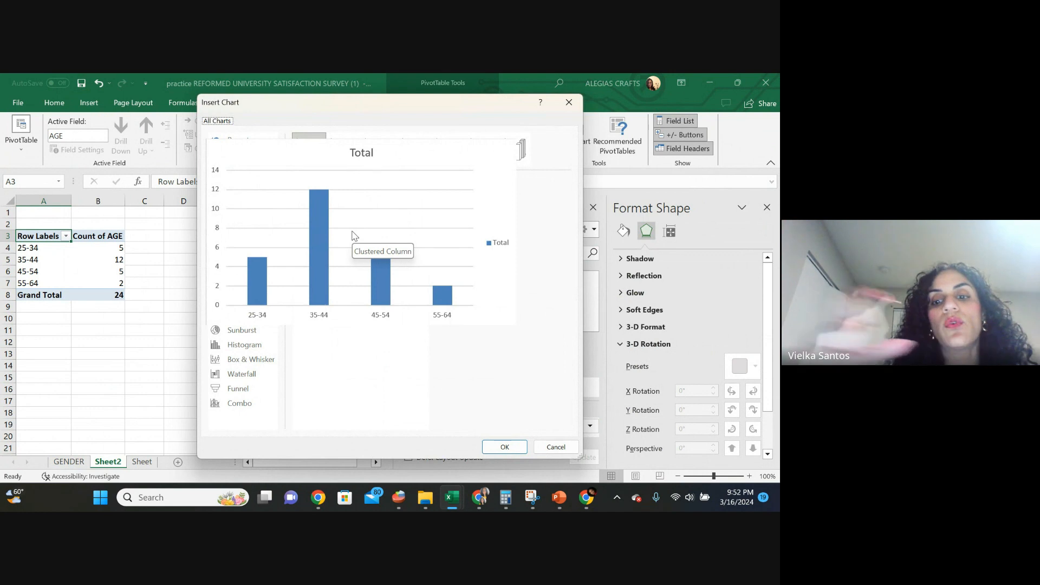
{"action": "left_click", "coordinate": [253, 347]}
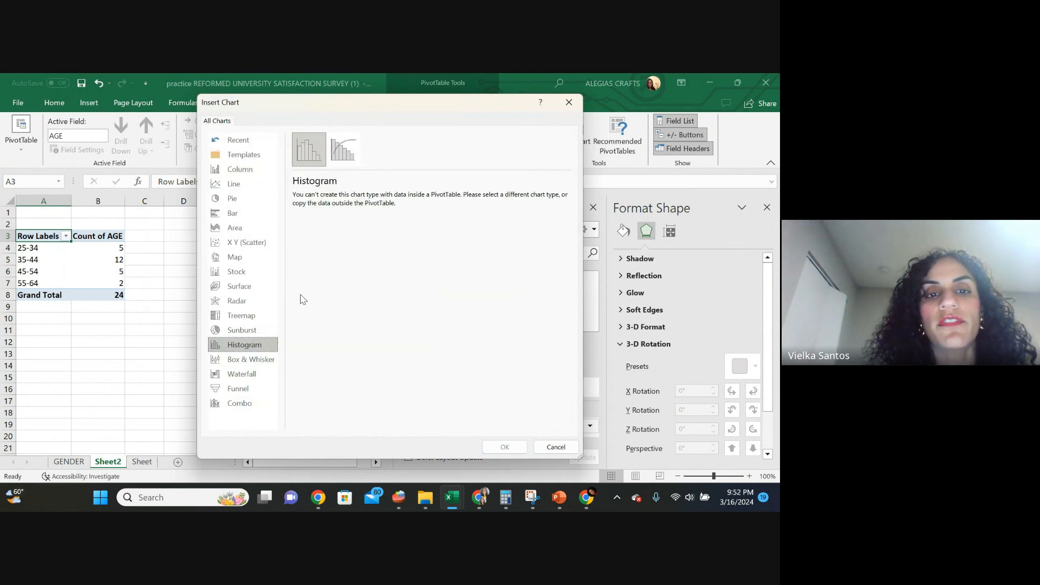
{"action": "left_click", "coordinate": [236, 171]}
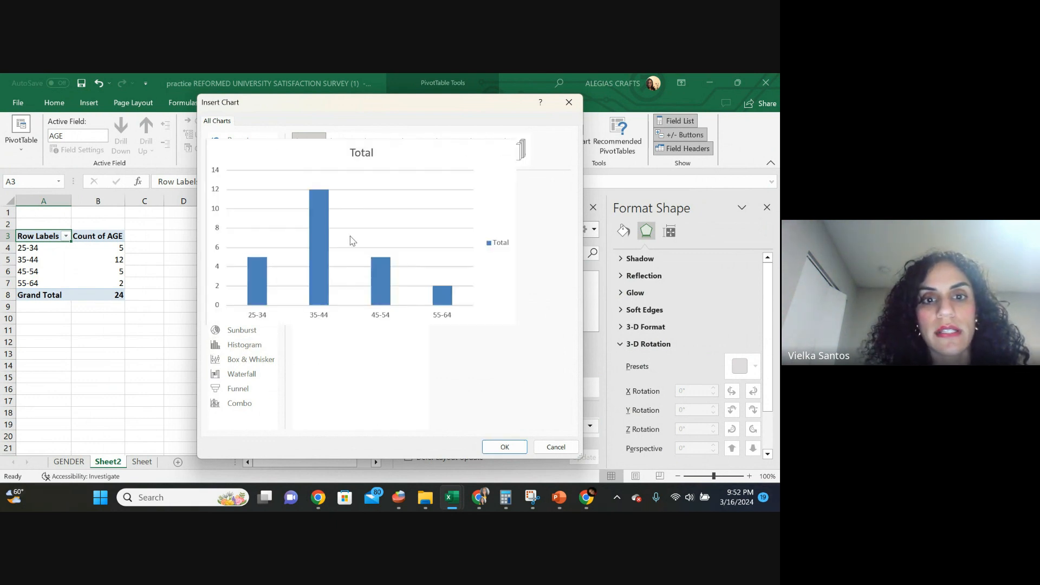
{"action": "left_click", "coordinate": [504, 447]}
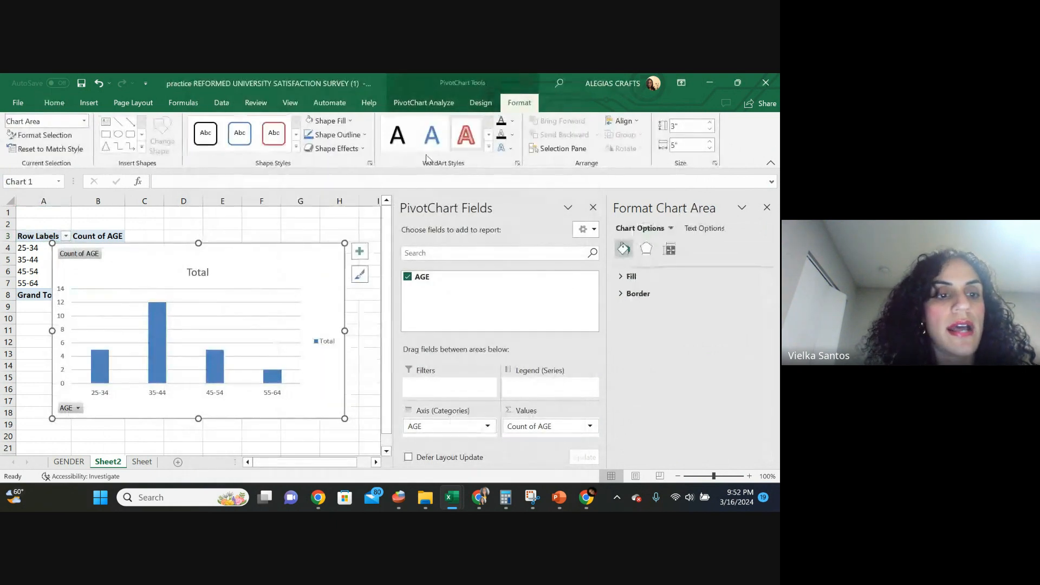
{"action": "left_click_drag", "start_coordinate": [282, 257], "coordinate": [248, 321]}
{"action": "scroll", "coordinate": [254, 300], "scroll_direction": "down", "scroll_amount": 2}
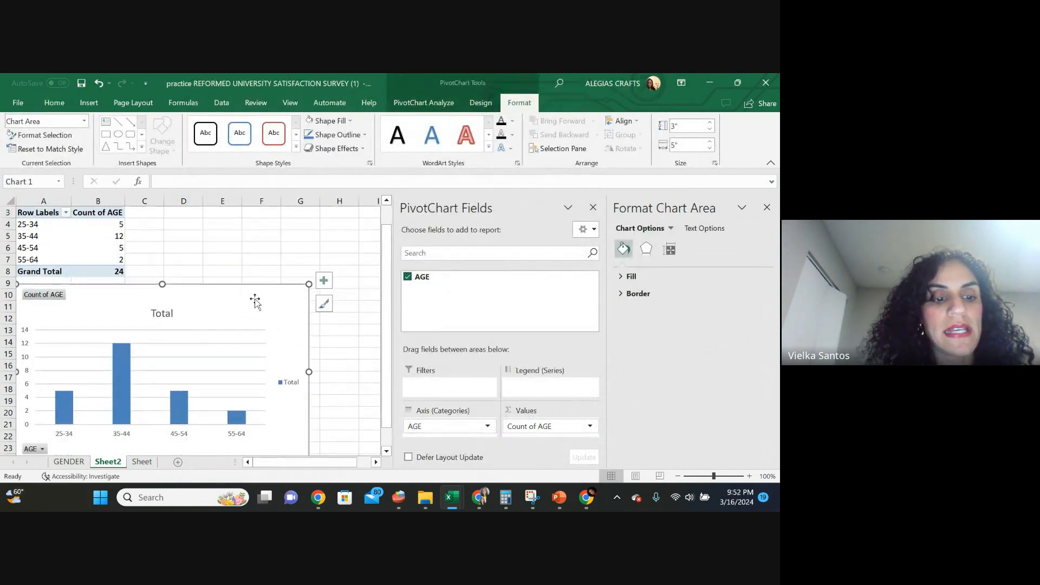
Rename the worksheet holding the age PivotTable and chart AGE.
{"action": "double_click", "coordinate": [111, 461]}
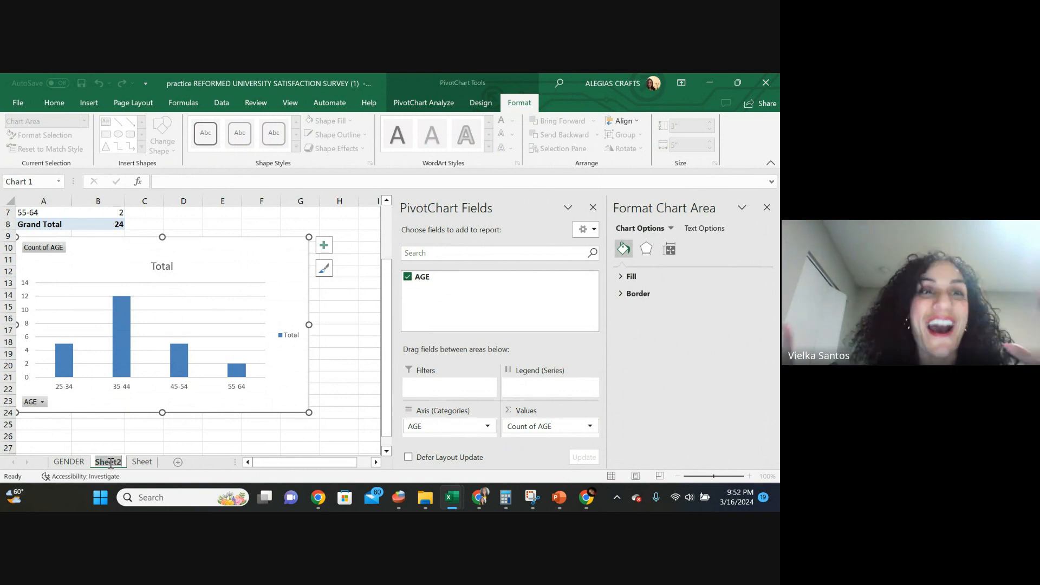
{"action": "type", "text": "AGE"}
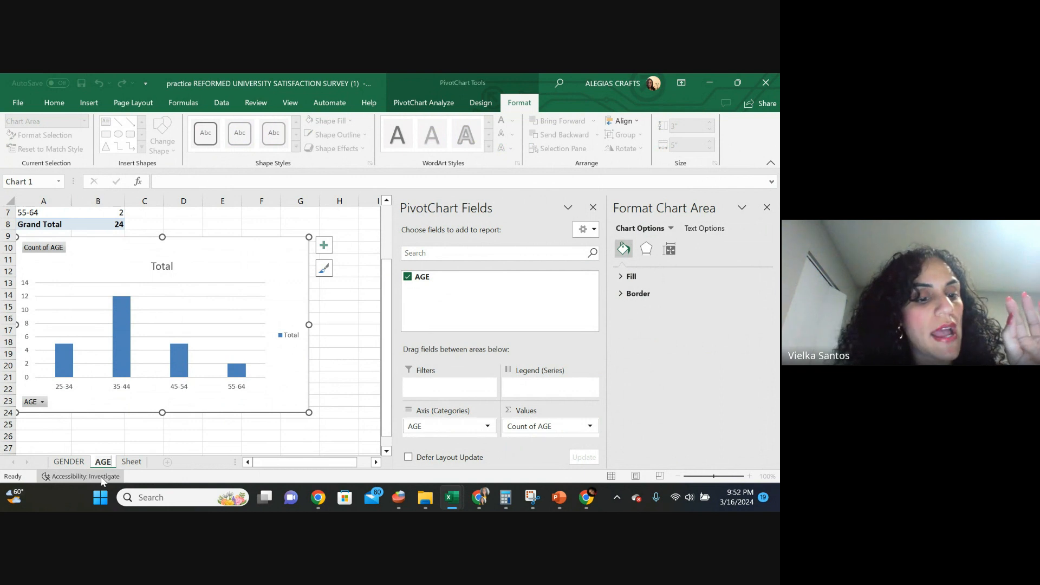
{"action": "left_click", "coordinate": [130, 448]}
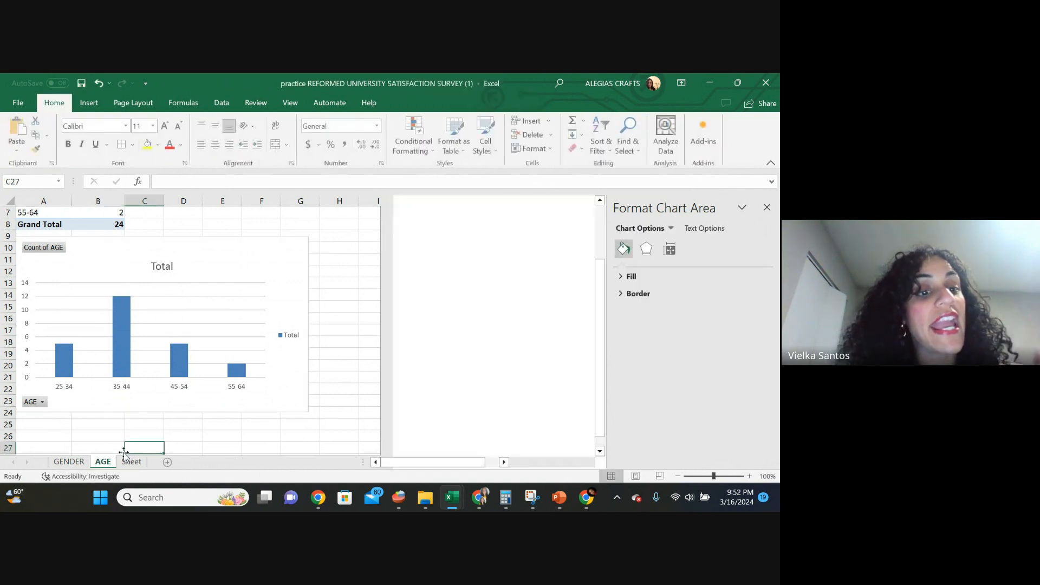
Add data labels to the age columns and open the formatting options for those labels.
{"action": "right_click", "coordinate": [120, 330]}
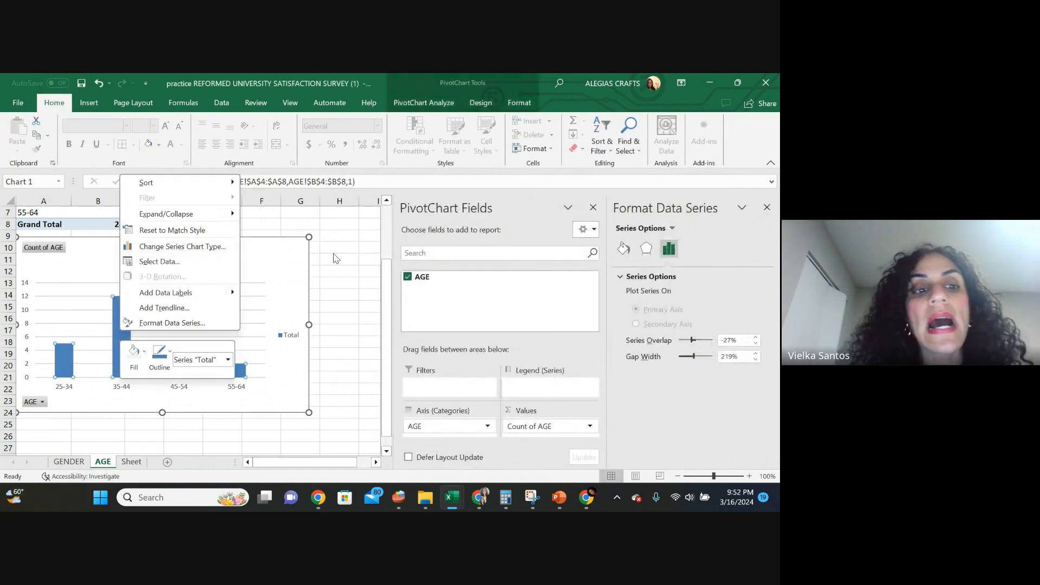
{"action": "left_click", "coordinate": [189, 290]}
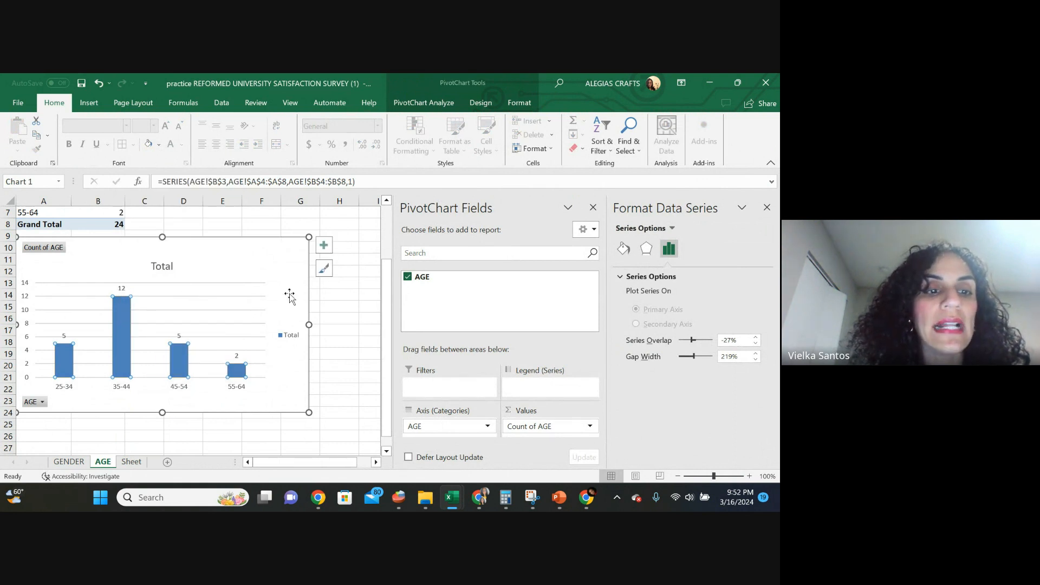
{"action": "right_click", "coordinate": [115, 333]}
{"action": "left_click", "coordinate": [163, 310]}
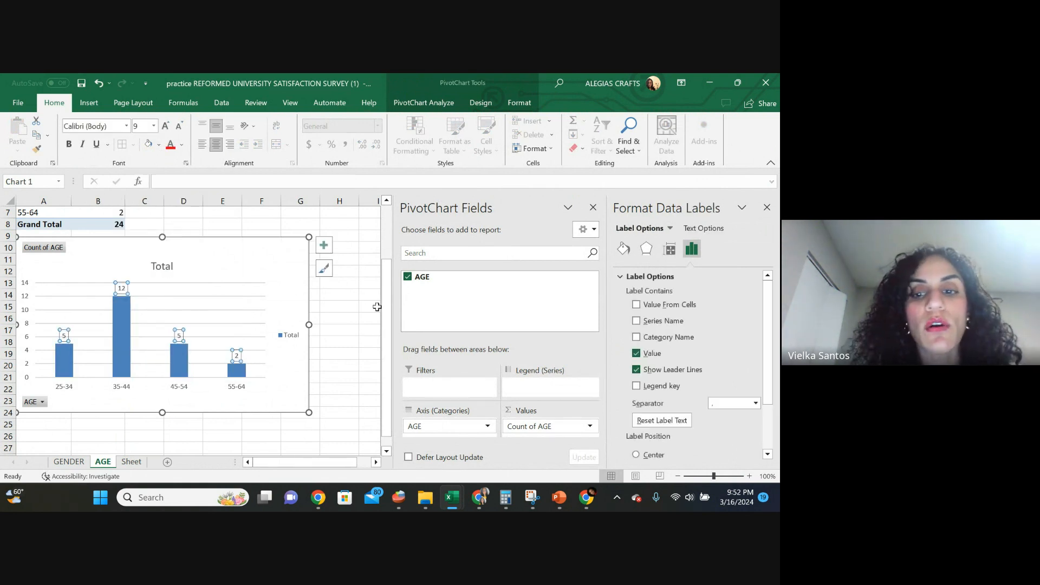
Try Category Name, Series Name, Value From Cells and Legend key in the data labels, leaving only the values and leader lines enabled.
{"action": "left_click", "coordinate": [645, 340]}
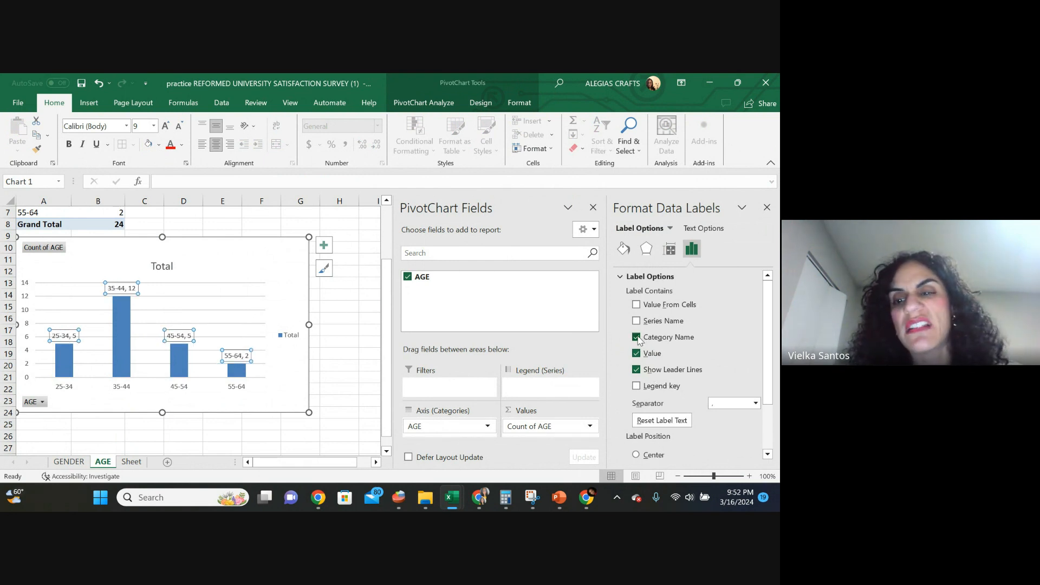
{"action": "left_click", "coordinate": [638, 338]}
{"action": "left_click", "coordinate": [638, 324]}
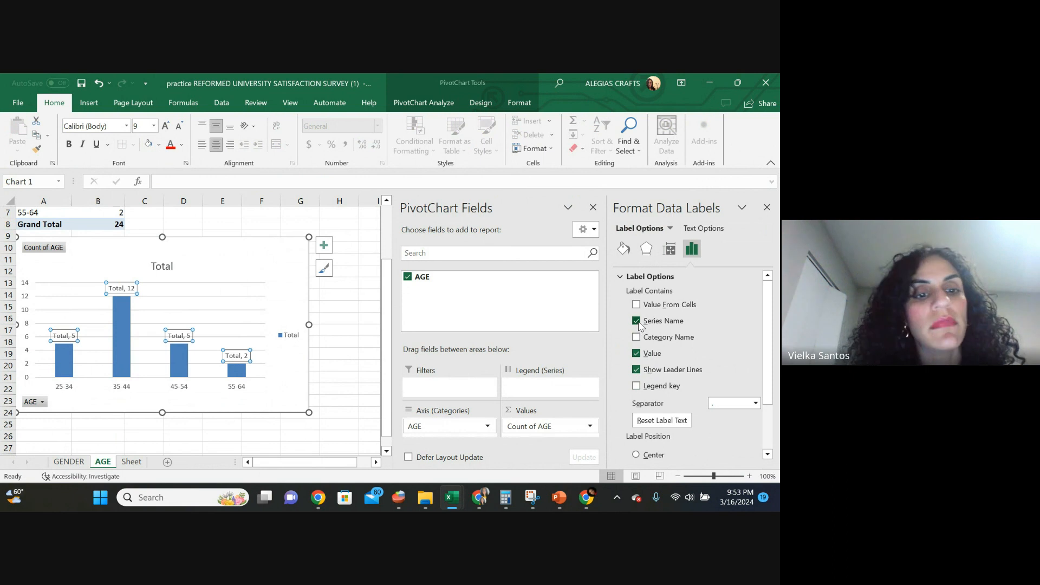
{"action": "left_click", "coordinate": [637, 322]}
{"action": "left_click", "coordinate": [638, 306]}
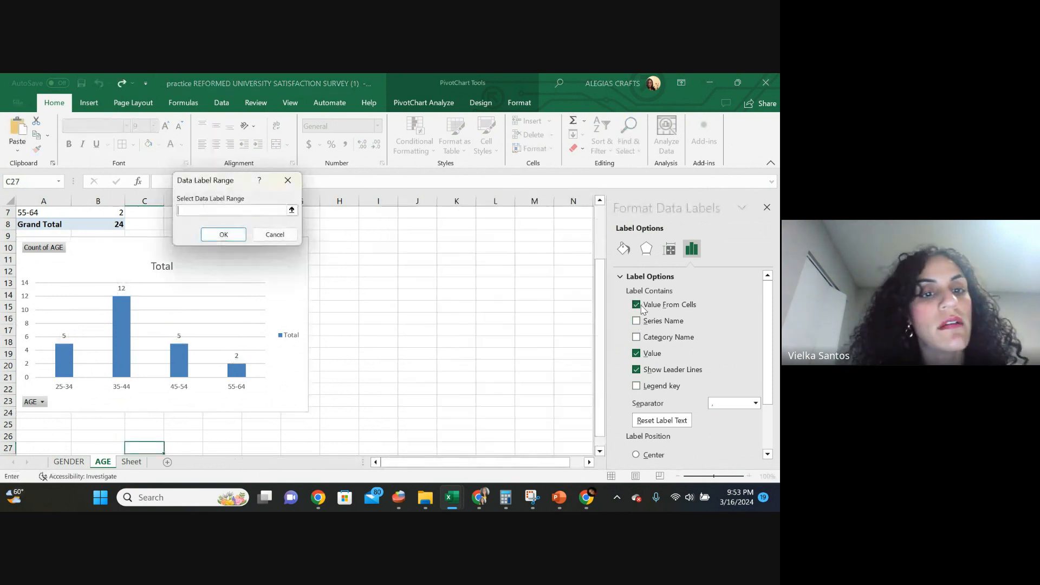
{"action": "left_click", "coordinate": [288, 180]}
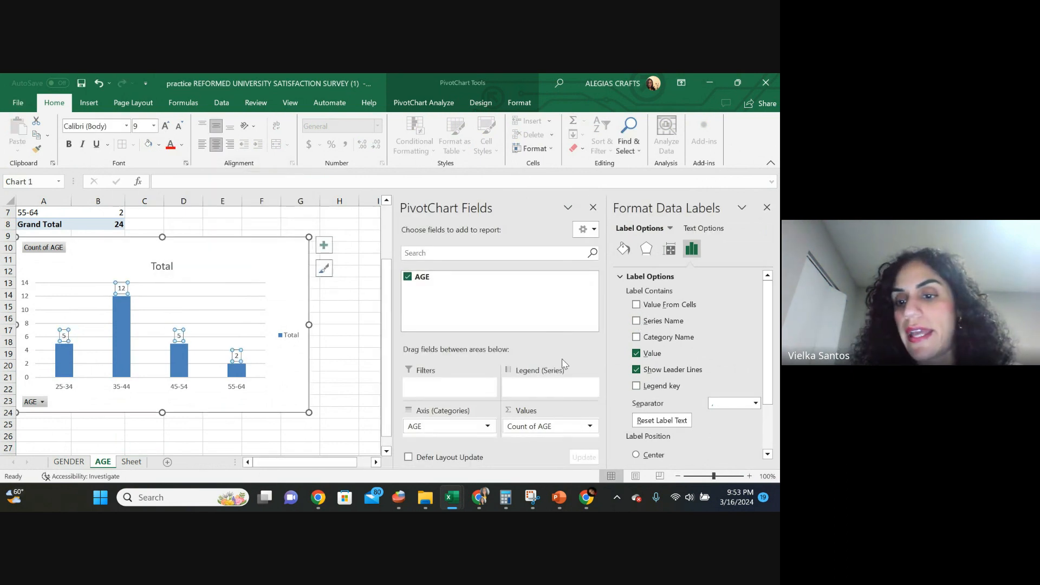
{"action": "left_click", "coordinate": [649, 385]}
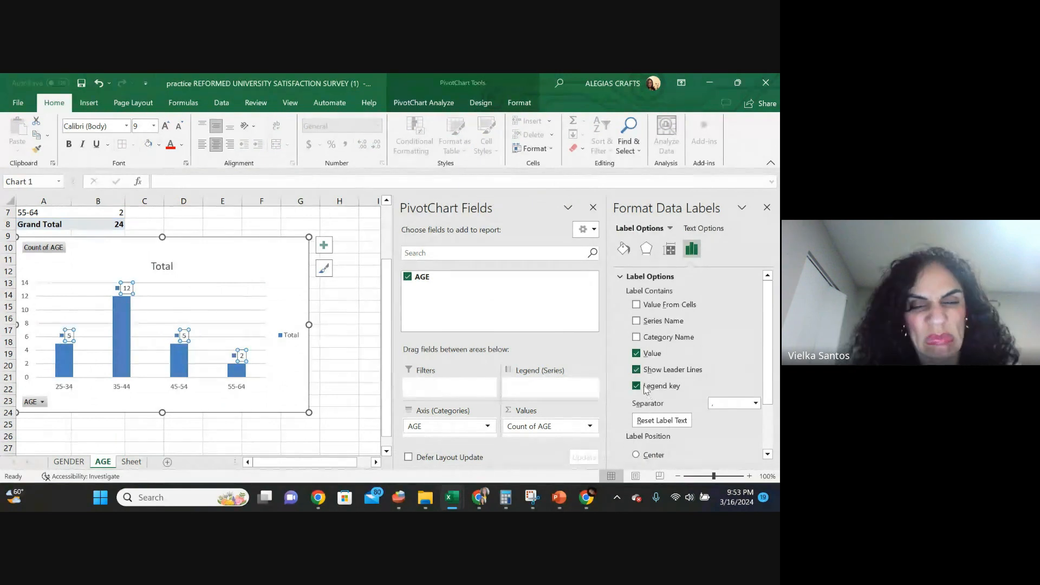
{"action": "left_click", "coordinate": [636, 386]}
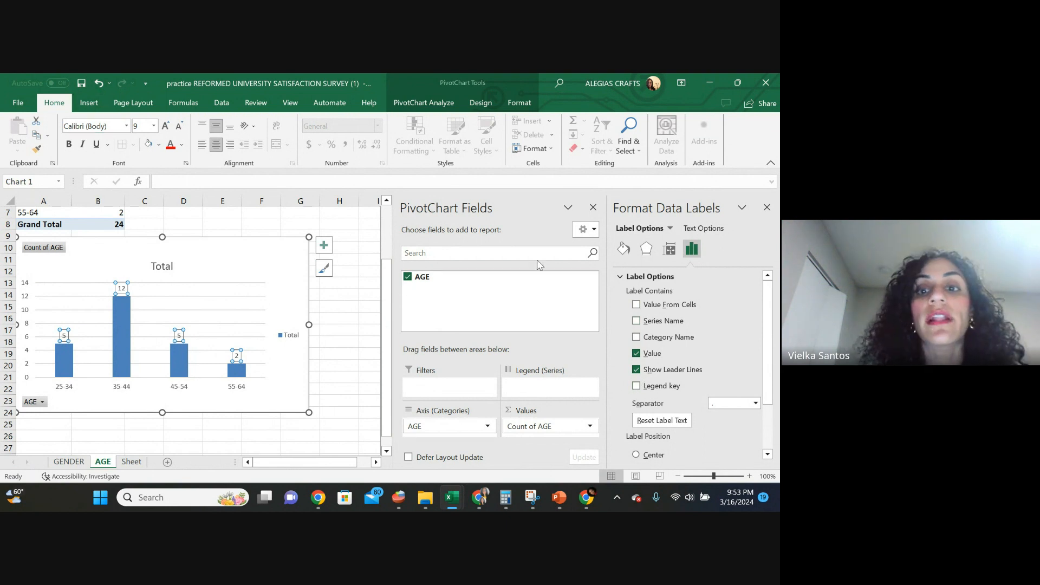
Change the age chart to a 3-D Pie and apply the style with category and value callouts on the slices.
{"action": "left_click", "coordinate": [89, 102]}
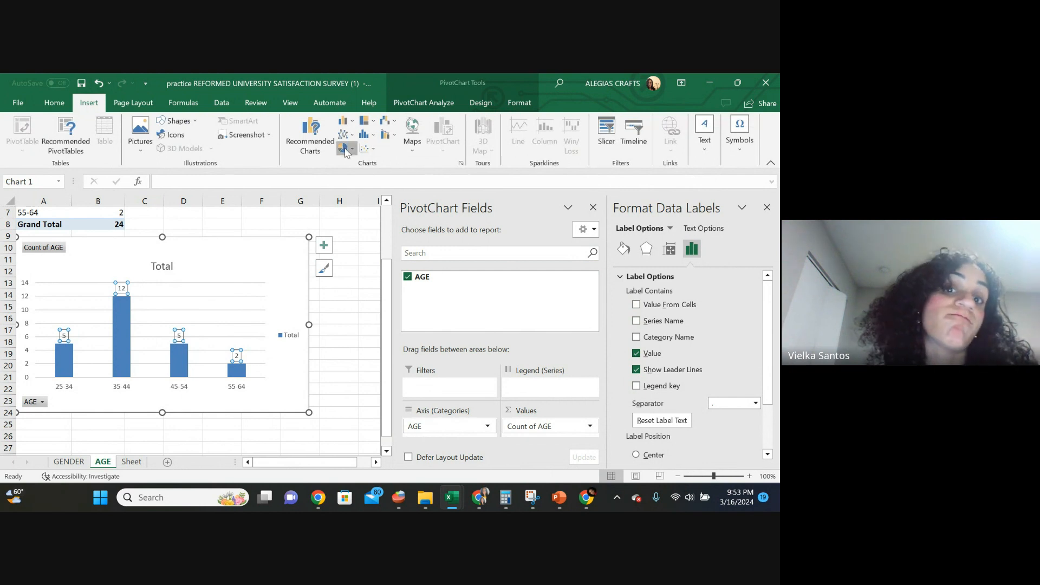
{"action": "left_click", "coordinate": [345, 150]}
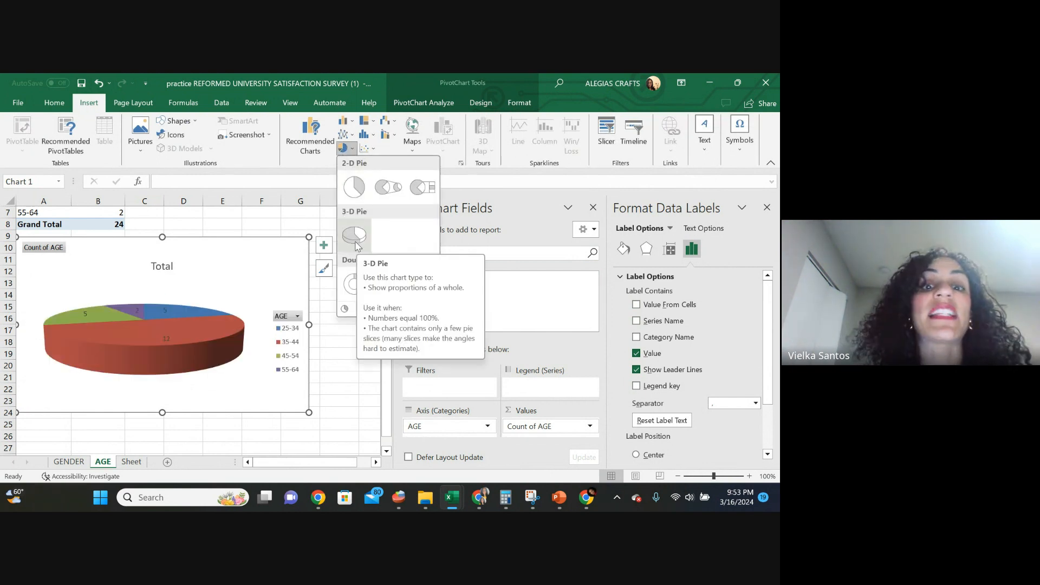
{"action": "left_click", "coordinate": [354, 238]}
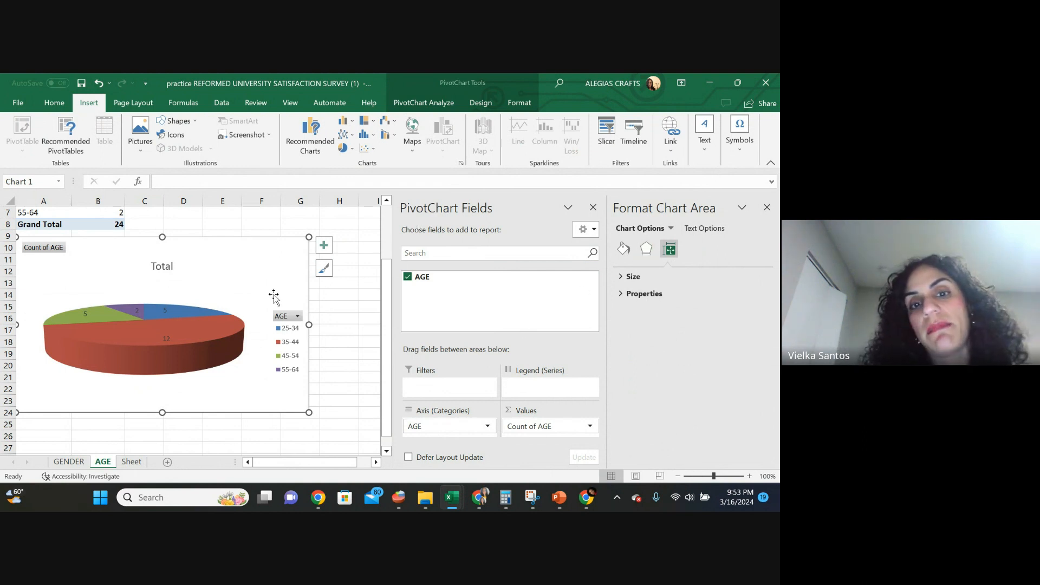
{"action": "left_click", "coordinate": [324, 268]}
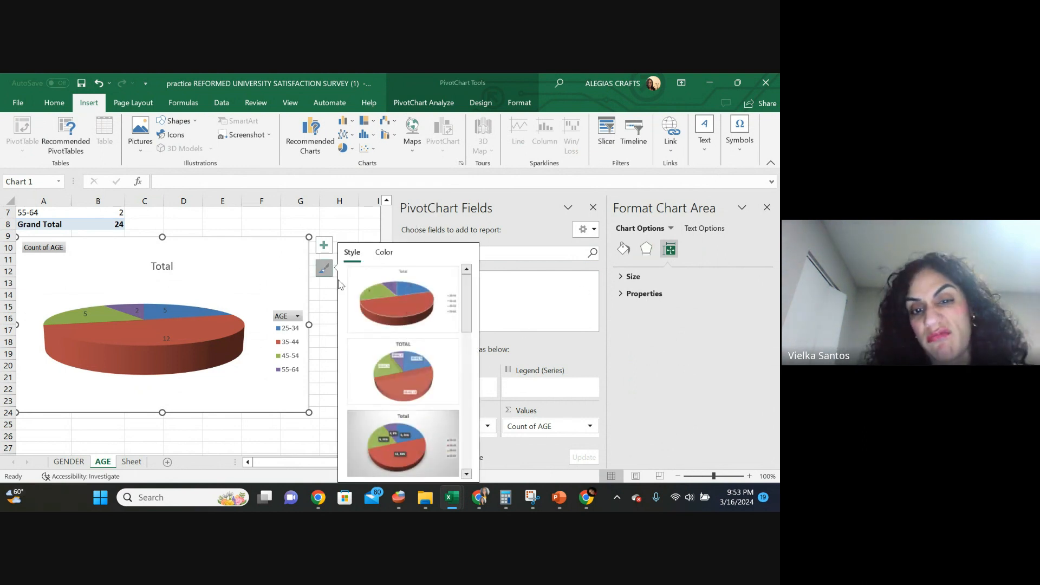
{"action": "left_click", "coordinate": [421, 365]}
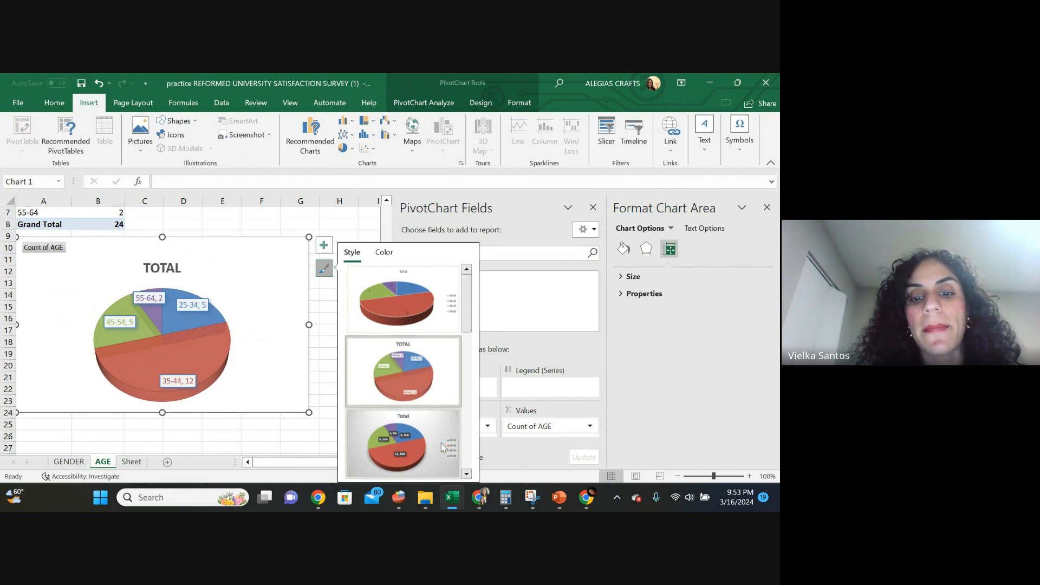
Try the gray gradient chart style with percentage labels and open the plot area formatting options.
{"action": "left_click", "coordinate": [410, 447]}
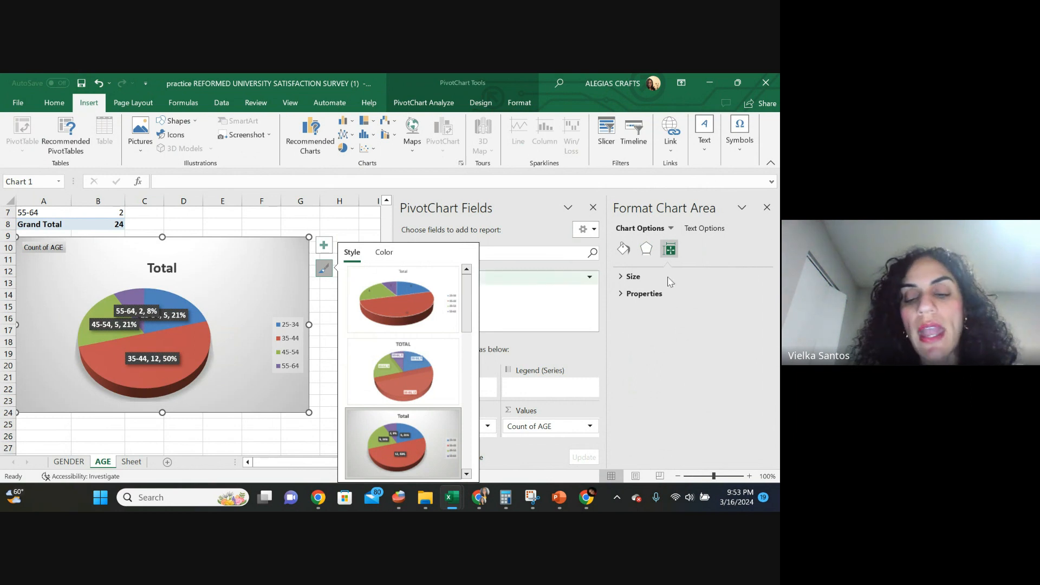
{"action": "right_click", "coordinate": [215, 308]}
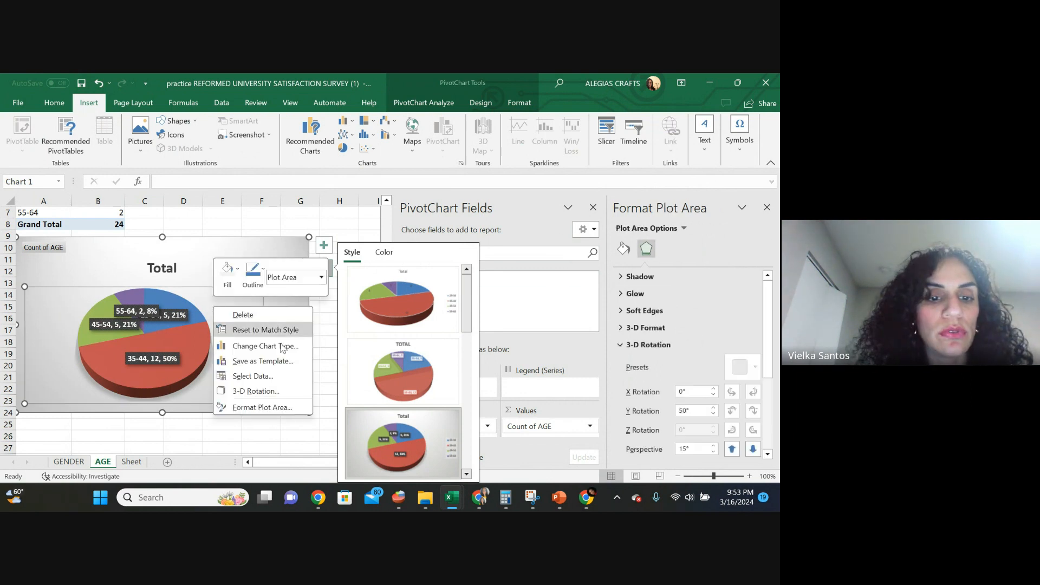
{"action": "right_click", "coordinate": [180, 266]}
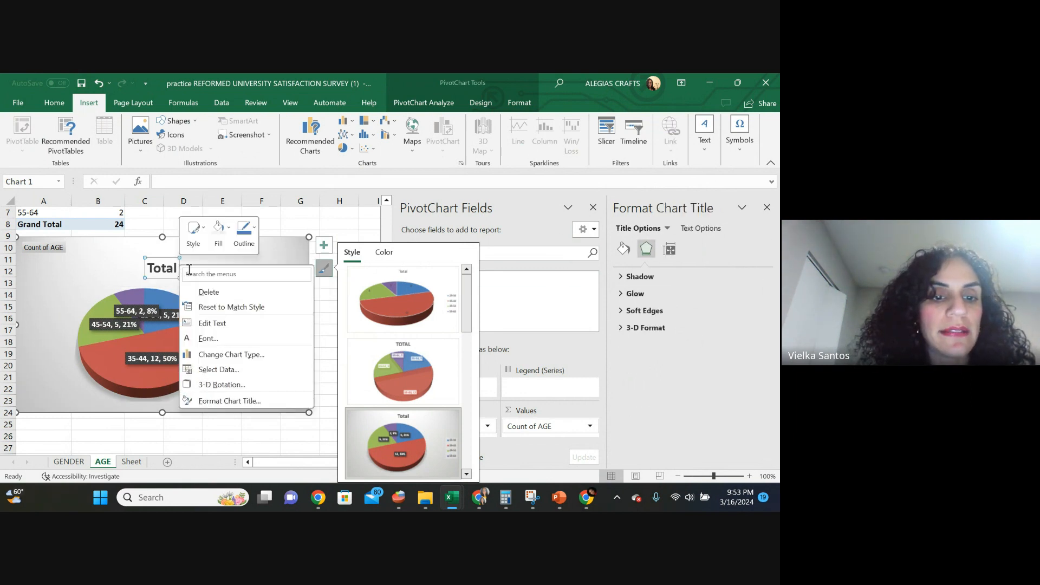
{"action": "right_click", "coordinate": [88, 295]}
{"action": "left_click", "coordinate": [264, 378]}
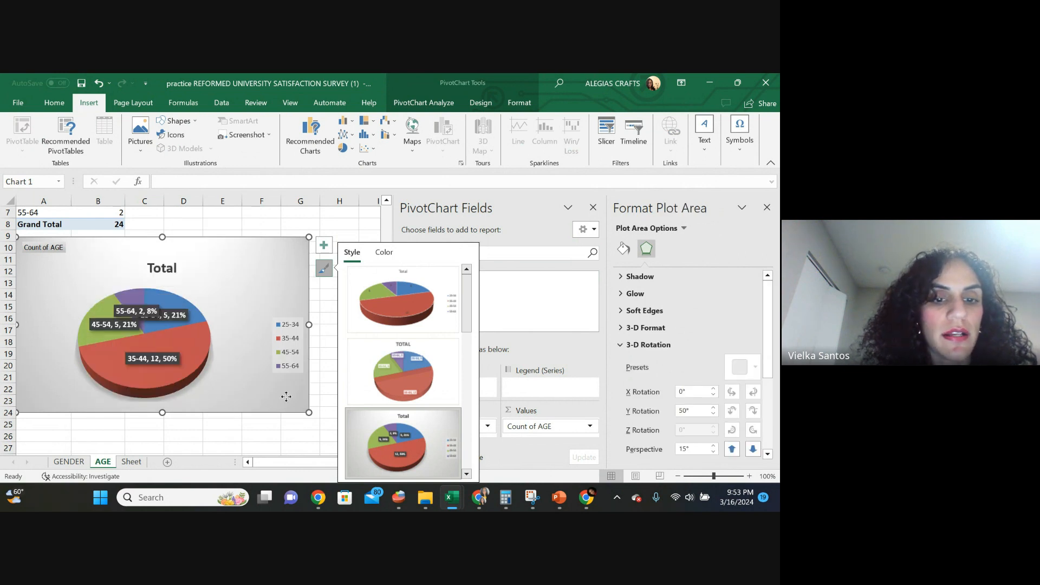
{"action": "right_click", "coordinate": [286, 394]}
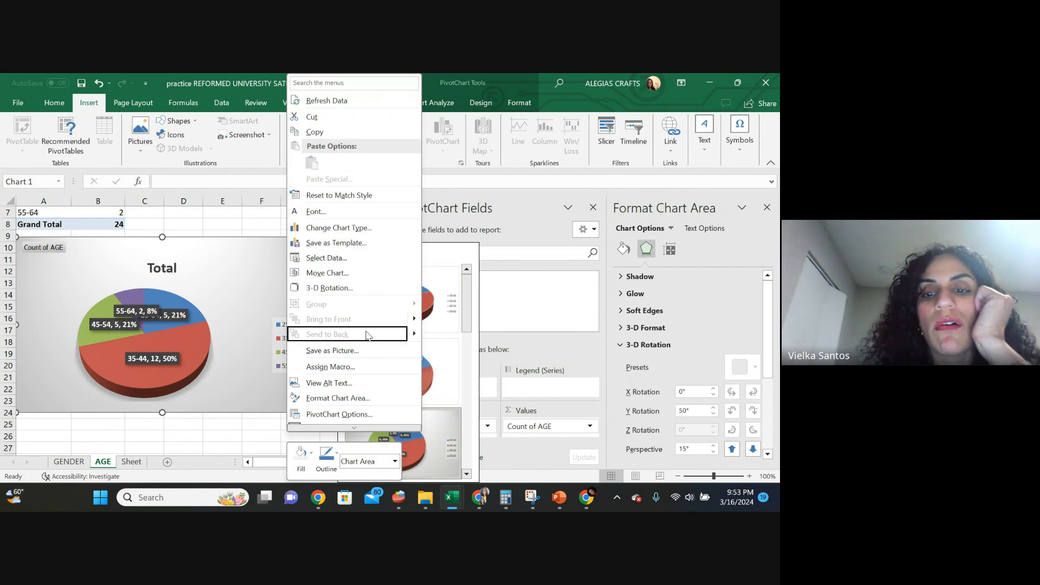
{"action": "right_click", "coordinate": [254, 385]}
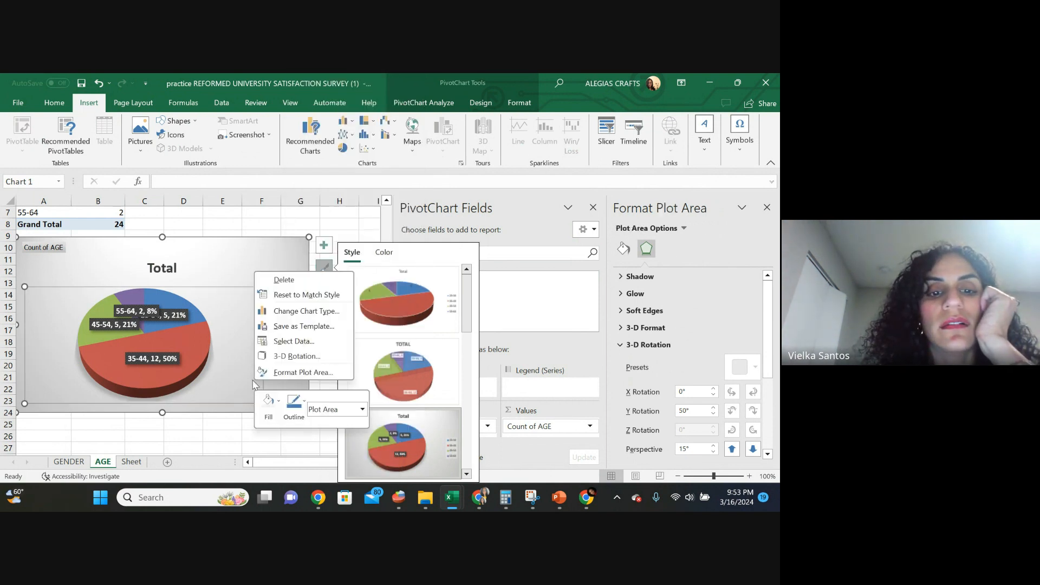
{"action": "left_click", "coordinate": [286, 374]}
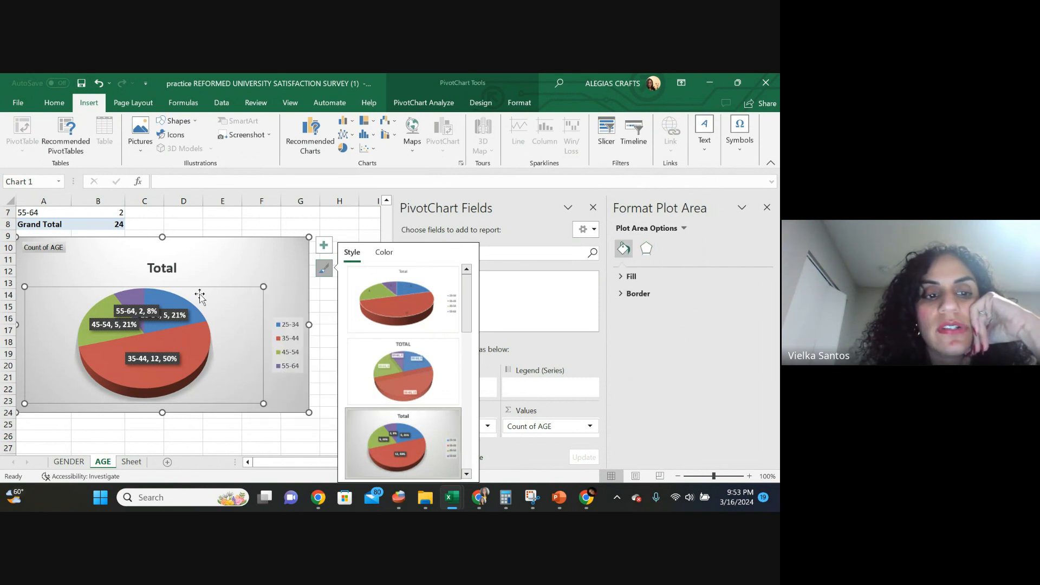
Try moving the overlapping slice labels off the pie, and undo the gray gradient chart style.
{"action": "left_click", "coordinate": [205, 269]}
{"action": "left_click_drag", "start_coordinate": [127, 305], "coordinate": [85, 283]}
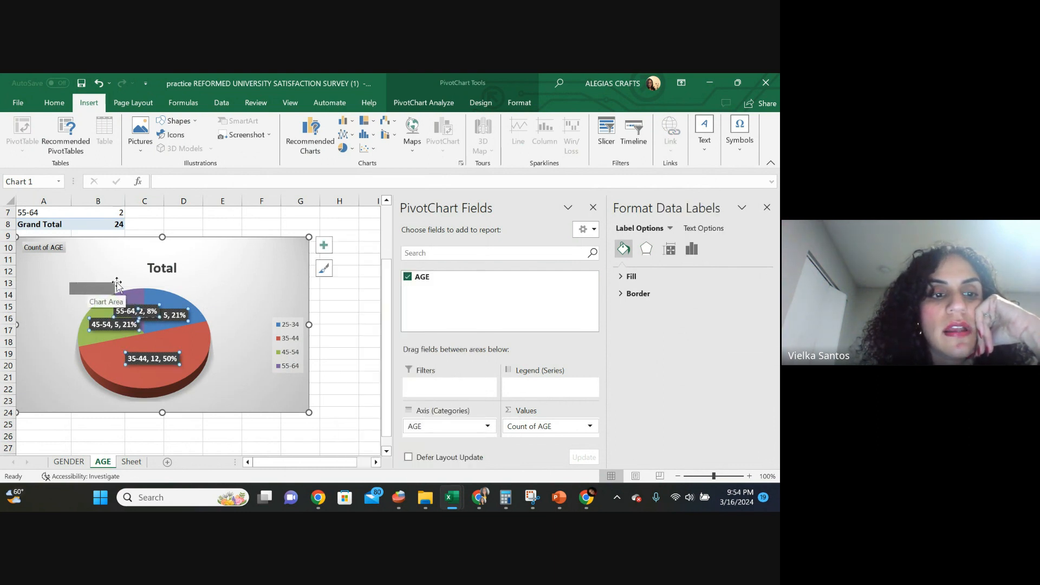
{"action": "left_click", "coordinate": [110, 256]}
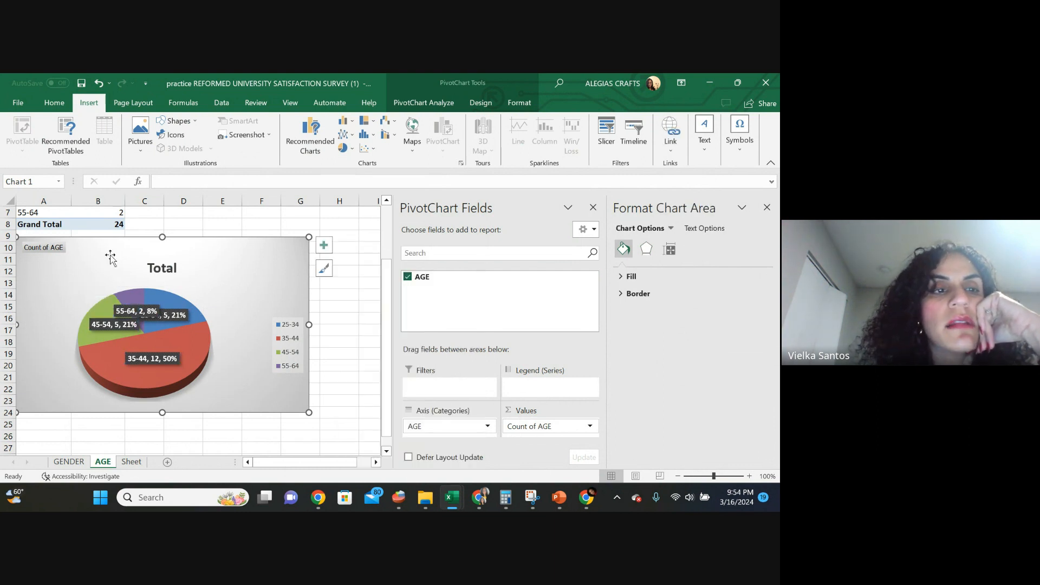
{"action": "left_click", "coordinate": [99, 83]}
{"action": "left_click", "coordinate": [262, 348]}
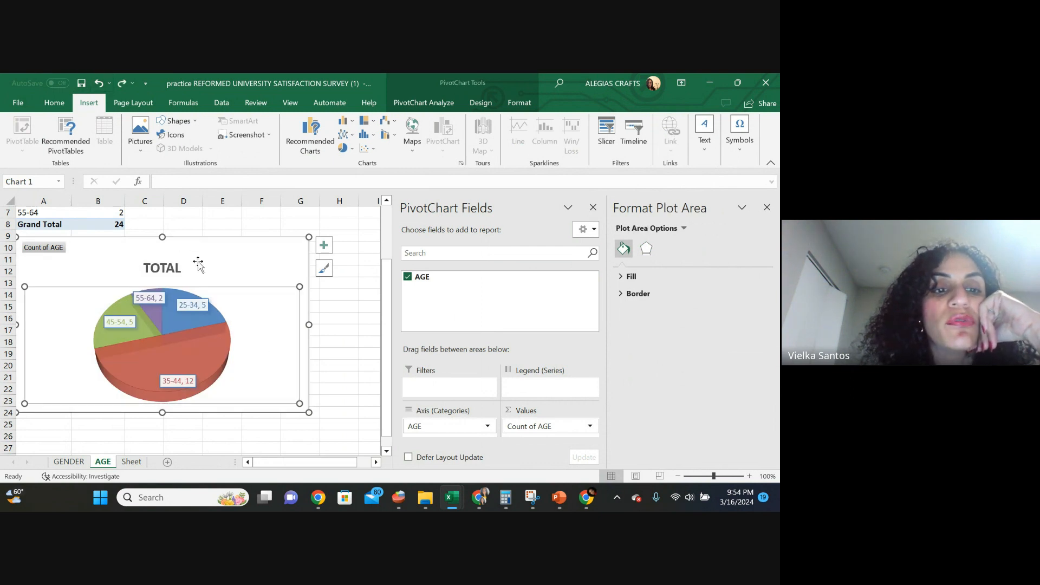
Replace the age pie chart's title with "AGE OF THE STUDENT" and deselect the chart to review it with its PivotTable.
{"action": "left_click", "coordinate": [170, 270]}
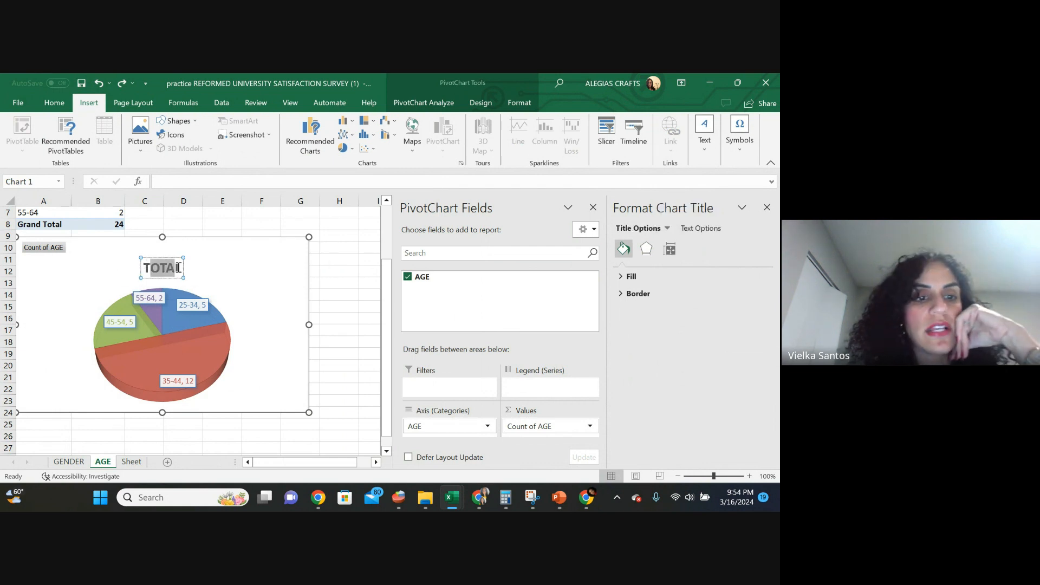
{"action": "type", "text": "AGE"}
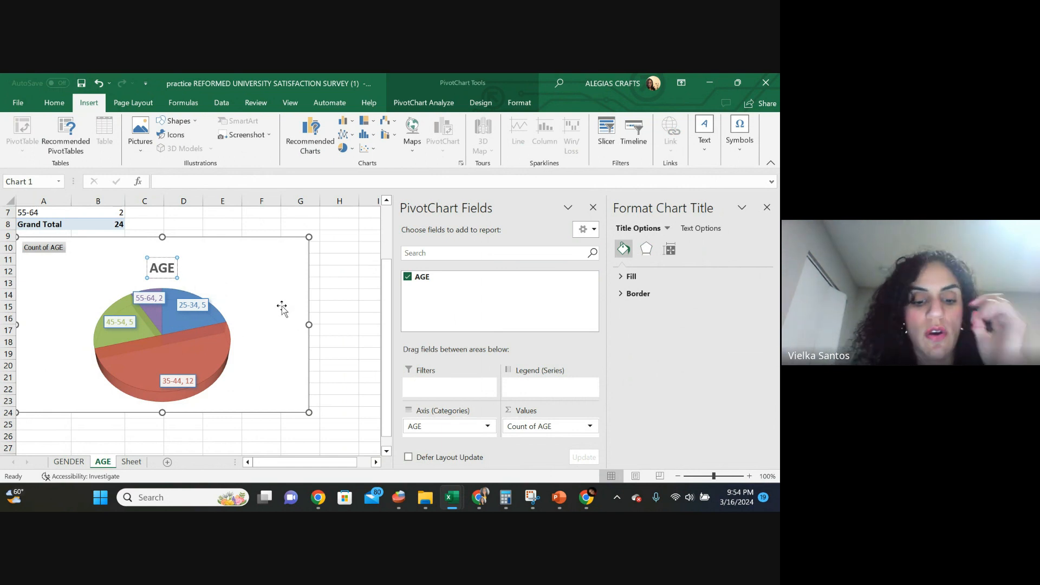
{"action": "type", "text": " OF"}
{"action": "type", "text": " THE S"}
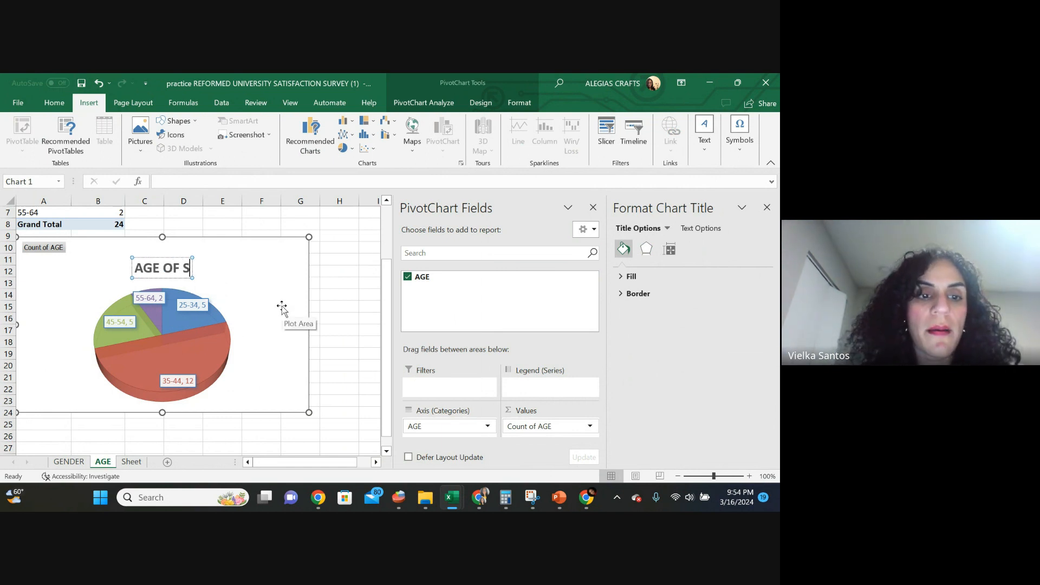
{"action": "type", "text": "TUDENT"}
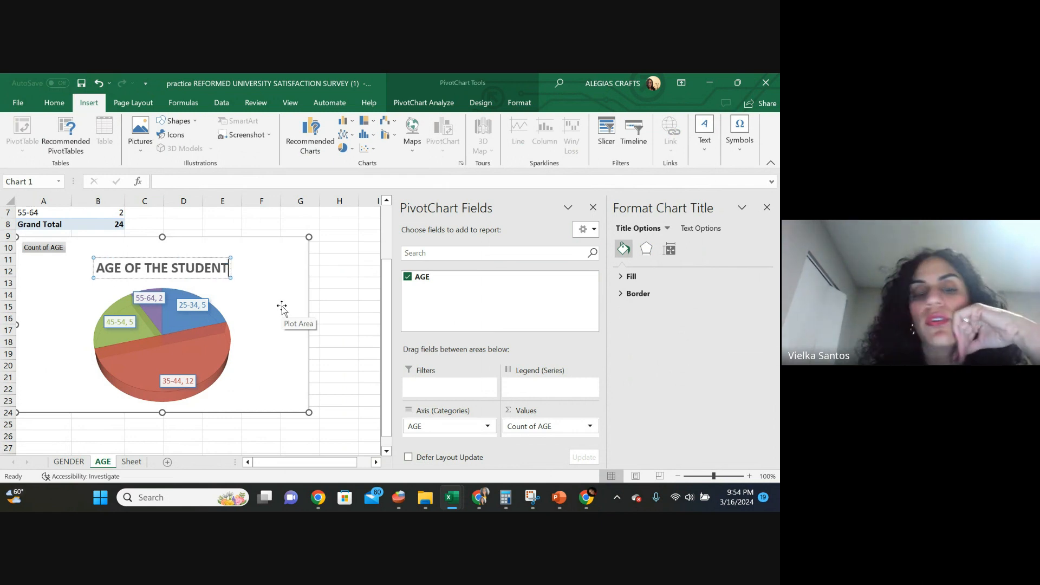
{"action": "left_click", "coordinate": [333, 381]}
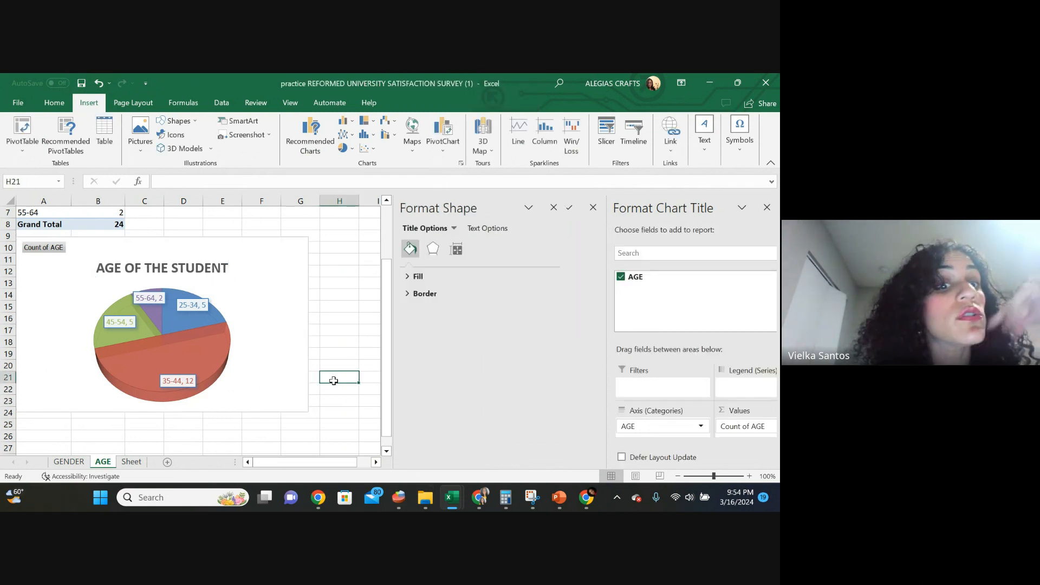
{"action": "scroll", "coordinate": [260, 320], "scroll_direction": "up", "scroll_amount": 2}
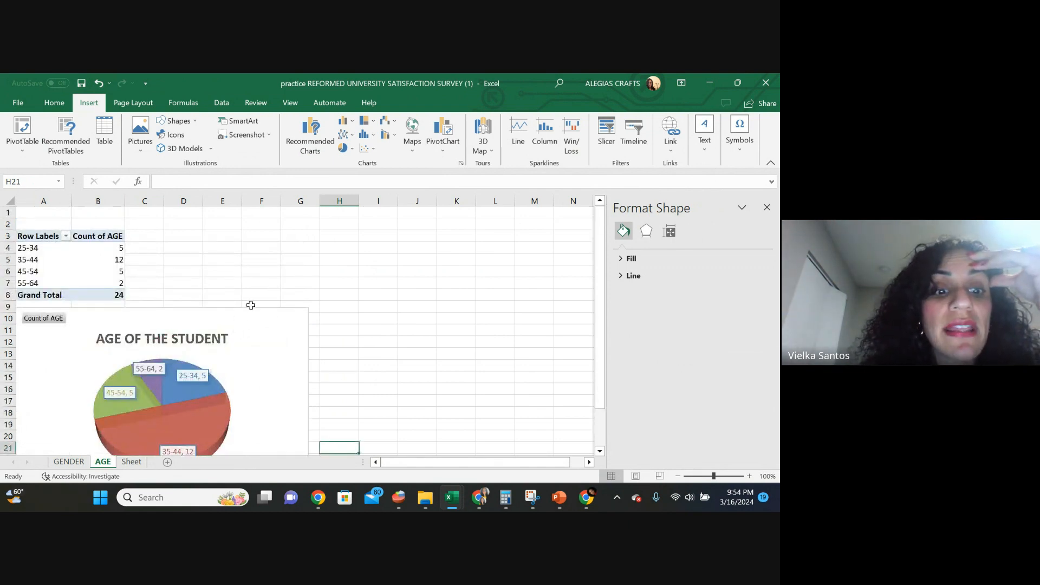
{"action": "scroll", "coordinate": [251, 306], "scroll_direction": "down", "scroll_amount": 1}
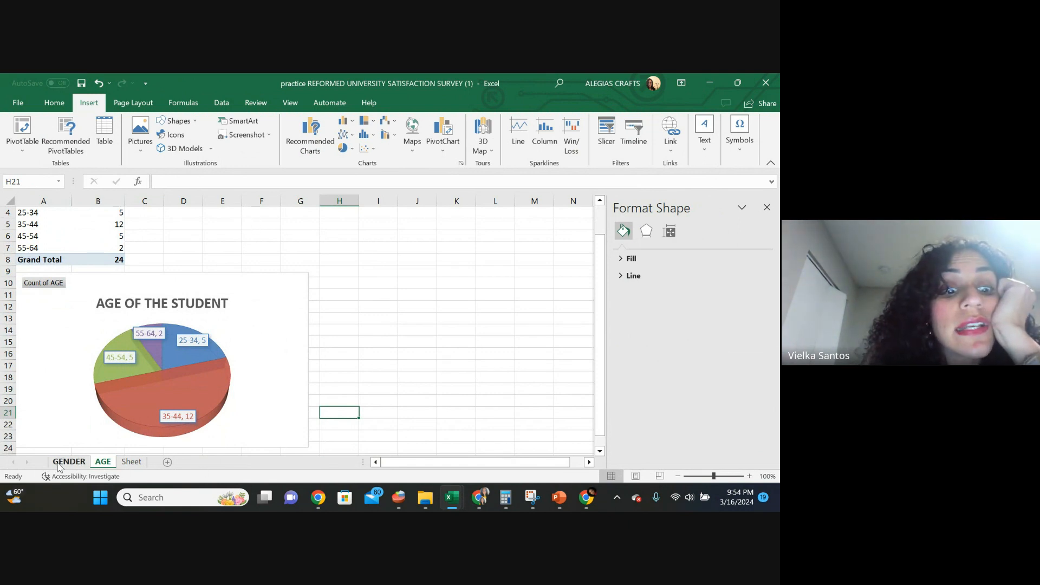
Widen the PROGRAM column on the survey data sheet so the program names are easier to read.
{"action": "left_click", "coordinate": [131, 462]}
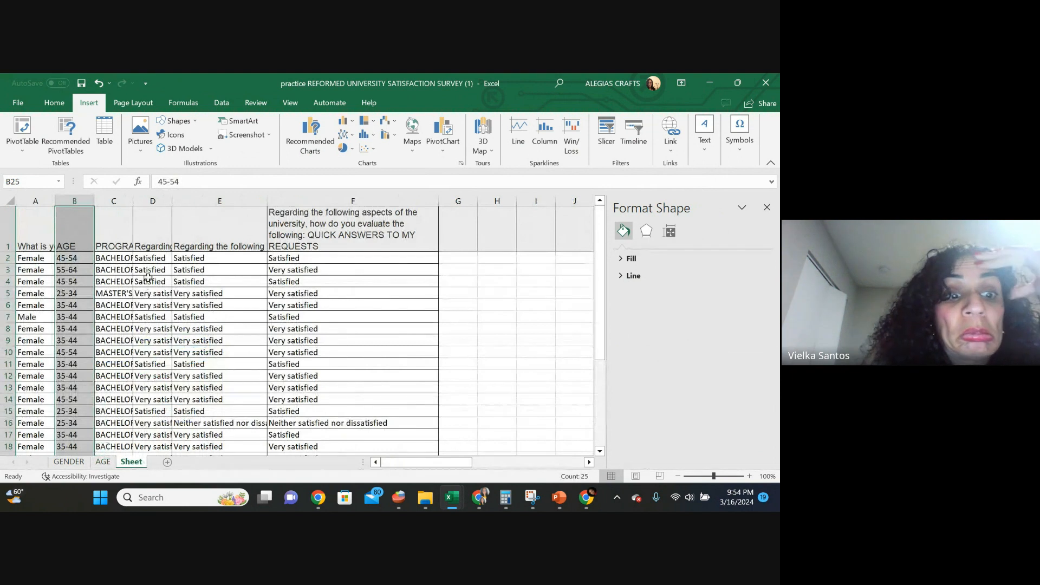
{"action": "scroll", "coordinate": [148, 277], "scroll_direction": "down", "scroll_amount": 4}
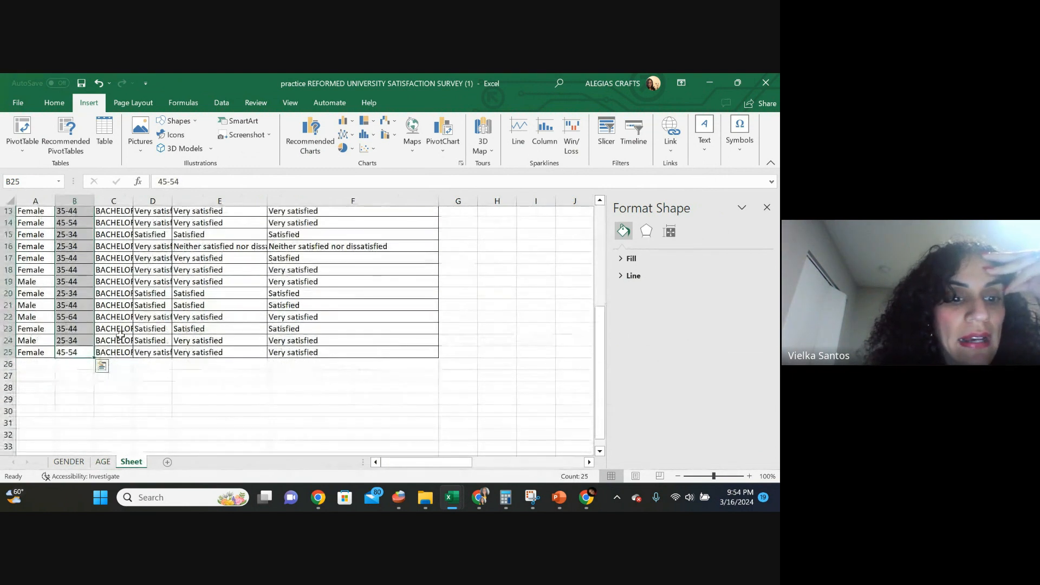
{"action": "scroll", "coordinate": [120, 334], "scroll_direction": "up", "scroll_amount": 4}
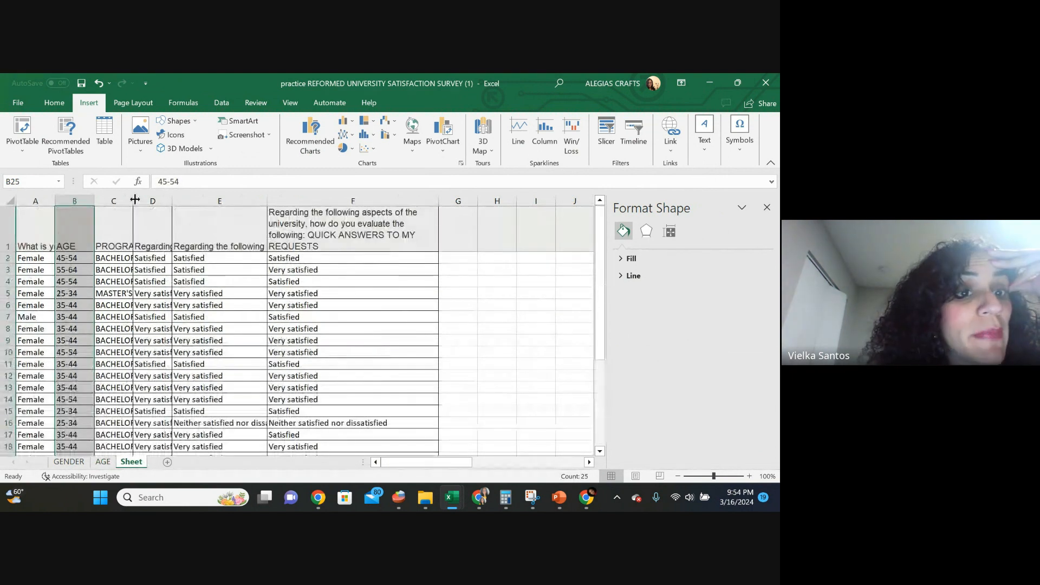
{"action": "left_click_drag", "start_coordinate": [135, 200], "coordinate": [183, 202]}
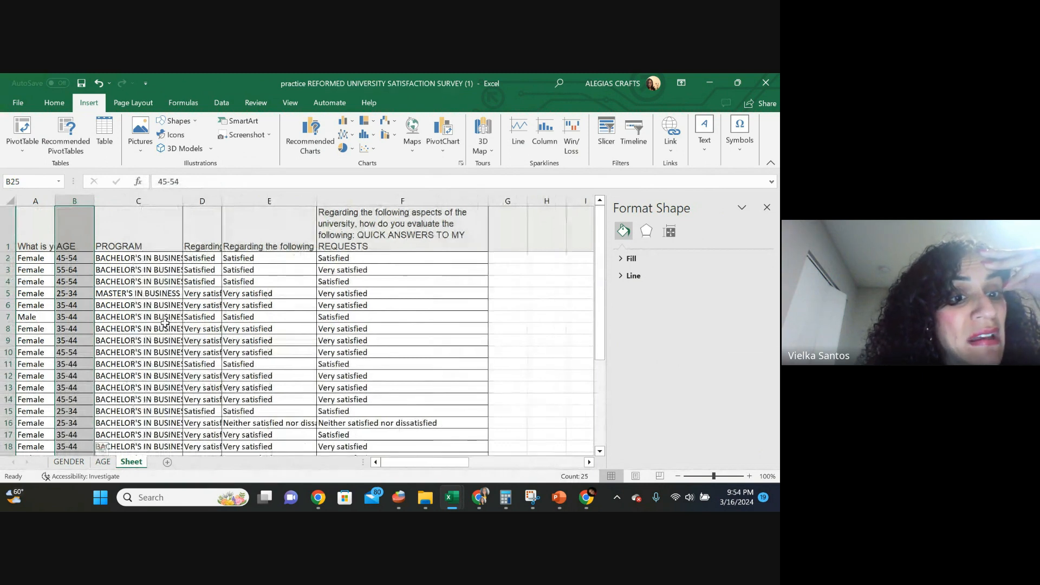
Create a PivotTable on a new worksheet from the PROGRAM data in C1:C25, with PROGRAM as rows and its count as values.
{"action": "scroll", "coordinate": [171, 352], "scroll_direction": "down", "scroll_amount": 2}
{"action": "left_click_drag", "start_coordinate": [143, 422], "coordinate": [126, 158]}
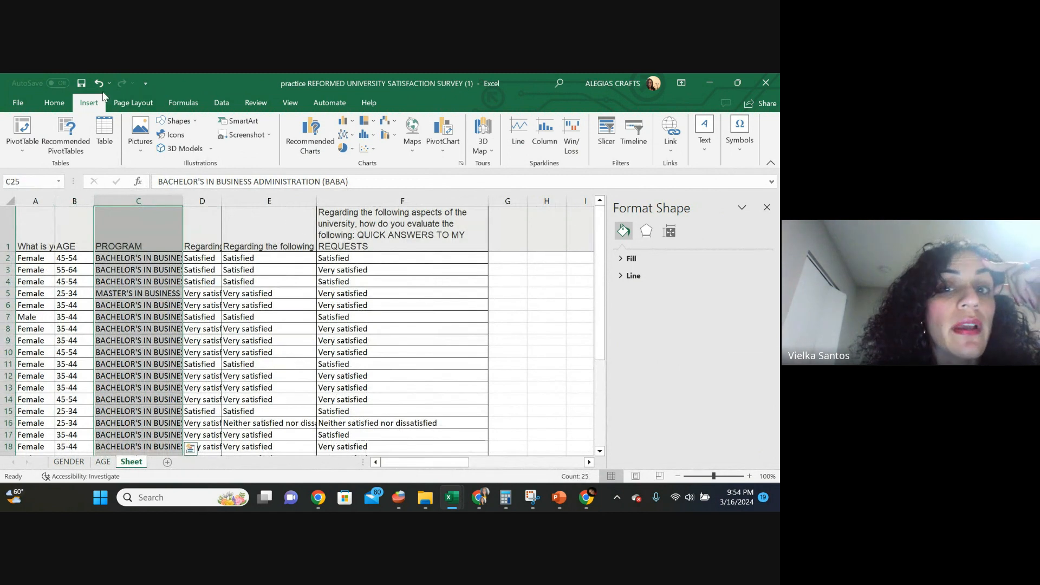
{"action": "left_click", "coordinate": [737, 82]}
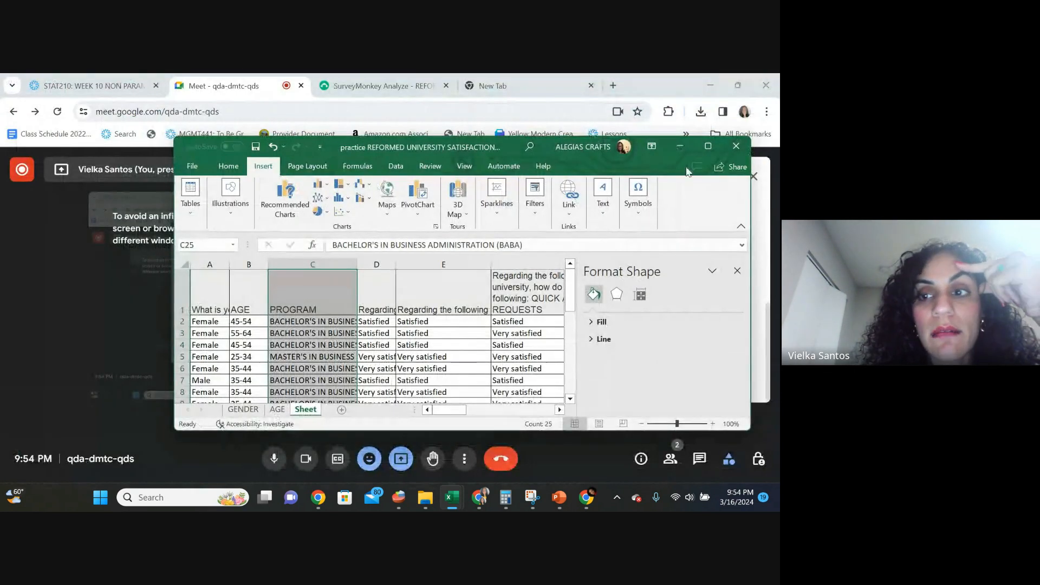
{"action": "left_click", "coordinate": [706, 147]}
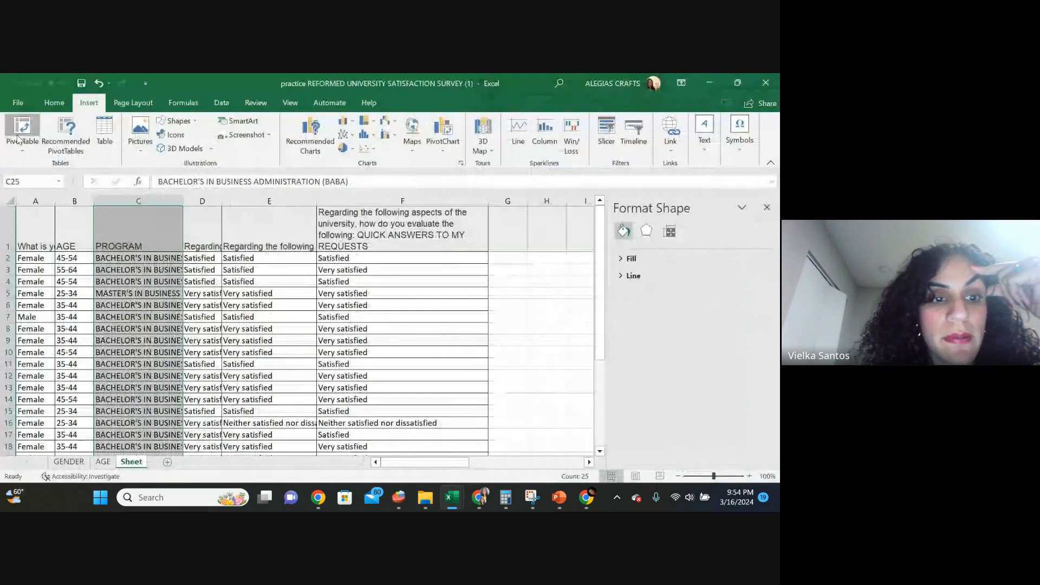
{"action": "left_click", "coordinate": [23, 130]}
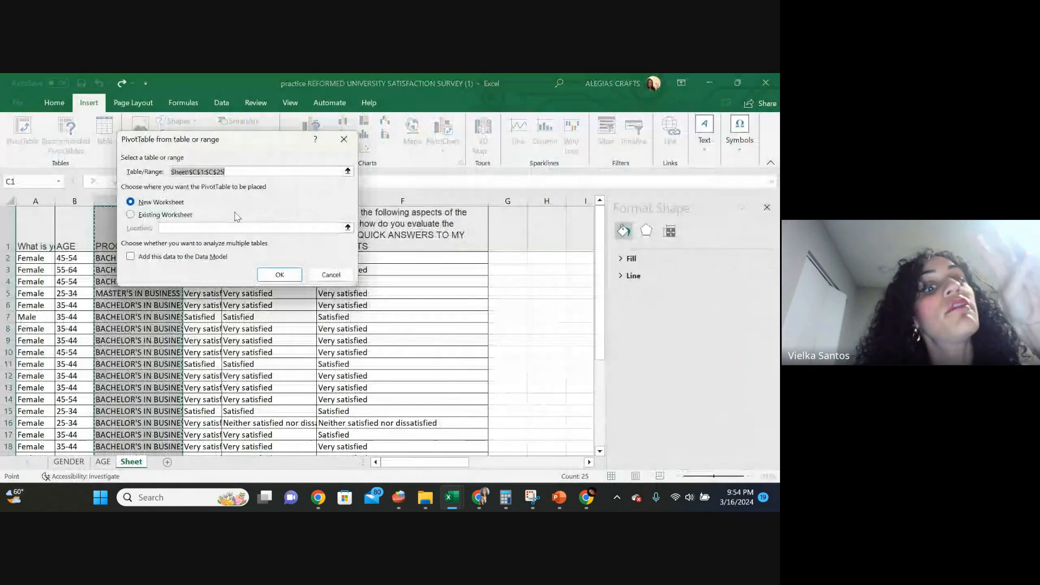
{"action": "left_click", "coordinate": [279, 275]}
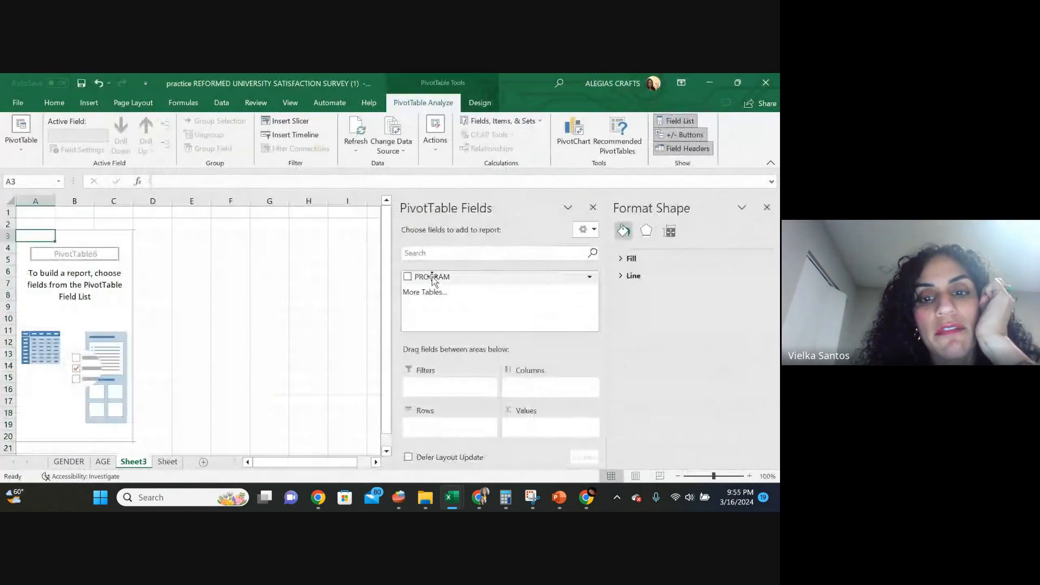
{"action": "left_click_drag", "start_coordinate": [431, 276], "coordinate": [444, 426]}
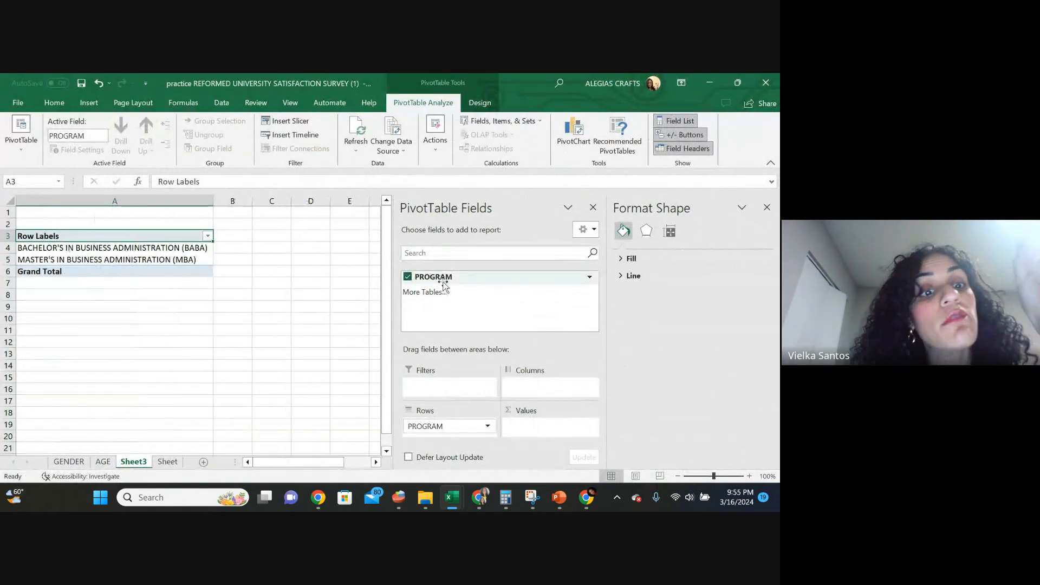
{"action": "left_click_drag", "start_coordinate": [440, 282], "coordinate": [542, 431]}
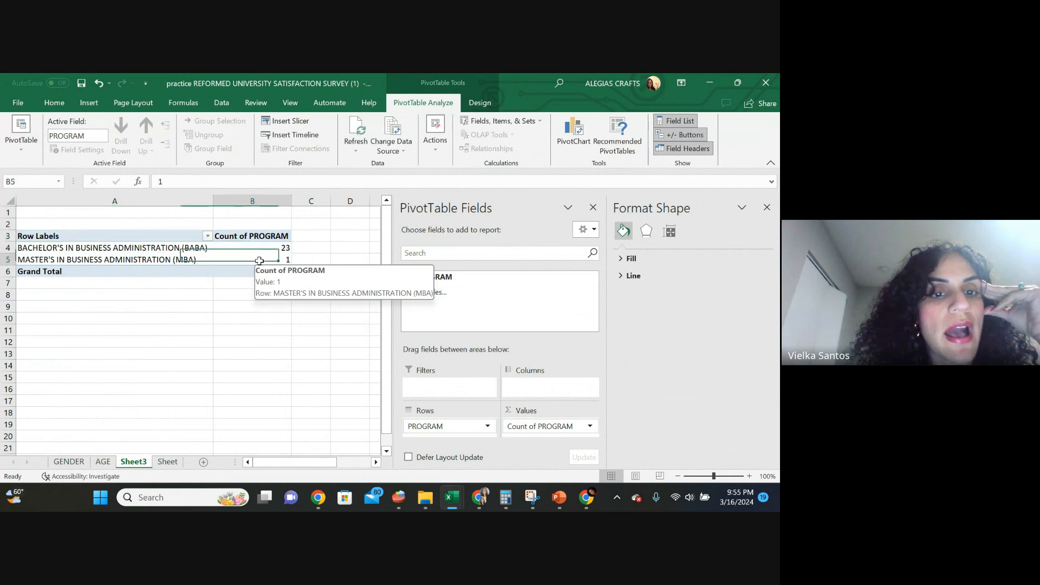
Insert a 3-D Pie chart from the program PivotTable and apply Style 3, the gray gradient with percentage labels.
{"action": "left_click_drag", "start_coordinate": [260, 260], "coordinate": [33, 238]}
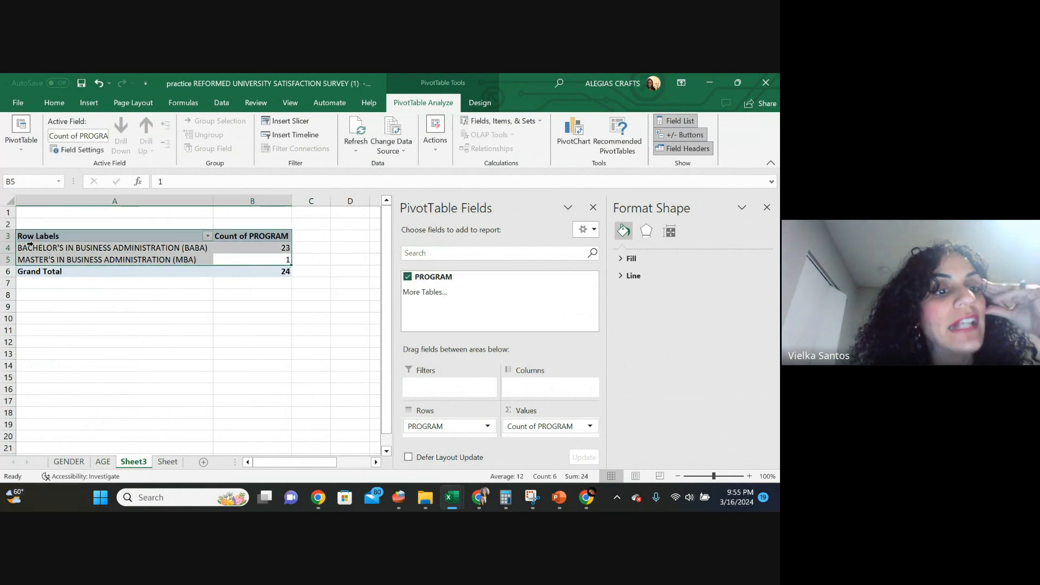
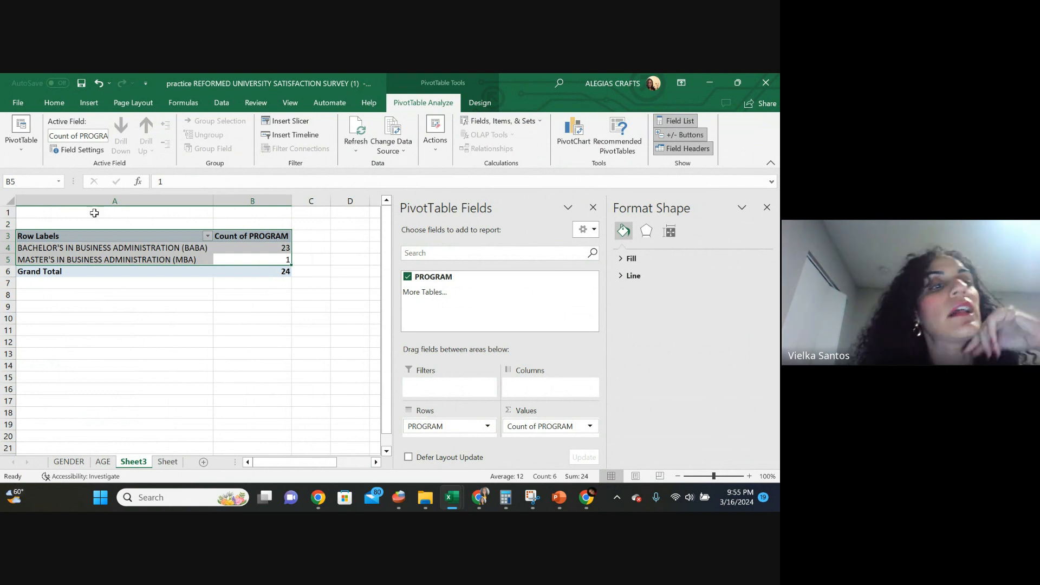
{"action": "left_click", "coordinate": [90, 103]}
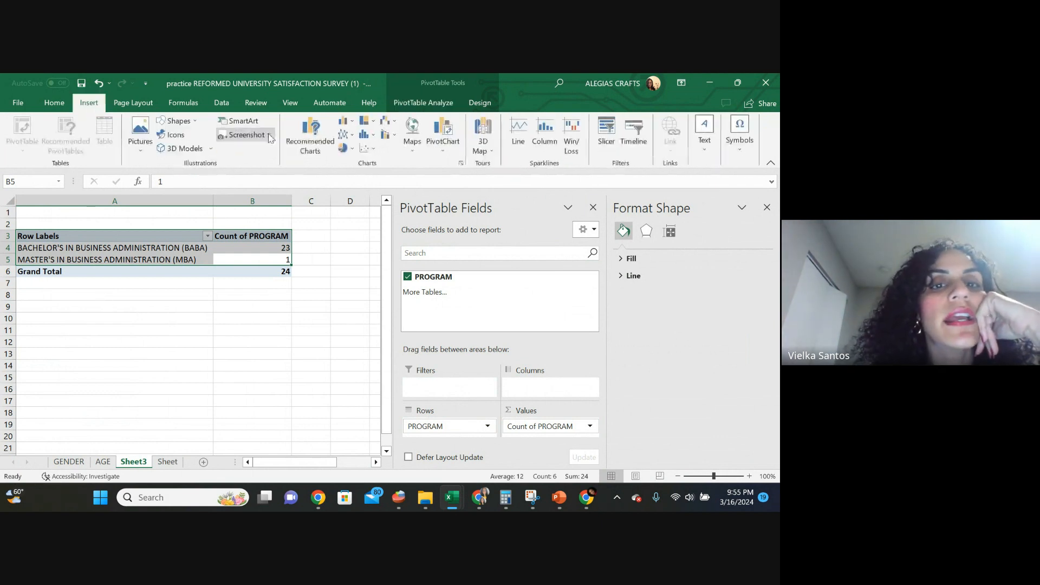
{"action": "left_click", "coordinate": [342, 151]}
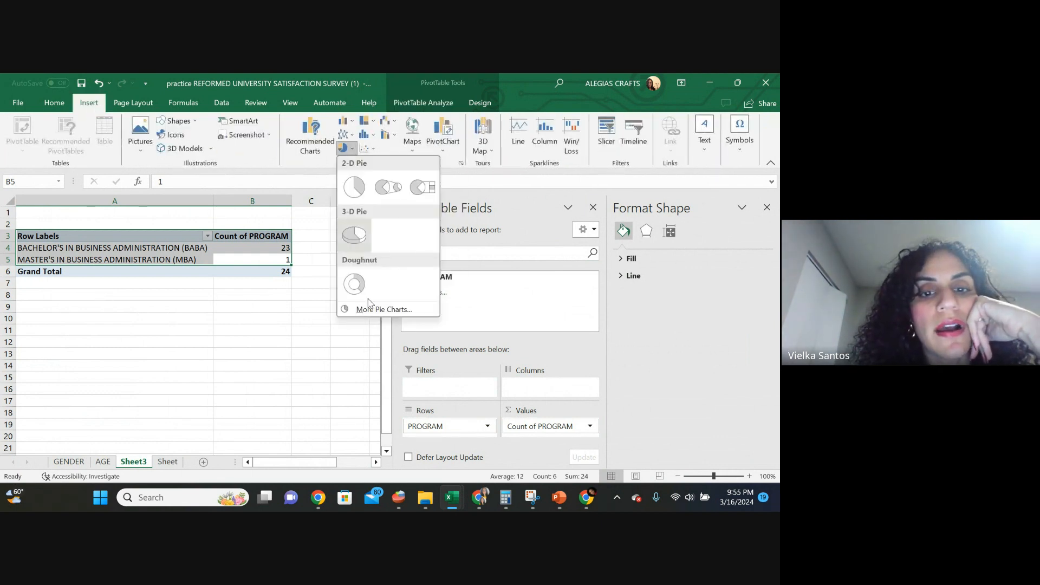
{"action": "left_click", "coordinate": [357, 242]}
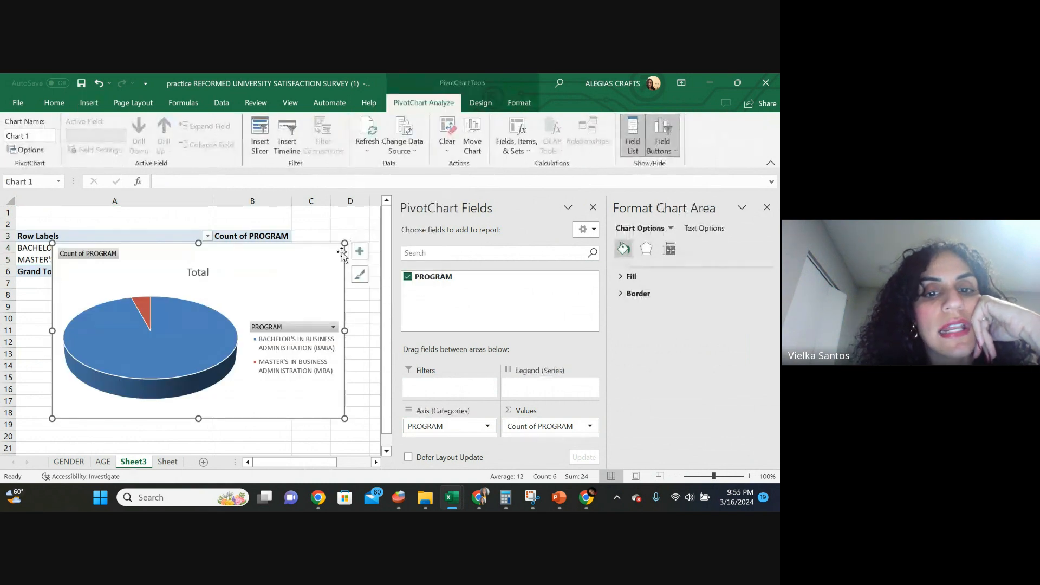
{"action": "left_click", "coordinate": [359, 275]}
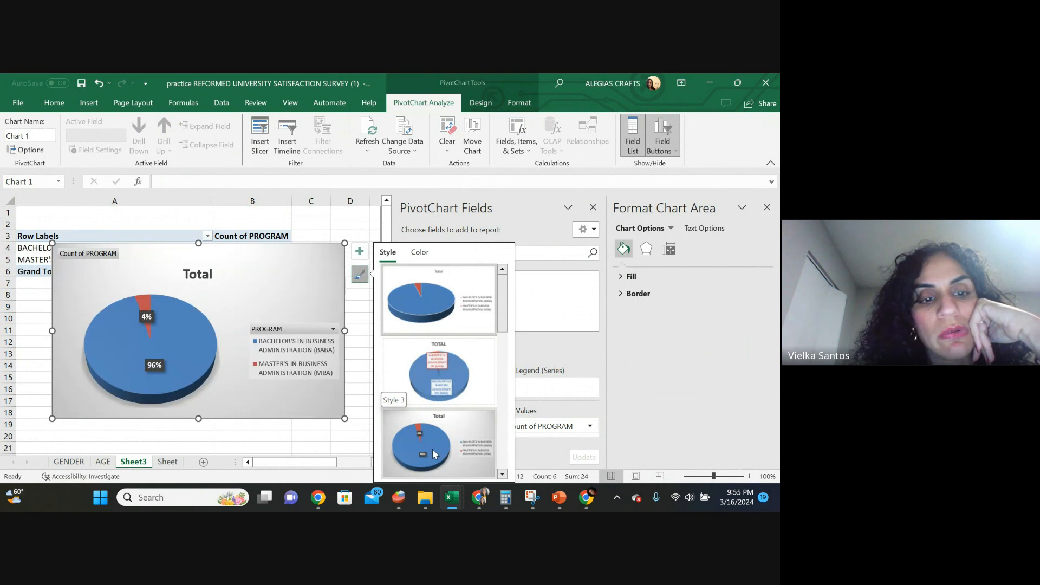
{"action": "left_click", "coordinate": [433, 449]}
Replace the program pie chart's title with "PROGRAM OF THE STUDENT".
{"action": "left_click", "coordinate": [196, 275]}
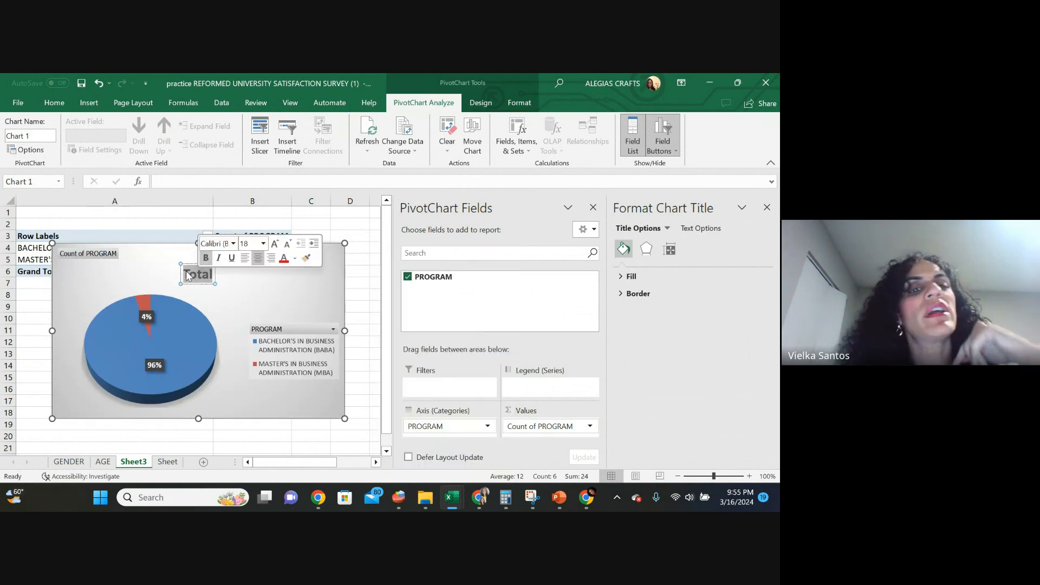
{"action": "type", "text": "PRO"}
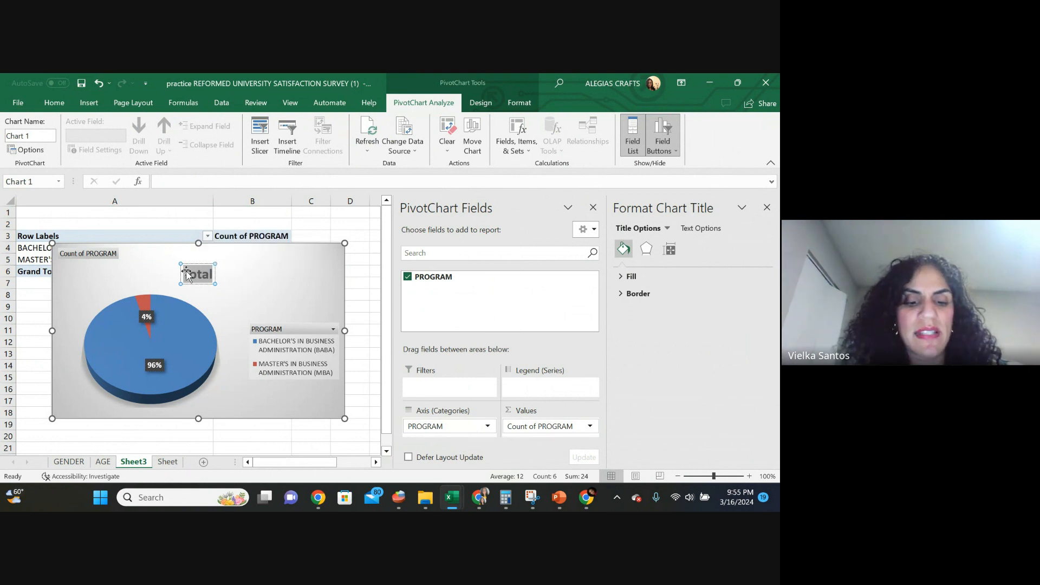
{"action": "type", "text": "GRAM"}
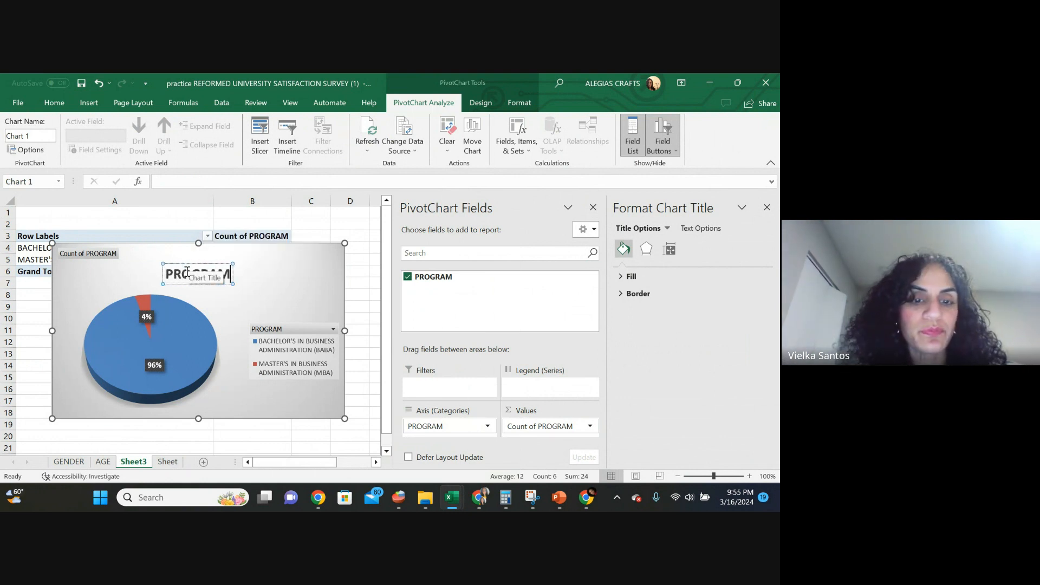
{"action": "type", "text": " OF THE"}
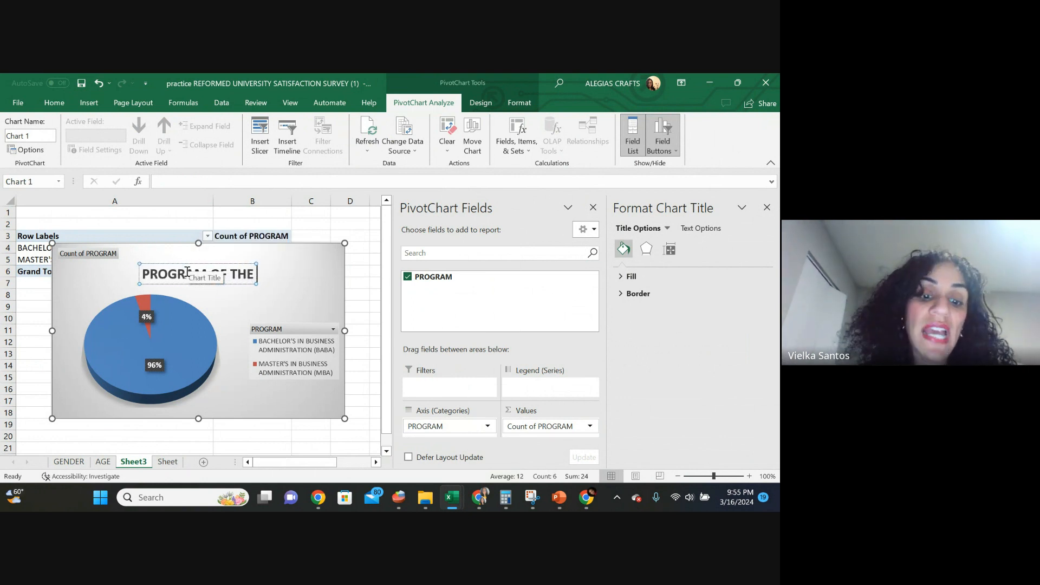
{"action": "type", "text": " STUDENT"}
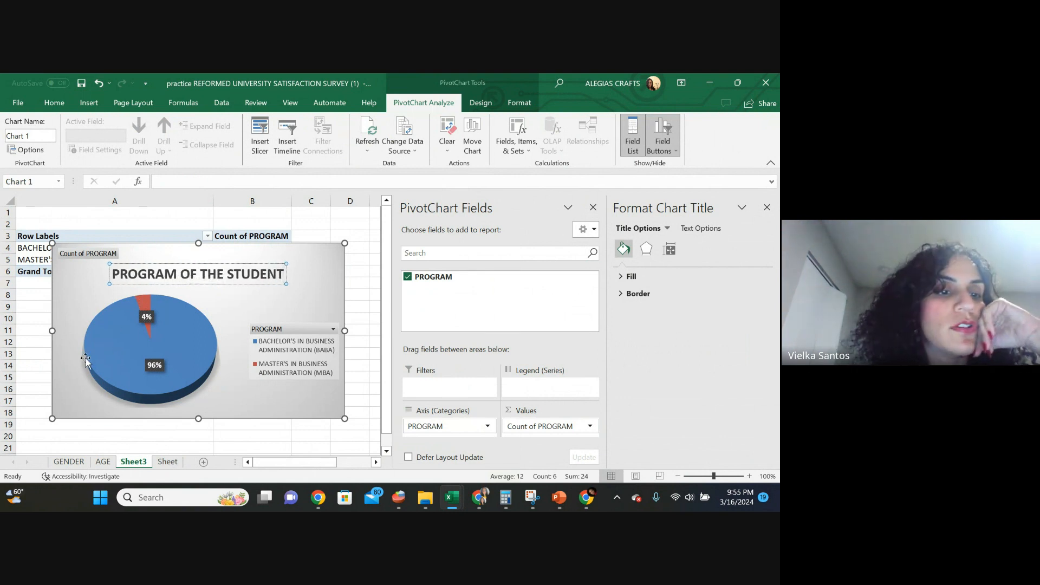
Shift the pie's plot area into the chart's lower-left corner and move the chart below the program PivotTable.
{"action": "left_click", "coordinate": [72, 390]}
{"action": "left_click_drag", "start_coordinate": [59, 400], "coordinate": [49, 409]}
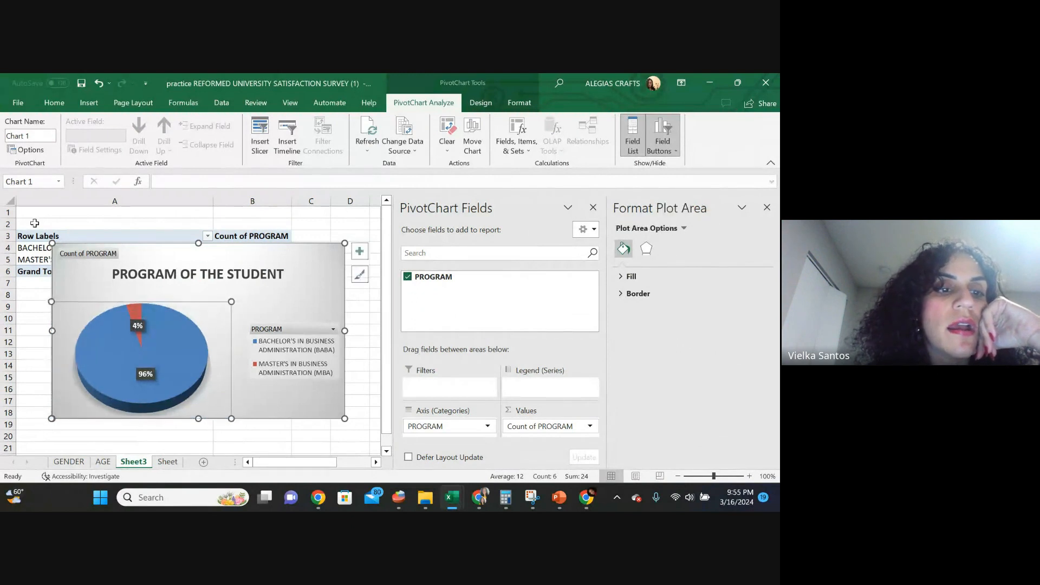
{"action": "left_click_drag", "start_coordinate": [69, 283], "coordinate": [46, 331]}
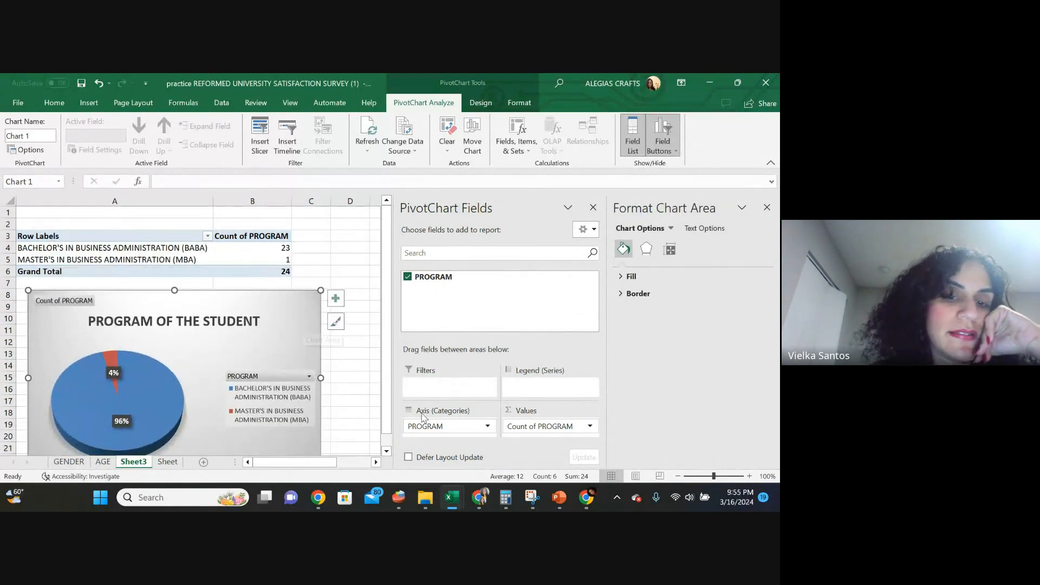
Rename the program PivotTable's worksheet as PROGRAMS.
{"action": "double_click", "coordinate": [131, 462]}
{"action": "type", "text": "PR"}
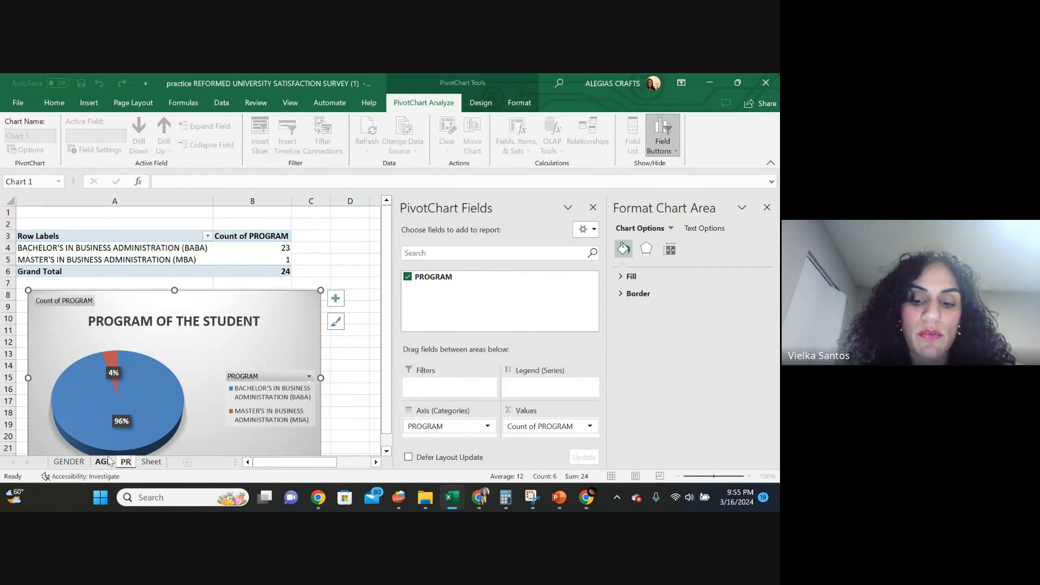
{"action": "type", "text": "GGRAMS"}
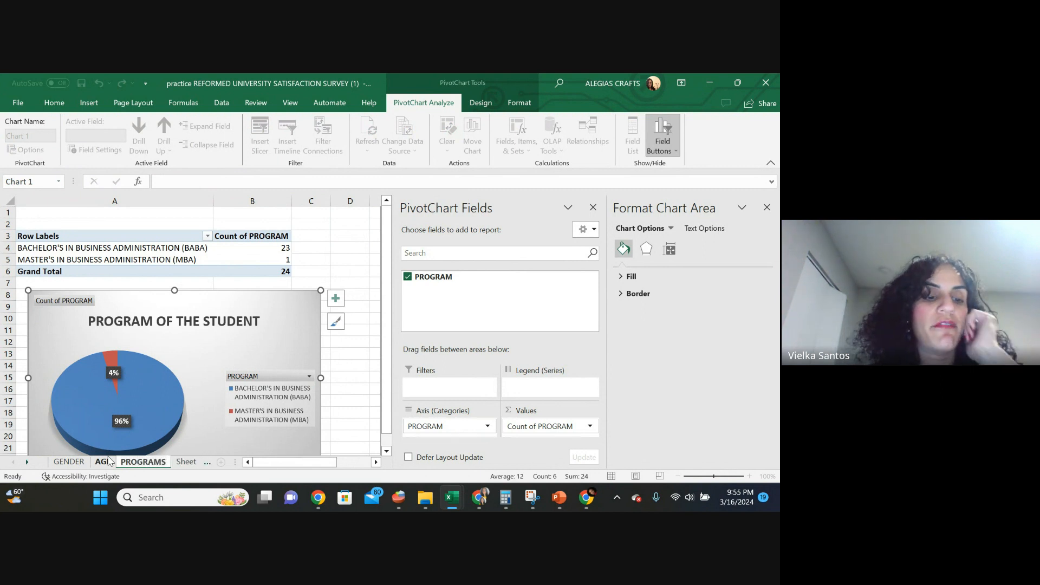
{"action": "key", "text": "Return"}
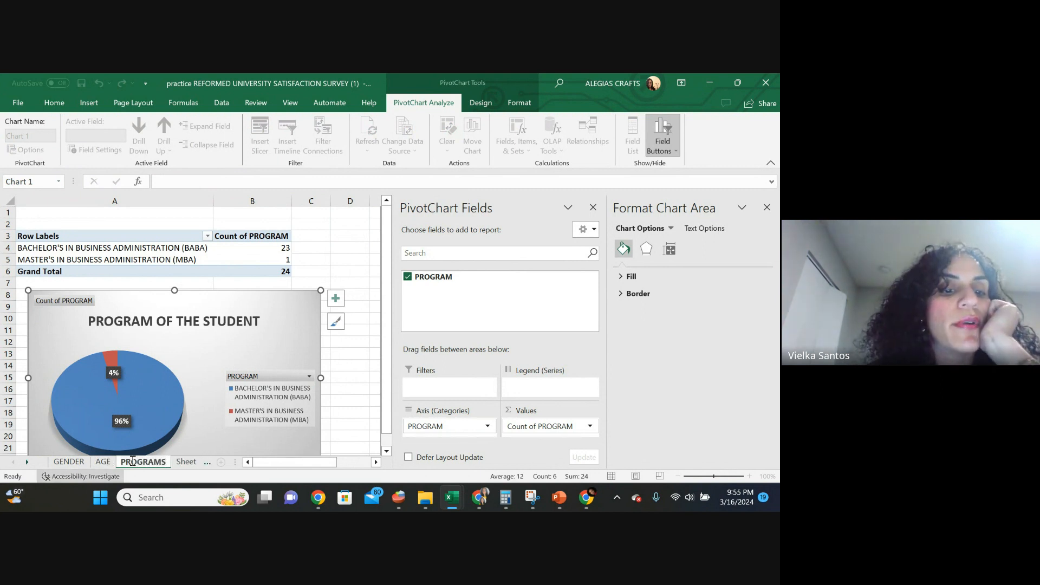
Return to the worksheet with the raw survey responses.
{"action": "left_click", "coordinate": [186, 461]}
{"action": "left_click", "coordinate": [177, 462]}
{"action": "left_click", "coordinate": [145, 462]}
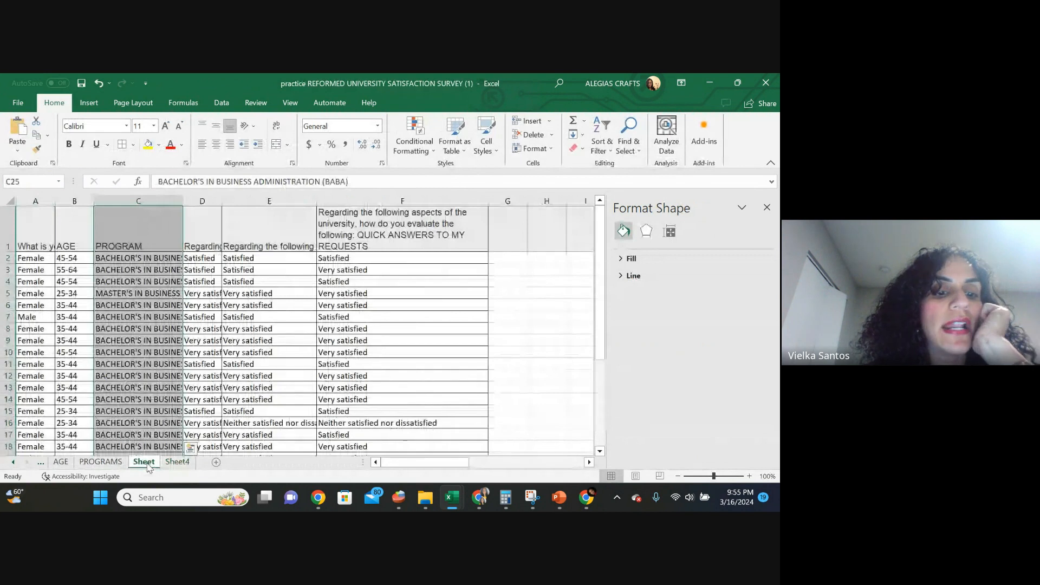
Rename the worksheet with the raw survey responses as DATA SET.
{"action": "double_click", "coordinate": [145, 462]}
{"action": "type", "text": "DATA"}
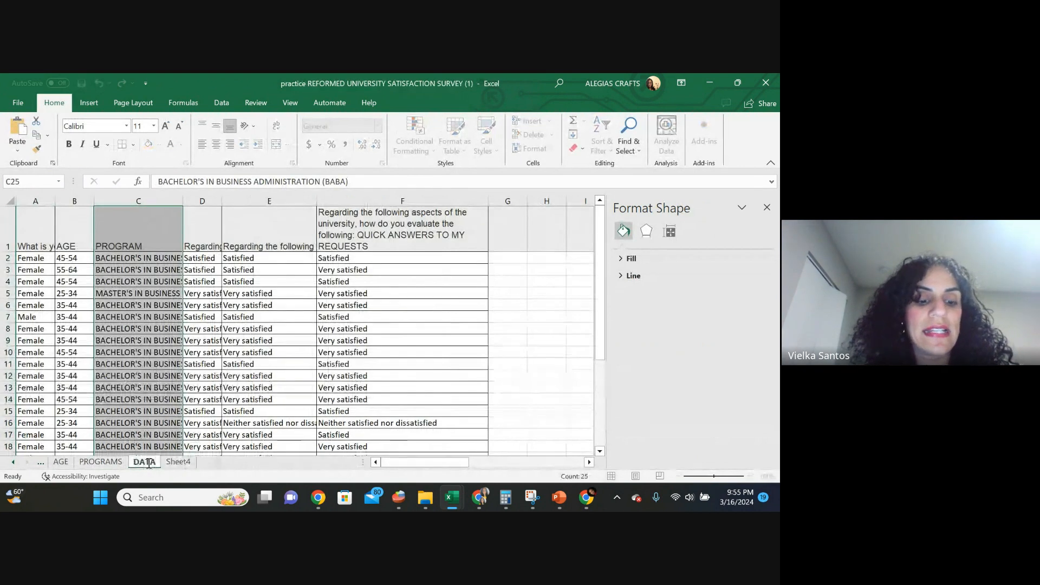
{"action": "type", "text": " SET"}
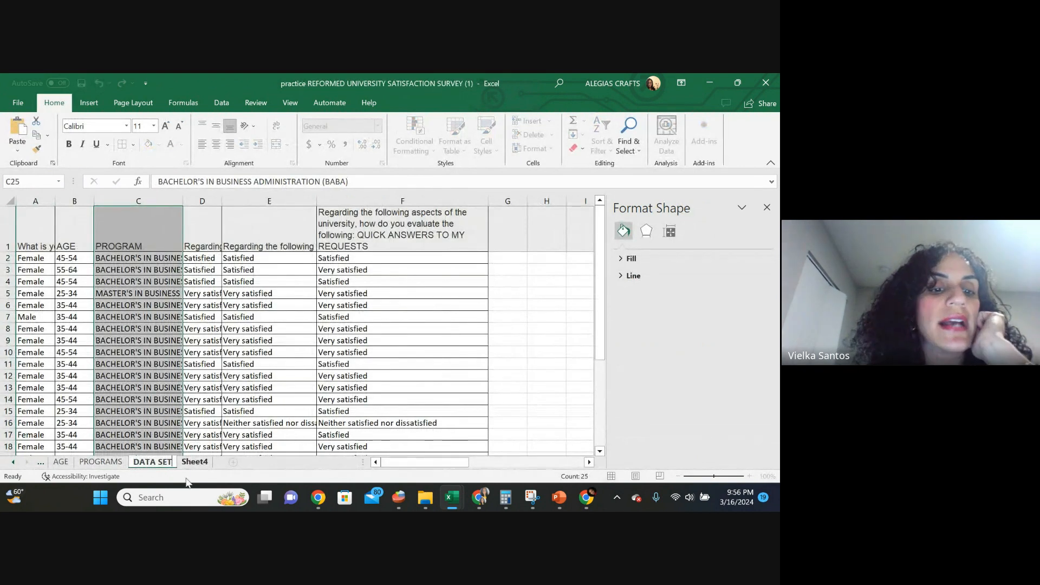
Delete the empty worksheet Sheet4.
{"action": "left_click", "coordinate": [196, 461]}
{"action": "right_click", "coordinate": [194, 462]}
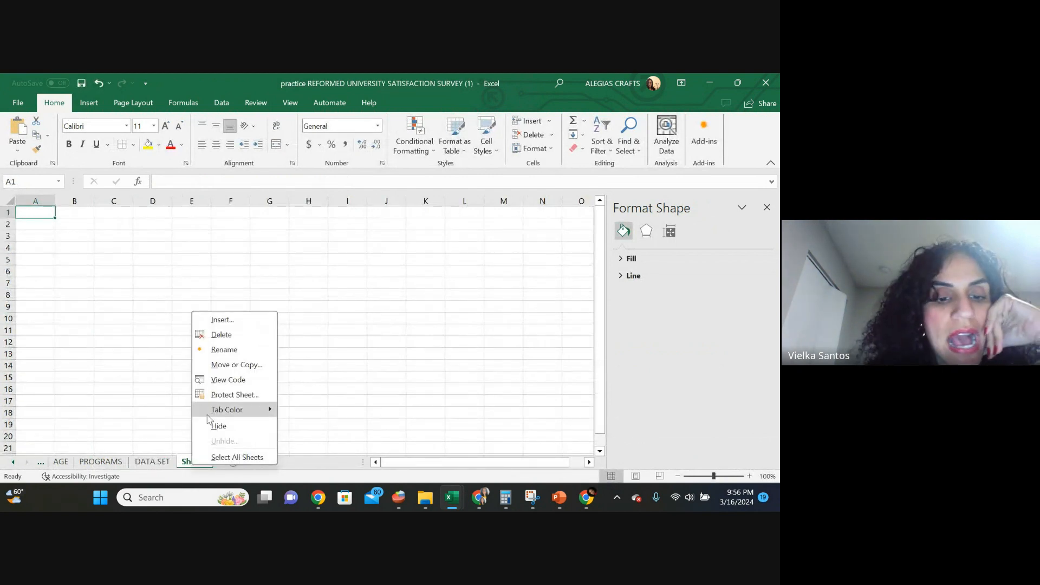
{"action": "left_click", "coordinate": [272, 336]}
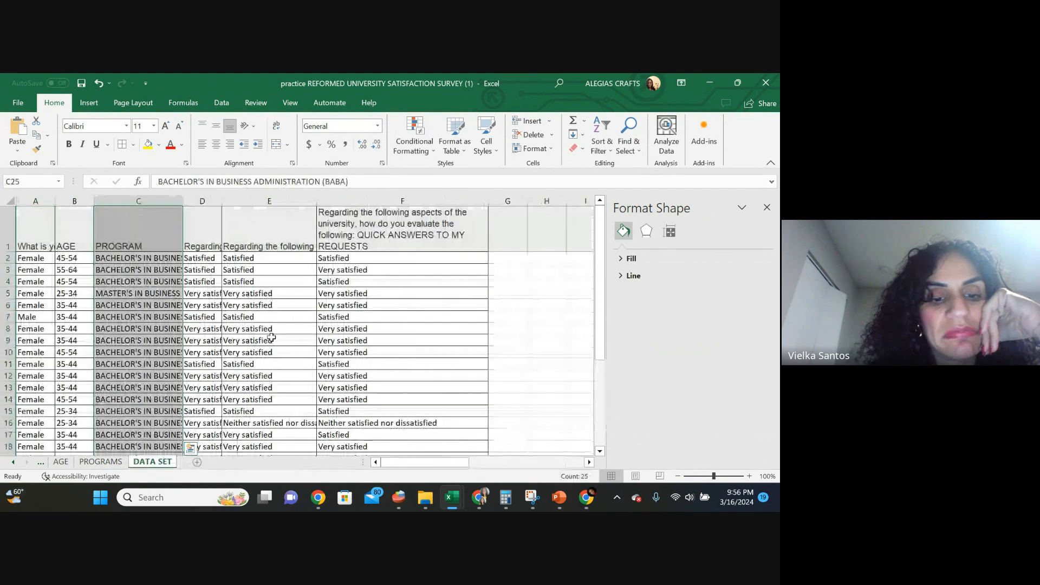
Widen column D slightly and create a PivotTable from its responses in D1:D25 on a new worksheet.
{"action": "left_click", "coordinate": [213, 362]}
{"action": "left_click_drag", "start_coordinate": [226, 198], "coordinate": [249, 216]}
{"action": "left_click", "coordinate": [230, 203]}
{"action": "scroll", "coordinate": [241, 376], "scroll_direction": "down", "scroll_amount": 5}
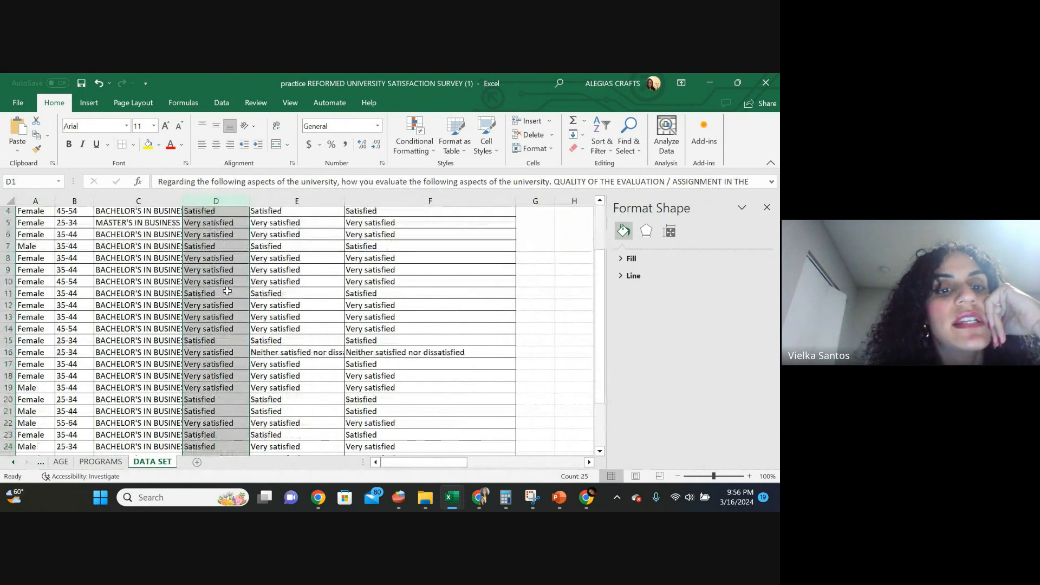
{"action": "left_click", "coordinate": [241, 376]}
{"action": "left_click_drag", "start_coordinate": [214, 316], "coordinate": [201, 199]}
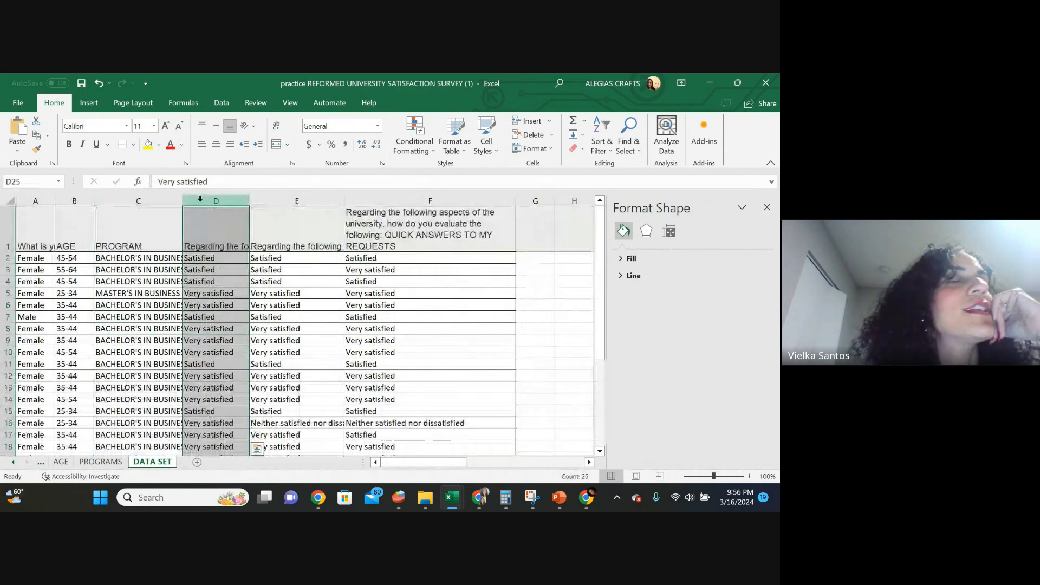
{"action": "left_click", "coordinate": [86, 104]}
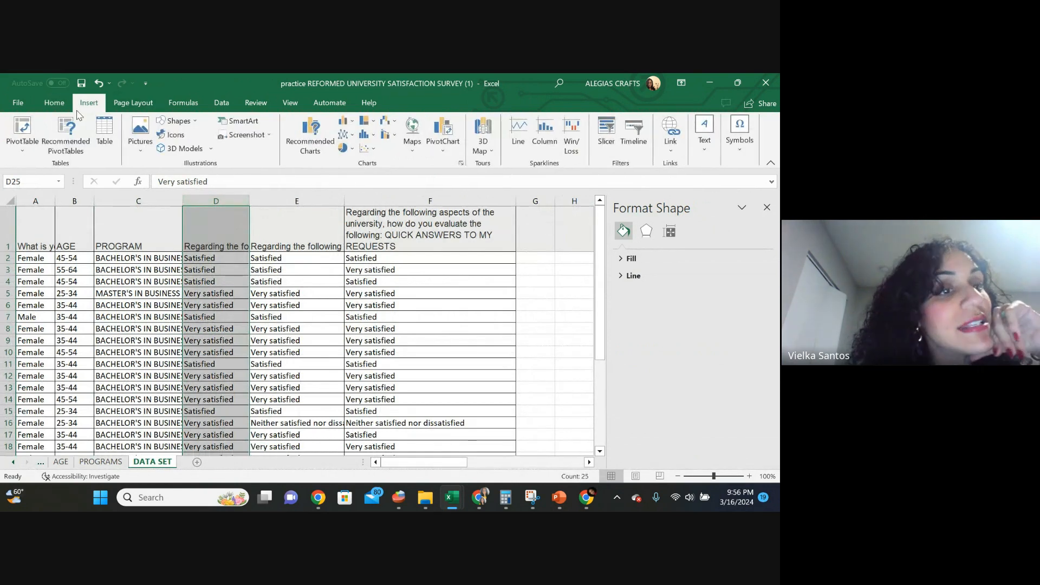
{"action": "left_click", "coordinate": [22, 132]}
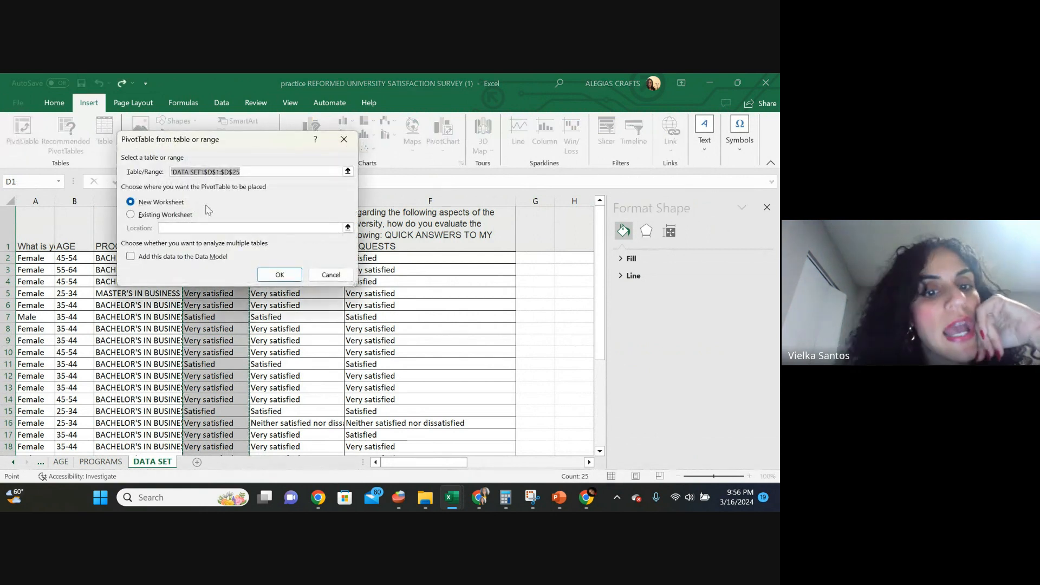
{"action": "left_click", "coordinate": [279, 274]}
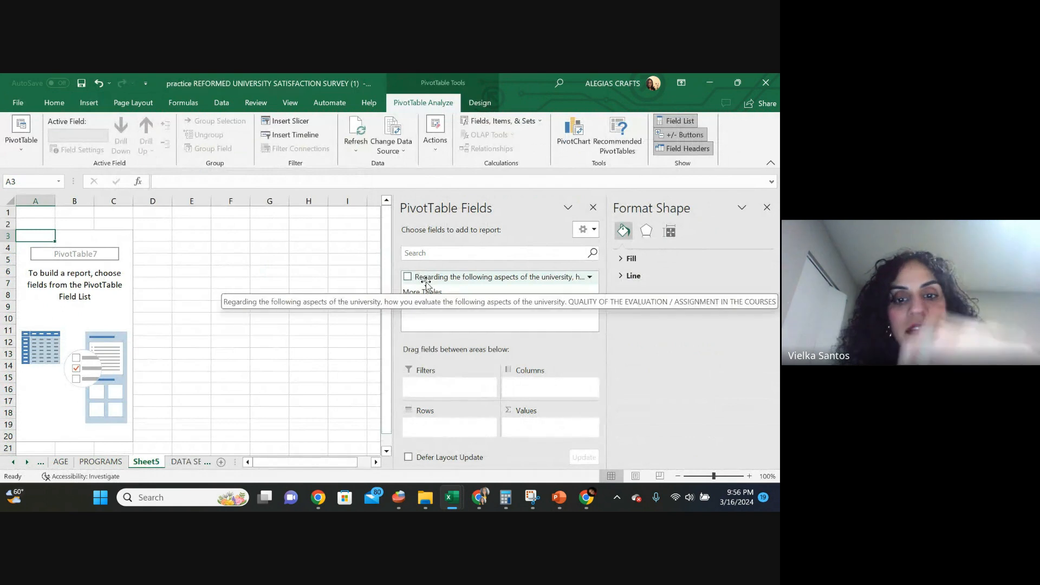
Lay out the PivotTable with the quality of evaluation/assignment question as both rows and counted values.
{"action": "left_click_drag", "start_coordinate": [426, 277], "coordinate": [451, 428]}
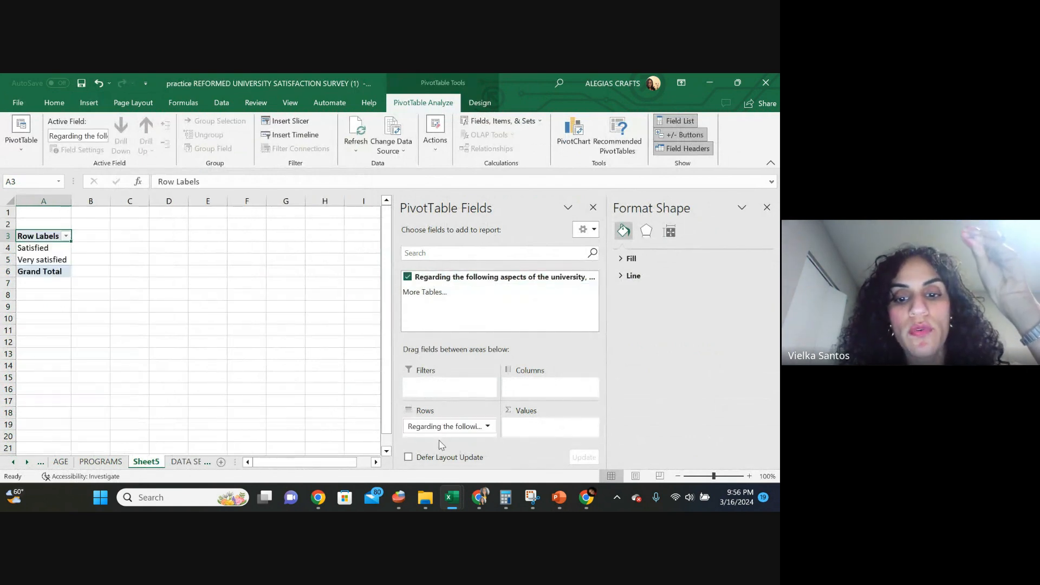
{"action": "left_click_drag", "start_coordinate": [459, 283], "coordinate": [532, 423]}
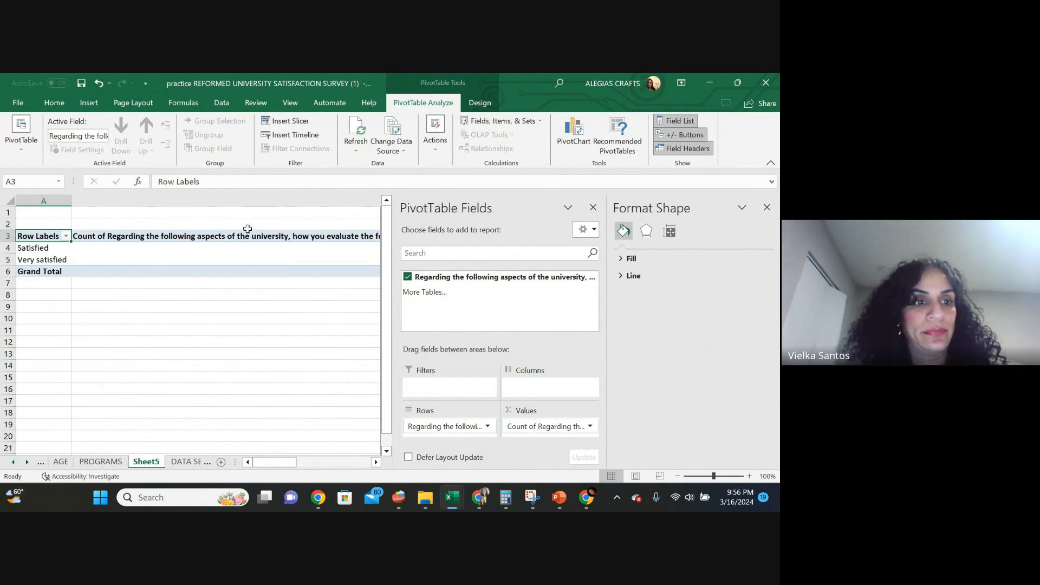
{"action": "left_click_drag", "start_coordinate": [273, 462], "coordinate": [222, 440]}
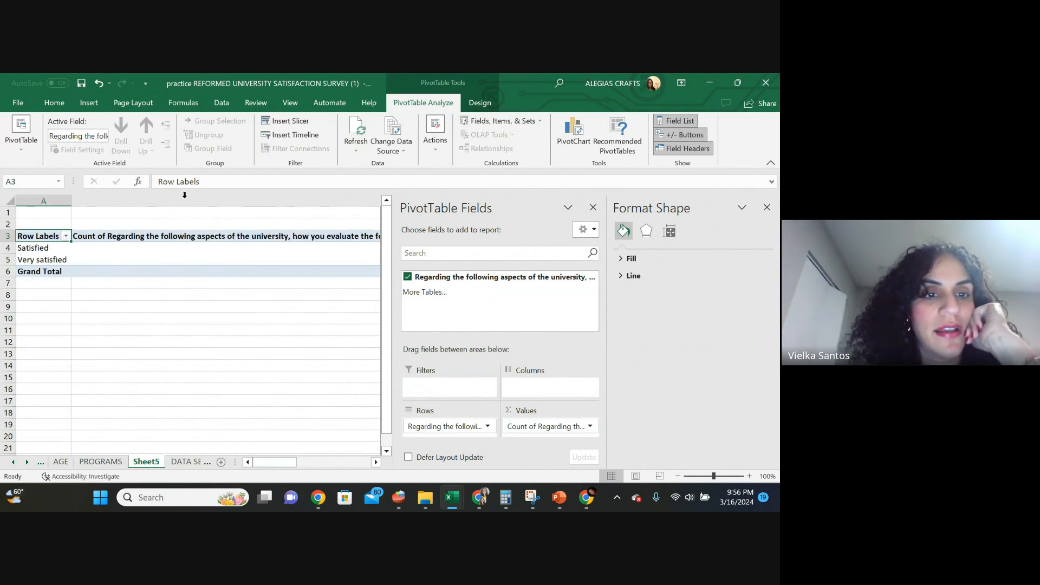
Turn on text wrapping for the PivotTable's count header in cell B3.
{"action": "left_click", "coordinate": [177, 230]}
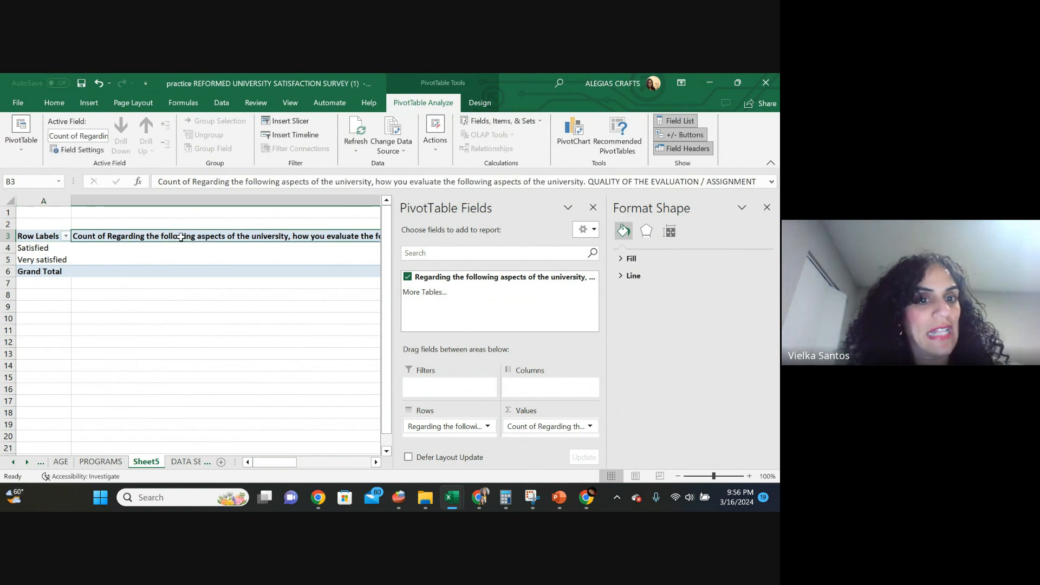
{"action": "right_click", "coordinate": [180, 241]}
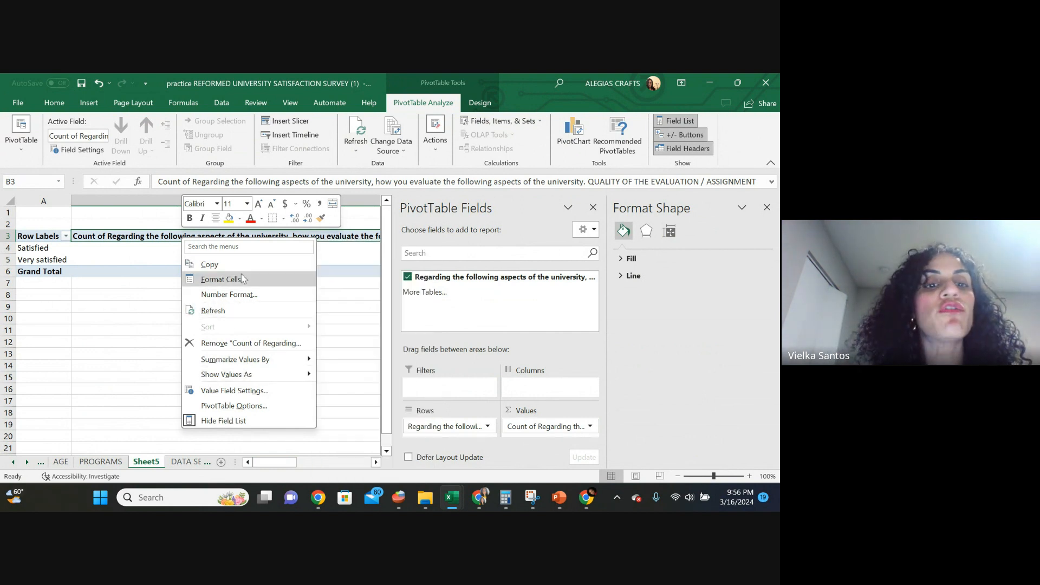
{"action": "left_click", "coordinate": [223, 279]}
{"action": "left_click", "coordinate": [107, 257]}
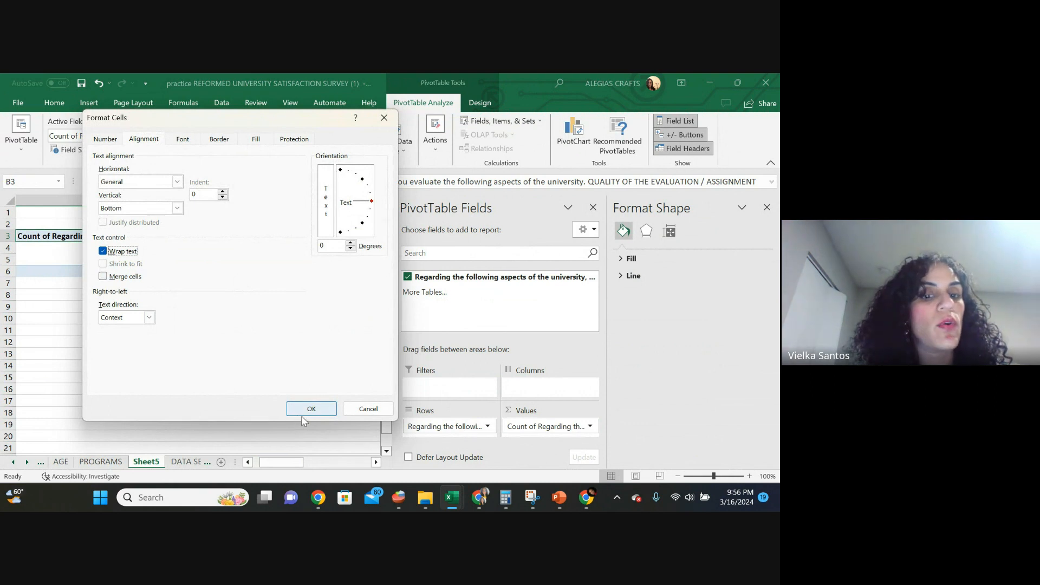
{"action": "left_click", "coordinate": [301, 415]}
Narrow column B so that the whole PivotTable fits in the worksheet view.
{"action": "left_click", "coordinate": [241, 332]}
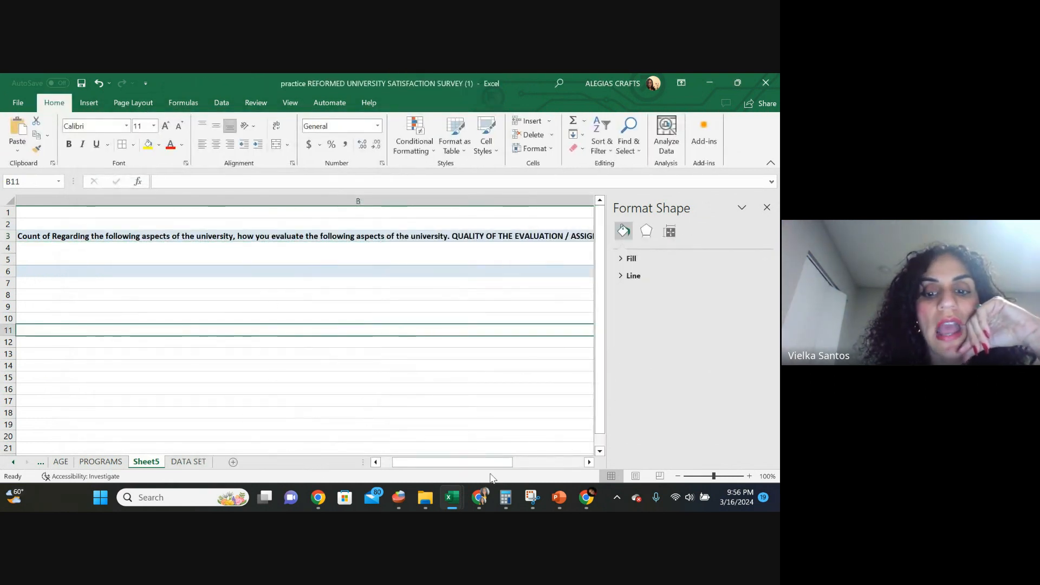
{"action": "left_click_drag", "start_coordinate": [488, 461], "coordinate": [580, 464]}
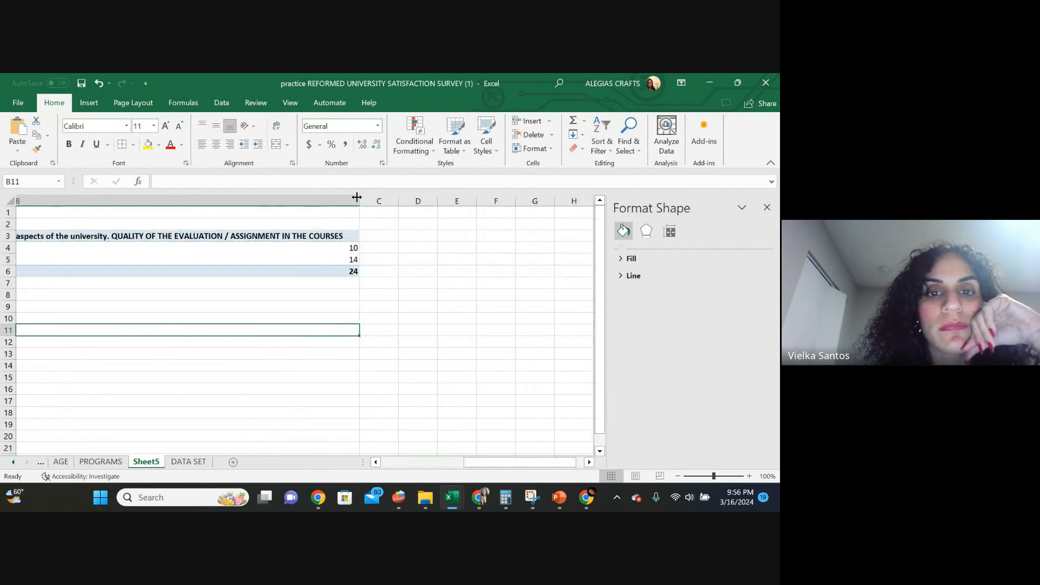
{"action": "left_click_drag", "start_coordinate": [349, 195], "coordinate": [156, 198]}
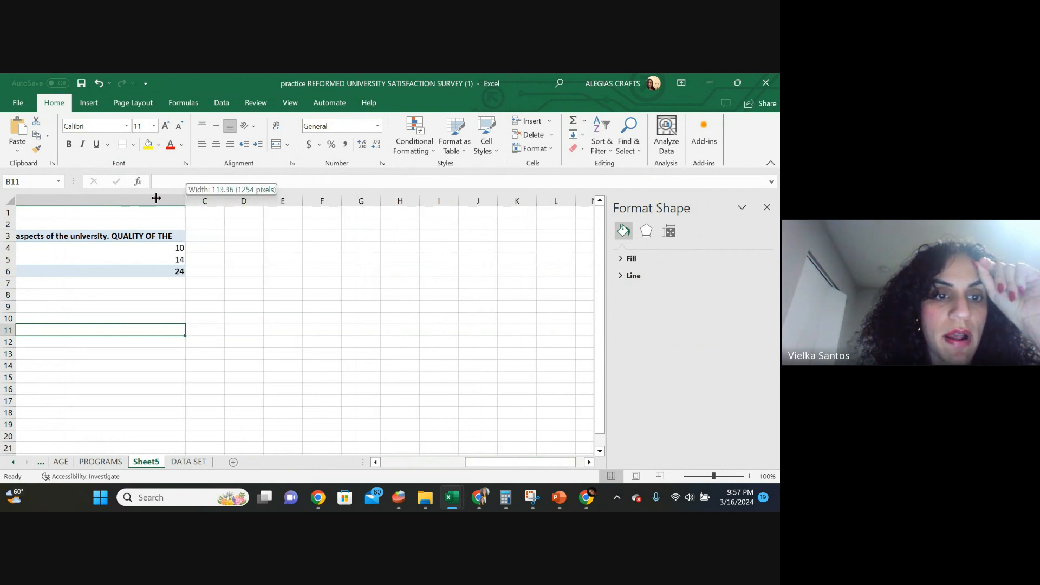
{"action": "left_click_drag", "start_coordinate": [42, 198], "coordinate": [51, 199]}
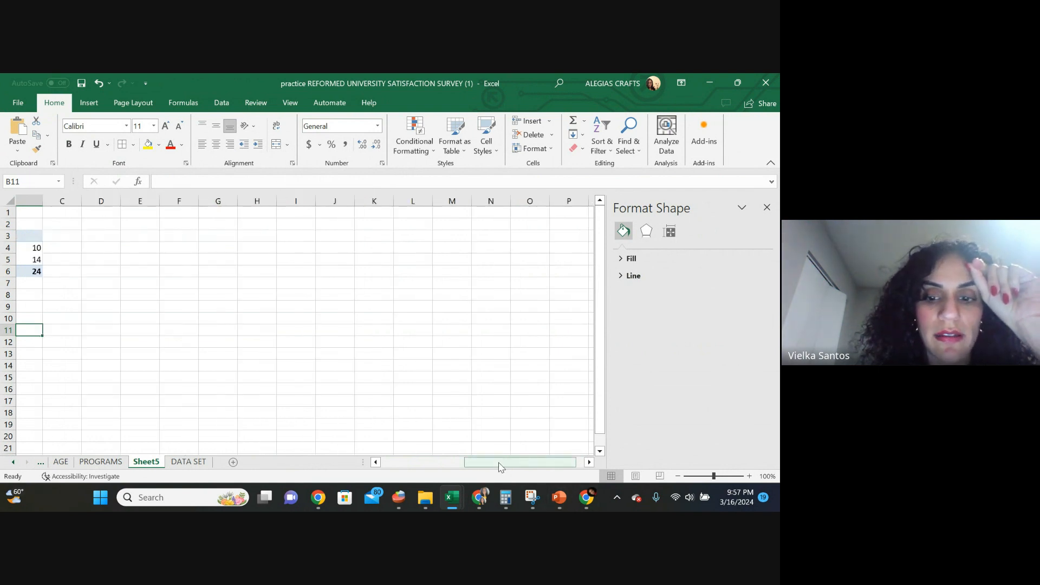
{"action": "left_click_drag", "start_coordinate": [499, 464], "coordinate": [414, 463]}
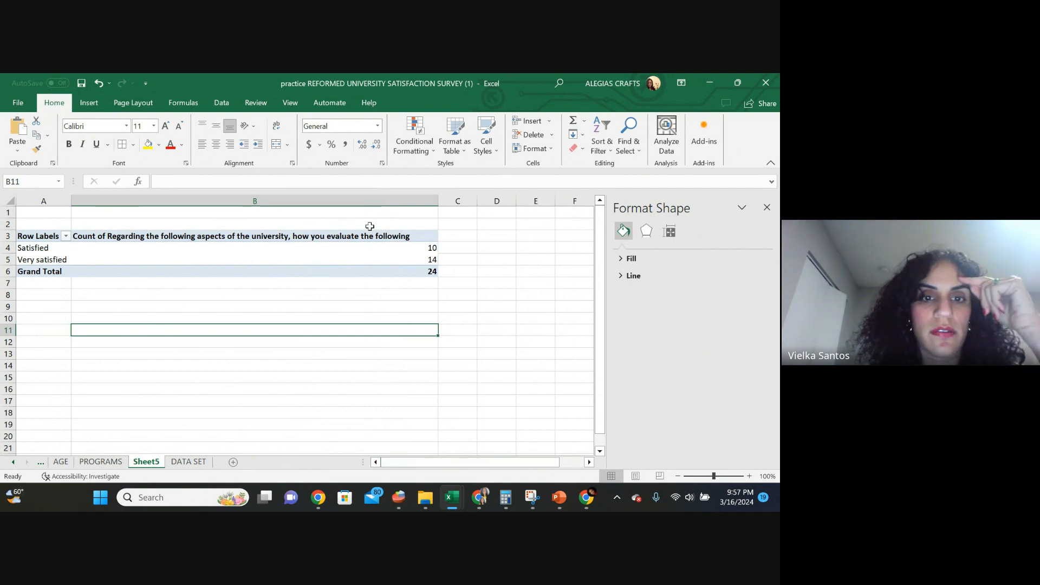
{"action": "left_click", "coordinate": [368, 236]}
{"action": "double_click", "coordinate": [368, 236]}
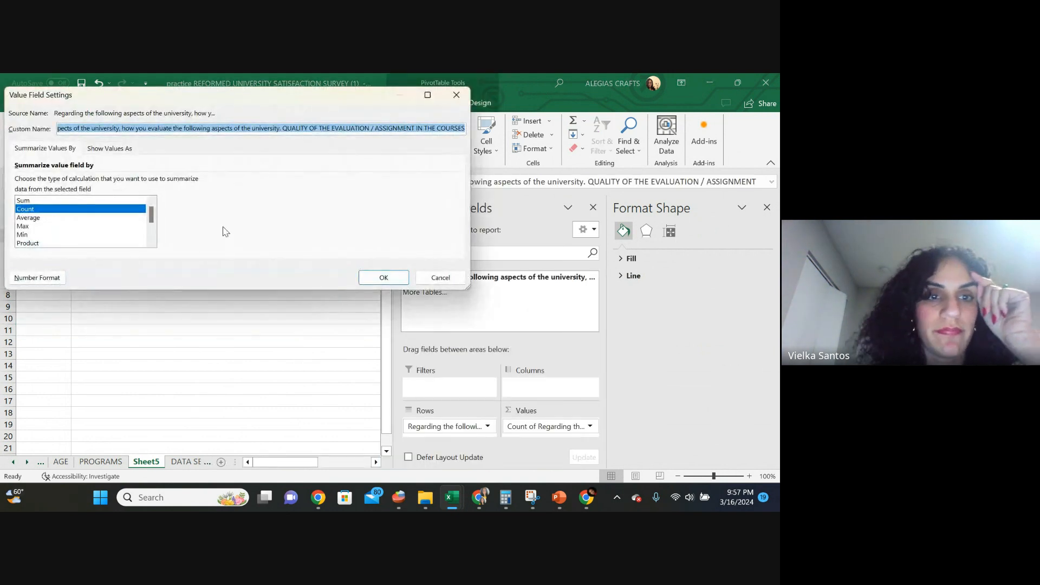
{"action": "left_click", "coordinate": [456, 95]}
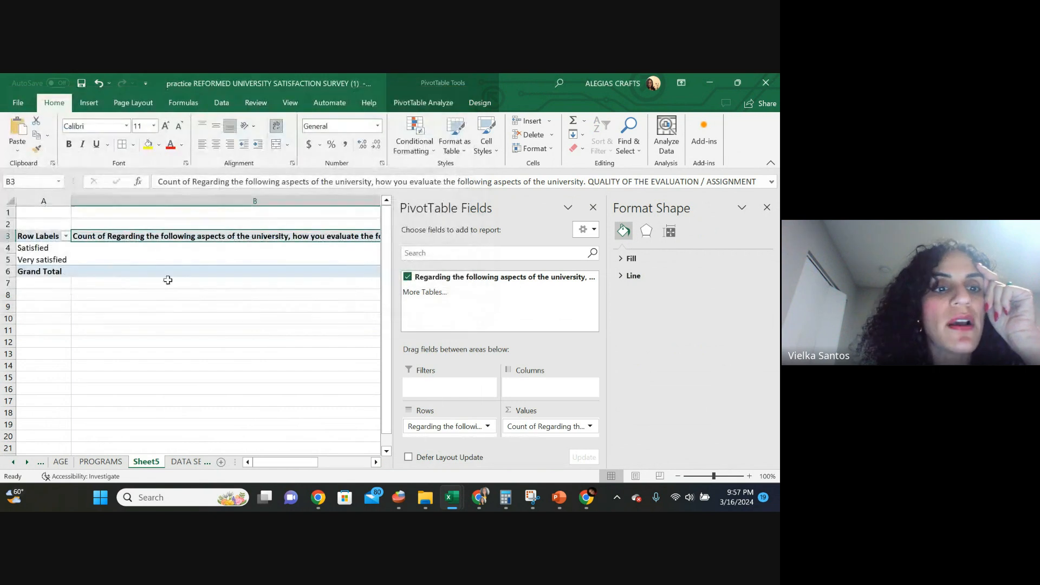
{"action": "double_click", "coordinate": [186, 239]}
{"action": "left_click", "coordinate": [456, 94]}
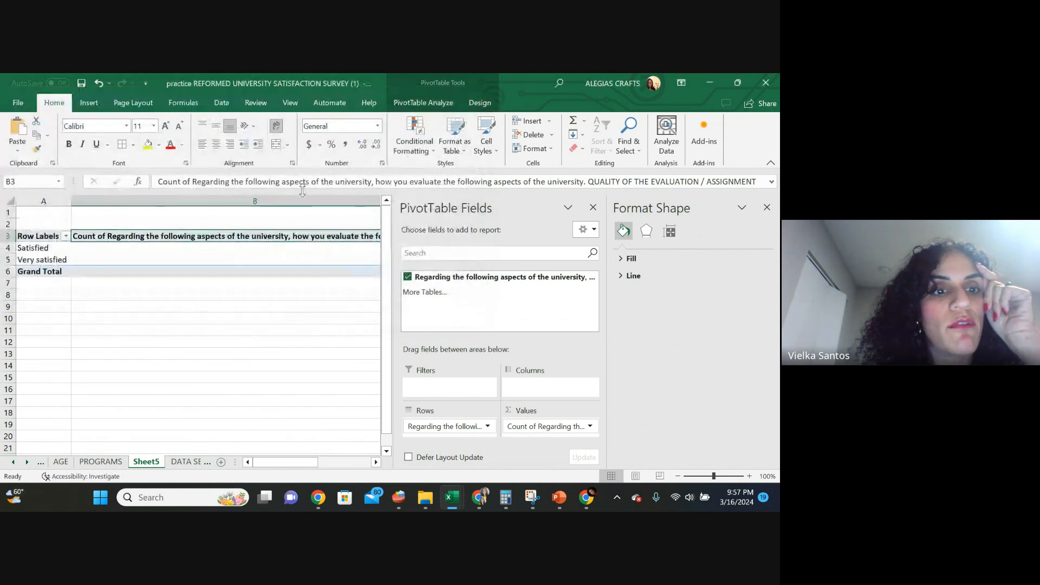
{"action": "double_click", "coordinate": [265, 239]}
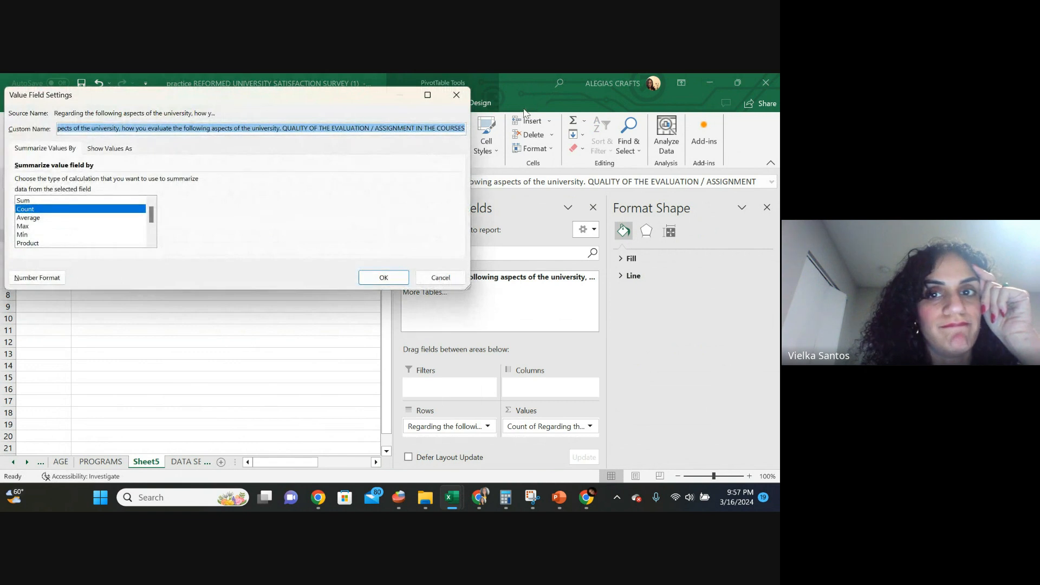
{"action": "left_click", "coordinate": [456, 95]}
{"action": "left_click", "coordinate": [209, 377]}
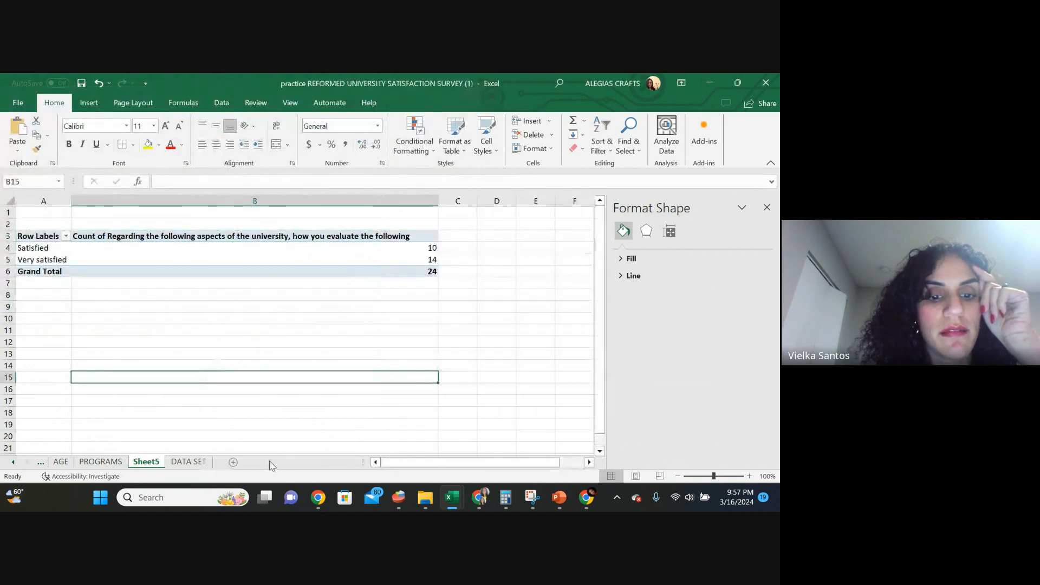
Format the count header in B3 with wrapped text and Left-to-Right text direction, leaving its cells unmerged.
{"action": "left_click", "coordinate": [390, 239]}
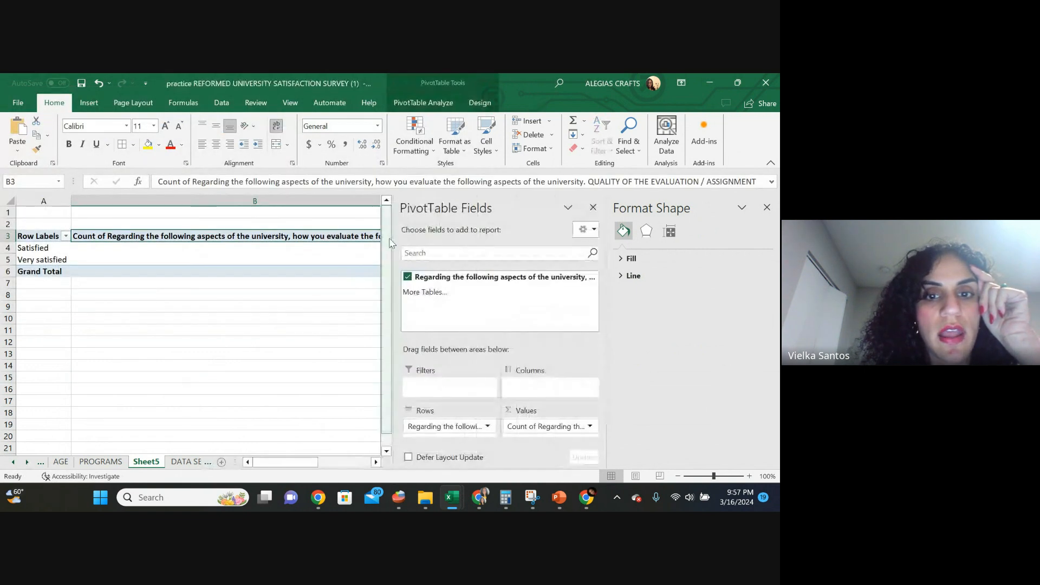
{"action": "right_click", "coordinate": [285, 239]}
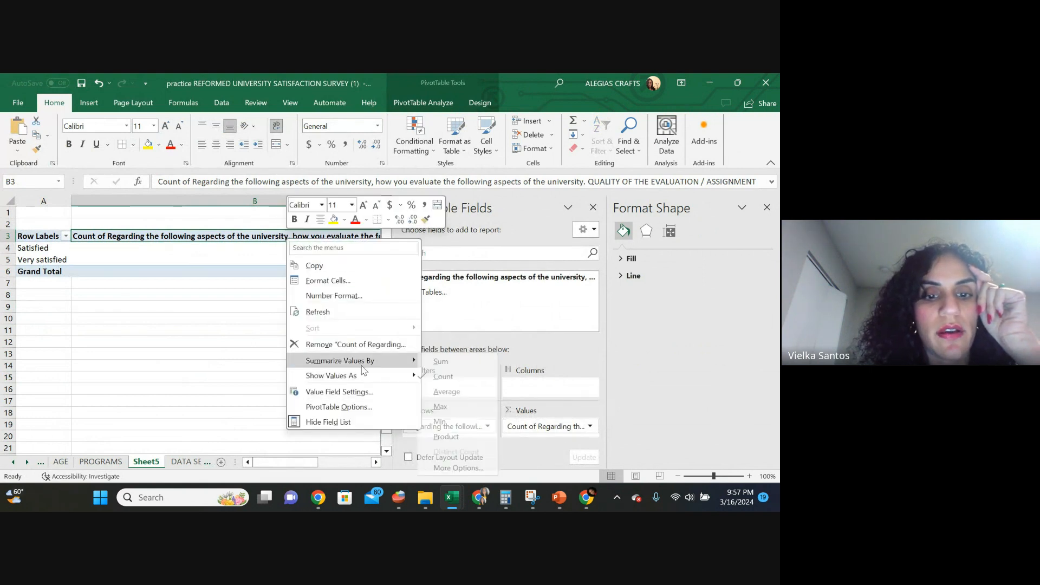
{"action": "mouse_move", "coordinate": [363, 368]}
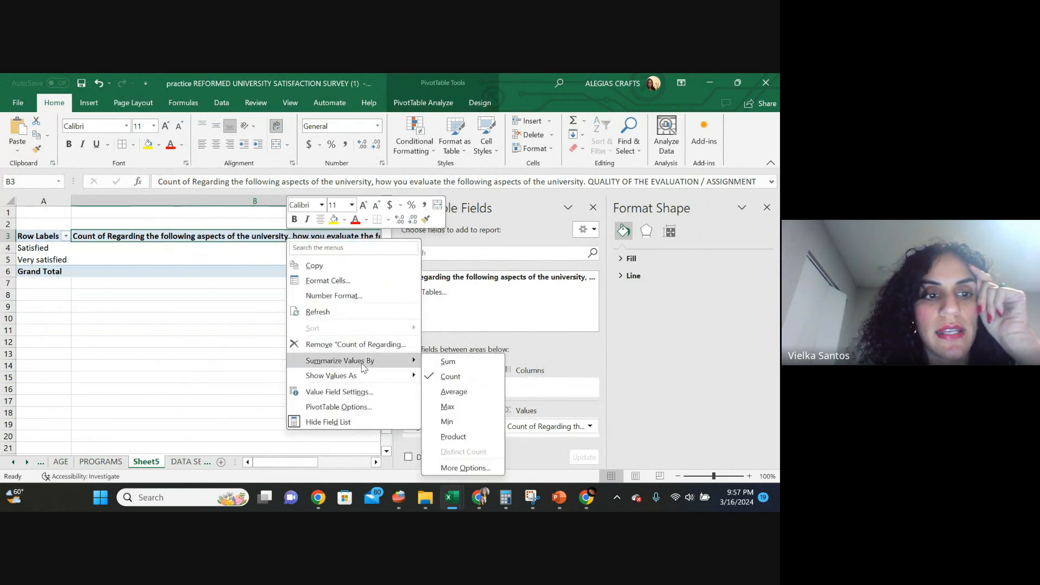
{"action": "left_click", "coordinate": [315, 280]}
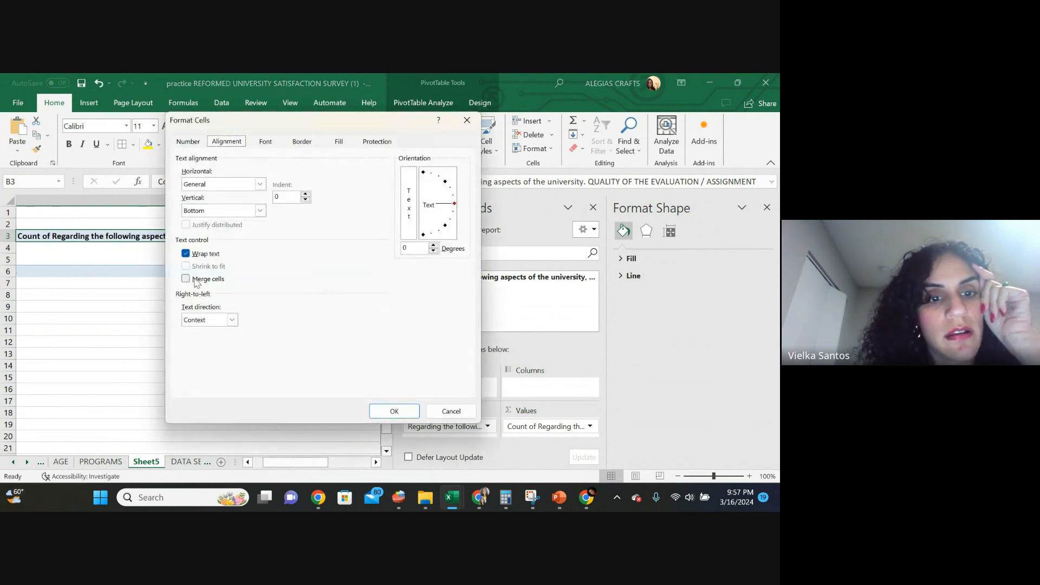
{"action": "left_click", "coordinate": [197, 280]}
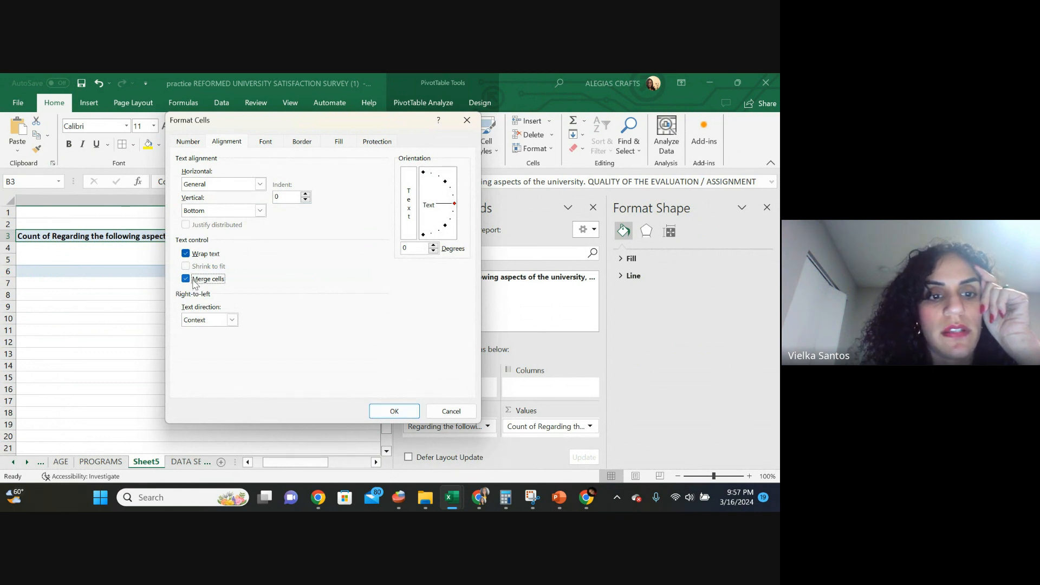
{"action": "left_click", "coordinate": [231, 320]}
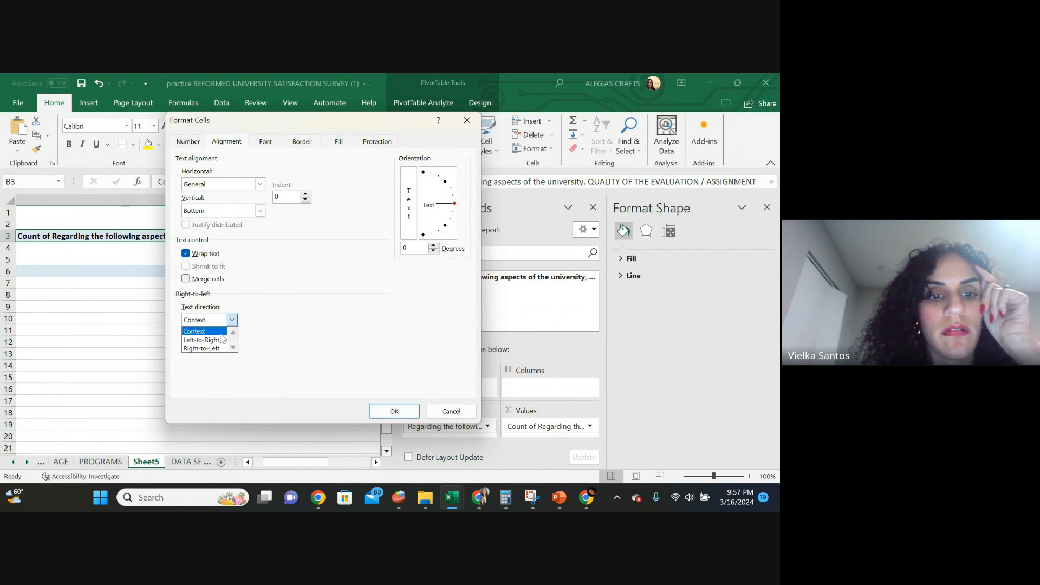
{"action": "left_click", "coordinate": [222, 340]}
{"action": "left_click", "coordinate": [377, 410]}
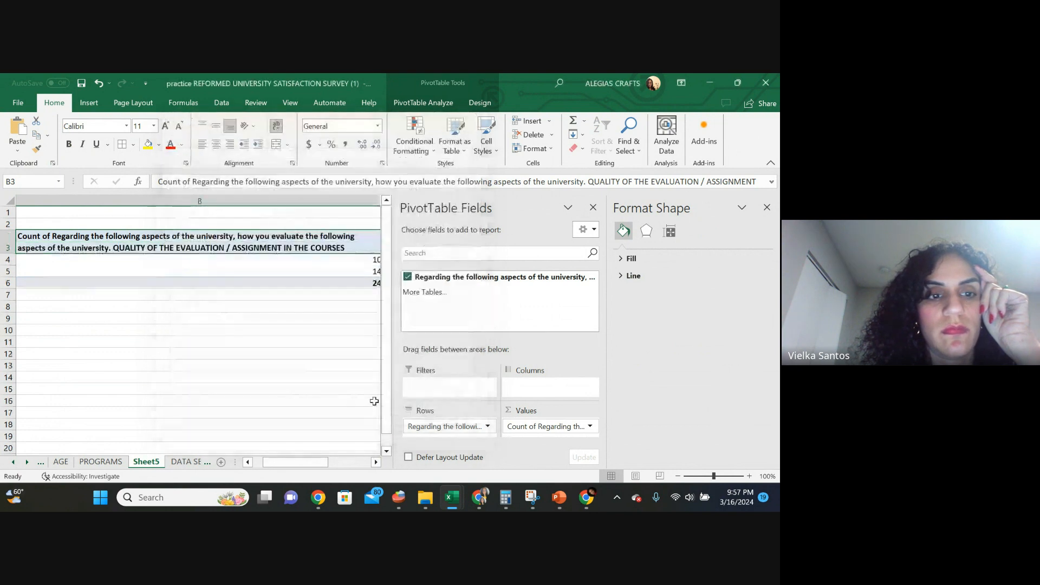
Reduce column B to about two thirds of its width and select the wrapped count header in B3.
{"action": "left_click", "coordinate": [232, 352]}
{"action": "left_click_drag", "start_coordinate": [452, 466], "coordinate": [451, 466]}
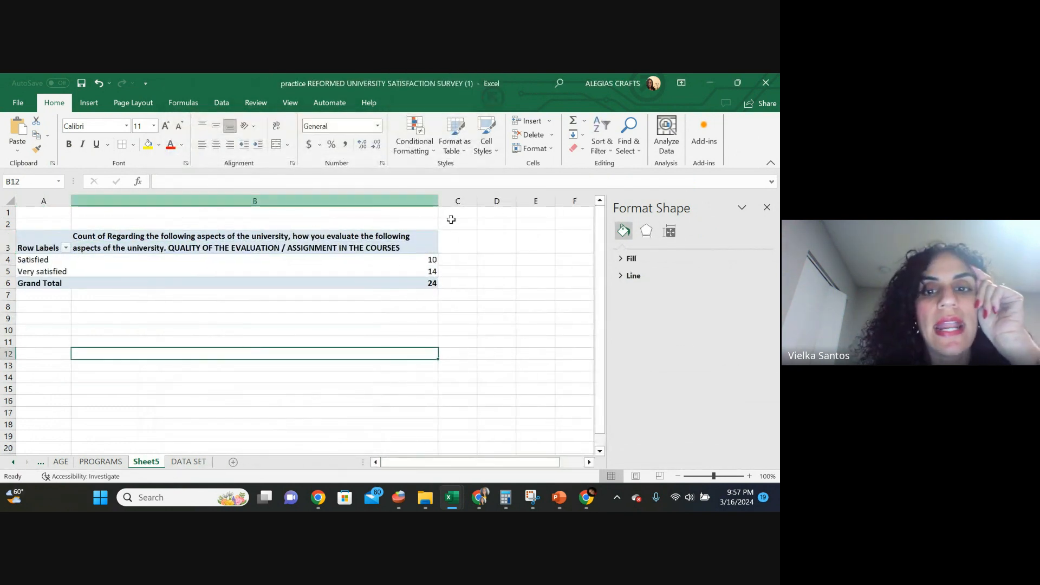
{"action": "left_click_drag", "start_coordinate": [438, 201], "coordinate": [320, 213]}
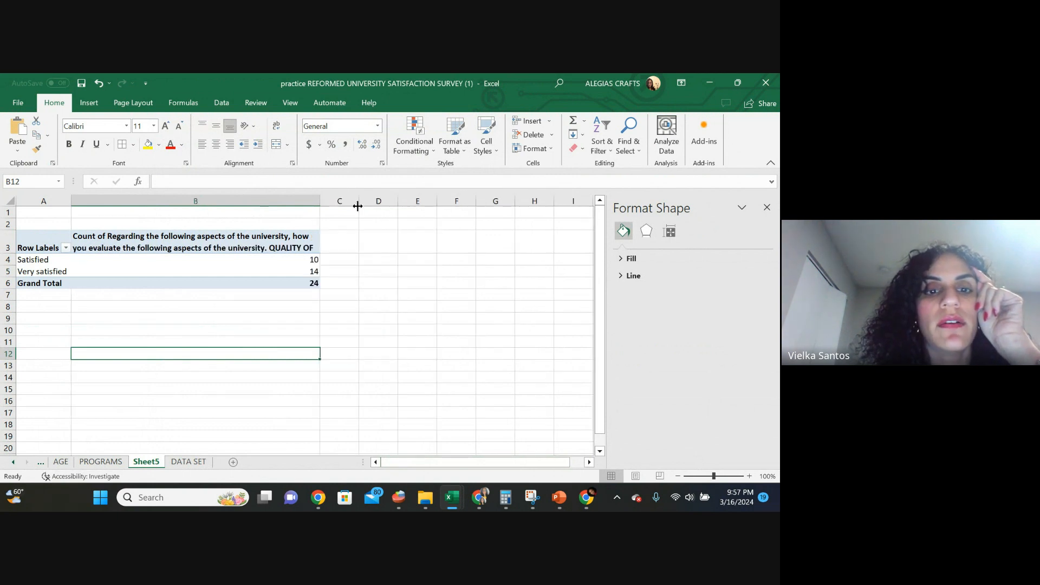
{"action": "left_click", "coordinate": [236, 248]}
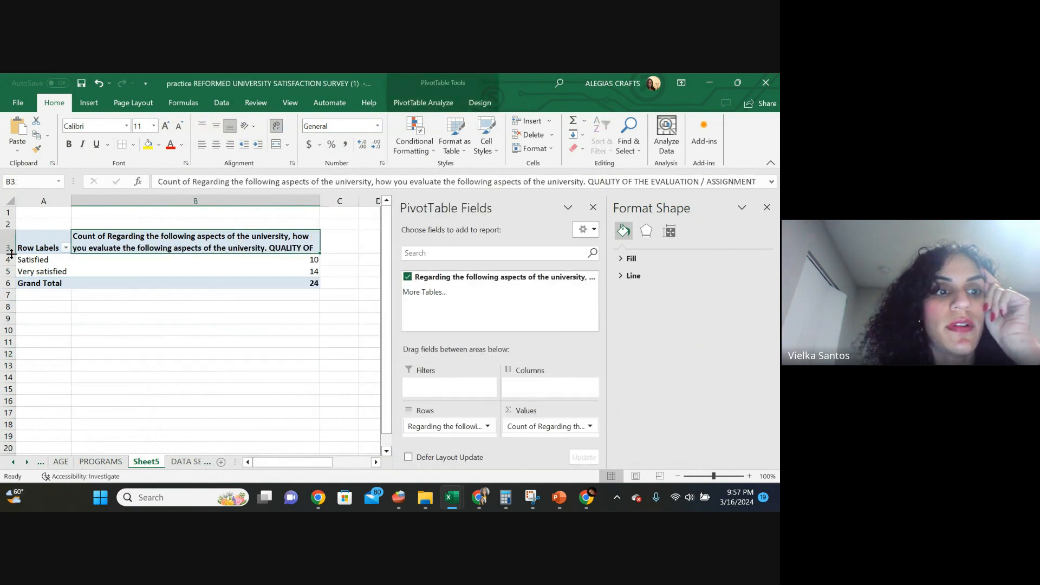
Increase row 3's height to fit the full wrapped count header and apply all borders to A3:B5.
{"action": "left_click_drag", "start_coordinate": [10, 254], "coordinate": [11, 269]}
{"action": "left_click_drag", "start_coordinate": [175, 349], "coordinate": [183, 358]}
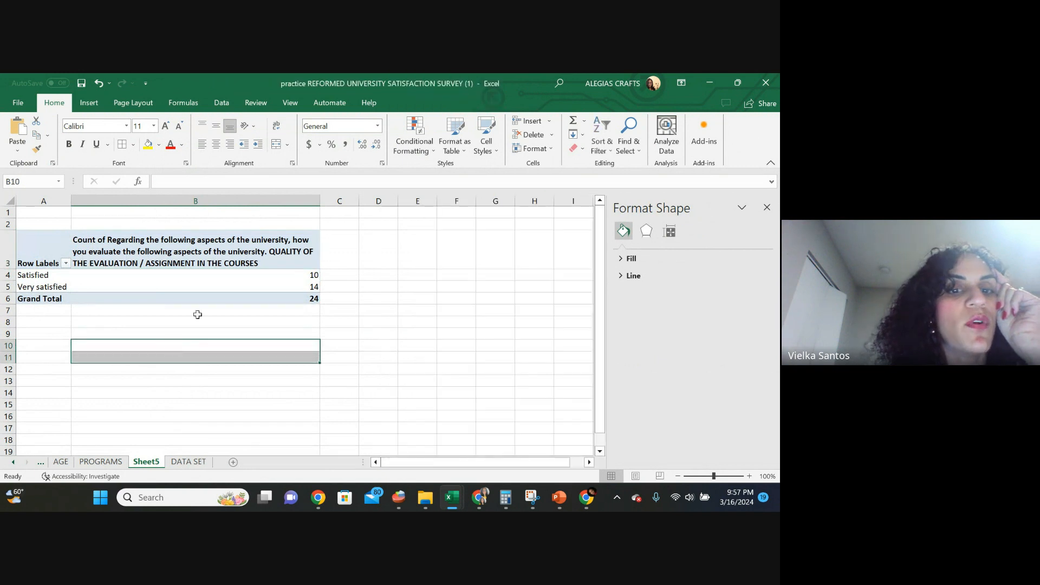
{"action": "left_click", "coordinate": [213, 288]}
{"action": "left_click_drag", "start_coordinate": [289, 285], "coordinate": [39, 231]}
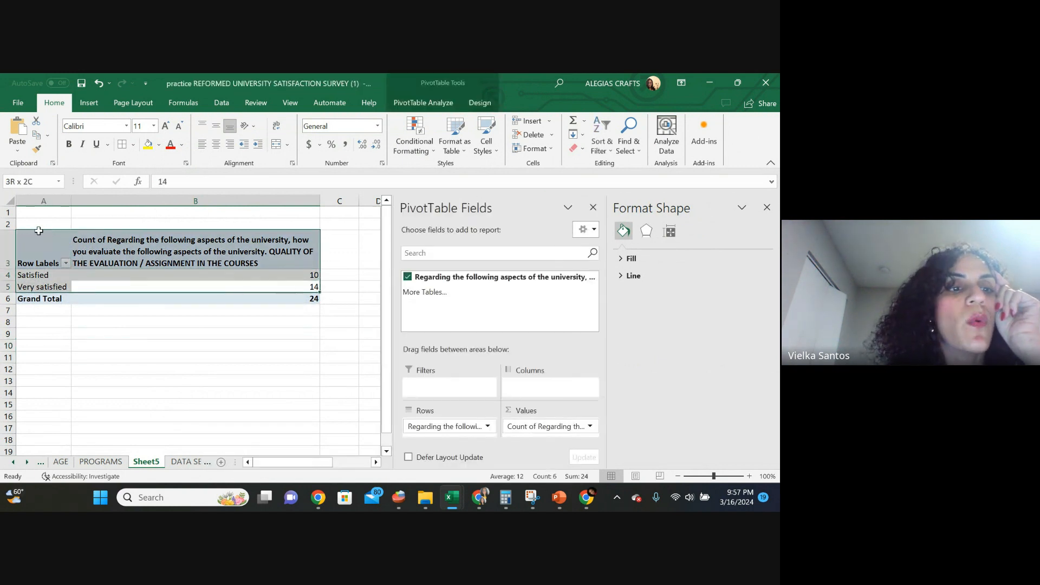
{"action": "left_click", "coordinate": [133, 144]}
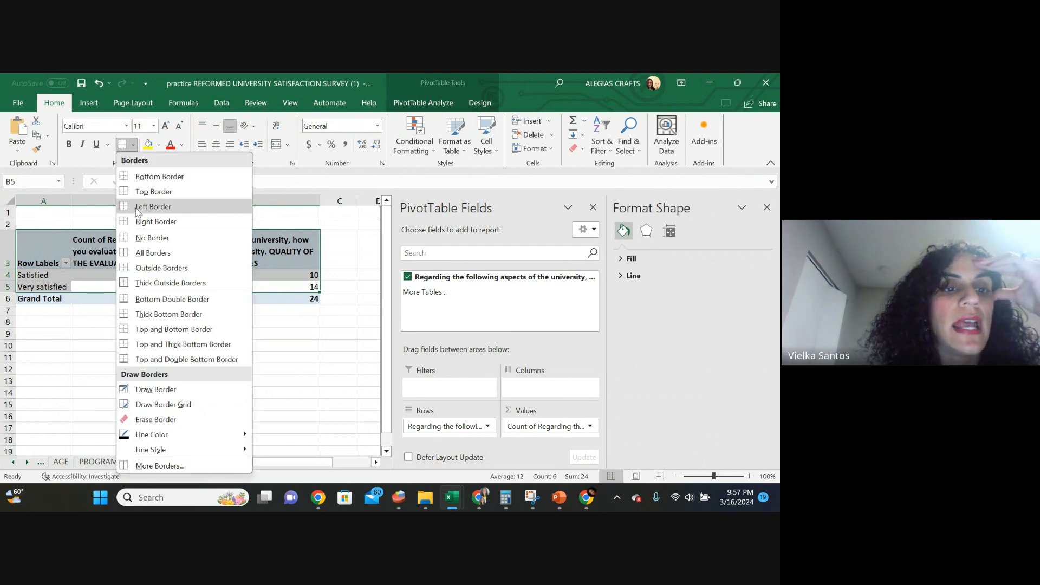
{"action": "left_click", "coordinate": [170, 252]}
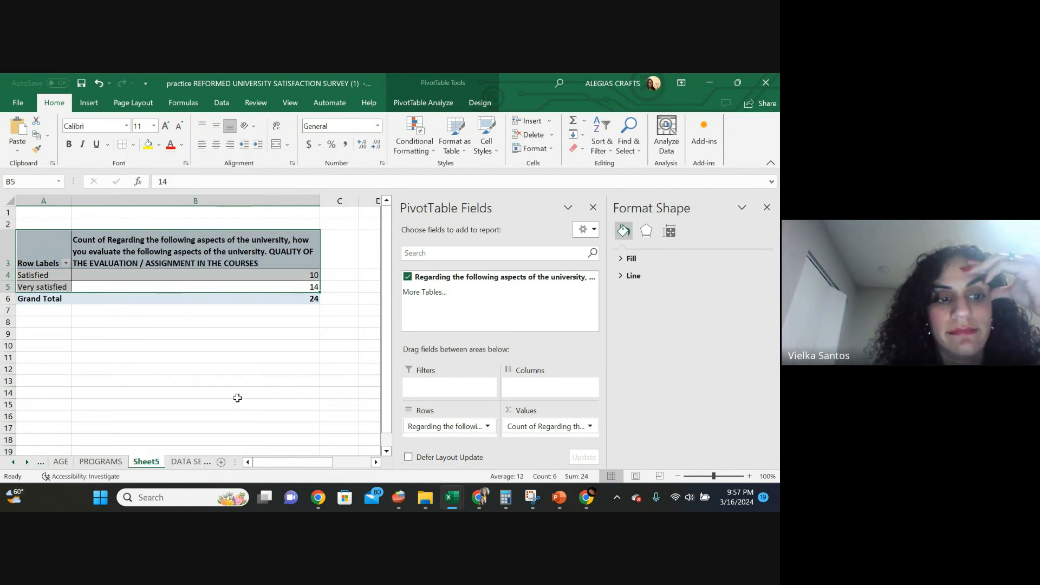
{"action": "left_click", "coordinate": [244, 416]}
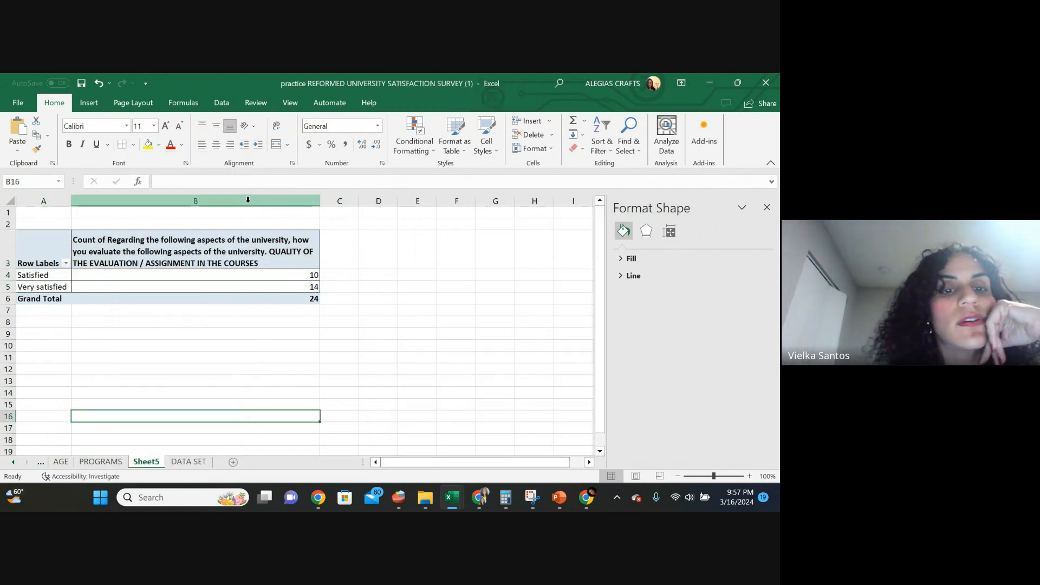
Insert a 3-D pie chart from the PivotTable's header and satisfaction rows in A3:B5.
{"action": "left_click_drag", "start_coordinate": [282, 291], "coordinate": [43, 258]}
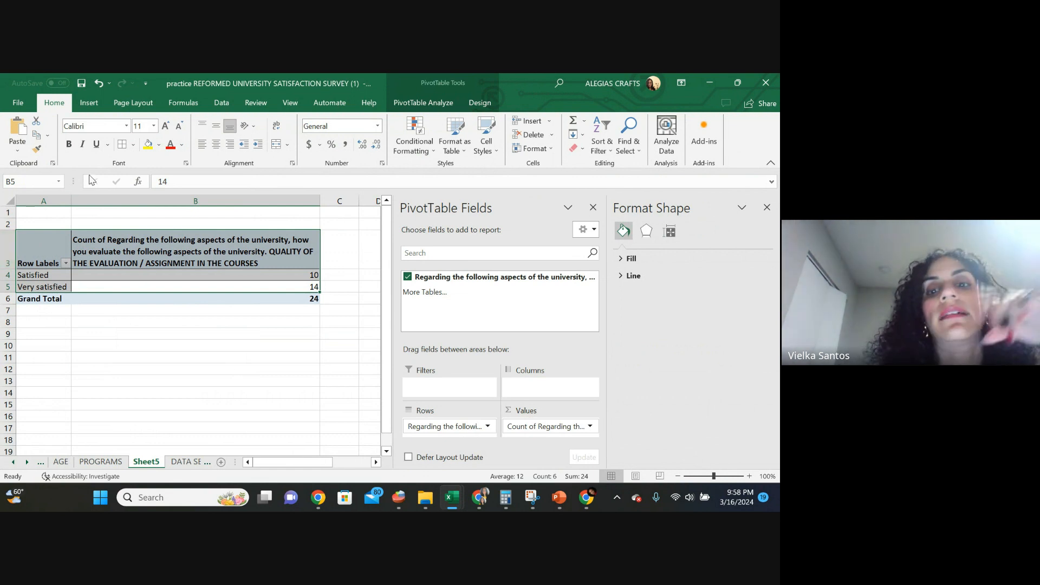
{"action": "left_click", "coordinate": [93, 102]}
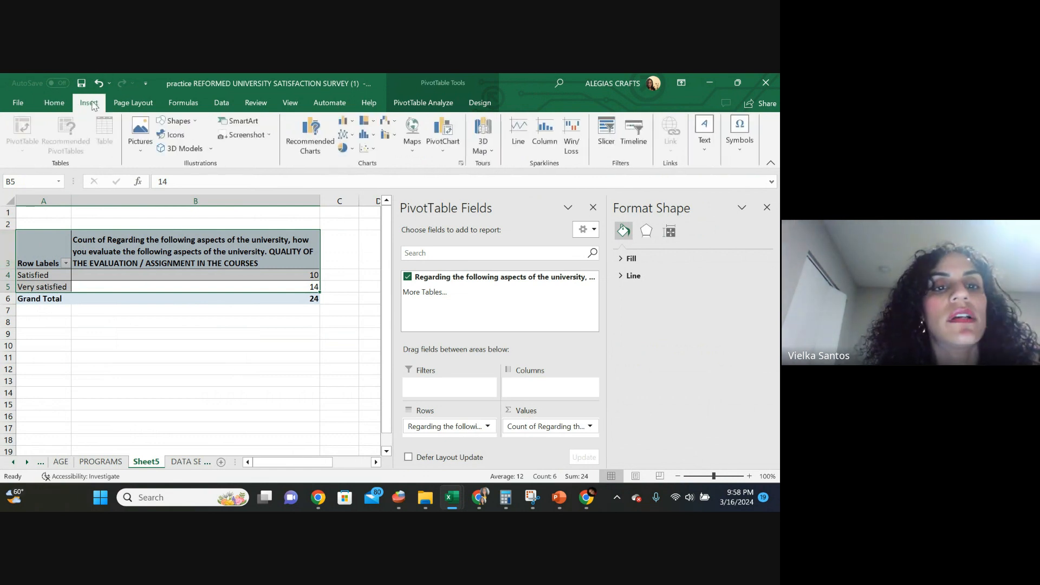
{"action": "left_click", "coordinate": [347, 148]}
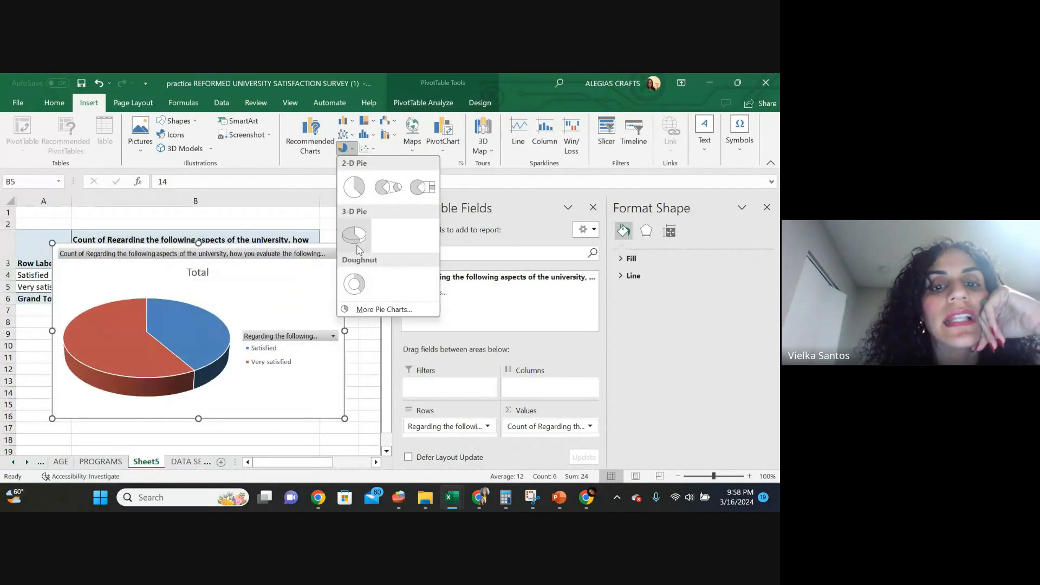
{"action": "left_click", "coordinate": [355, 245]}
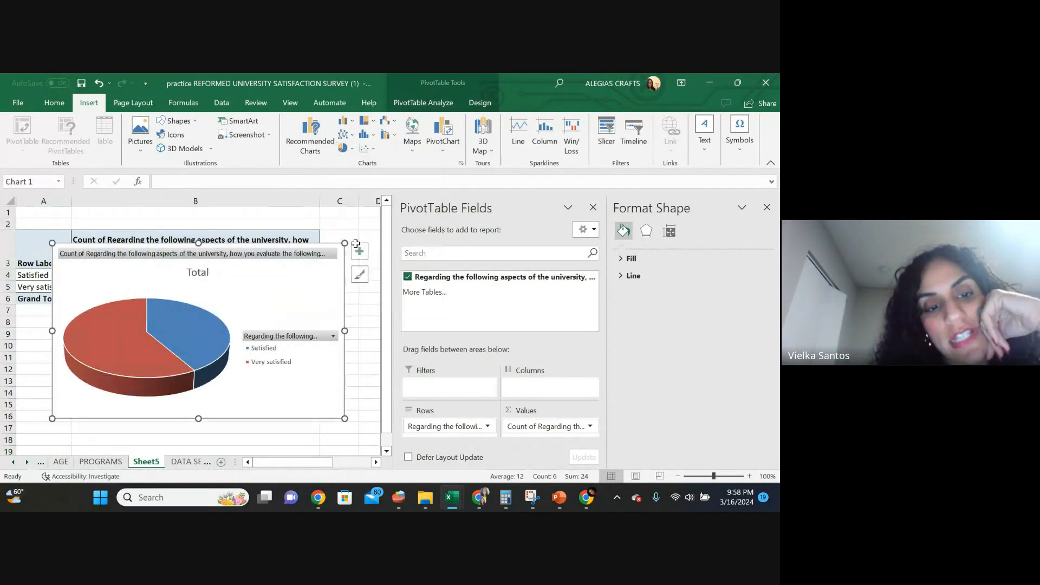
{"action": "left_click", "coordinate": [184, 345]}
{"action": "right_click", "coordinate": [189, 347]}
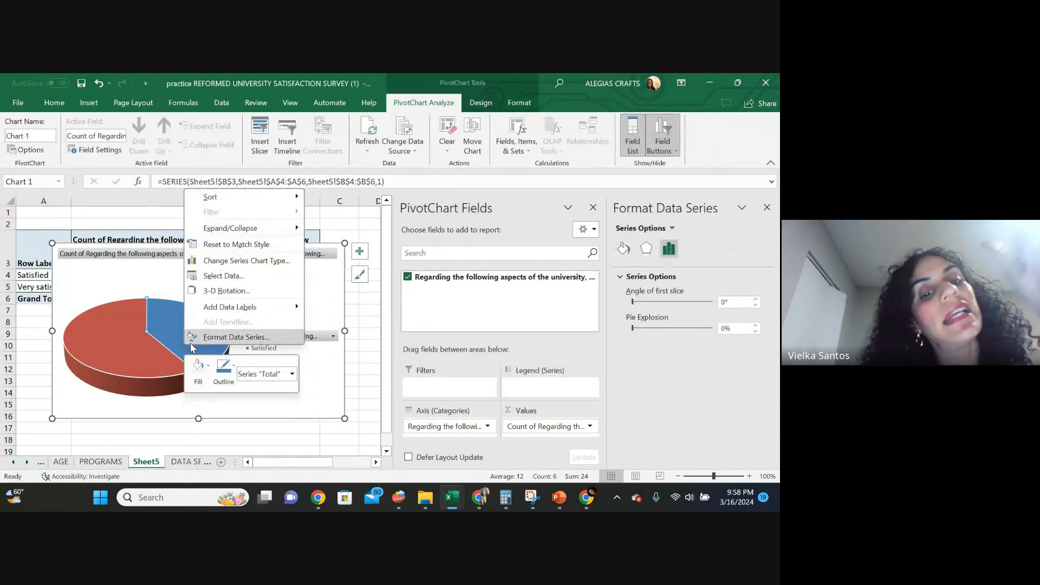
{"action": "left_click", "coordinate": [190, 343]}
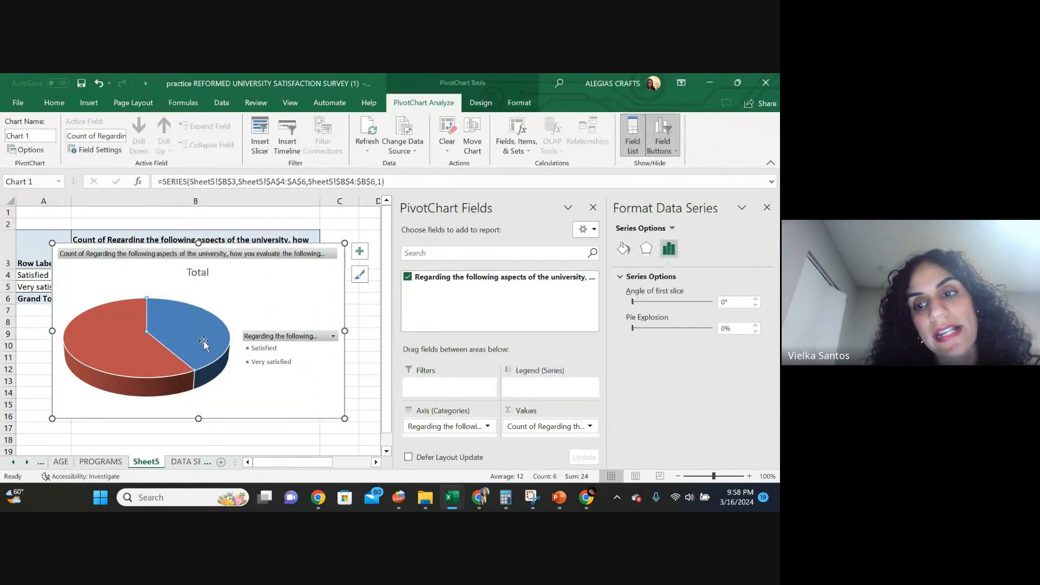
{"action": "right_click", "coordinate": [204, 345]}
{"action": "left_click", "coordinate": [237, 334]}
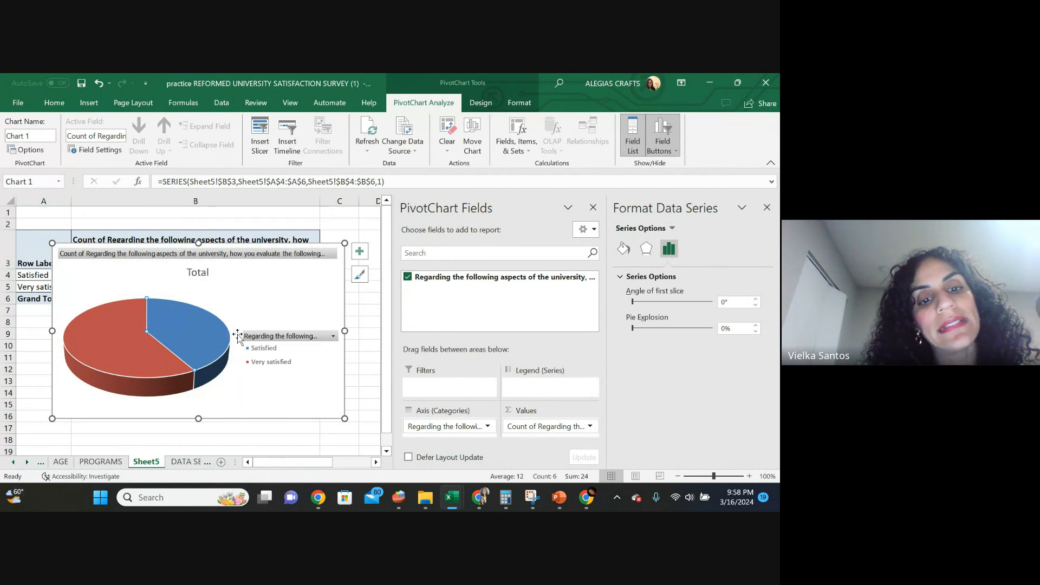
{"action": "left_click", "coordinate": [208, 334]}
{"action": "right_click", "coordinate": [206, 342]}
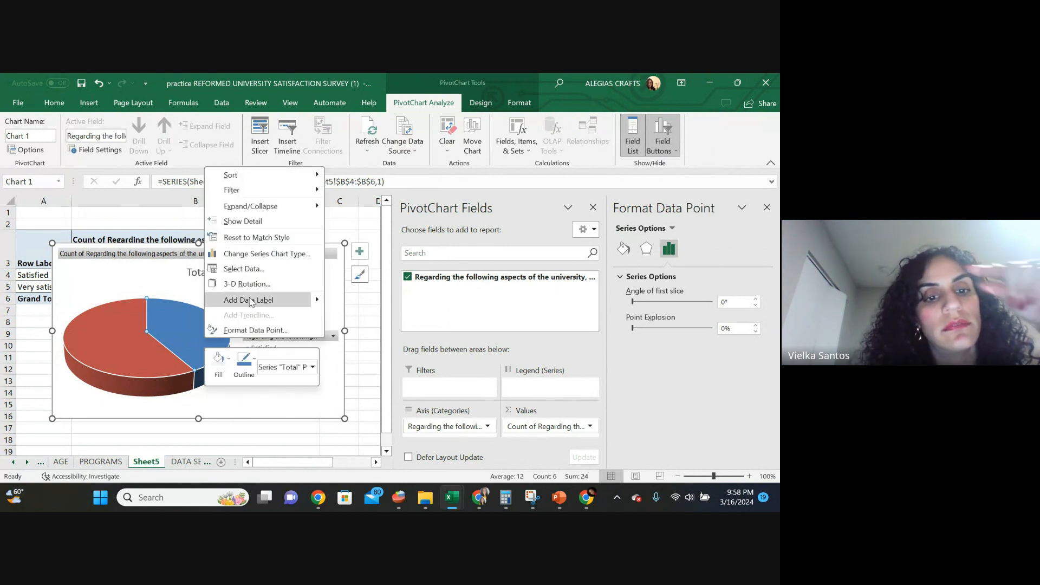
{"action": "left_click", "coordinate": [261, 330]}
{"action": "right_click", "coordinate": [162, 333]}
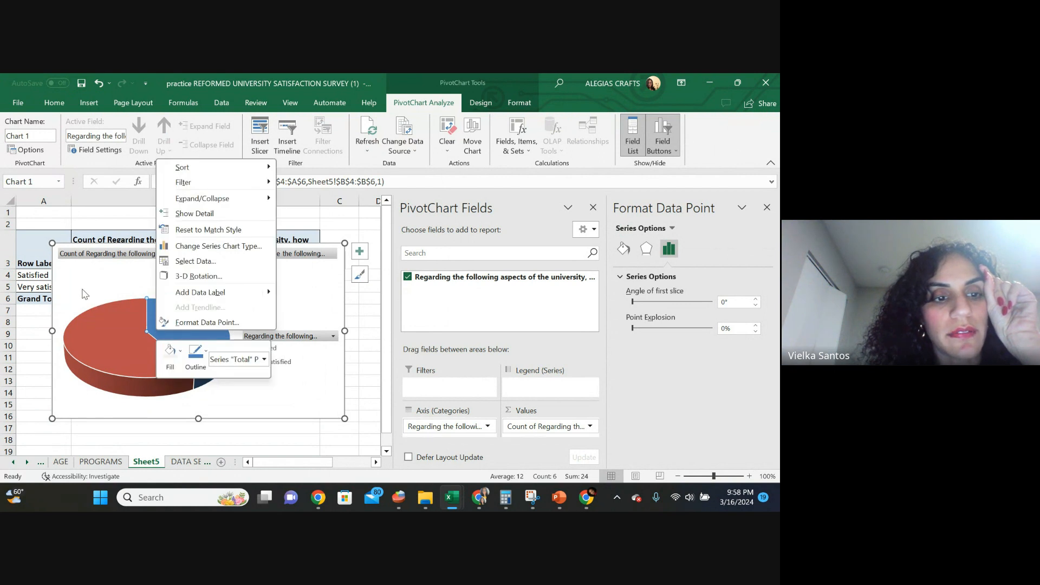
Apply the grey-gradient chart style with percentage labels and include the category name in both the Satisfied and Very satisfied labels.
{"action": "left_click", "coordinate": [359, 275]}
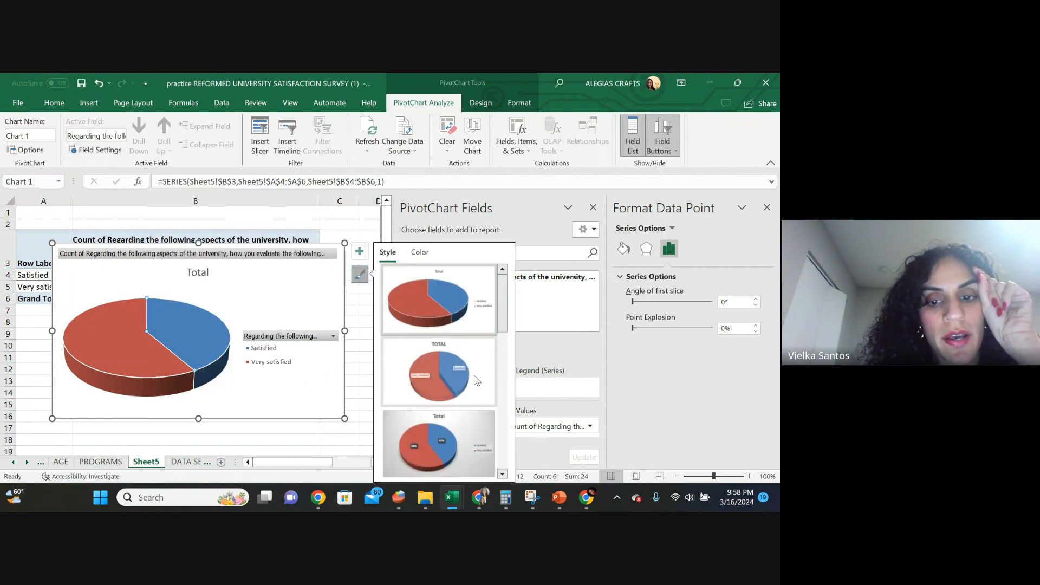
{"action": "right_click", "coordinate": [197, 346]}
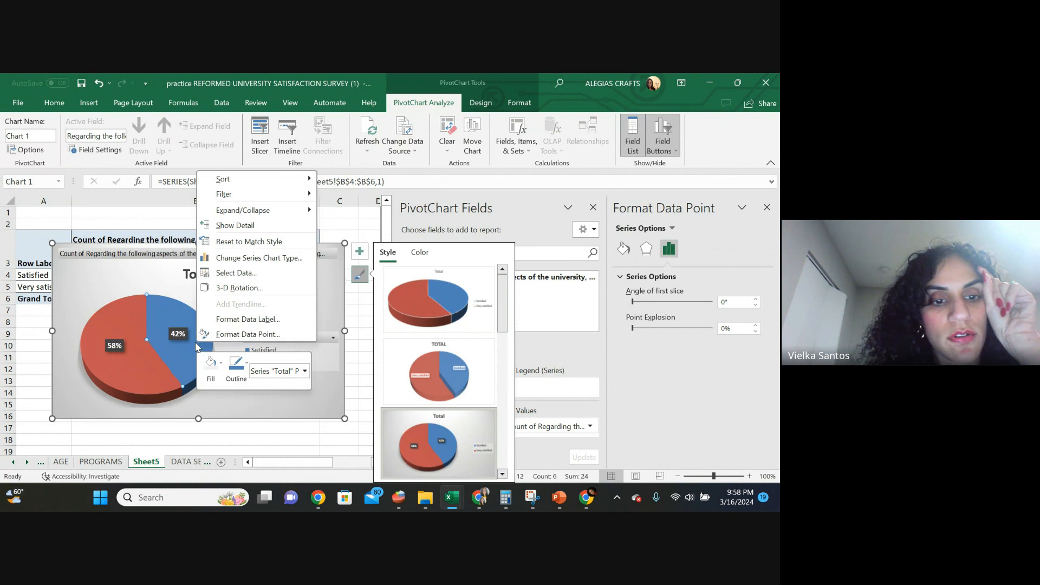
{"action": "left_click", "coordinate": [246, 320]}
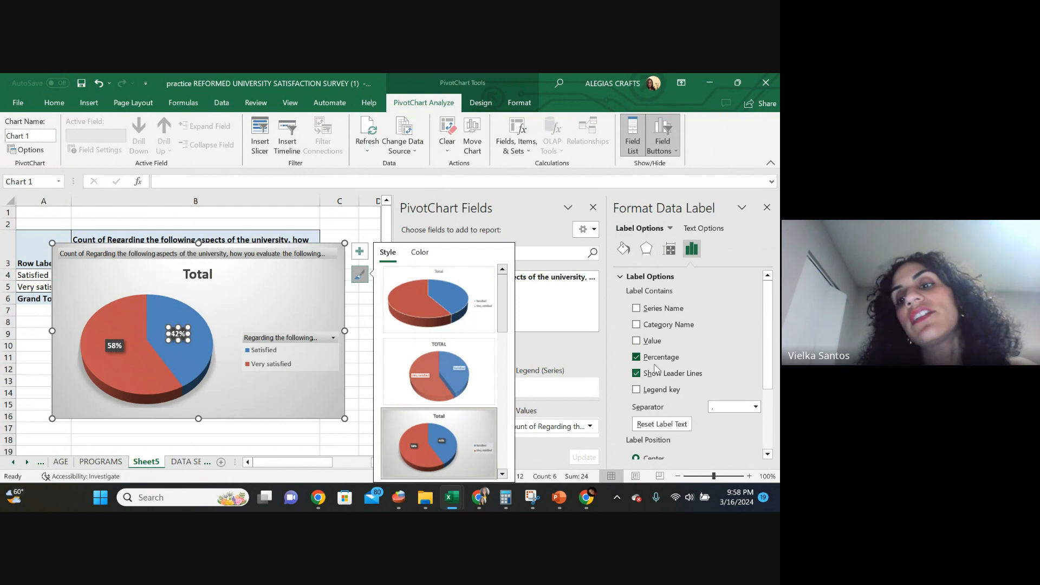
{"action": "left_click", "coordinate": [637, 341]}
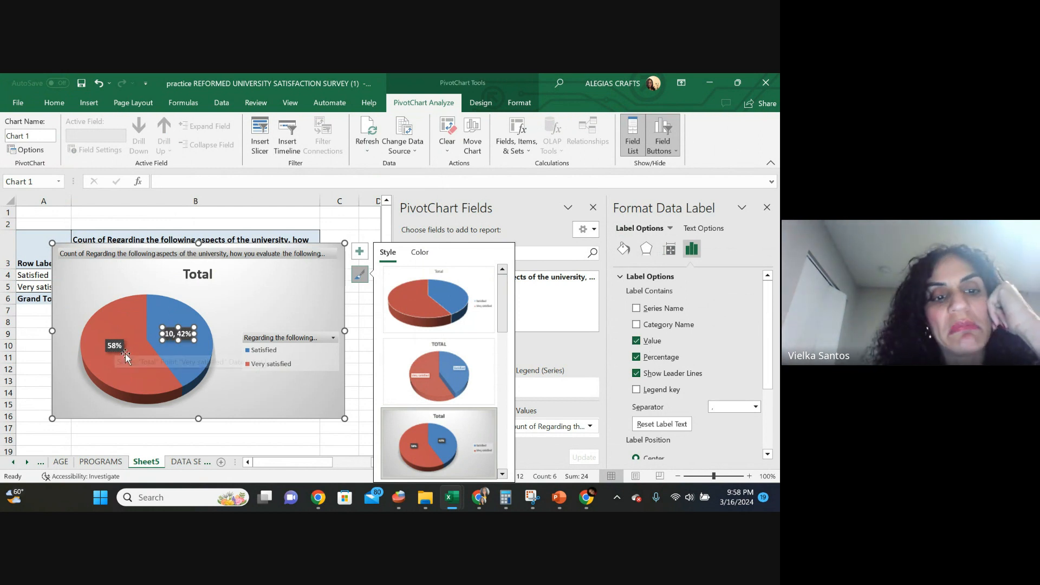
{"action": "left_click", "coordinate": [637, 324]}
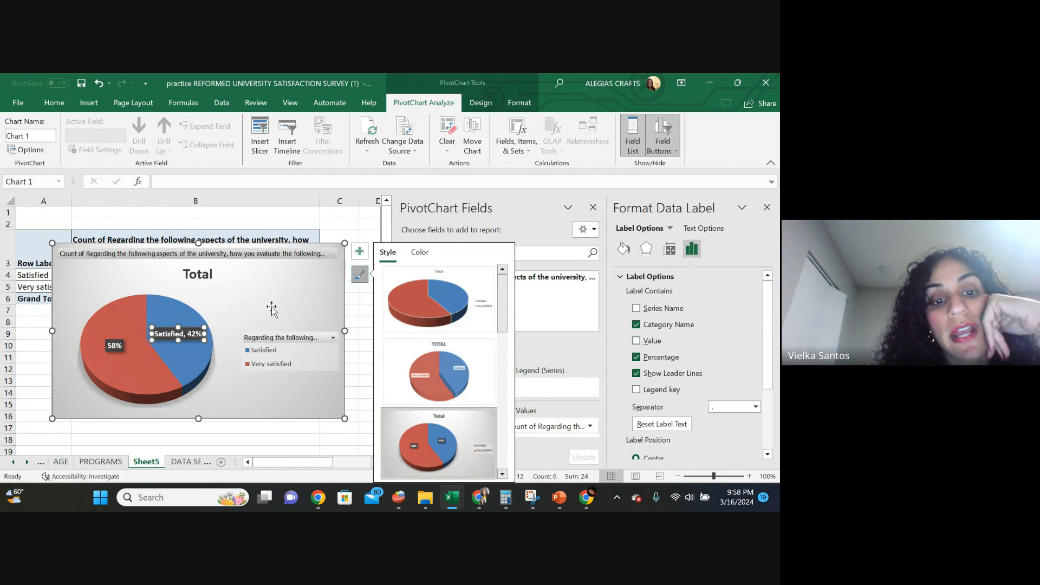
{"action": "left_click", "coordinate": [114, 347]}
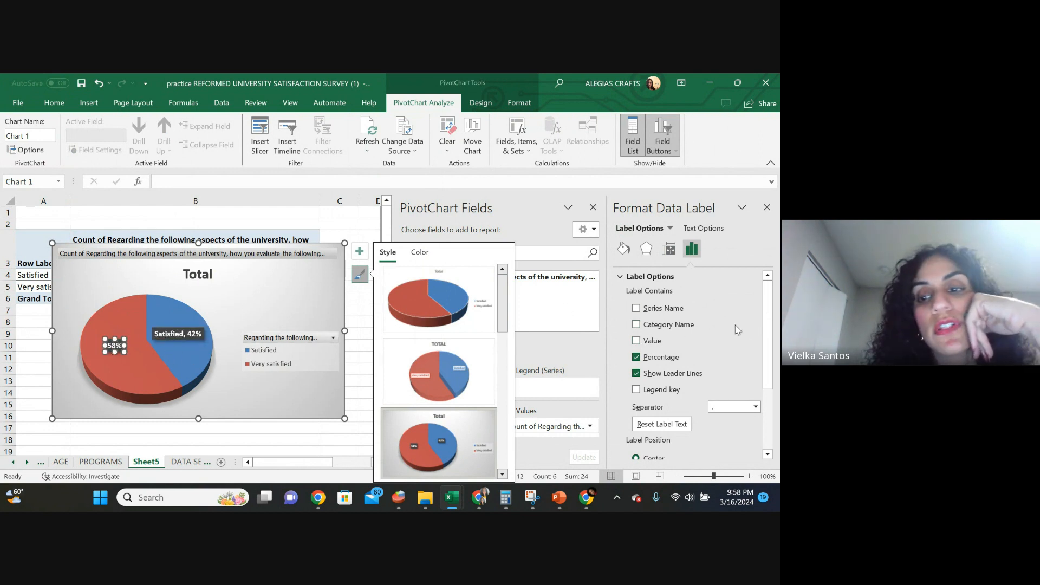
{"action": "left_click", "coordinate": [637, 325]}
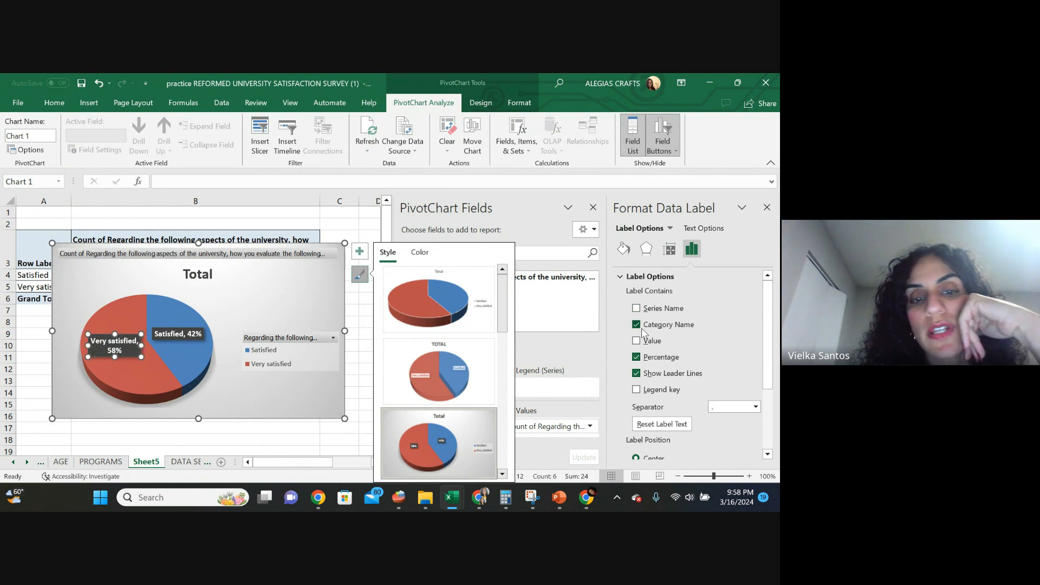
{"action": "left_click", "coordinate": [252, 438]}
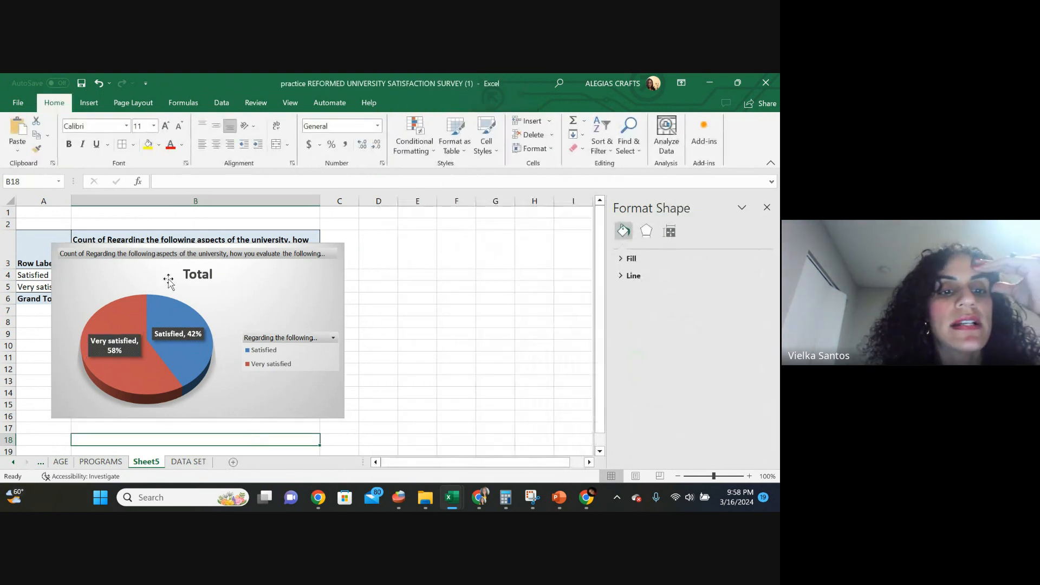
Replace the pie chart's title with the text "EVALUATION OF".
{"action": "left_click", "coordinate": [197, 271]}
{"action": "left_click", "coordinate": [198, 274]}
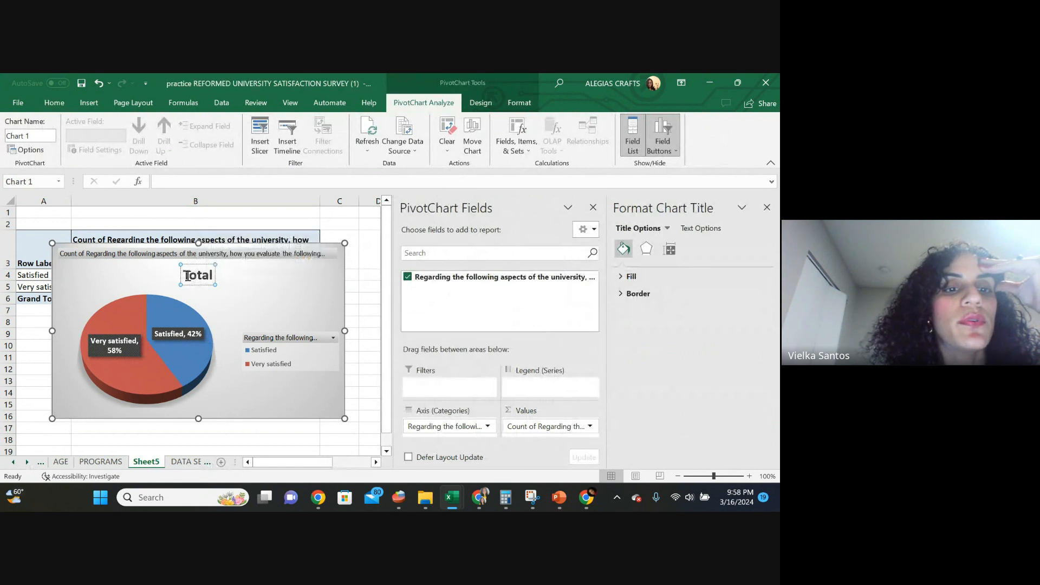
{"action": "type", "text": "EV"}
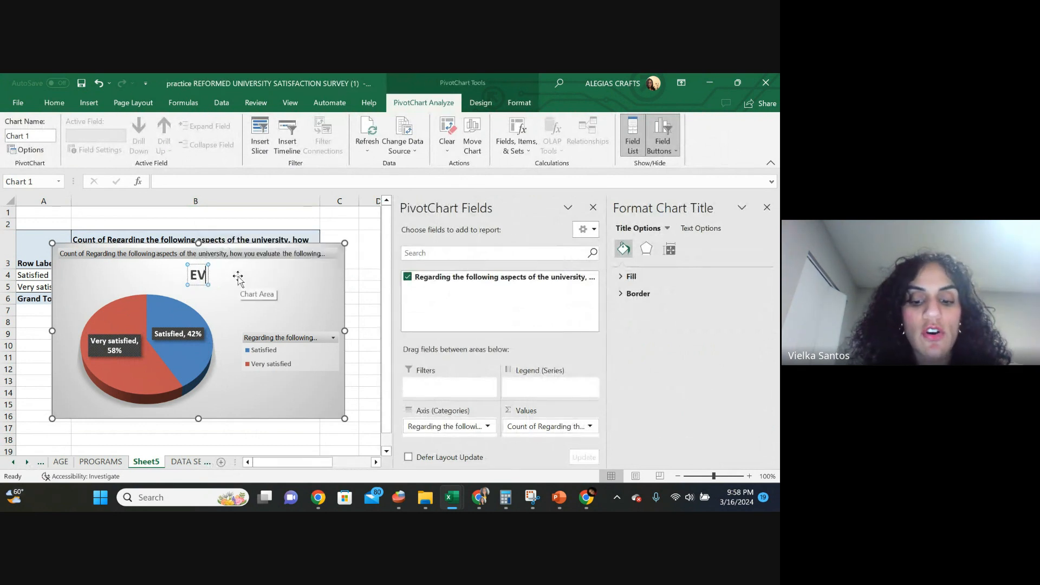
{"action": "type", "text": "ALUAT"}
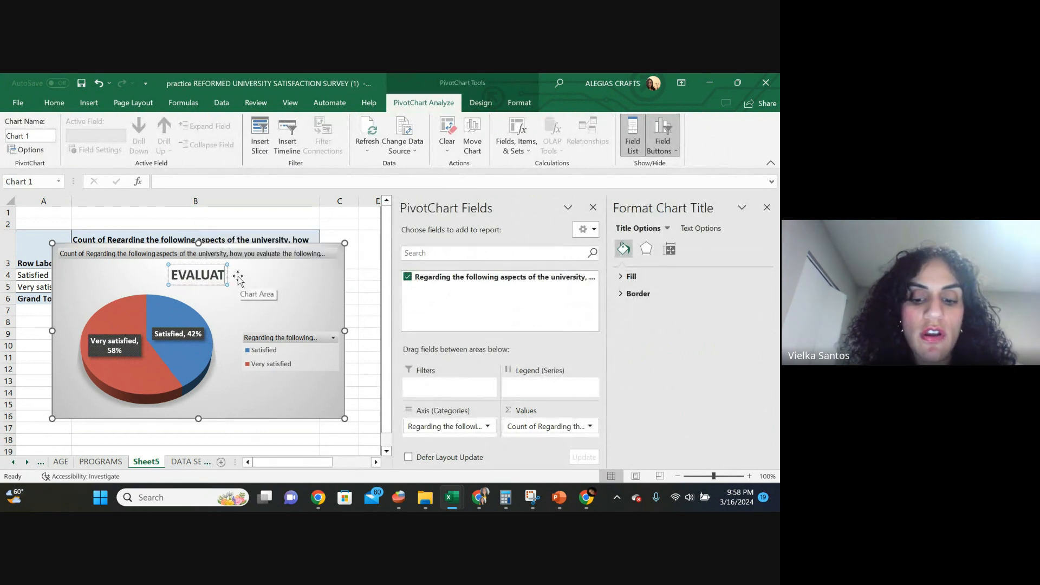
{"action": "type", "text": "ION O"}
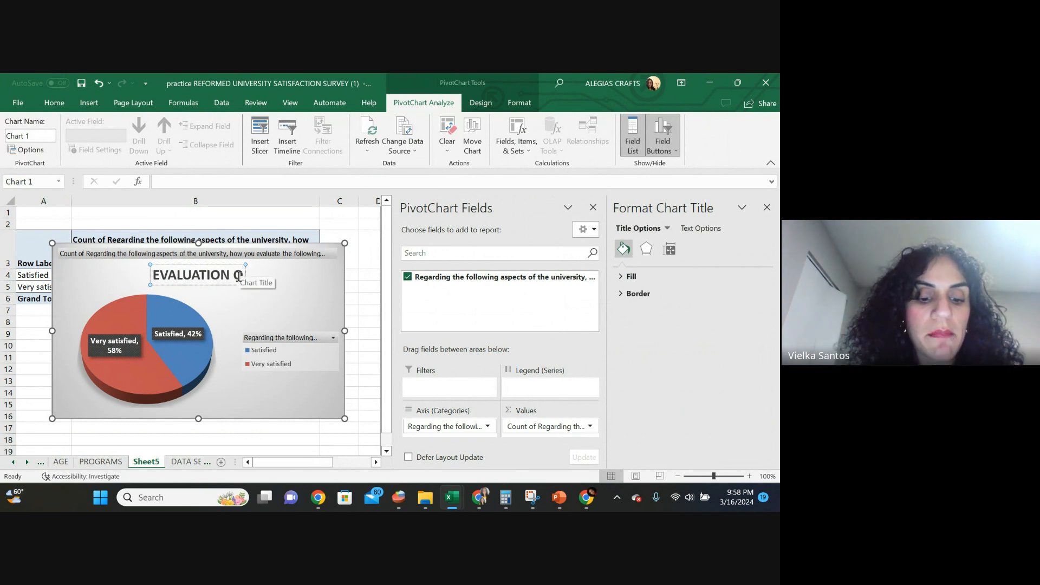
{"action": "type", "text": "F"}
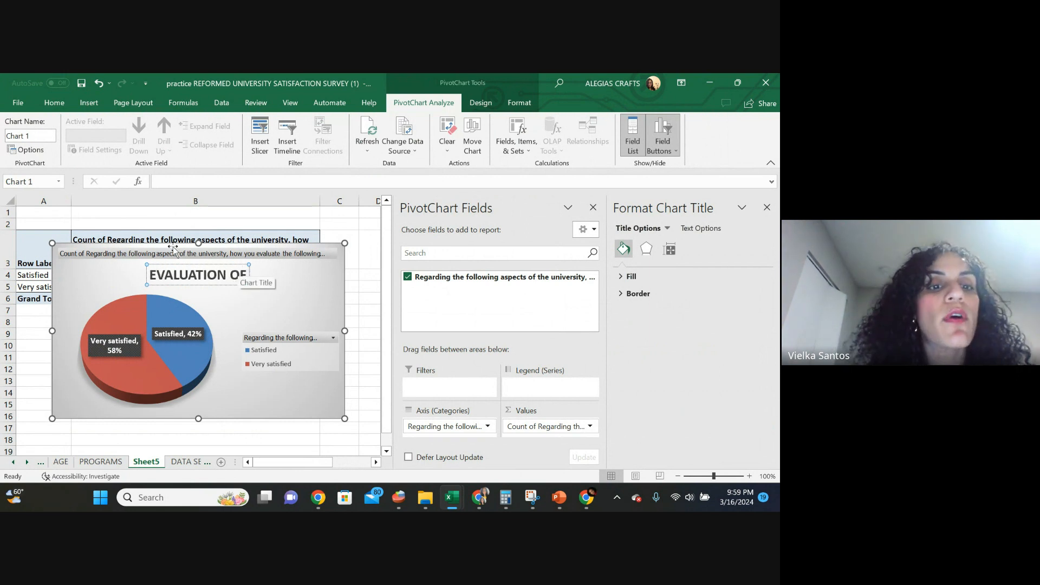
Move the chart down to uncover the count header and complete its title as "EVALUATION OF ASSIGNMENT IN THE COURSES".
{"action": "left_click", "coordinate": [207, 251]}
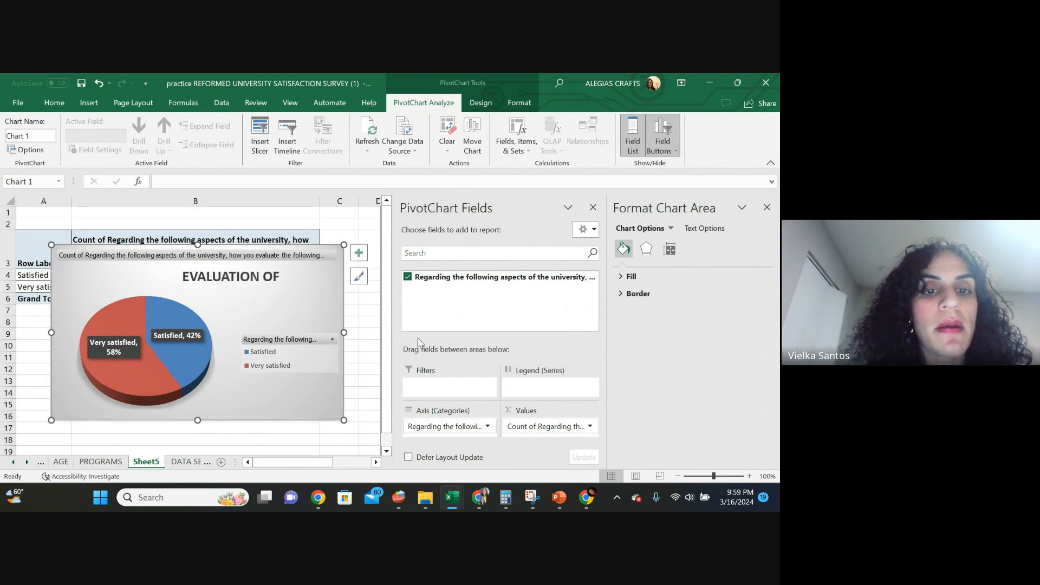
{"action": "left_click_drag", "start_coordinate": [316, 289], "coordinate": [302, 335]}
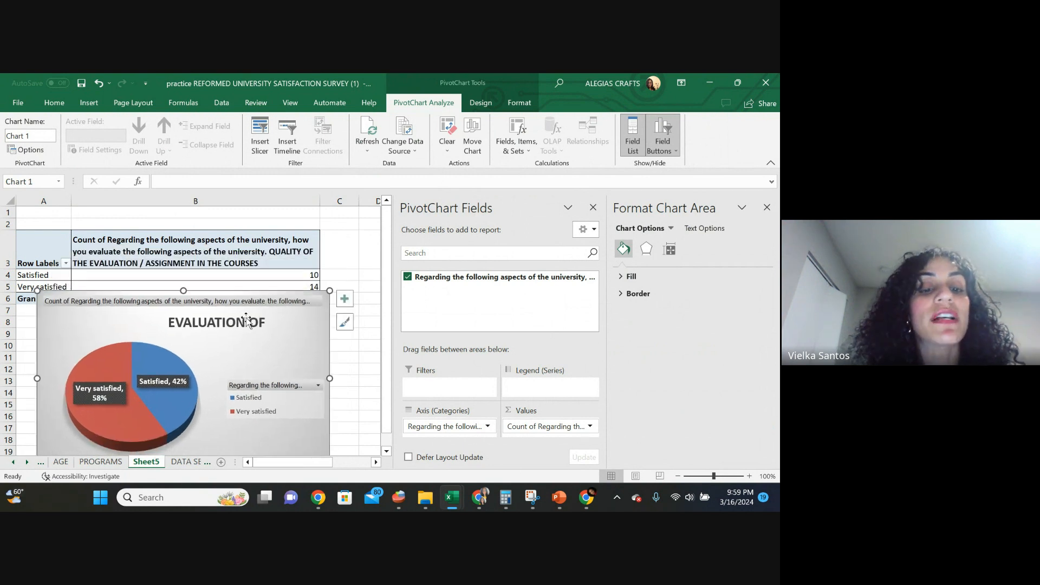
{"action": "left_click", "coordinate": [264, 322]}
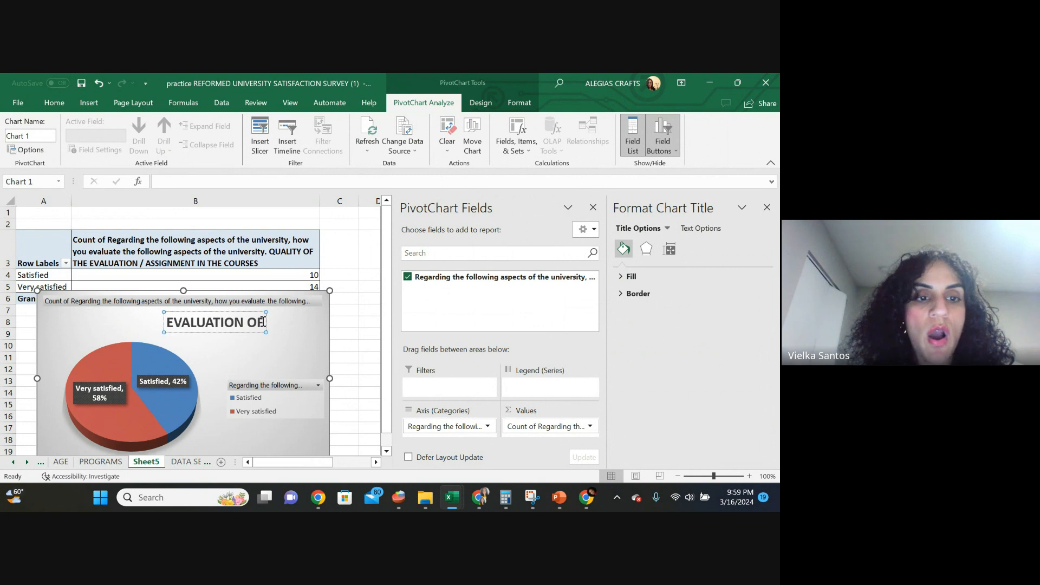
{"action": "type", "text": "ASSIGNMEN"}
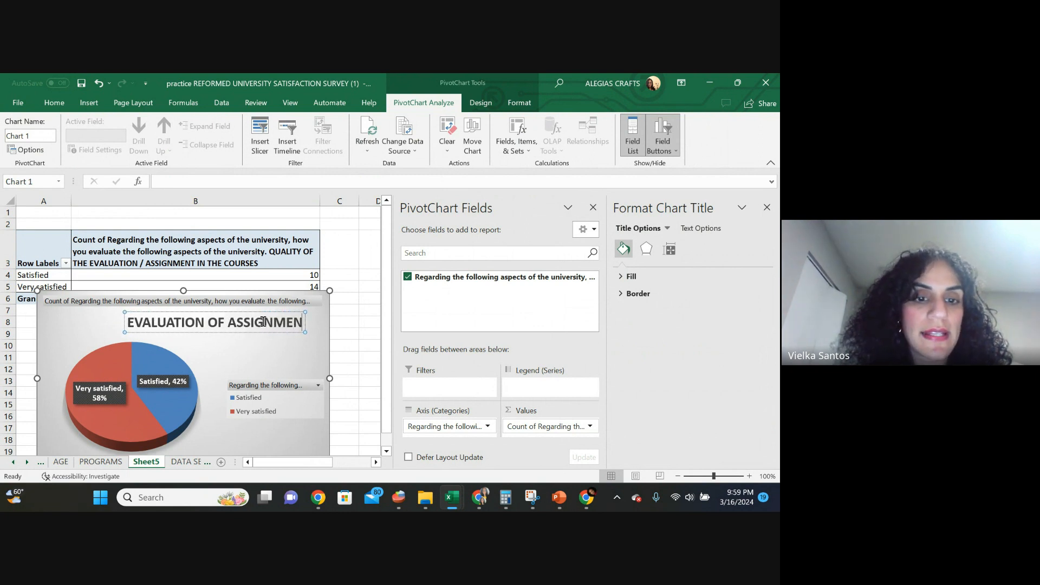
{"action": "type", "text": "T IN THE"}
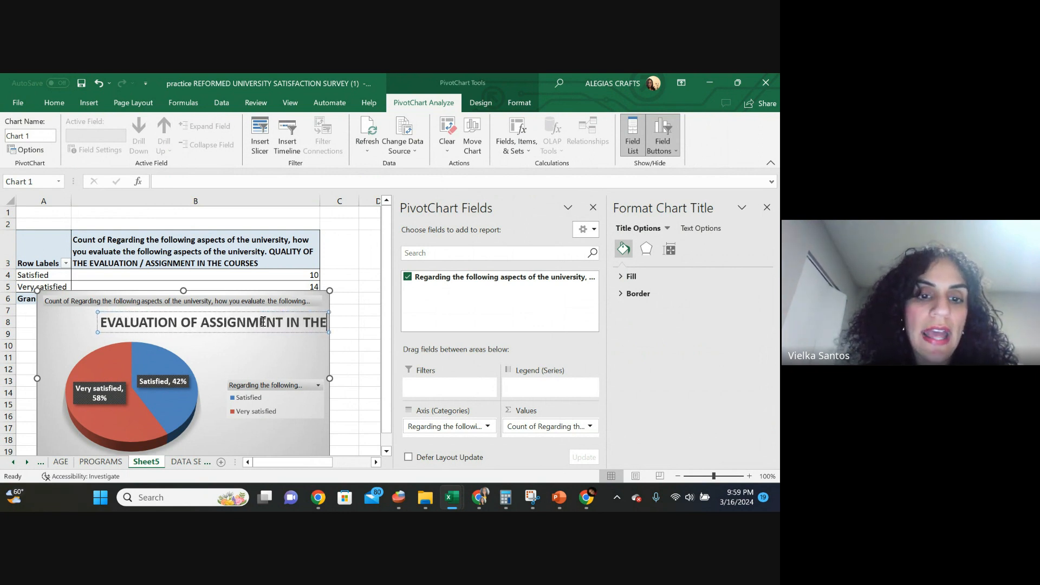
{"action": "type", "text": " COURSES"}
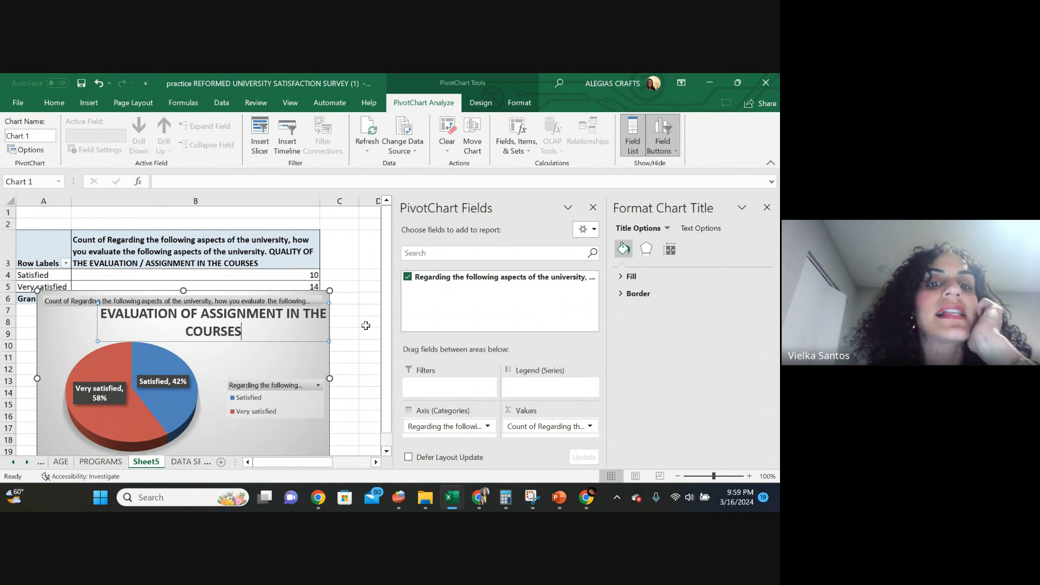
{"action": "left_click", "coordinate": [372, 335]}
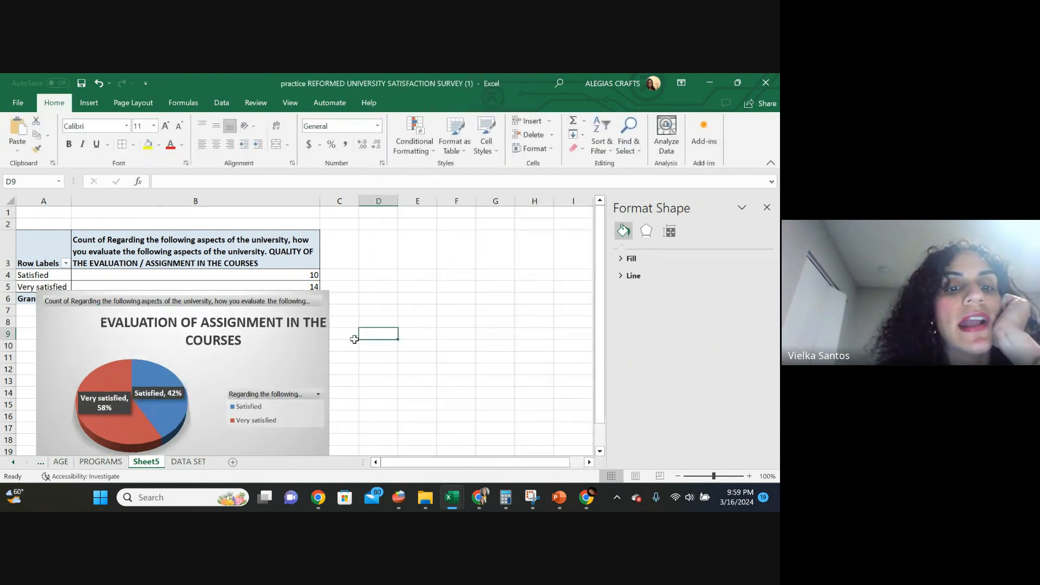
Move the pie chart's title so it sits fully inside the chart area, and rename the Sheet5 worksheet ASSIGNMENTS.
{"action": "left_click", "coordinate": [204, 328]}
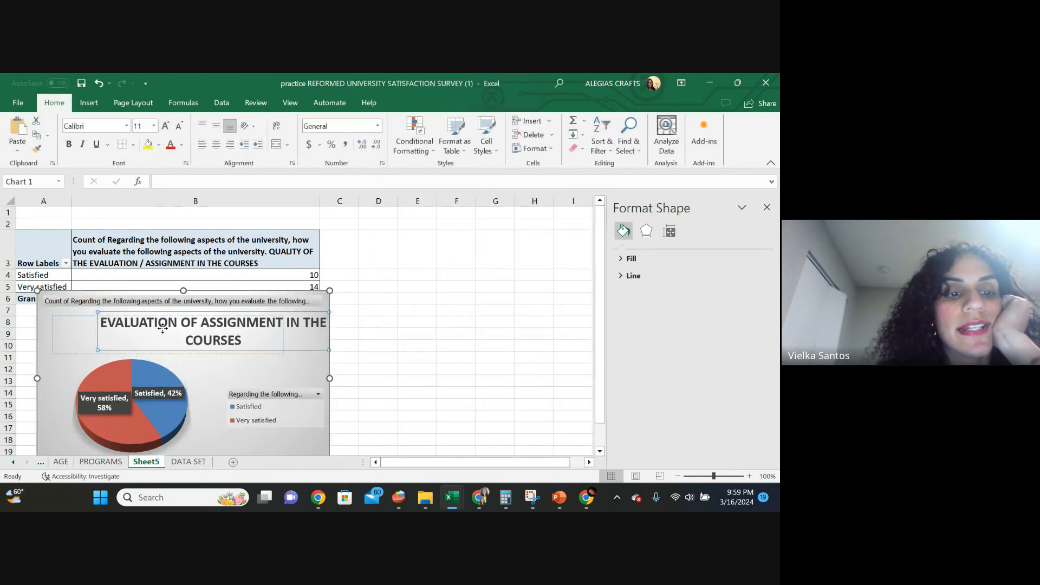
{"action": "left_click_drag", "start_coordinate": [163, 328], "coordinate": [161, 328]}
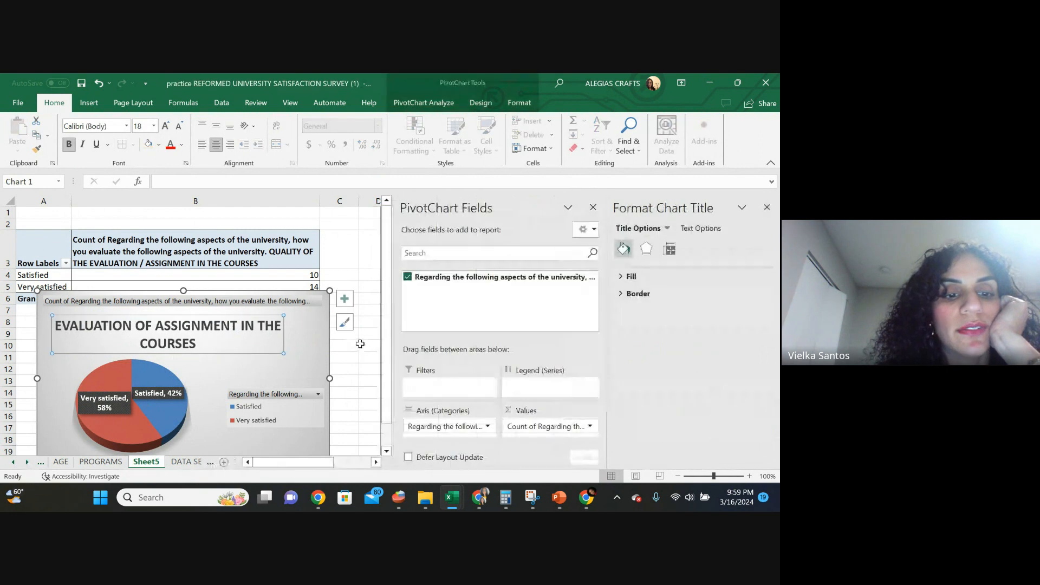
{"action": "double_click", "coordinate": [157, 461]}
{"action": "type", "text": "ASSIGNMENTS"}
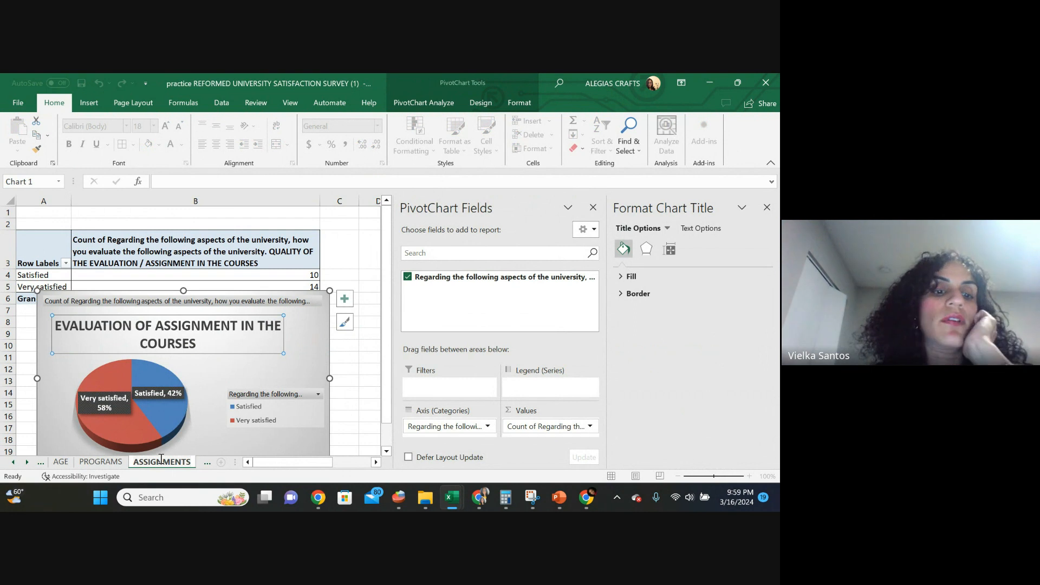
{"action": "left_click", "coordinate": [351, 425]}
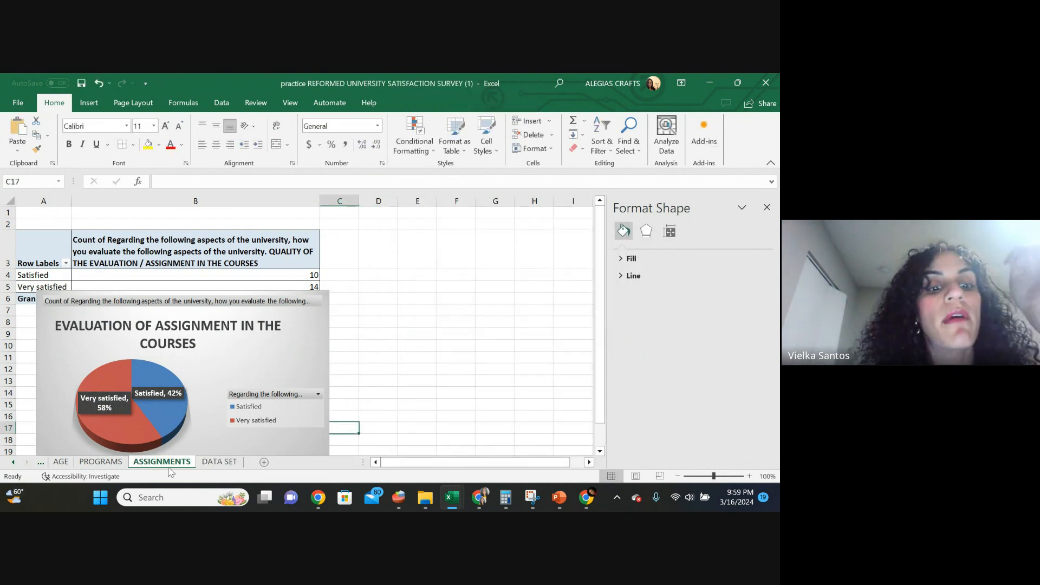
Look through the PROGRAMS, AGE and ASSIGNMENTS worksheets to compare their pivot tables and pie charts.
{"action": "left_click", "coordinate": [94, 462]}
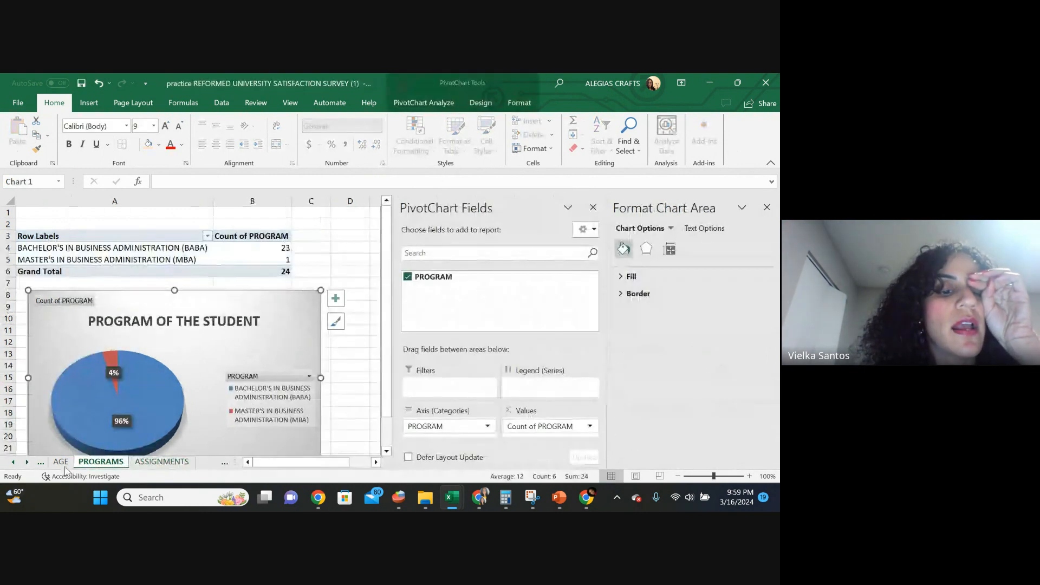
{"action": "left_click", "coordinate": [61, 461]}
{"action": "left_click", "coordinate": [16, 462]}
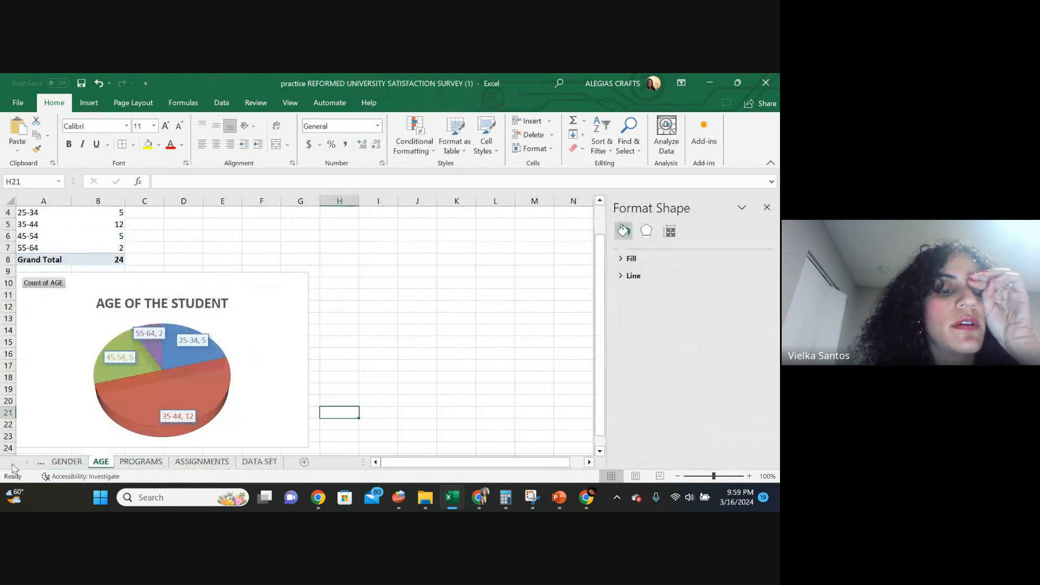
{"action": "left_click", "coordinate": [69, 461]}
{"action": "left_click", "coordinate": [103, 461]}
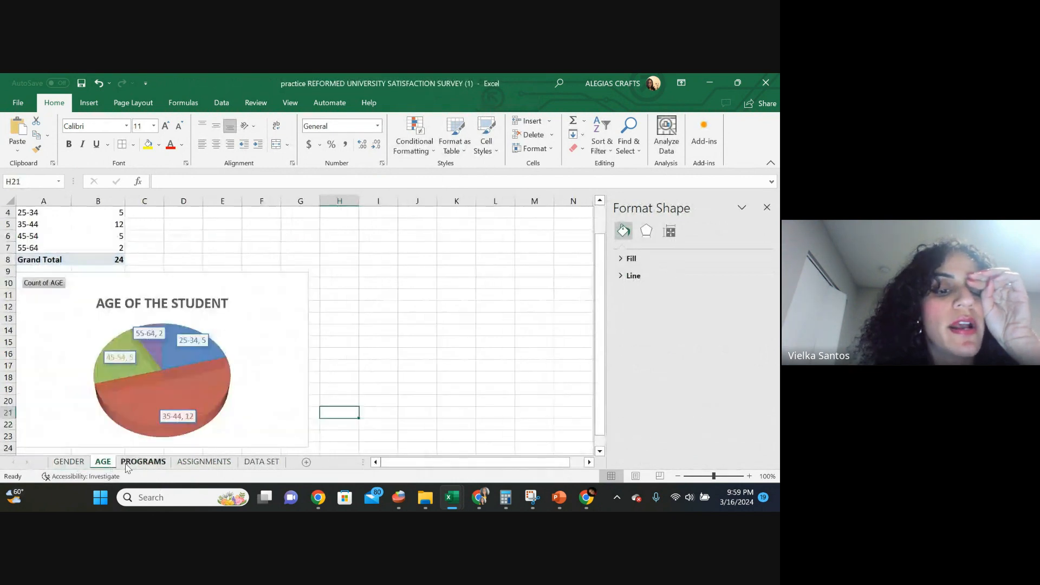
{"action": "left_click", "coordinate": [142, 461]}
{"action": "left_click", "coordinate": [192, 462]}
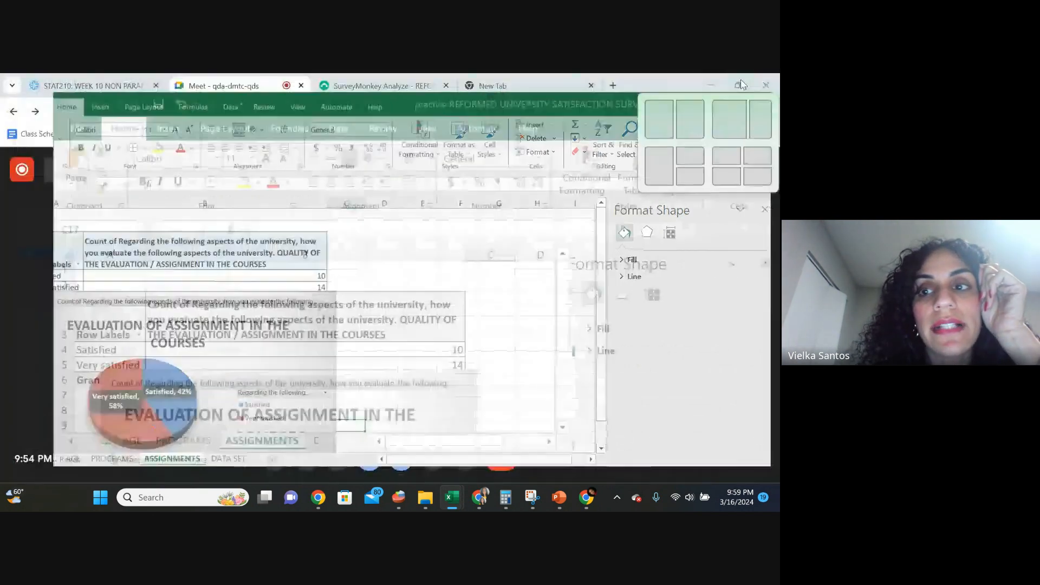
Switch to the SurveyMonkey results in Chrome and review the REFORMED UNIVERSITY SATISFACTION SURVEY question summaries from Q1 to Q6.
{"action": "left_click", "coordinate": [739, 81]}
{"action": "left_click", "coordinate": [73, 201]}
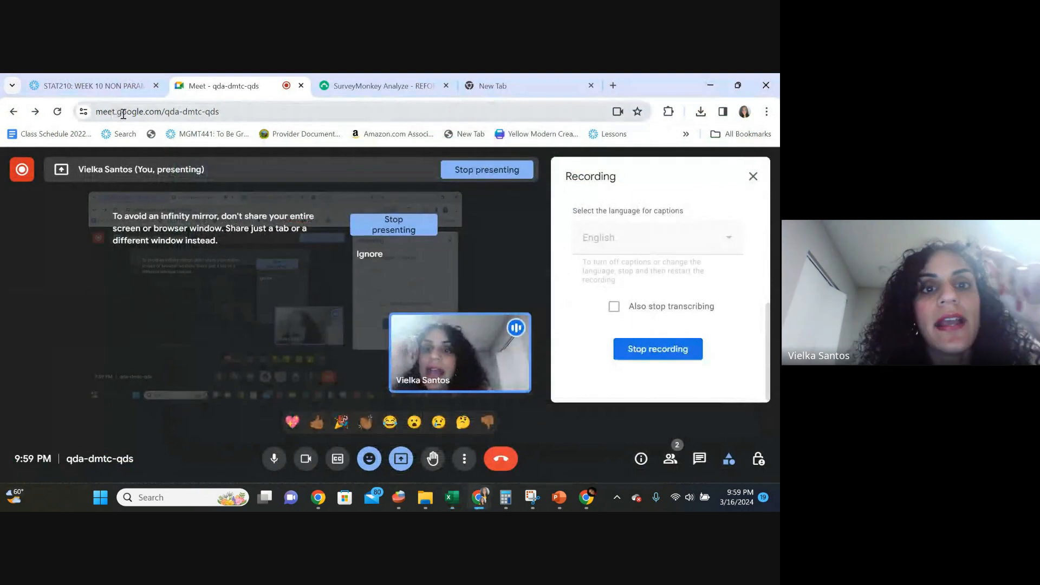
{"action": "left_click", "coordinate": [402, 78]}
{"action": "scroll", "coordinate": [432, 356], "scroll_direction": "down", "scroll_amount": 3}
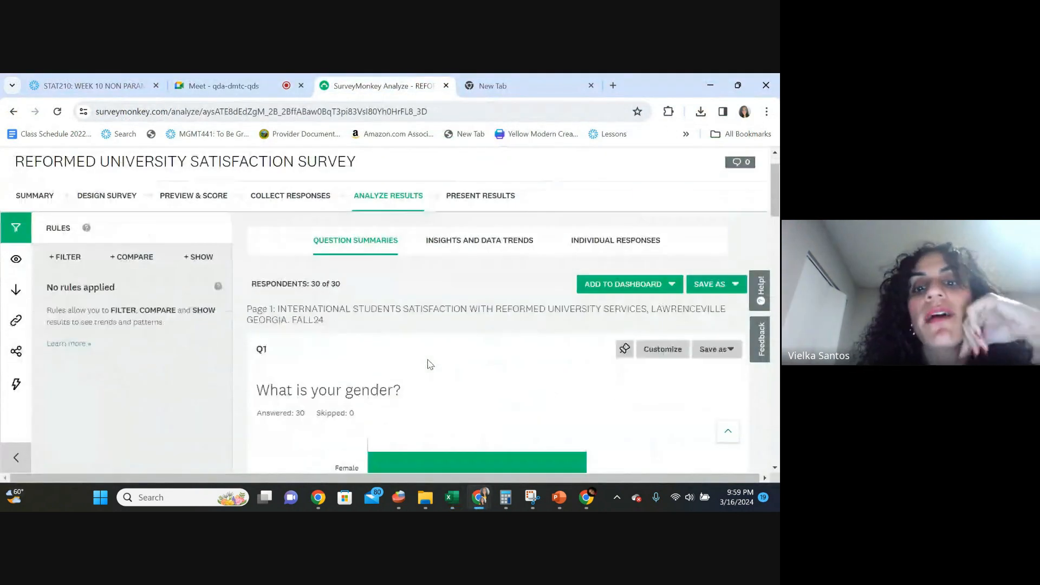
{"action": "scroll", "coordinate": [445, 325], "scroll_direction": "up", "scroll_amount": 4}
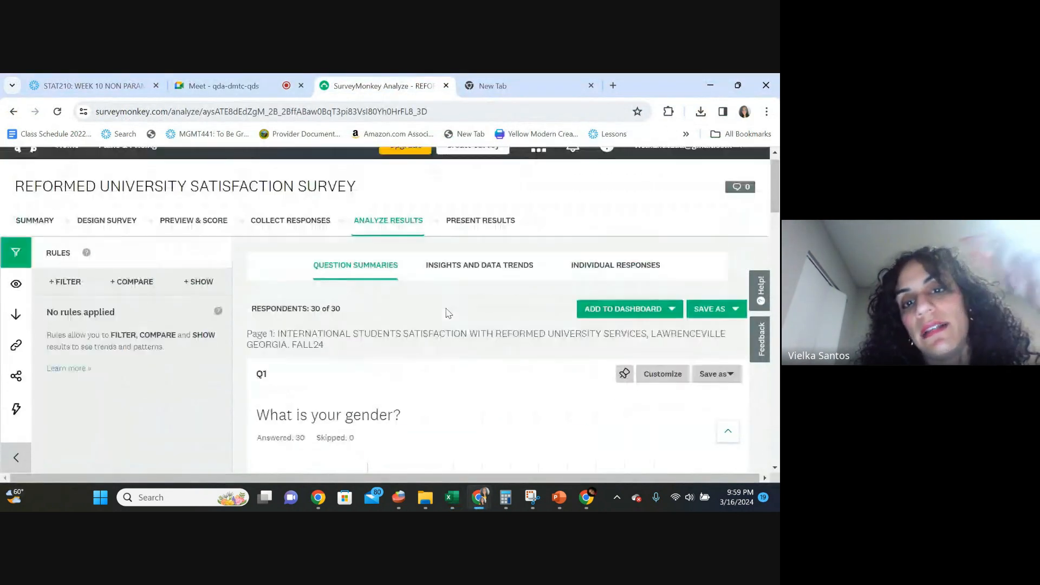
{"action": "scroll", "coordinate": [460, 347], "scroll_direction": "down", "scroll_amount": 10}
{"action": "scroll", "coordinate": [496, 362], "scroll_direction": "down", "scroll_amount": 20}
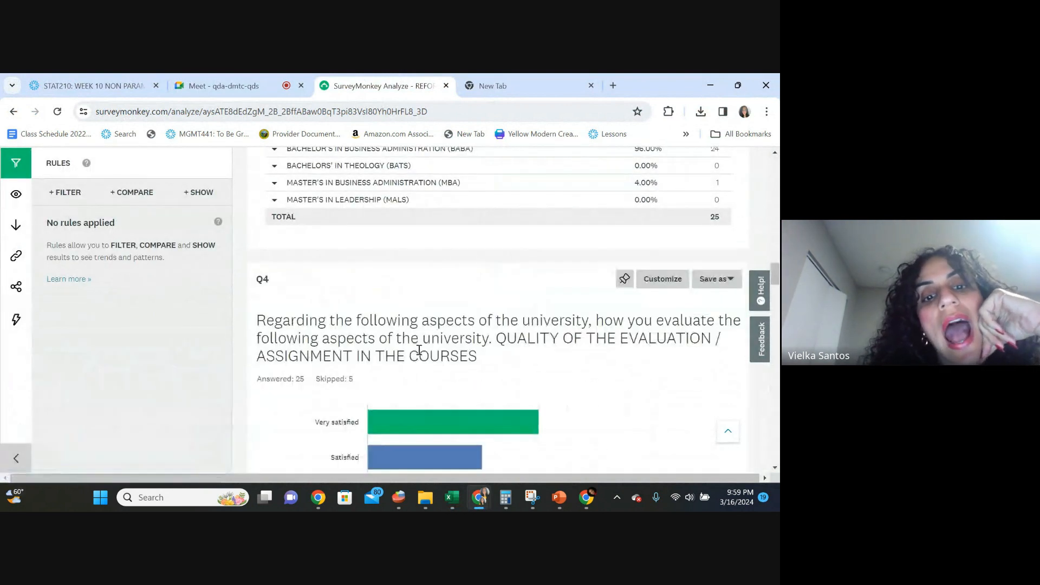
{"action": "scroll", "coordinate": [420, 350], "scroll_direction": "down", "scroll_amount": 8}
{"action": "scroll", "coordinate": [419, 348], "scroll_direction": "up", "scroll_amount": 4}
{"action": "scroll", "coordinate": [419, 349], "scroll_direction": "down", "scroll_amount": 4}
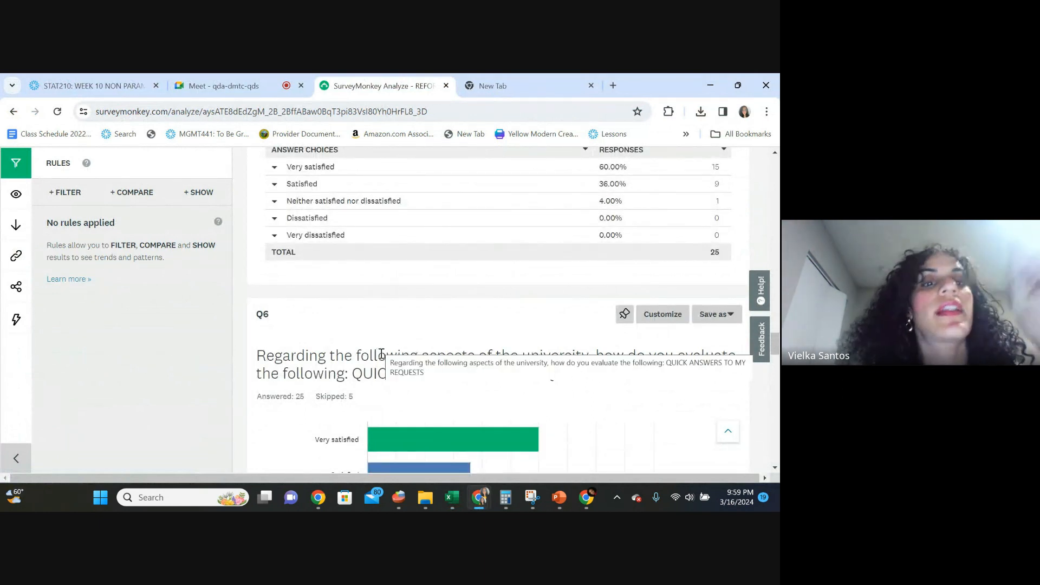
{"action": "left_click", "coordinate": [223, 85]}
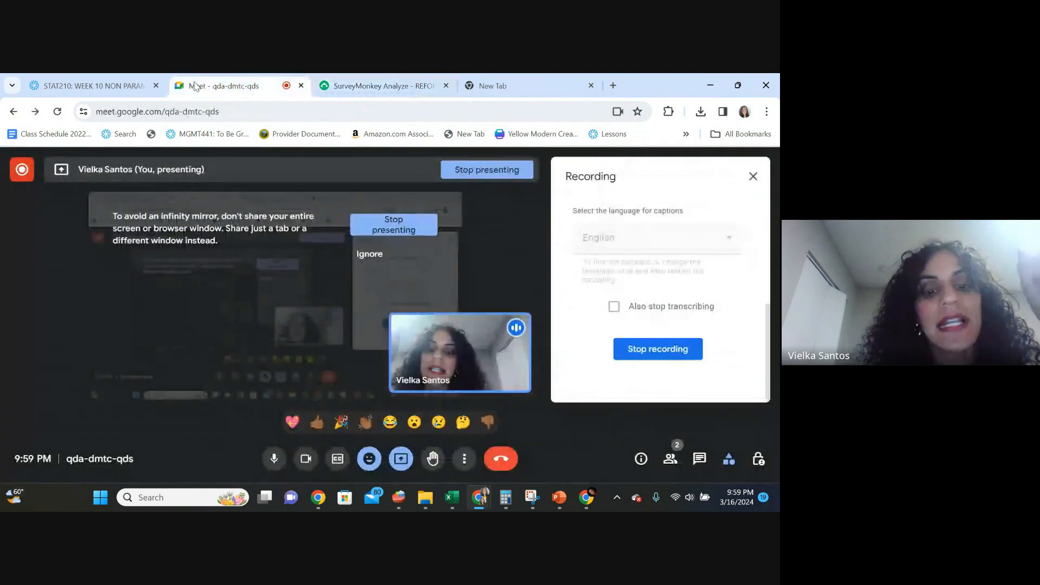
{"action": "left_click", "coordinate": [399, 78]}
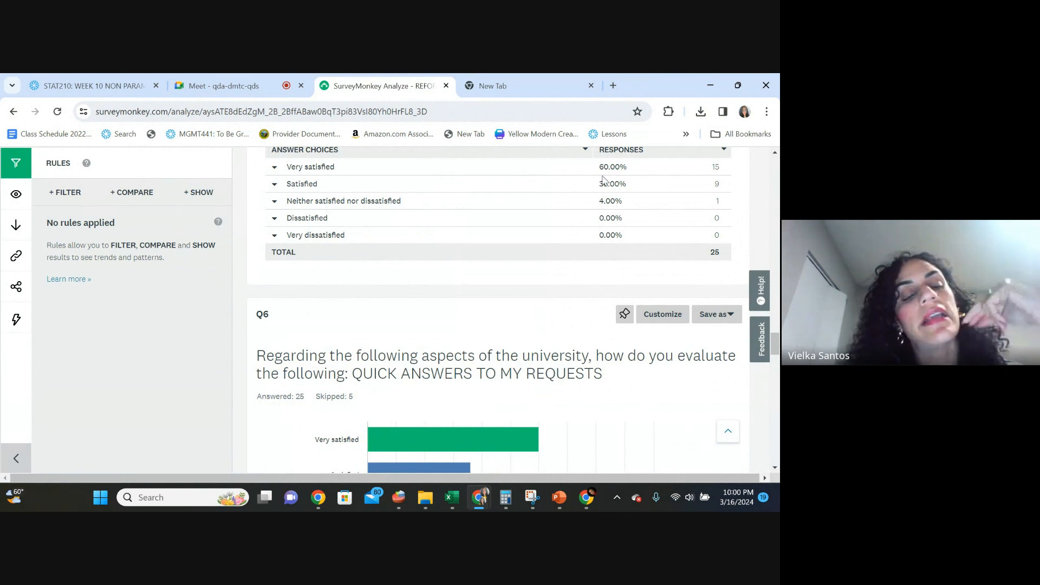
Capture a rectangular screenshot of the Q6 QUICK ANSWERS TO MY REQUESTS question and bar chart with Snipping Tool.
{"action": "scroll", "coordinate": [615, 216], "scroll_direction": "down", "scroll_amount": 3}
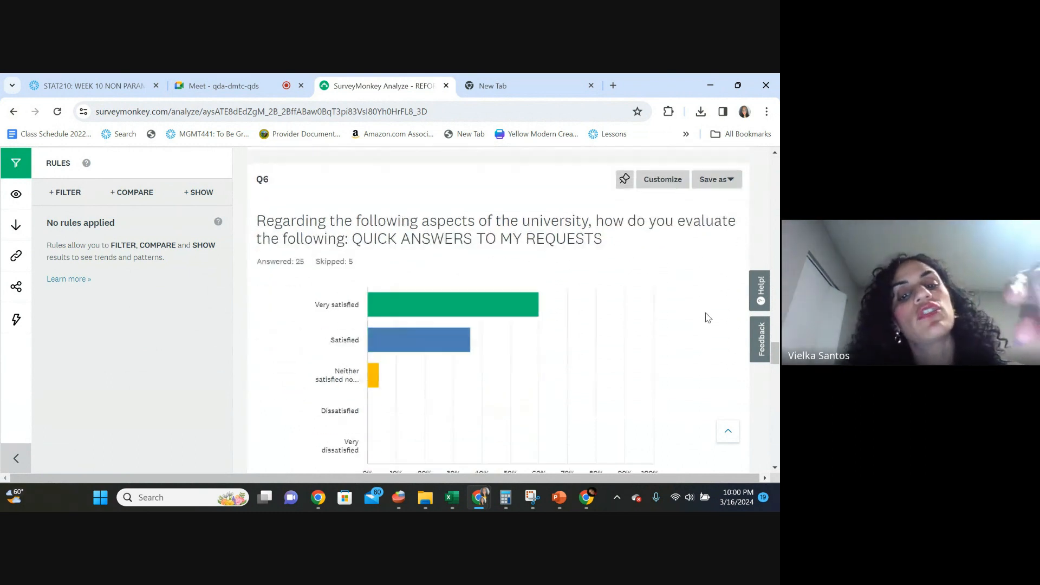
{"action": "scroll", "coordinate": [705, 318], "scroll_direction": "down", "scroll_amount": 1}
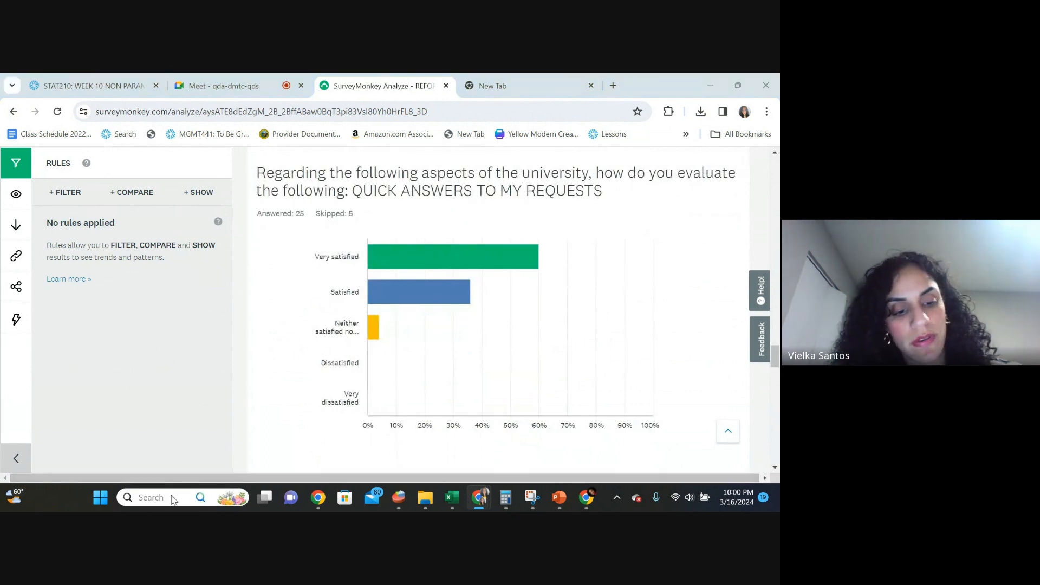
{"action": "left_click", "coordinate": [173, 497]}
{"action": "type", "text": "SN"}
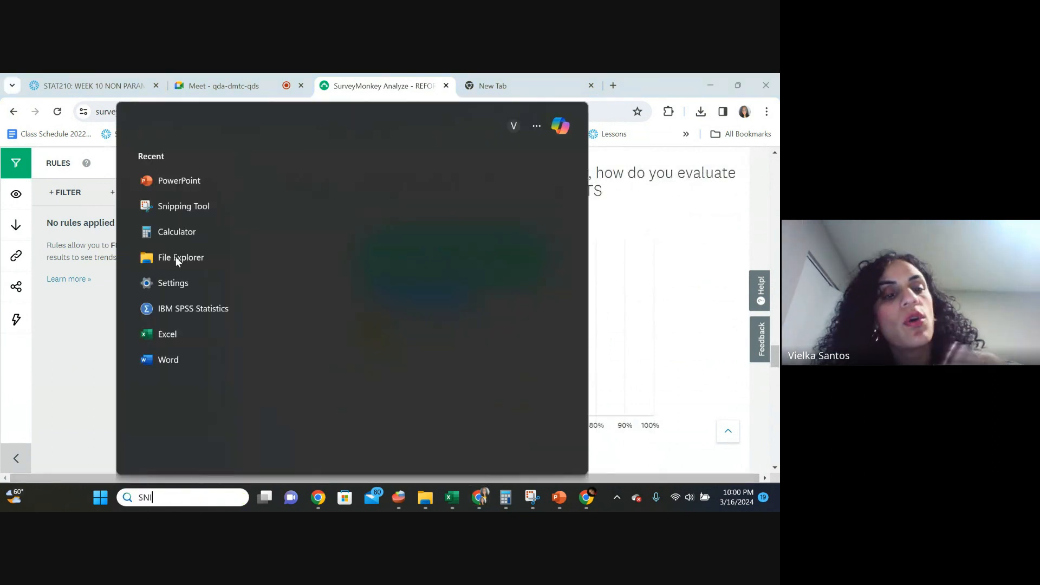
{"action": "type", "text": "I"}
{"action": "left_click", "coordinate": [187, 193]}
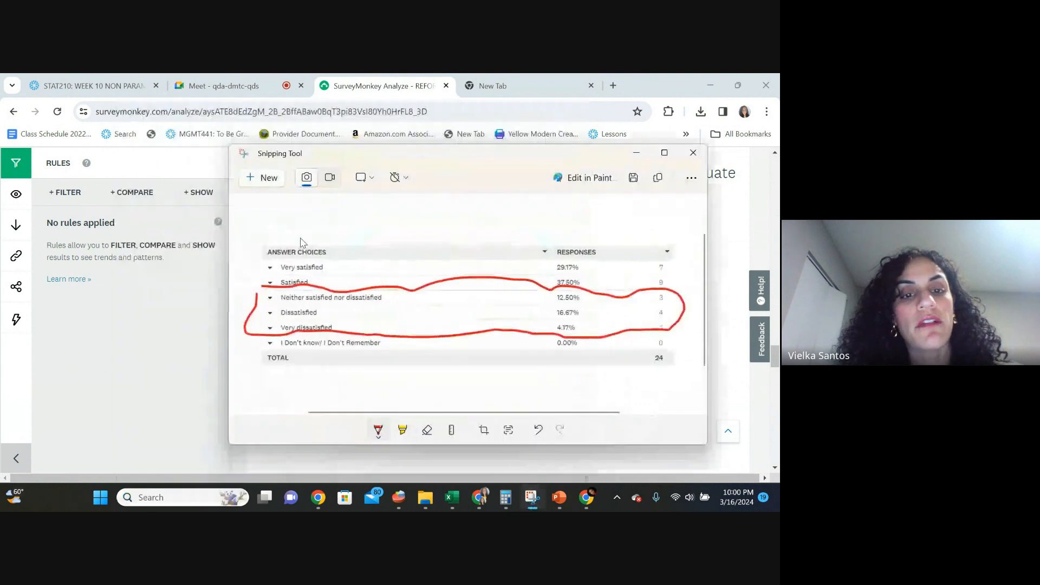
{"action": "left_click", "coordinate": [262, 178]}
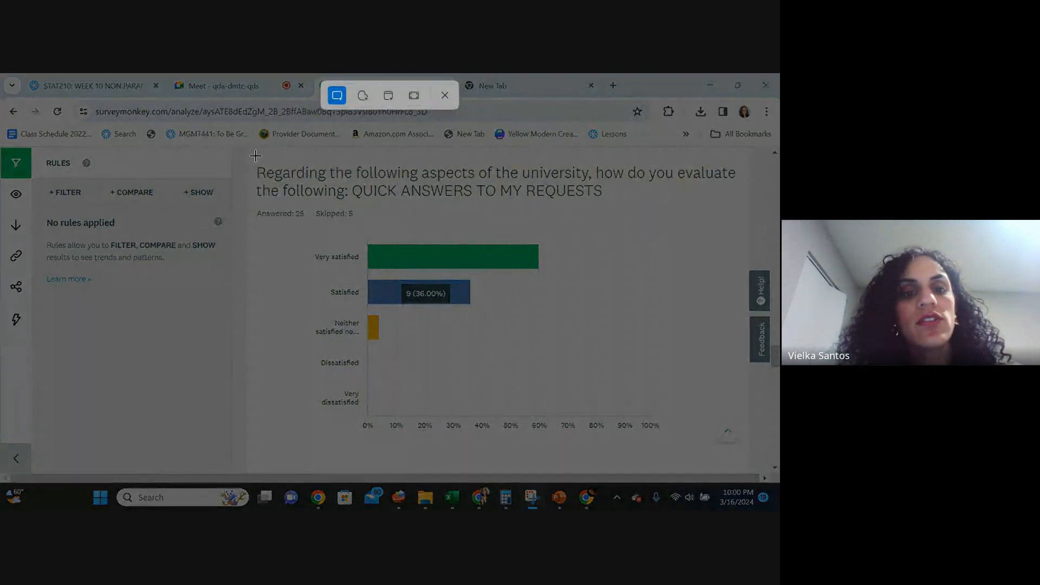
{"action": "left_click_drag", "start_coordinate": [254, 154], "coordinate": [710, 448]}
Examine the response tables and charts from Q6 through Q12 in the survey results.
{"action": "scroll", "coordinate": [688, 364], "scroll_direction": "down", "scroll_amount": 1}
{"action": "scroll", "coordinate": [687, 363], "scroll_direction": "down", "scroll_amount": 10}
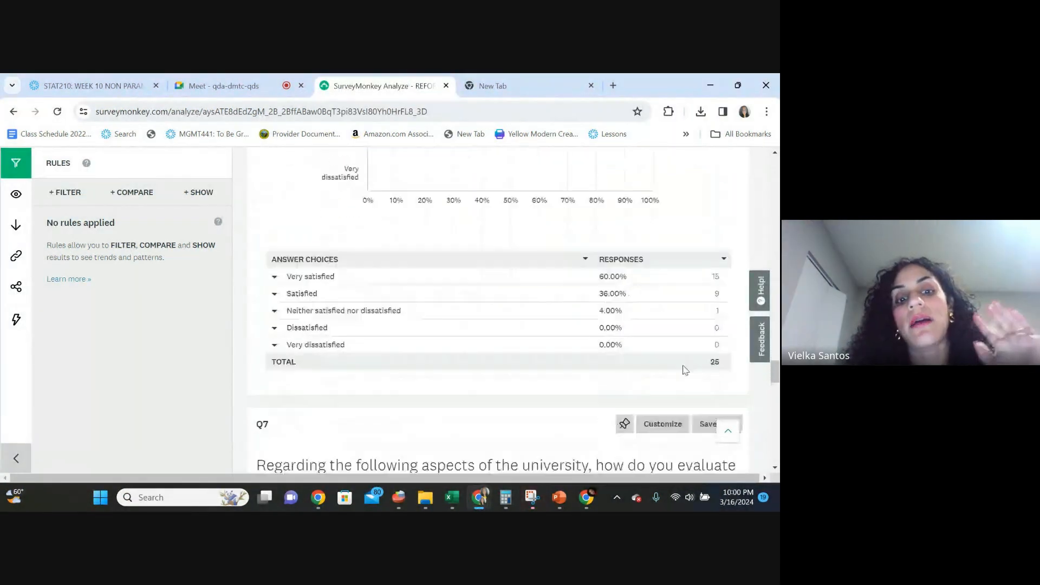
{"action": "scroll", "coordinate": [251, 370], "scroll_direction": "down", "scroll_amount": 12}
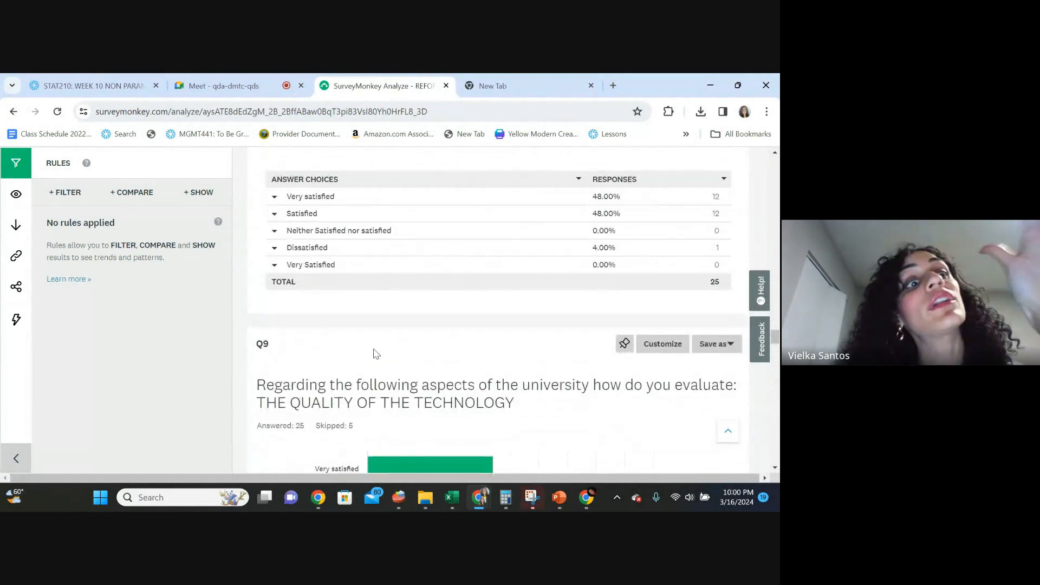
{"action": "scroll", "coordinate": [379, 352], "scroll_direction": "down", "scroll_amount": 10}
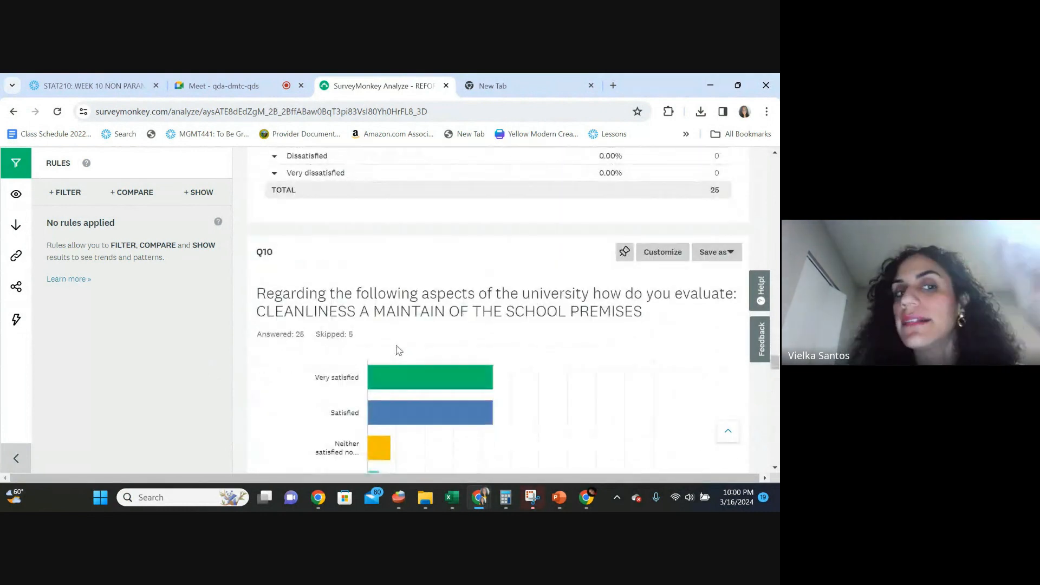
{"action": "mouse_move", "coordinate": [430, 363]}
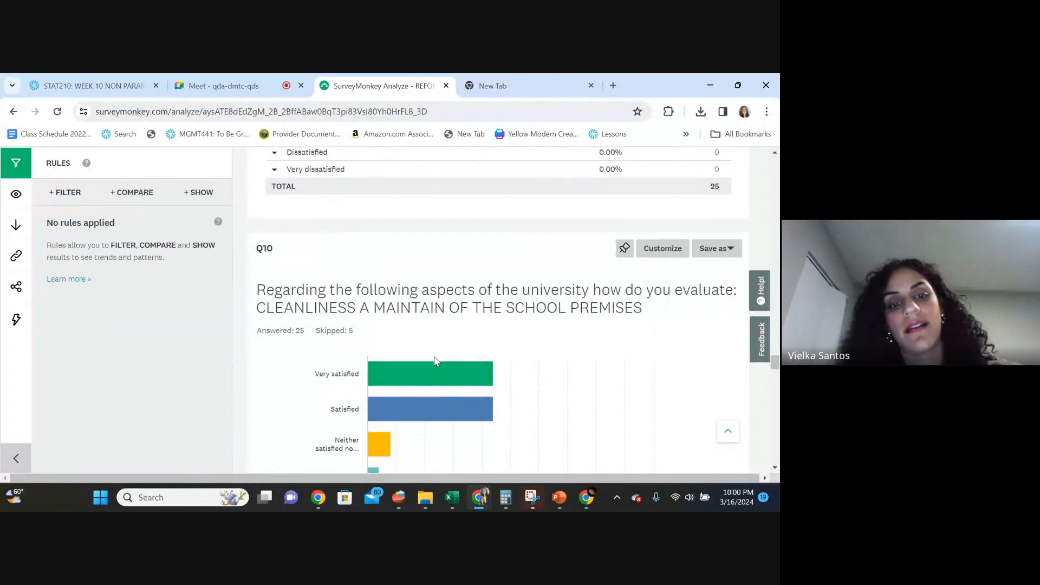
{"action": "scroll", "coordinate": [520, 379], "scroll_direction": "down", "scroll_amount": 12}
{"action": "scroll", "coordinate": [661, 248], "scroll_direction": "down", "scroll_amount": 15}
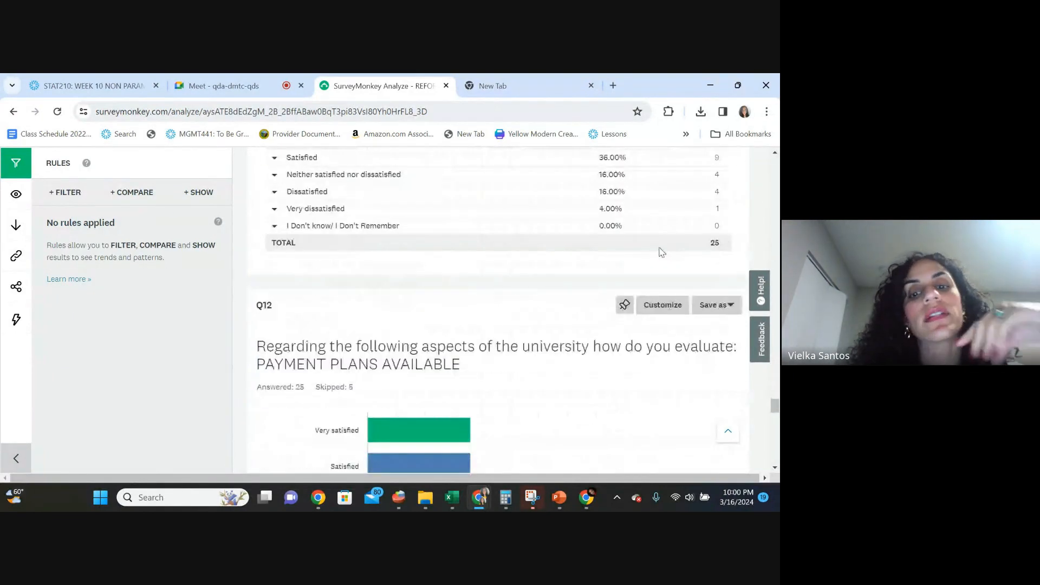
Review the survey results from the payment plans question through the cultural exchange and extracurricular activities question.
{"action": "scroll", "coordinate": [627, 202], "scroll_direction": "up", "scroll_amount": 1}
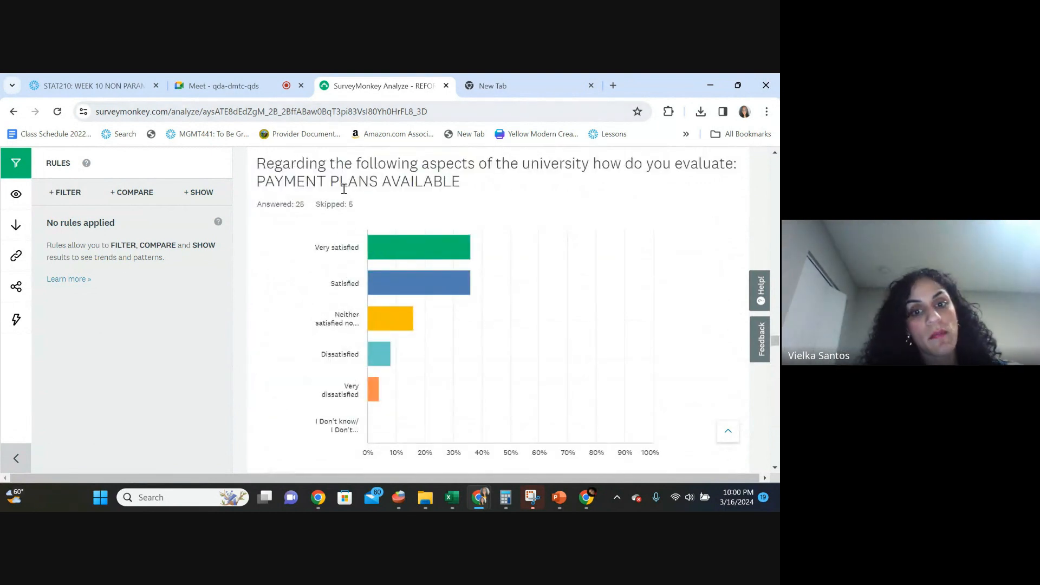
{"action": "mouse_move", "coordinate": [434, 253]}
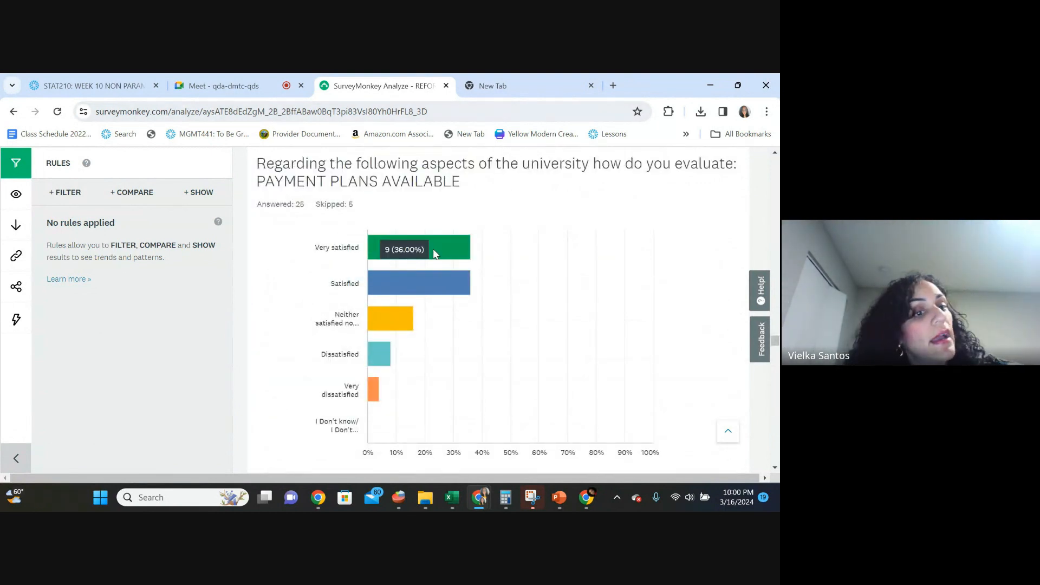
{"action": "scroll", "coordinate": [447, 280], "scroll_direction": "down", "scroll_amount": 10}
{"action": "scroll", "coordinate": [448, 285], "scroll_direction": "down", "scroll_amount": 12}
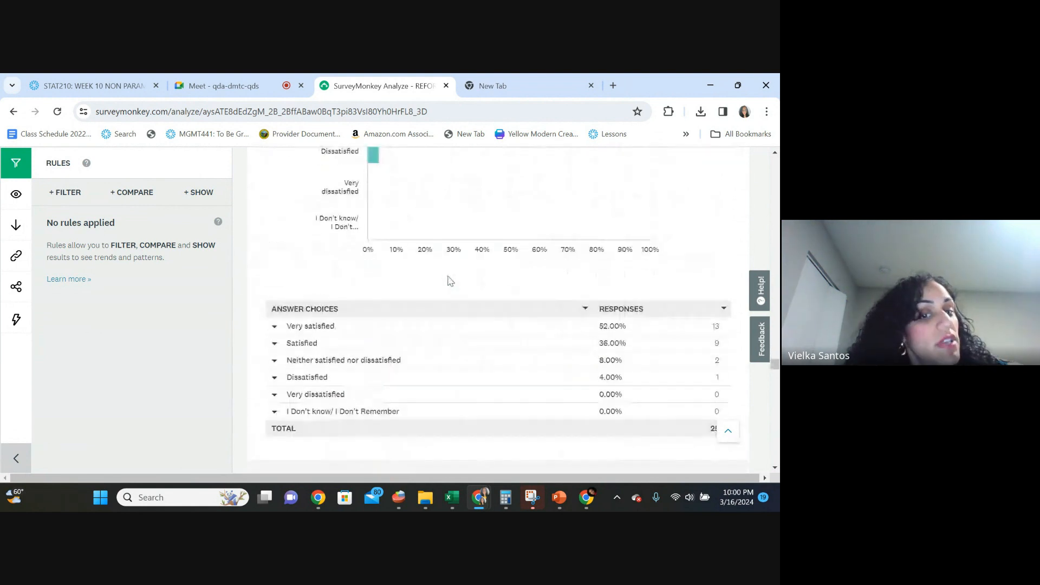
{"action": "scroll", "coordinate": [444, 279], "scroll_direction": "down", "scroll_amount": 12}
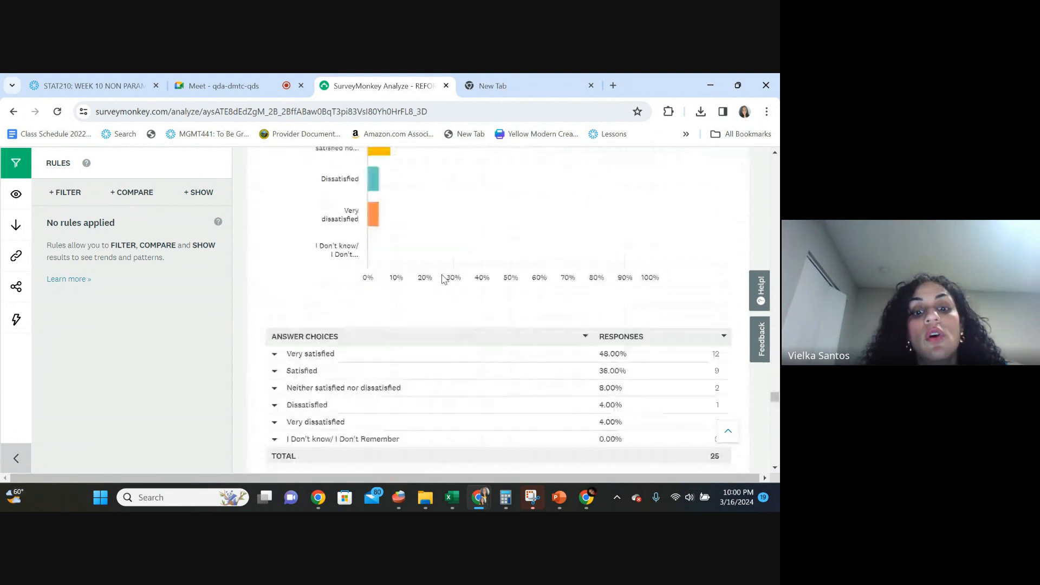
{"action": "scroll", "coordinate": [452, 284], "scroll_direction": "down", "scroll_amount": 12}
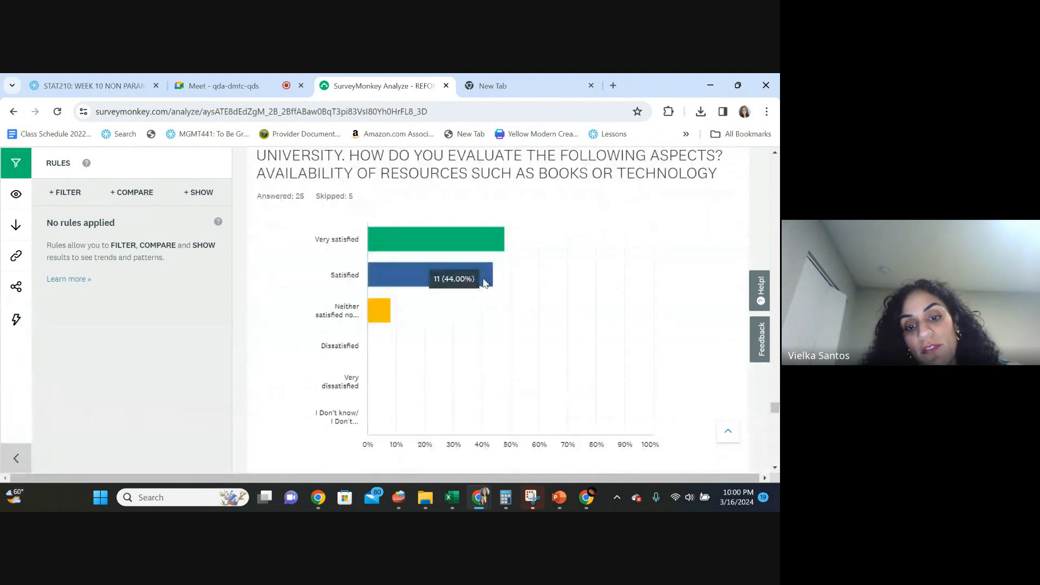
{"action": "scroll", "coordinate": [487, 287], "scroll_direction": "down", "scroll_amount": 2}
{"action": "scroll", "coordinate": [487, 287], "scroll_direction": "down", "scroll_amount": 6}
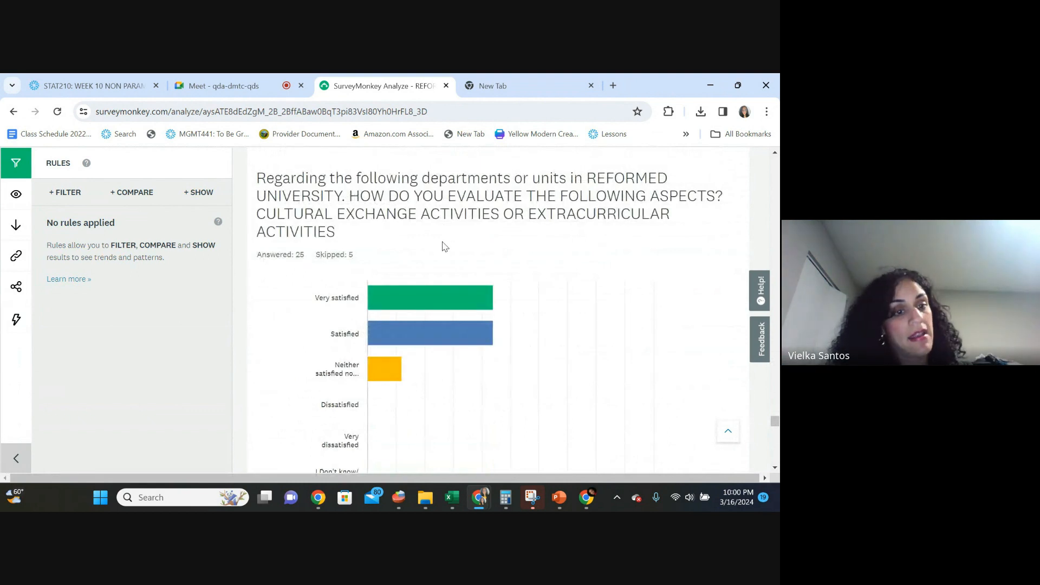
Examine the Q21 chart of the most relevant amenities and services, and read the students' written comments.
{"action": "scroll", "coordinate": [455, 265], "scroll_direction": "down", "scroll_amount": 20}
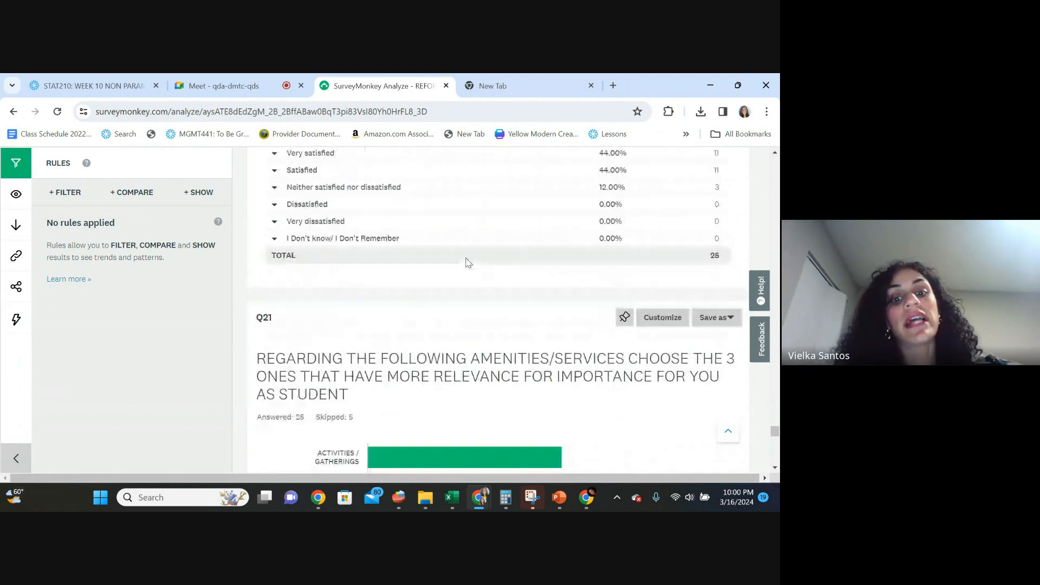
{"action": "scroll", "coordinate": [477, 268], "scroll_direction": "up", "scroll_amount": 8}
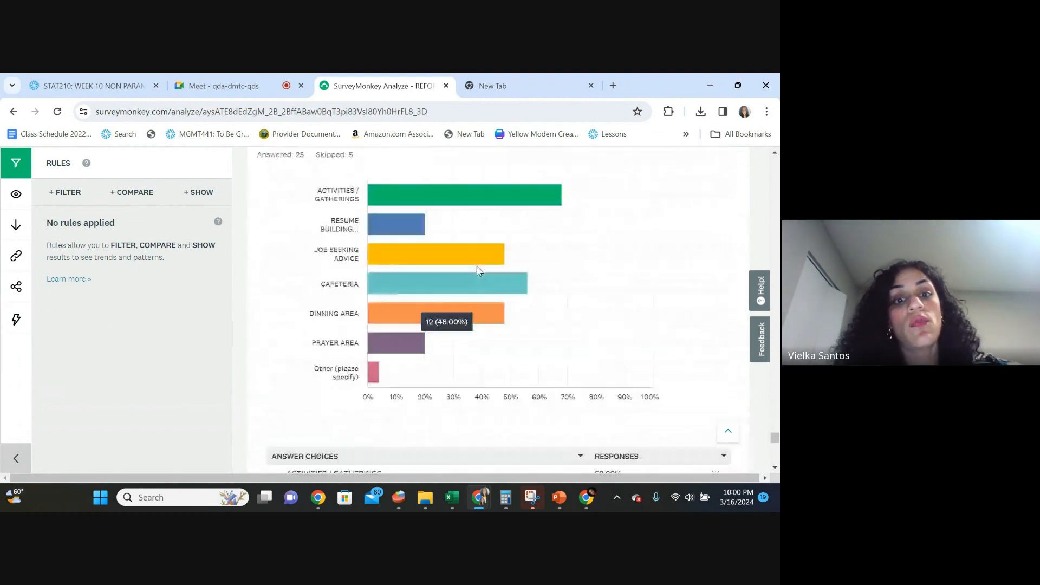
{"action": "scroll", "coordinate": [477, 268], "scroll_direction": "down", "scroll_amount": 12}
{"action": "scroll", "coordinate": [477, 270], "scroll_direction": "down", "scroll_amount": 4}
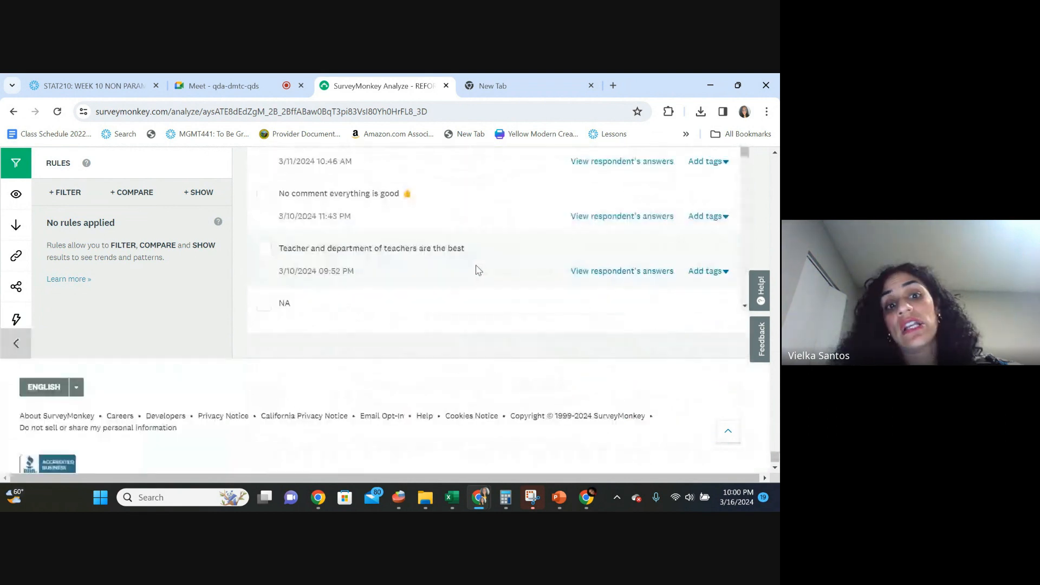
{"action": "scroll", "coordinate": [477, 266], "scroll_direction": "up", "scroll_amount": 3}
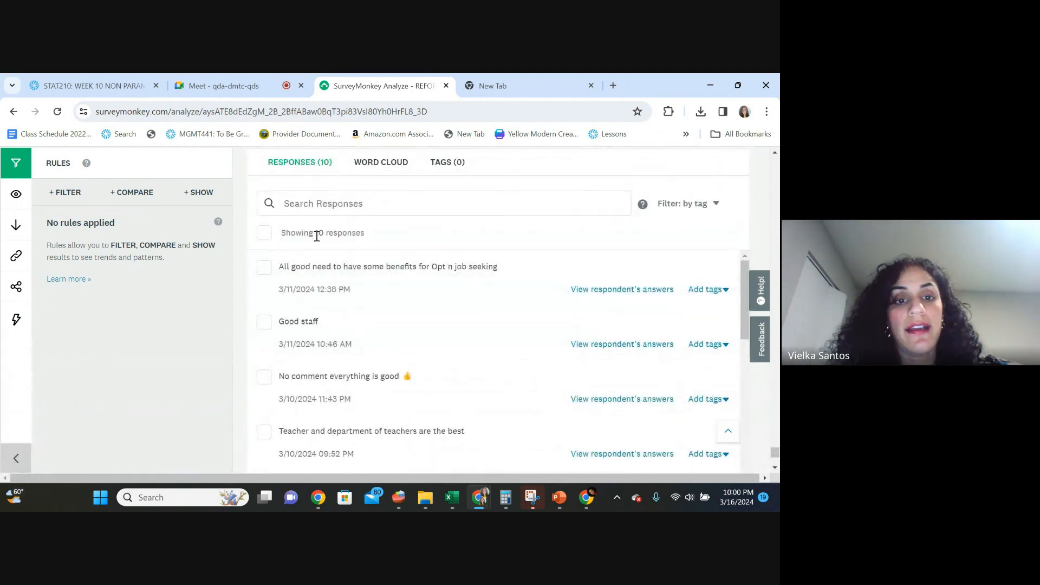
Read the students' written responses under the Q22 COMMENTS/SUGGESTIONS question through the last comment.
{"action": "scroll", "coordinate": [459, 248], "scroll_direction": "down", "scroll_amount": 1}
{"action": "scroll", "coordinate": [471, 244], "scroll_direction": "up", "scroll_amount": 3}
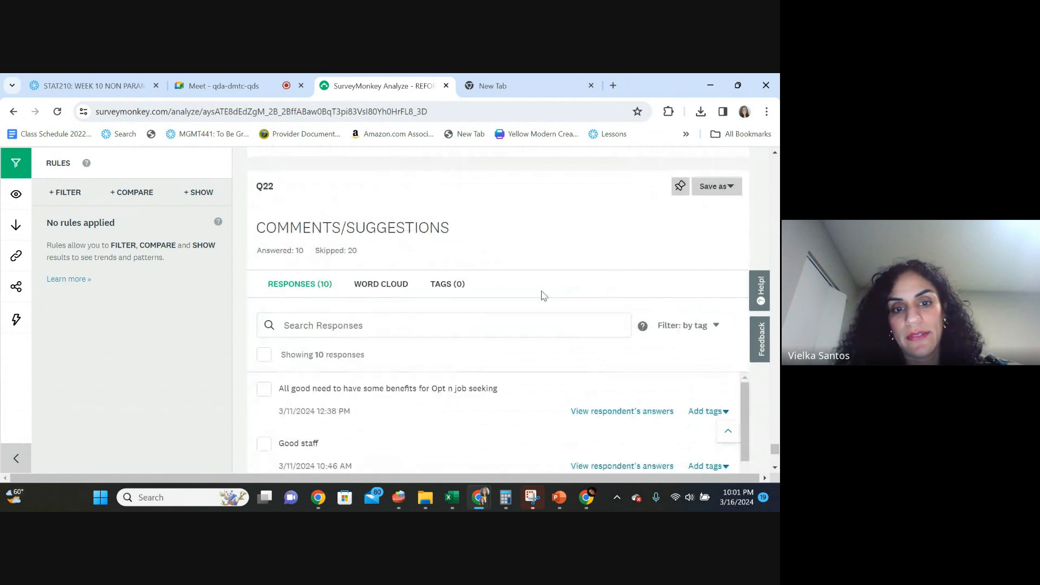
{"action": "scroll", "coordinate": [542, 293], "scroll_direction": "down", "scroll_amount": 1}
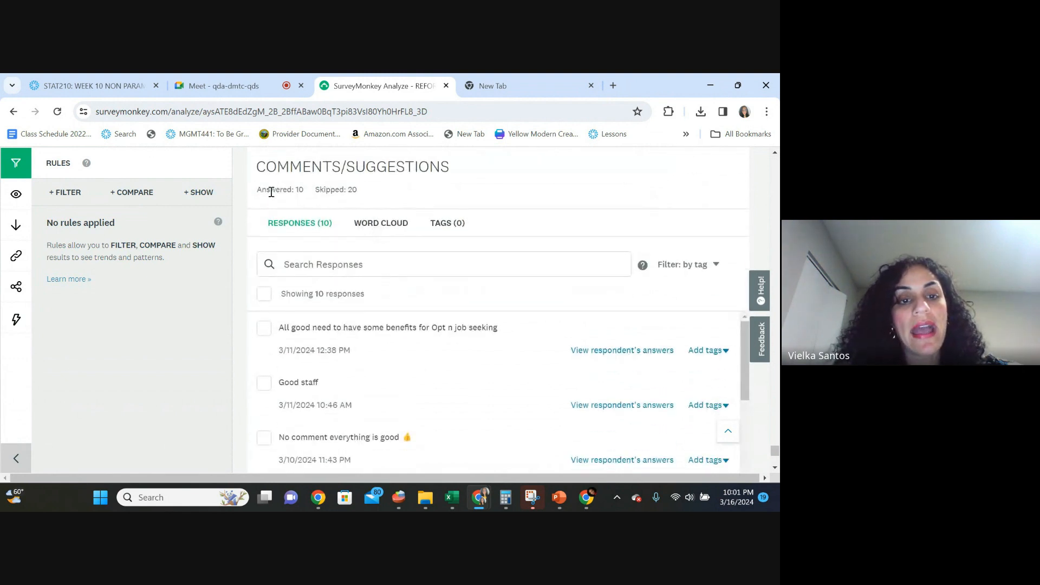
{"action": "scroll", "coordinate": [585, 339], "scroll_direction": "down", "scroll_amount": 5}
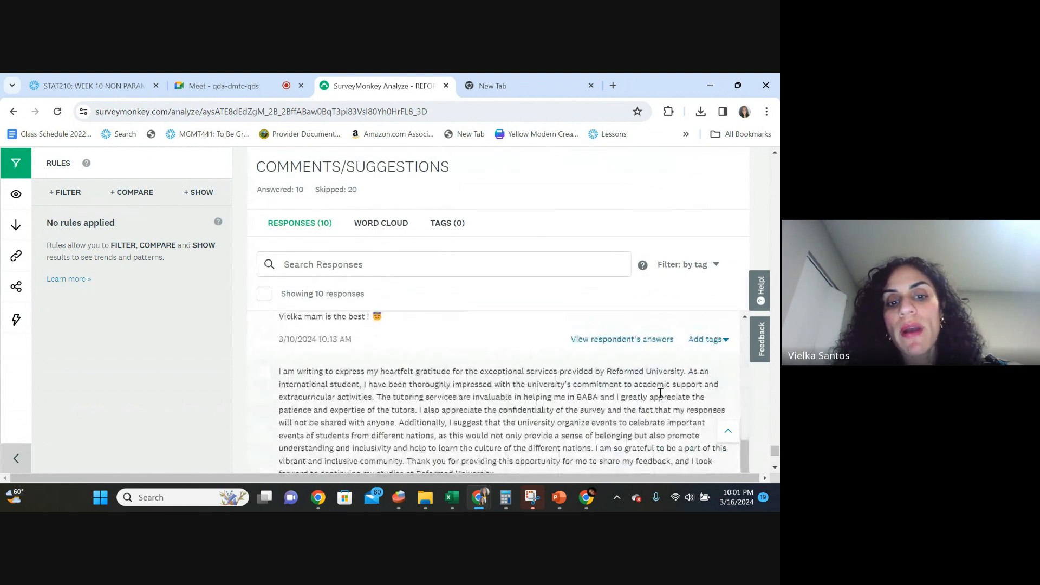
{"action": "scroll", "coordinate": [659, 392], "scroll_direction": "down", "scroll_amount": 6}
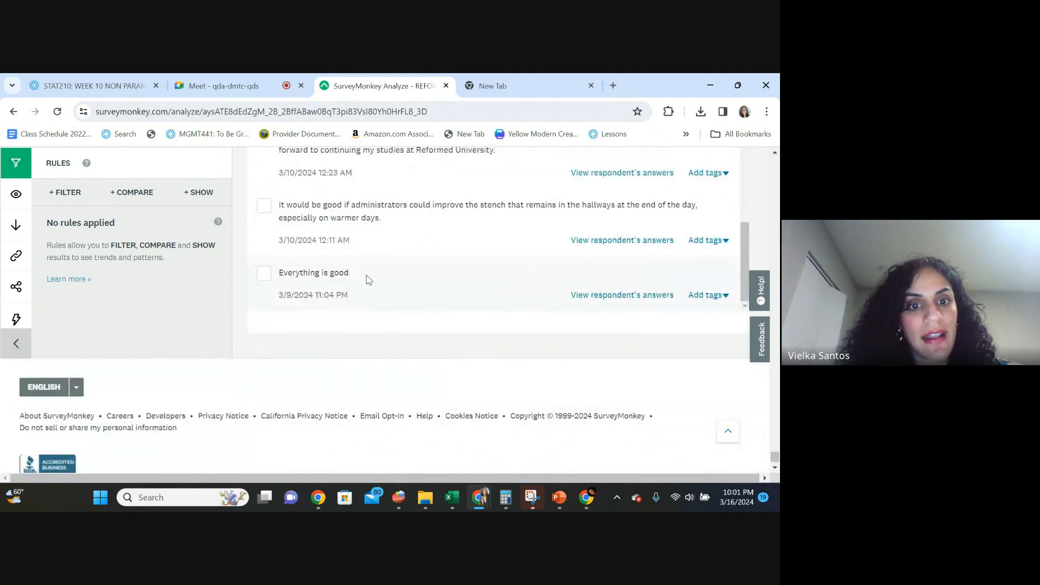
{"action": "left_click_drag", "start_coordinate": [368, 280], "coordinate": [262, 326]}
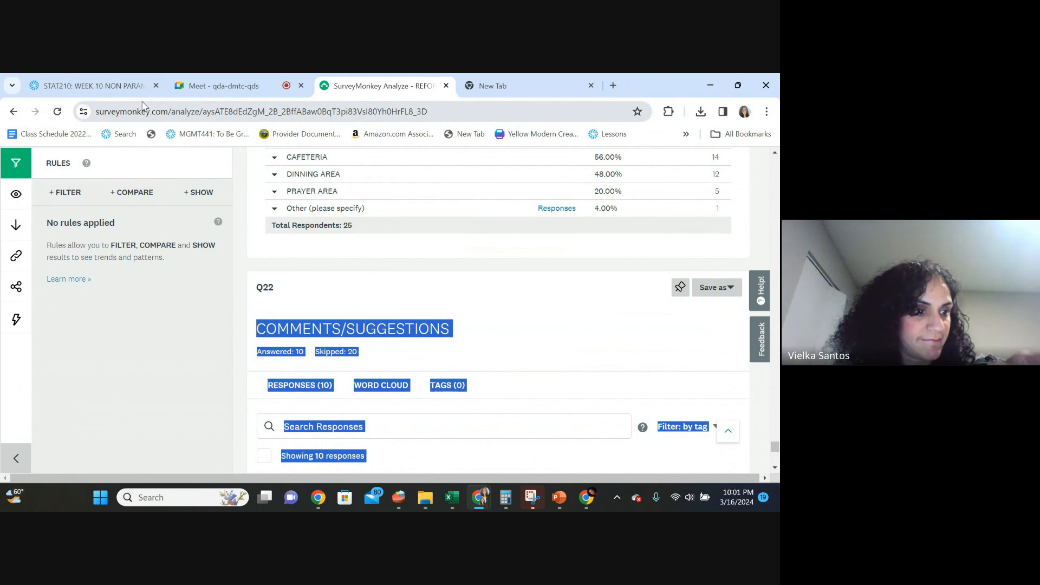
{"action": "mouse_move", "coordinate": [130, 78]}
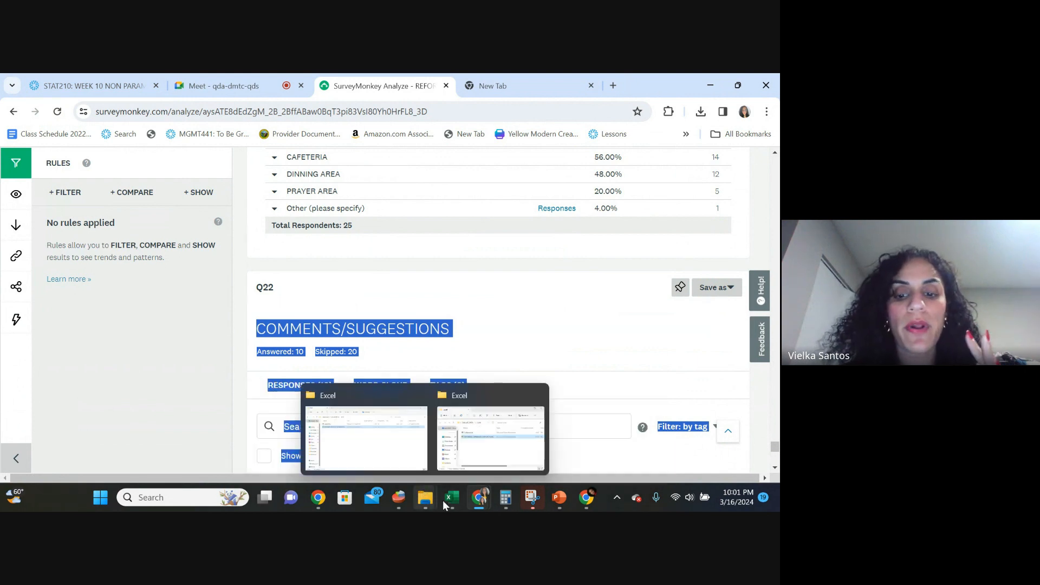
{"action": "left_click", "coordinate": [537, 498]}
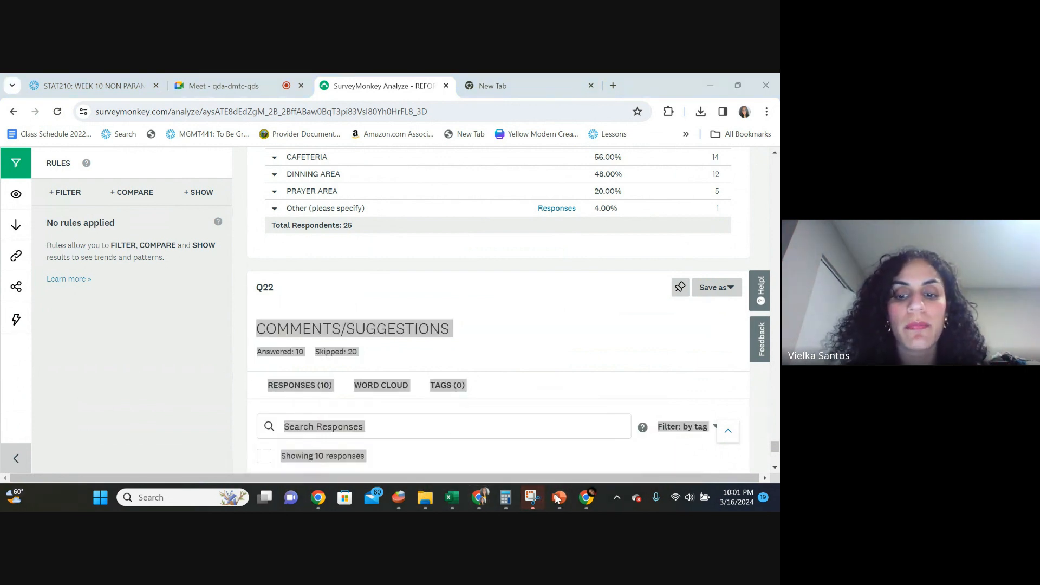
{"action": "mouse_move", "coordinate": [561, 504]}
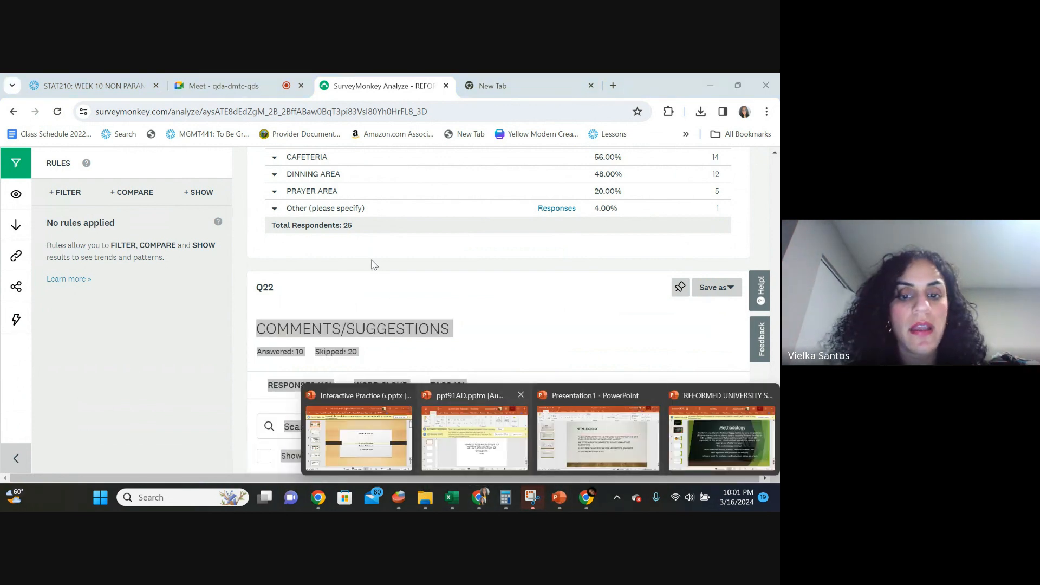
{"action": "left_click", "coordinate": [406, 271]}
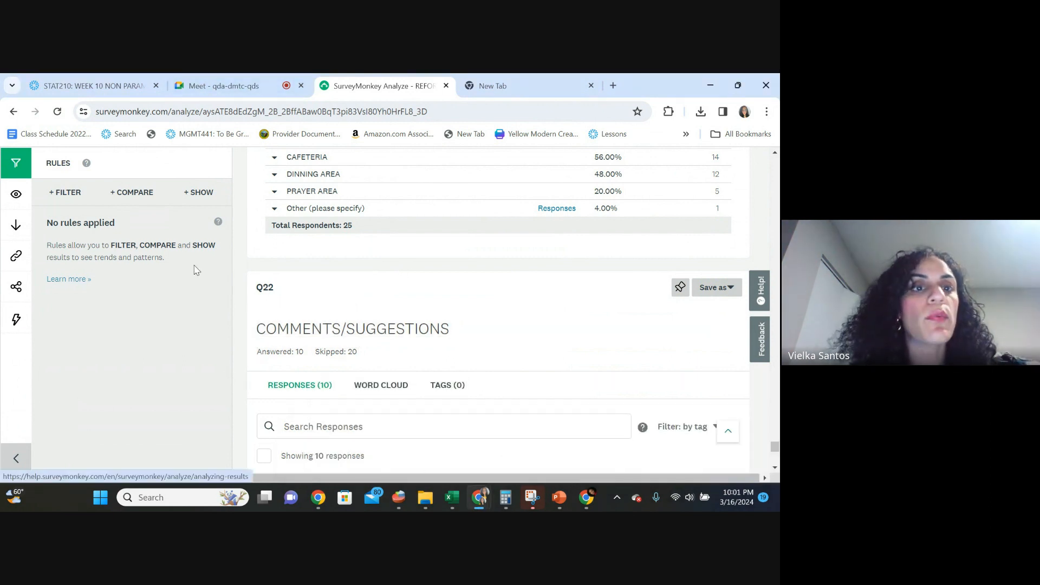
{"action": "left_click", "coordinate": [247, 77]}
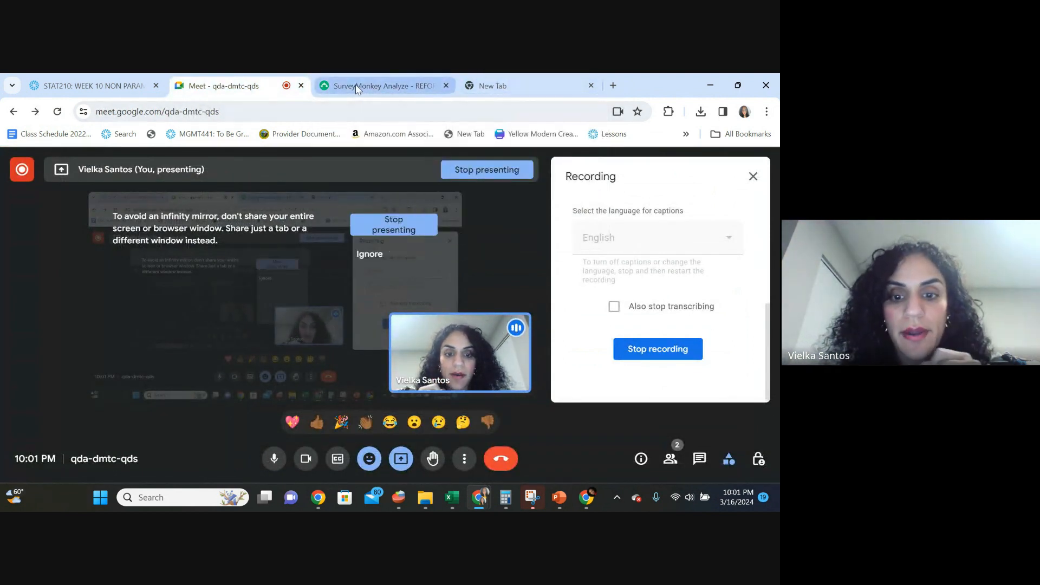
{"action": "left_click", "coordinate": [357, 87]}
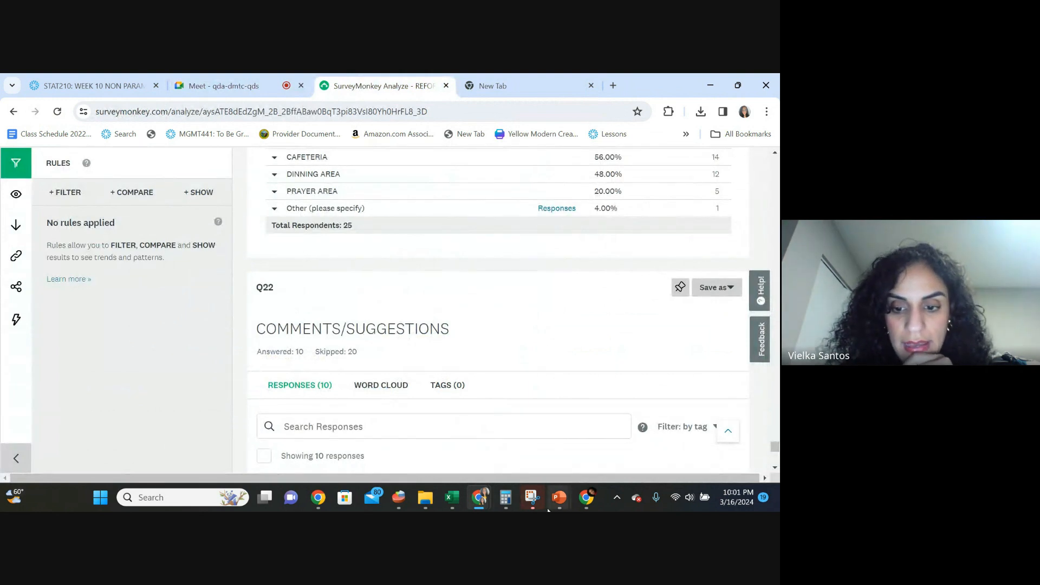
Switch to PowerPoint and create a new blank presentation.
{"action": "mouse_move", "coordinate": [558, 501]}
{"action": "left_click", "coordinate": [360, 433]}
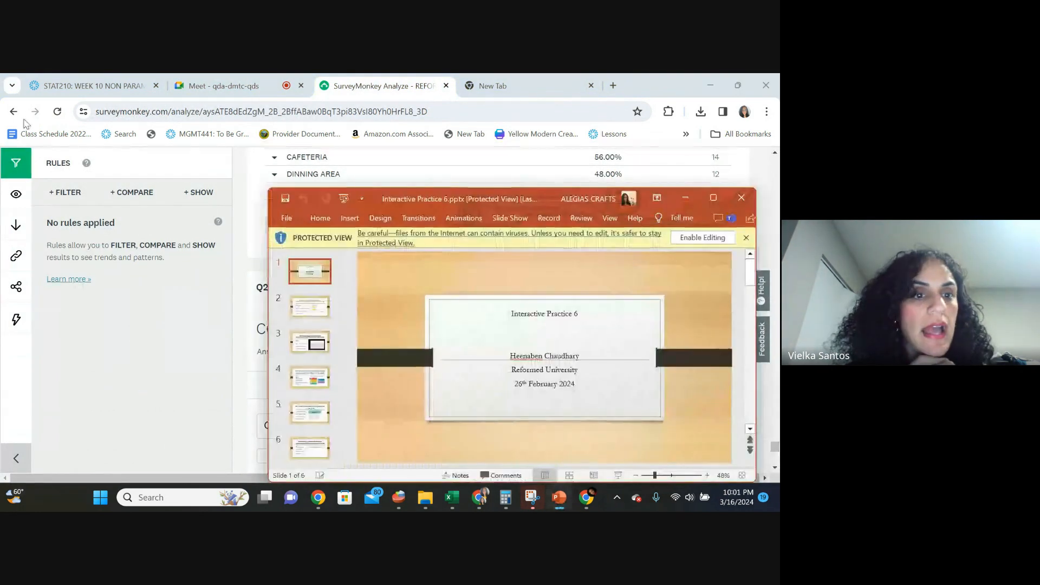
{"action": "left_click", "coordinate": [286, 218]}
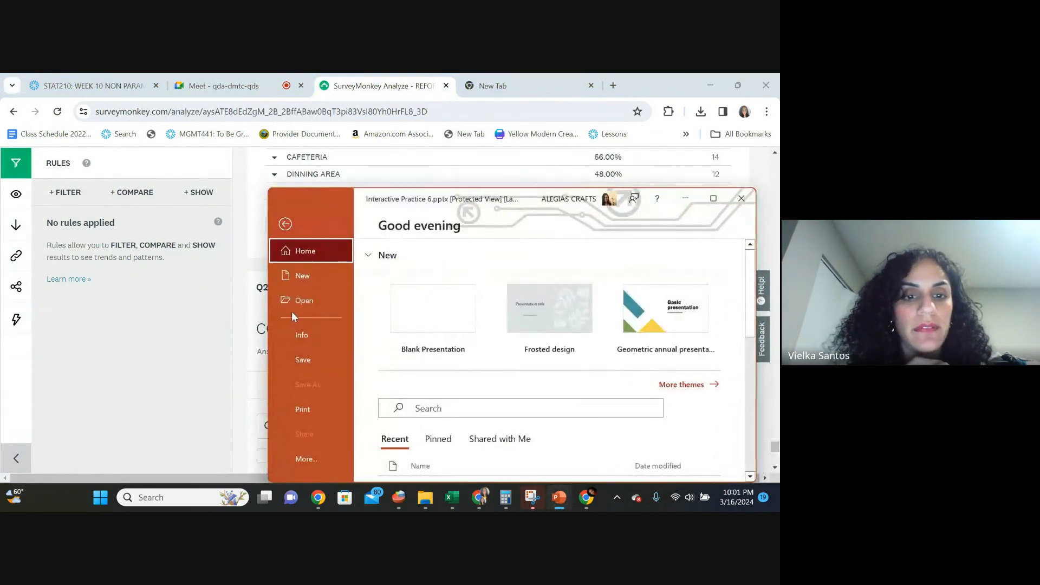
{"action": "left_click", "coordinate": [320, 274]}
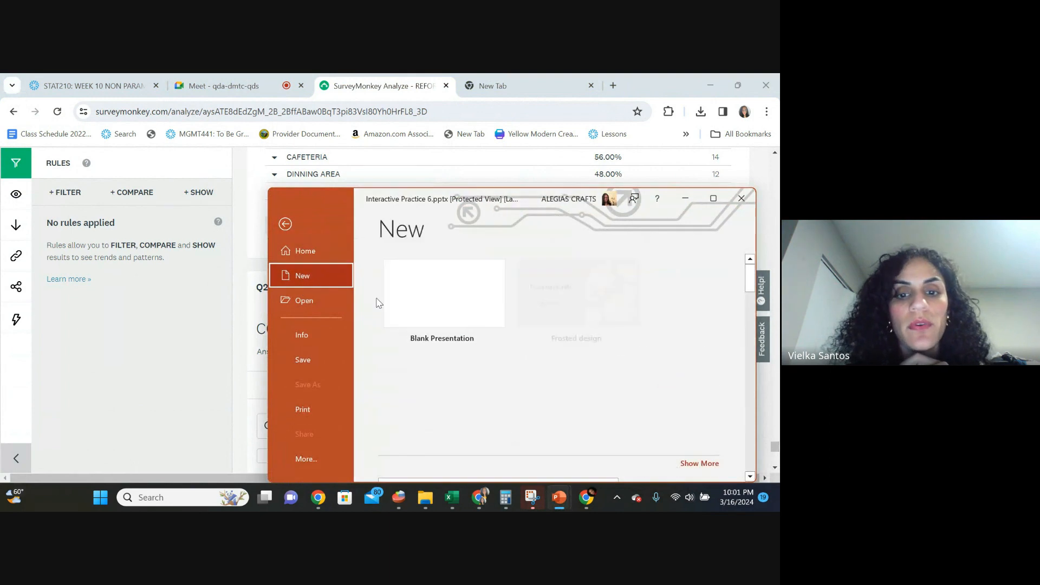
{"action": "left_click", "coordinate": [428, 329]}
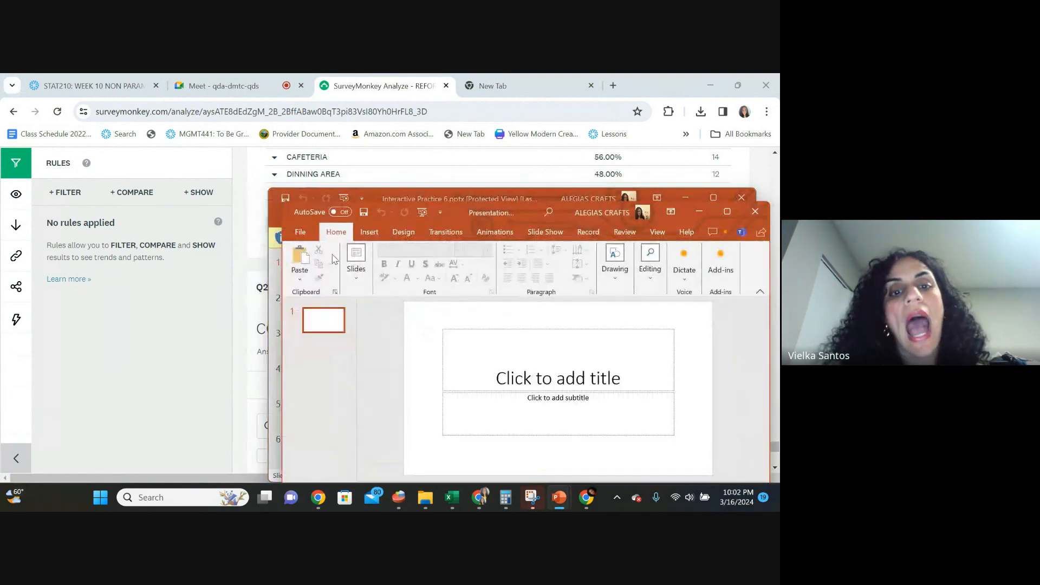
Maximize the new presentation and browse the built-in design themes and variants for its title slide.
{"action": "left_click", "coordinate": [404, 232]}
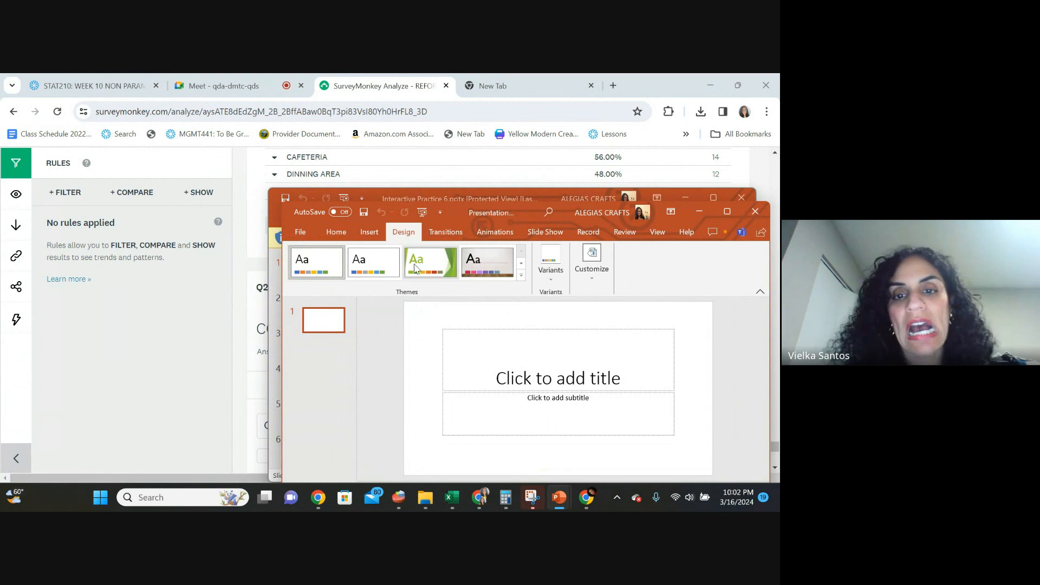
{"action": "left_click", "coordinate": [727, 212]}
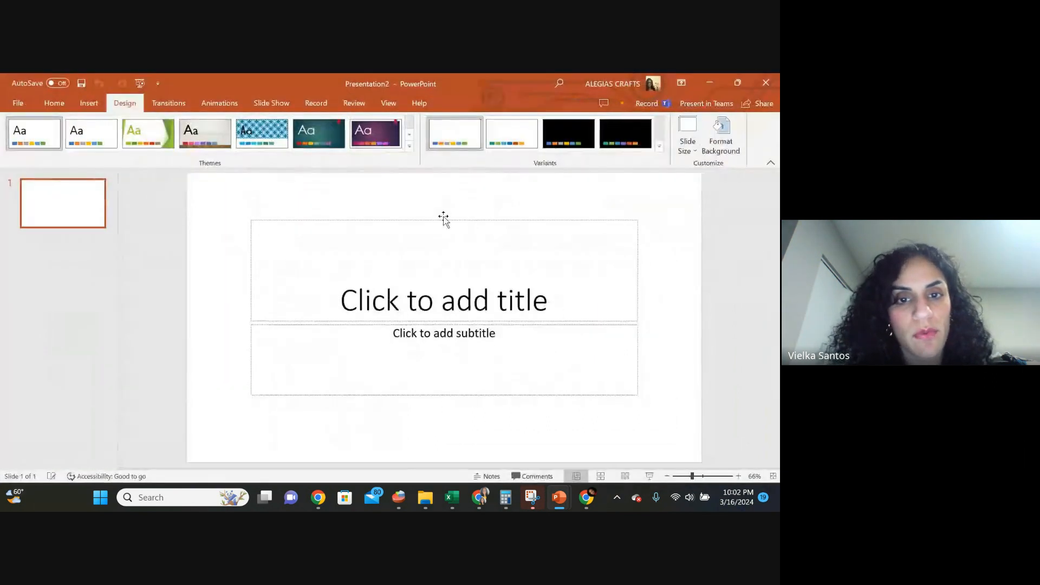
{"action": "left_click", "coordinate": [659, 147]}
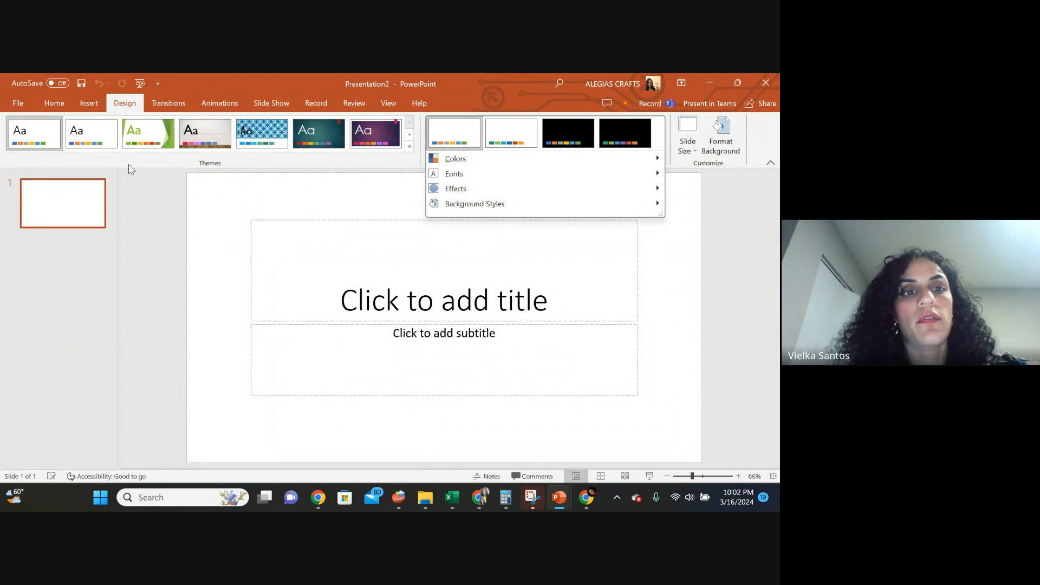
{"action": "left_click", "coordinate": [130, 169]}
{"action": "left_click", "coordinate": [659, 148]}
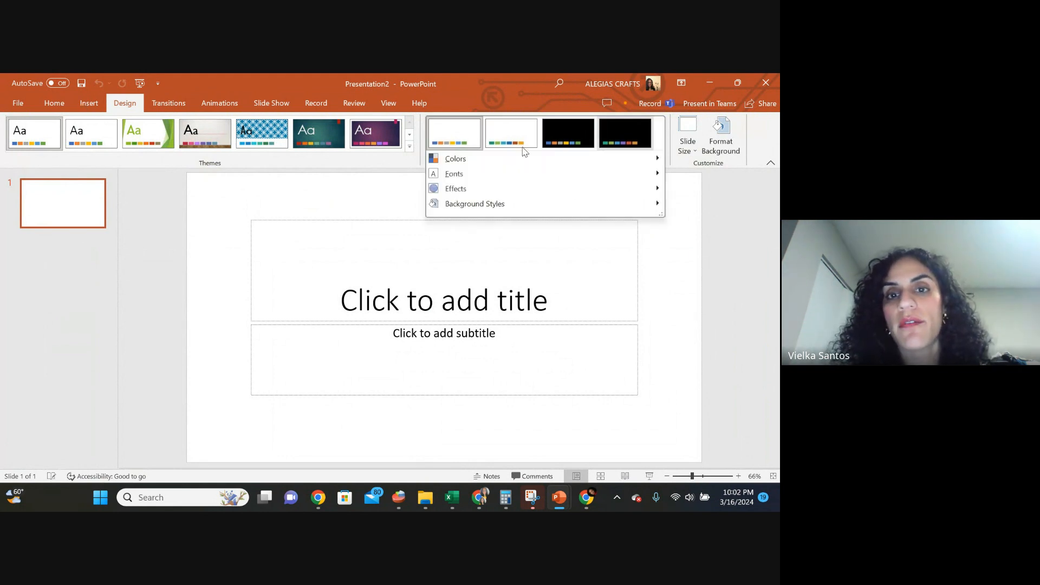
{"action": "left_click", "coordinate": [410, 148]}
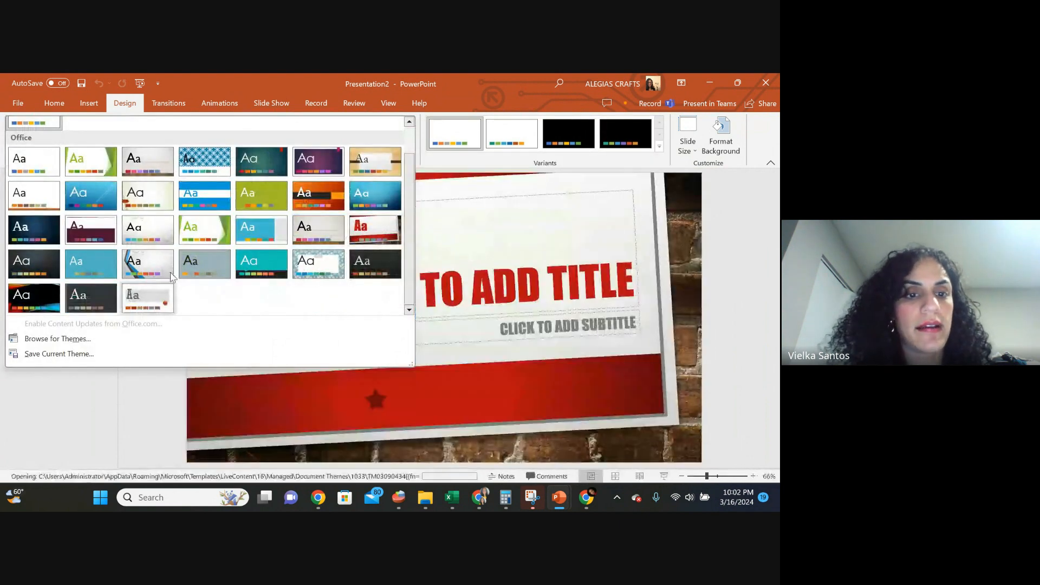
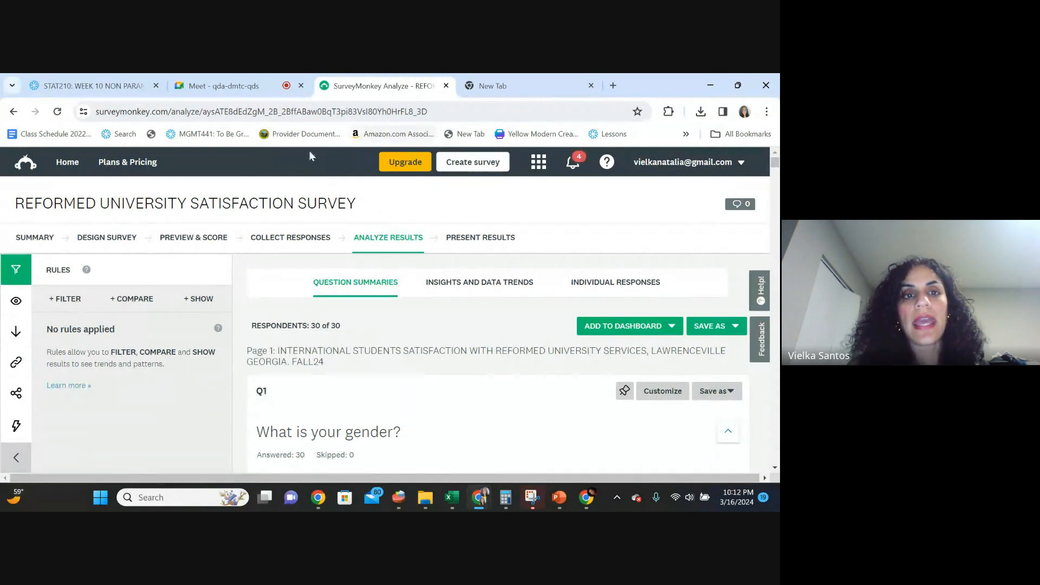
Switch to the PowerPoint survey presentation and add the METHODOLOGY bullet "A survey with 22 questions was created and 30 questions were obtained.".
{"action": "left_click", "coordinate": [245, 86]}
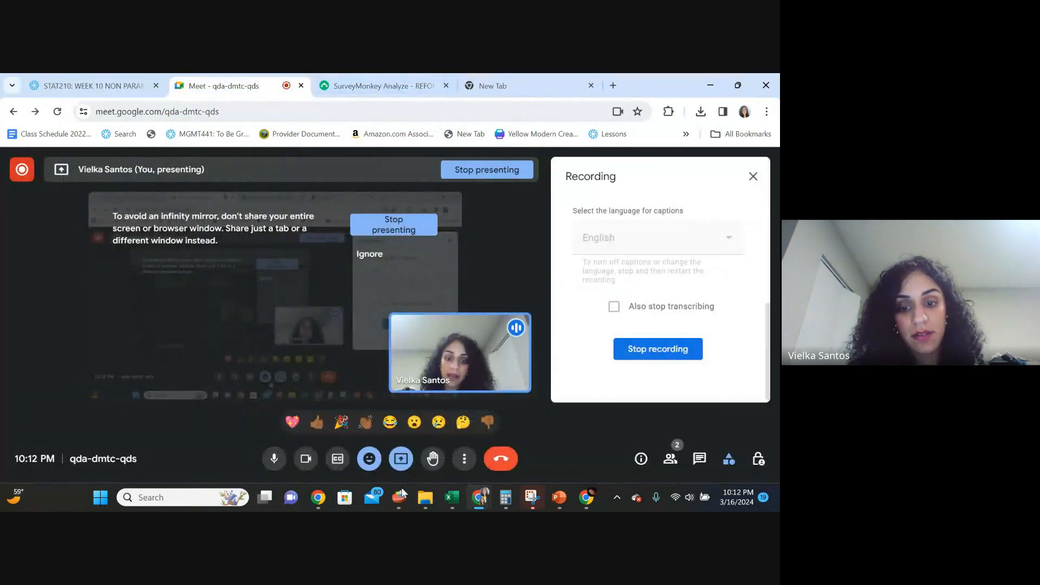
{"action": "mouse_move", "coordinate": [448, 510]}
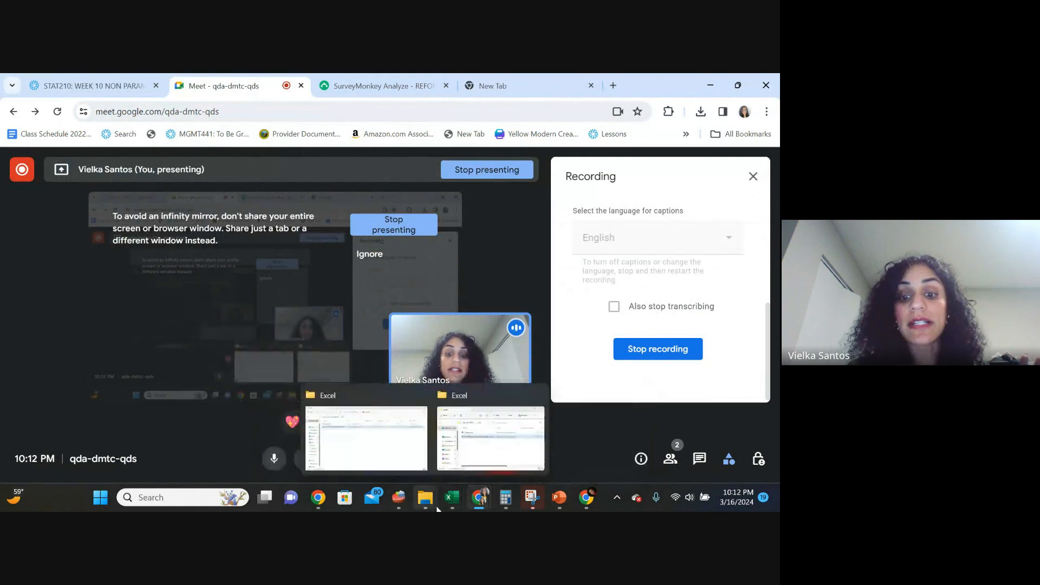
{"action": "mouse_move", "coordinate": [552, 503]}
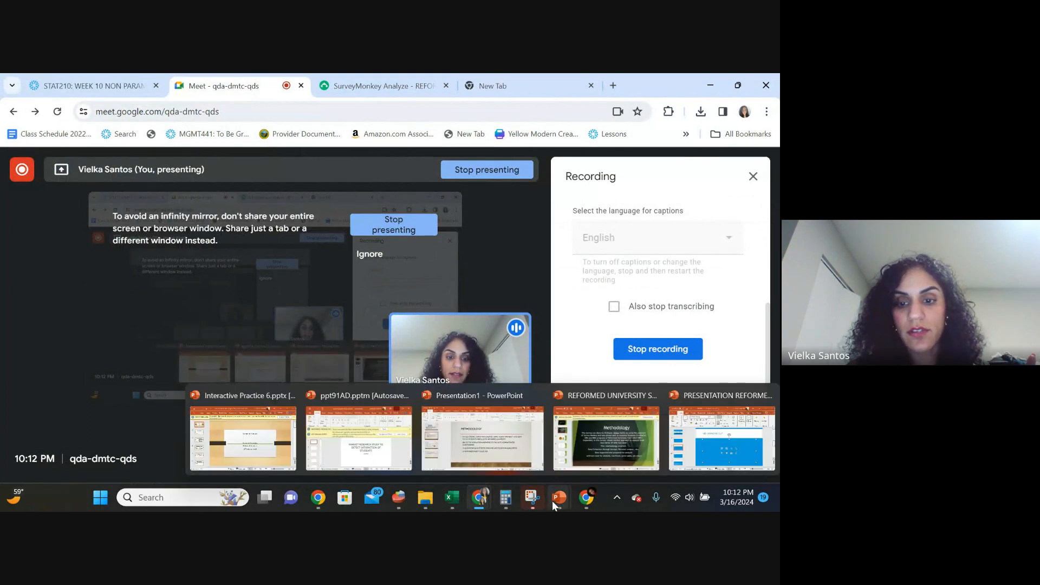
{"action": "left_click", "coordinate": [681, 466]}
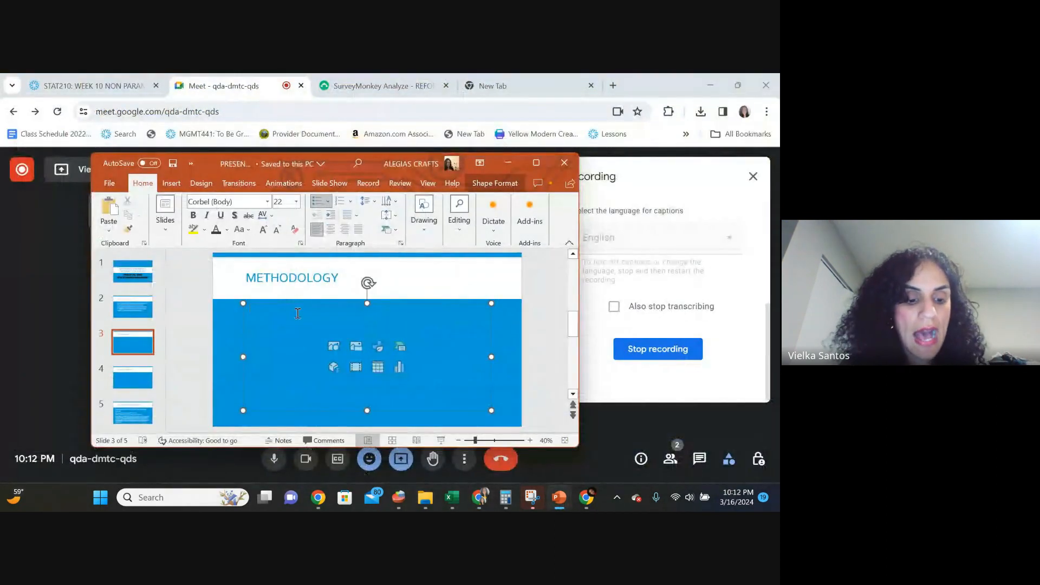
{"action": "left_click", "coordinate": [297, 313]}
{"action": "type", "text": "As"}
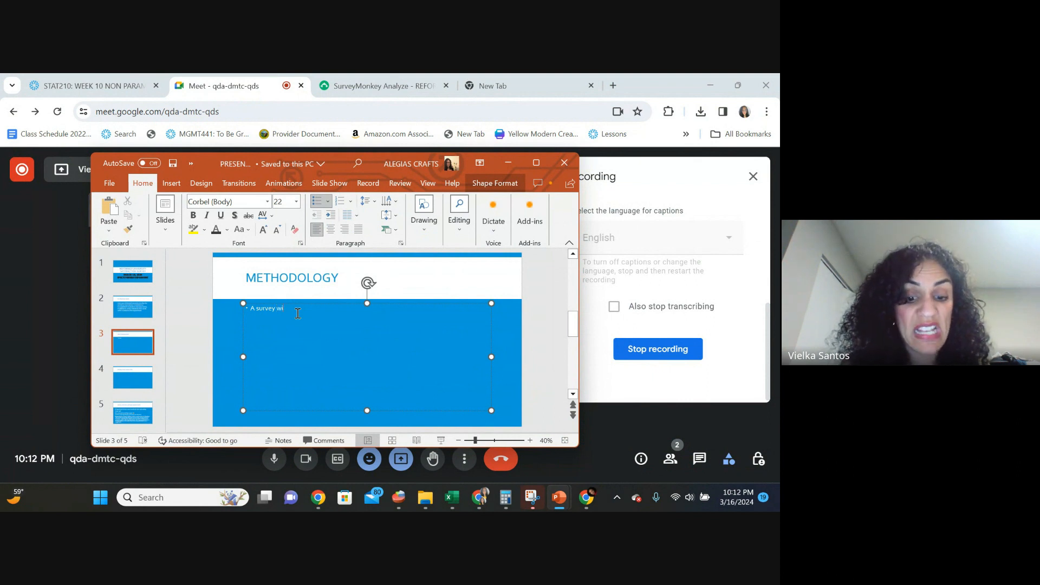
{"action": "type", "text": "urvey with a"}
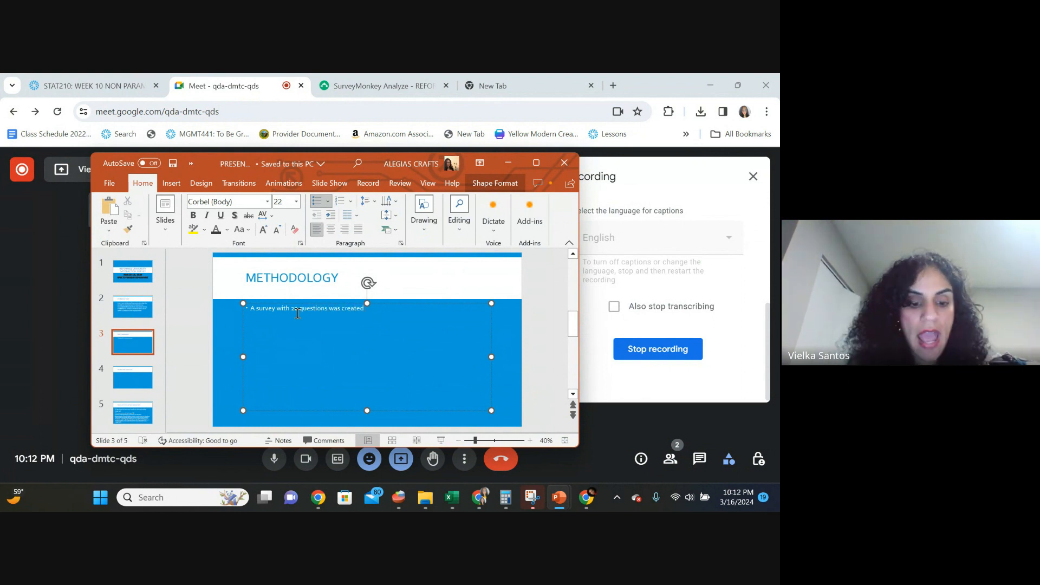
{"action": "type", "text": "and"}
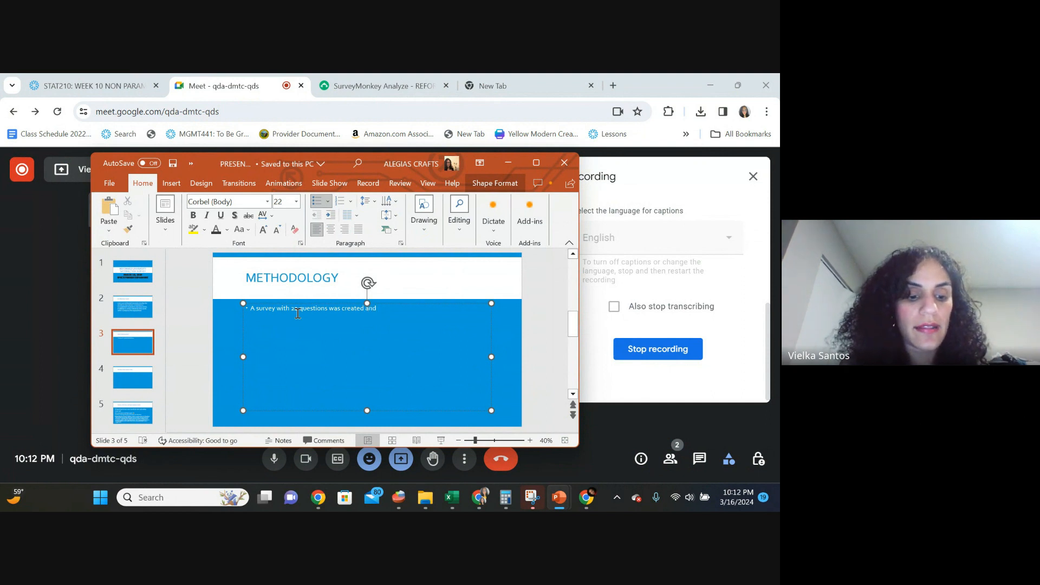
{"action": "type", "text": " 30 questio"}
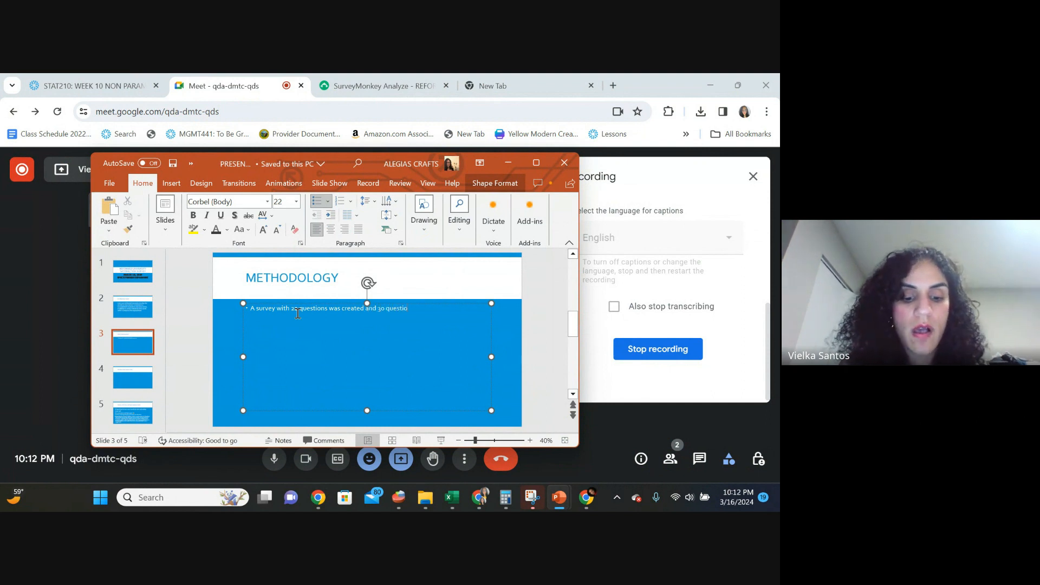
{"action": "type", "text": "ns were obtained."}
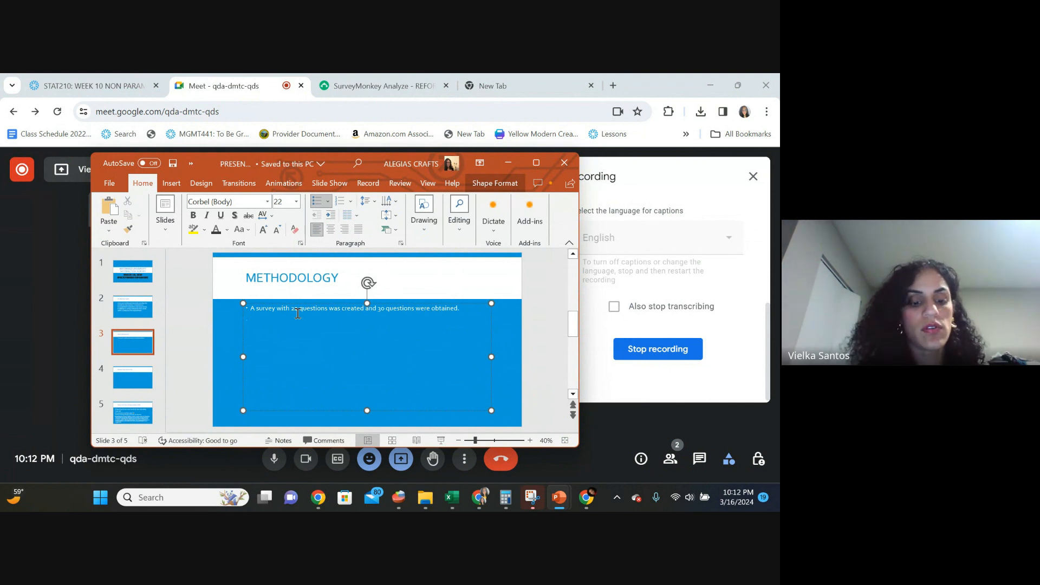
{"action": "type", "text": "The go"}
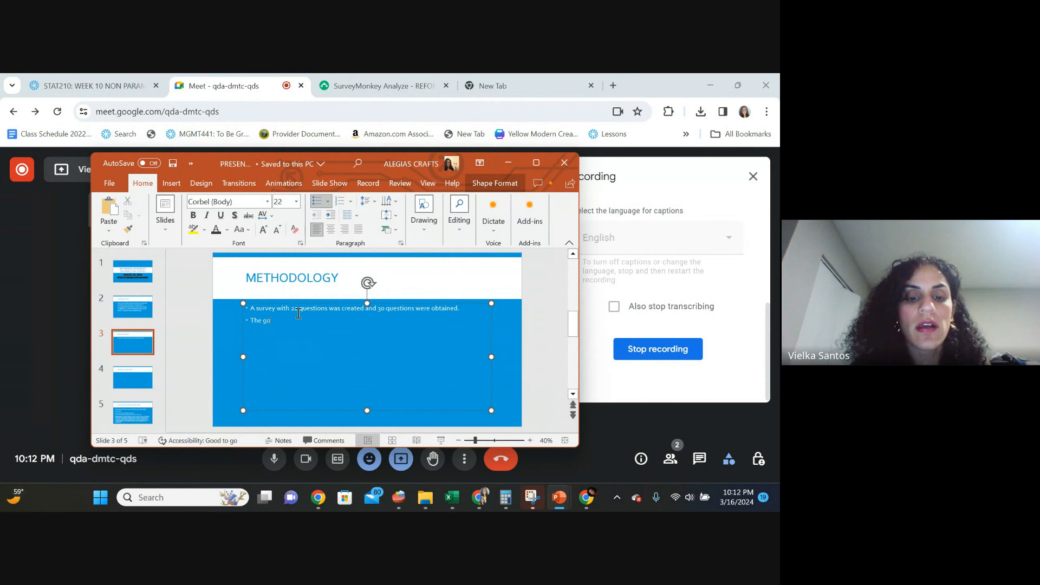
{"action": "type", "text": "al"}
{"action": "key", "text": "BackSpace"}
{"action": "key", "text": "BackSpace"}
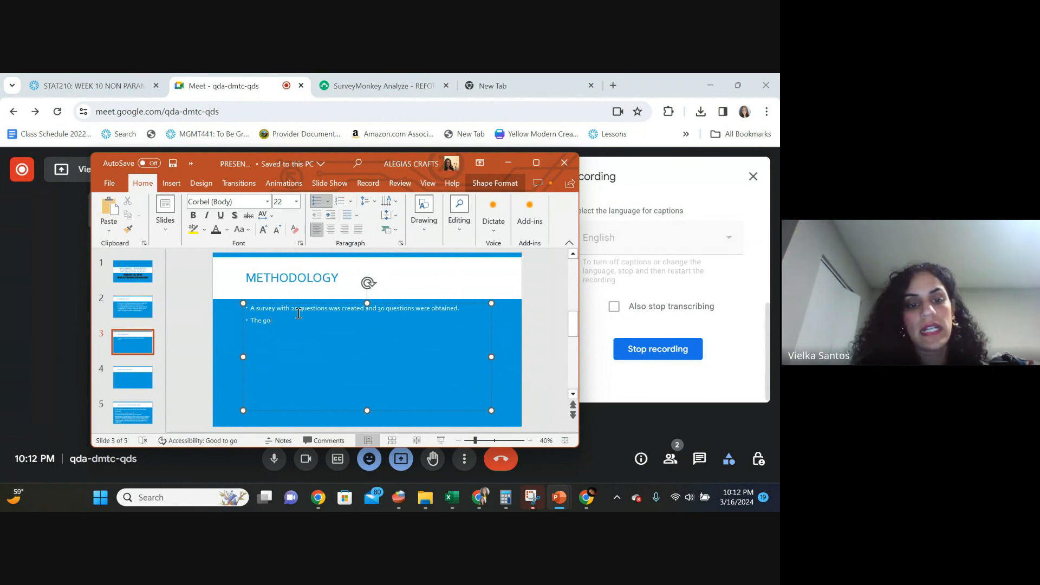
{"action": "key", "text": "BackSpace"}
{"action": "key", "text": "BackSpace"}
Add the second METHODOLOGY bullet "The student were reached by email and the survey was sent to more than 210 students.".
{"action": "type", "text": "h"}
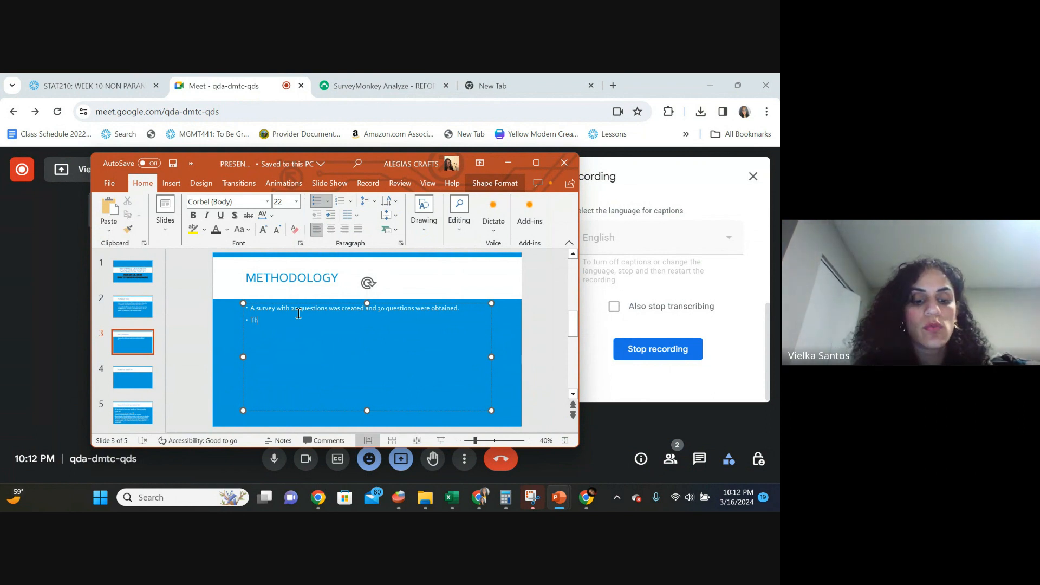
{"action": "type", "text": "e student"}
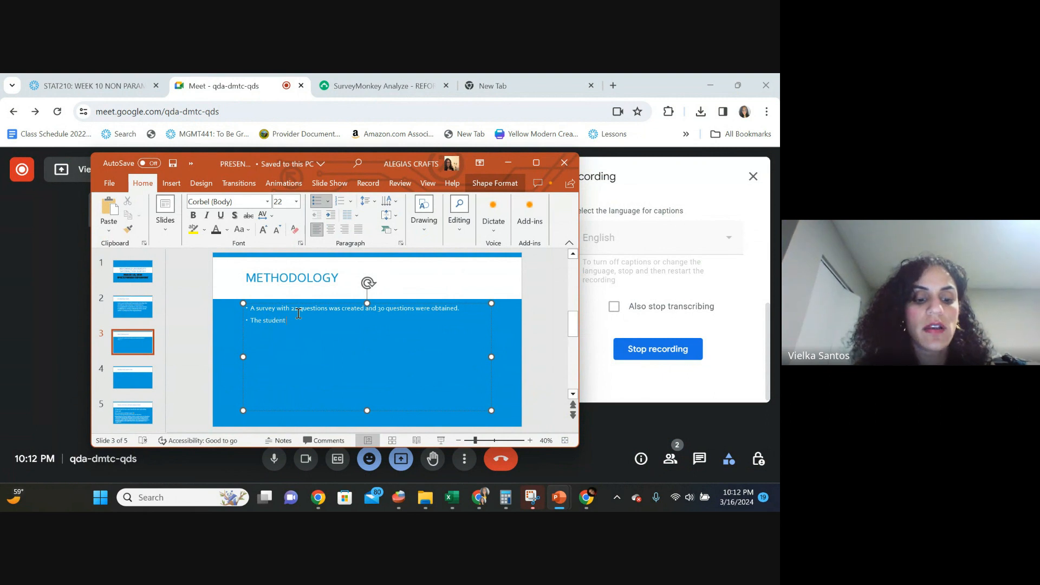
{"action": "type", "text": " were reached by em"}
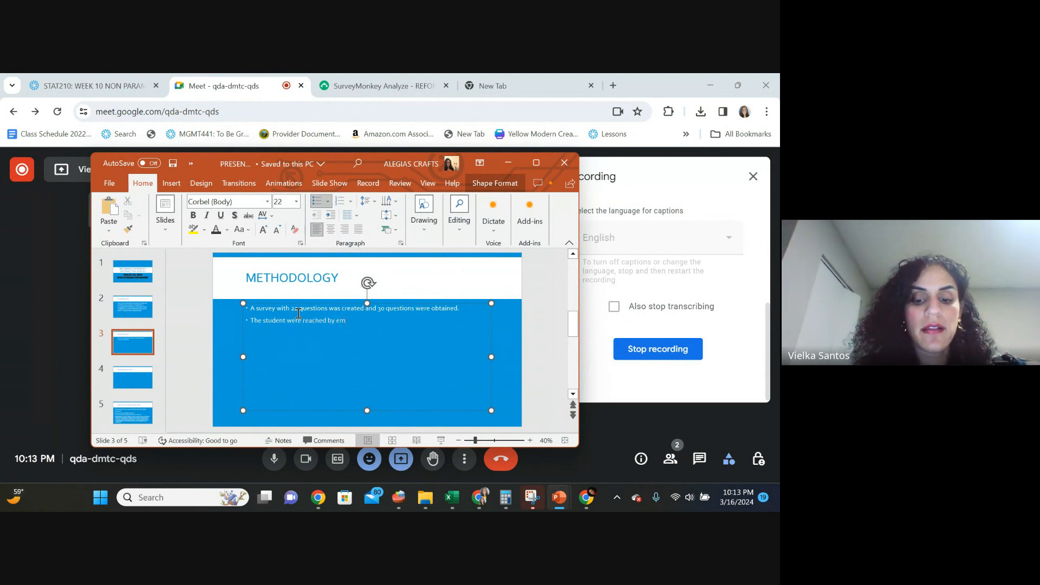
{"action": "type", "text": "ail and"}
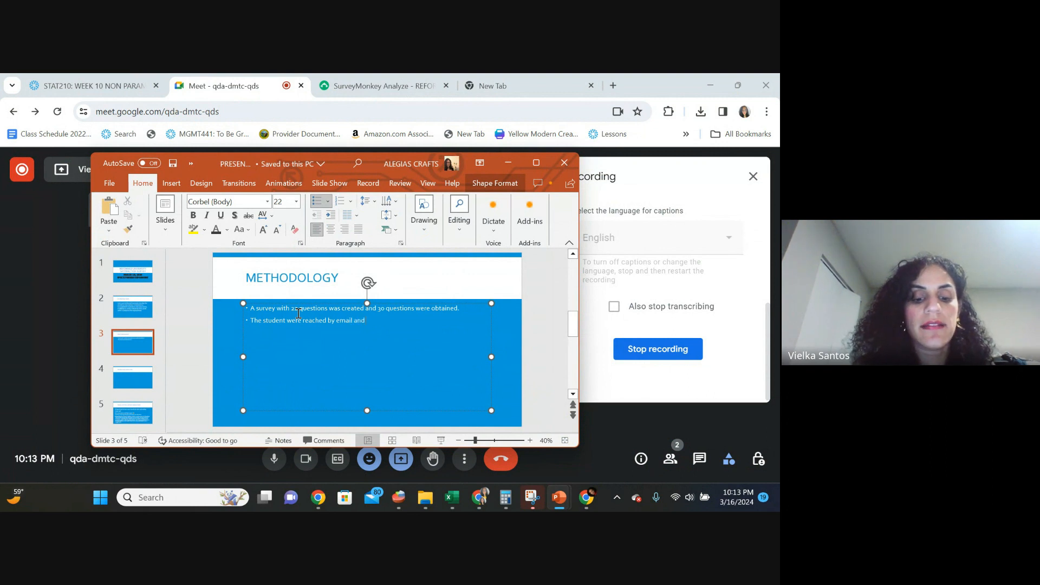
{"action": "type", "text": " the survey"}
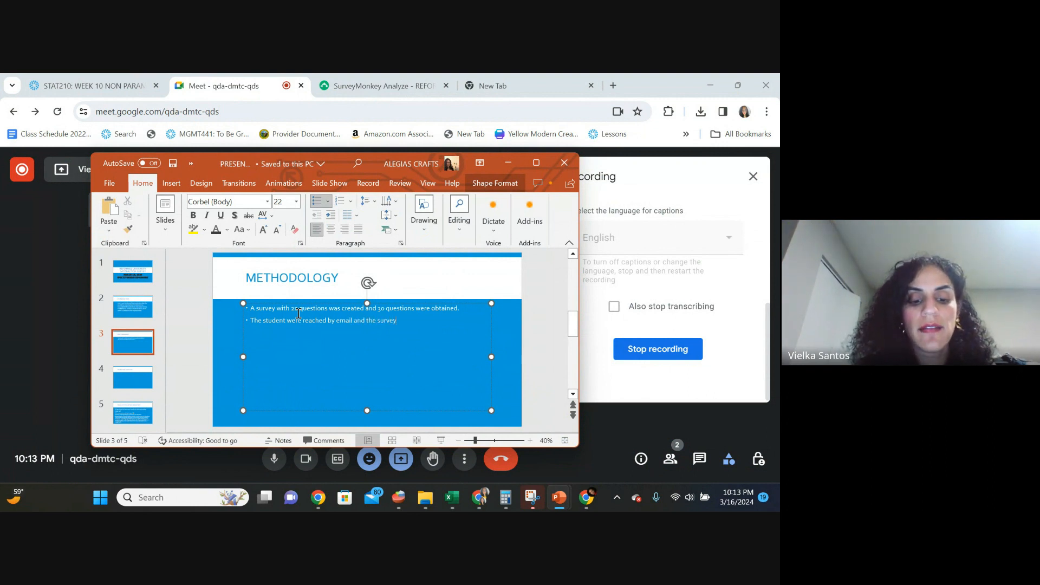
{"action": "type", "text": " was sen"}
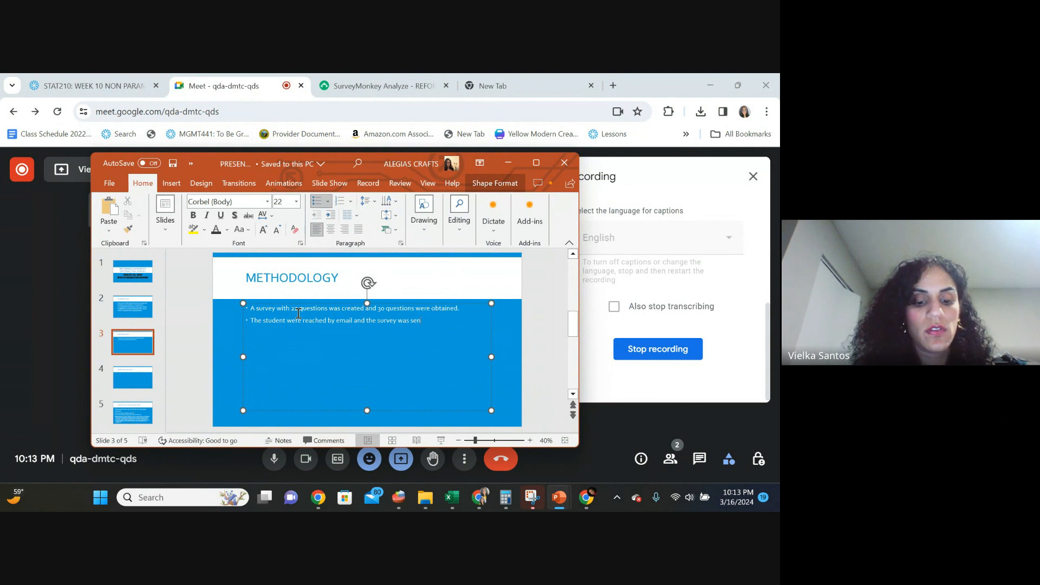
{"action": "type", "text": "t to more"}
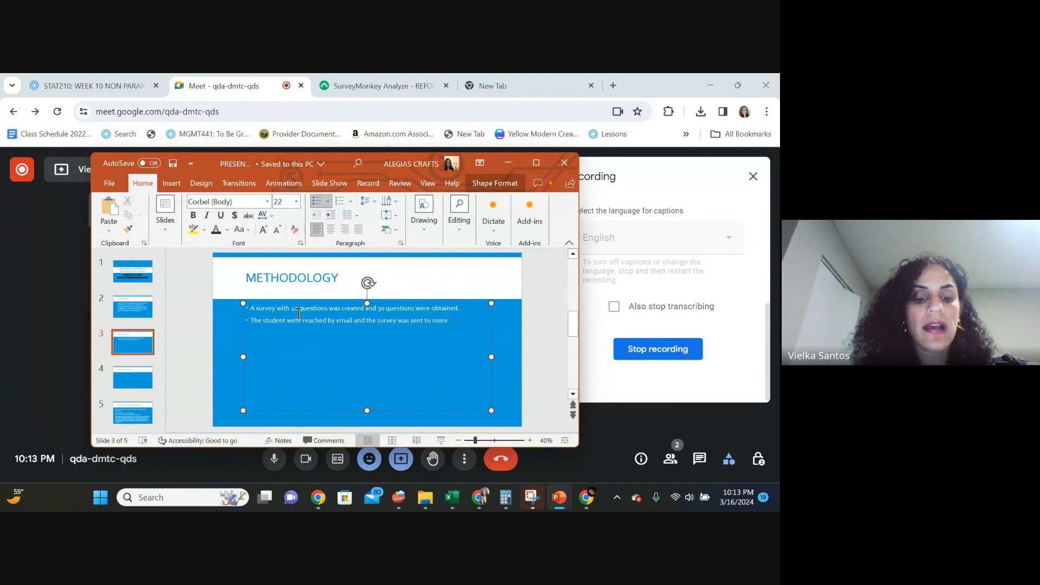
{"action": "type", "text": " than 210"}
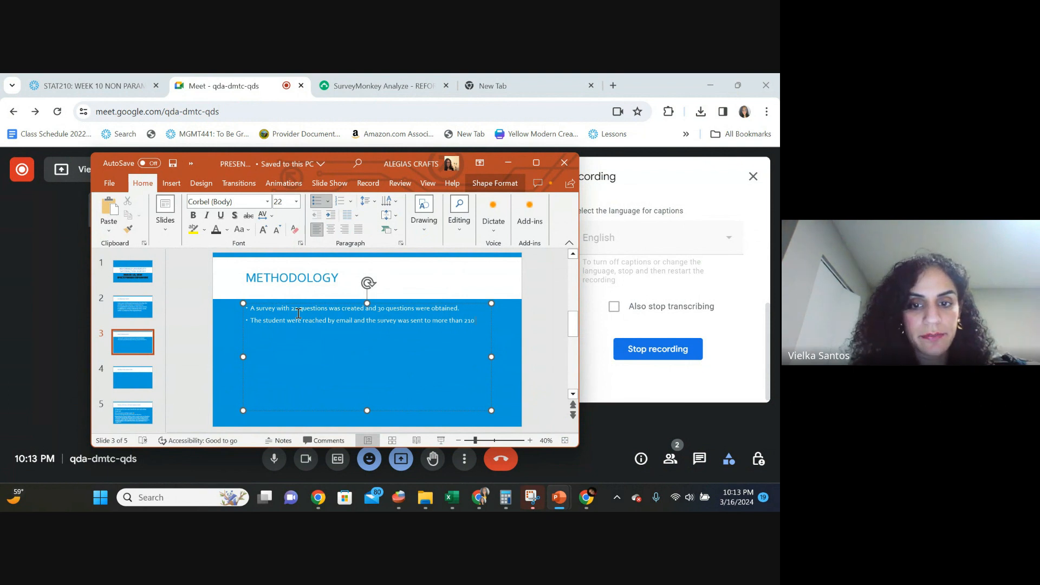
{"action": "type", "text": " student"}
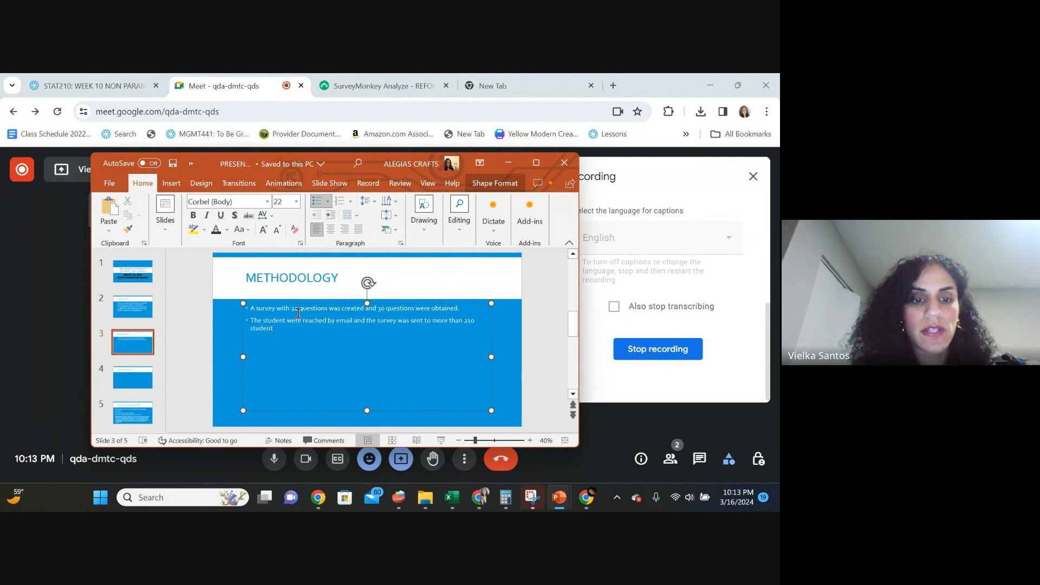
Add the third METHODOLOGY bullet "The study is quantitative with open question at the end , called commets".
{"action": "type", "text": "This sur"}
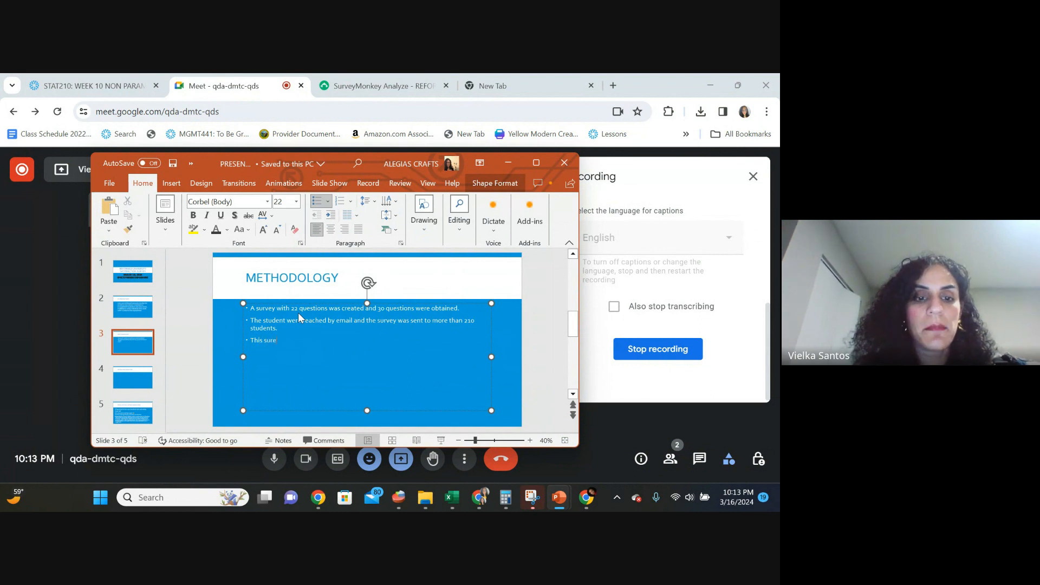
{"action": "type", "text": "e"}
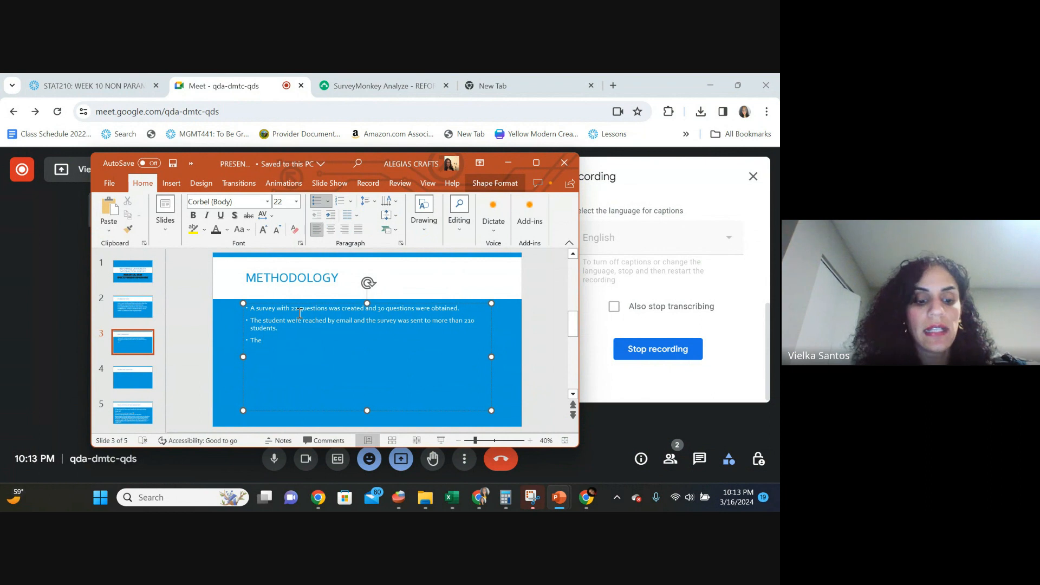
{"action": "type", "text": " study is quantita"}
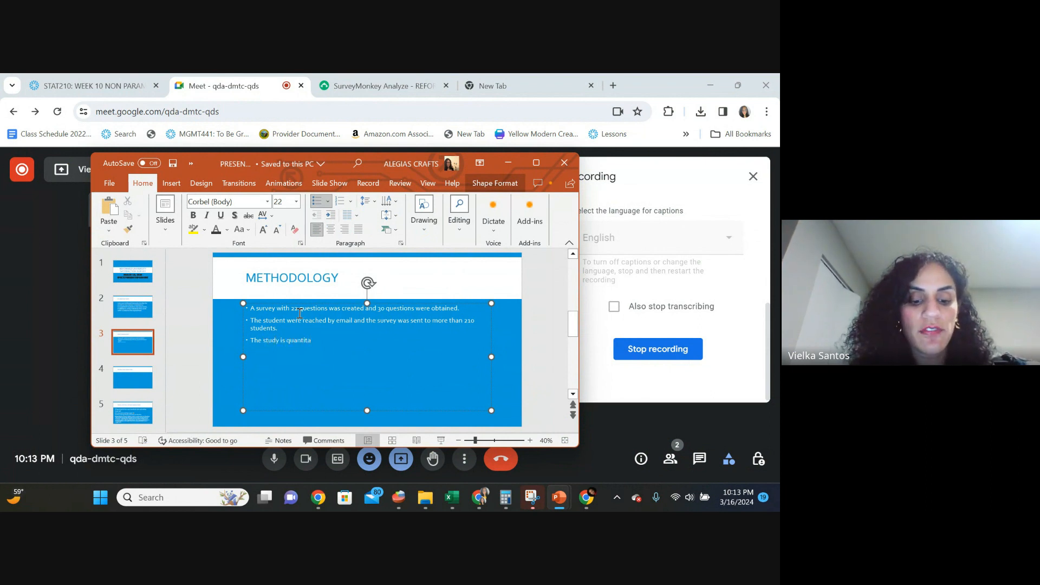
{"action": "type", "text": "tive wit"}
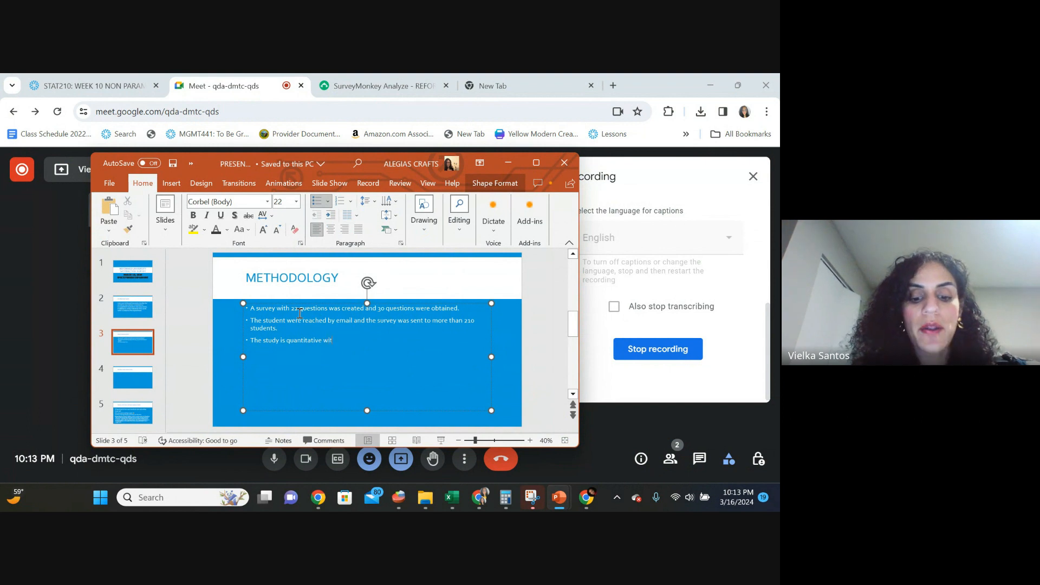
{"action": "type", "text": "h open ques"}
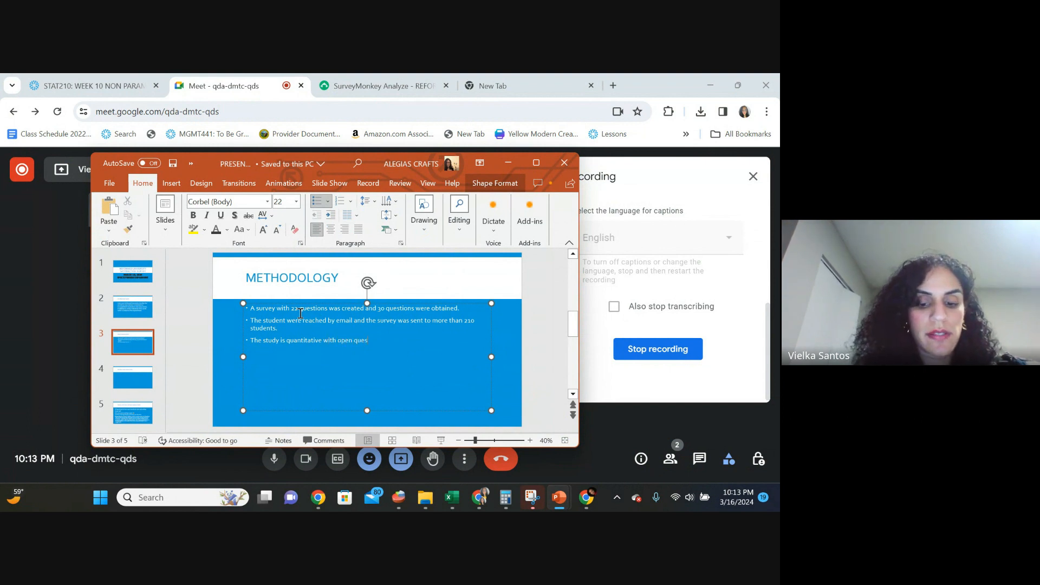
{"action": "type", "text": "tion at the e"}
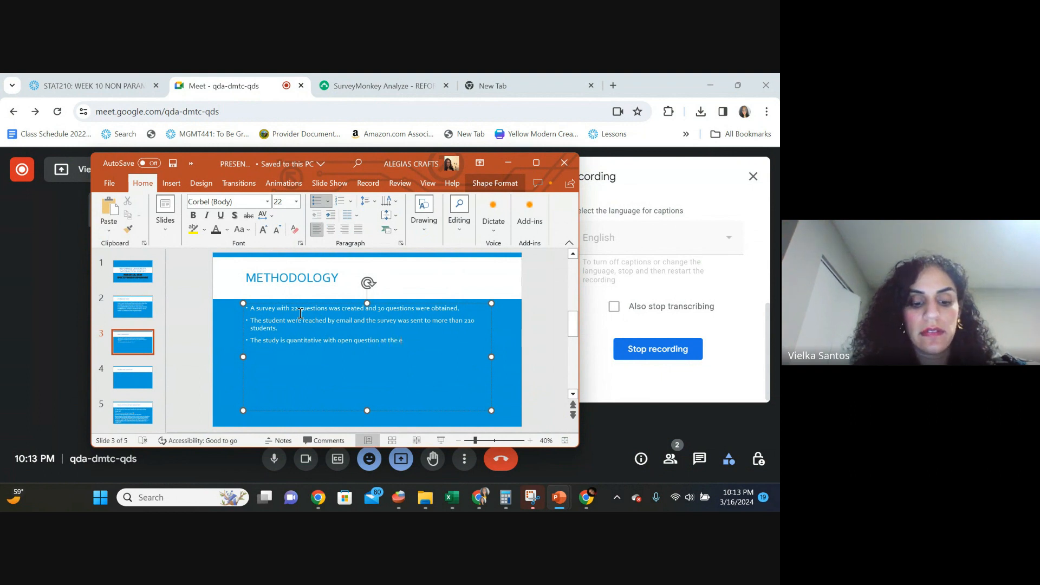
{"action": "type", "text": "nd as"}
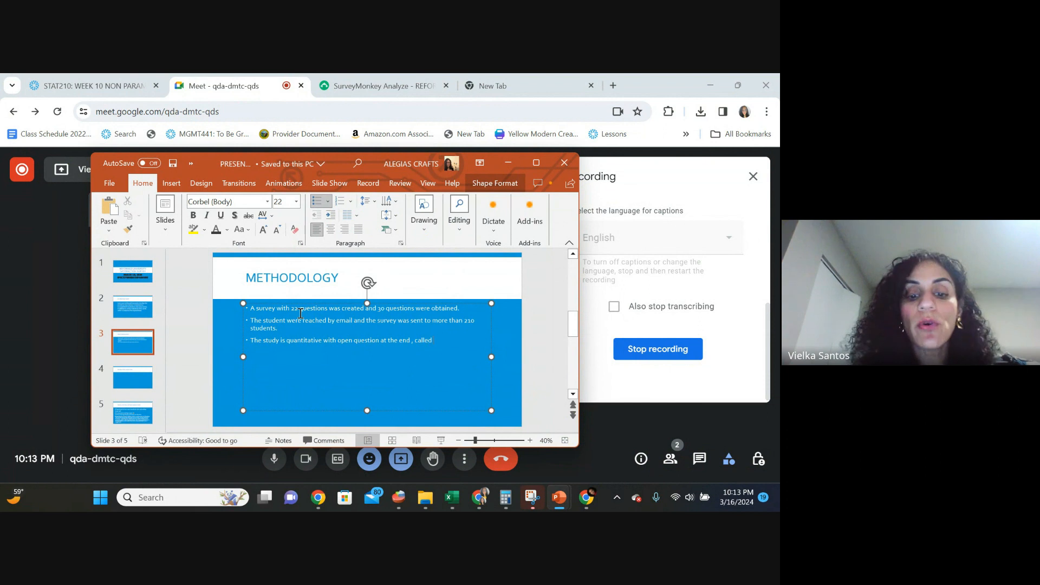
{"action": "type", "text": "en"}
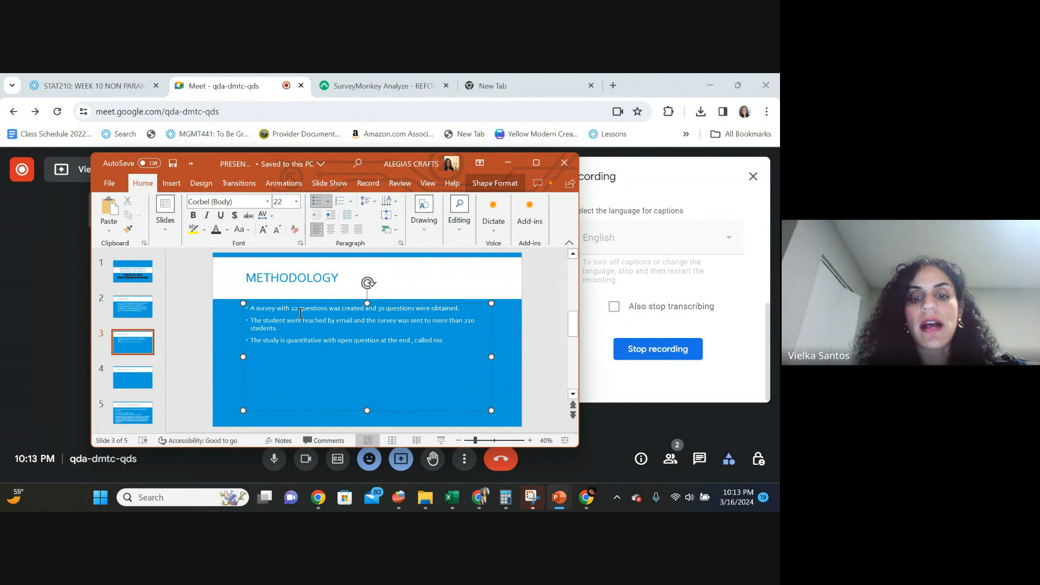
{"action": "key", "text": "BackSpace"}
{"action": "key", "text": "BackSpace"}
{"action": "type", "text": "comm"}
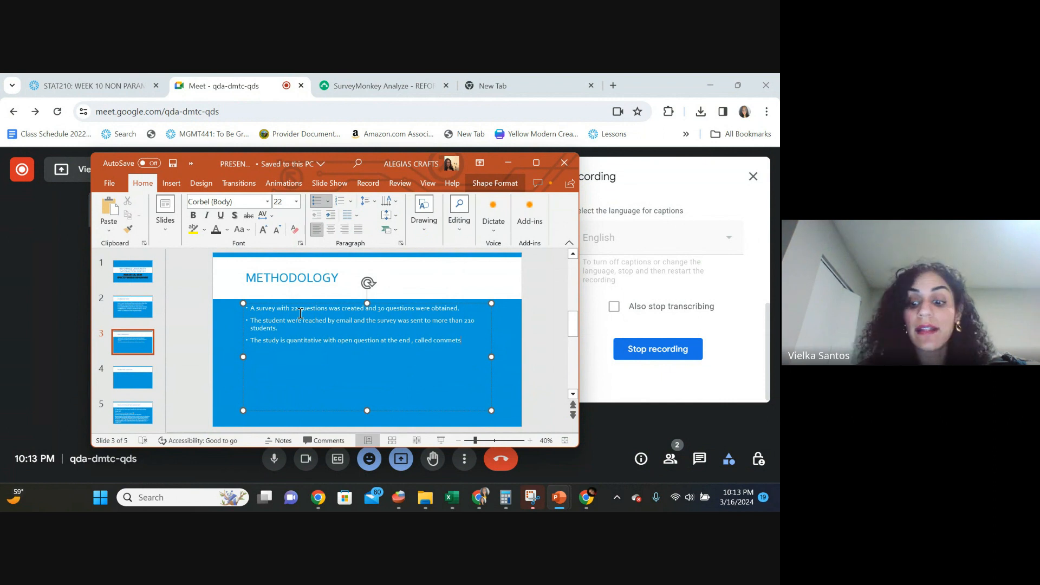
{"action": "type", "text": "ets"}
{"action": "key", "text": "Return"}
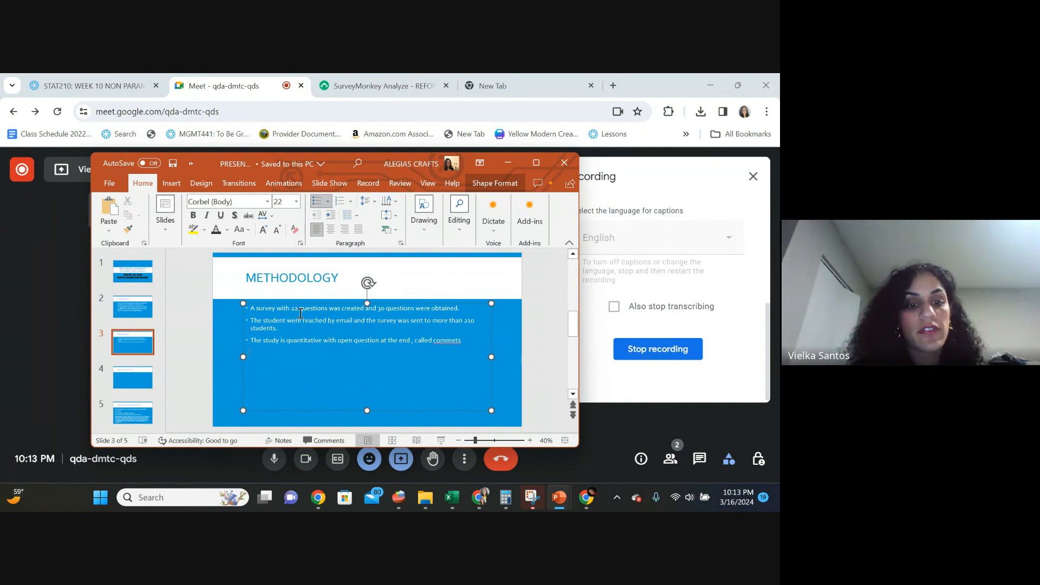
Add the fourth METHODOLOGY bullet "The survey was administrated during February 2024.".
{"action": "type", "text": "The surv"}
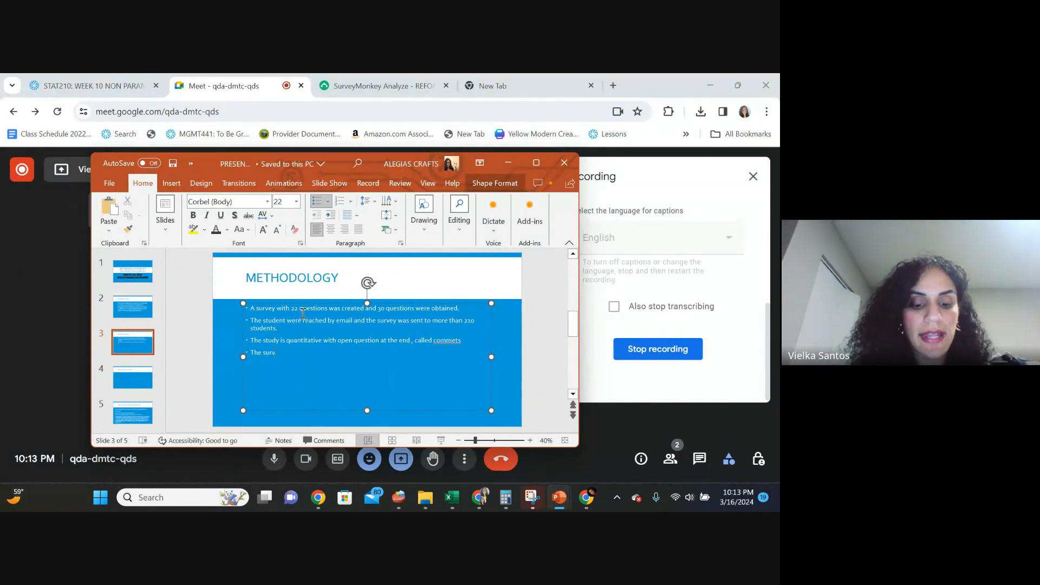
{"action": "type", "text": "ey was adm"}
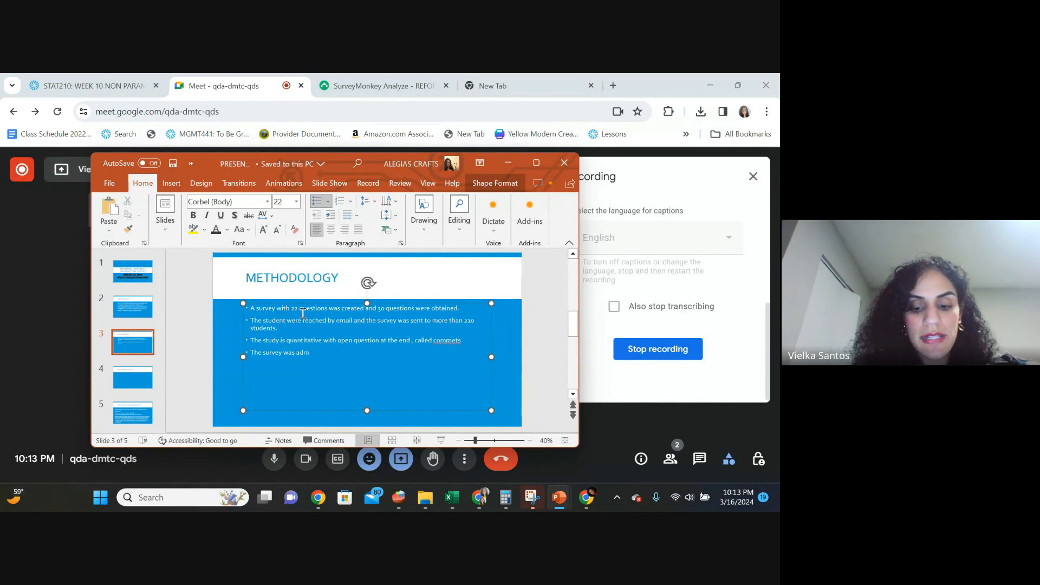
{"action": "type", "text": "inistrated during"}
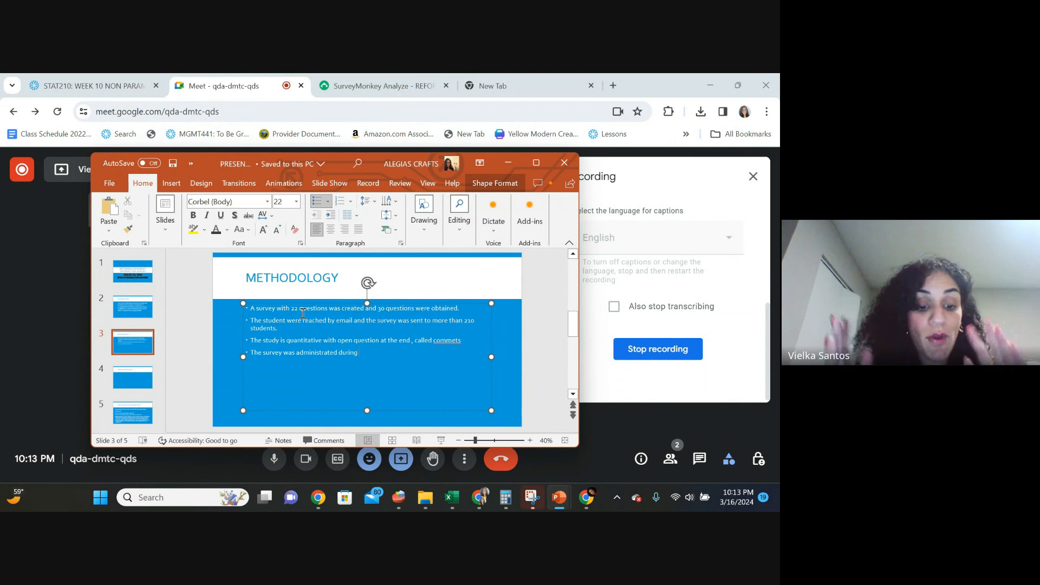
{"action": "type", "text": " fe"}
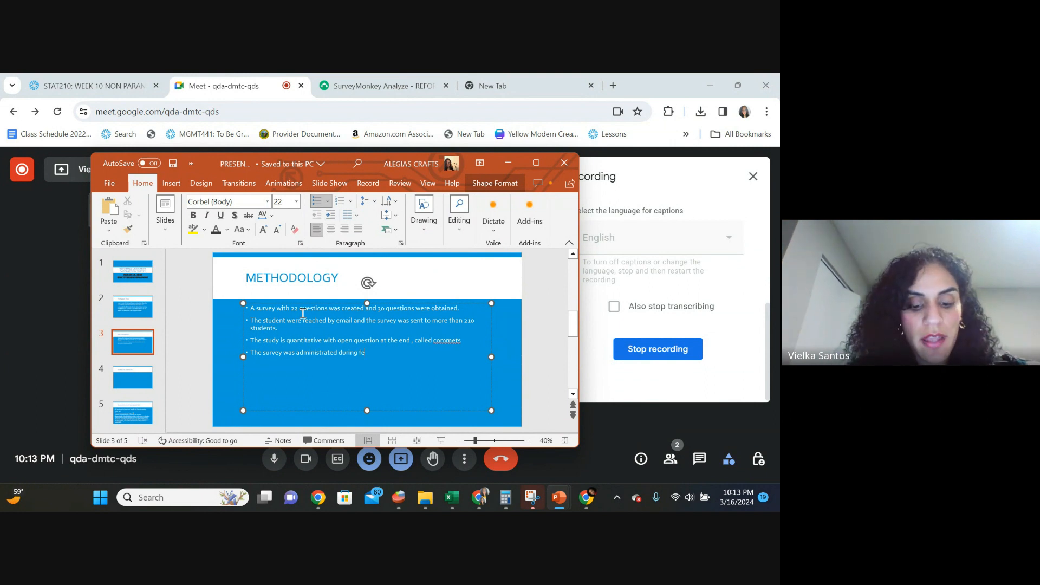
{"action": "type", "text": "bruary 20"}
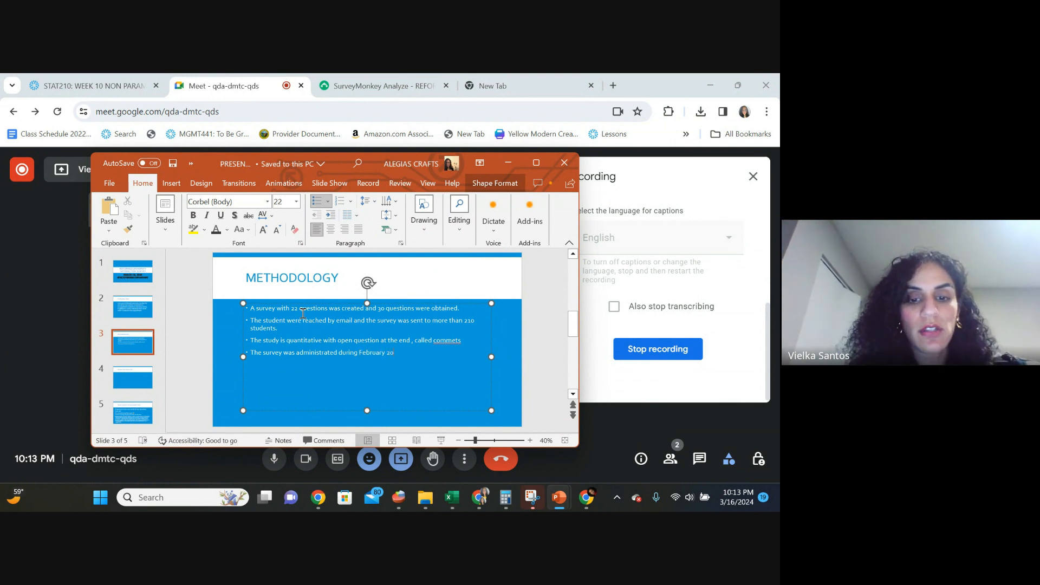
{"action": "type", "text": "24"}
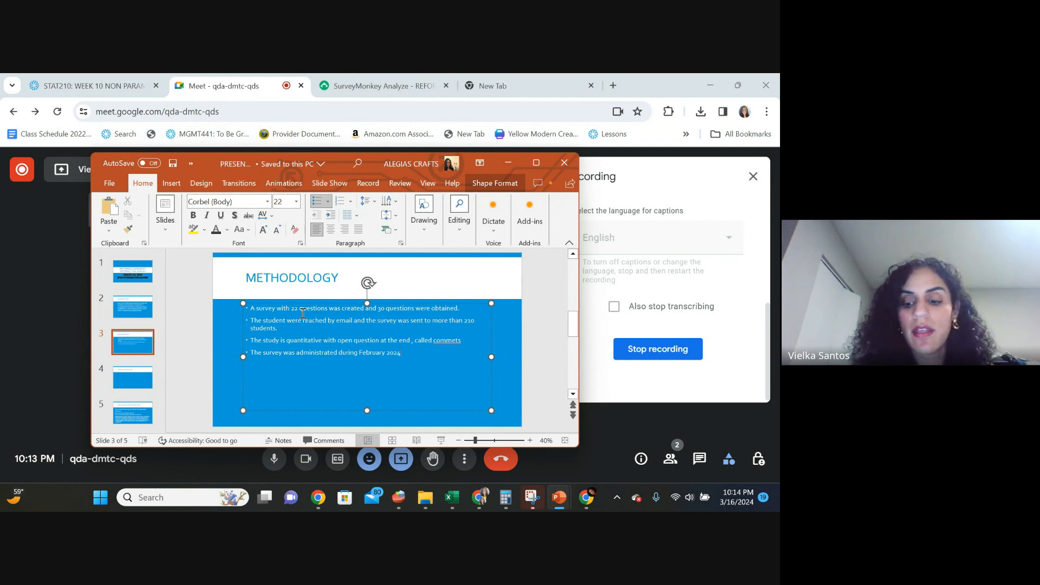
{"action": "type", "text": "."}
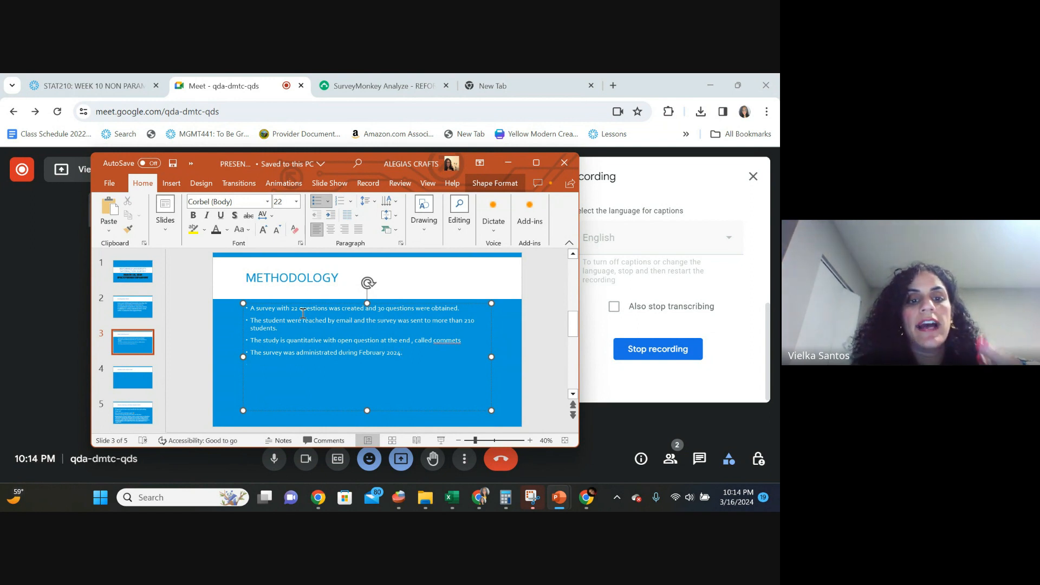
Add the fifth METHODOLOGY bullet "The student received 3 messages reminding them to complete the survey.".
{"action": "type", "text": "The"}
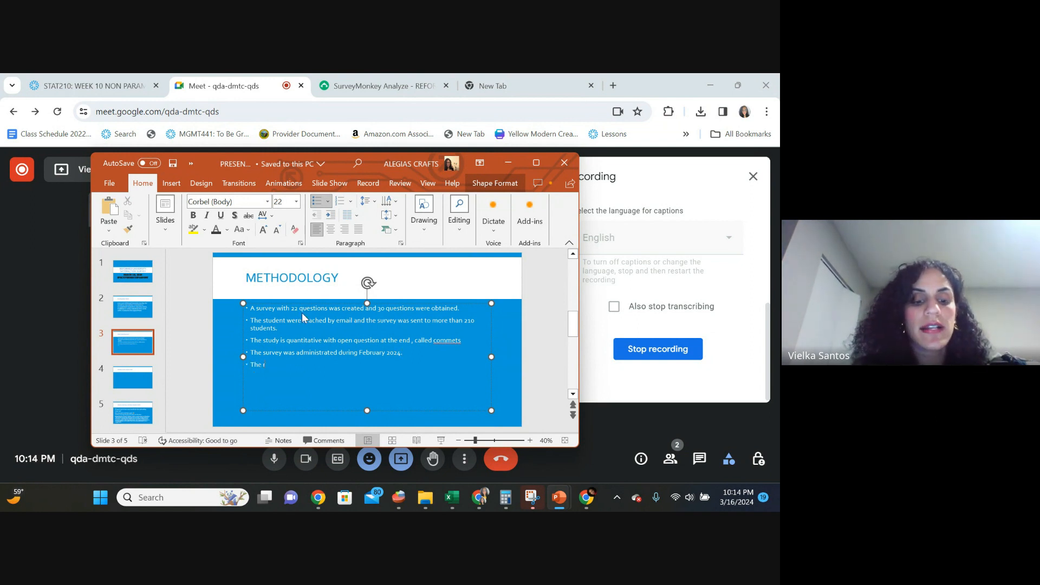
{"action": "type", "text": " student received 3 messages"}
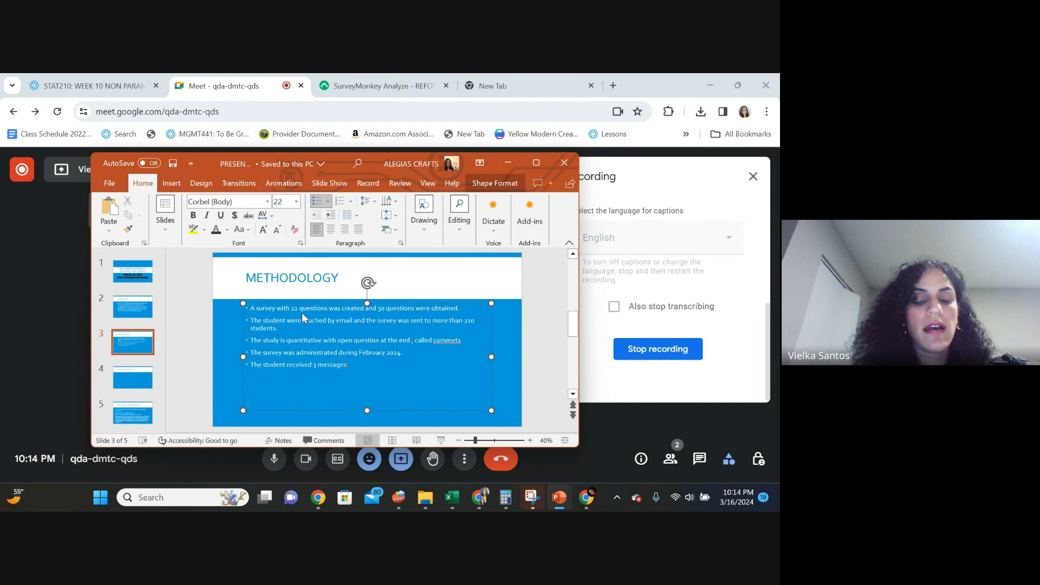
{"action": "type", "text": "remi"}
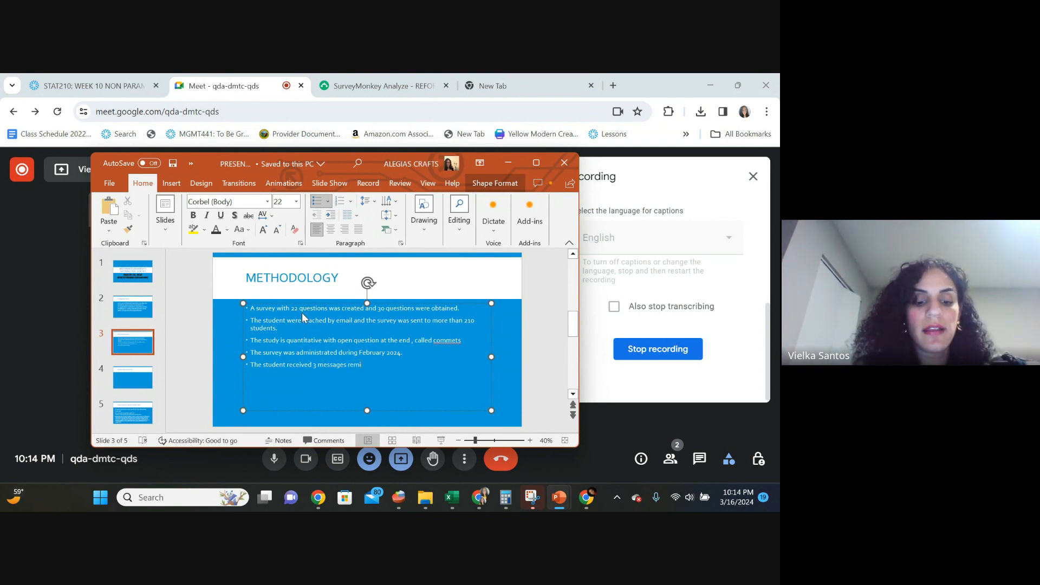
{"action": "type", "text": "nndi"}
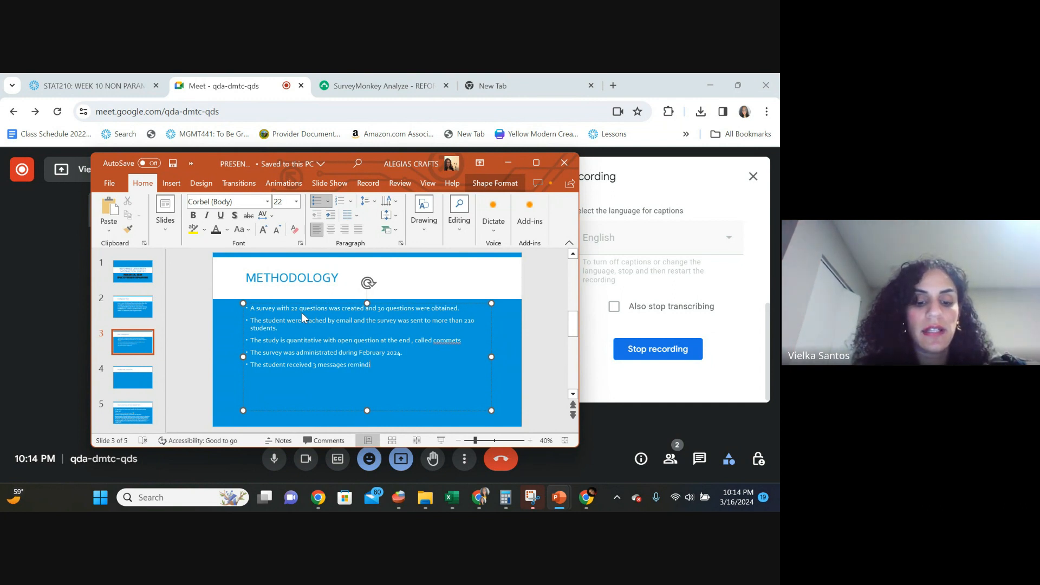
{"action": "type", "text": "ng them"}
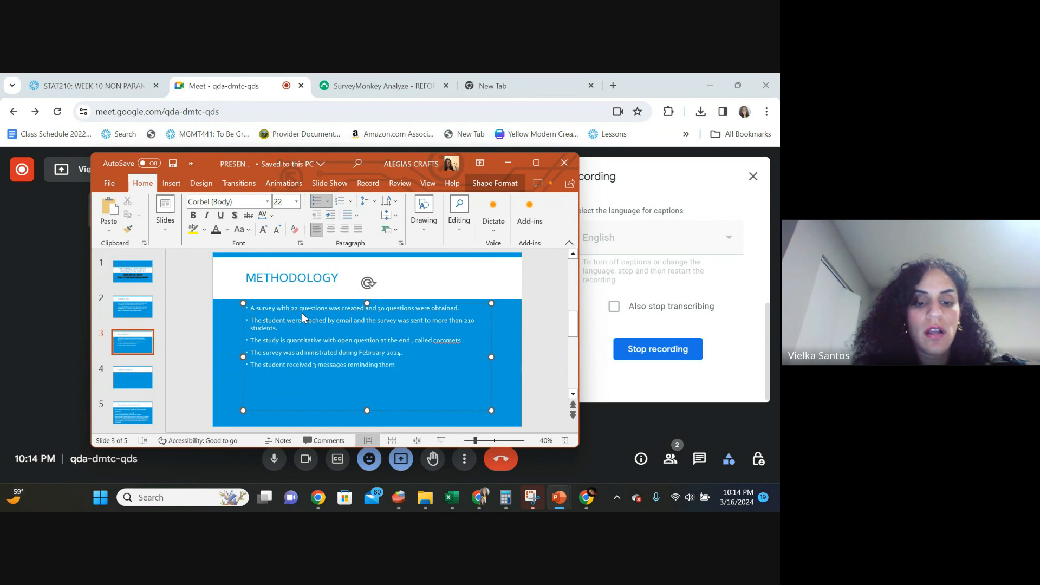
{"action": "type", "text": " to c"}
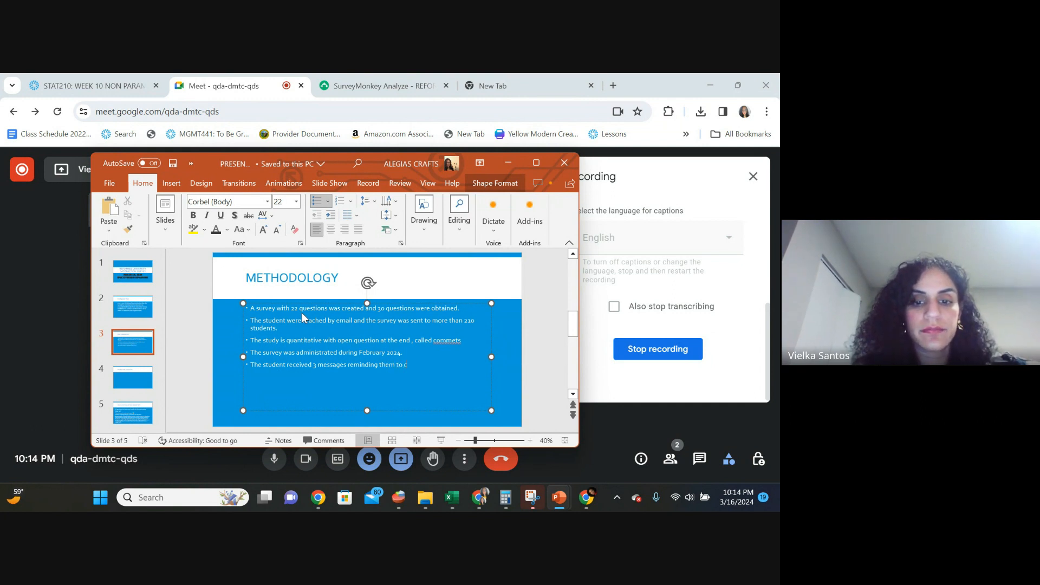
{"action": "type", "text": "omplete"}
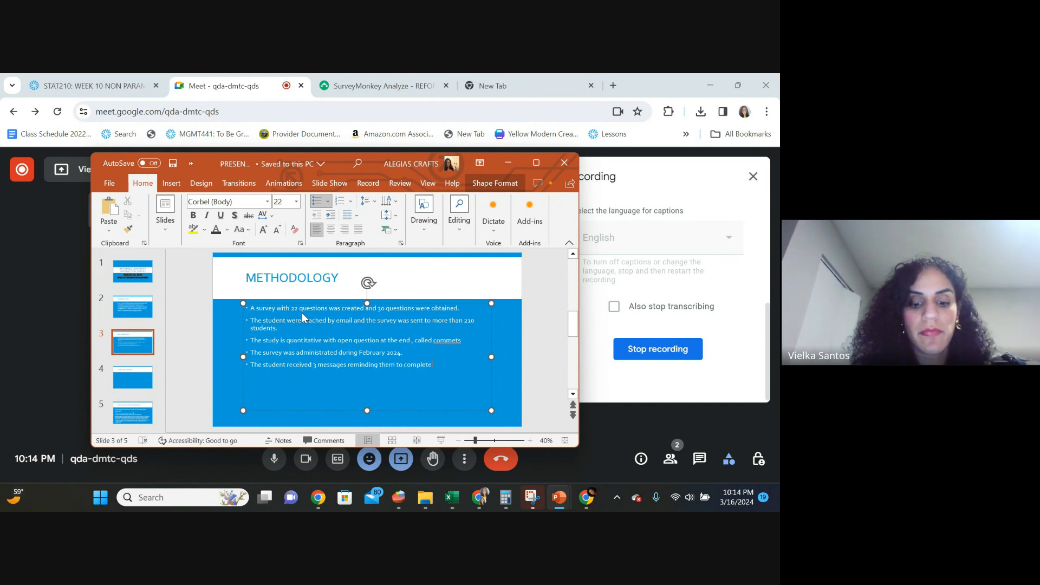
{"action": "type", "text": " the survey"}
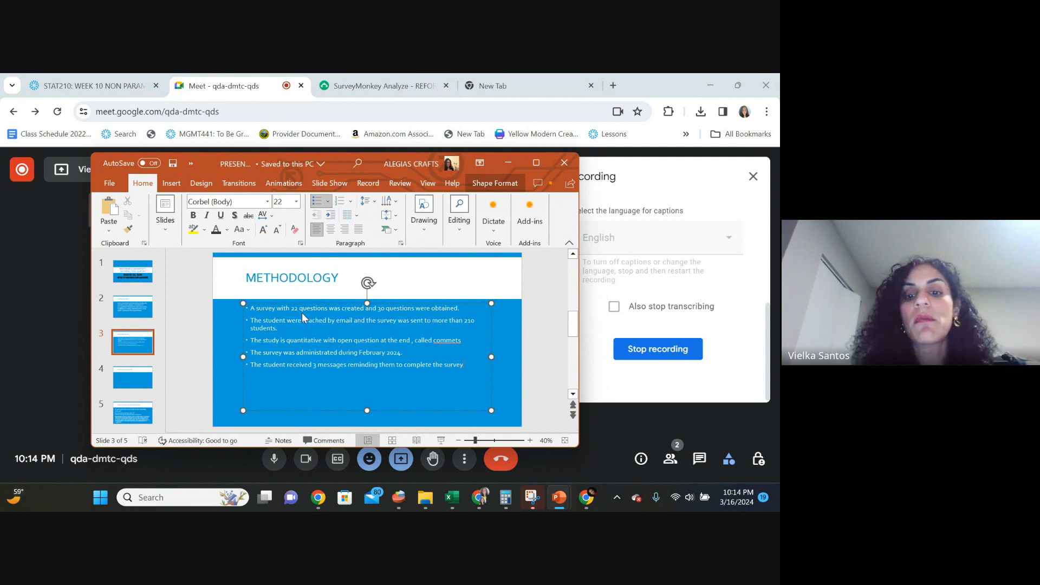
{"action": "type", "text": "."}
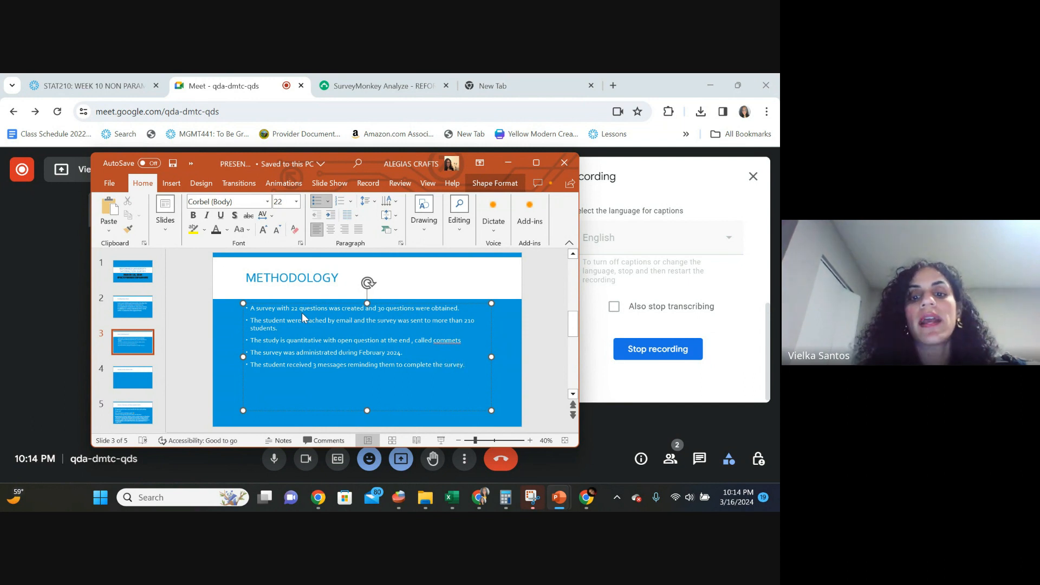
Correct "commets" to "comments" in the METHODOLOGY text and enlarge all its bullets to font size 30.
{"action": "right_click", "coordinate": [453, 341]}
{"action": "left_click", "coordinate": [477, 375]}
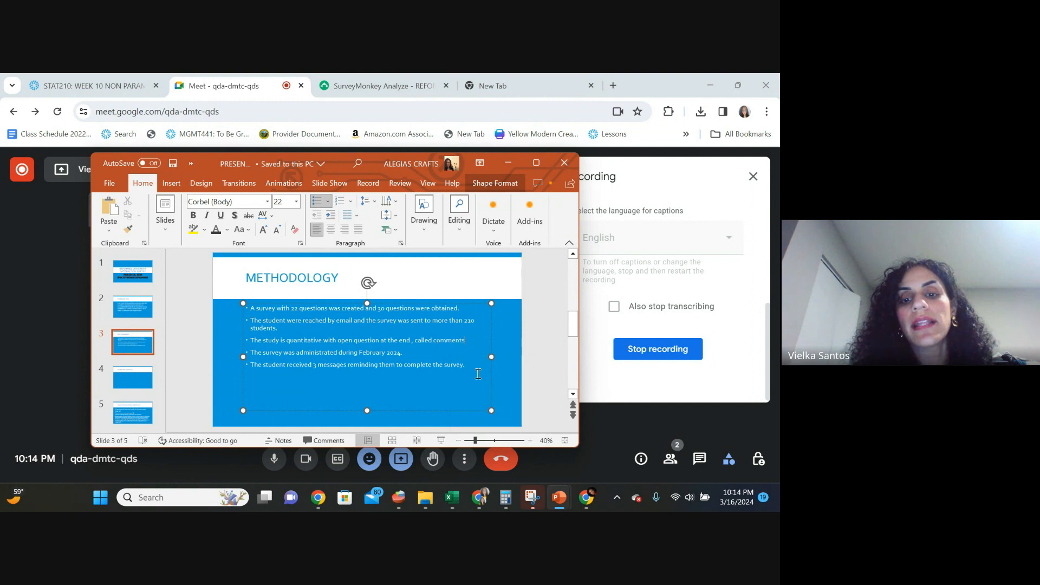
{"action": "left_click_drag", "start_coordinate": [478, 373], "coordinate": [201, 301]}
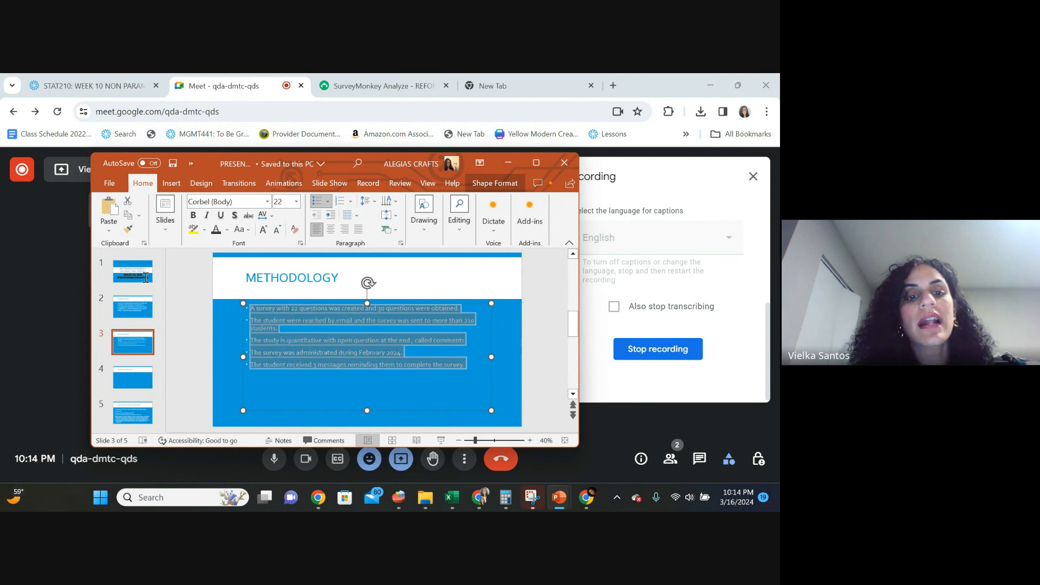
{"action": "left_click", "coordinate": [265, 230]}
{"action": "left_click", "coordinate": [265, 230]}
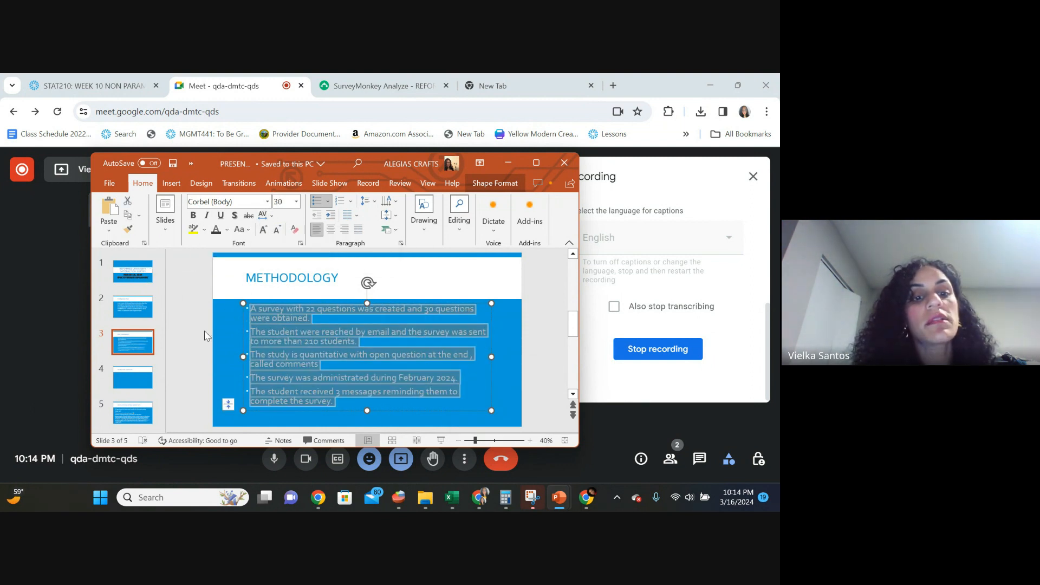
{"action": "left_click", "coordinate": [223, 343]}
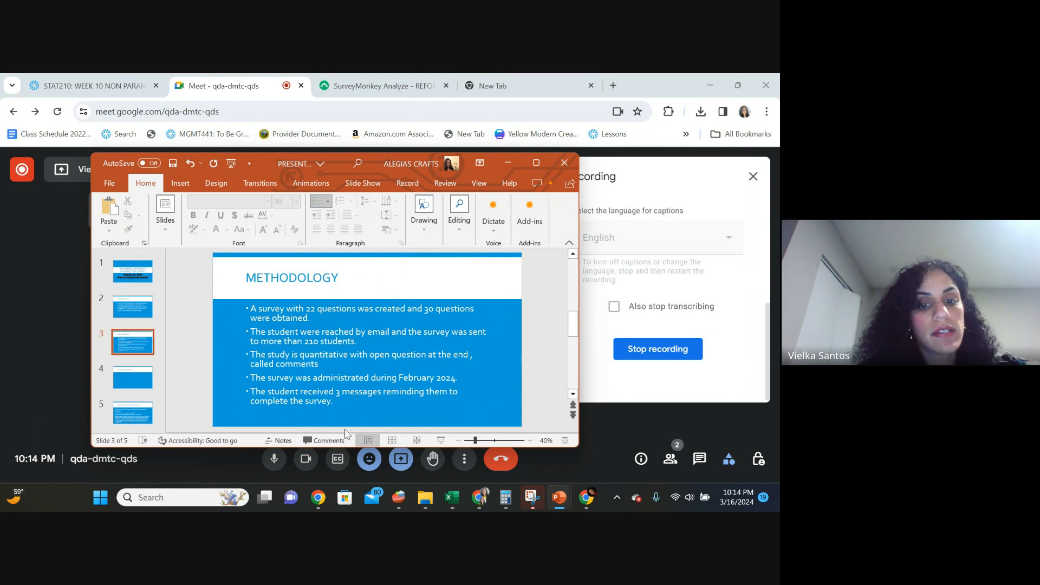
Set the font of all METHODOLOGY bullets to Tahoma.
{"action": "left_click_drag", "start_coordinate": [335, 401], "coordinate": [249, 307]}
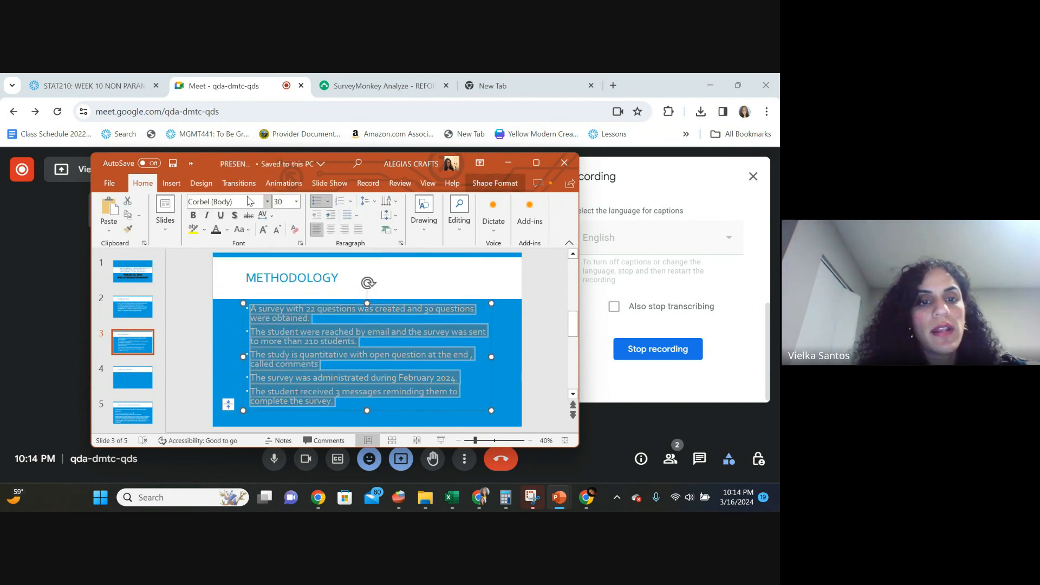
{"action": "left_click", "coordinate": [267, 202]}
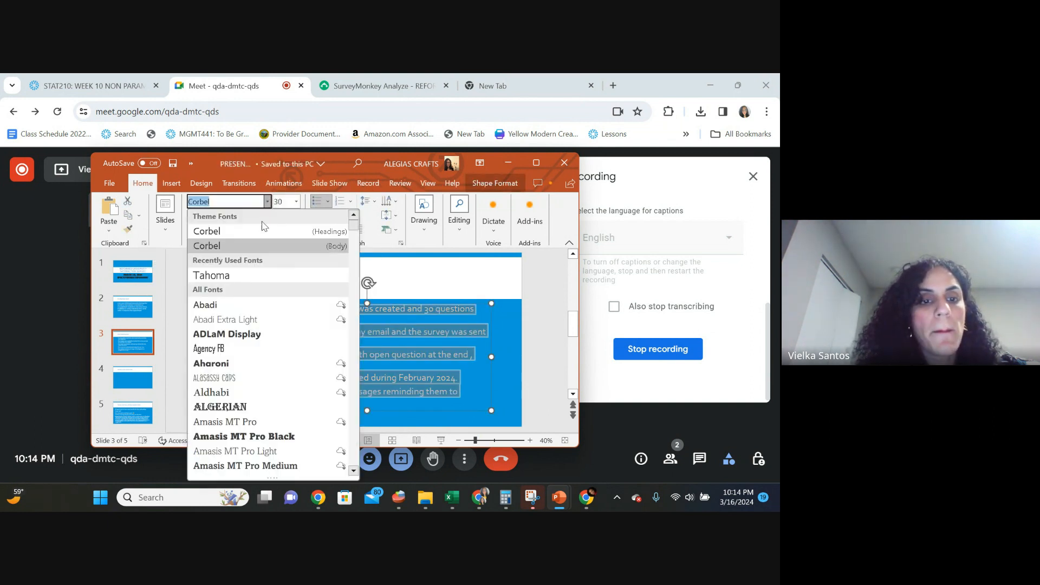
{"action": "left_click", "coordinate": [211, 276]}
Set the body text of the INTRODUCTION slide to the Tahoma font.
{"action": "left_click", "coordinate": [132, 306]}
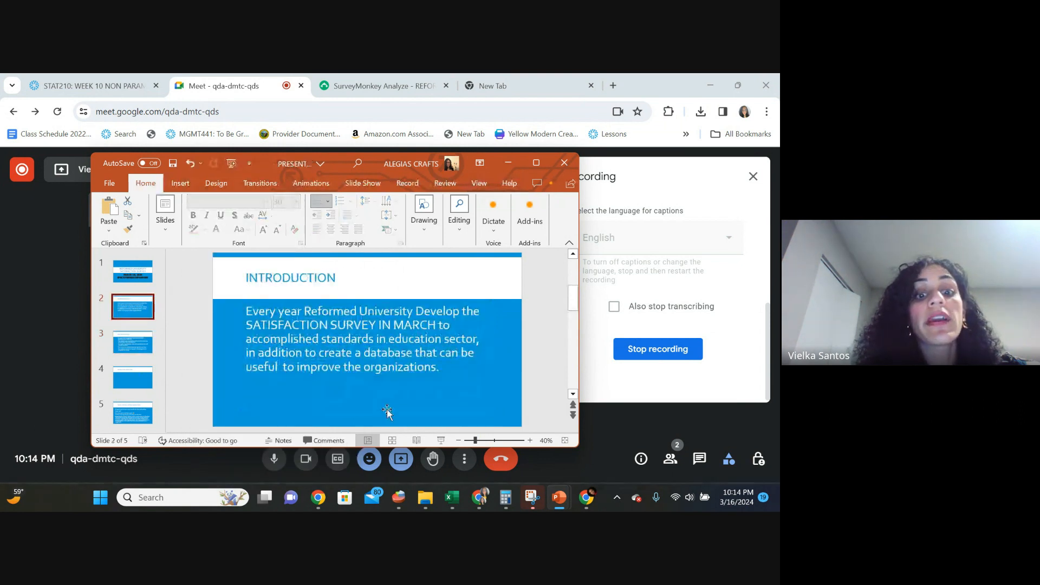
{"action": "left_click", "coordinate": [374, 387]}
{"action": "key", "text": "ctrl+a"}
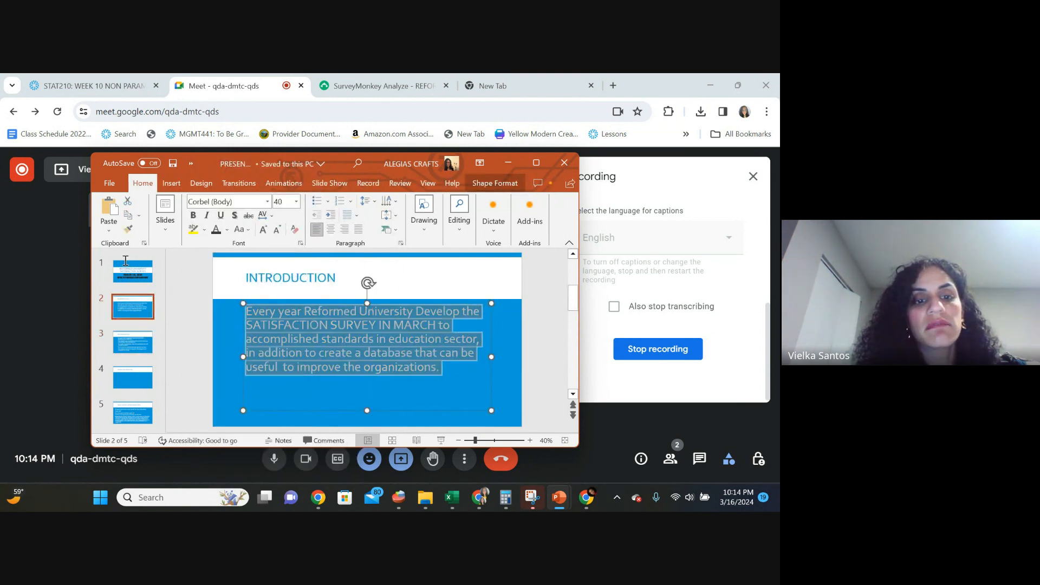
{"action": "left_click", "coordinate": [267, 201]}
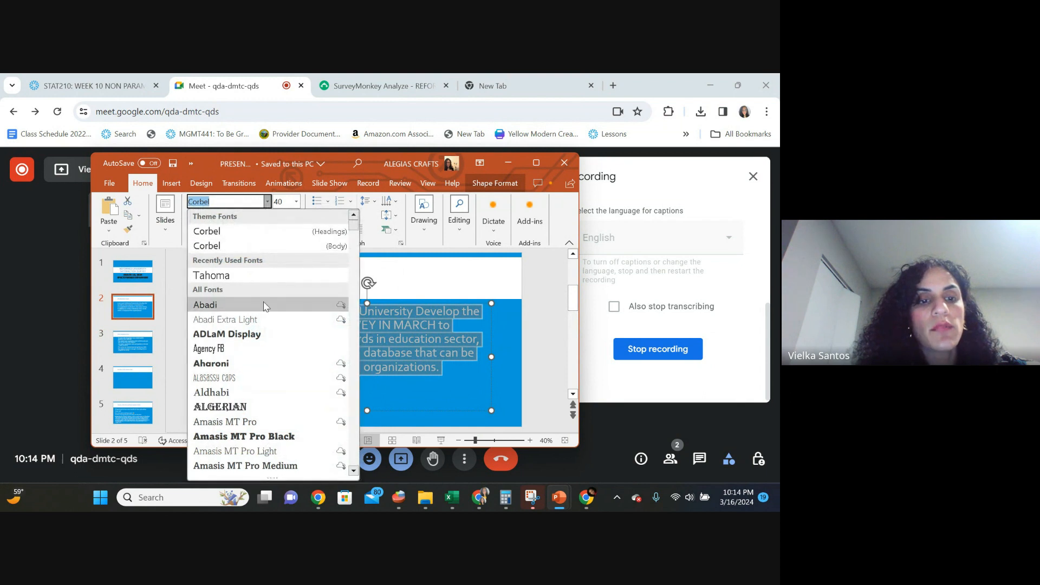
{"action": "left_click", "coordinate": [211, 275]}
{"action": "left_click", "coordinate": [133, 271]}
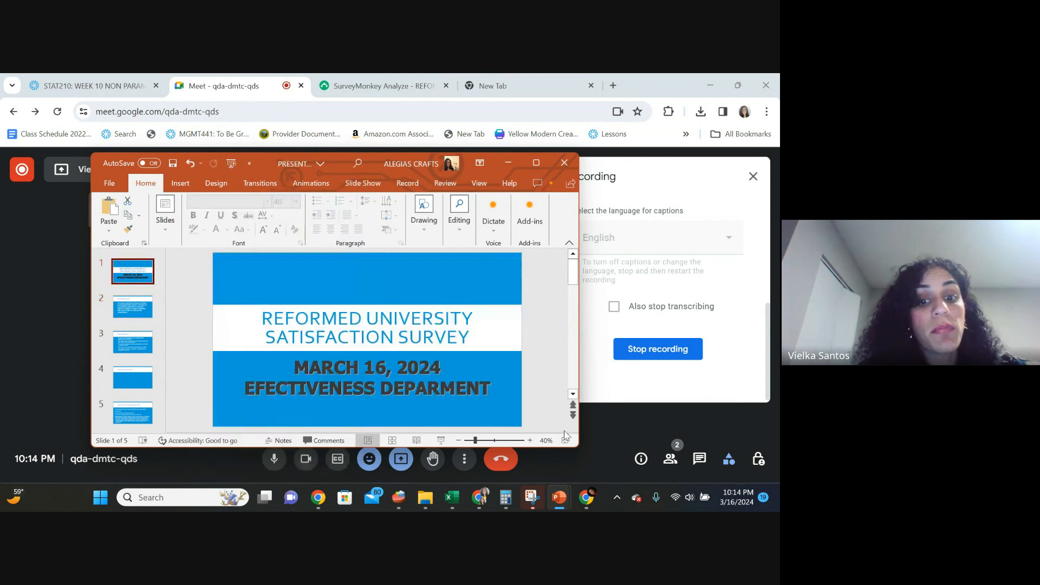
{"action": "left_click", "coordinate": [366, 336]}
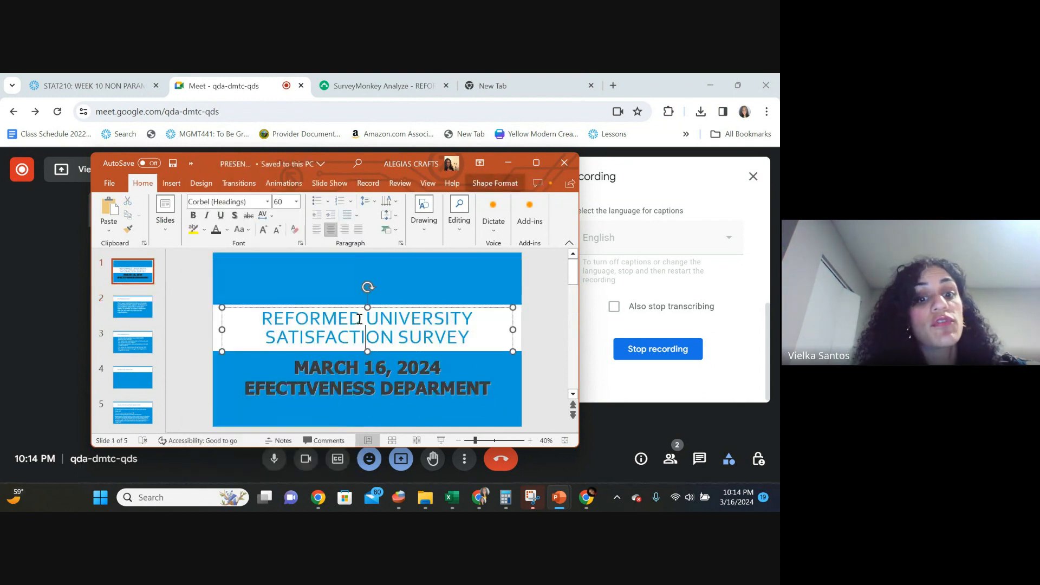
{"action": "triple_click", "coordinate": [262, 319]}
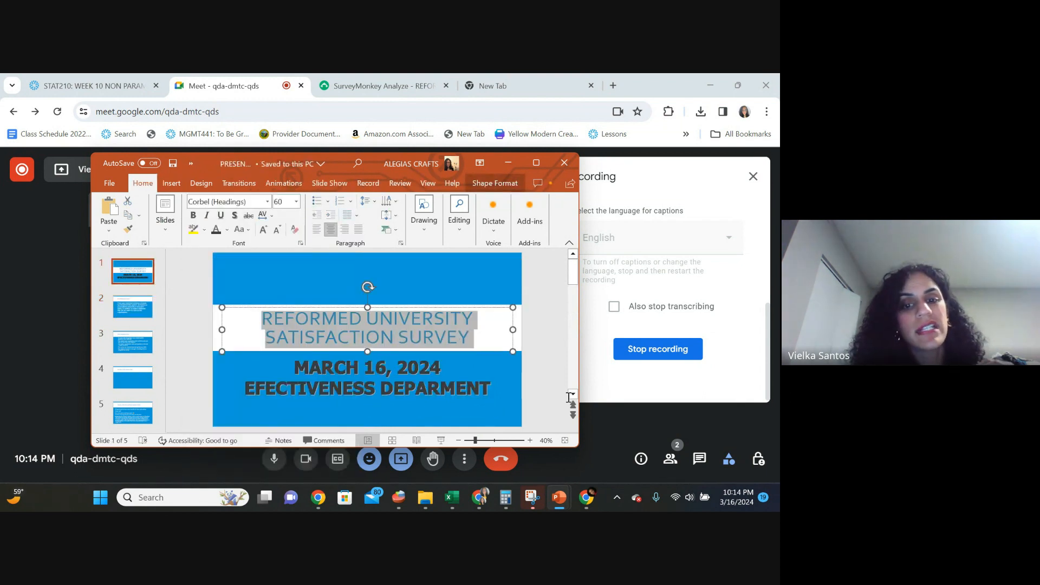
{"action": "left_click", "coordinate": [267, 201]}
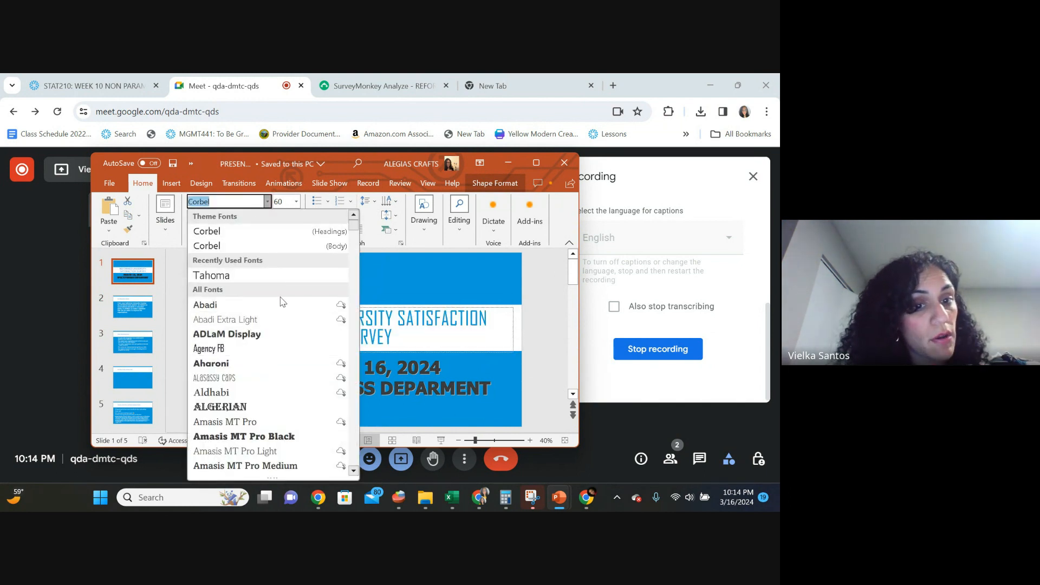
{"action": "key", "text": "Escape"}
Review the INTRODUCTION, METHODOLOGY and RESULTS & ANALYSIS slides to compare their layout and content.
{"action": "left_click", "coordinate": [143, 319]}
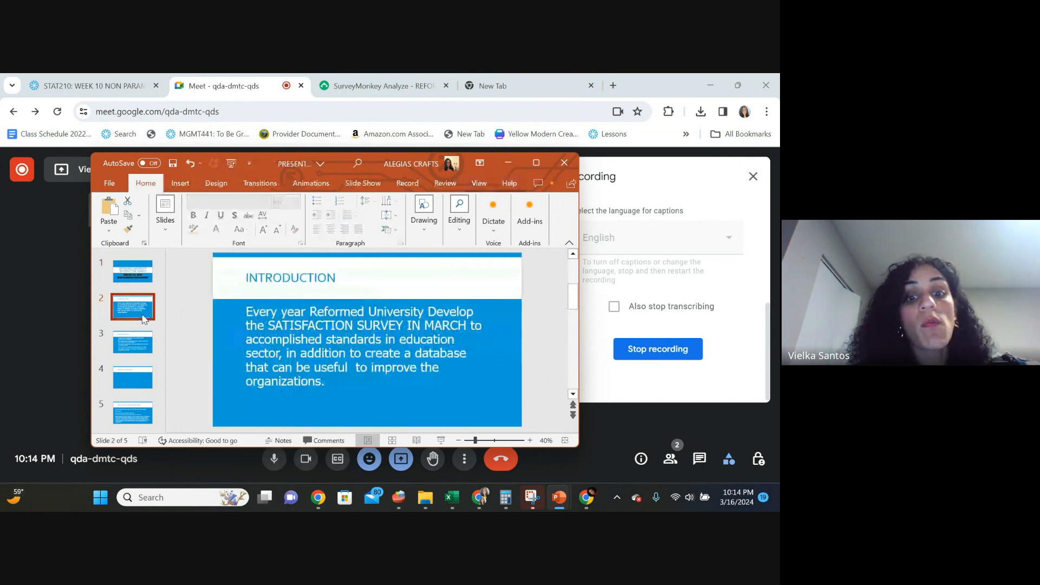
{"action": "left_click", "coordinate": [131, 344]}
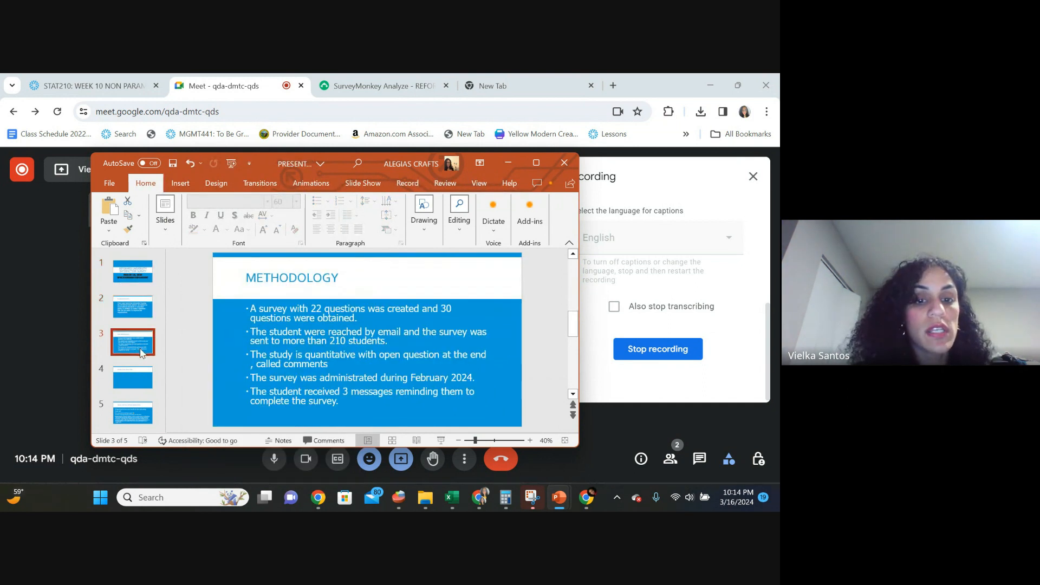
{"action": "left_click", "coordinate": [131, 376]}
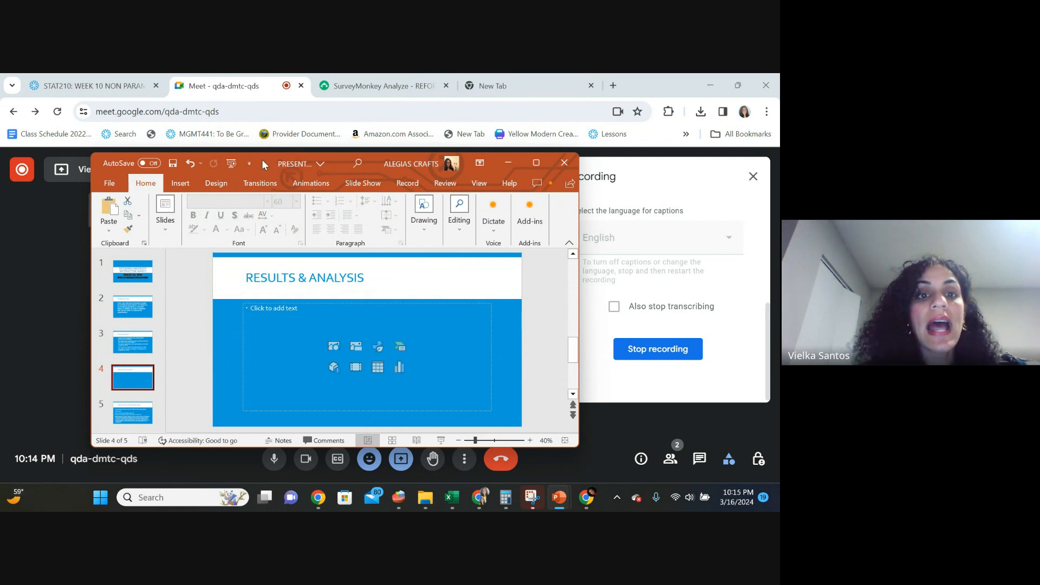
{"action": "left_click_drag", "start_coordinate": [265, 164], "coordinate": [244, 139]}
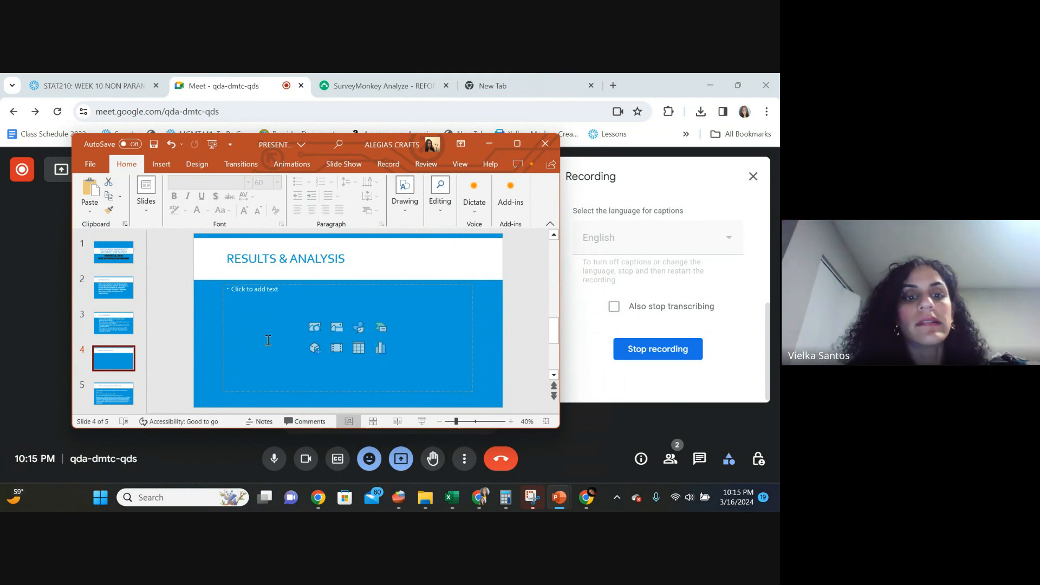
{"action": "left_click", "coordinate": [125, 324]}
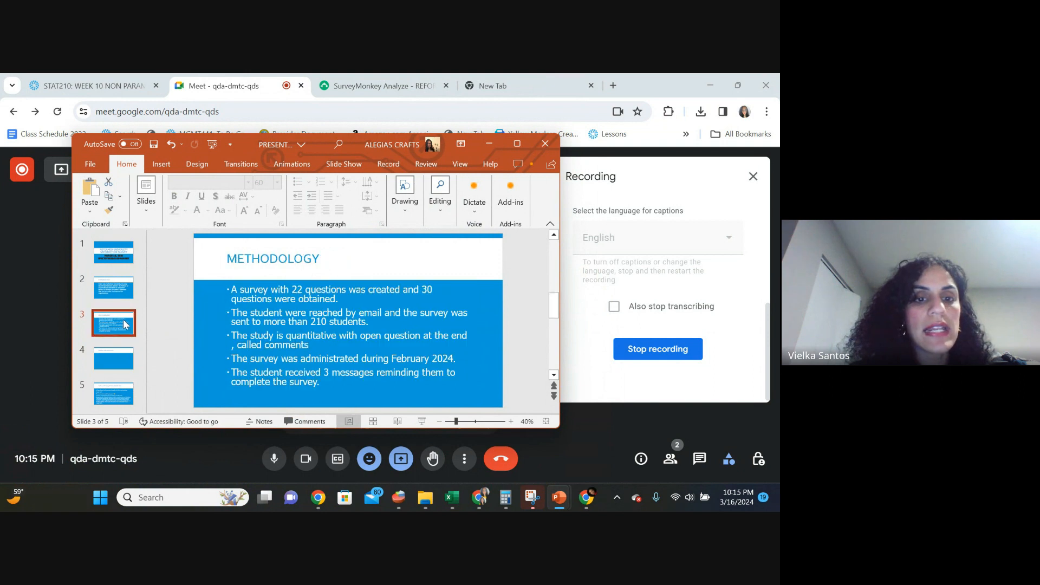
{"action": "left_click", "coordinate": [114, 356]}
{"action": "left_click", "coordinate": [263, 293]}
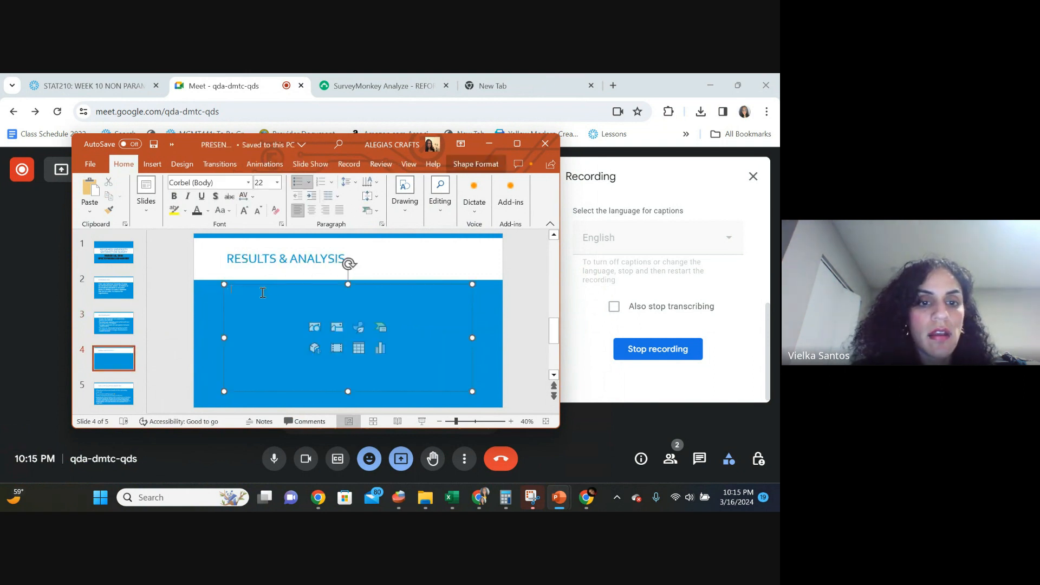
{"action": "left_click", "coordinate": [106, 323]}
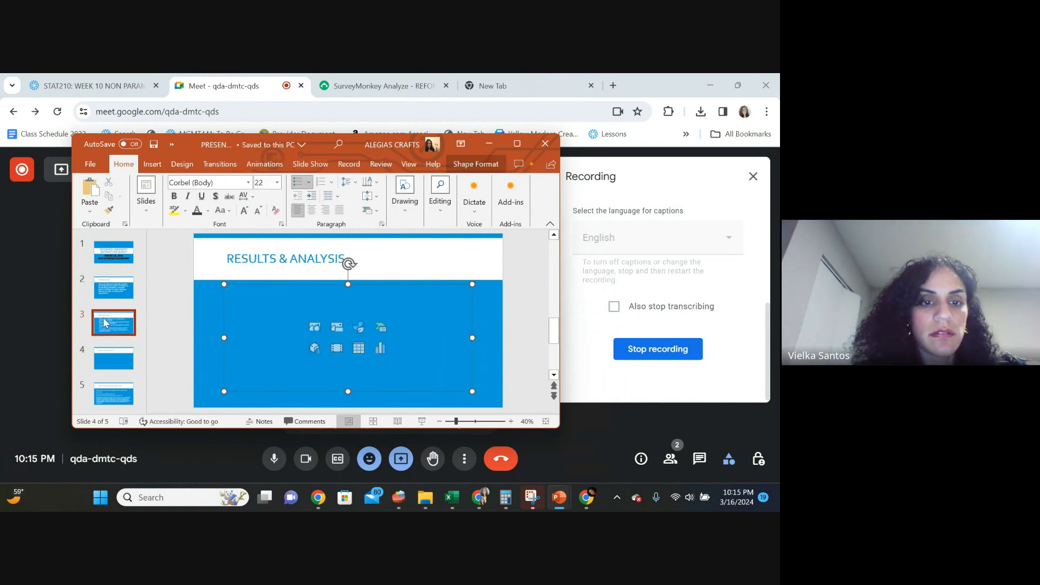
{"action": "left_click", "coordinate": [125, 360]}
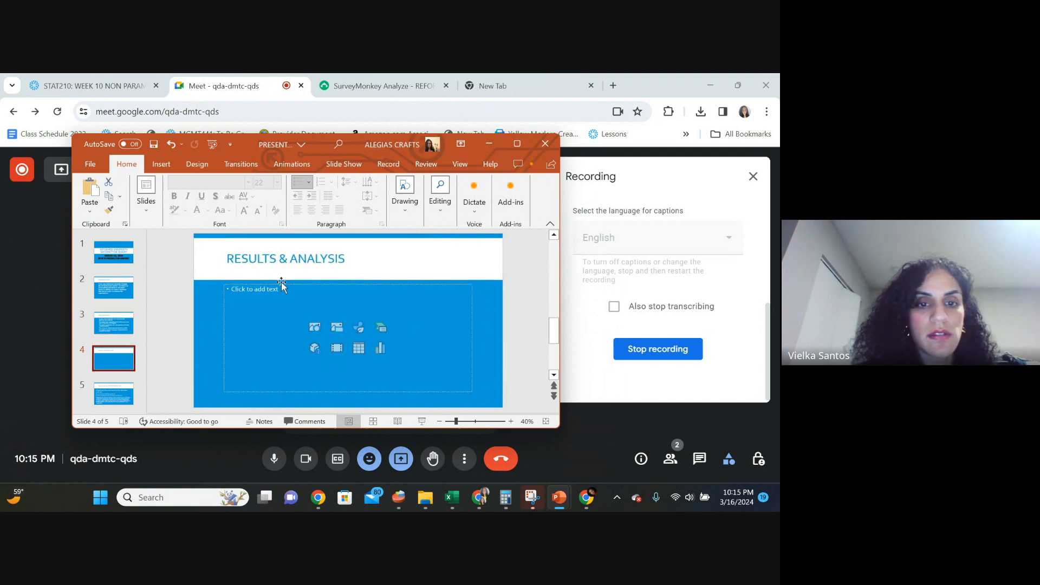
Move the RESULTS & ANALYSIS title into the upper blue area of slide 4 and delete the empty content placeholder.
{"action": "left_click", "coordinate": [316, 260]}
{"action": "left_click", "coordinate": [236, 293]}
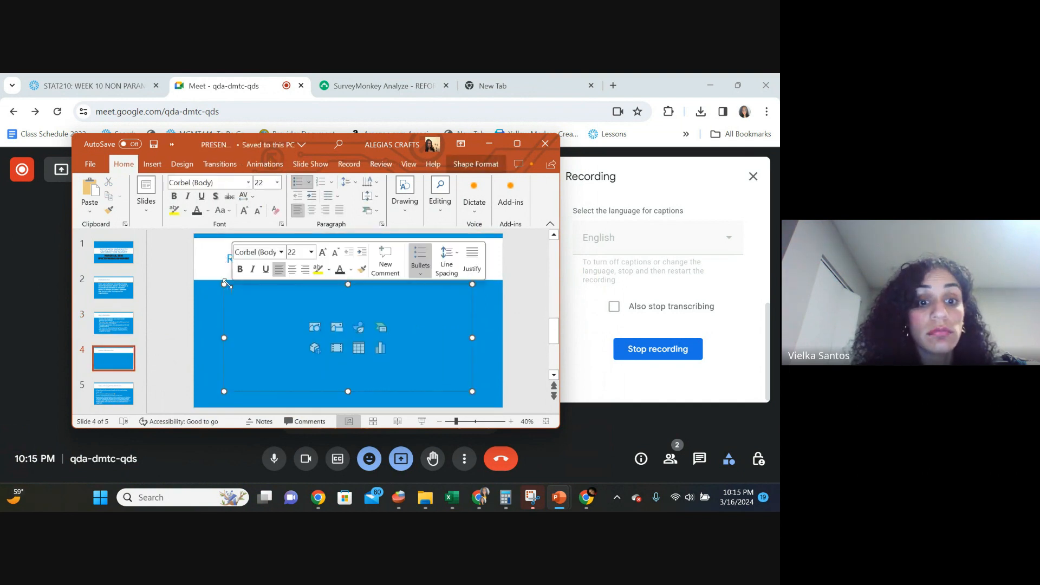
{"action": "left_click", "coordinate": [226, 287]}
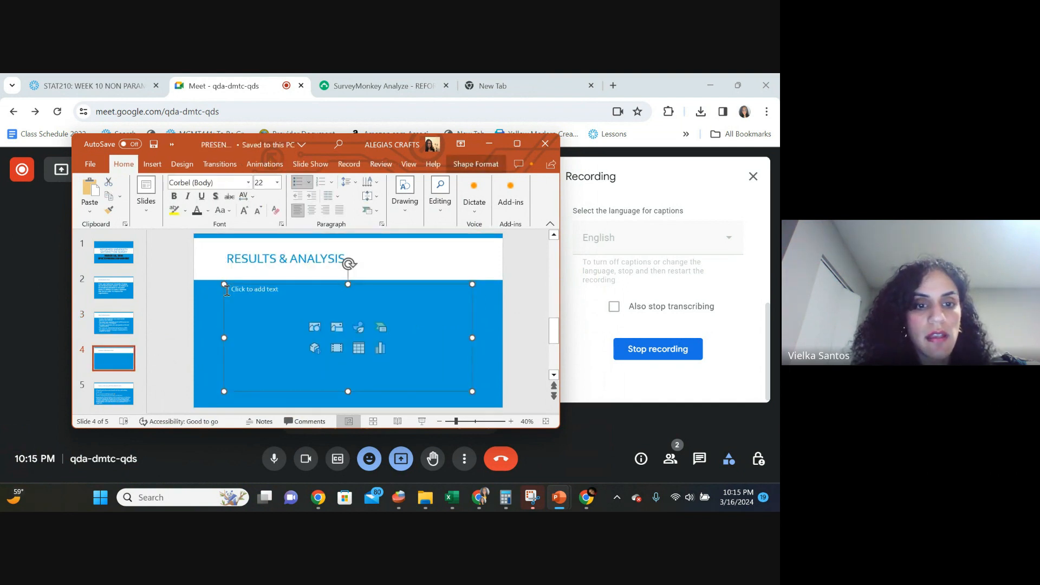
{"action": "left_click", "coordinate": [255, 274]}
{"action": "left_click_drag", "start_coordinate": [223, 275], "coordinate": [217, 324]}
{"action": "key", "text": "Delete"}
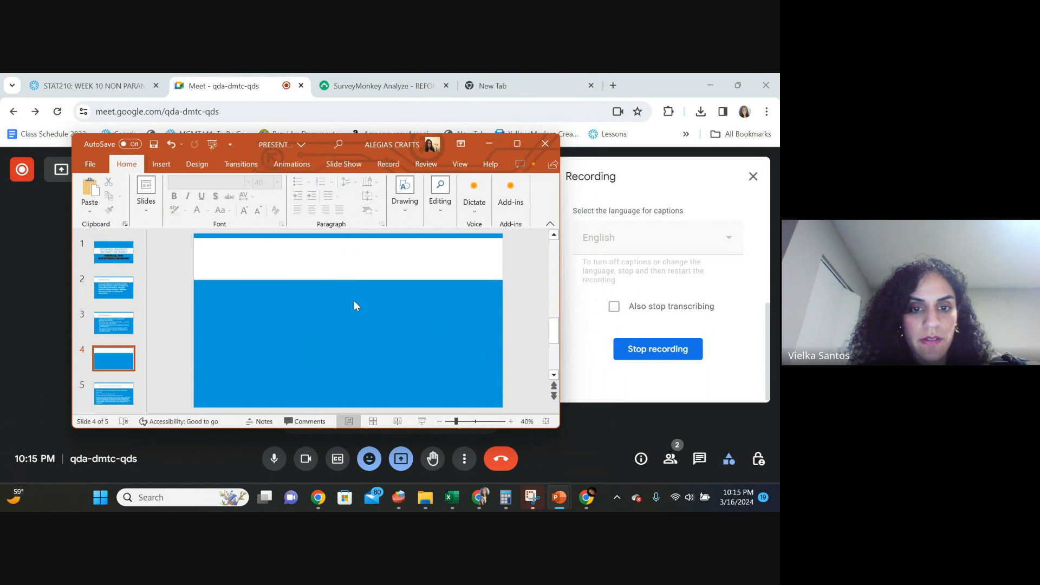
{"action": "left_click", "coordinate": [243, 295]}
{"action": "key", "text": "Delete"}
Enlarge the RESULTS & ANALYSIS title on slide 4 to 66 pt and make it bold.
{"action": "left_click", "coordinate": [241, 311]}
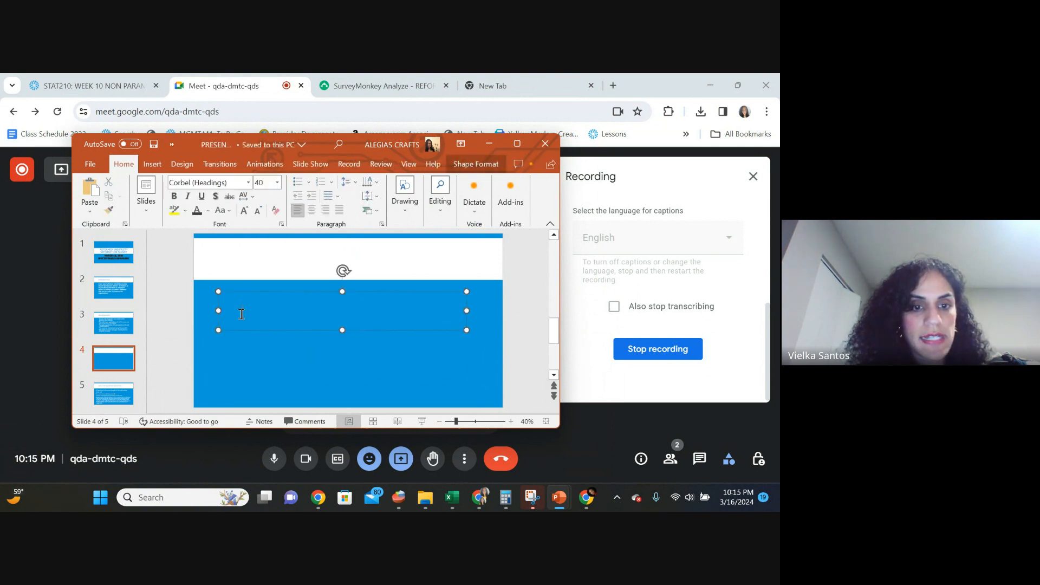
{"action": "left_click_drag", "start_coordinate": [228, 311], "coordinate": [434, 354]}
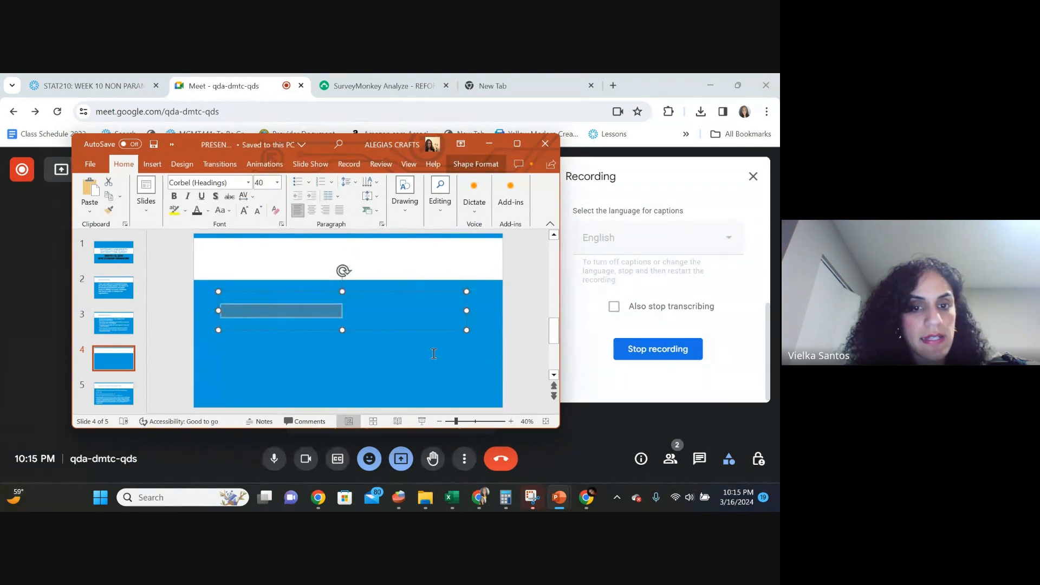
{"action": "left_click", "coordinate": [244, 210]}
{"action": "left_click", "coordinate": [243, 211]}
{"action": "left_click", "coordinate": [244, 210]}
{"action": "left_click", "coordinate": [244, 211]}
{"action": "left_click", "coordinate": [244, 210]}
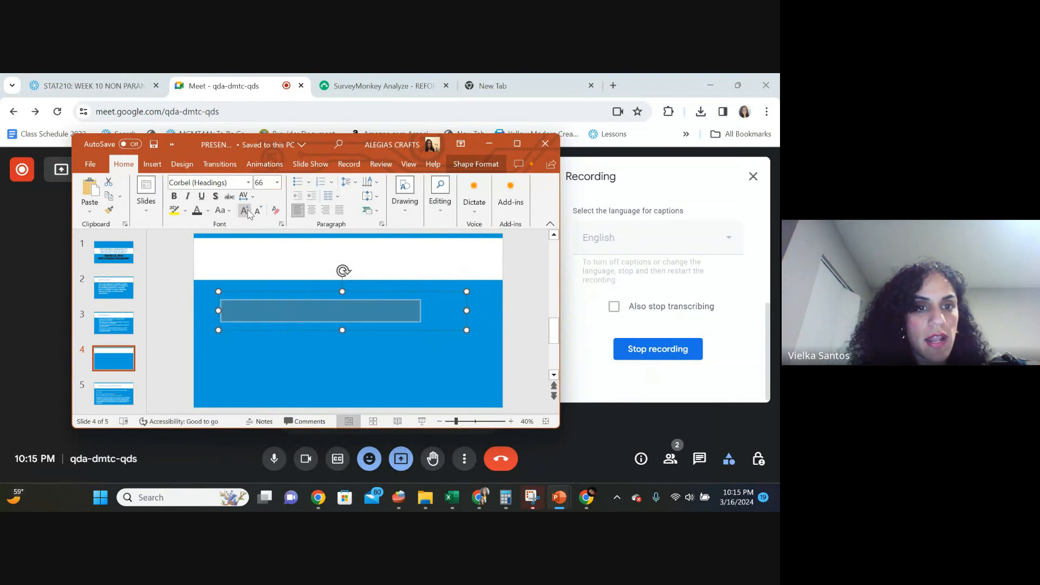
{"action": "left_click", "coordinate": [174, 196]}
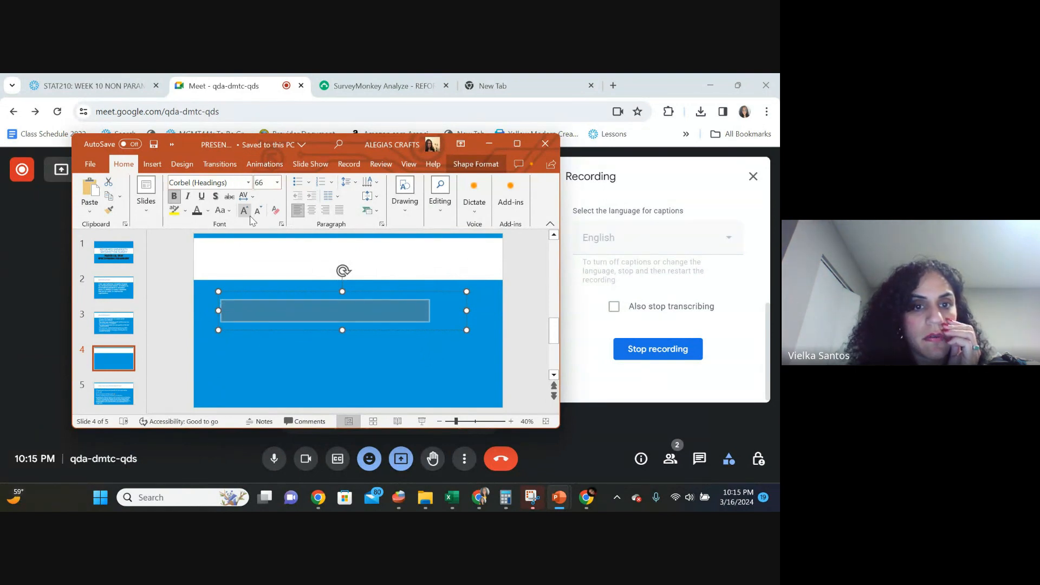
Change the font color of the RESULTS & ANALYSIS title to white.
{"action": "left_click", "coordinate": [209, 212]}
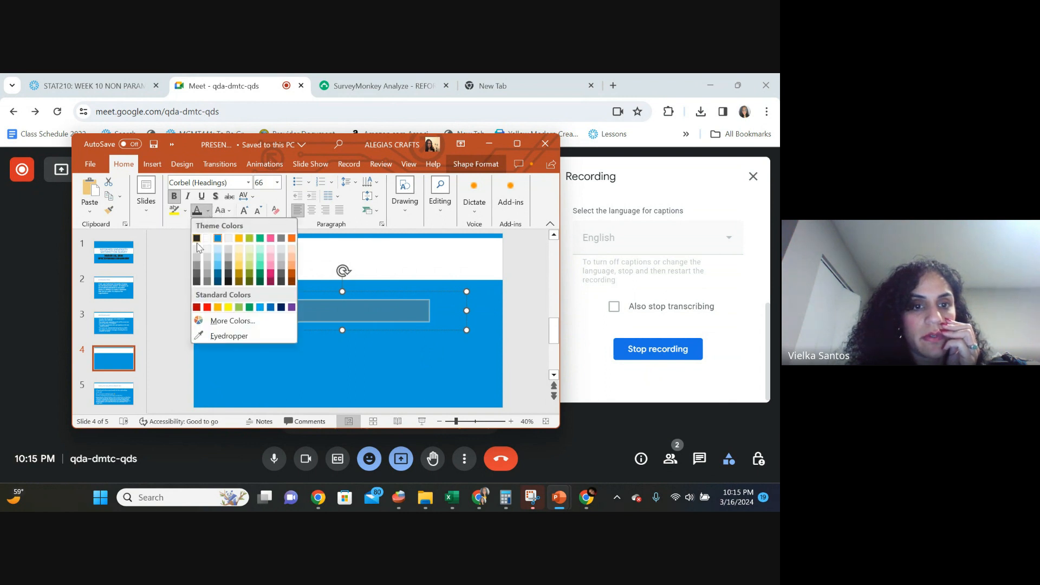
{"action": "left_click", "coordinate": [207, 237]}
{"action": "left_click", "coordinate": [281, 331]}
{"action": "left_click", "coordinate": [297, 360]}
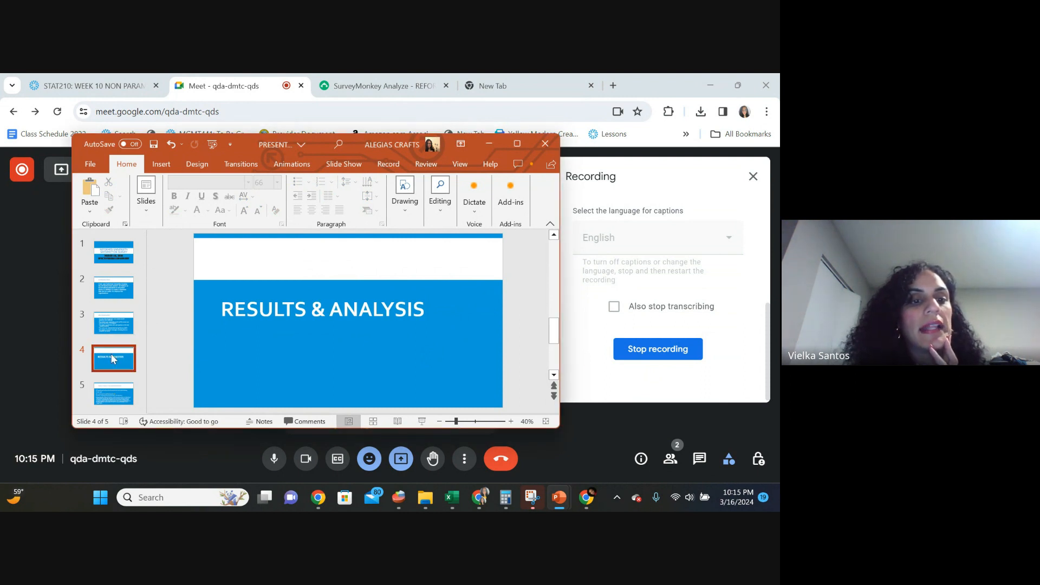
Add a new slide after slide 4 and open the GENDER sheet of the practice REFORMED UNIVERSITY SATISFACTION SURVEY workbook in Excel.
{"action": "right_click", "coordinate": [113, 353]}
{"action": "left_click", "coordinate": [152, 192]}
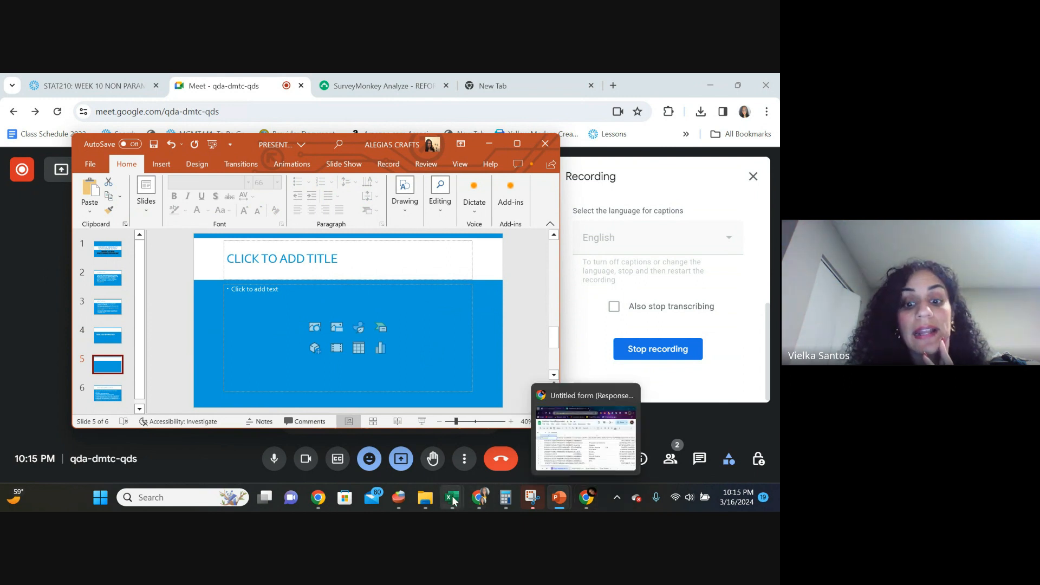
{"action": "mouse_move", "coordinate": [456, 497]}
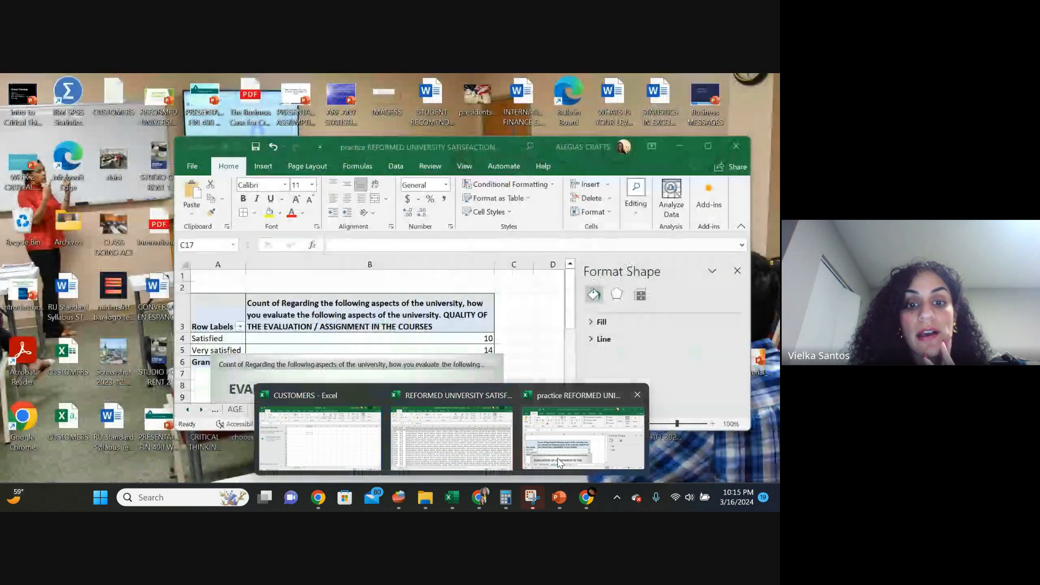
{"action": "left_click", "coordinate": [582, 438]}
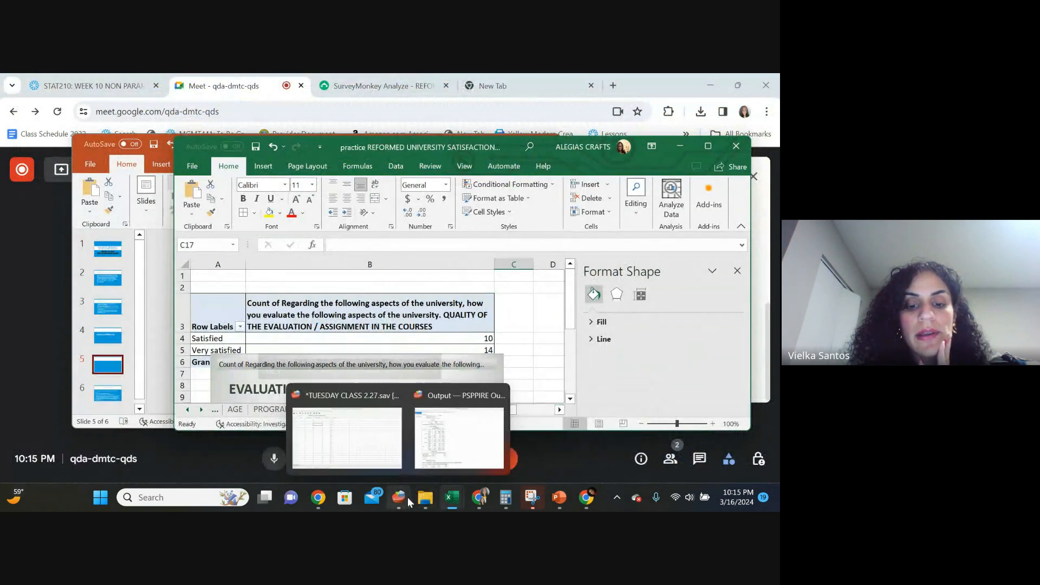
{"action": "mouse_move", "coordinate": [453, 499]}
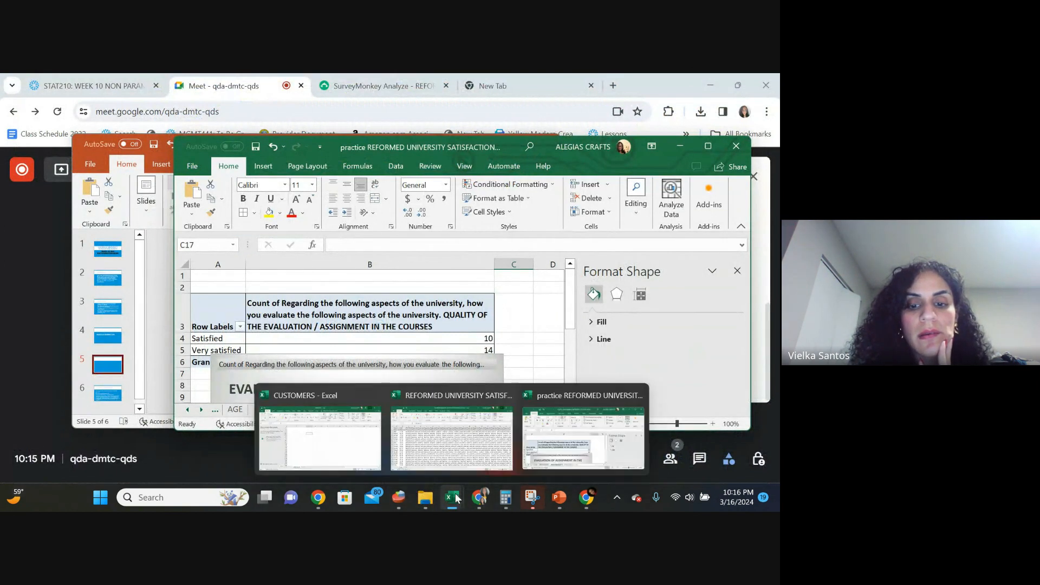
{"action": "left_click", "coordinate": [534, 460]}
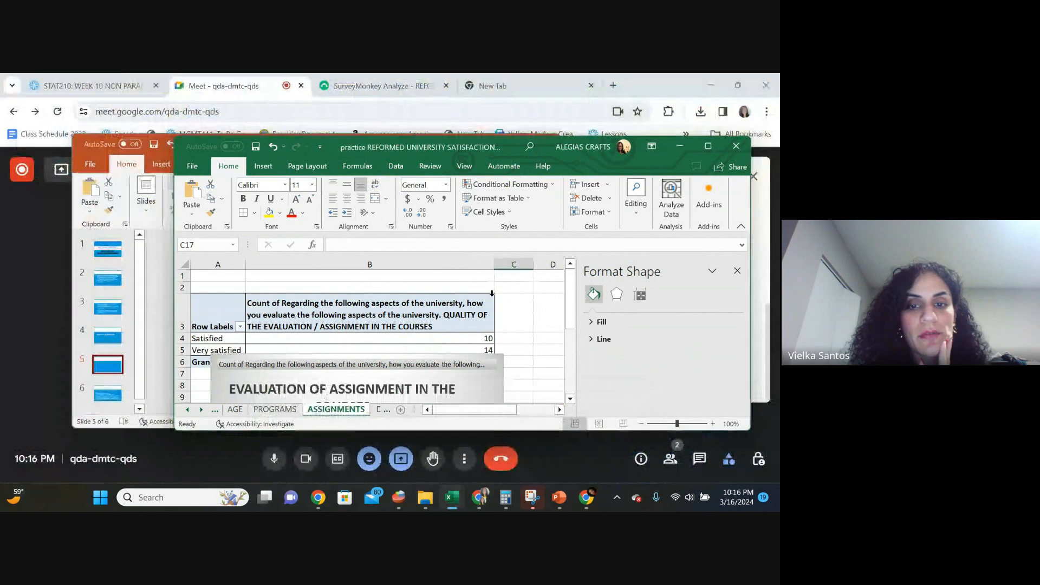
{"action": "left_click", "coordinate": [708, 146]}
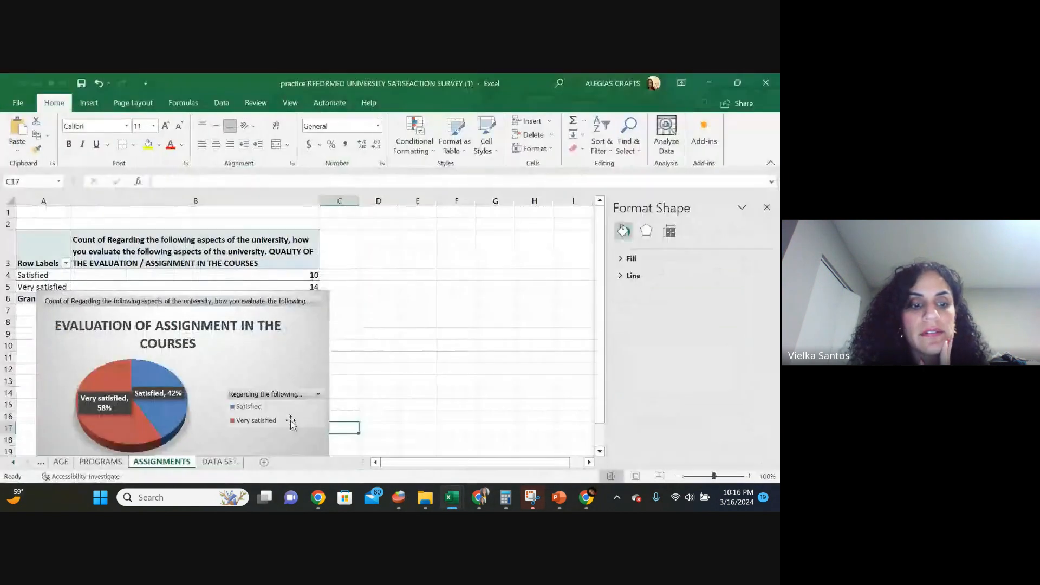
{"action": "left_click", "coordinate": [61, 461]}
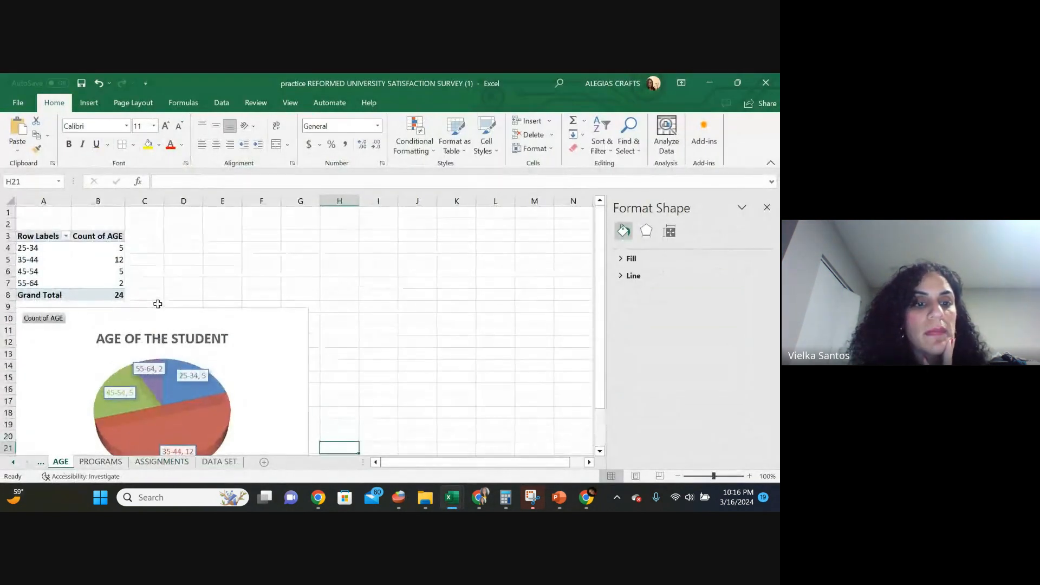
{"action": "left_click", "coordinate": [13, 462]}
{"action": "left_click", "coordinate": [69, 461]}
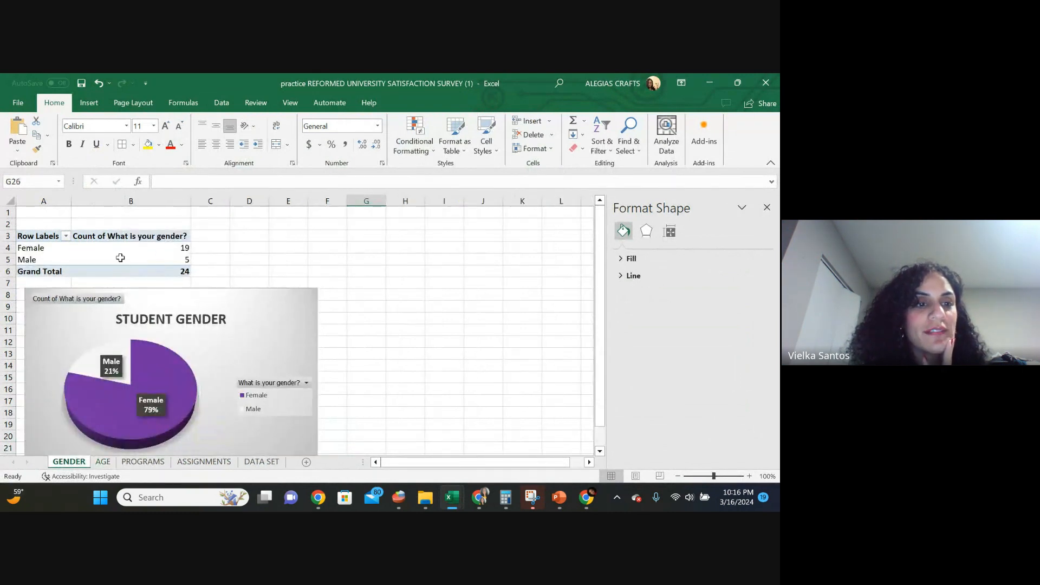
Copy the cell range that holds both the gender pivot table and the STUDENT GENDER chart.
{"action": "left_click", "coordinate": [306, 383]}
{"action": "left_click", "coordinate": [68, 241]}
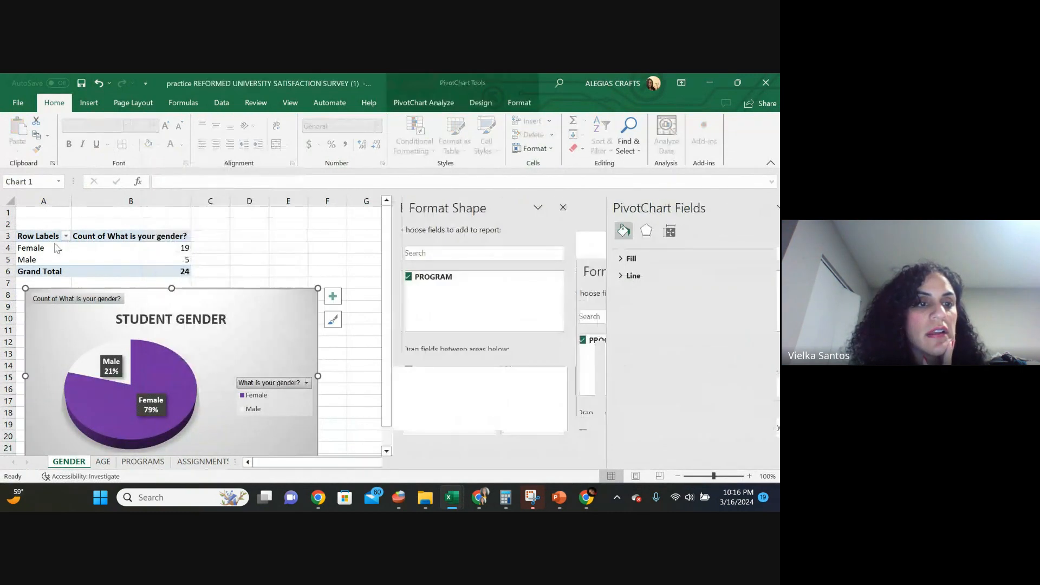
{"action": "left_click_drag", "start_coordinate": [41, 238], "coordinate": [302, 421]}
{"action": "left_click", "coordinate": [236, 266]}
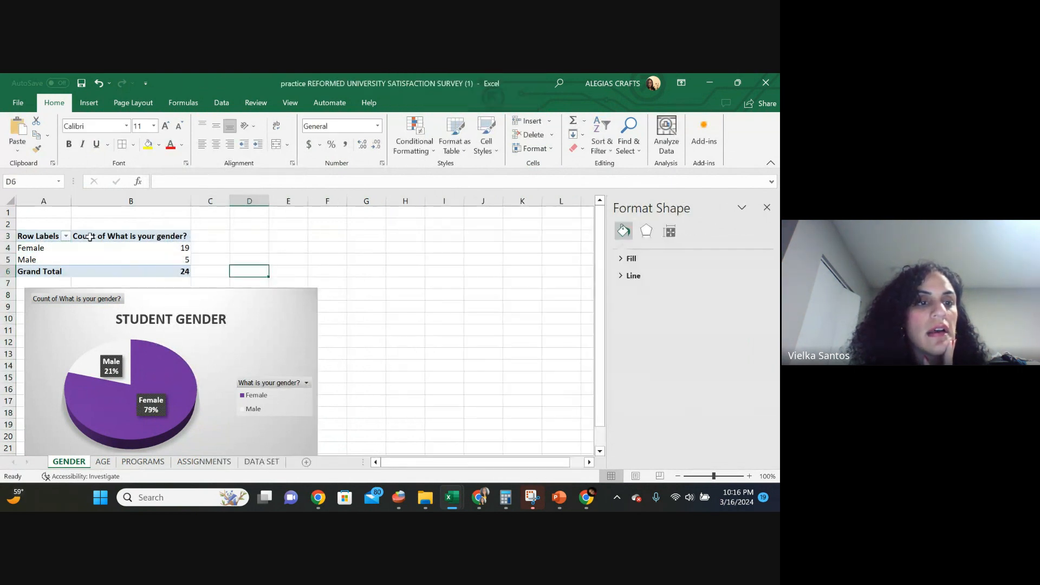
{"action": "left_click_drag", "start_coordinate": [31, 232], "coordinate": [309, 291]}
{"action": "key", "text": "ctrl+c"}
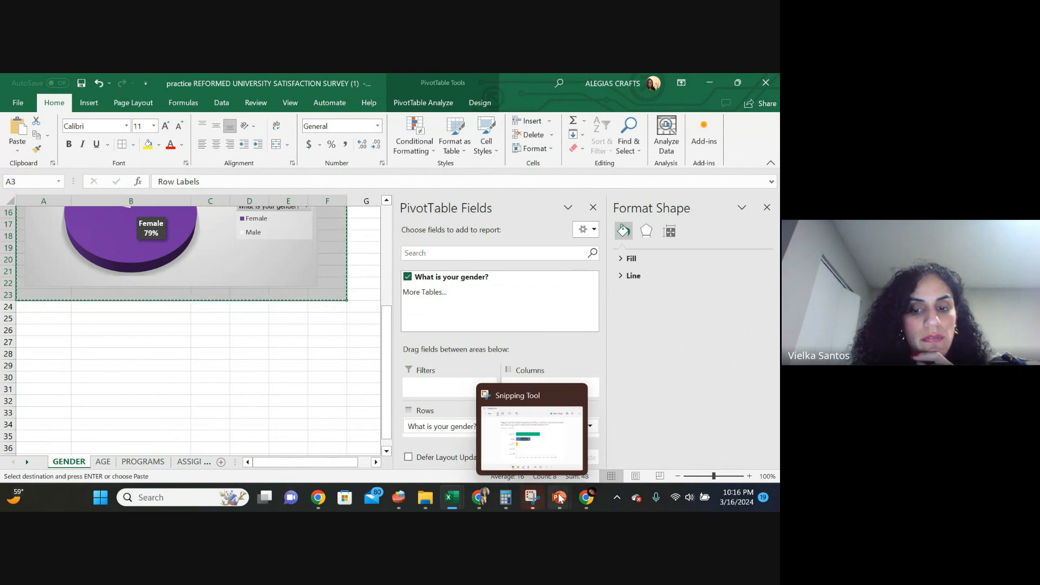
Try placing the copied gender table and chart together on slide 5 in PowerPoint, and delete them.
{"action": "mouse_move", "coordinate": [559, 498]}
{"action": "left_click", "coordinate": [709, 455]}
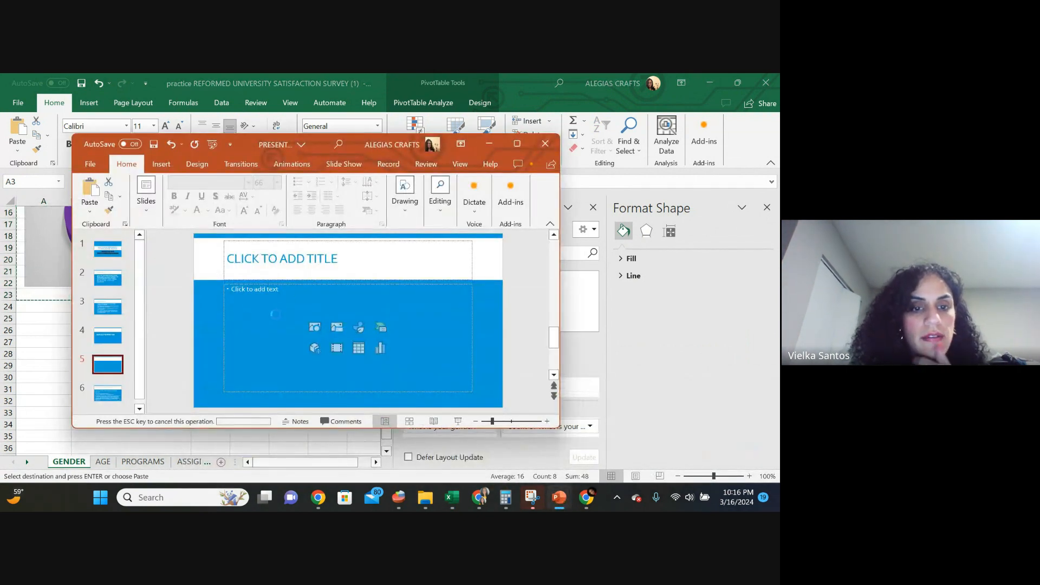
{"action": "key", "text": "ctrl+v"}
{"action": "left_click_drag", "start_coordinate": [325, 280], "coordinate": [271, 300]}
{"action": "mouse_move", "coordinate": [315, 336]}
{"action": "left_mouse_down"}
{"action": "mouse_move", "coordinate": [378, 347]}
{"action": "mouse_move", "coordinate": [321, 326]}
{"action": "left_mouse_up"}
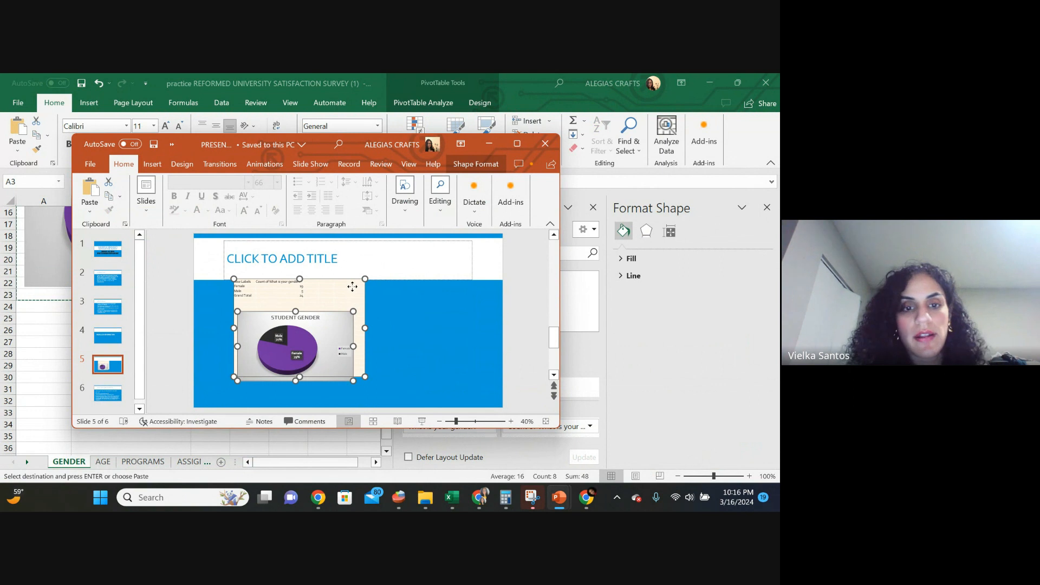
{"action": "key", "text": "Delete"}
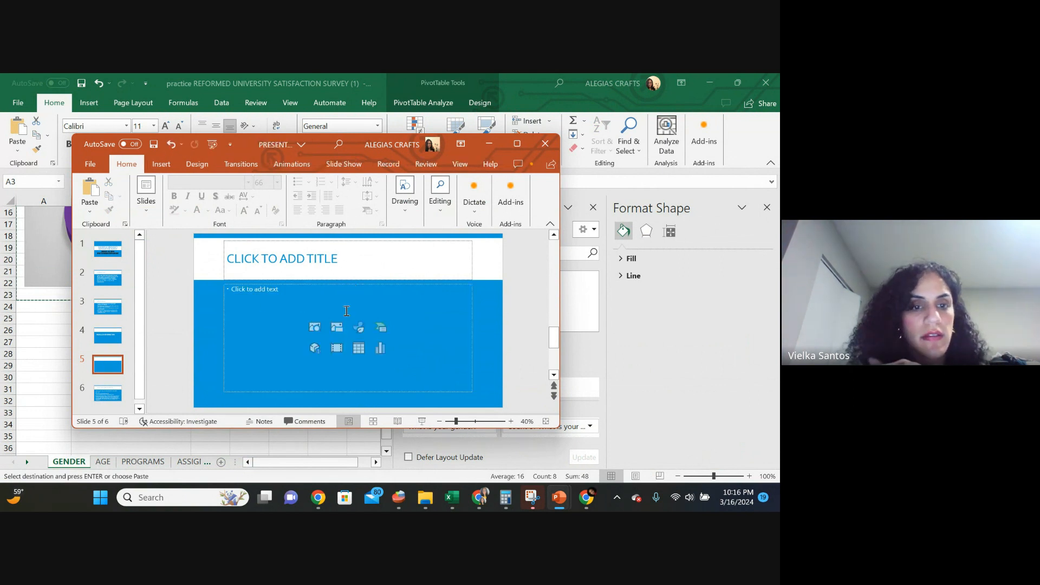
Copy only the gender pivot table, A3:B6, and return to the content area of slide 5 in PowerPoint.
{"action": "left_click", "coordinate": [31, 296]}
{"action": "scroll", "coordinate": [117, 355], "scroll_direction": "up", "scroll_amount": 5}
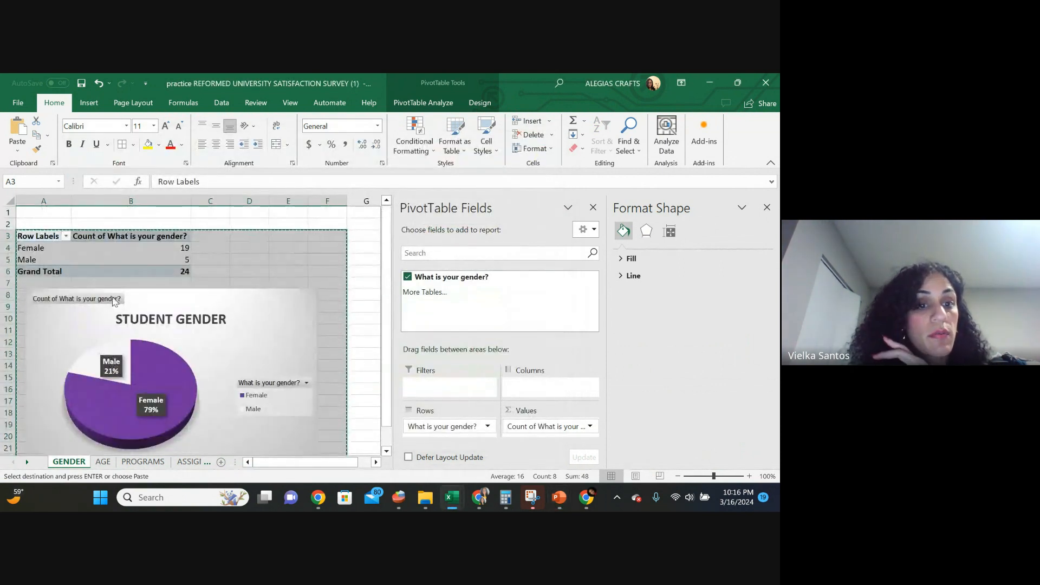
{"action": "left_click", "coordinate": [159, 275]}
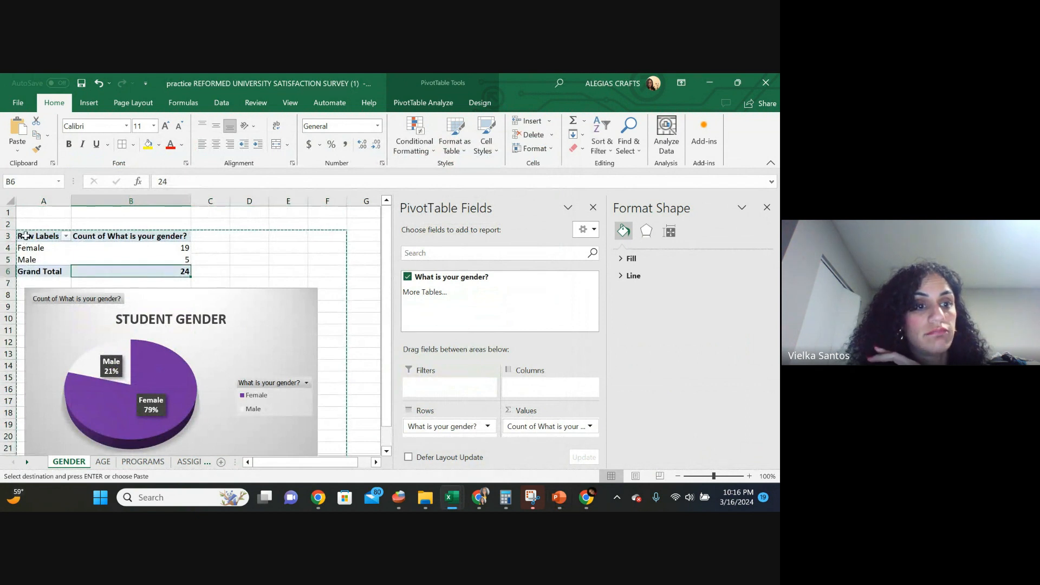
{"action": "left_click_drag", "start_coordinate": [25, 235], "coordinate": [107, 273]}
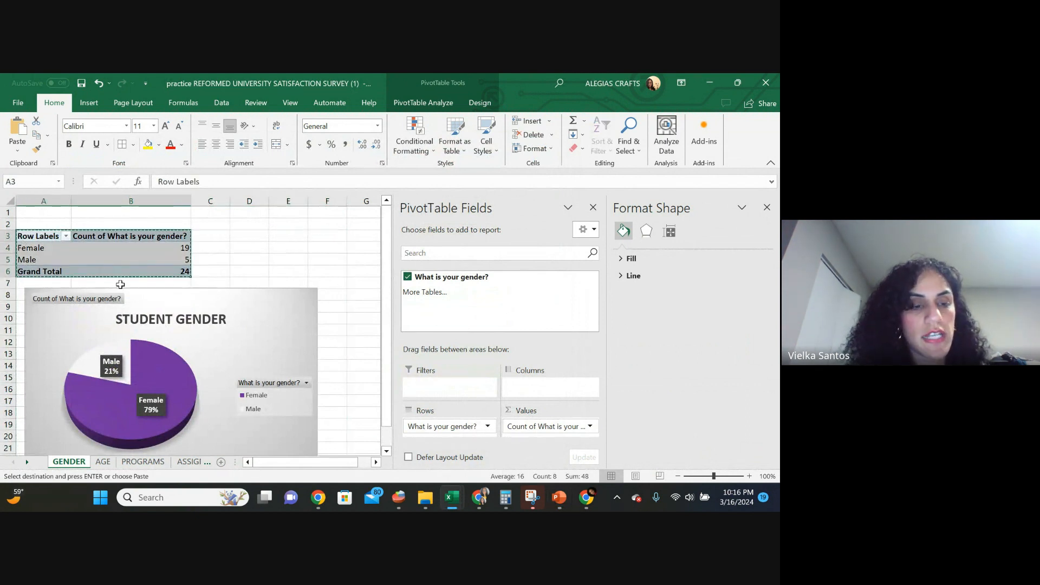
{"action": "mouse_move", "coordinate": [562, 498]}
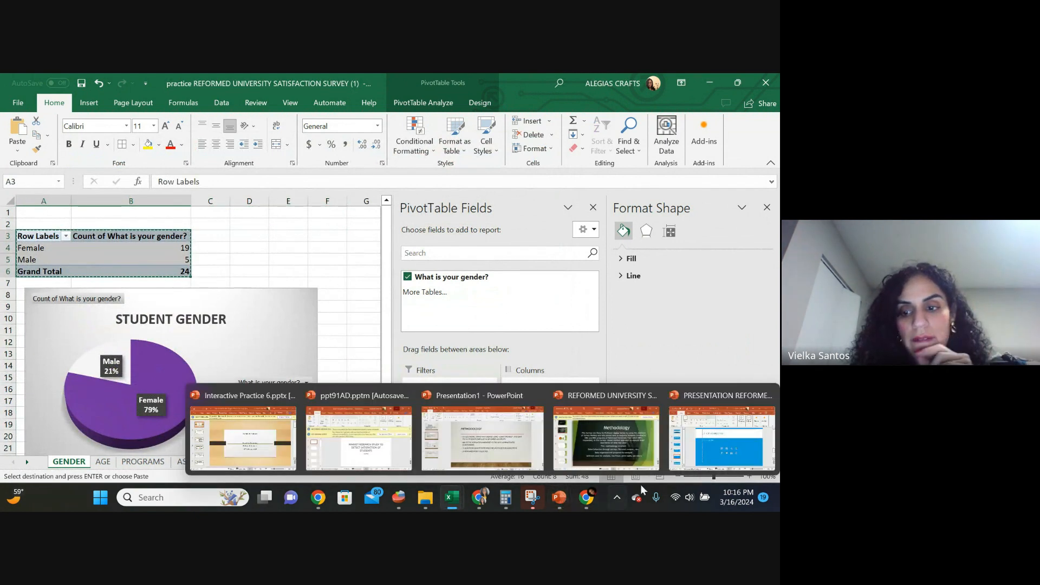
{"action": "left_click", "coordinate": [722, 436]}
{"action": "left_click", "coordinate": [258, 310]}
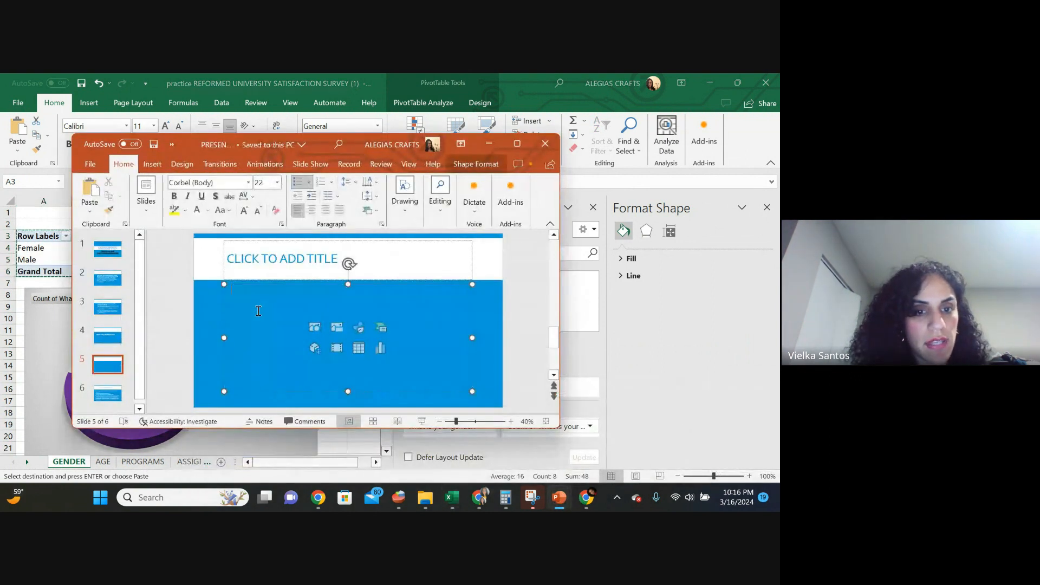
Try pasting the gender pivot table onto slide 5 as an editable table, and undo the paste.
{"action": "key", "text": "ctrl+v"}
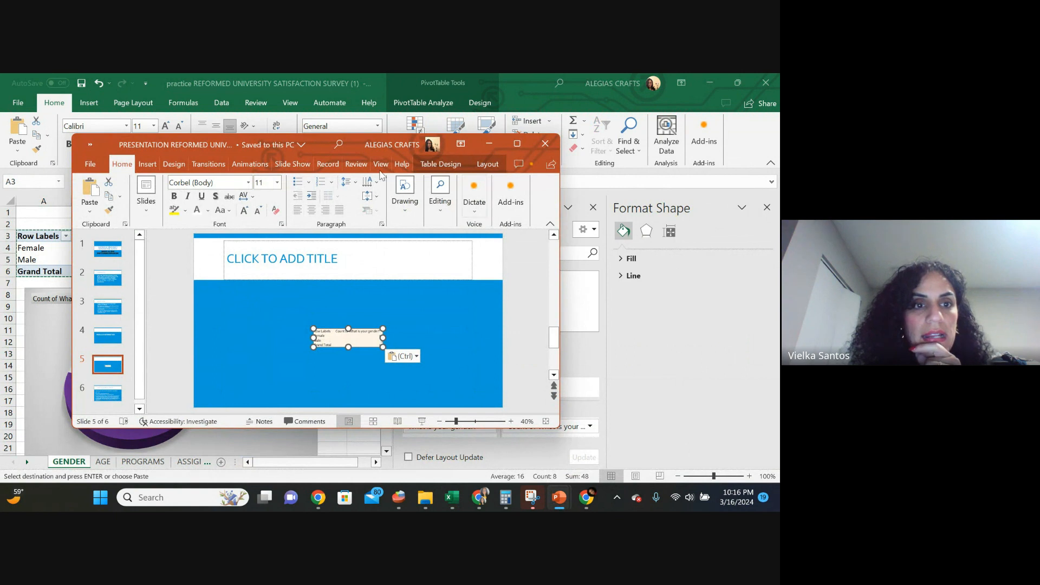
{"action": "left_click", "coordinate": [525, 145]}
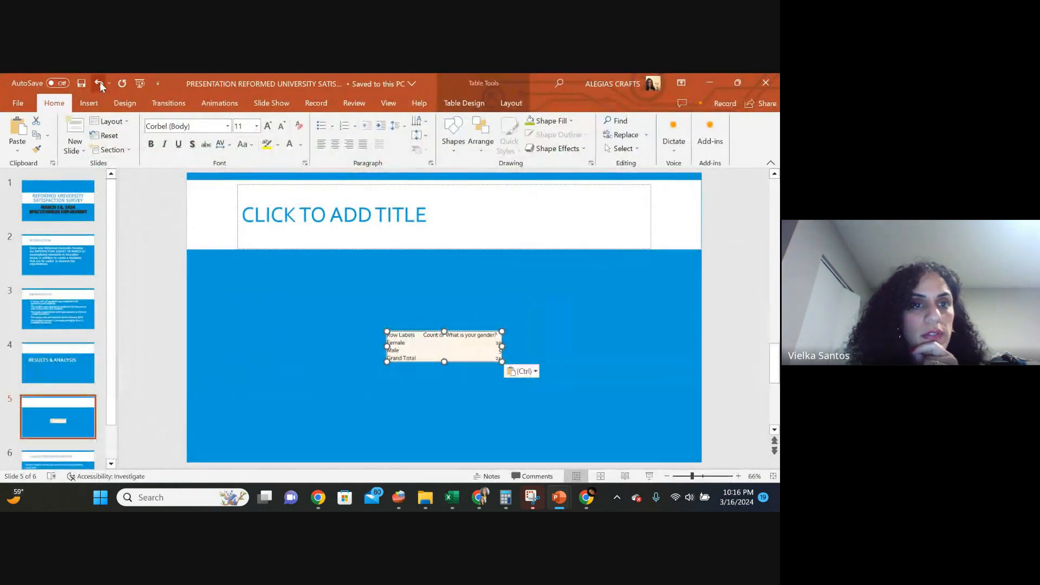
{"action": "key", "text": "ctrl+z"}
Paste the gender pivot table as a picture on slide 5, enlarge it and place it just below the title area.
{"action": "right_click", "coordinate": [301, 317]}
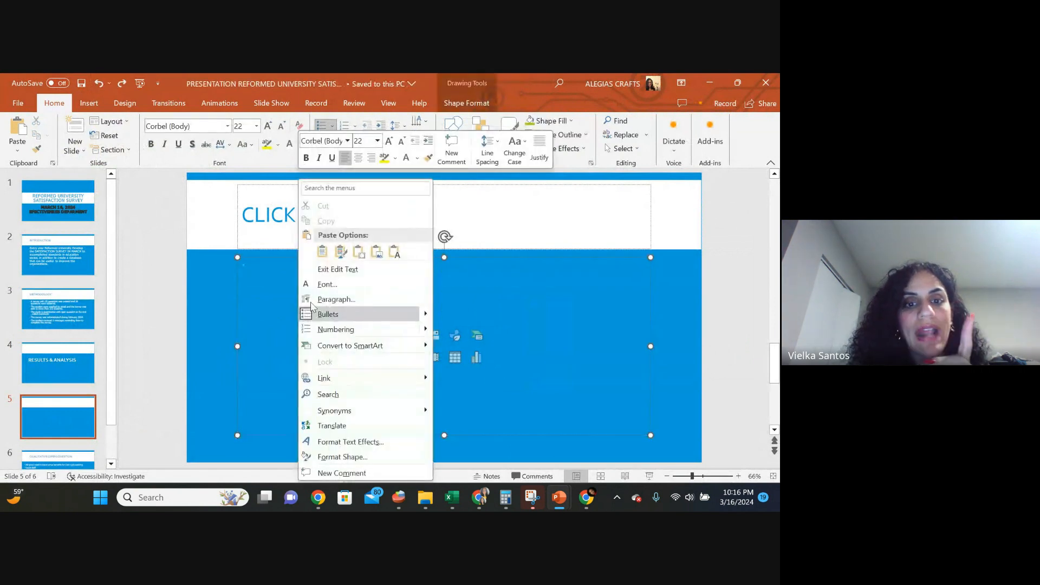
{"action": "left_click", "coordinate": [378, 259]}
{"action": "left_click_drag", "start_coordinate": [411, 332], "coordinate": [266, 273]}
{"action": "left_click_drag", "start_coordinate": [355, 303], "coordinate": [588, 366]}
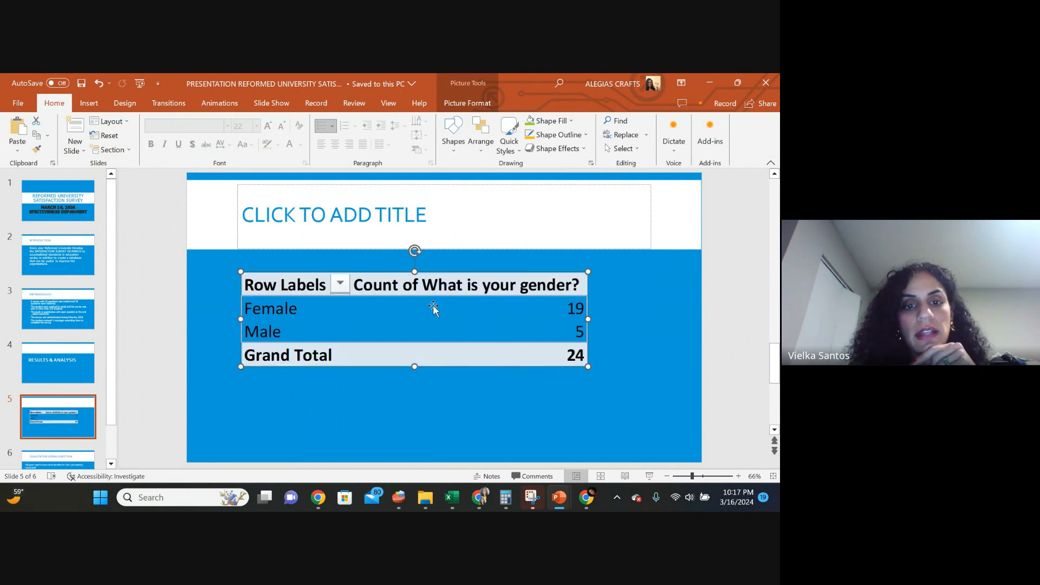
{"action": "left_click_drag", "start_coordinate": [426, 287], "coordinate": [402, 279]}
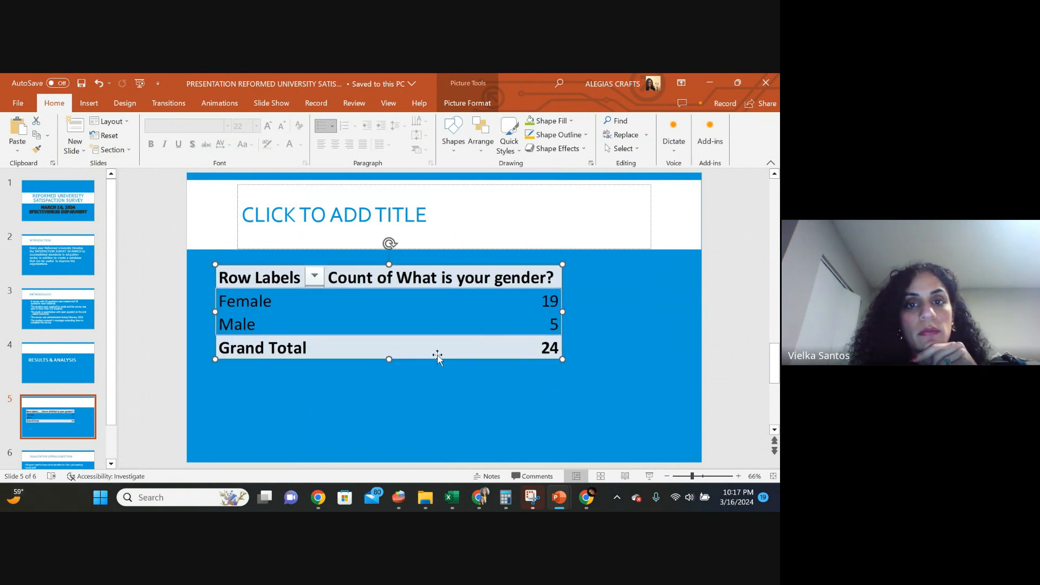
Make the gender table picture narrower and taller so that space is free beside it.
{"action": "left_click", "coordinate": [438, 375]}
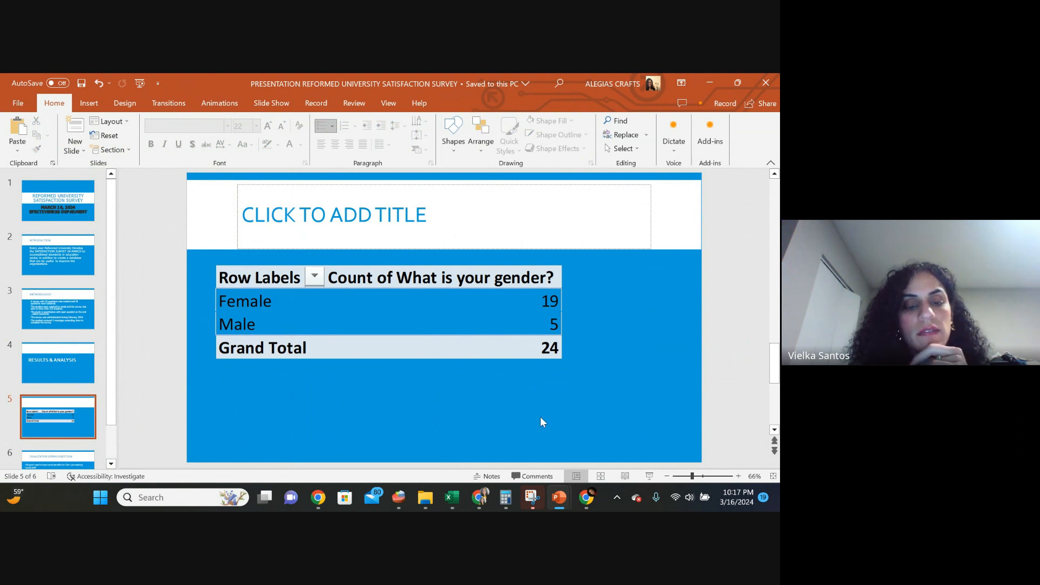
{"action": "left_click", "coordinate": [538, 304]}
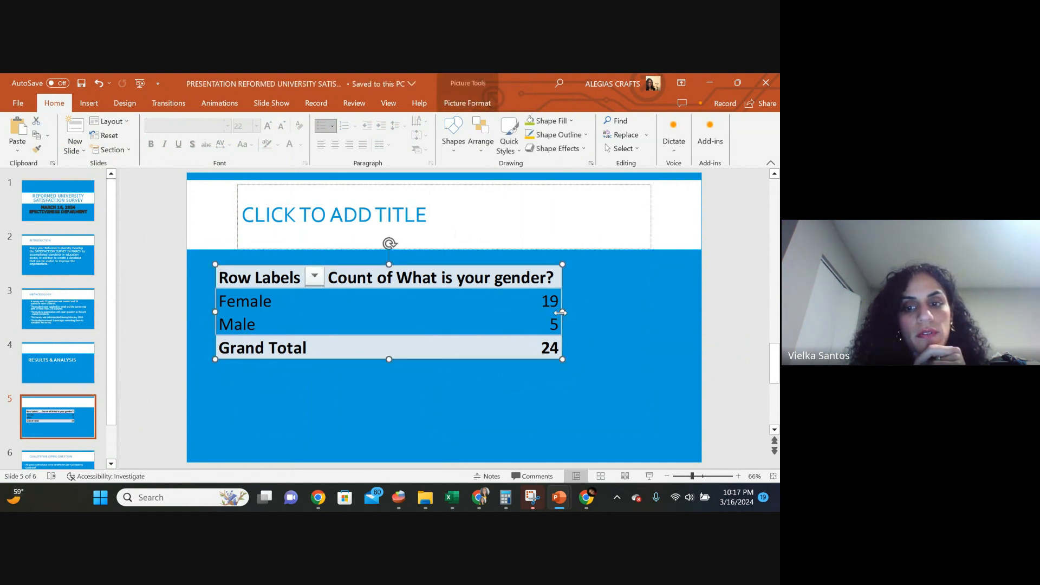
{"action": "left_click_drag", "start_coordinate": [561, 312], "coordinate": [494, 385]}
{"action": "left_click", "coordinate": [388, 391]}
{"action": "left_click", "coordinate": [429, 353]}
{"action": "left_click", "coordinate": [664, 421]}
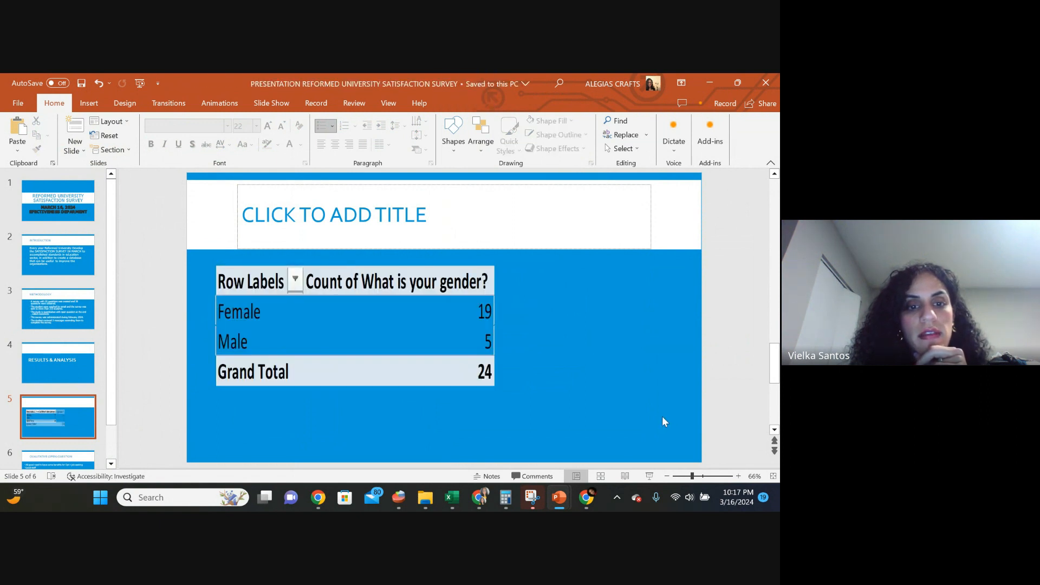
Copy the STUDENT GENDER pie chart from the Excel workbook's GENDER sheet and return to slide 5 of the PowerPoint presentation.
{"action": "left_click", "coordinate": [737, 82]}
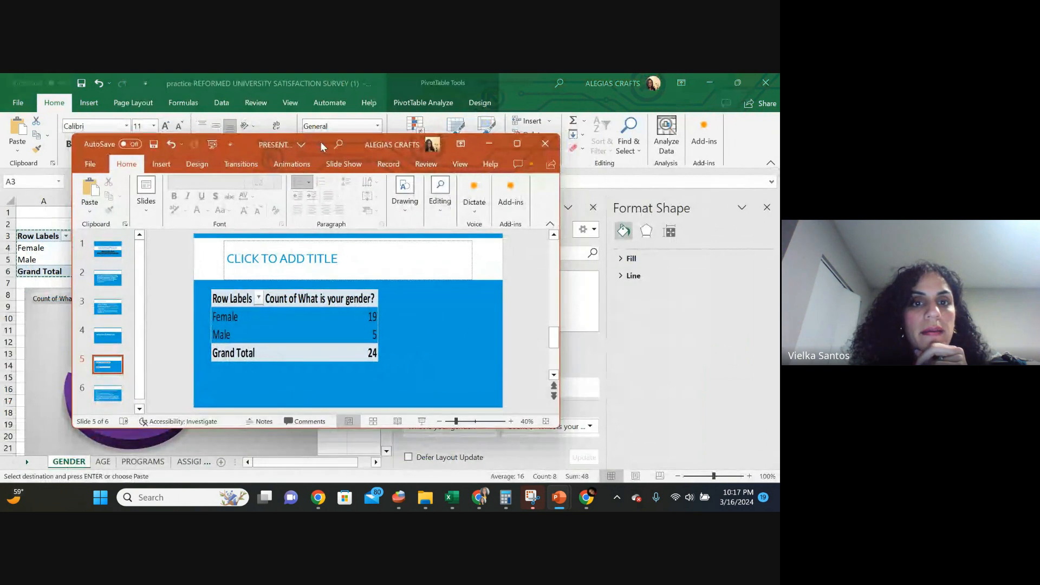
{"action": "left_click_drag", "start_coordinate": [294, 135], "coordinate": [459, 106]}
{"action": "left_click", "coordinate": [84, 339]}
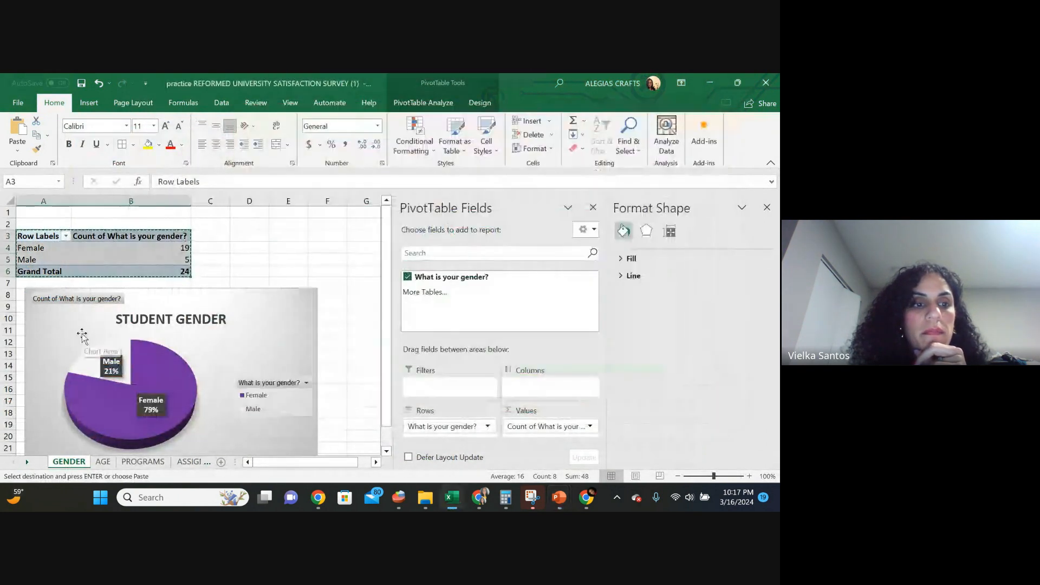
{"action": "right_click", "coordinate": [84, 339]}
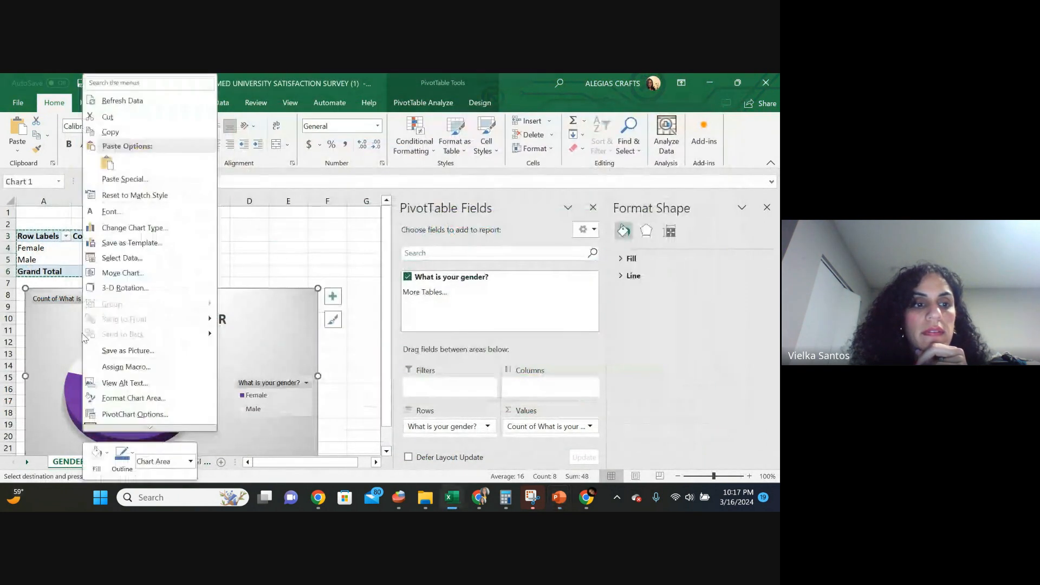
{"action": "left_click", "coordinate": [135, 131]}
{"action": "mouse_move", "coordinate": [560, 494]}
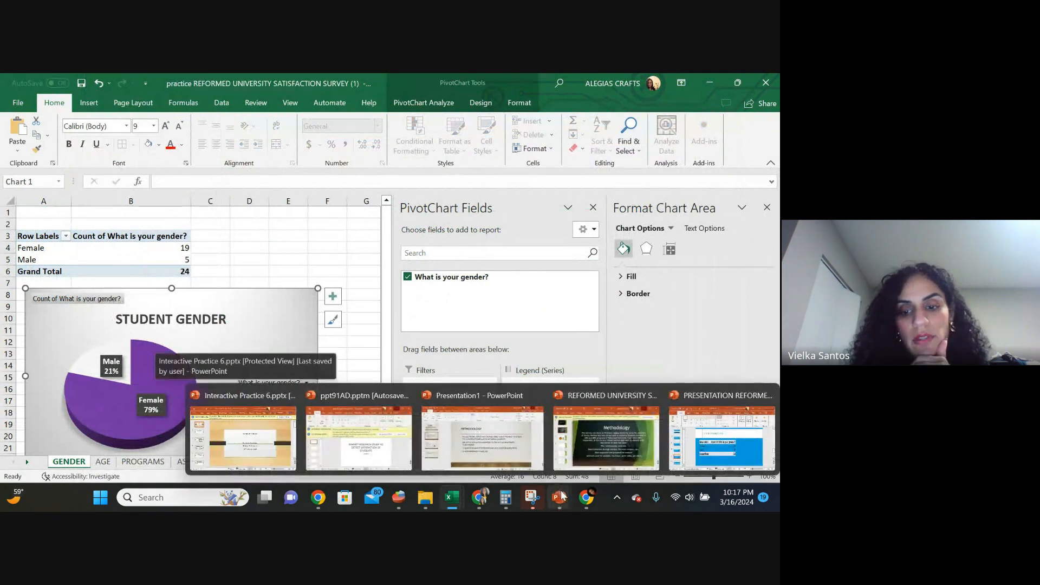
{"action": "left_click", "coordinate": [676, 442]}
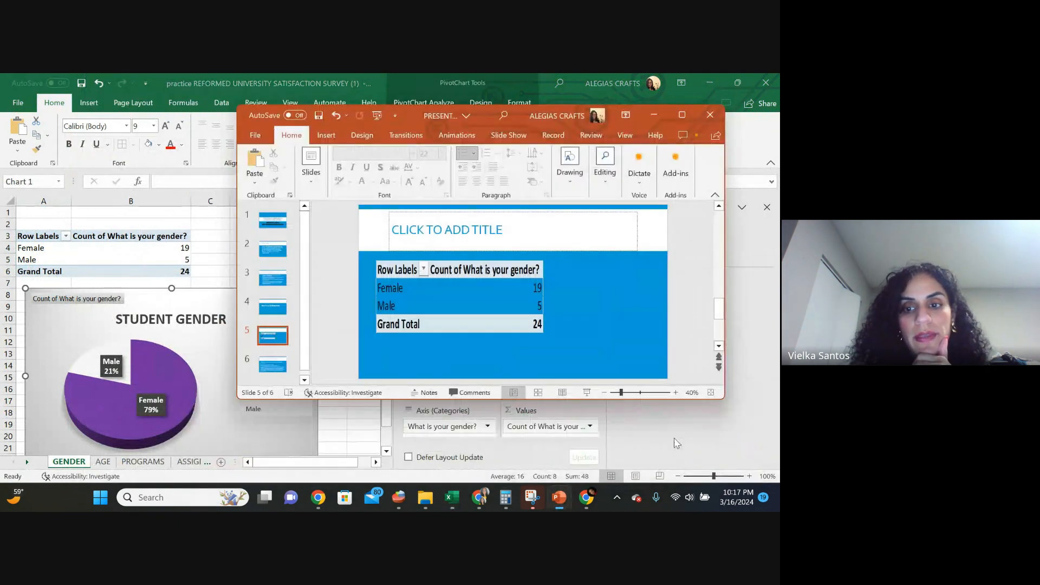
Paste the gender pie chart as a picture on slide 5 and place it beside the lower part of the gender table.
{"action": "right_click", "coordinate": [572, 308]}
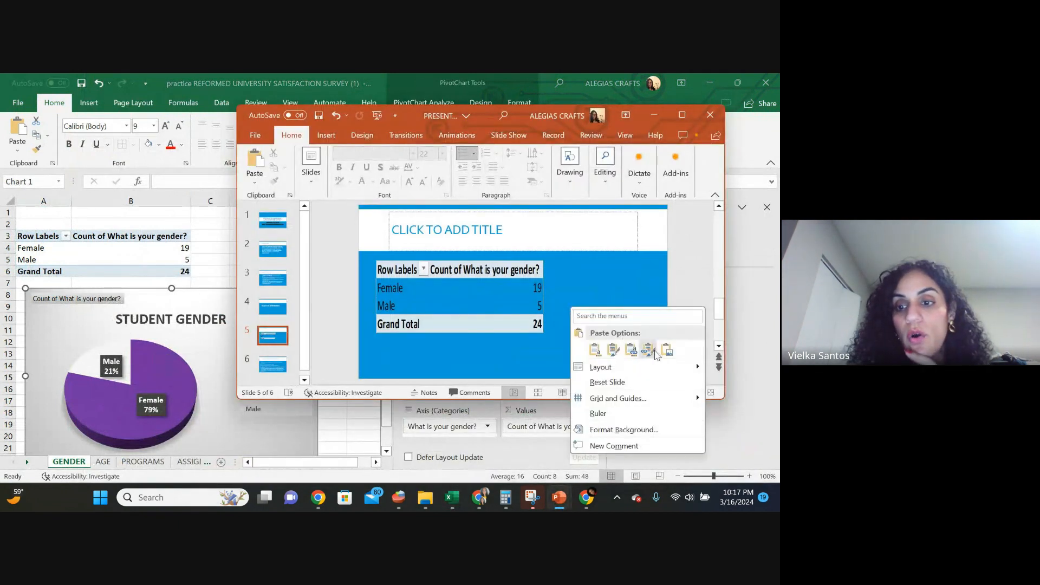
{"action": "left_click", "coordinate": [666, 350]}
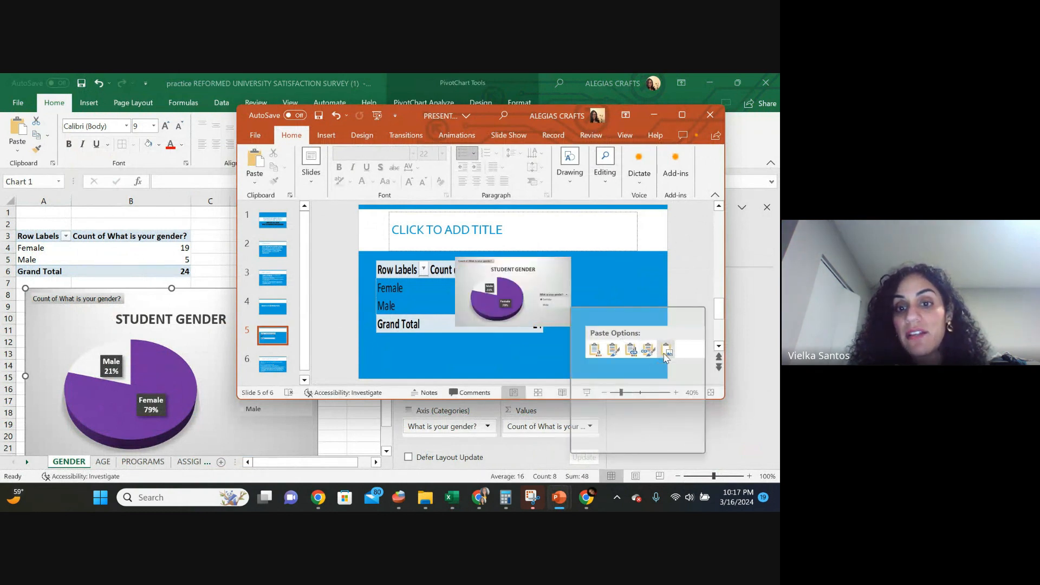
{"action": "left_click_drag", "start_coordinate": [532, 274], "coordinate": [625, 315]}
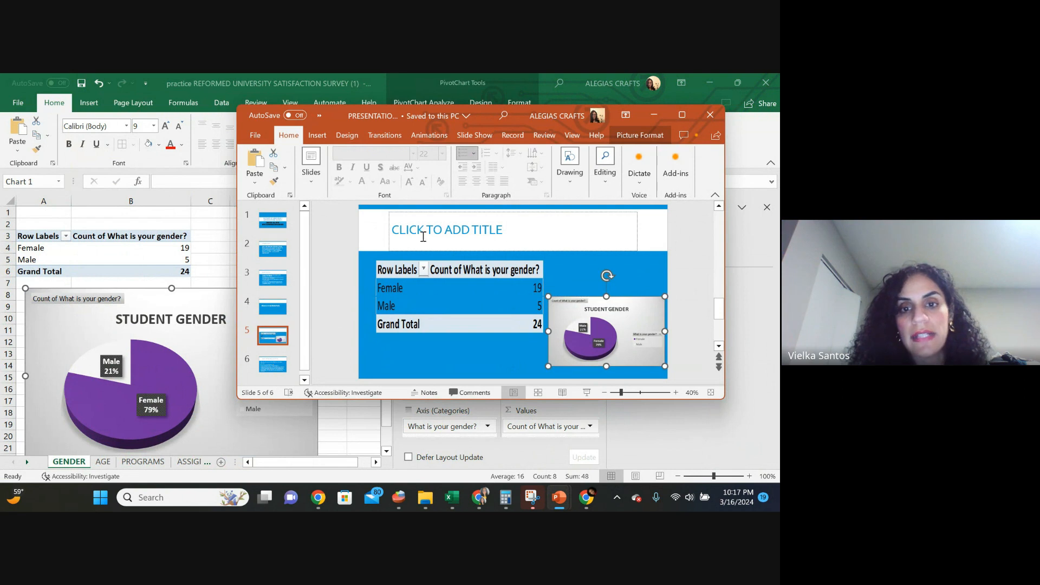
Enter GENDER as the title of slide 5.
{"action": "left_click", "coordinate": [423, 231]}
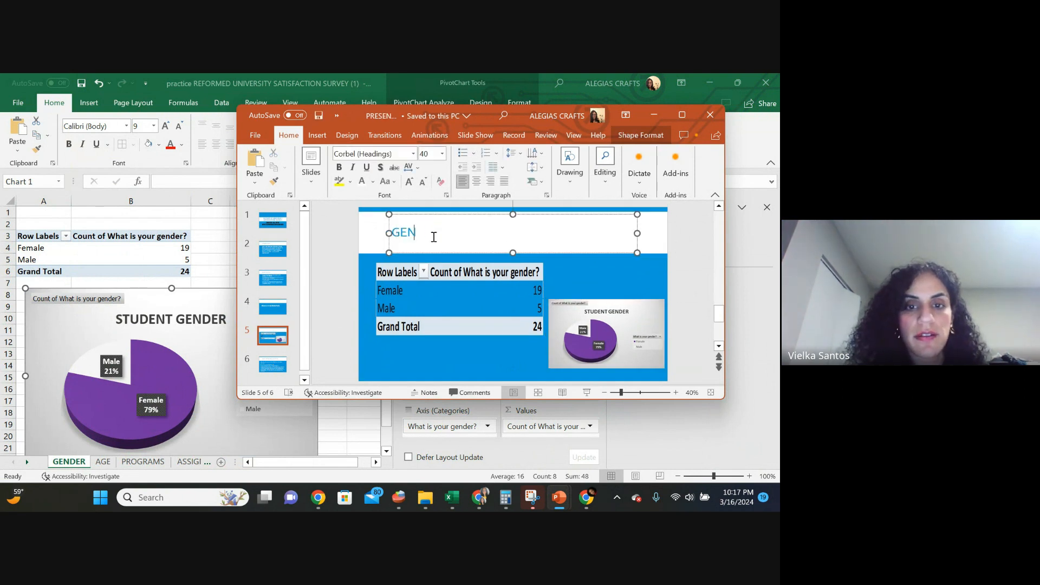
{"action": "right_click", "coordinate": [269, 343]}
{"action": "left_click", "coordinate": [493, 362]}
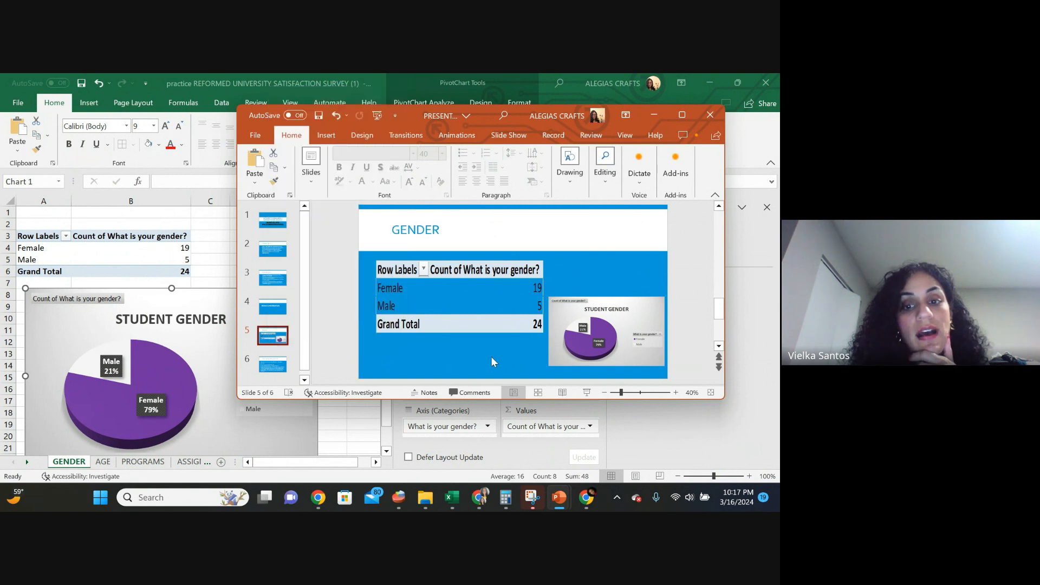
{"action": "scroll", "coordinate": [486, 374], "scroll_direction": "down", "scroll_amount": 1}
{"action": "scroll", "coordinate": [486, 374], "scroll_direction": "up", "scroll_amount": 1}
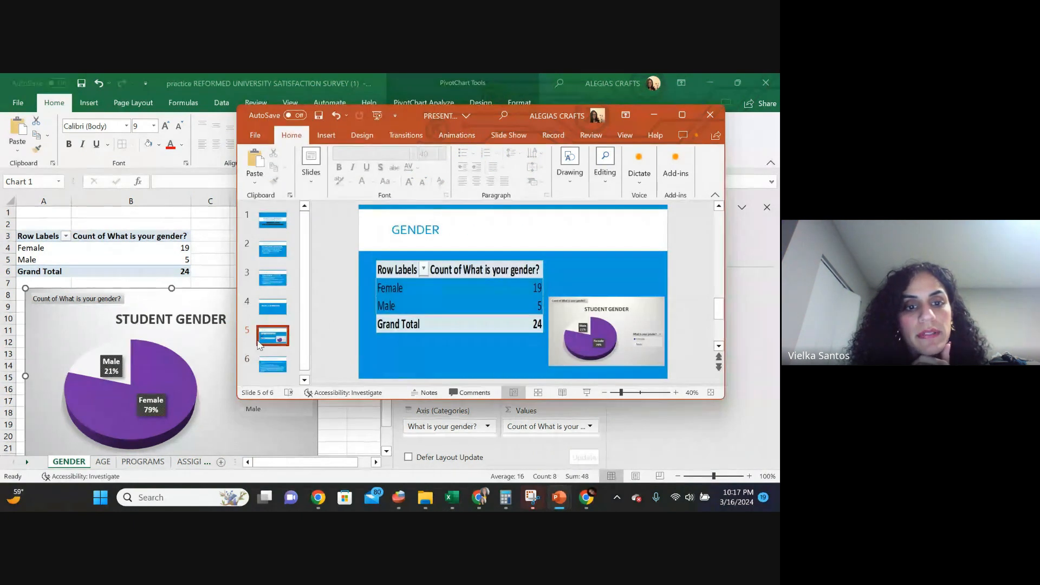
Maximize the presentation window and draw a text box below the gender table, nearly as wide as the table.
{"action": "left_click", "coordinate": [324, 135]}
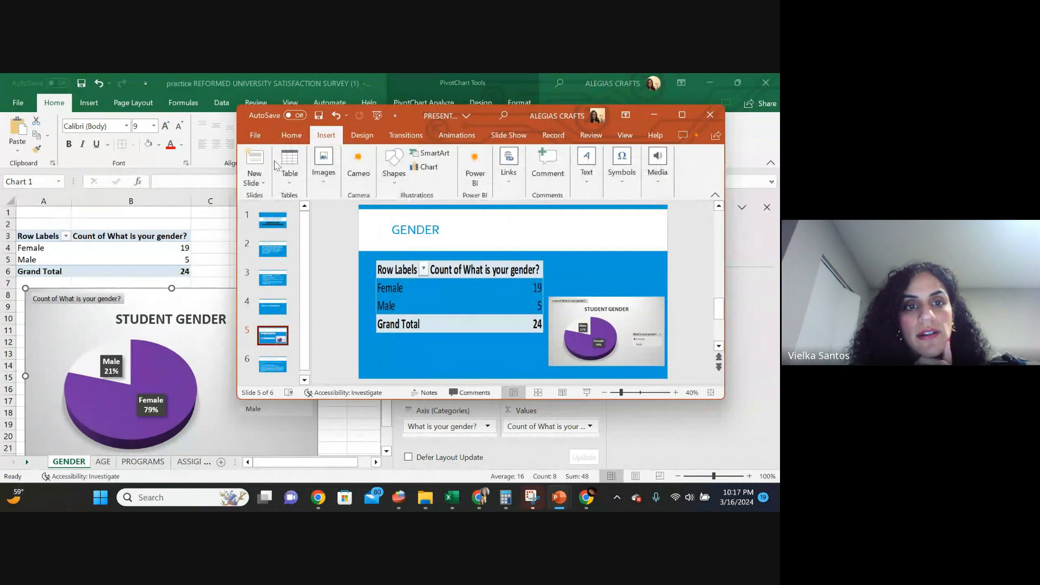
{"action": "left_click", "coordinate": [682, 114]}
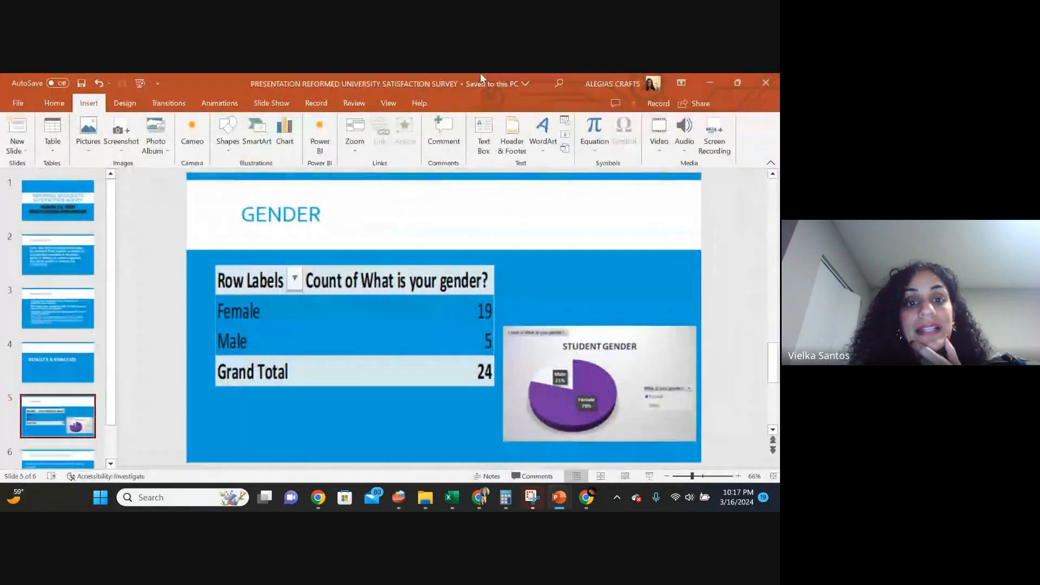
{"action": "left_click", "coordinate": [498, 132]}
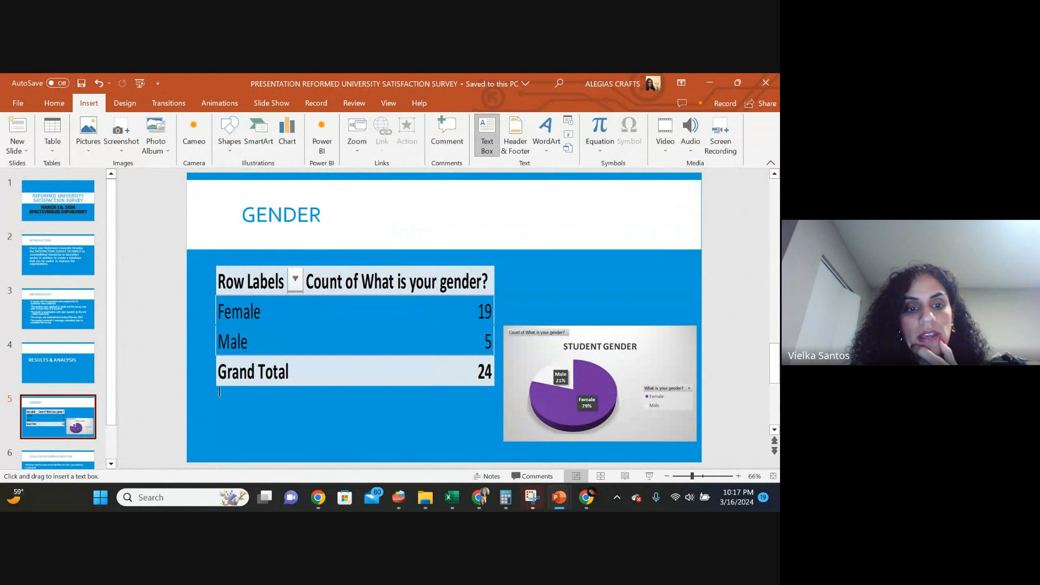
{"action": "mouse_move", "coordinate": [219, 391]}
{"action": "left_mouse_down"}
{"action": "mouse_move", "coordinate": [408, 421]}
{"action": "mouse_move", "coordinate": [471, 446]}
{"action": "left_mouse_up"}
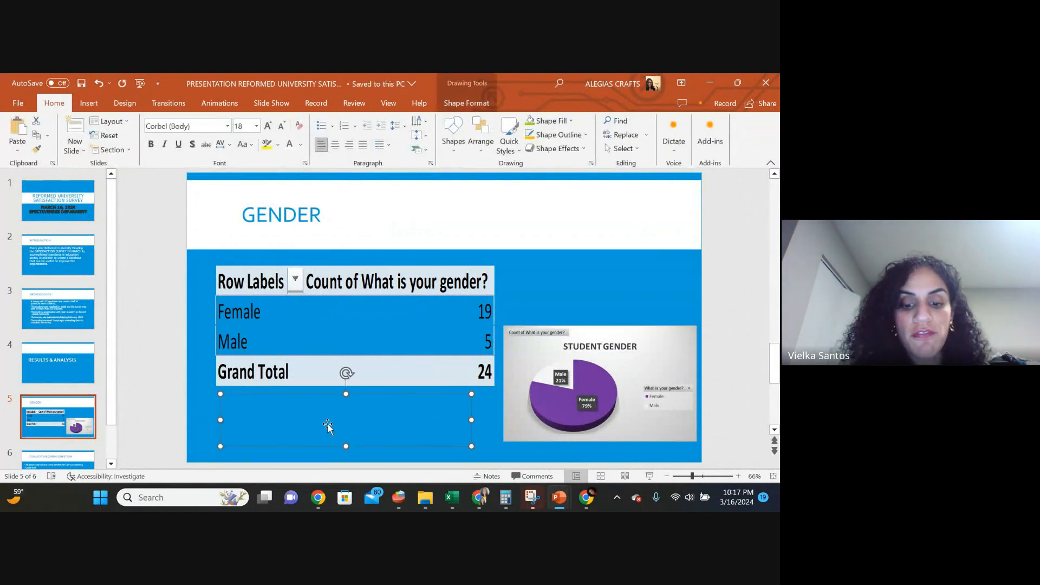
Write "79% of the students stated the are female and 21% male" in the text box below the gender table.
{"action": "type", "text": "79"}
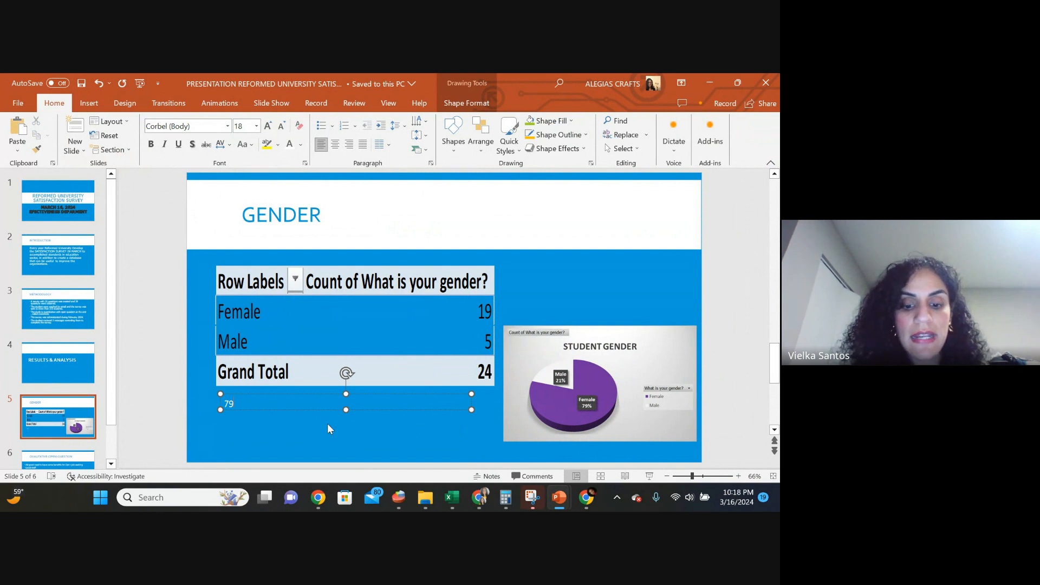
{"action": "type", "text": "%"}
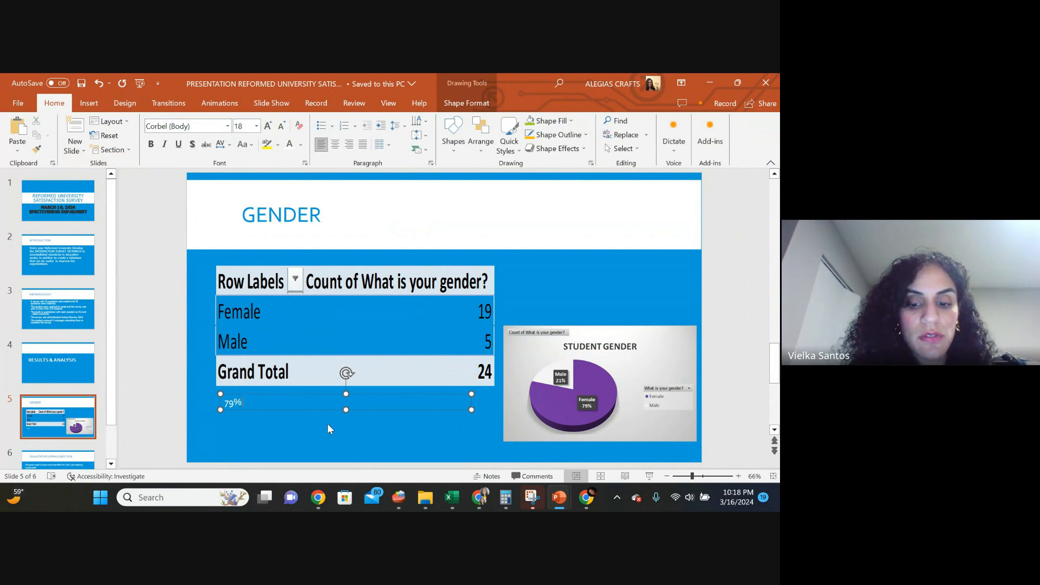
{"action": "type", "text": " of the s"}
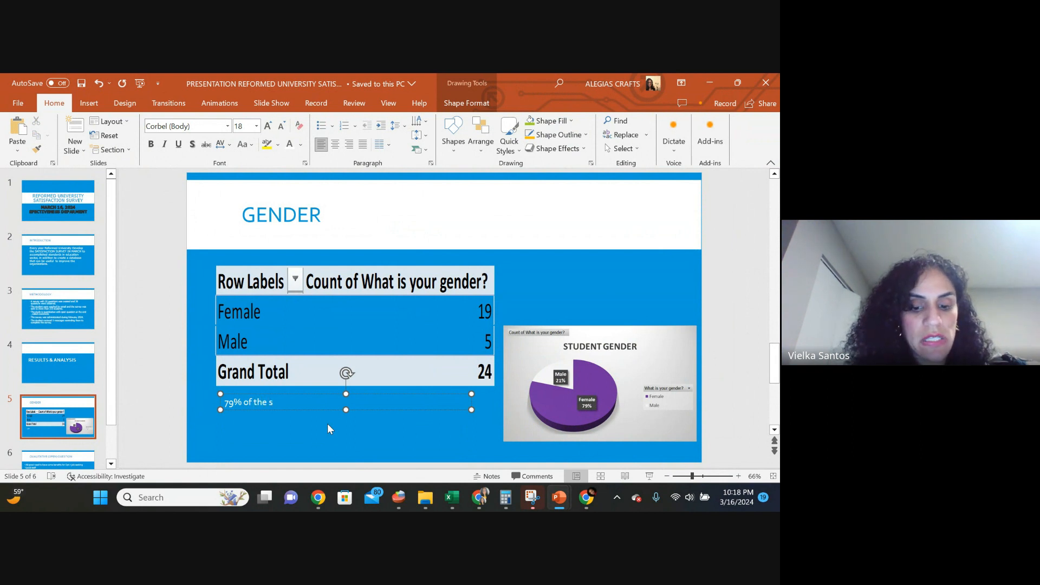
{"action": "type", "text": "tudents stated the are"}
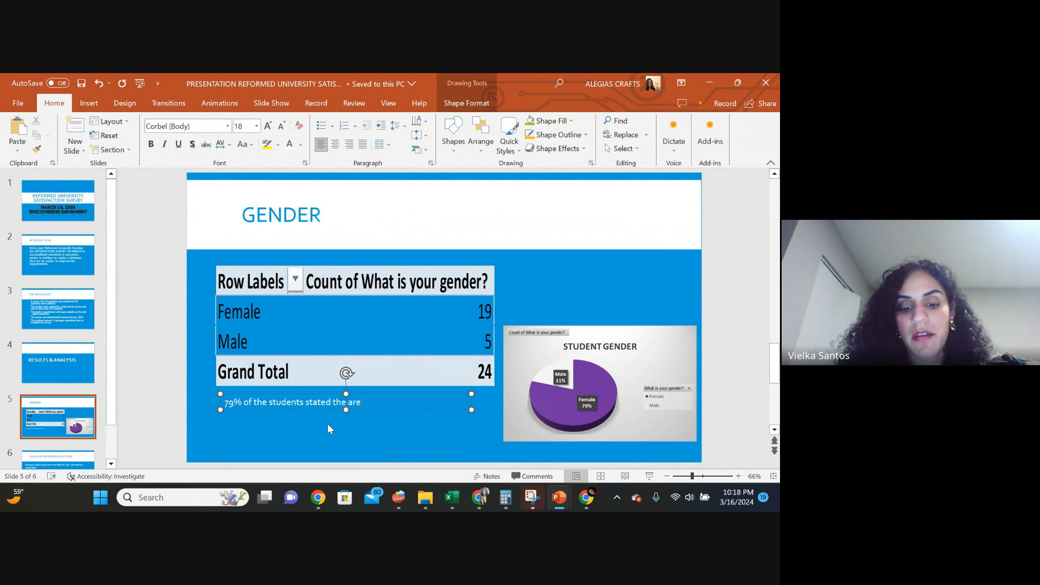
{"action": "type", "text": "femail"}
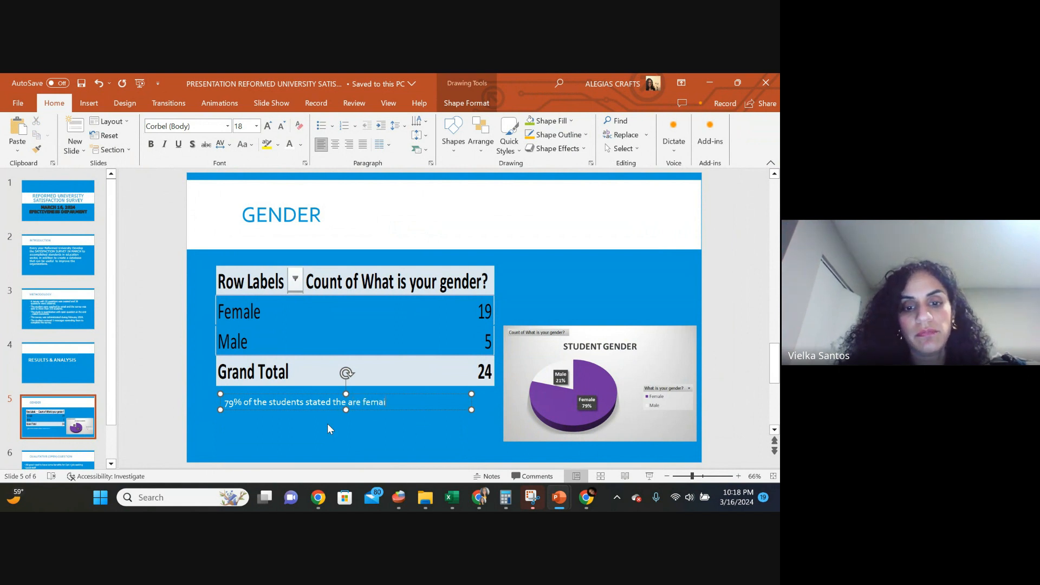
{"action": "key", "text": "BackSpace"}
{"action": "key", "text": "BackSpace"}
{"action": "type", "text": "le and"}
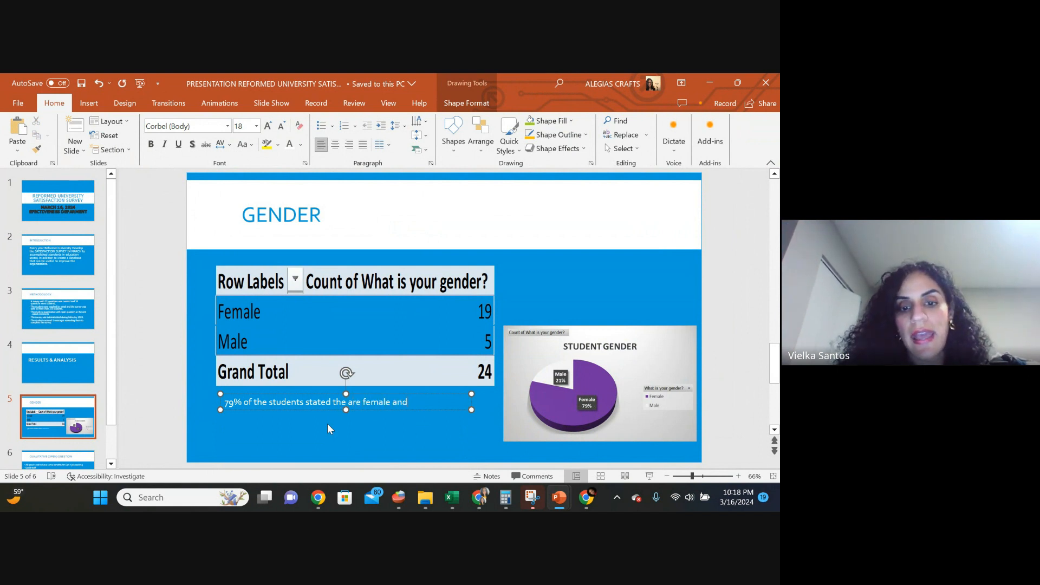
{"action": "type", "text": " 21"}
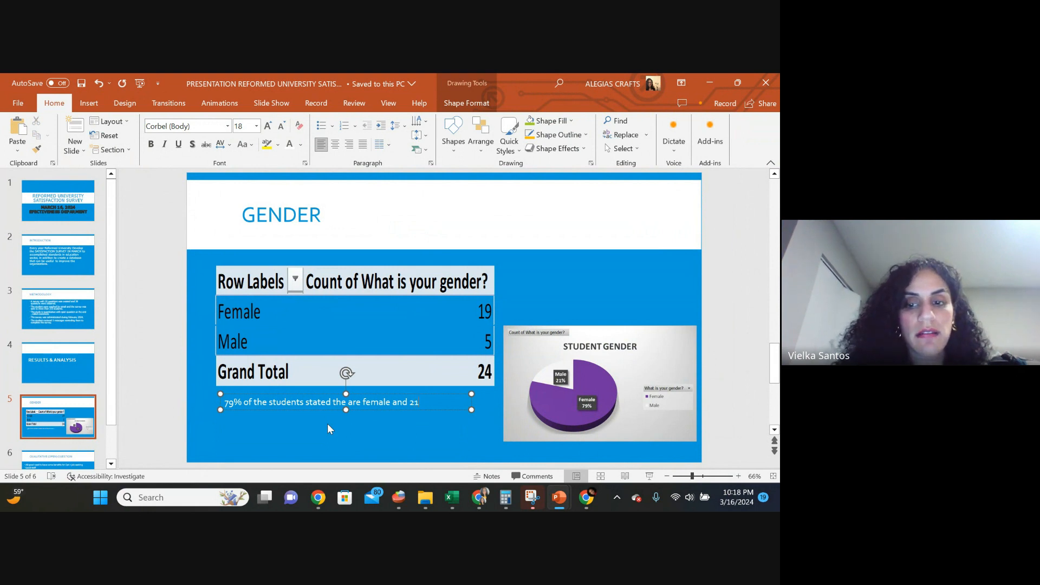
{"action": "type", "text": "% male"}
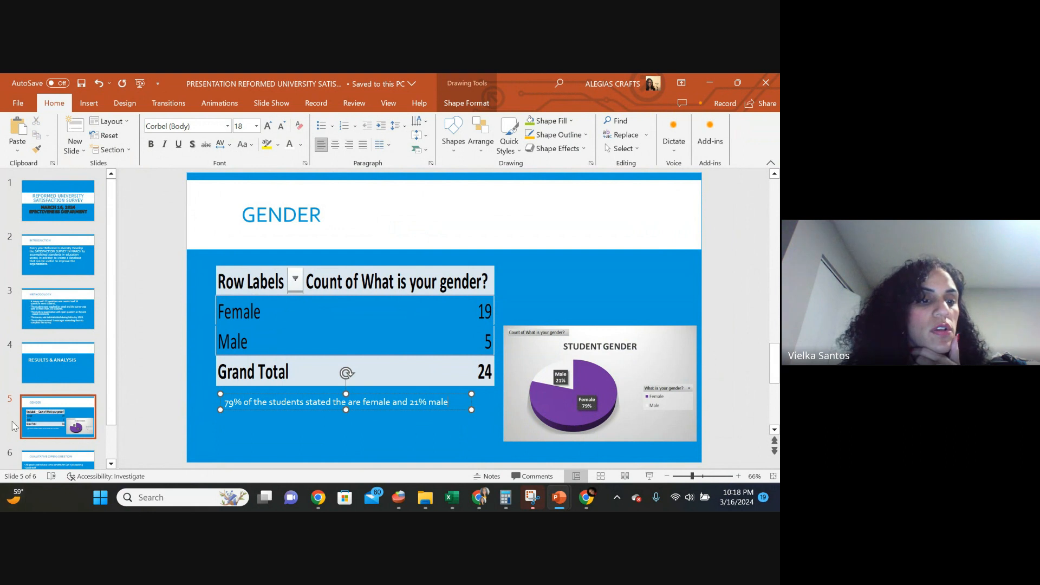
Insert a new slide directly after the GENDER slide and restore the presentation window to its smaller size.
{"action": "right_click", "coordinate": [31, 403]}
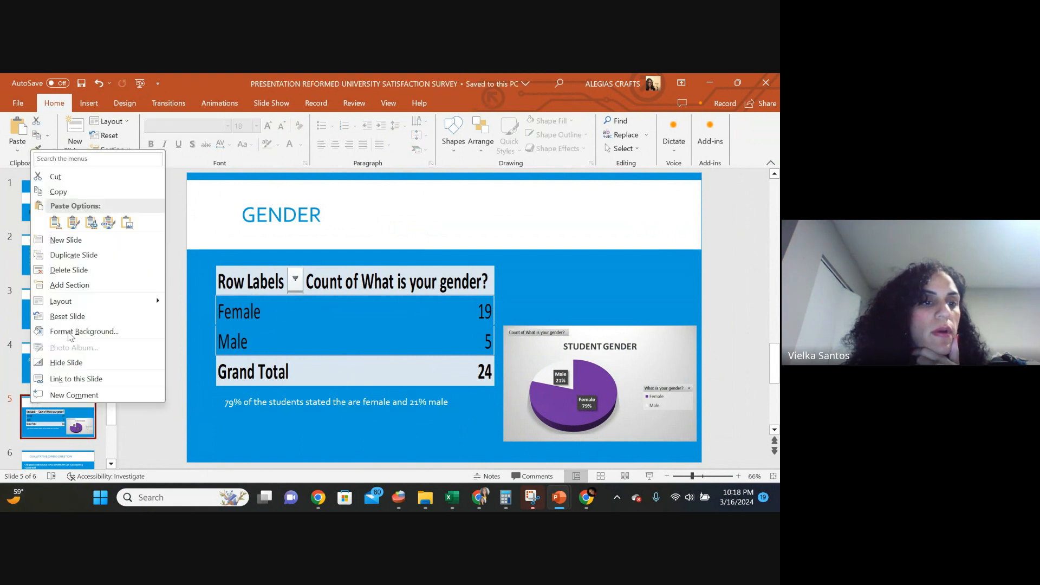
{"action": "left_click", "coordinate": [65, 240]}
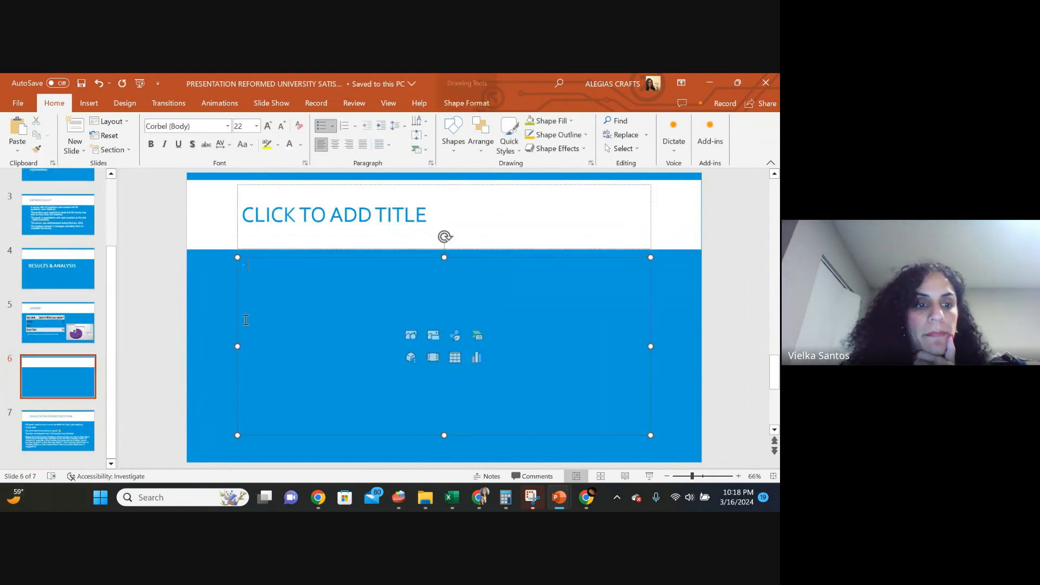
{"action": "left_click", "coordinate": [738, 82]}
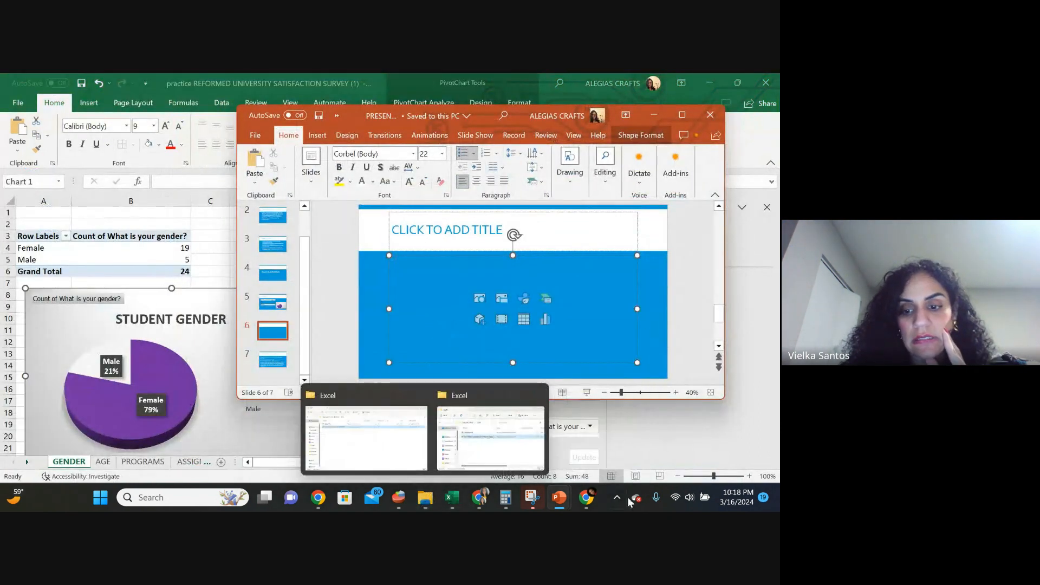
{"action": "mouse_move", "coordinate": [596, 496]}
{"action": "mouse_move", "coordinate": [481, 496]}
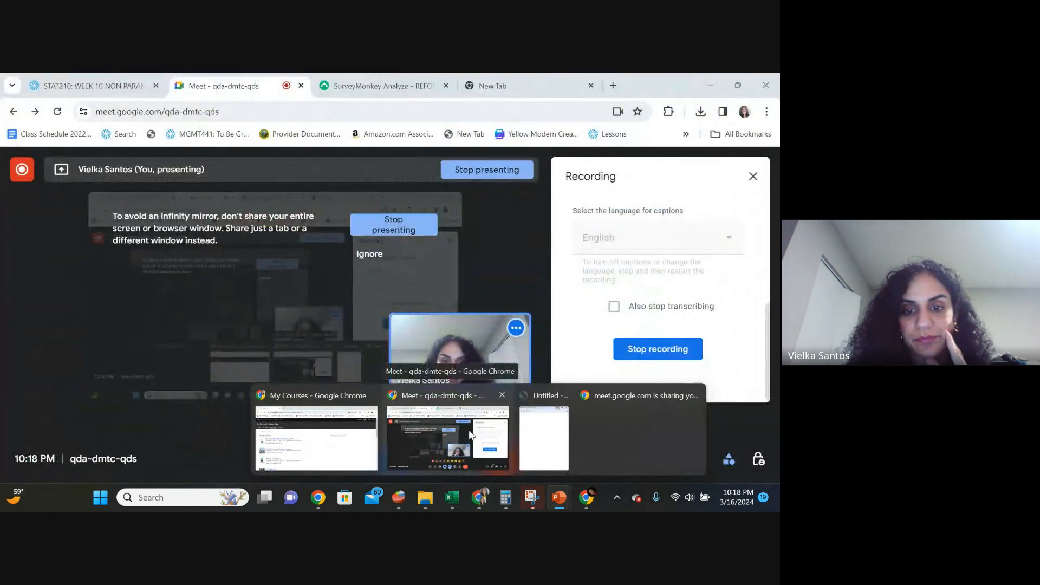
{"action": "left_click", "coordinate": [469, 436]}
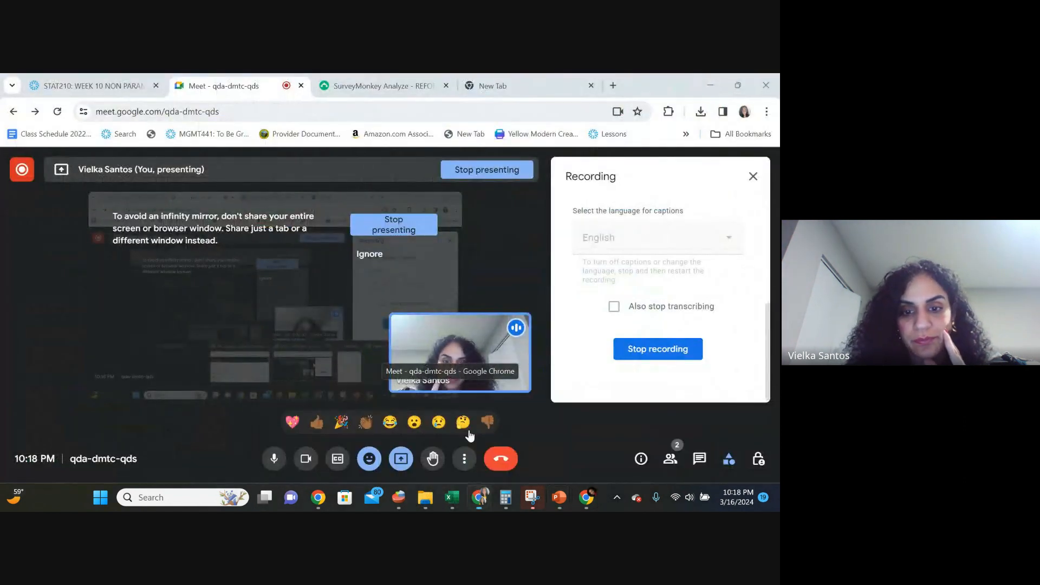
{"action": "mouse_move", "coordinate": [572, 504]}
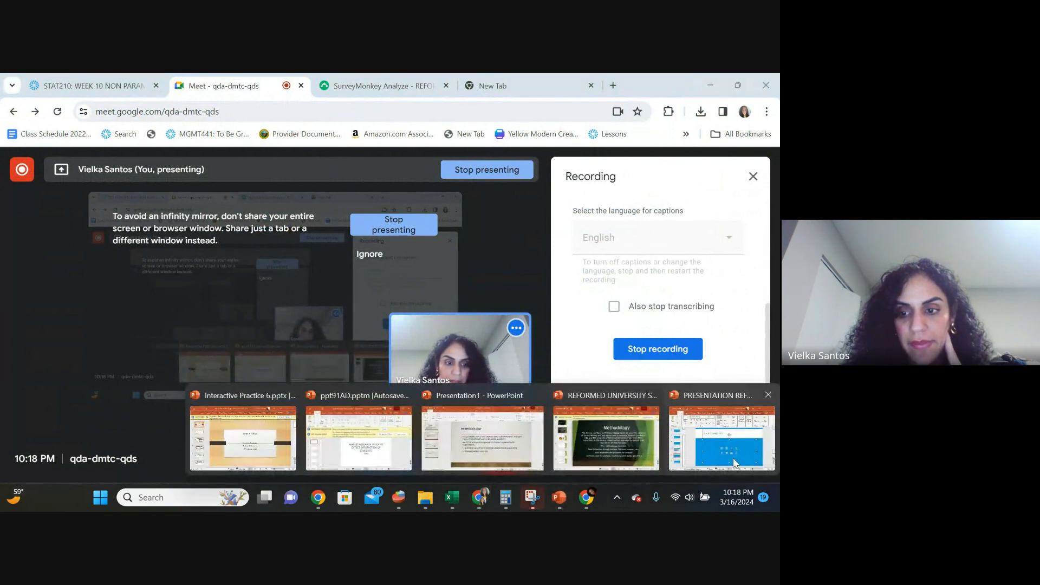
{"action": "left_click", "coordinate": [726, 459]}
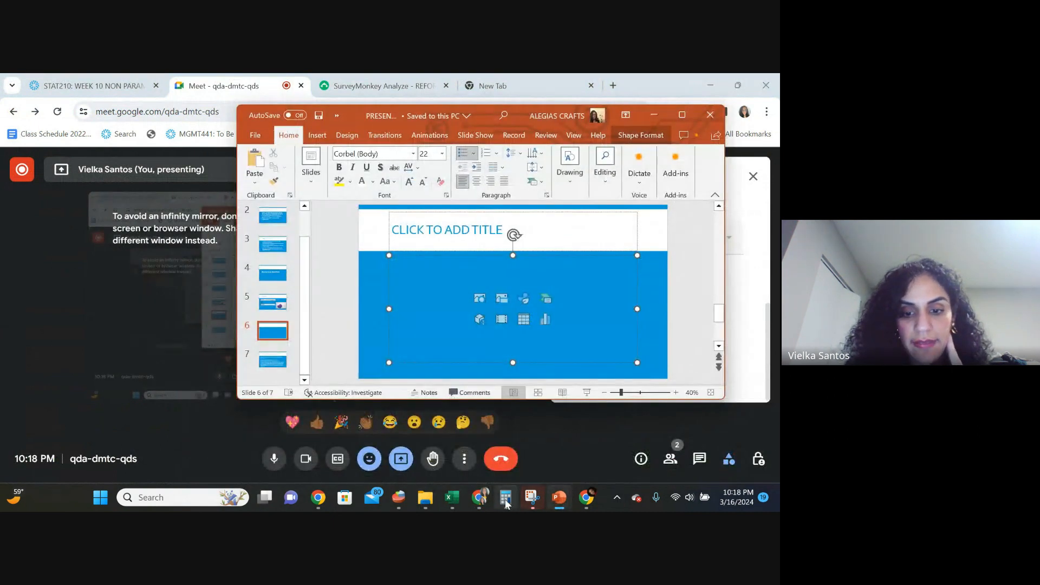
Copy the age pivot table, A3:B8, from the Excel workbook's AGE sheet and return to the new slide 6 in PowerPoint.
{"action": "mouse_move", "coordinate": [452, 499]}
{"action": "left_click", "coordinate": [571, 447]}
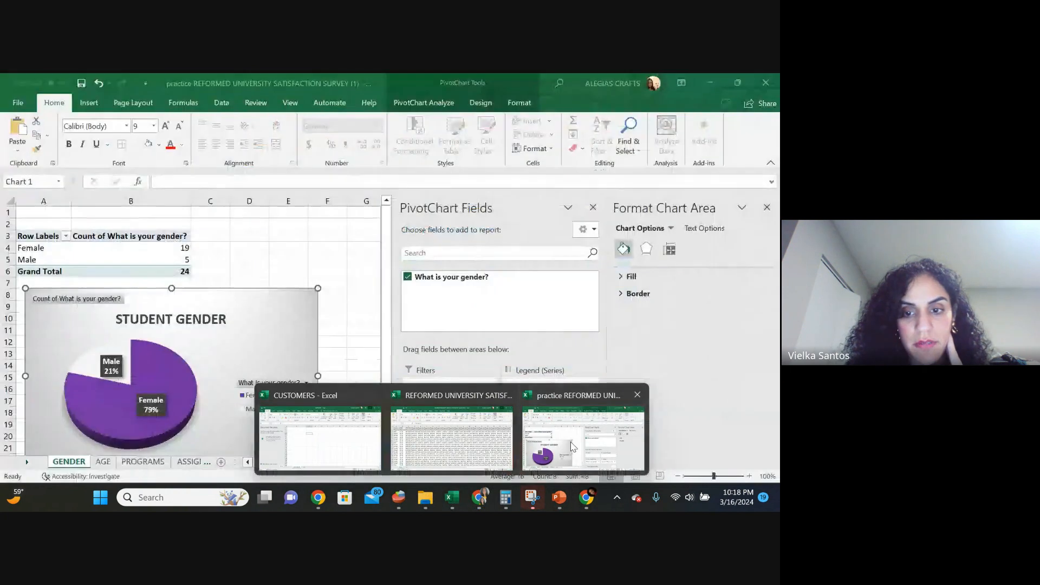
{"action": "left_click", "coordinate": [104, 462]}
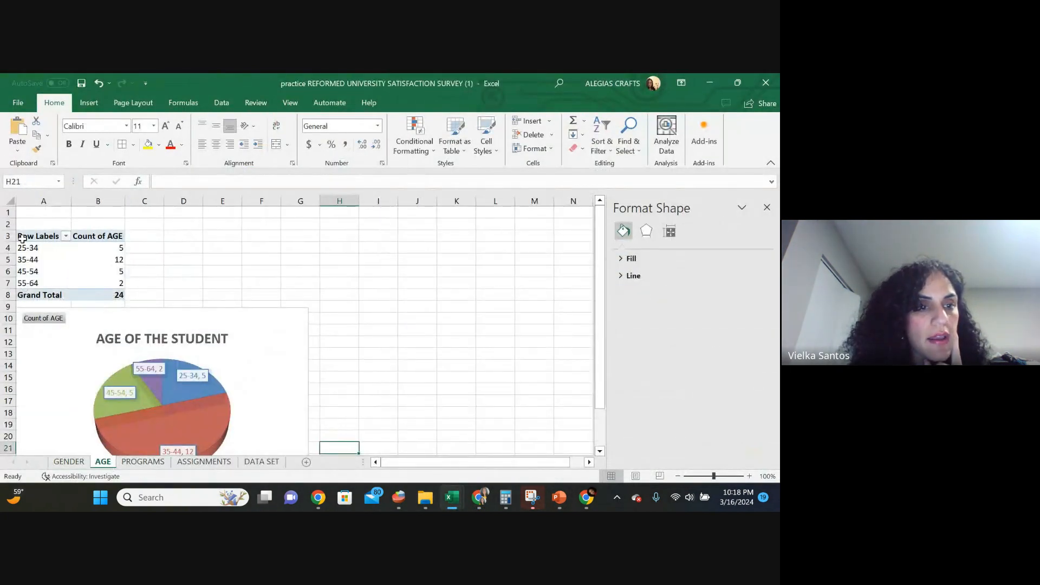
{"action": "left_click_drag", "start_coordinate": [22, 238], "coordinate": [94, 290]}
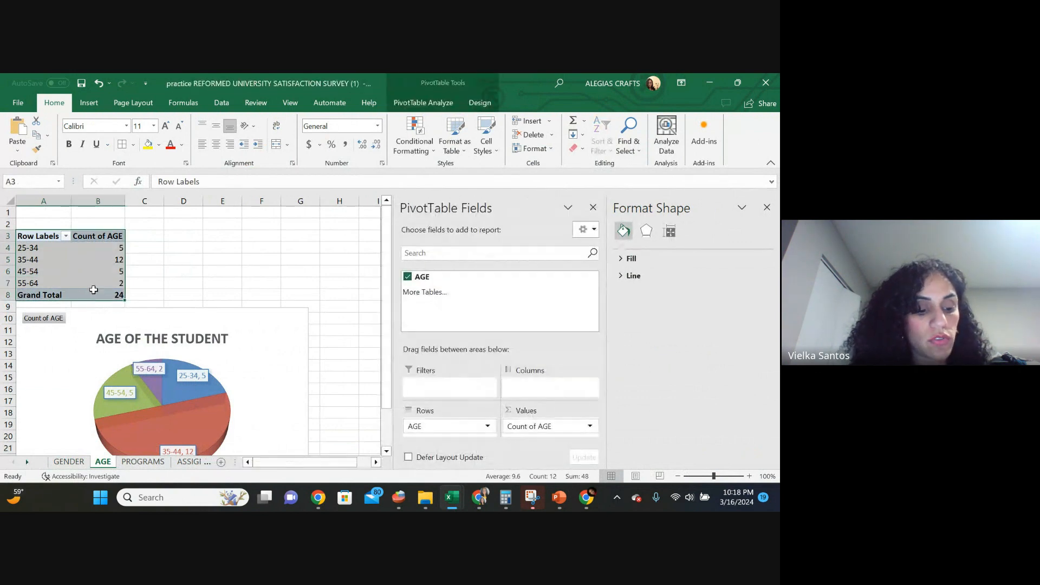
{"action": "key", "text": "ctrl+c"}
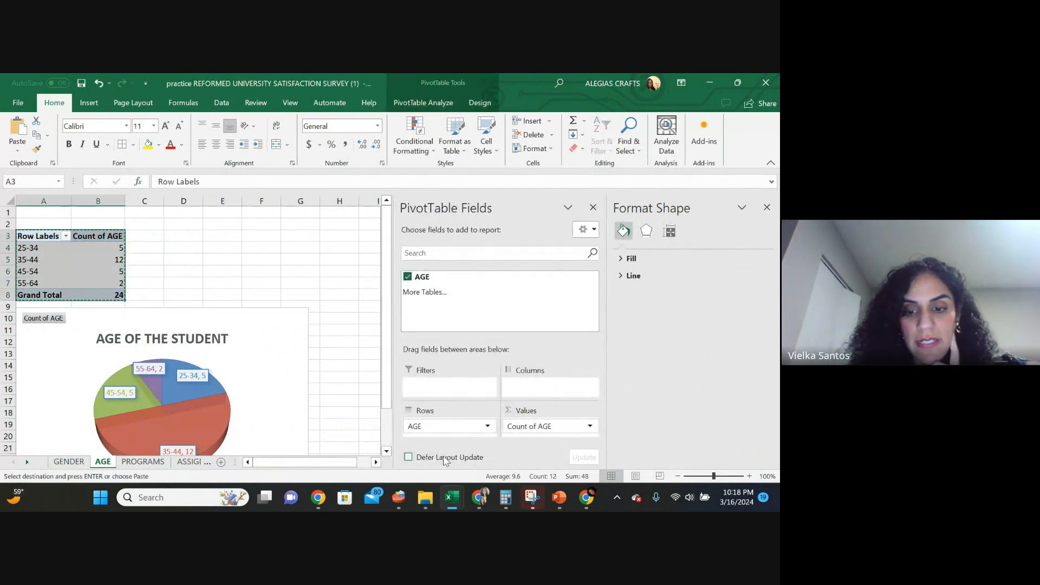
{"action": "left_click", "coordinate": [558, 497]}
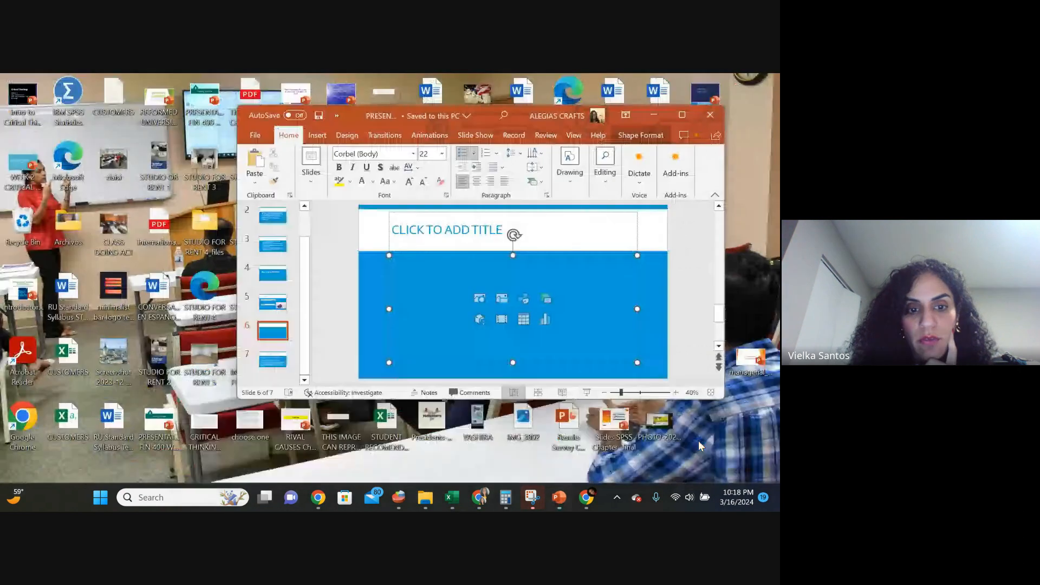
Paste the copied age table as a picture on slide 6, enlarged at the upper left of the content area.
{"action": "left_click", "coordinate": [704, 445]}
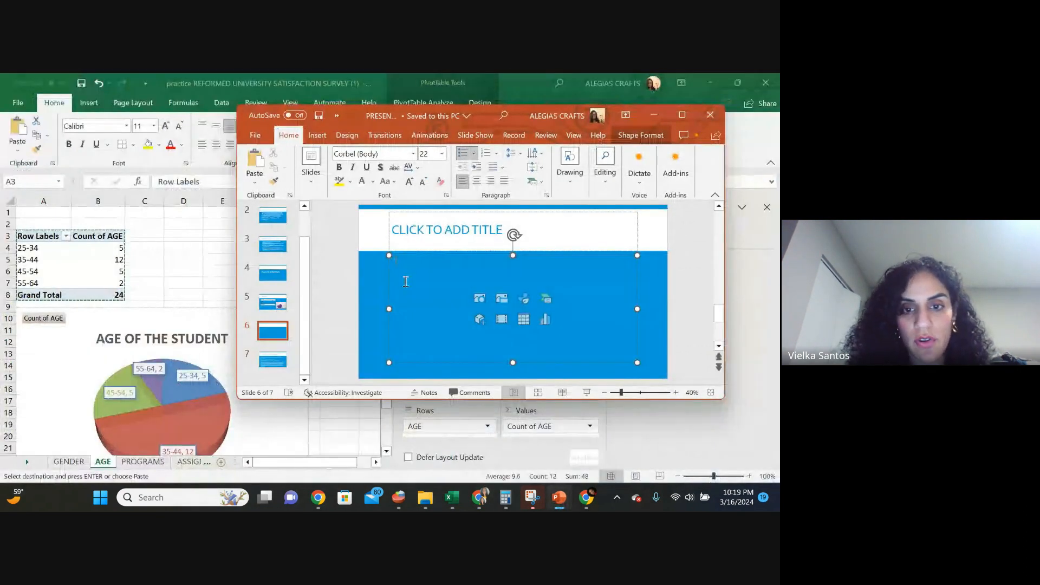
{"action": "right_click", "coordinate": [406, 282]}
{"action": "left_click", "coordinate": [487, 252]}
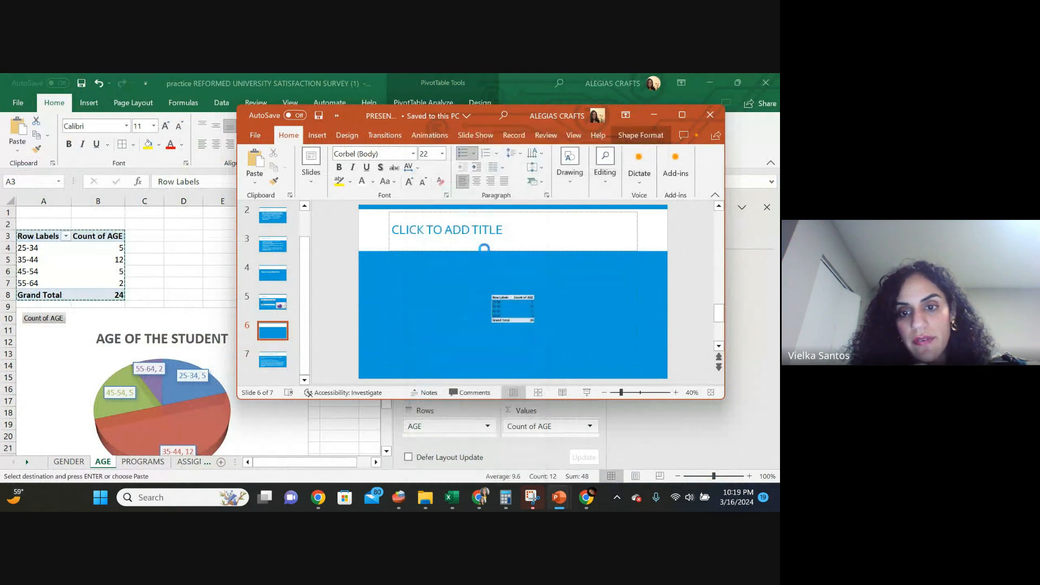
{"action": "left_click_drag", "start_coordinate": [509, 310], "coordinate": [479, 316]}
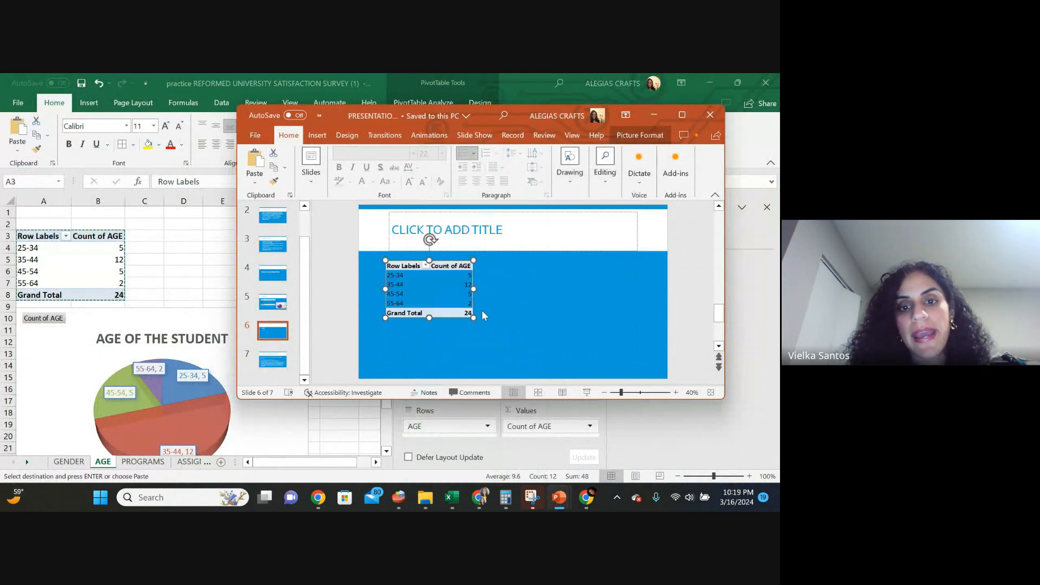
{"action": "left_click", "coordinate": [536, 314]}
Copy the AGE OF THE STUDENT pie chart from the Excel workbook's AGE sheet and return to the presentation in PowerPoint.
{"action": "left_click", "coordinate": [61, 341]}
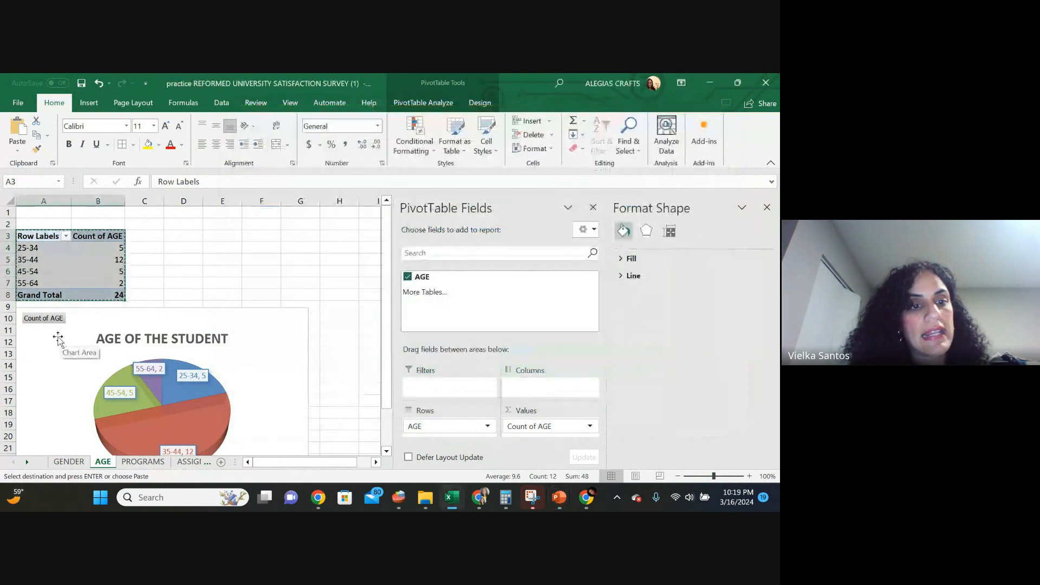
{"action": "left_click", "coordinate": [58, 340]}
{"action": "key", "text": "Escape"}
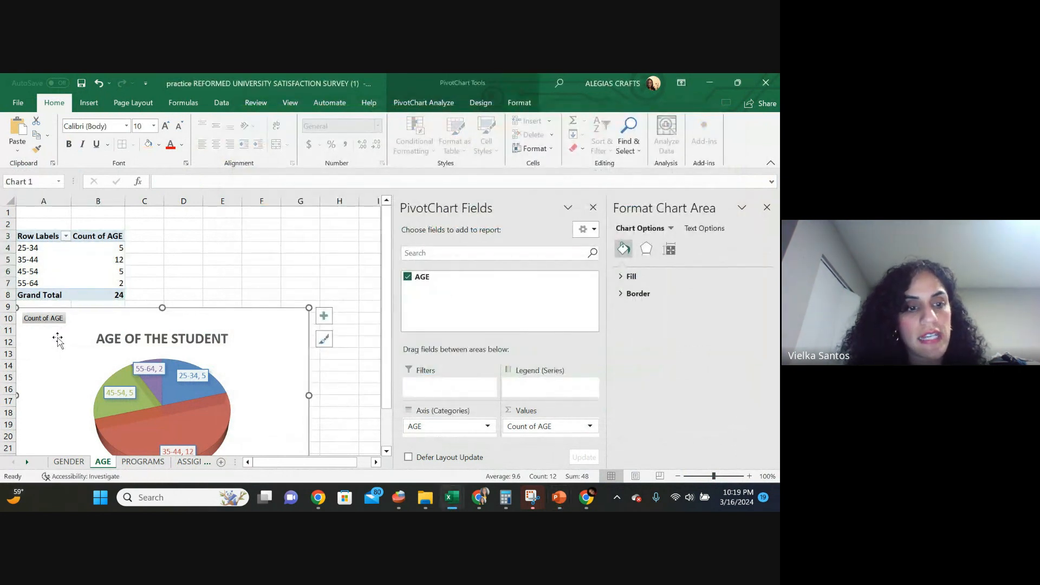
{"action": "right_click", "coordinate": [57, 336]}
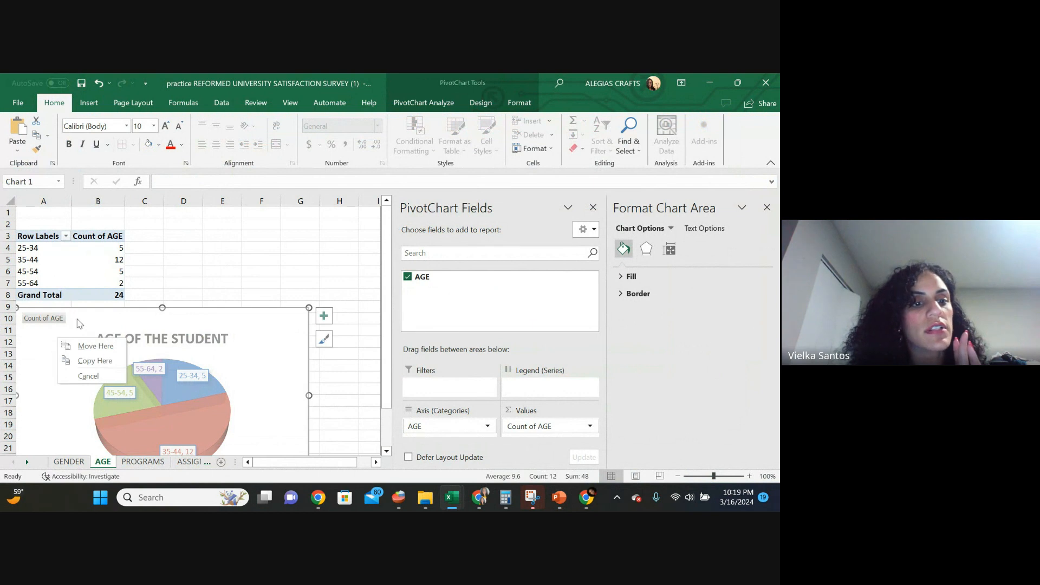
{"action": "right_click", "coordinate": [78, 320]}
{"action": "right_click", "coordinate": [56, 347]}
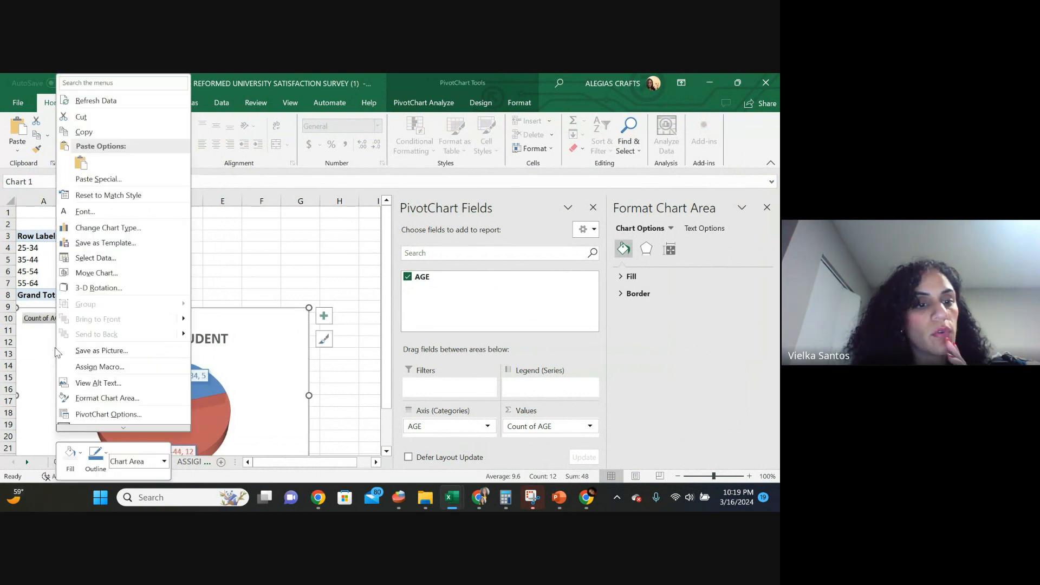
{"action": "left_click", "coordinate": [96, 133]}
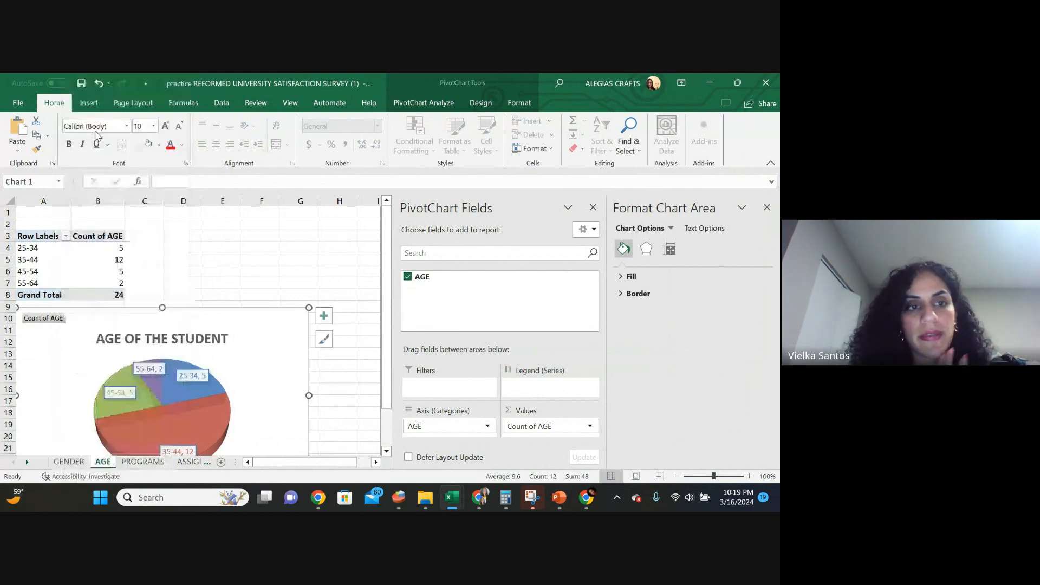
{"action": "mouse_move", "coordinate": [559, 497]}
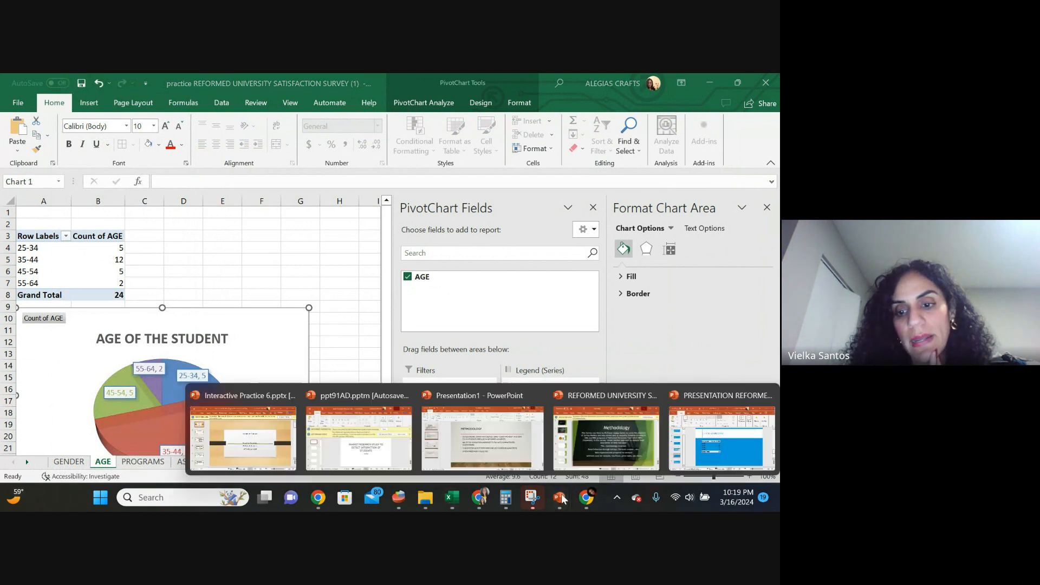
{"action": "left_click", "coordinate": [743, 452]}
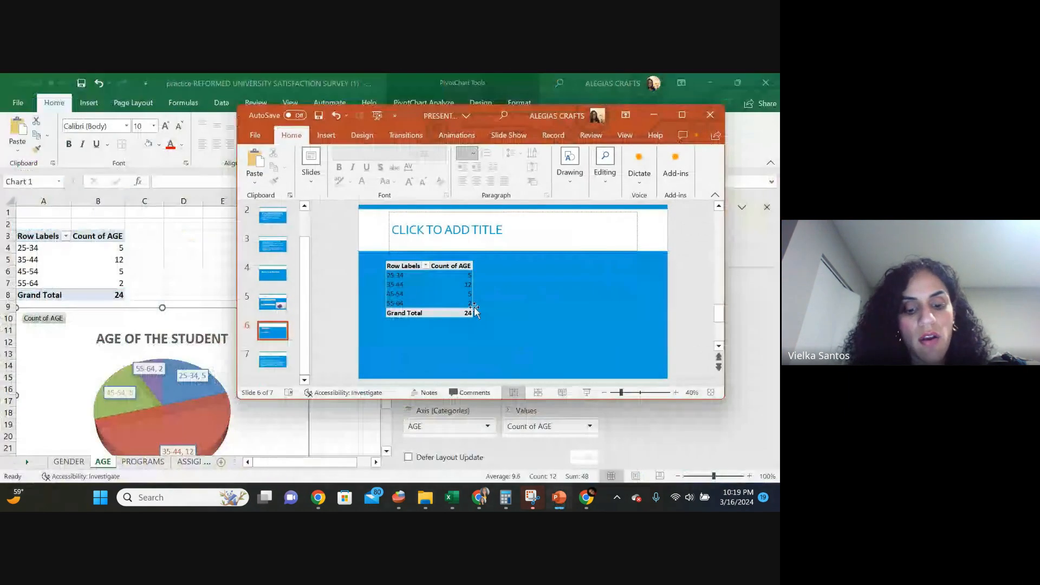
Paste the age pie chart on slide 6 and maximize the presentation window.
{"action": "key", "text": "ctrl+v"}
{"action": "mouse_move", "coordinate": [491, 306]}
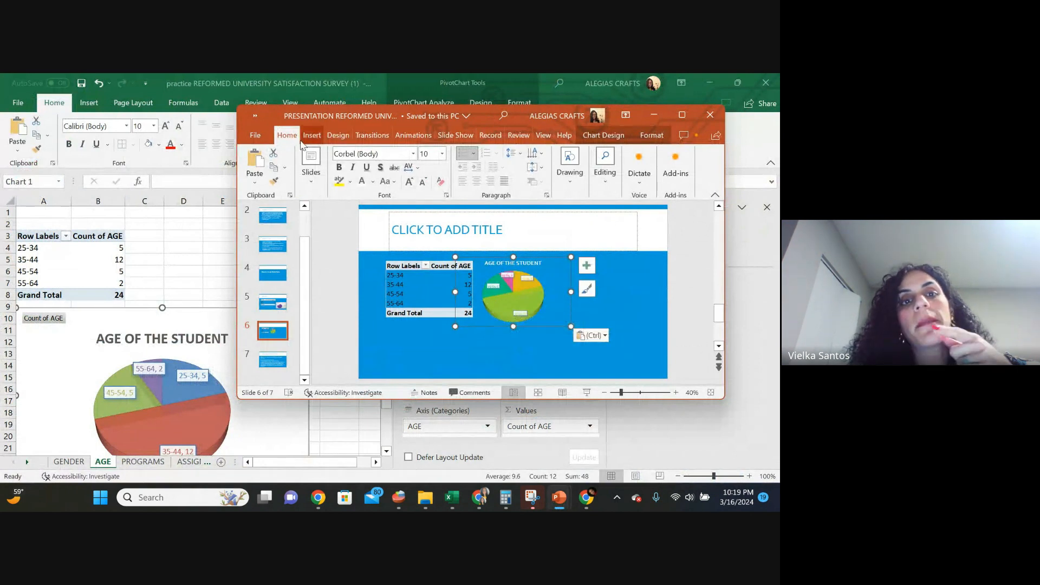
{"action": "left_click", "coordinate": [311, 136]}
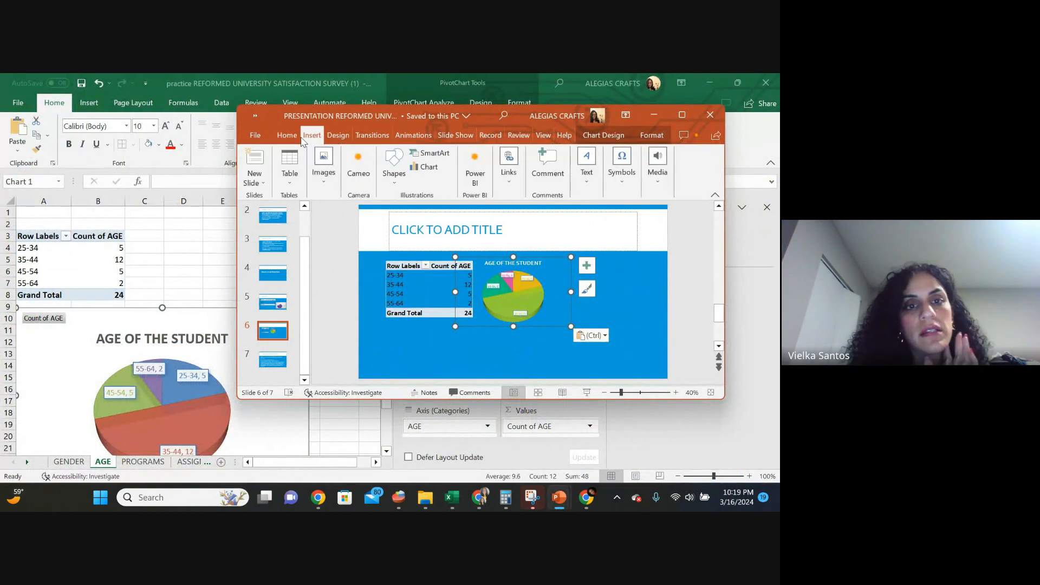
{"action": "left_click", "coordinate": [277, 138]}
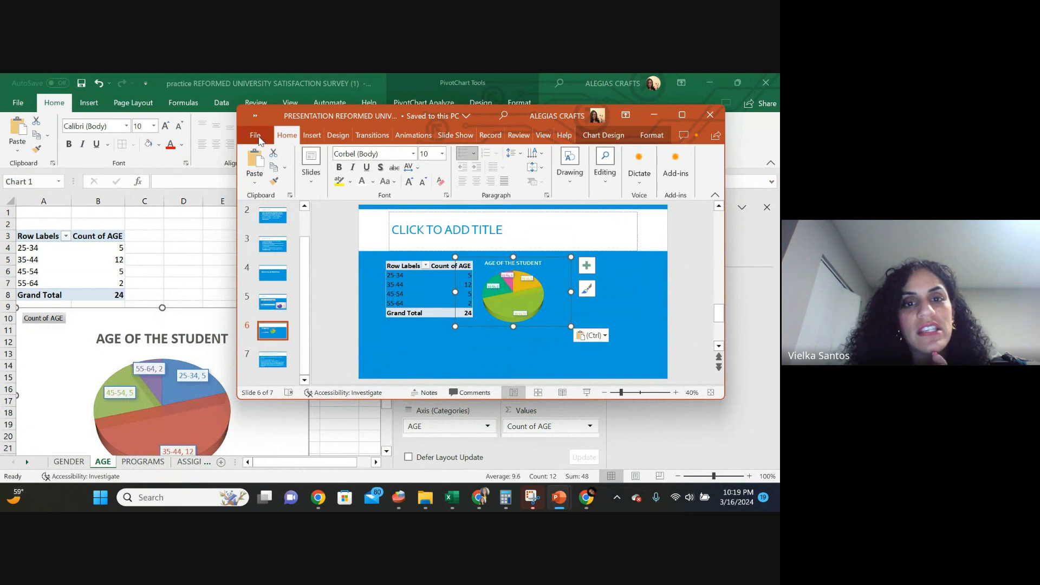
{"action": "left_click", "coordinate": [682, 115]}
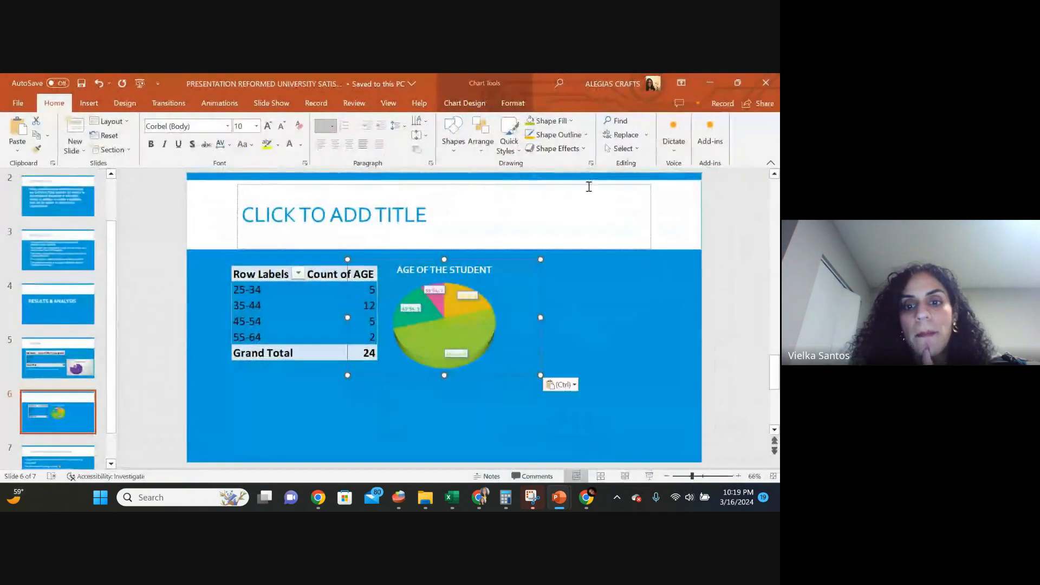
Try to move the pie away from the table, and undo that change together with the chart paste.
{"action": "left_click", "coordinate": [486, 317]}
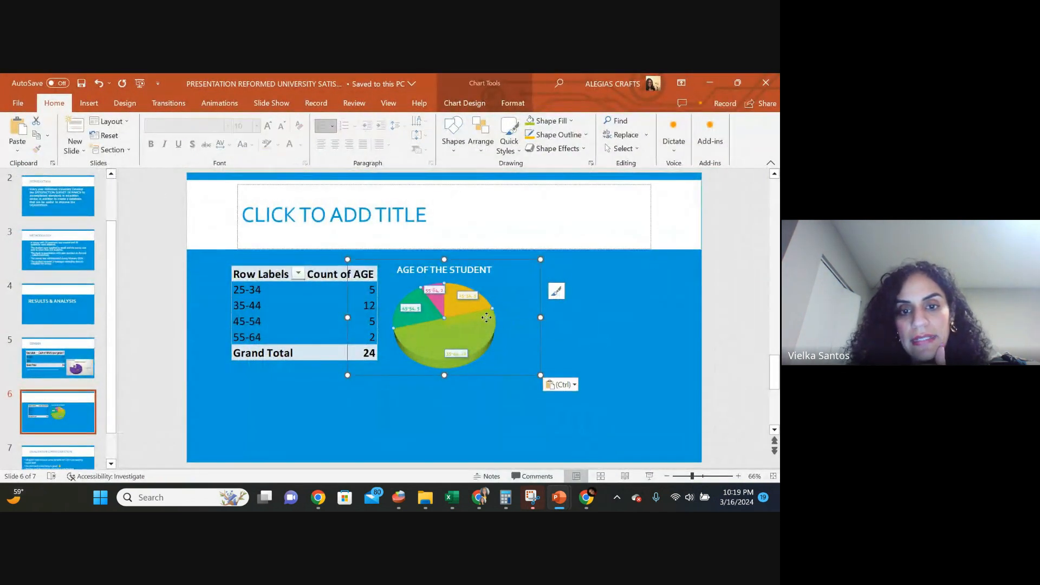
{"action": "left_click_drag", "start_coordinate": [486, 318], "coordinate": [556, 338]}
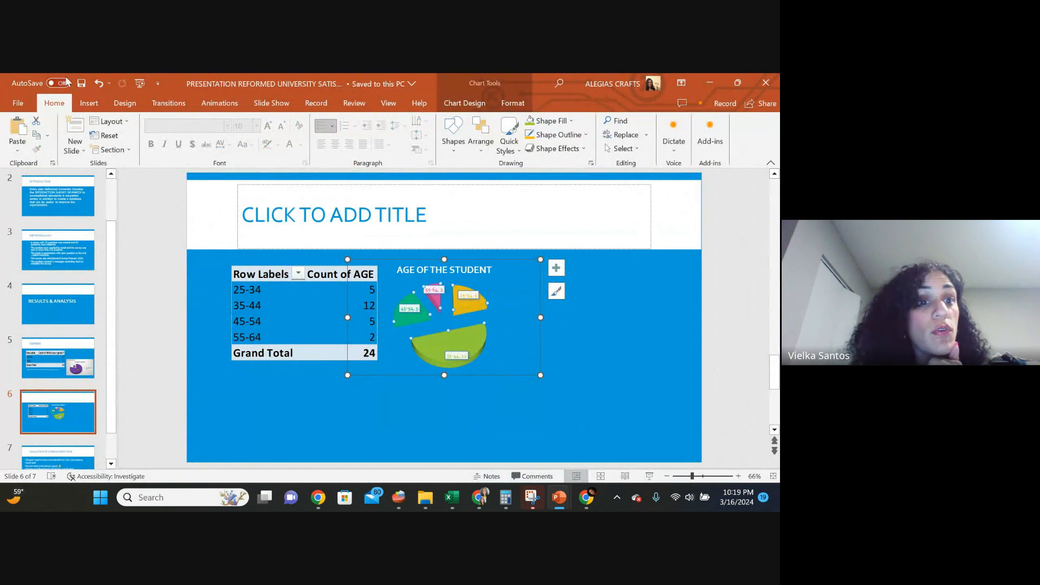
{"action": "left_click", "coordinate": [98, 83]}
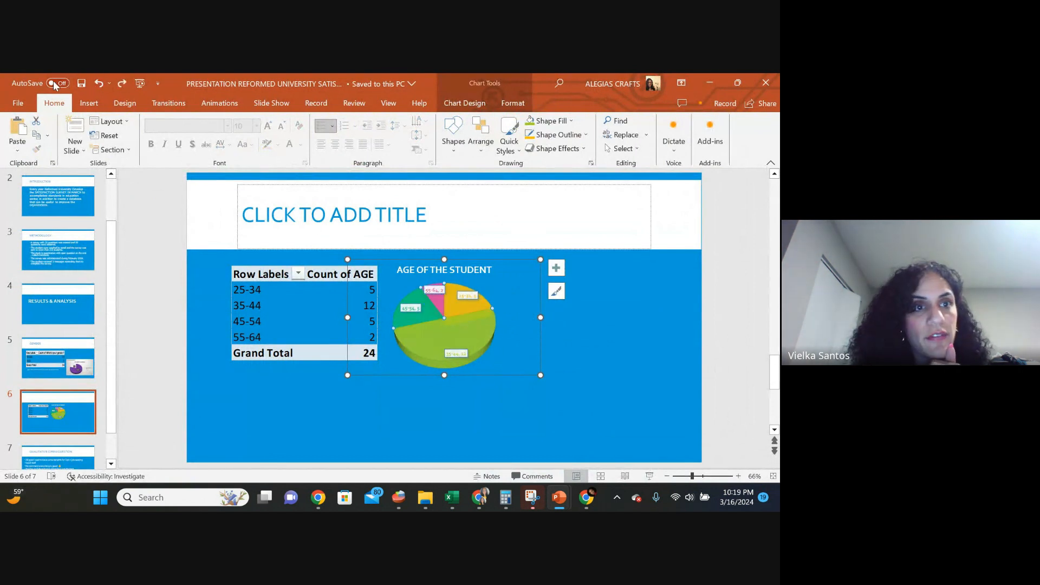
{"action": "left_click", "coordinate": [99, 83]}
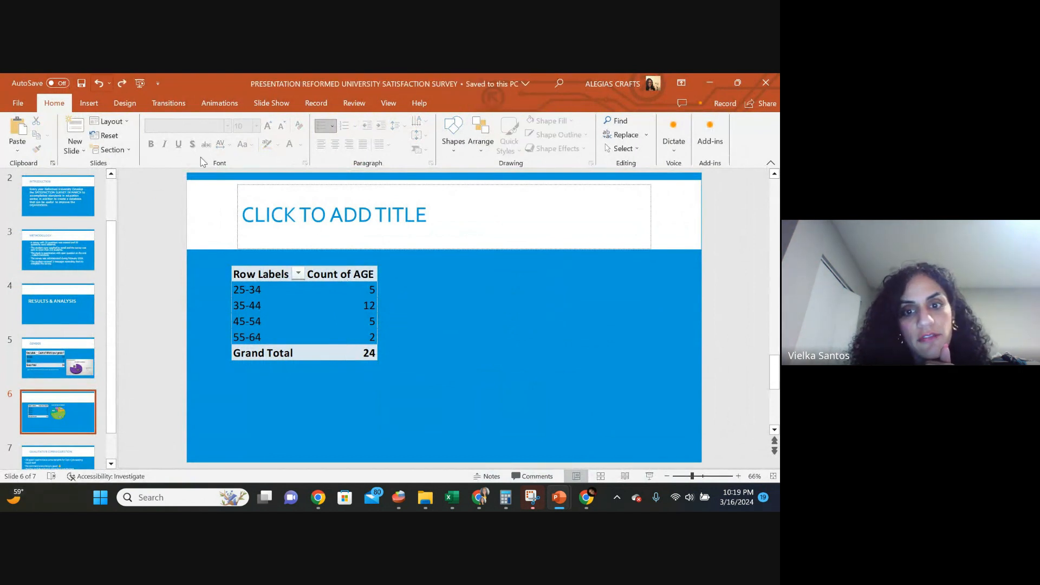
Paste the age chart with the destination theme, enlarge it and move it to the right of the table.
{"action": "right_click", "coordinate": [491, 300]}
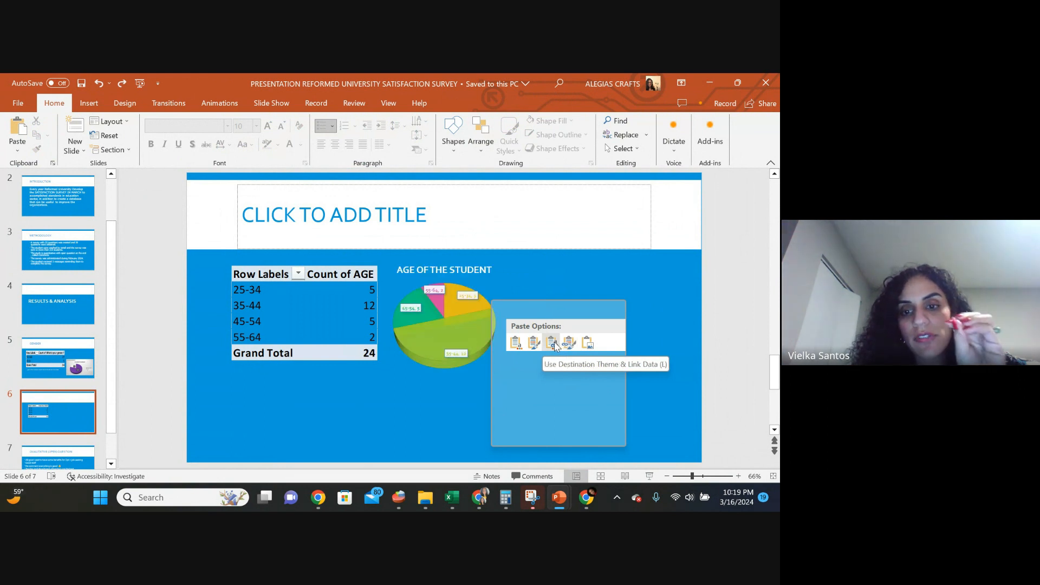
{"action": "left_click", "coordinate": [516, 342]}
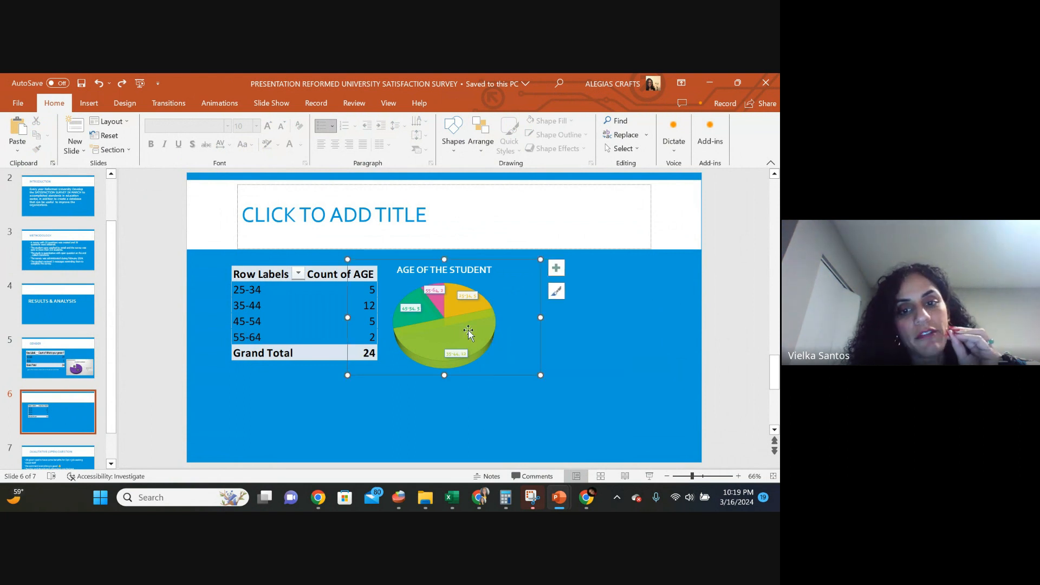
{"action": "left_click_drag", "start_coordinate": [540, 374], "coordinate": [575, 391]}
{"action": "left_click_drag", "start_coordinate": [389, 386], "coordinate": [412, 372]}
{"action": "right_click", "coordinate": [502, 366]}
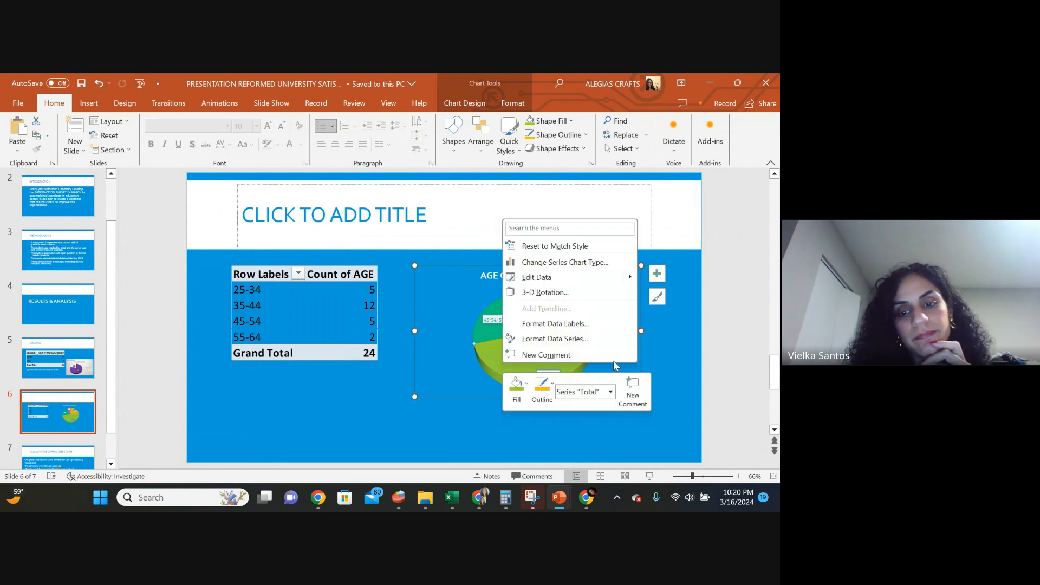
Paste a second copy of the age chart with its source formatting, and delete the copy that uses the destination theme.
{"action": "right_click", "coordinate": [359, 428]}
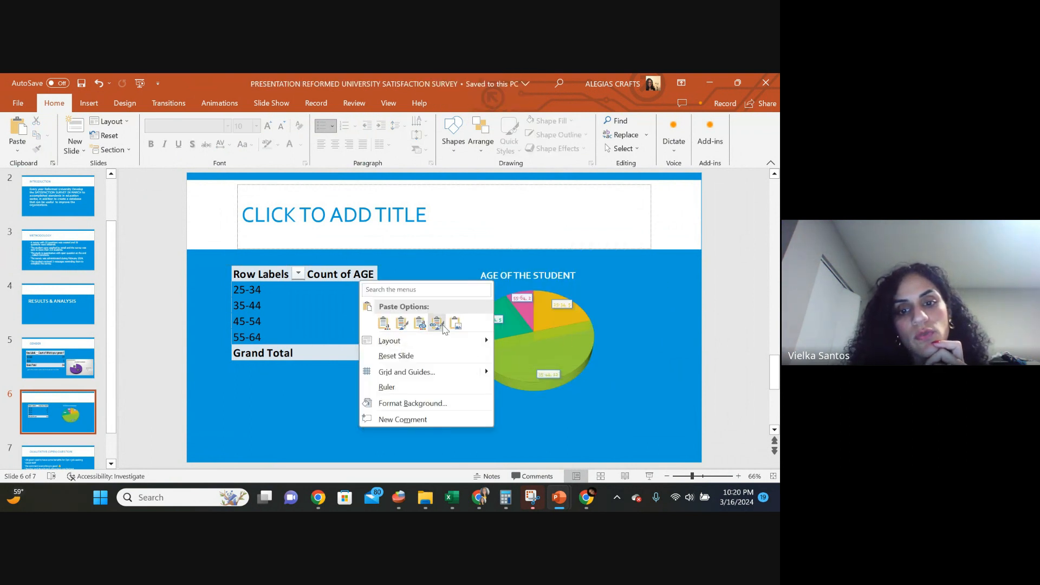
{"action": "left_click", "coordinate": [438, 325]}
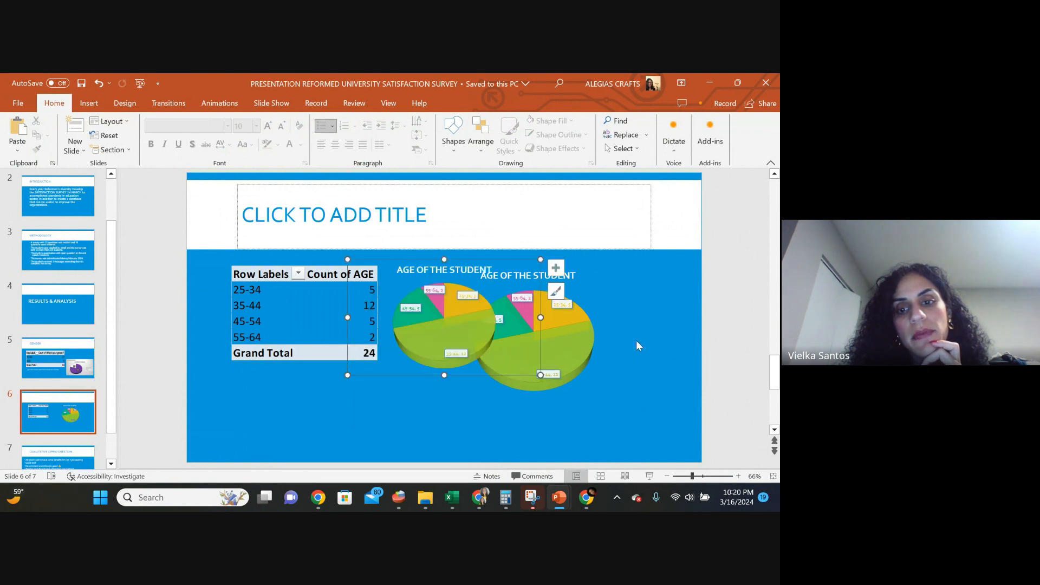
{"action": "left_click", "coordinate": [640, 343]}
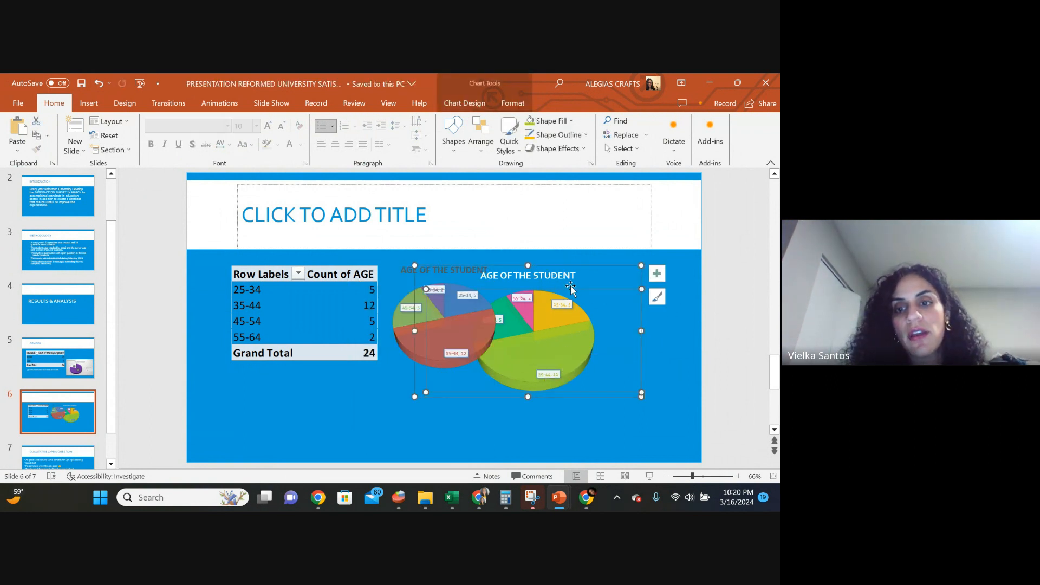
{"action": "left_click_drag", "start_coordinate": [584, 271], "coordinate": [612, 334]}
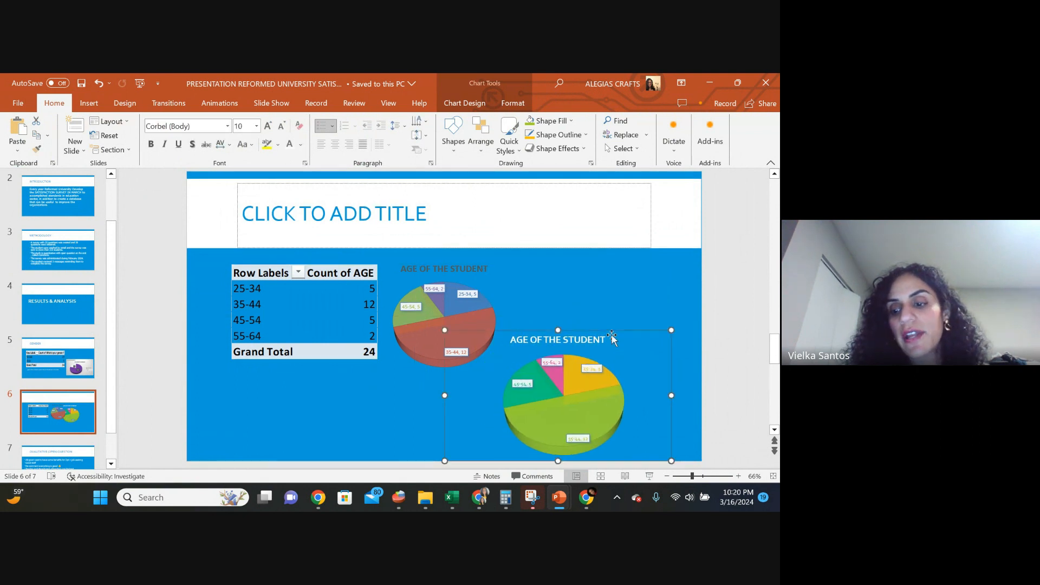
{"action": "key", "text": "Delete"}
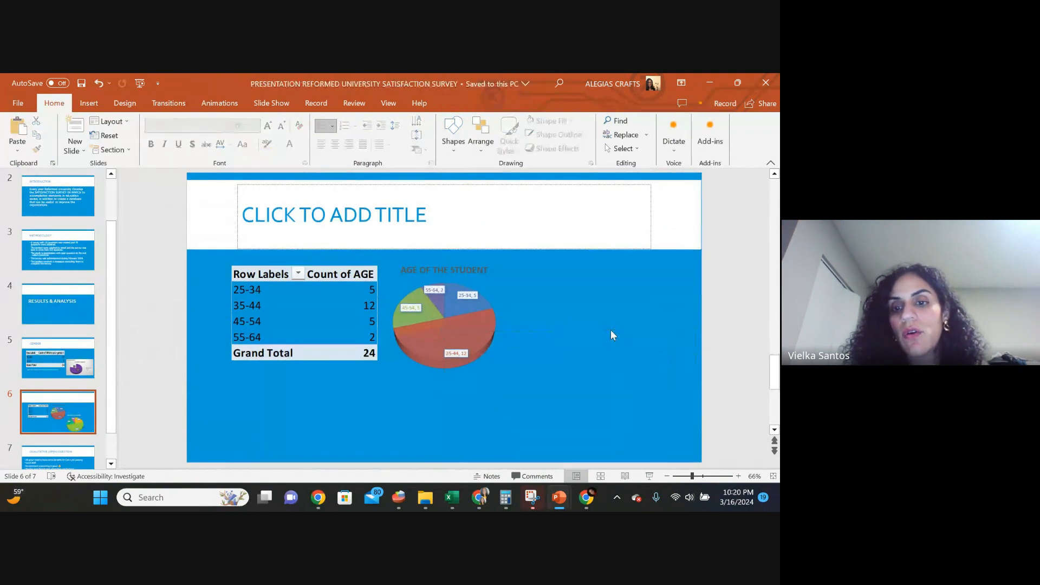
Enlarge the age pie chart with its title shifted right, and position the chart clear of the table's right side.
{"action": "left_click", "coordinate": [501, 328]}
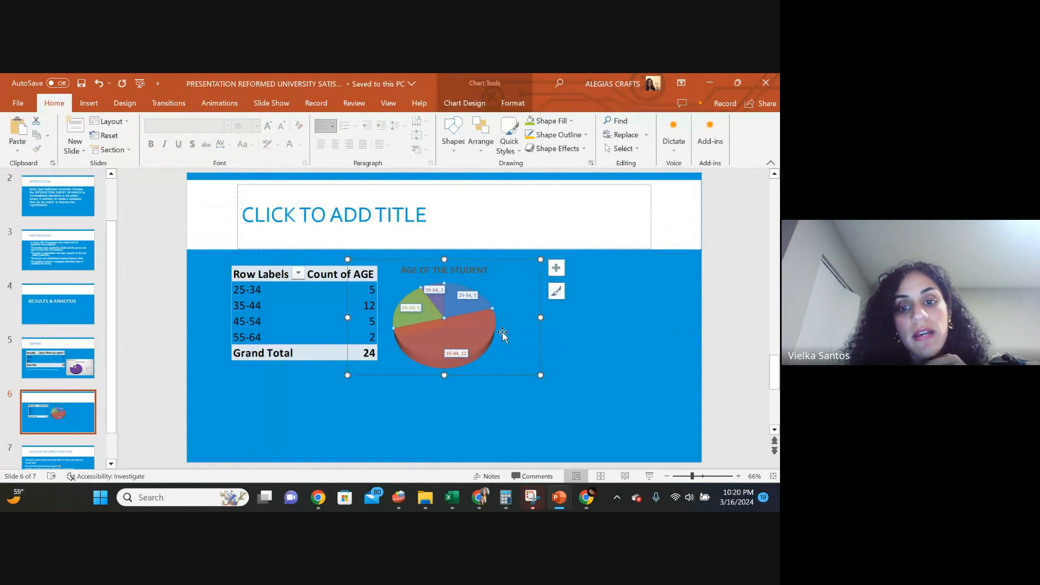
{"action": "left_click", "coordinate": [540, 368]}
{"action": "left_click_drag", "start_coordinate": [540, 376], "coordinate": [568, 391]}
{"action": "left_click", "coordinate": [498, 270]}
{"action": "left_click_drag", "start_coordinate": [548, 276], "coordinate": [550, 277]}
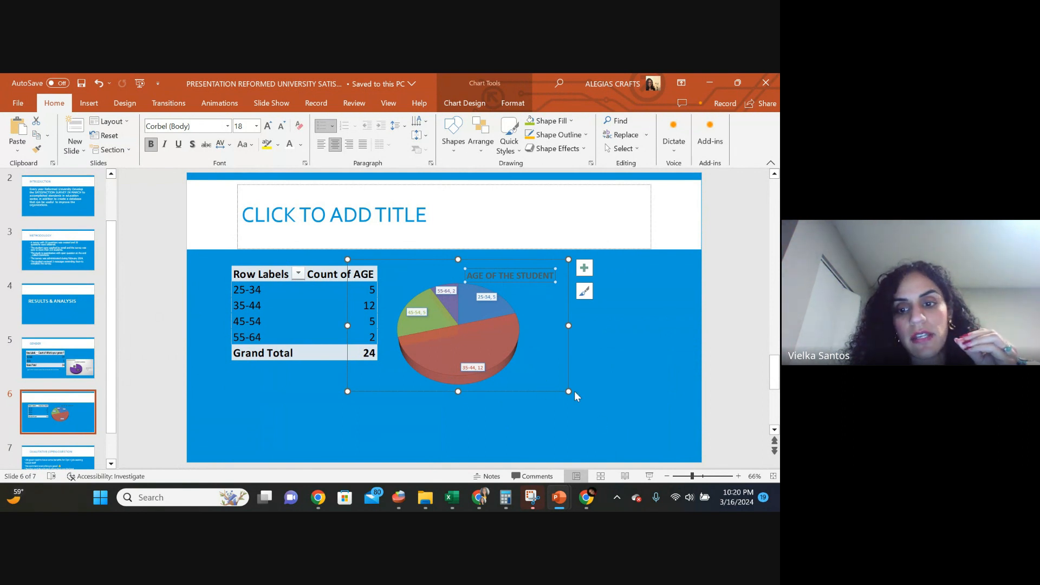
{"action": "left_click_drag", "start_coordinate": [568, 391], "coordinate": [606, 409]}
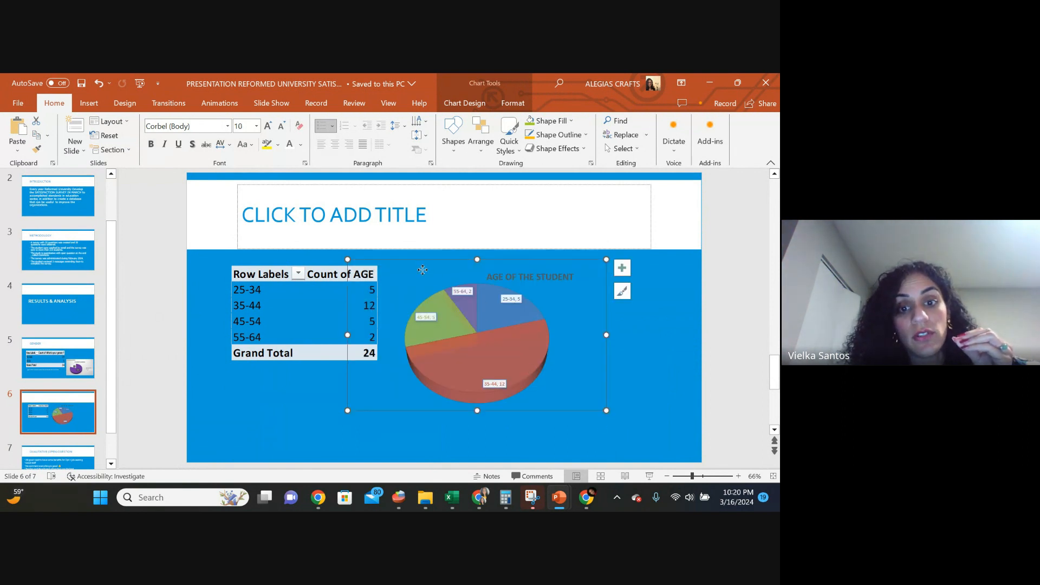
{"action": "left_click_drag", "start_coordinate": [423, 270], "coordinate": [474, 284]}
Shift the pie's plot area slightly left and down within the chart so it clears the AGE OF THE STUDENT title.
{"action": "left_click", "coordinate": [561, 295]}
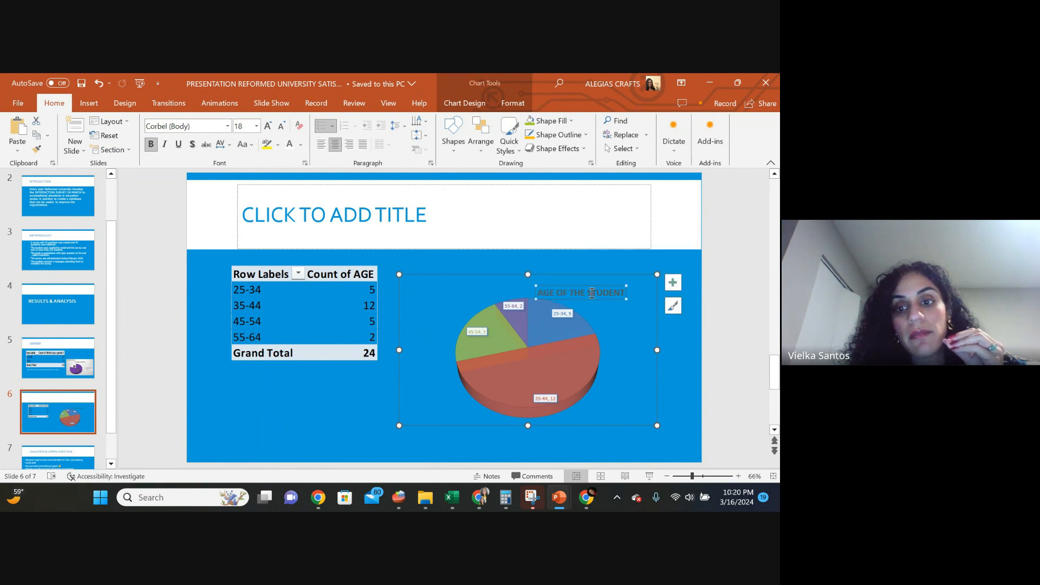
{"action": "left_click", "coordinate": [636, 307]}
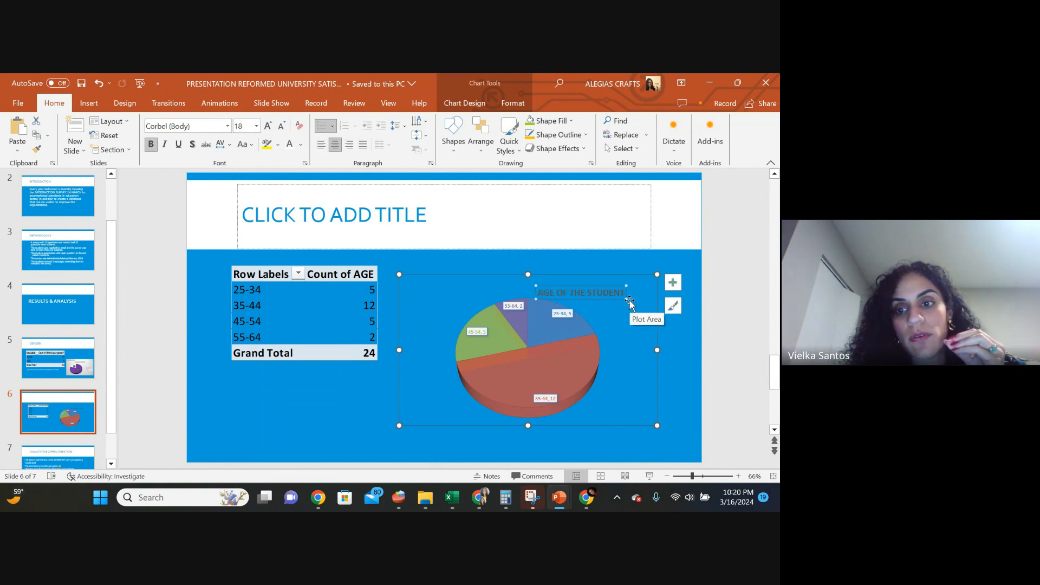
{"action": "left_click", "coordinate": [581, 292]}
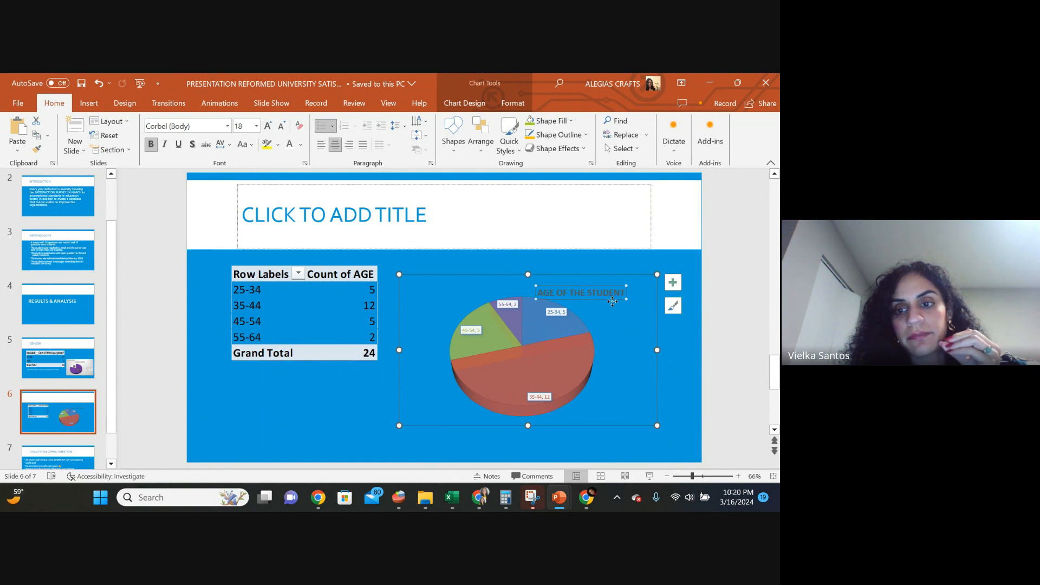
{"action": "left_click", "coordinate": [591, 293]}
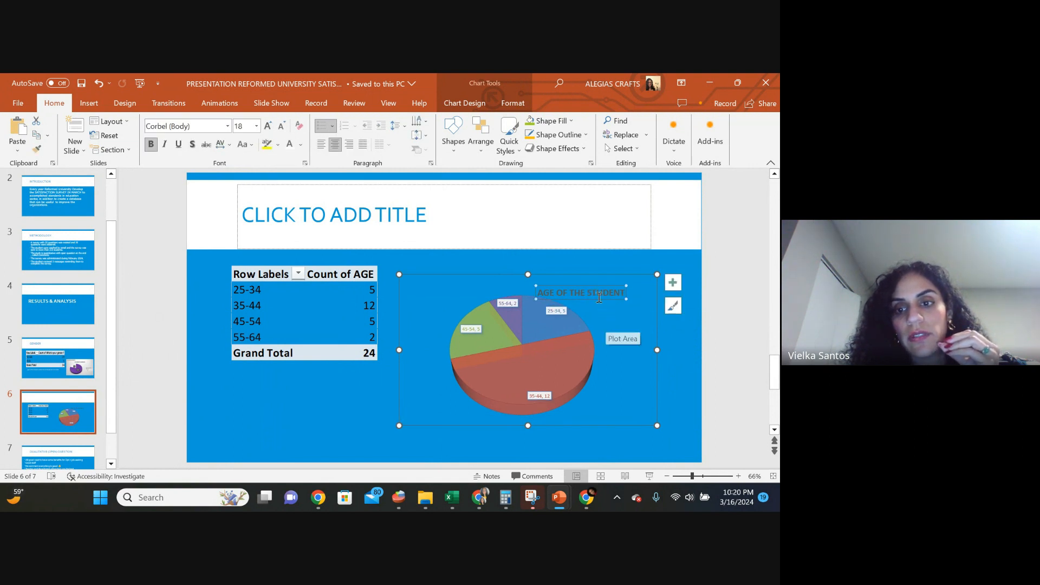
{"action": "left_click", "coordinate": [611, 306]}
{"action": "left_click_drag", "start_coordinate": [611, 306], "coordinate": [605, 335]}
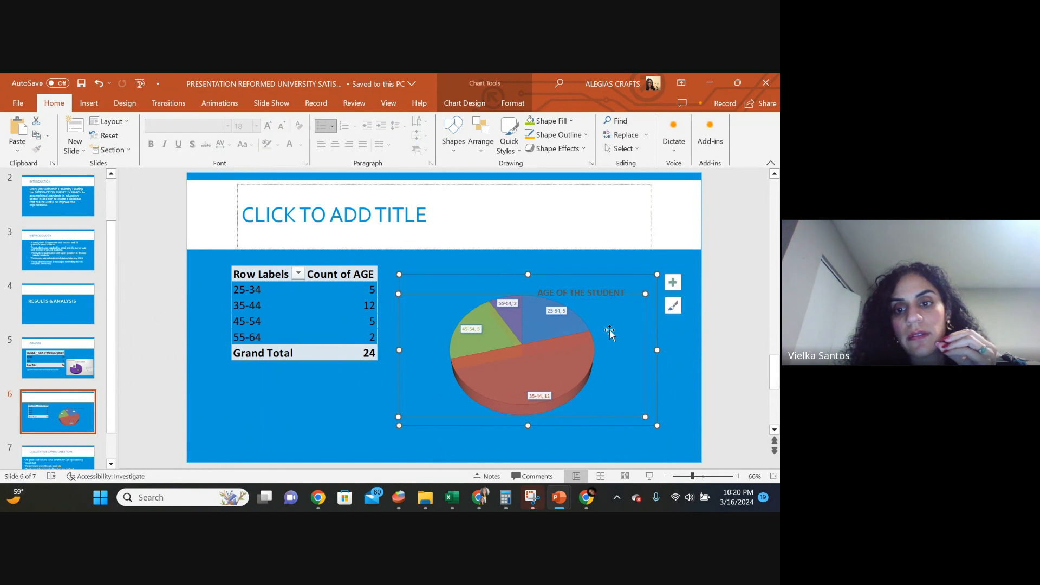
{"action": "left_click", "coordinate": [247, 415]}
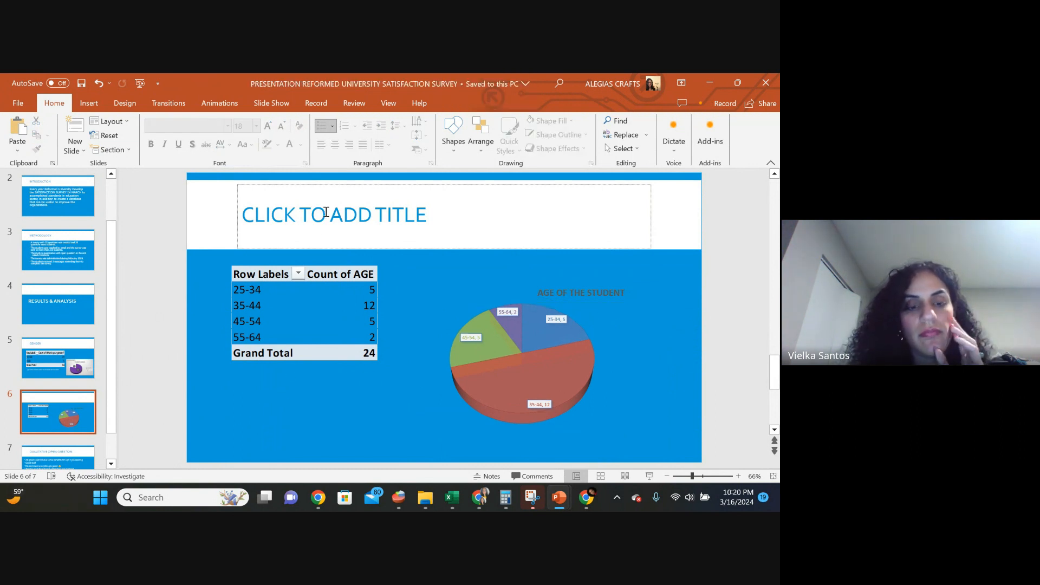
Title the age slide "AGE OF THE STUDENT".
{"action": "left_click", "coordinate": [313, 223]}
{"action": "type", "text": "AGE "}
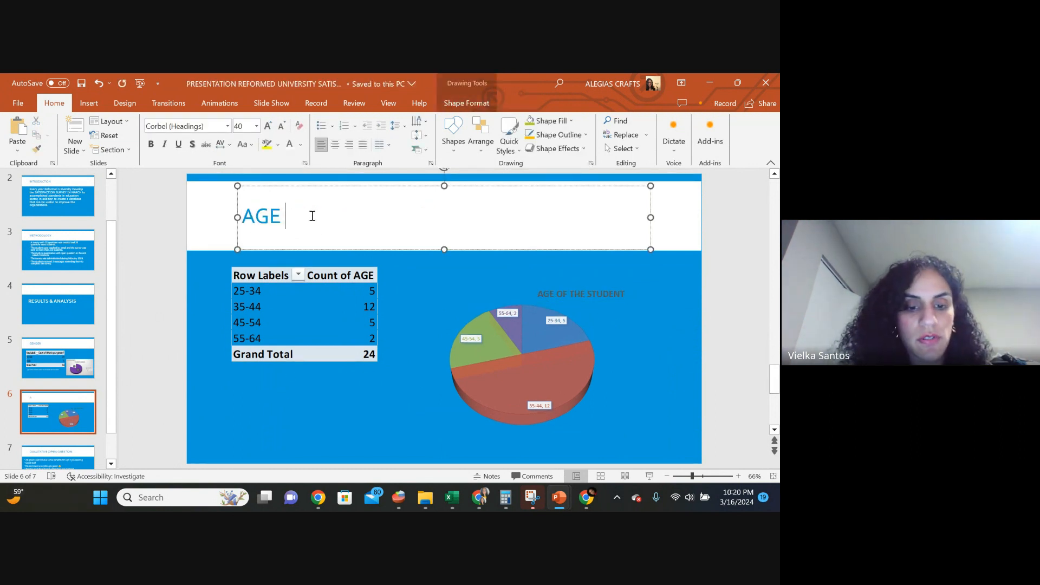
{"action": "type", "text": "OF"}
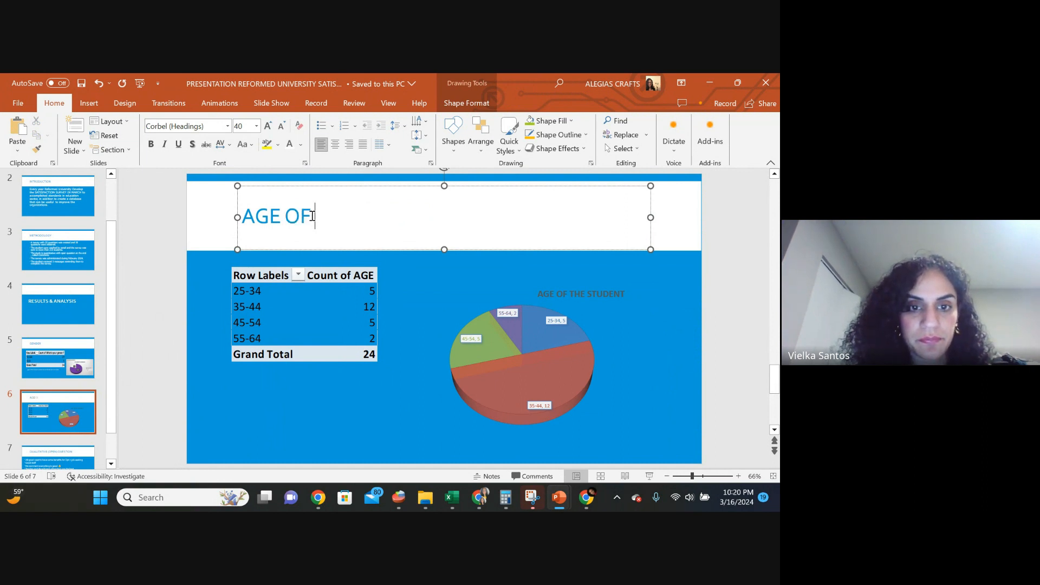
{"action": "type", "text": "THE STUDENT"}
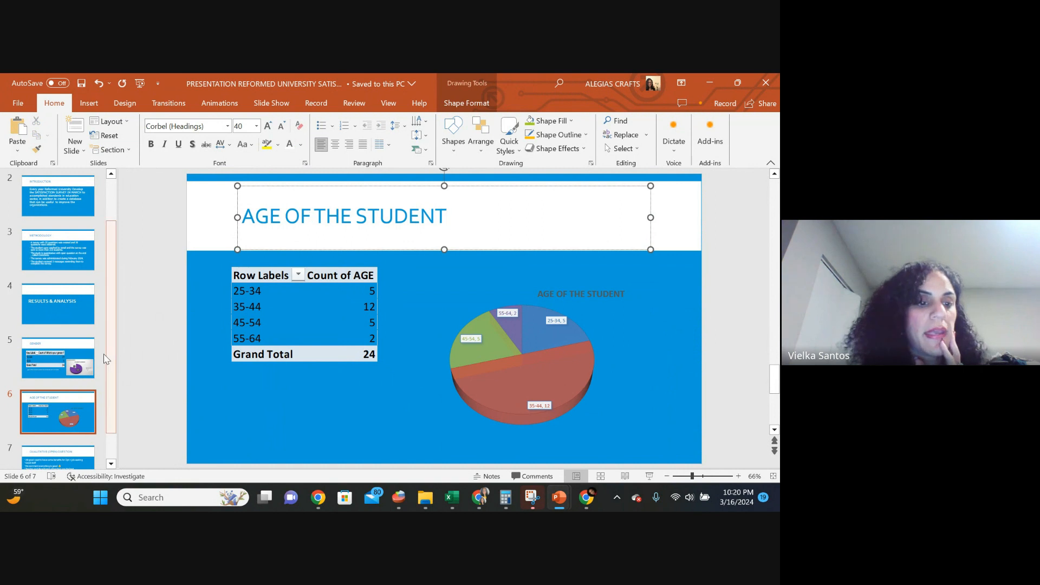
{"action": "left_click", "coordinate": [56, 440]}
{"action": "scroll", "coordinate": [56, 441], "scroll_direction": "down", "scroll_amount": 1}
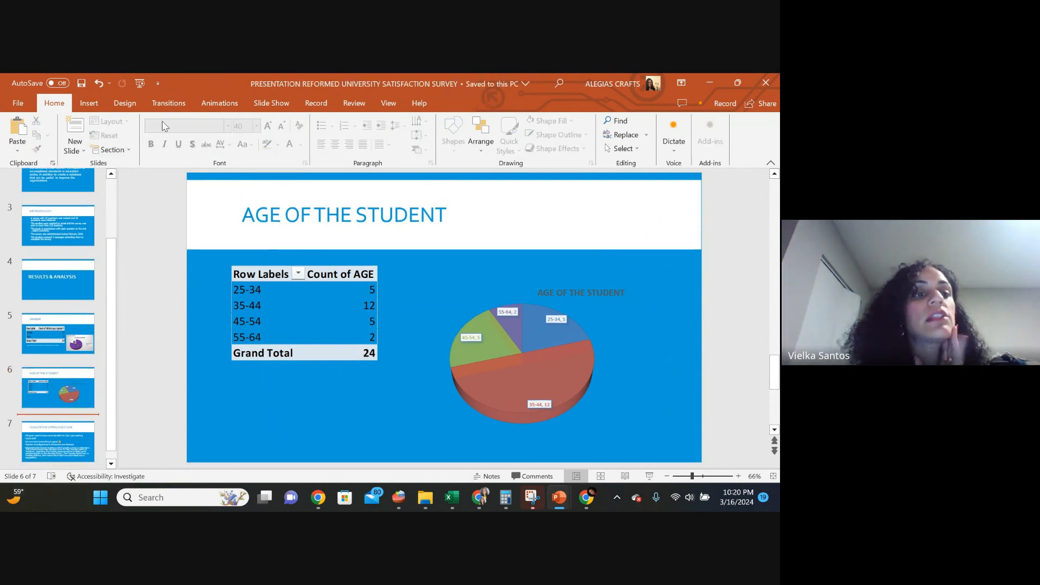
Switch to the Excel workbook and copy the whole program pivot table, including its Grand Total row, from the PROGRAMS sheet.
{"action": "left_click", "coordinate": [737, 82]}
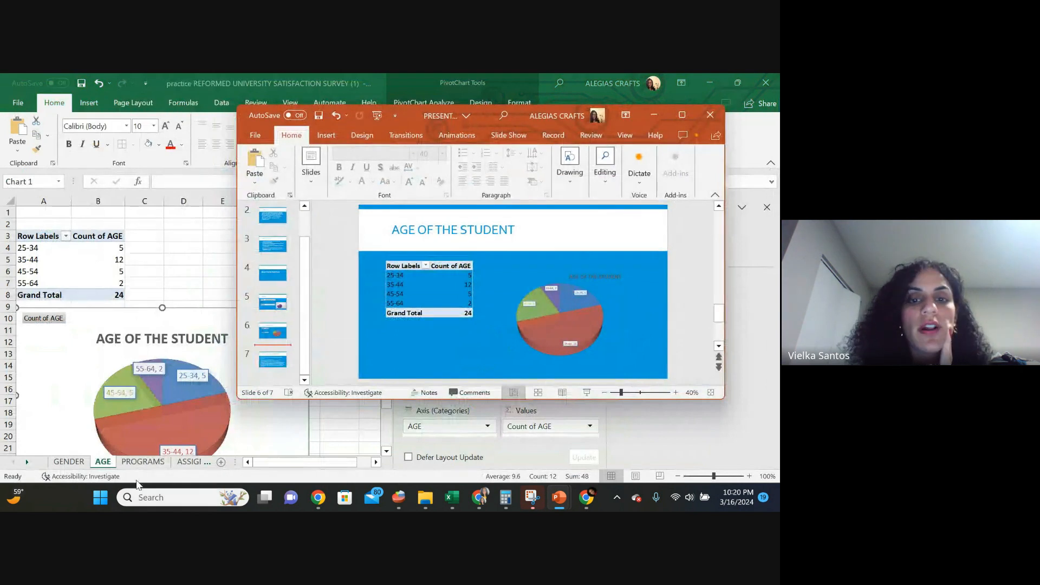
{"action": "left_click", "coordinate": [138, 479]}
{"action": "left_click", "coordinate": [143, 461]}
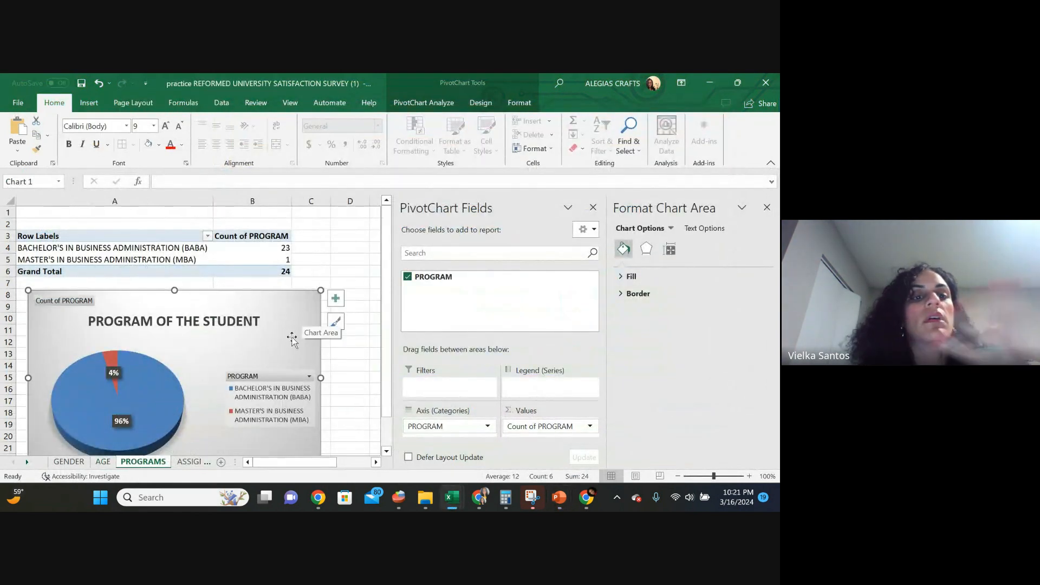
{"action": "left_click_drag", "start_coordinate": [231, 274], "coordinate": [2, 235]}
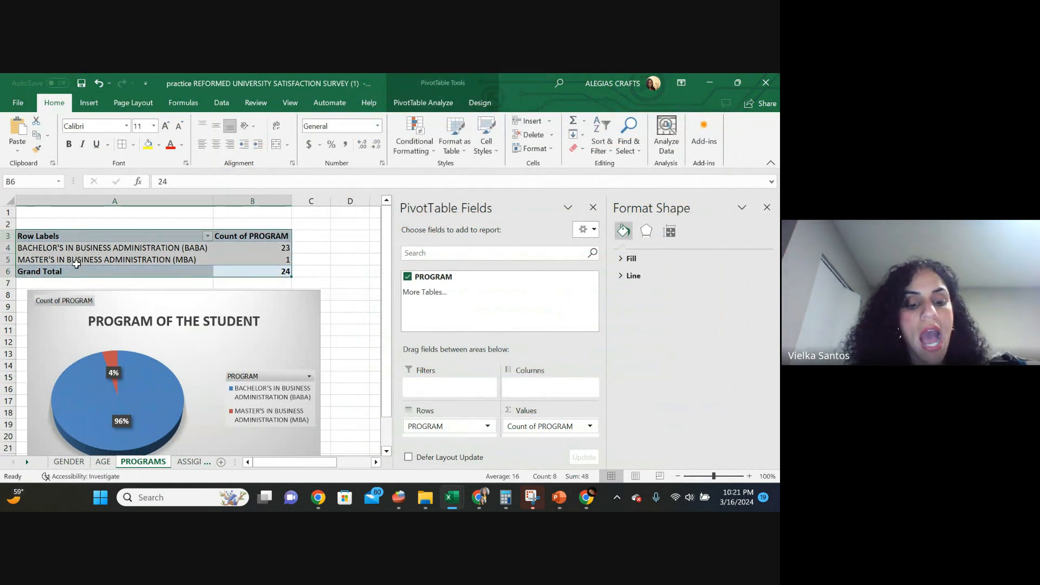
{"action": "key", "text": "ctrl+c"}
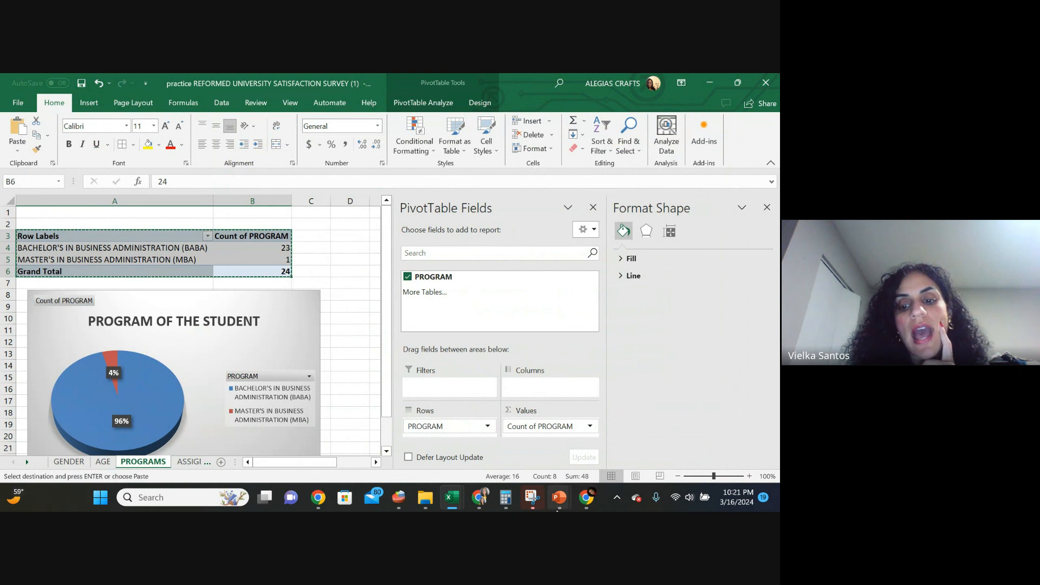
Switch back to the PowerPoint presentation and add a new slide after the AGE OF THE STUDENT slide.
{"action": "left_click", "coordinate": [557, 508]}
{"action": "left_click", "coordinate": [733, 454]}
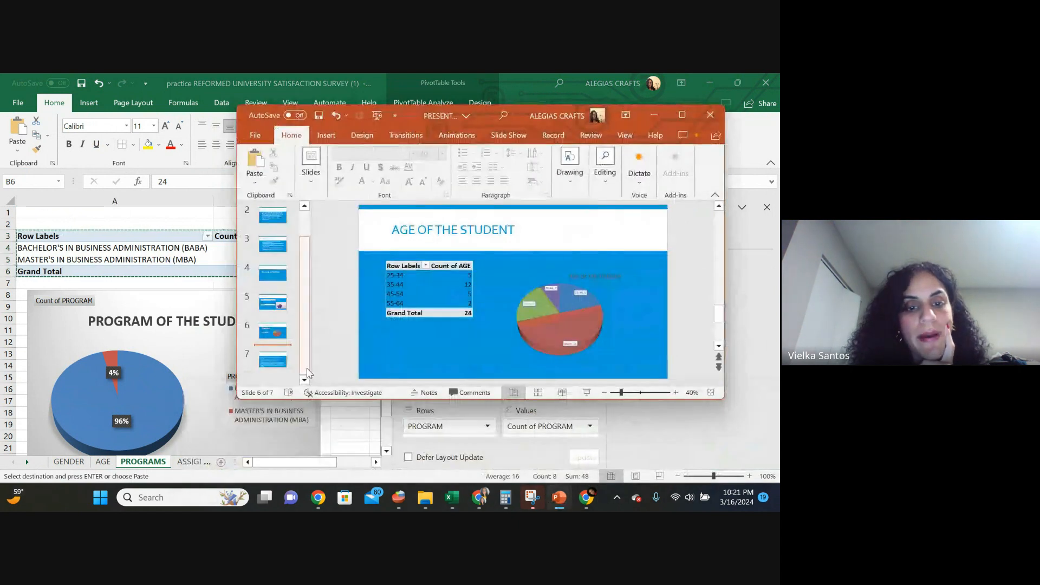
{"action": "left_click", "coordinate": [271, 335]}
{"action": "right_click", "coordinate": [266, 339]}
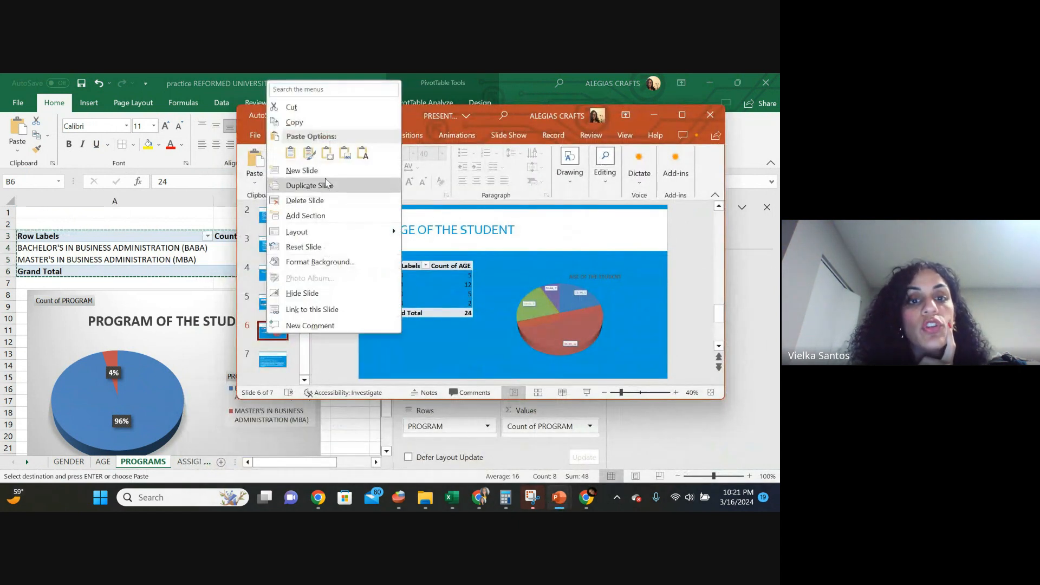
{"action": "left_click", "coordinate": [325, 169]}
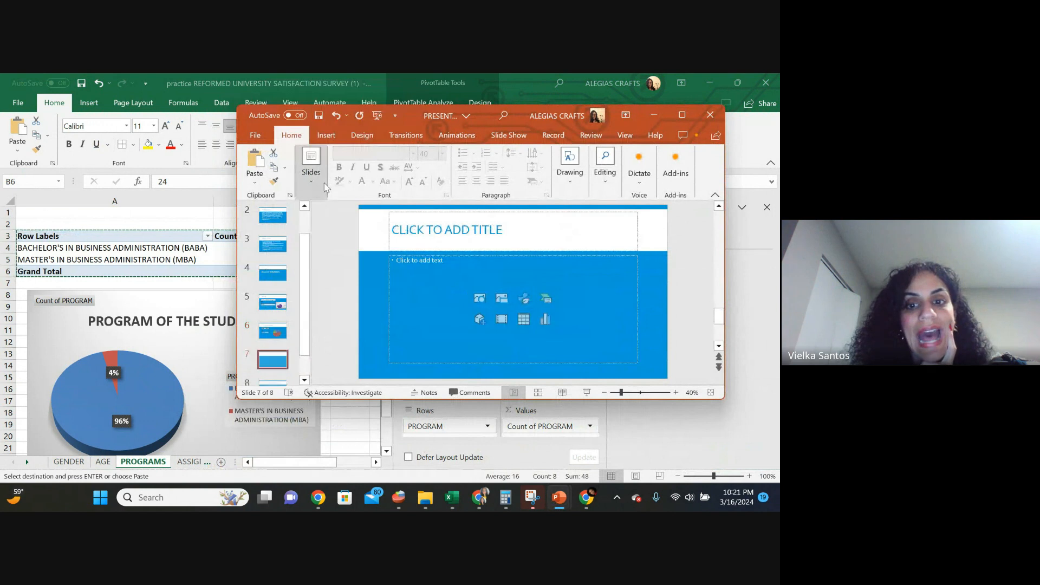
Paste the program pivot table as a picture, move it to the upper left of the content area and enlarge it.
{"action": "left_click", "coordinate": [439, 267]}
{"action": "right_click", "coordinate": [439, 267]}
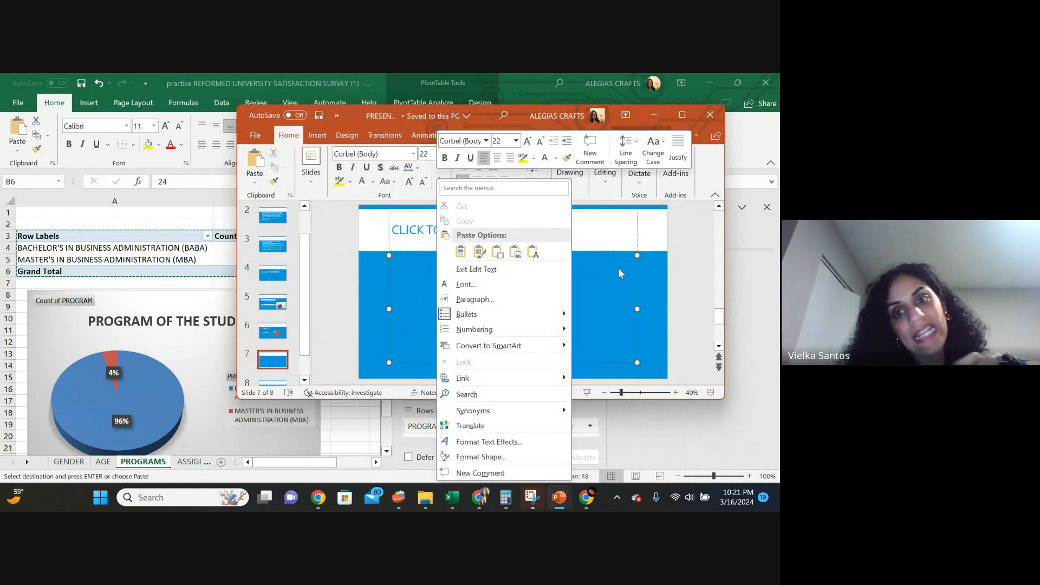
{"action": "left_click", "coordinate": [525, 263]}
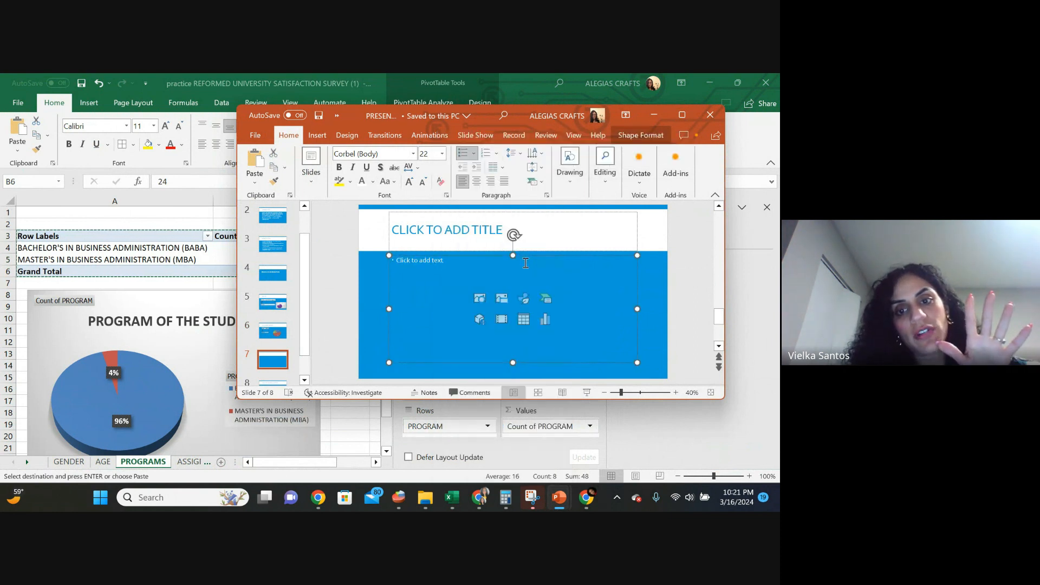
{"action": "right_click", "coordinate": [427, 262]}
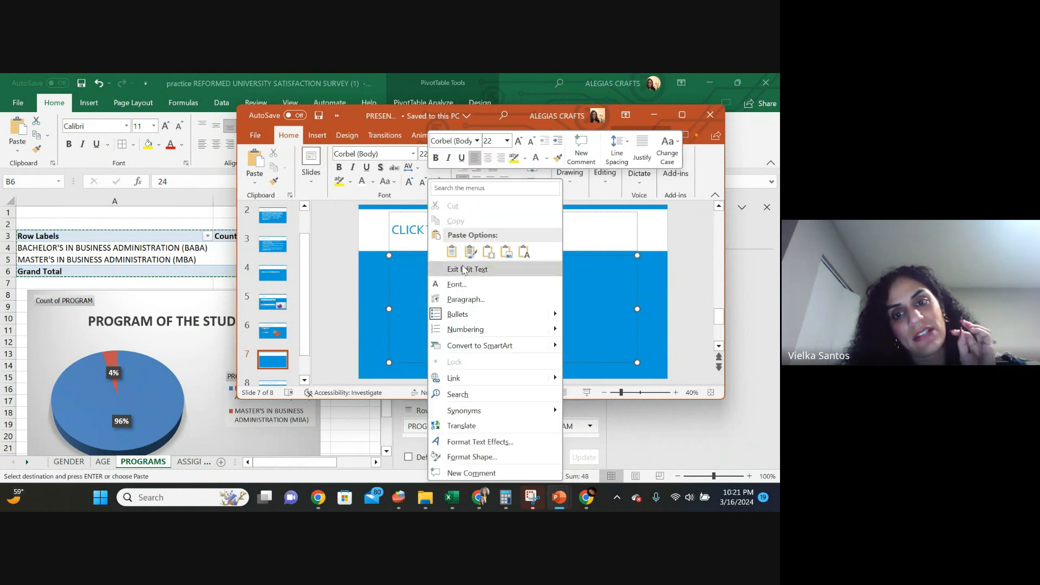
{"action": "left_click", "coordinate": [502, 253]}
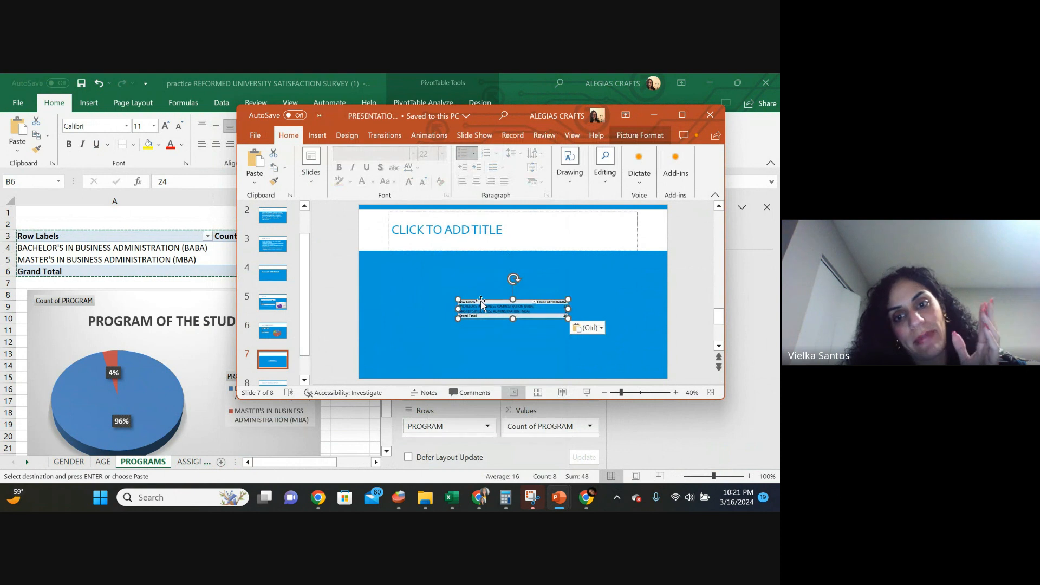
{"action": "left_click_drag", "start_coordinate": [481, 301], "coordinate": [402, 270]}
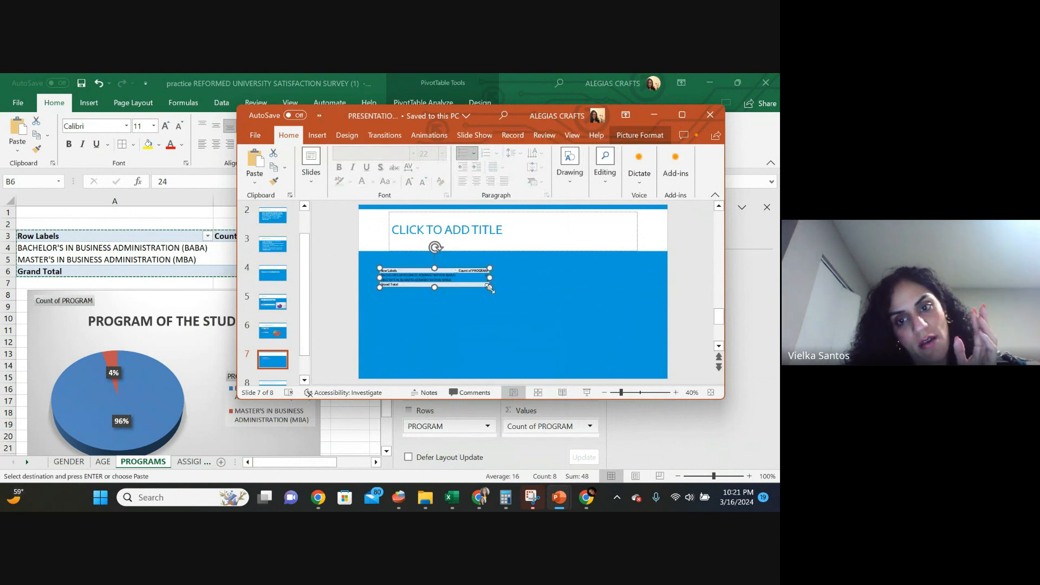
{"action": "mouse_move", "coordinate": [490, 287]}
{"action": "left_mouse_down"}
{"action": "mouse_move", "coordinate": [515, 323]}
{"action": "mouse_move", "coordinate": [495, 306]}
{"action": "left_mouse_up"}
{"action": "left_click", "coordinate": [494, 340]}
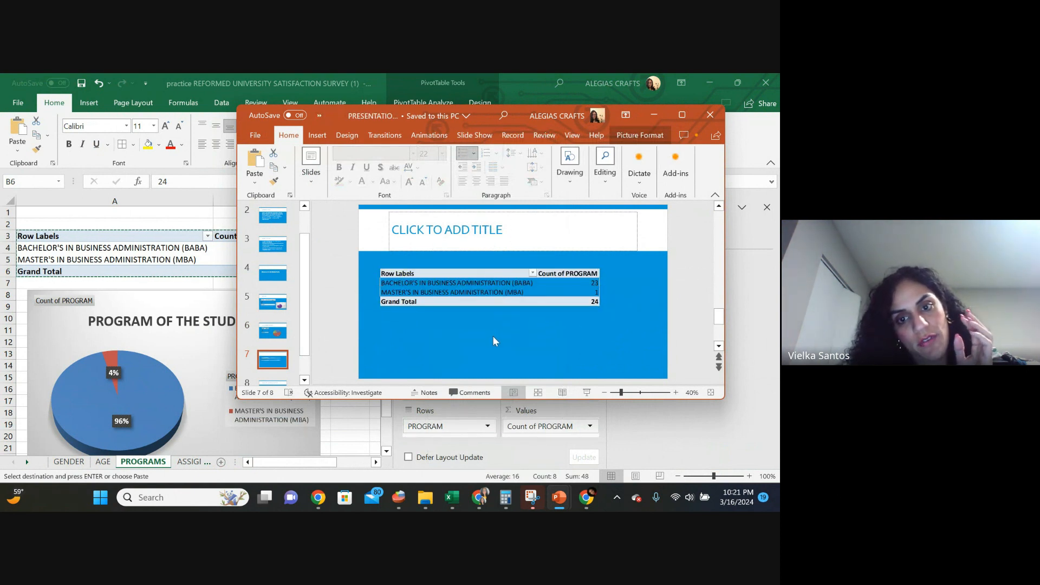
Copy the PROGRAM OF THE STUDENT pie chart from the Excel workbook and paste it as a picture on the new PowerPoint slide.
{"action": "left_click", "coordinate": [33, 338]}
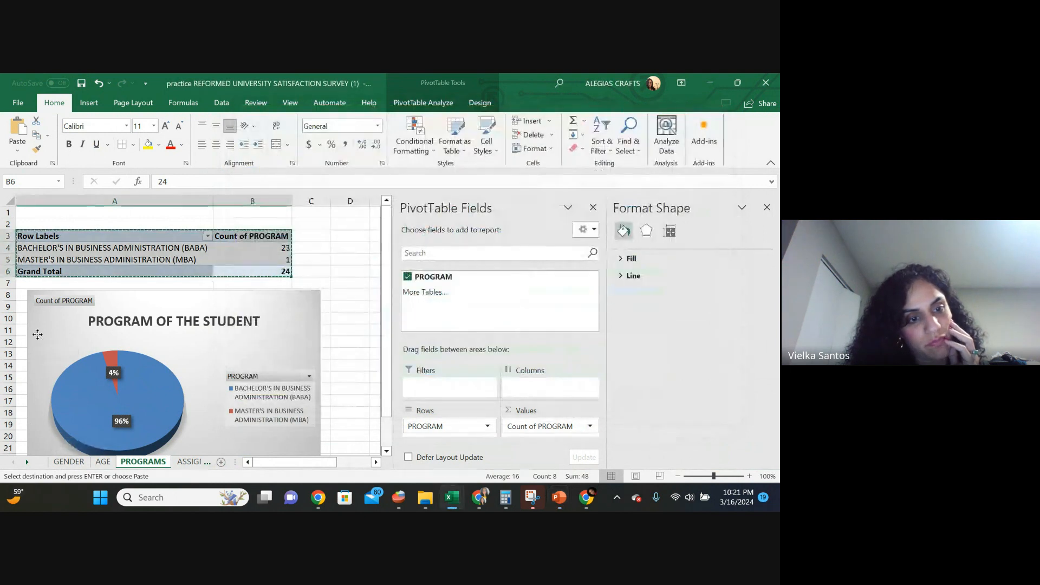
{"action": "right_click", "coordinate": [47, 339]}
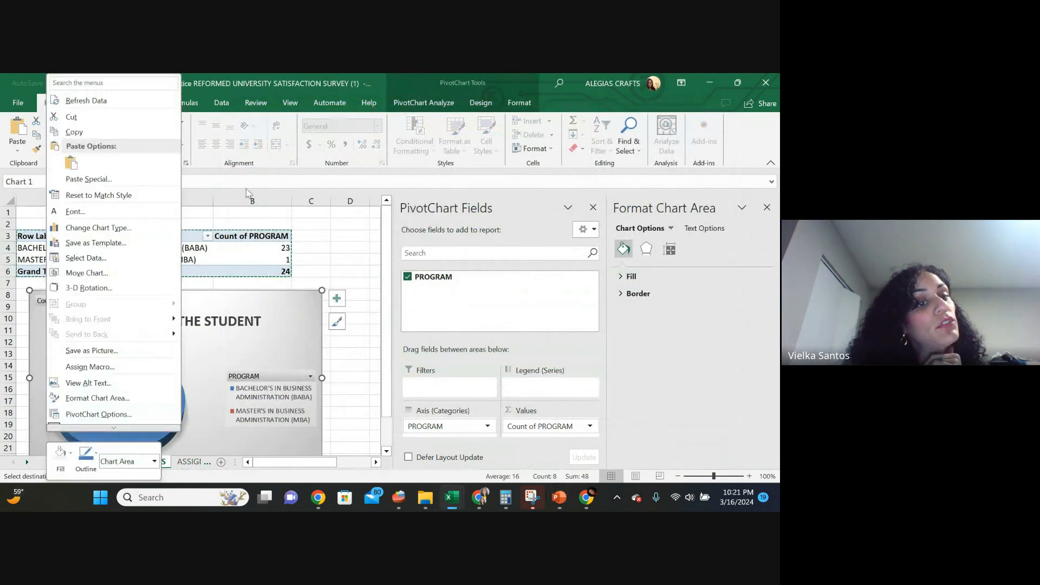
{"action": "left_click", "coordinate": [74, 132]}
{"action": "mouse_move", "coordinate": [563, 499]}
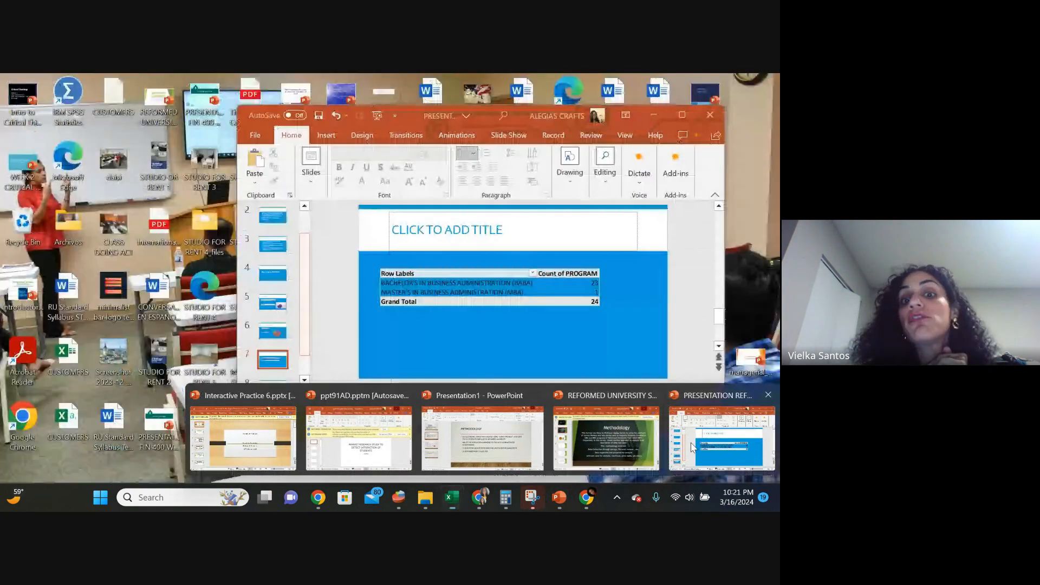
{"action": "left_click", "coordinate": [722, 439]}
{"action": "right_click", "coordinate": [466, 334]}
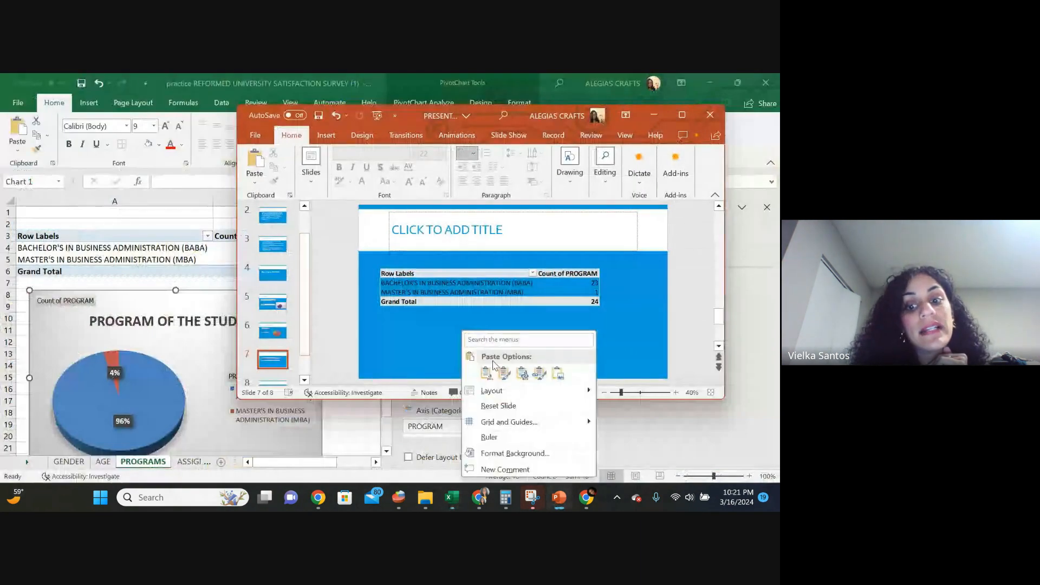
{"action": "left_click", "coordinate": [556, 375]}
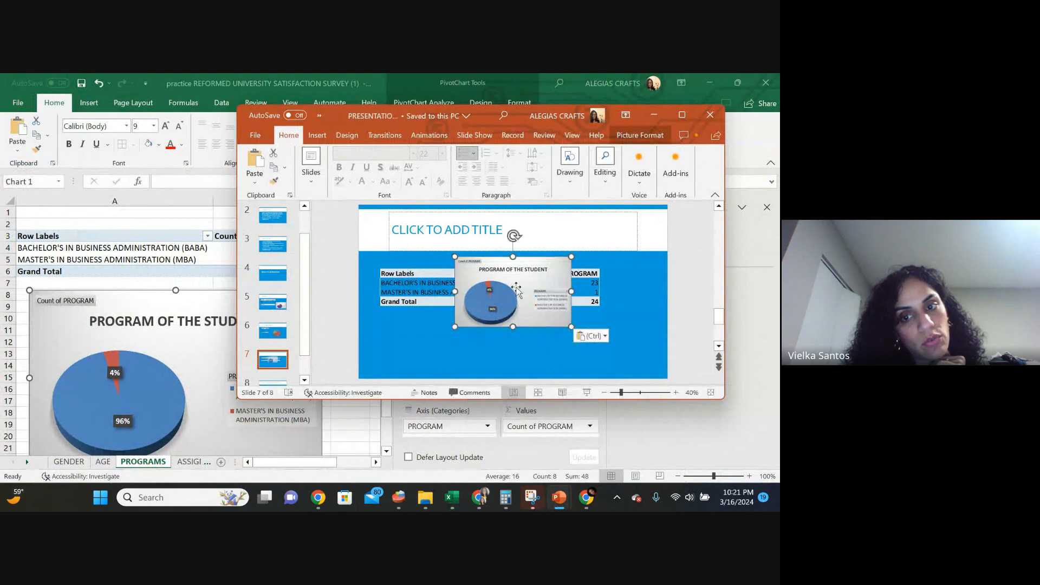
Move the program table up close to the title area and place the chart directly below it, aligned with its left edge.
{"action": "left_click_drag", "start_coordinate": [525, 278], "coordinate": [511, 257]}
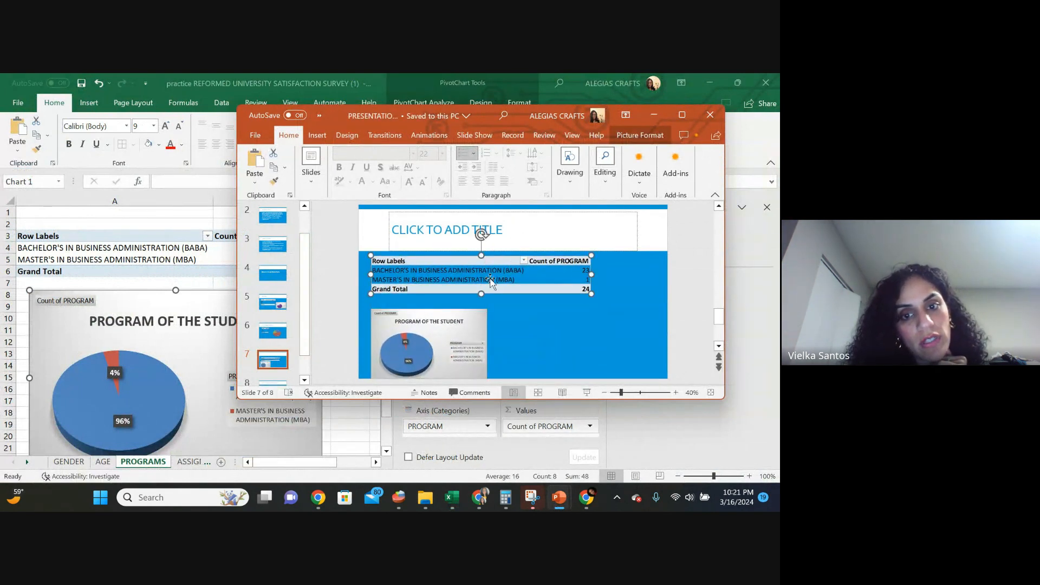
{"action": "left_click_drag", "start_coordinate": [475, 329], "coordinate": [473, 322]}
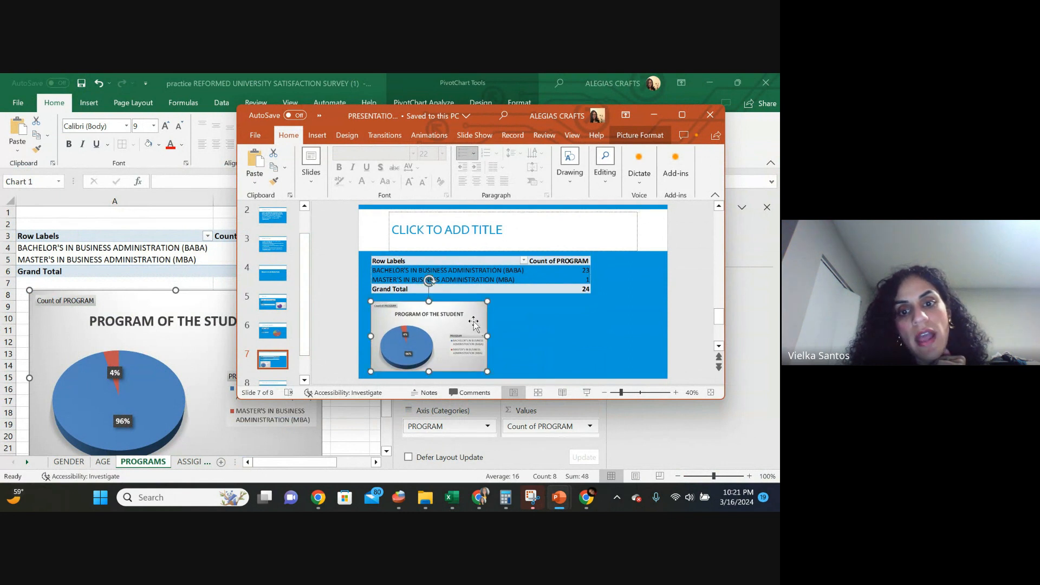
{"action": "left_click", "coordinate": [548, 329]}
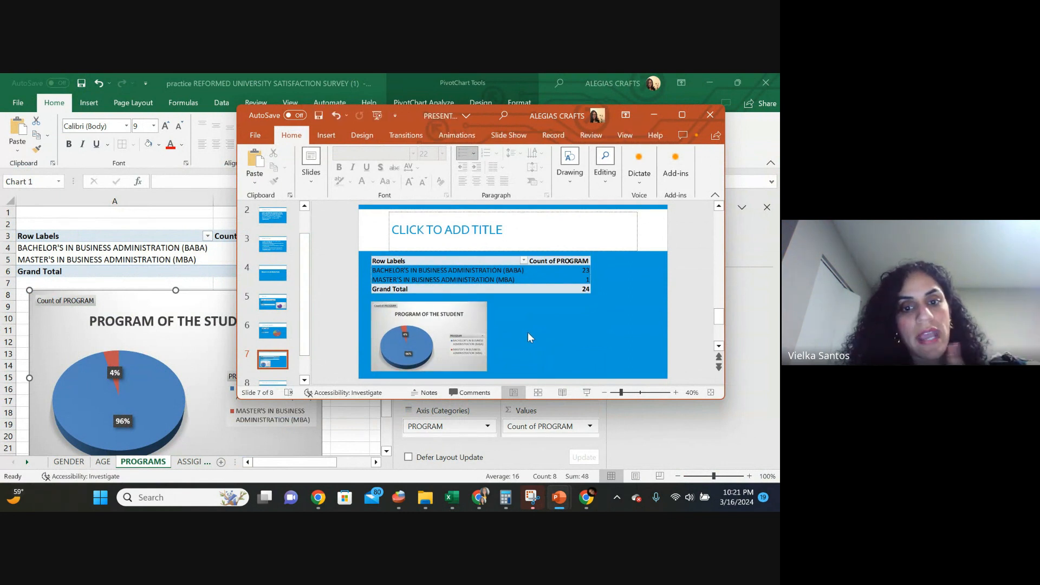
Title the program slide "PROGRAM".
{"action": "left_click", "coordinate": [410, 215]}
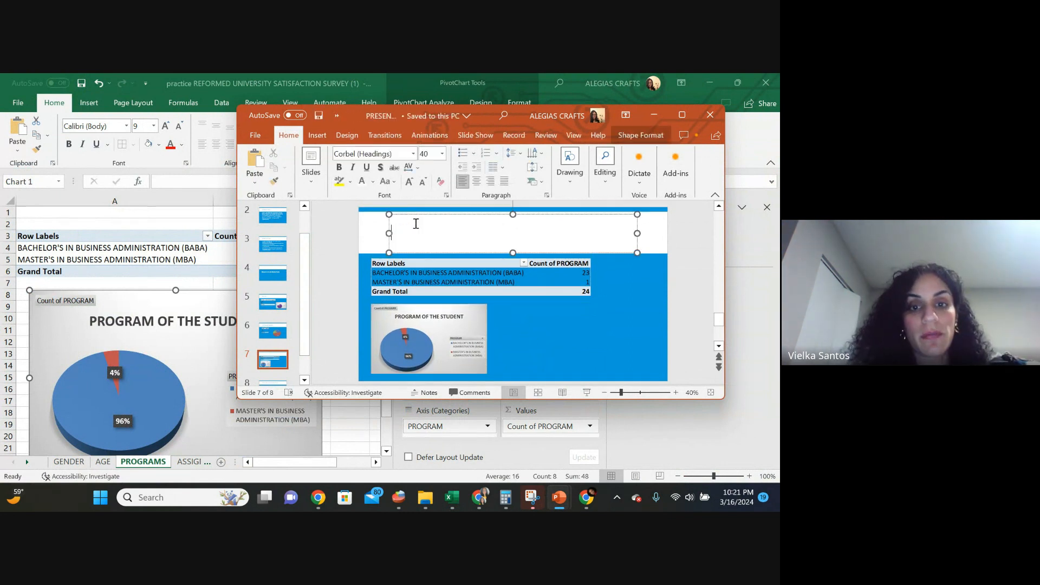
{"action": "type", "text": "PROGRAM"}
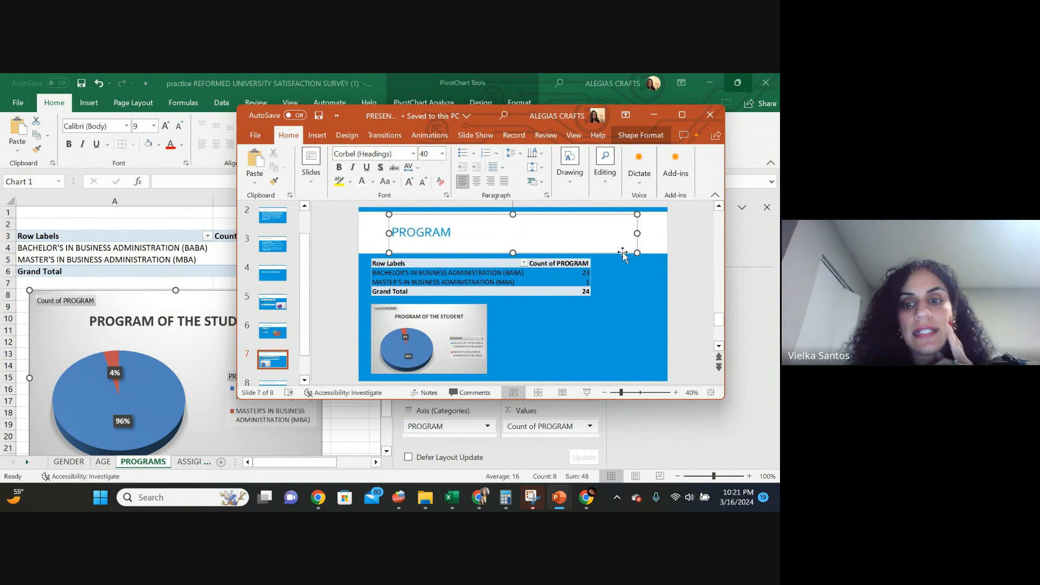
{"action": "left_click", "coordinate": [591, 337]}
Save the presentation and draw a text box below the age table on the AGE OF THE STUDENT slide.
{"action": "left_click", "coordinate": [273, 301]}
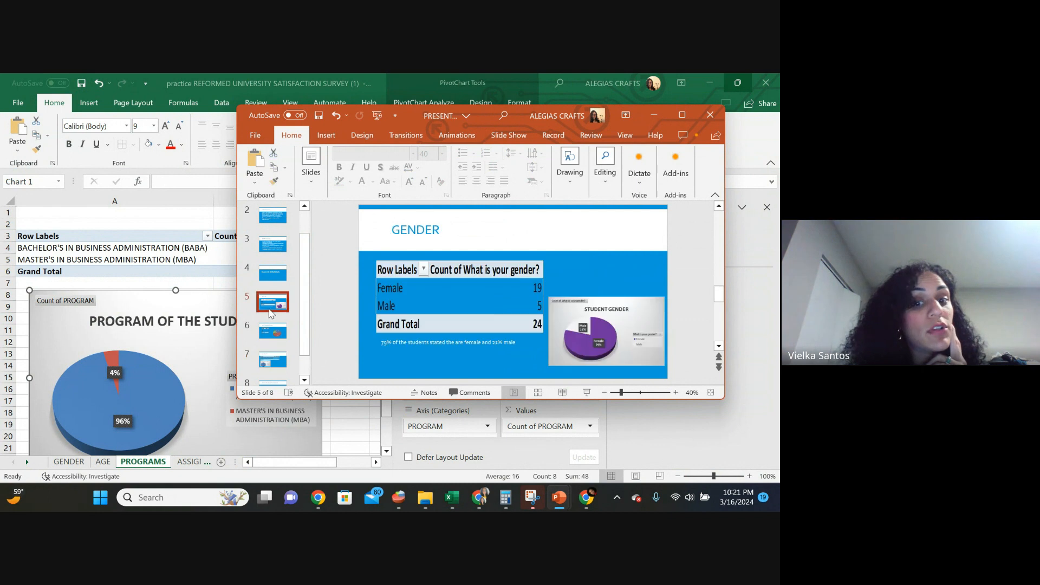
{"action": "left_click", "coordinate": [273, 330]}
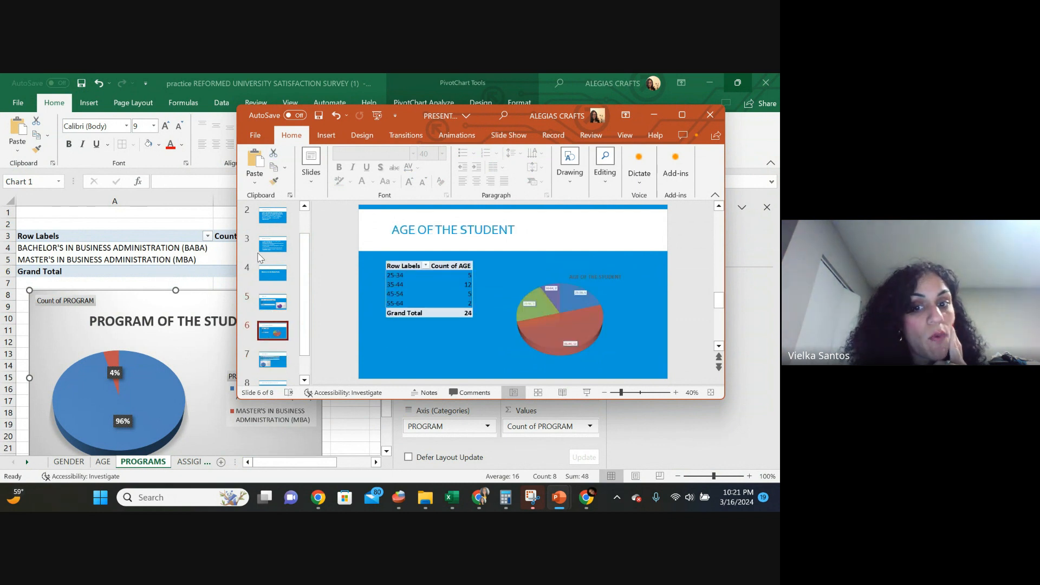
{"action": "left_click", "coordinate": [318, 115]}
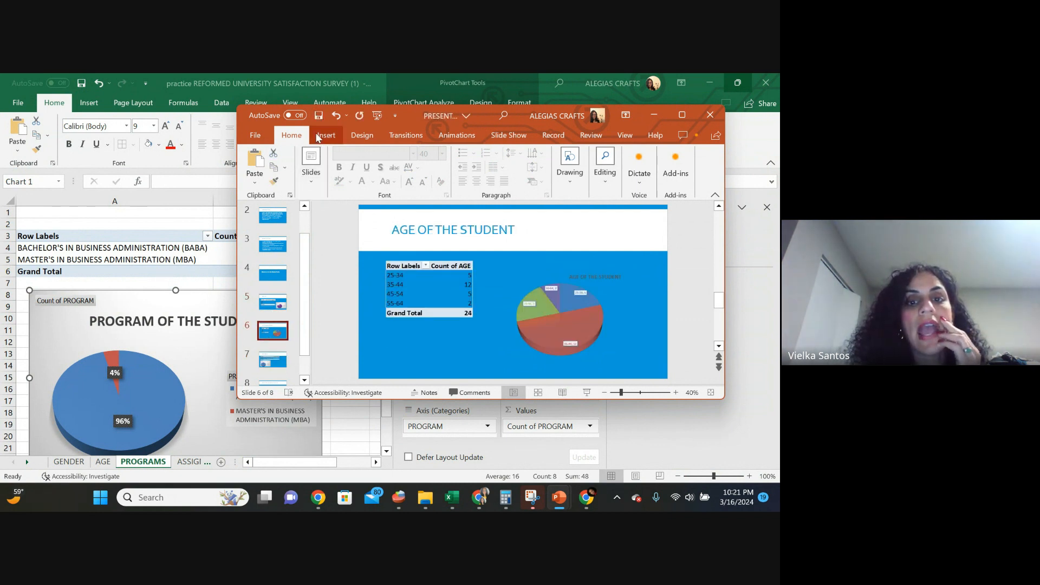
{"action": "left_click", "coordinate": [319, 136]}
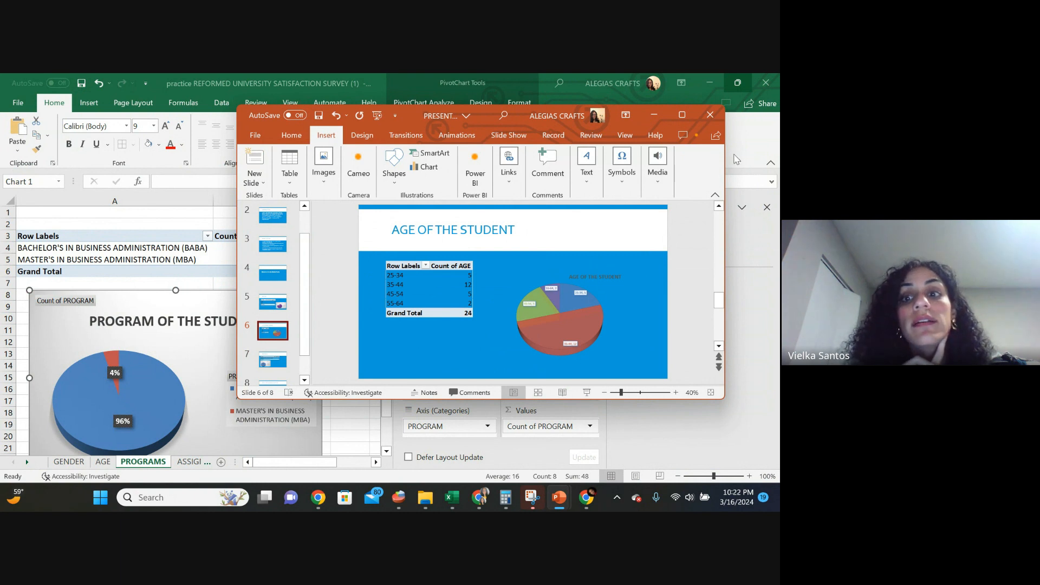
{"action": "left_click", "coordinate": [584, 182]}
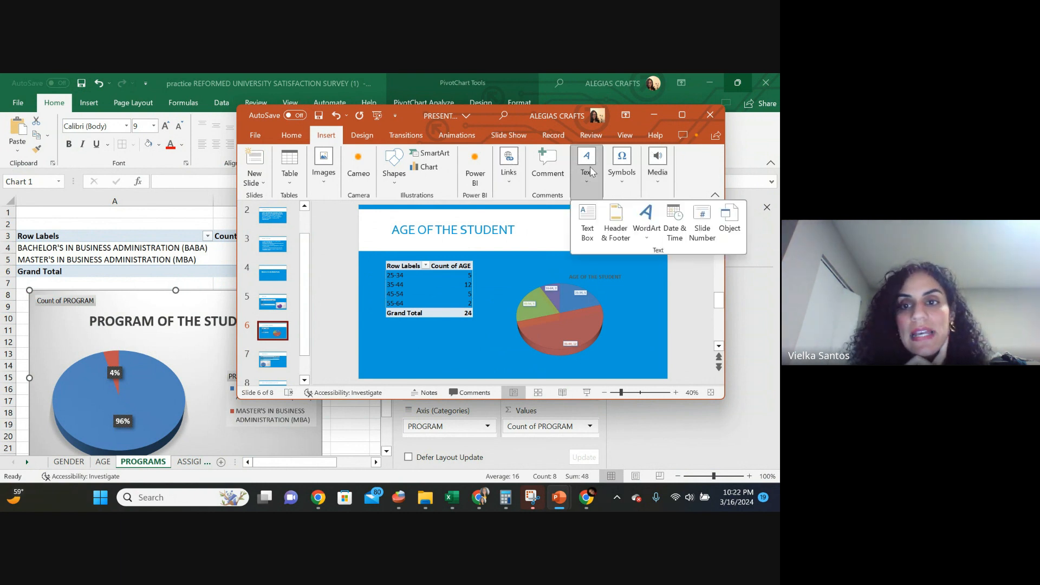
{"action": "left_click", "coordinate": [585, 239]}
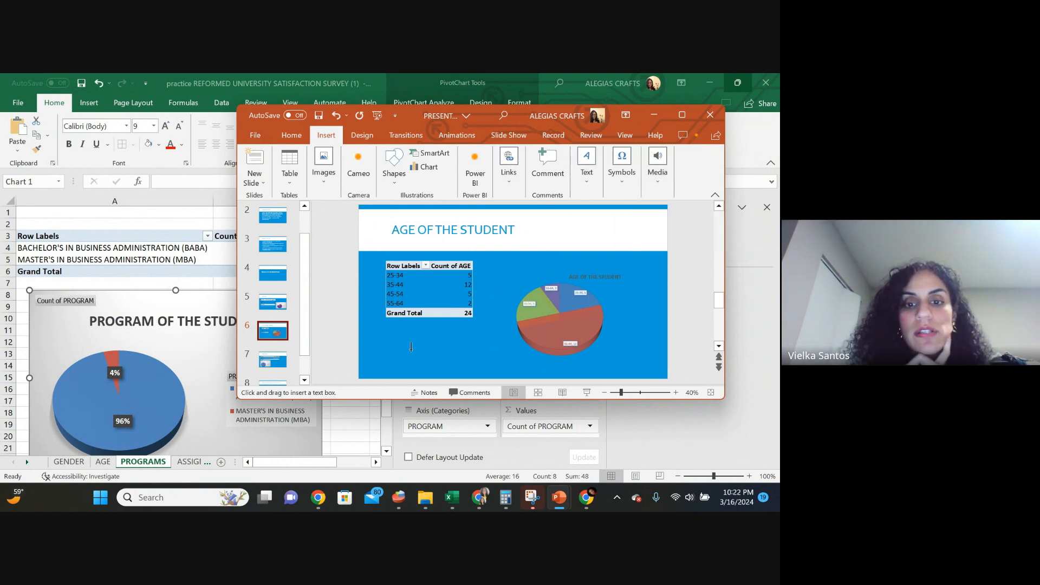
{"action": "left_click_drag", "start_coordinate": [385, 327], "coordinate": [506, 356]}
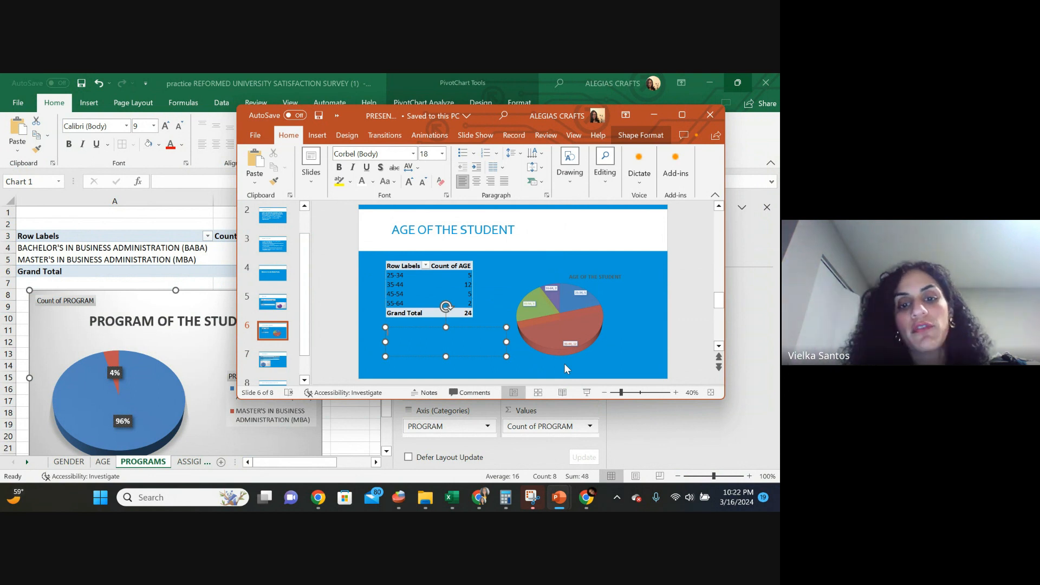
Enter the comment "Majority f the students stated that they belong to the age range between 35-44 years." in the text box.
{"action": "type", "text": "Majority"}
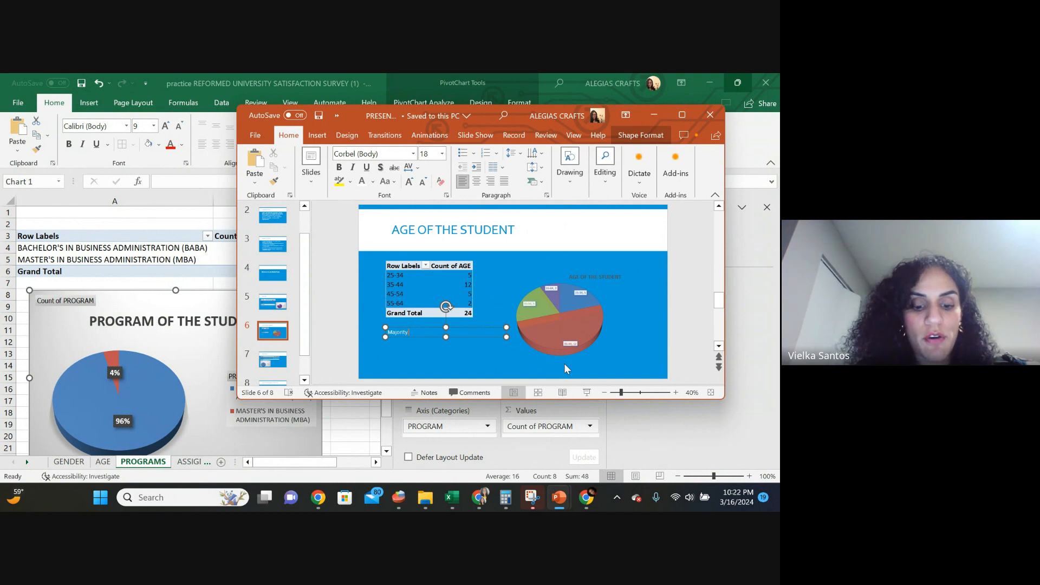
{"action": "type", "text": " f the students stated that they"}
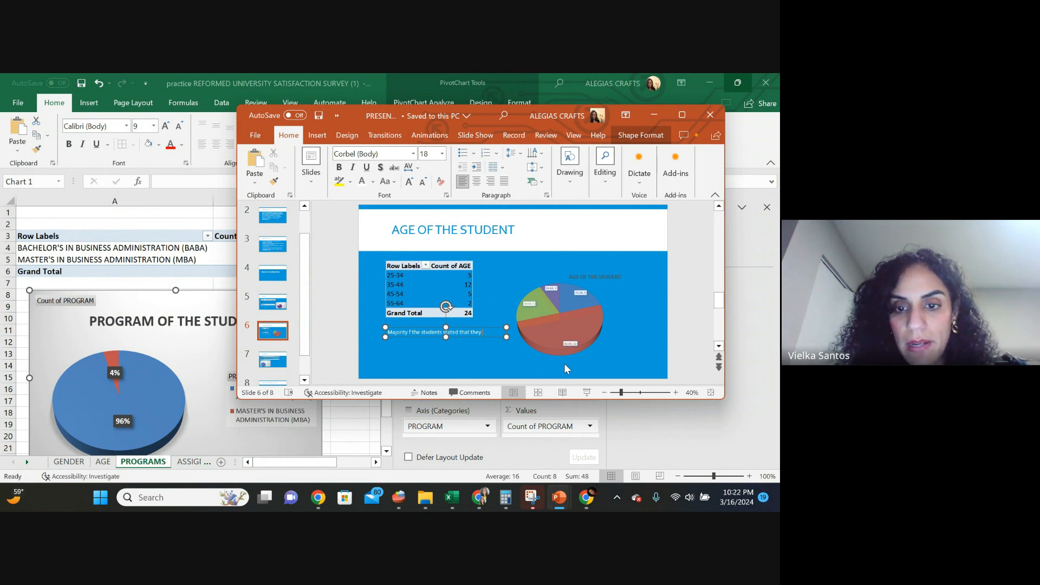
{"action": "type", "text": "long to the age range between"}
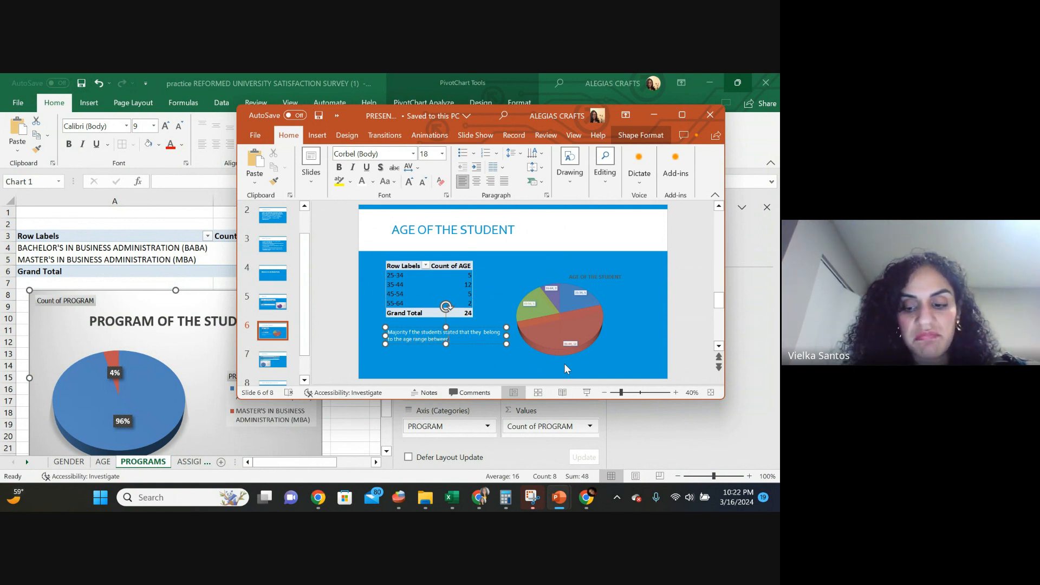
{"action": "type", "text": "35-44 year"}
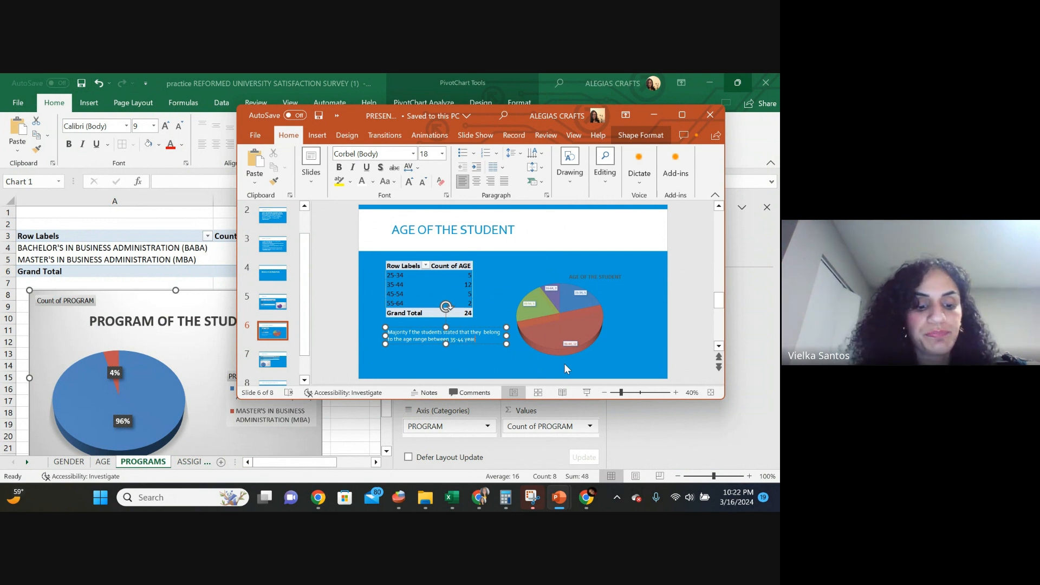
{"action": "type", "text": "s."}
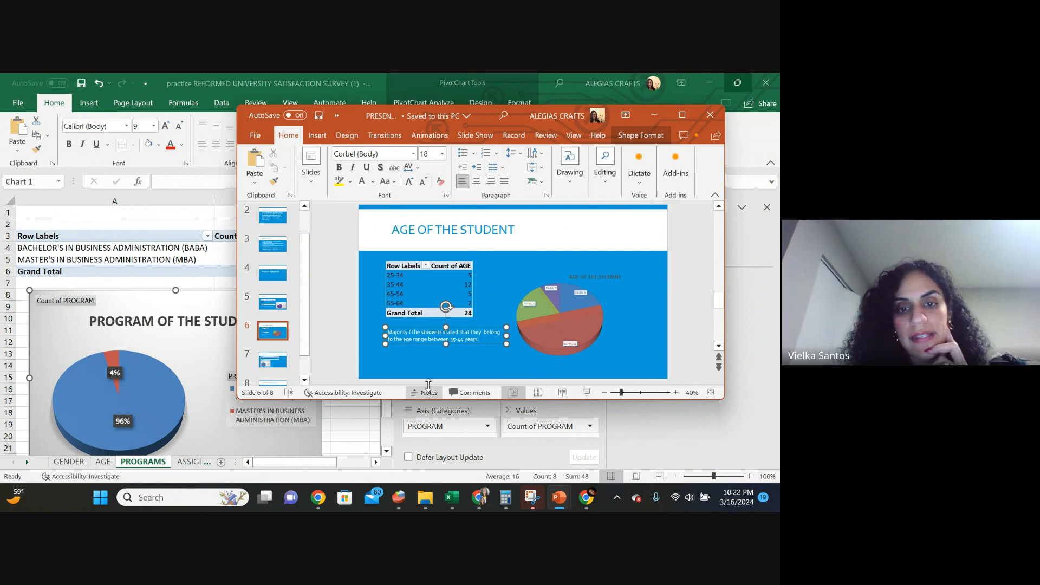
{"action": "left_click", "coordinate": [430, 363]}
{"action": "left_click", "coordinate": [441, 334]}
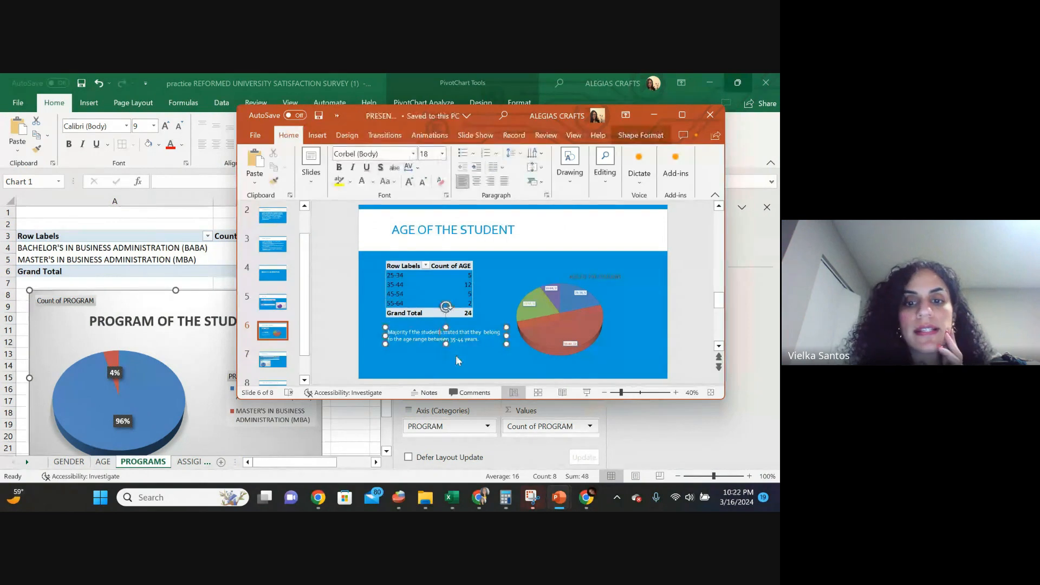
Format the whole age comment as centred Tahoma text at size 28.
{"action": "mouse_move", "coordinate": [506, 344]}
{"action": "left_mouse_down"}
{"action": "mouse_move", "coordinate": [504, 373]}
{"action": "mouse_move", "coordinate": [496, 352]}
{"action": "left_mouse_up"}
{"action": "triple_click", "coordinate": [482, 339]}
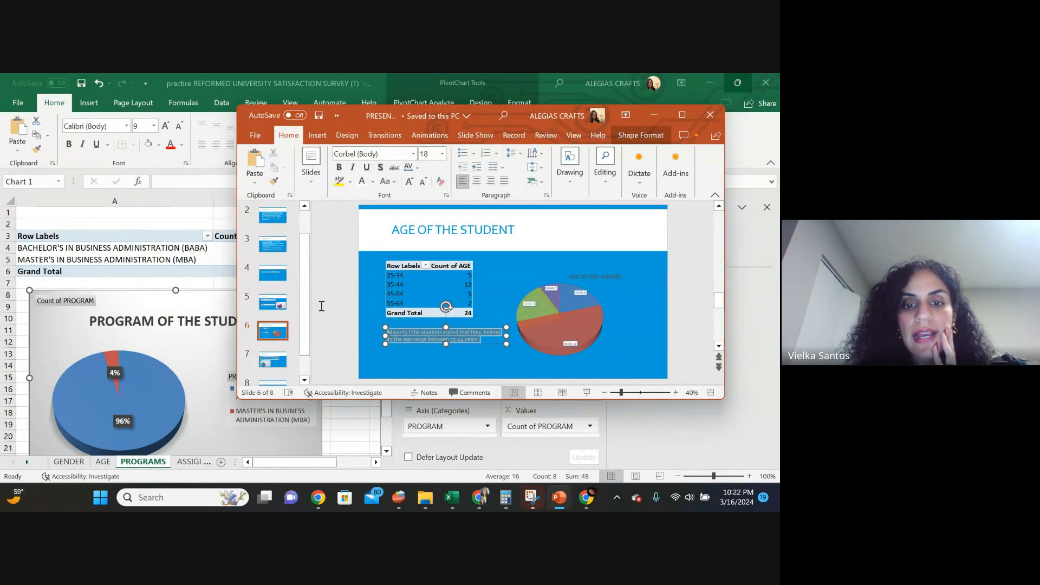
{"action": "left_click", "coordinate": [410, 183]}
{"action": "left_click", "coordinate": [410, 182]}
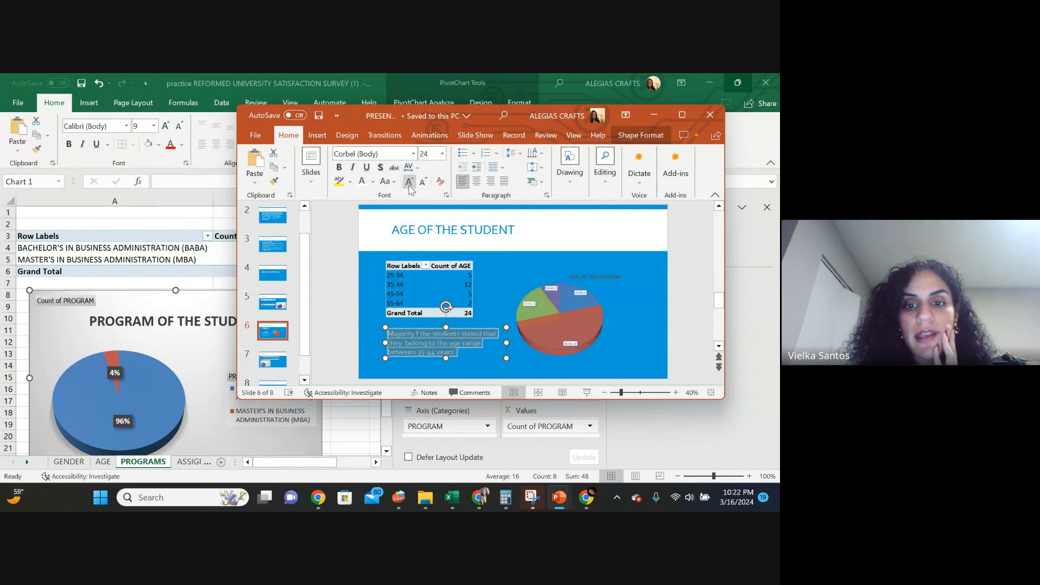
{"action": "left_click", "coordinate": [410, 182]}
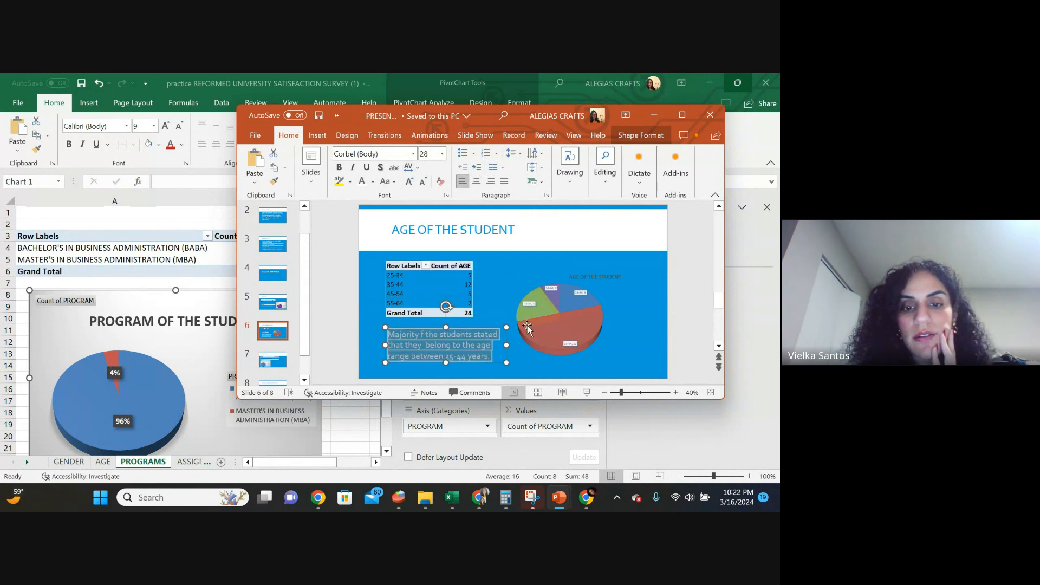
{"action": "left_click", "coordinate": [476, 181]}
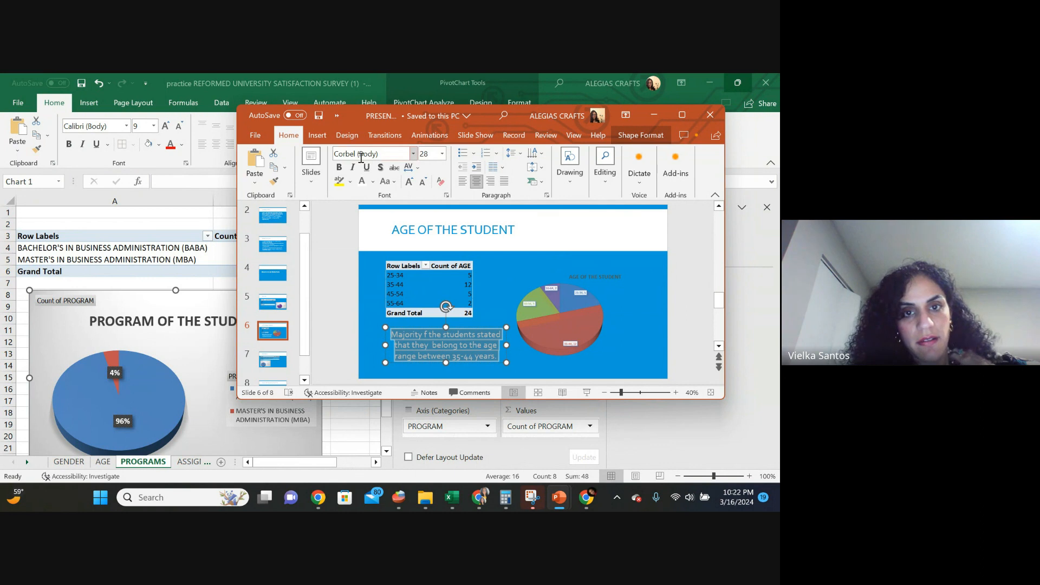
{"action": "left_click", "coordinate": [407, 154]}
{"action": "left_click", "coordinate": [413, 154]}
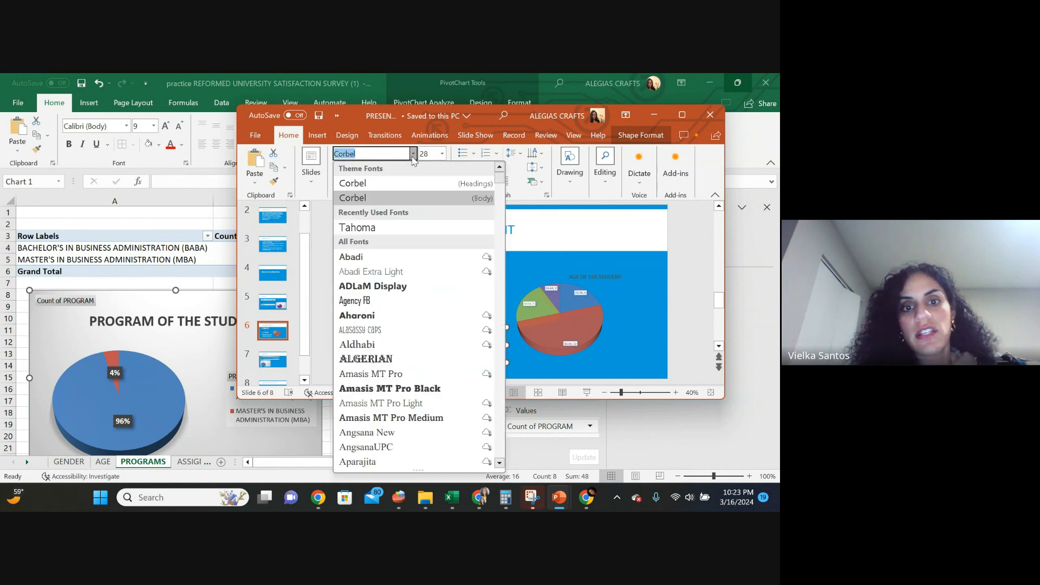
{"action": "left_click", "coordinate": [378, 222]}
{"action": "left_click", "coordinate": [497, 268]}
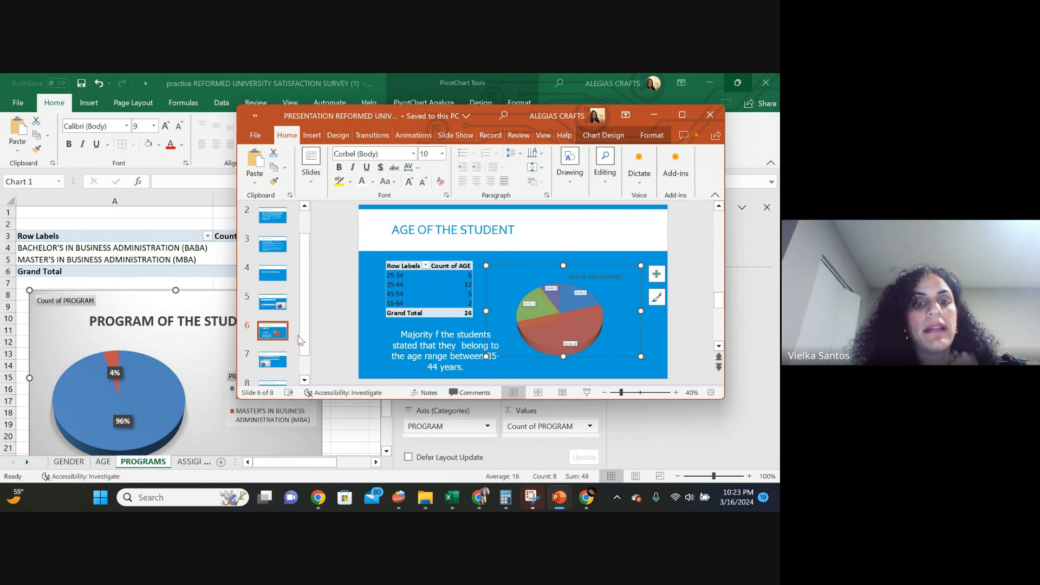
Switch to the ASSIGNMENTS sheet of the Excel workbook and move the pie chart below the pivot table so it no longer overlaps.
{"action": "left_click", "coordinate": [275, 307]}
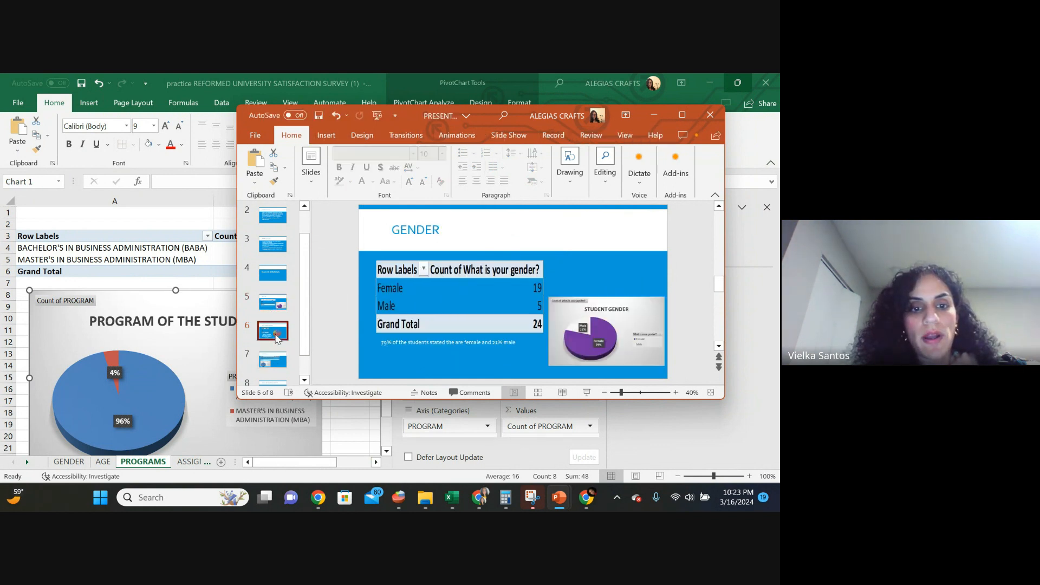
{"action": "left_click", "coordinate": [275, 359]}
{"action": "left_click", "coordinate": [271, 379]}
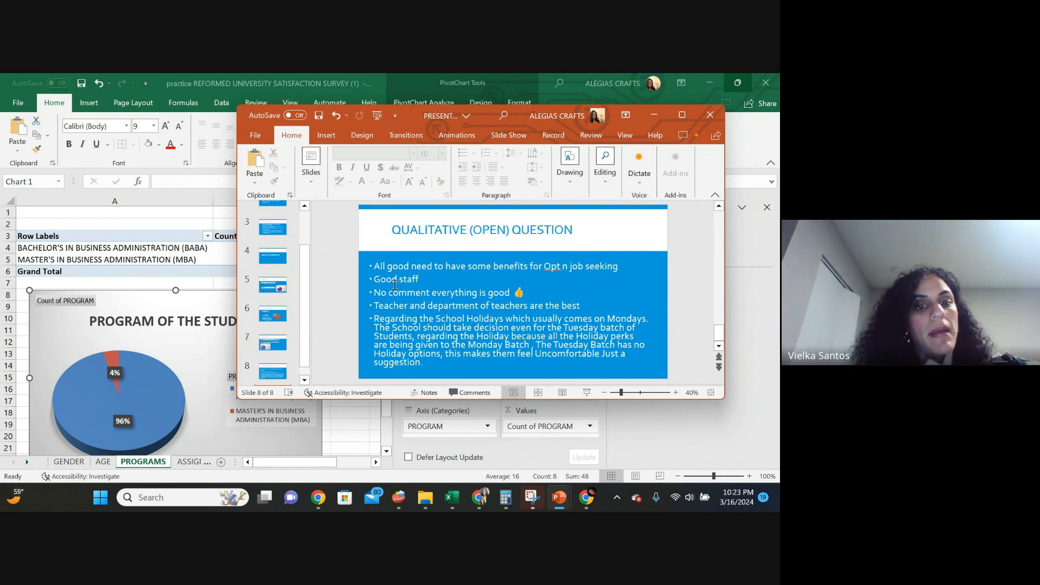
{"action": "key", "text": "alt+Tab"}
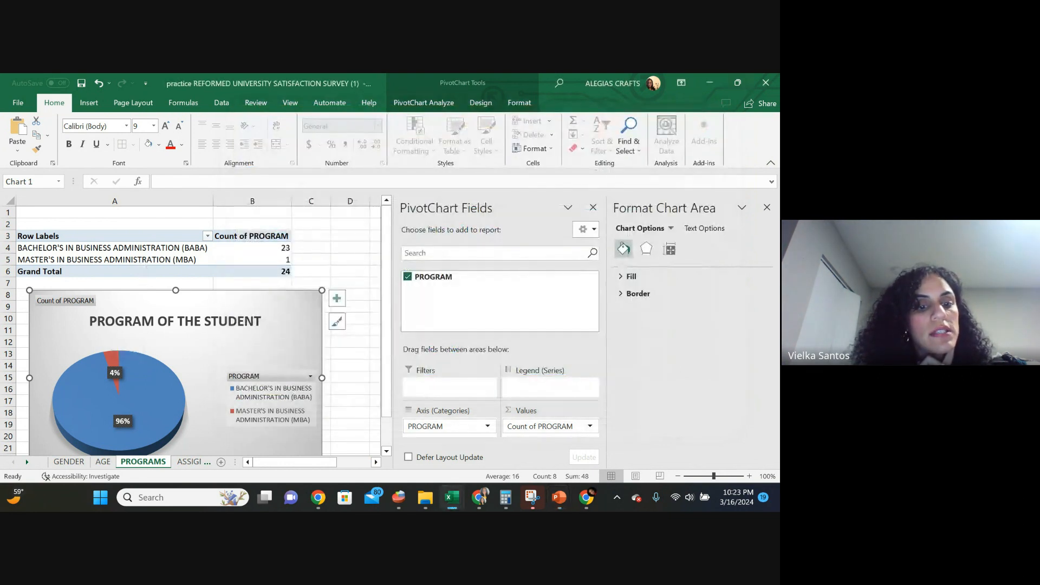
{"action": "left_click", "coordinate": [193, 462]}
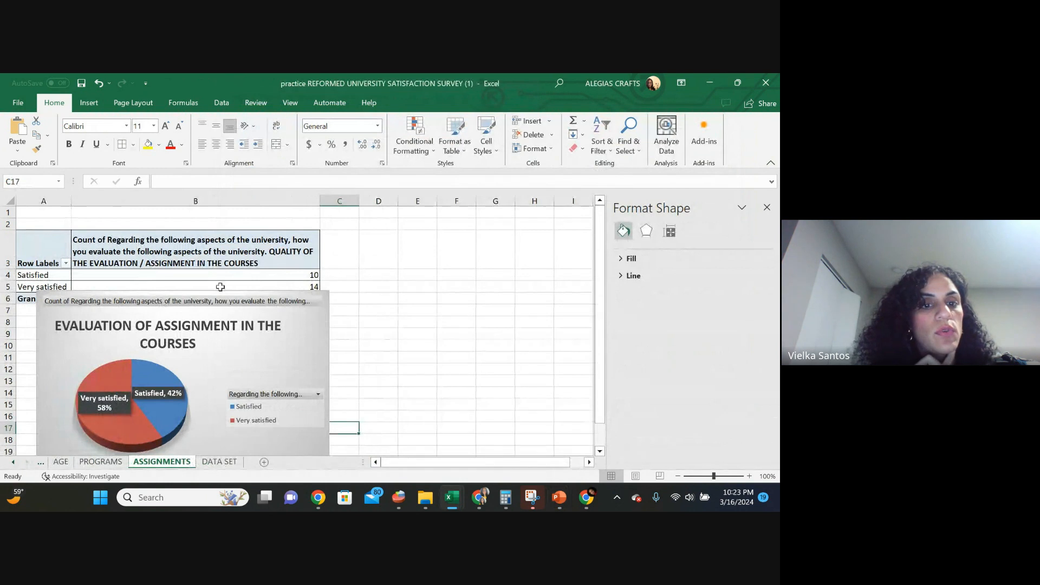
{"action": "left_click_drag", "start_coordinate": [296, 347], "coordinate": [280, 377]}
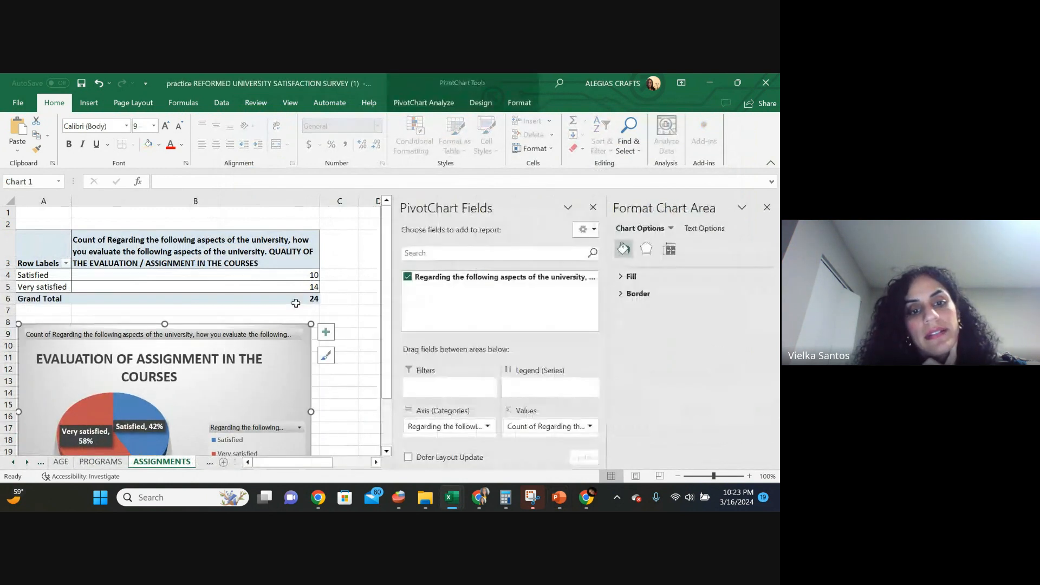
Copy the entire assignment evaluation pivot table, from its header row through Grand Total.
{"action": "left_click_drag", "start_coordinate": [303, 298], "coordinate": [49, 240]}
{"action": "right_click", "coordinate": [49, 240]}
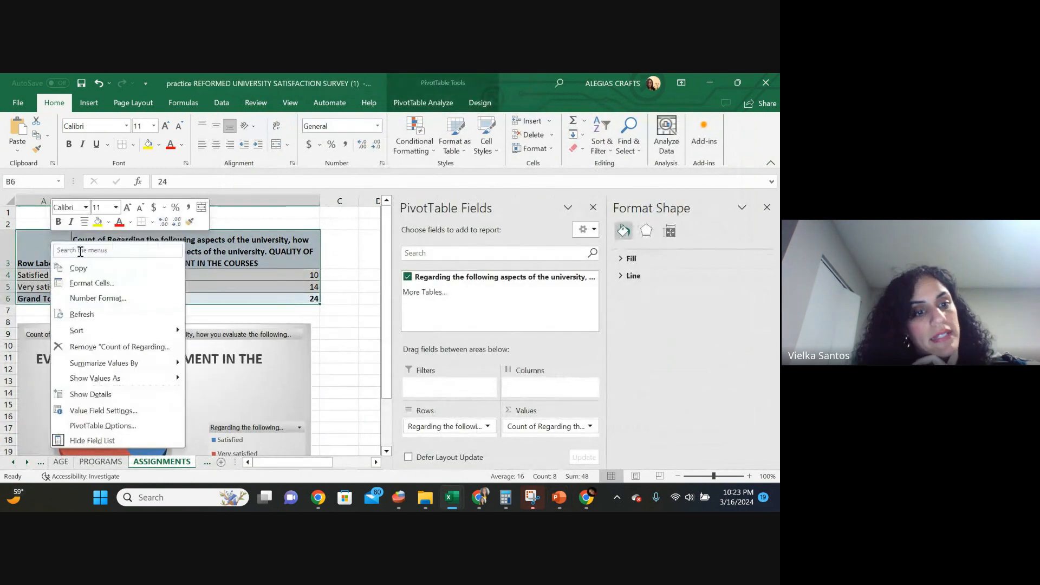
{"action": "left_click", "coordinate": [103, 280]}
Switch back to the PowerPoint presentation and insert a new slide directly after the PROGRAM slide.
{"action": "mouse_move", "coordinate": [452, 497]}
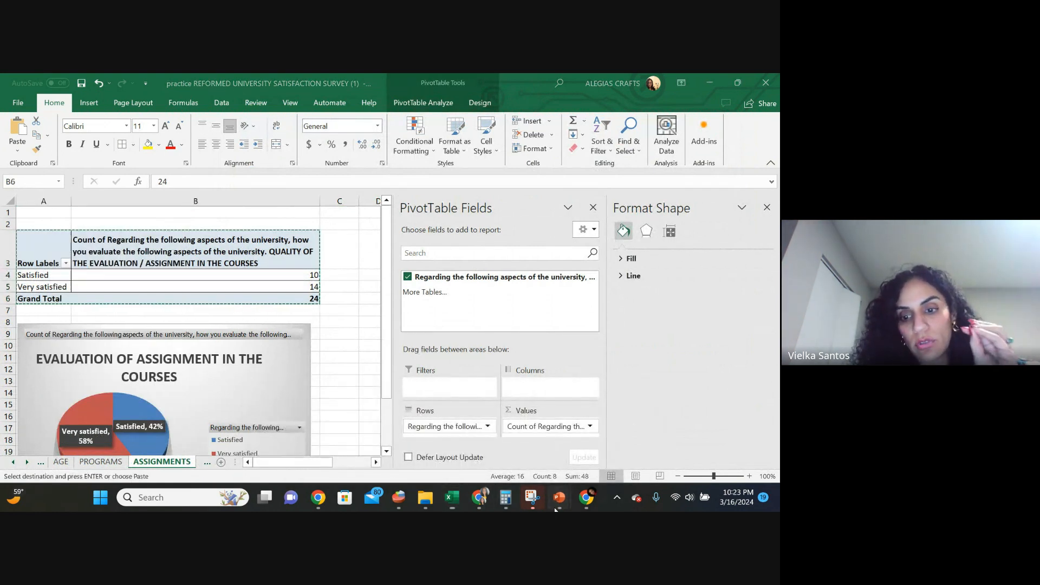
{"action": "mouse_move", "coordinate": [559, 497]}
{"action": "left_click", "coordinate": [714, 448]}
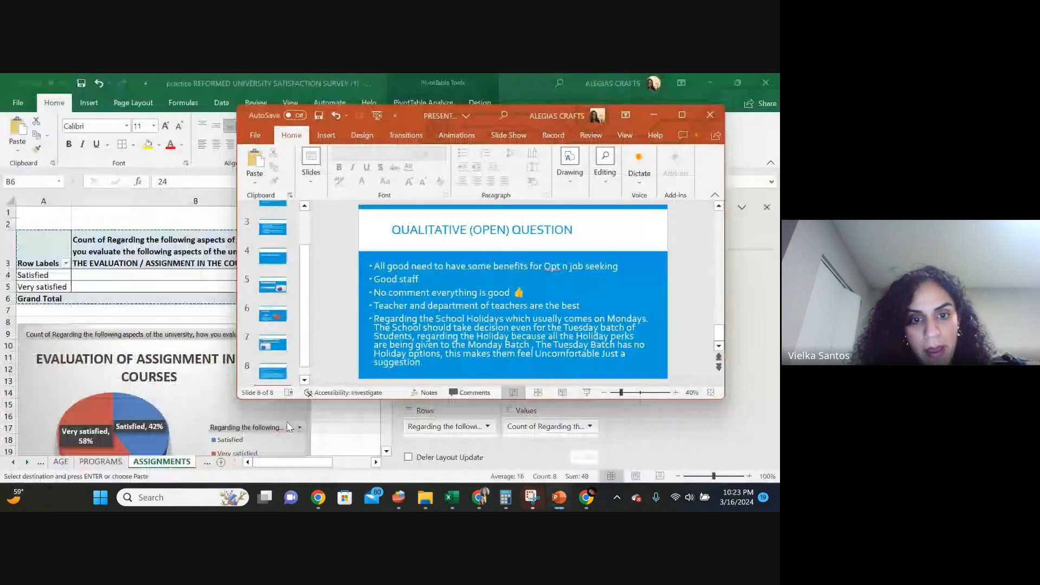
{"action": "left_click", "coordinate": [273, 342]}
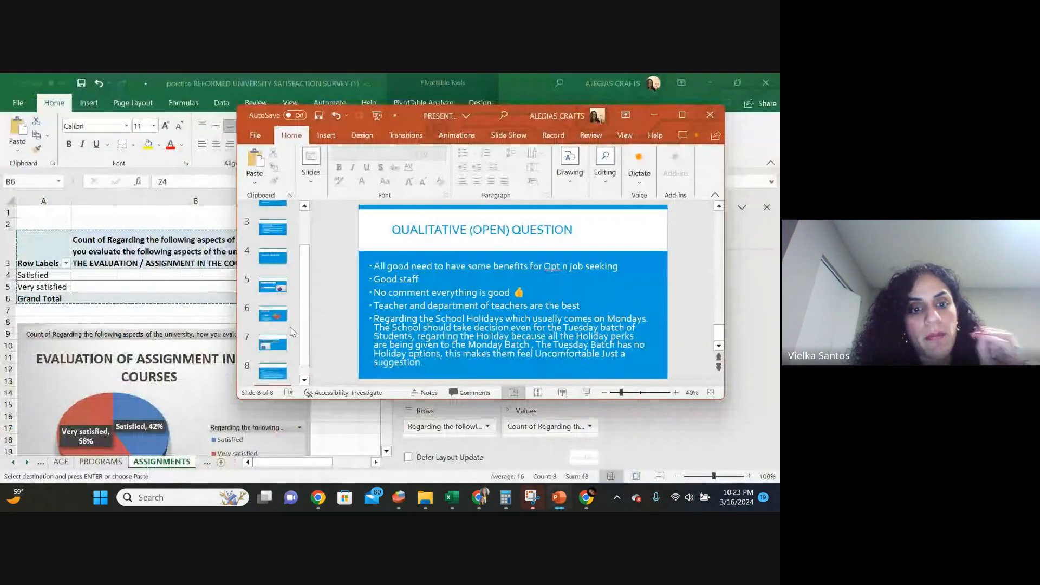
{"action": "left_click", "coordinate": [326, 135]}
{"action": "left_click", "coordinate": [255, 157]}
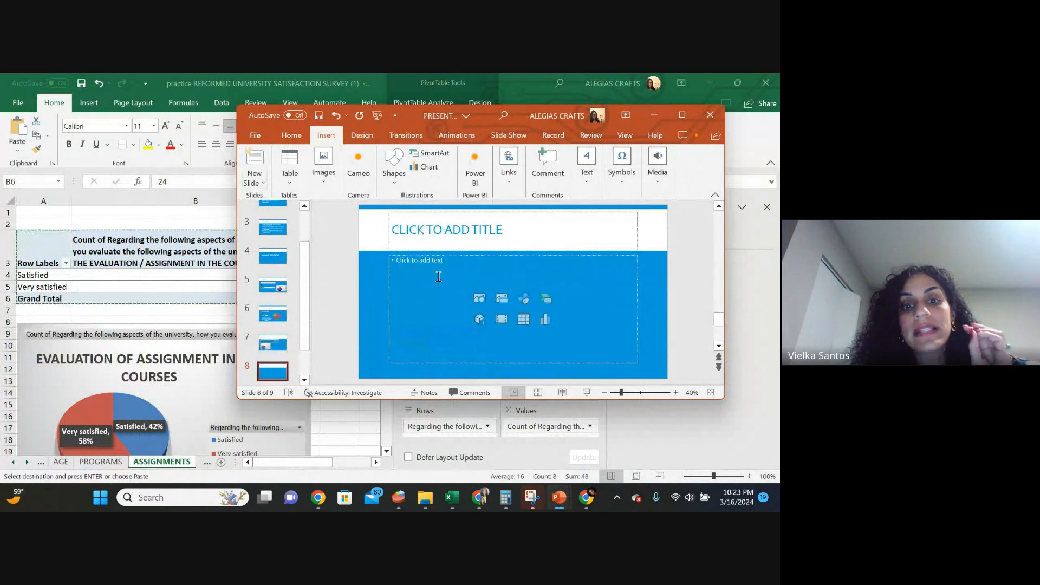
Paste the assignment pivot table as a picture on the new slide and move it to the upper left of the content area.
{"action": "right_click", "coordinate": [421, 276]}
{"action": "left_click", "coordinate": [421, 276]}
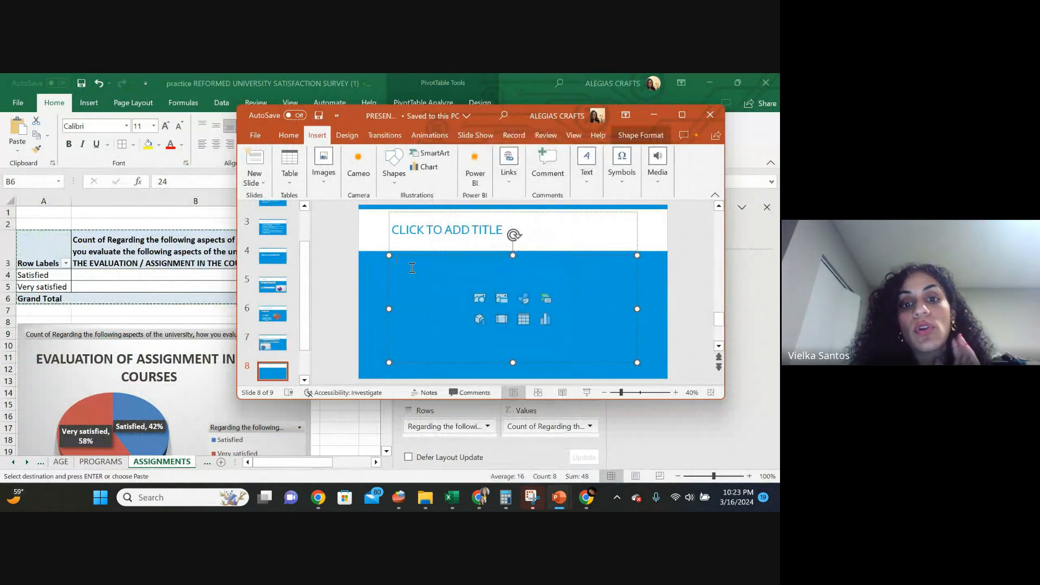
{"action": "right_click", "coordinate": [409, 271]}
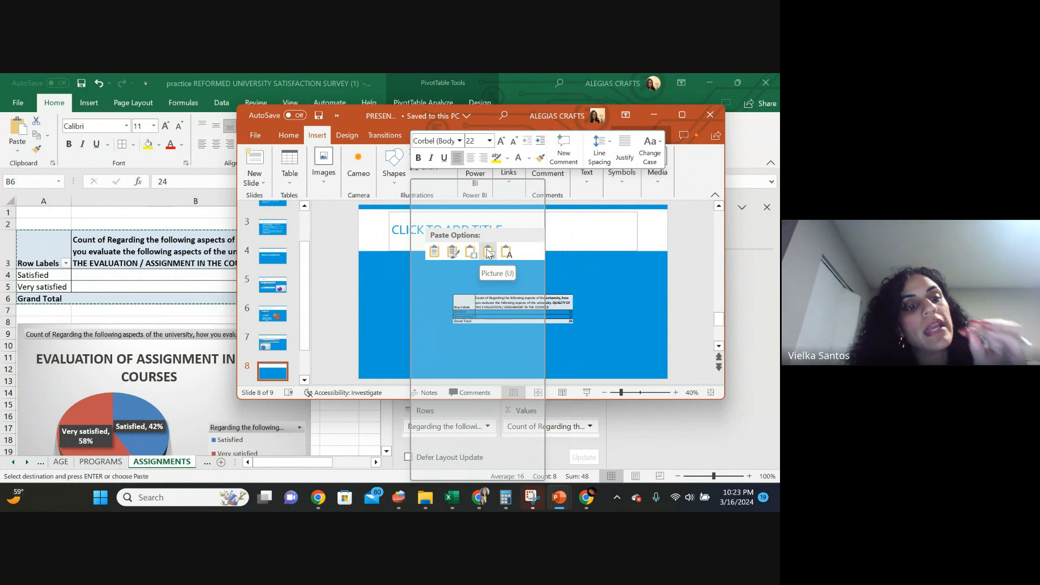
{"action": "left_click", "coordinate": [488, 253]}
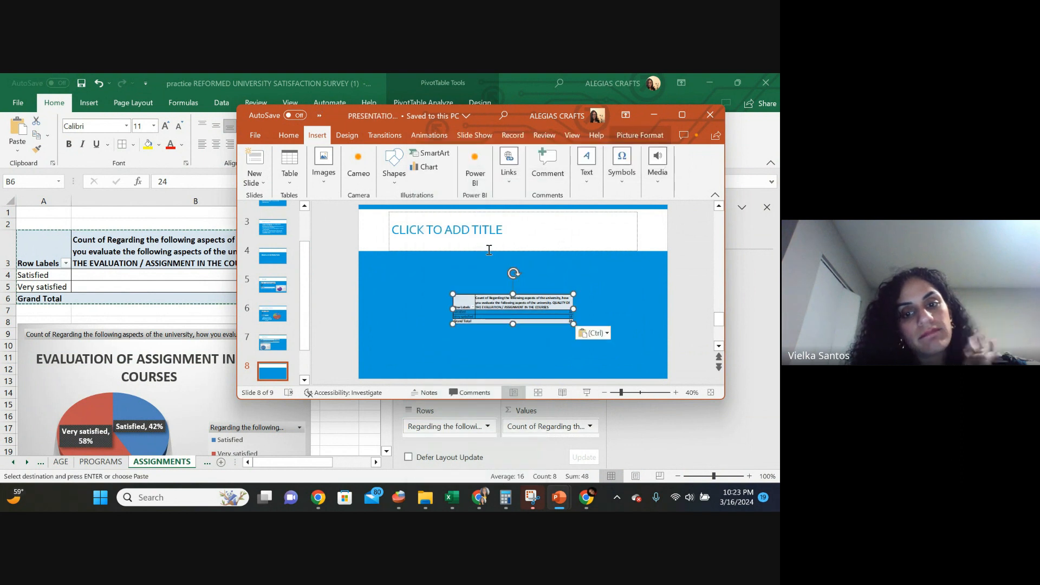
{"action": "left_click_drag", "start_coordinate": [461, 301], "coordinate": [401, 284]}
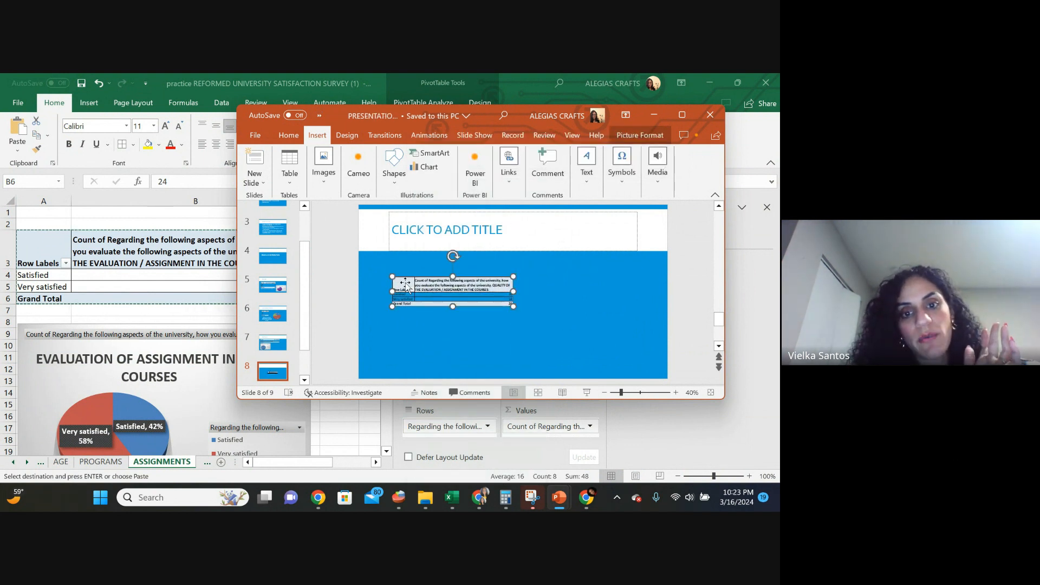
{"action": "left_click", "coordinate": [460, 326]}
Switch to the Excel workbook and copy the assignment evaluation pie chart from the ASSIGNMENTS sheet.
{"action": "left_click", "coordinate": [24, 339]}
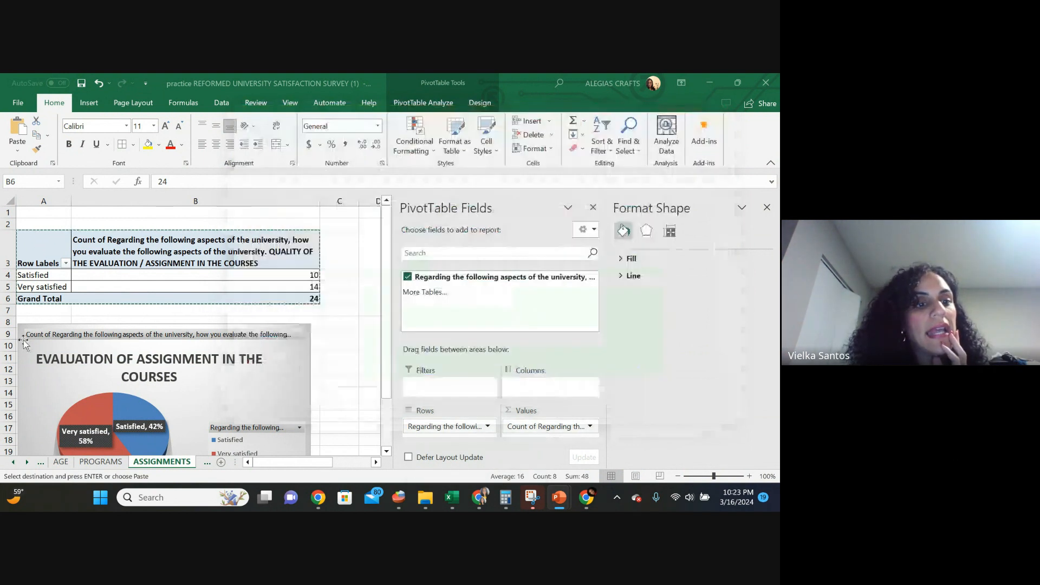
{"action": "left_click", "coordinate": [27, 371]}
{"action": "left_click", "coordinate": [27, 372]}
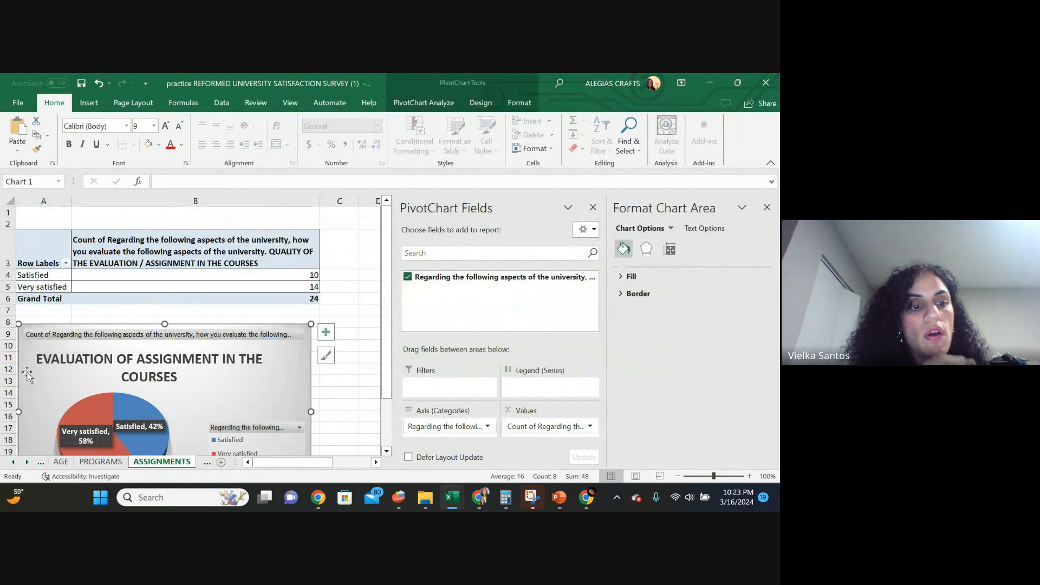
{"action": "right_click", "coordinate": [27, 372]}
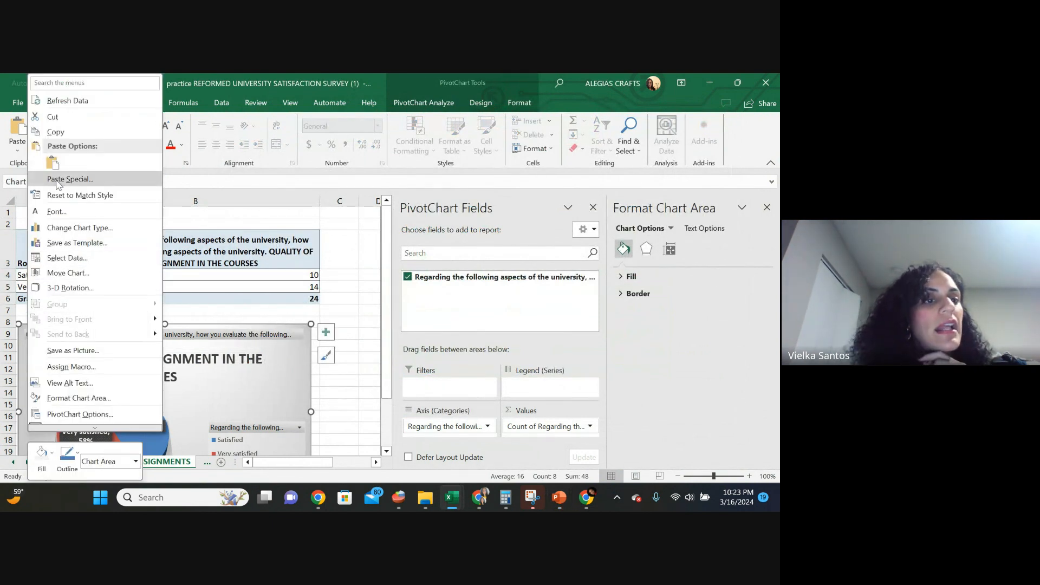
{"action": "left_click", "coordinate": [79, 132]}
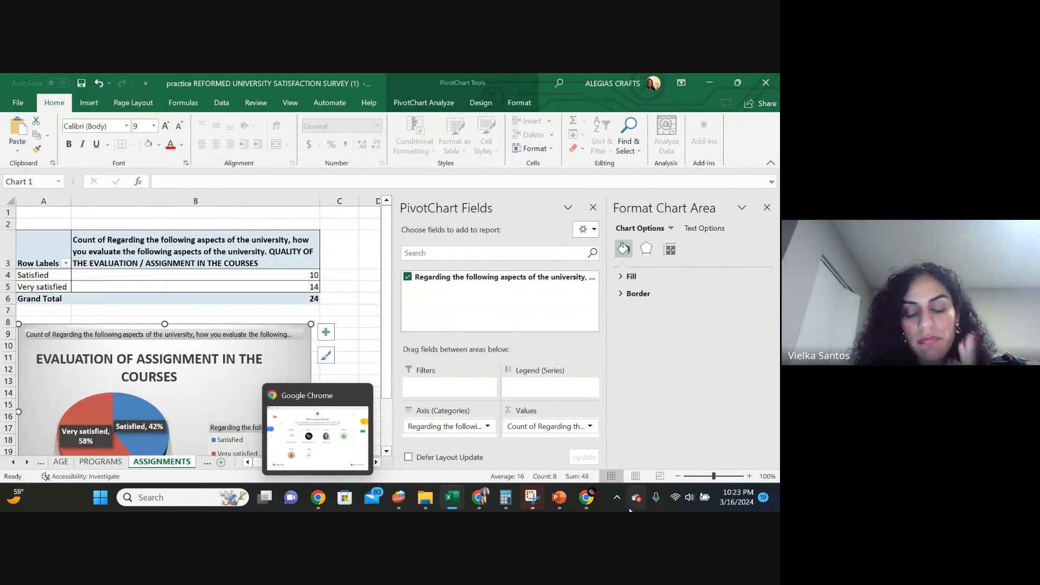
Switch back to the PowerPoint presentation and paste the pie chart on slide 8 as an editable chart with its source formatting.
{"action": "mouse_move", "coordinate": [556, 498]}
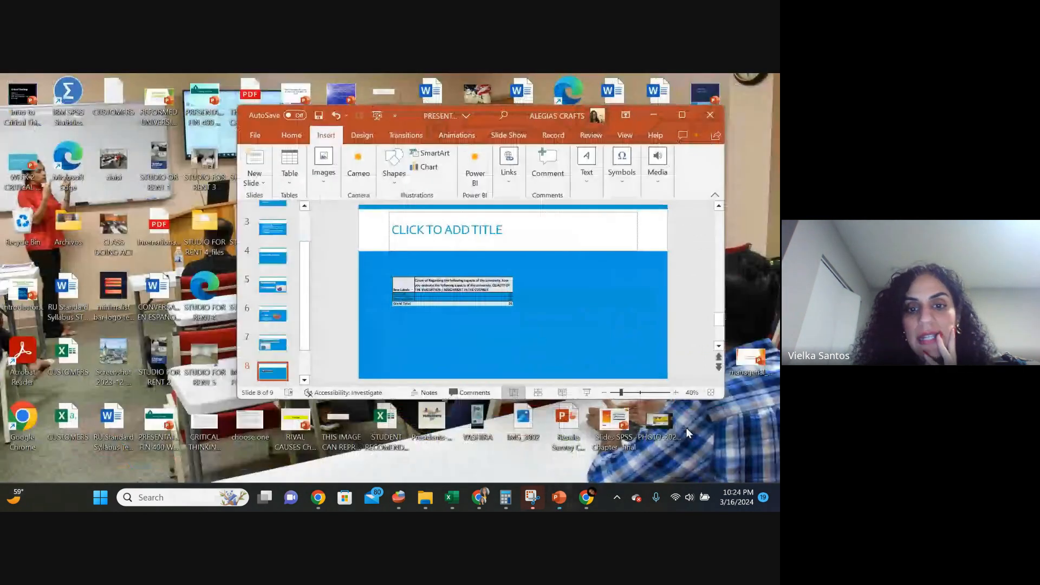
{"action": "left_click", "coordinate": [686, 427]}
{"action": "right_click", "coordinate": [544, 284]}
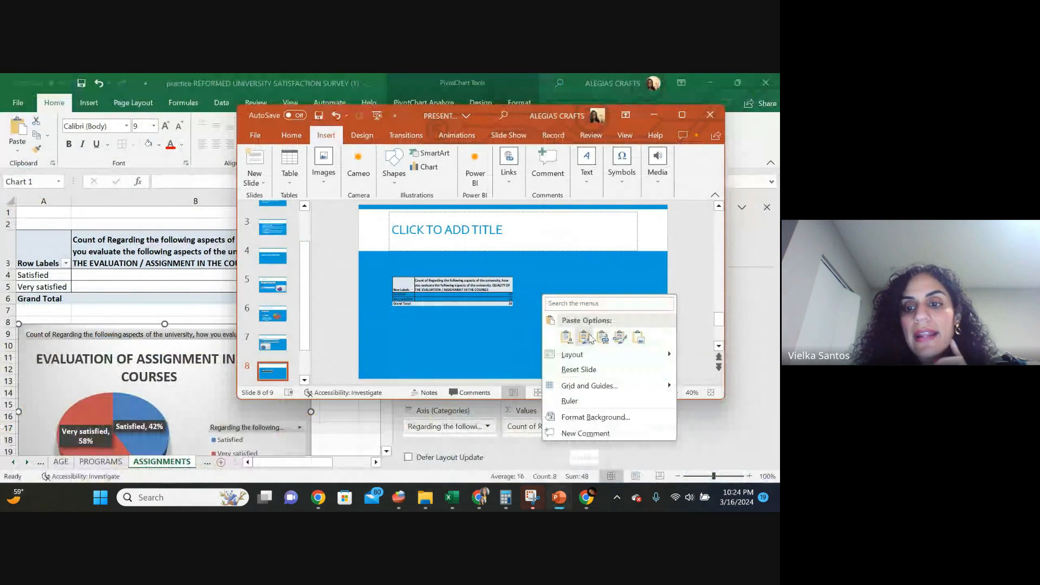
{"action": "left_click", "coordinate": [628, 338]}
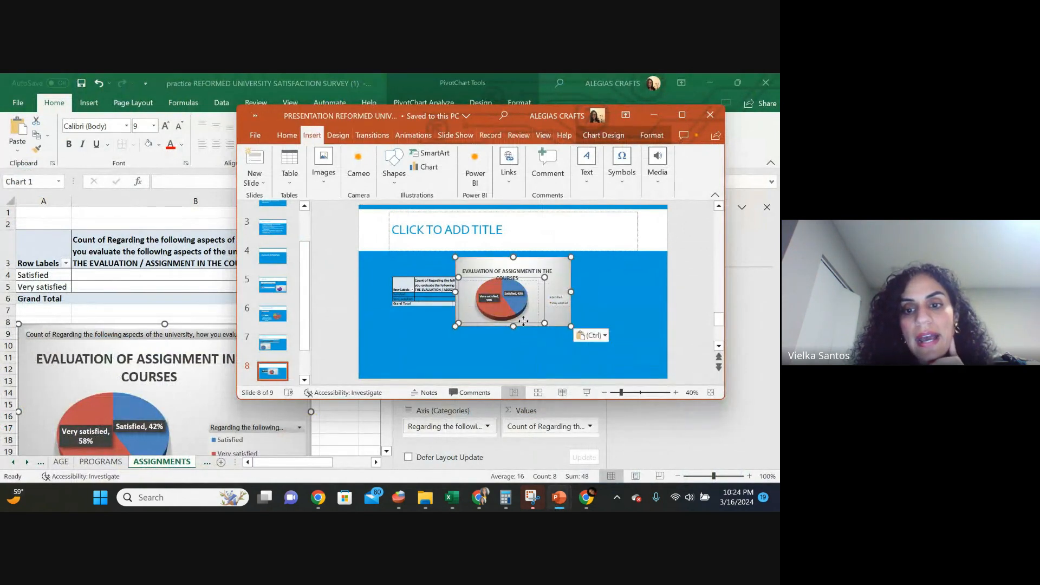
Place the pie chart to the right of the pivot table picture, enlarge it slightly, and shift its title up clear of the pie.
{"action": "left_click_drag", "start_coordinate": [523, 321], "coordinate": [520, 321]}
{"action": "left_click", "coordinate": [558, 261]}
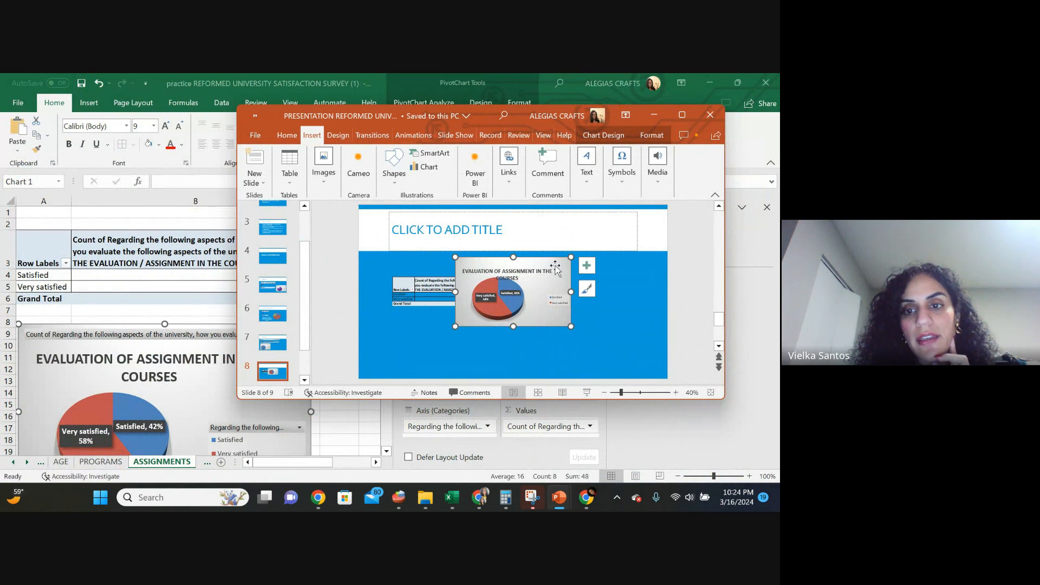
{"action": "left_click_drag", "start_coordinate": [555, 265], "coordinate": [638, 280]}
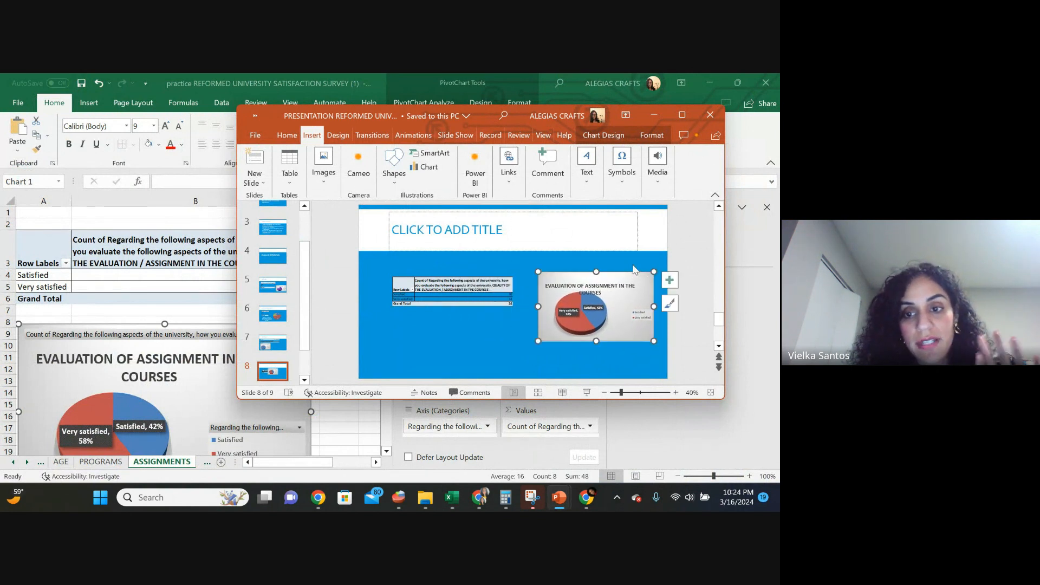
{"action": "left_click_drag", "start_coordinate": [535, 269], "coordinate": [524, 263]}
{"action": "left_click", "coordinate": [555, 278]}
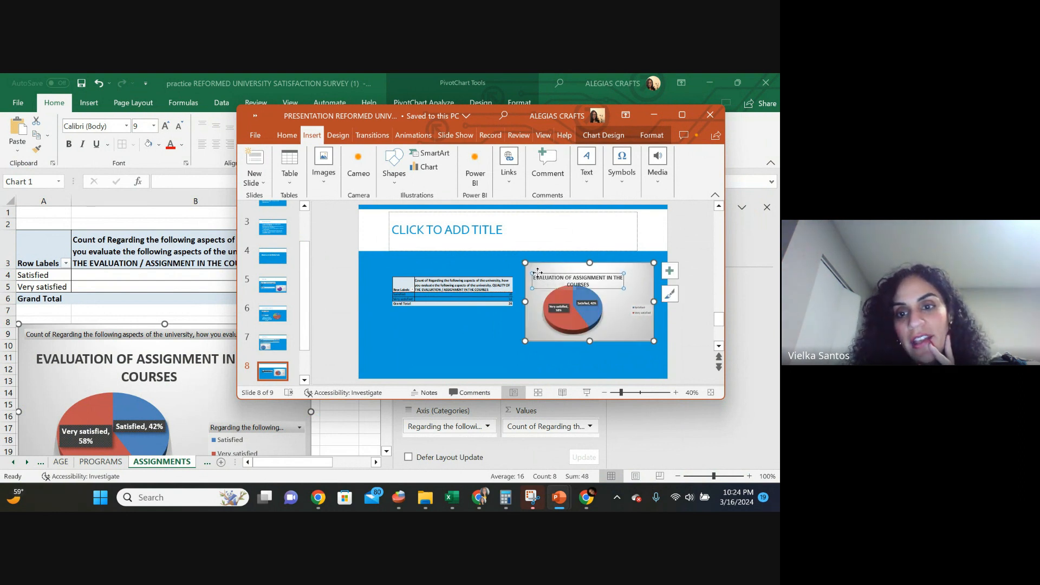
{"action": "left_click_drag", "start_coordinate": [542, 272], "coordinate": [546, 272]}
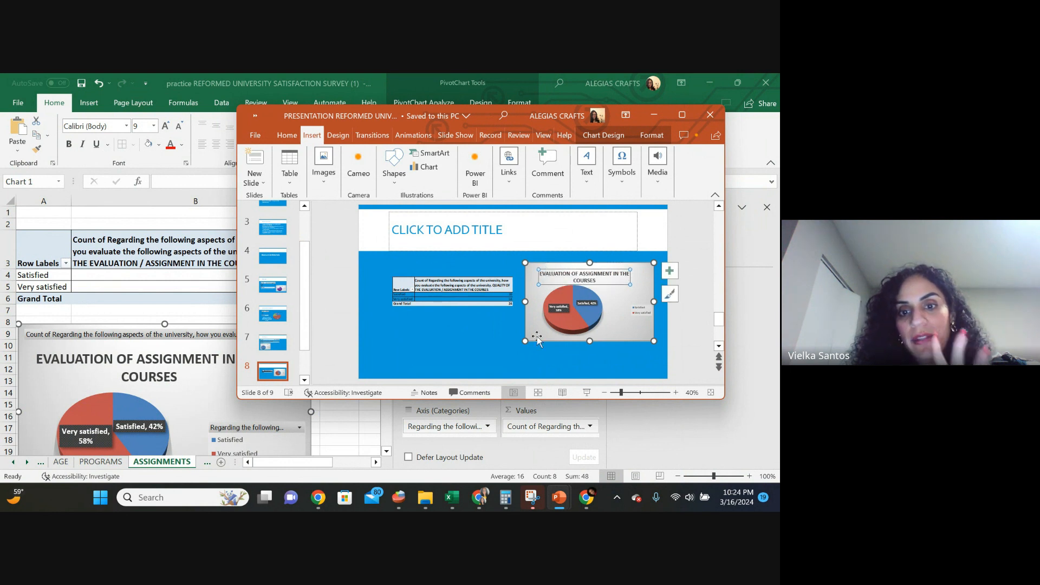
{"action": "left_click", "coordinate": [420, 234]}
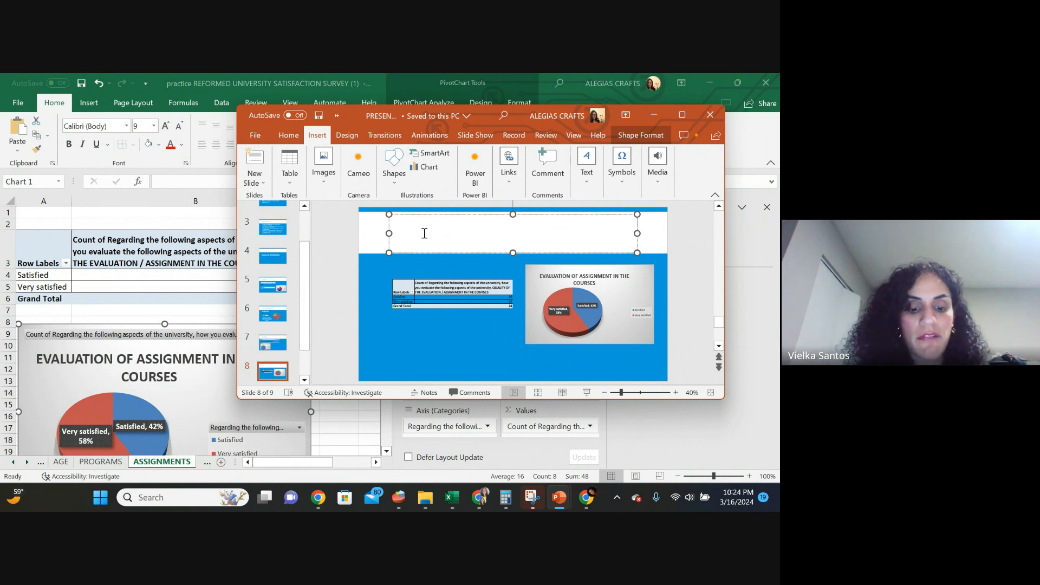
{"action": "type", "text": "EVALU"}
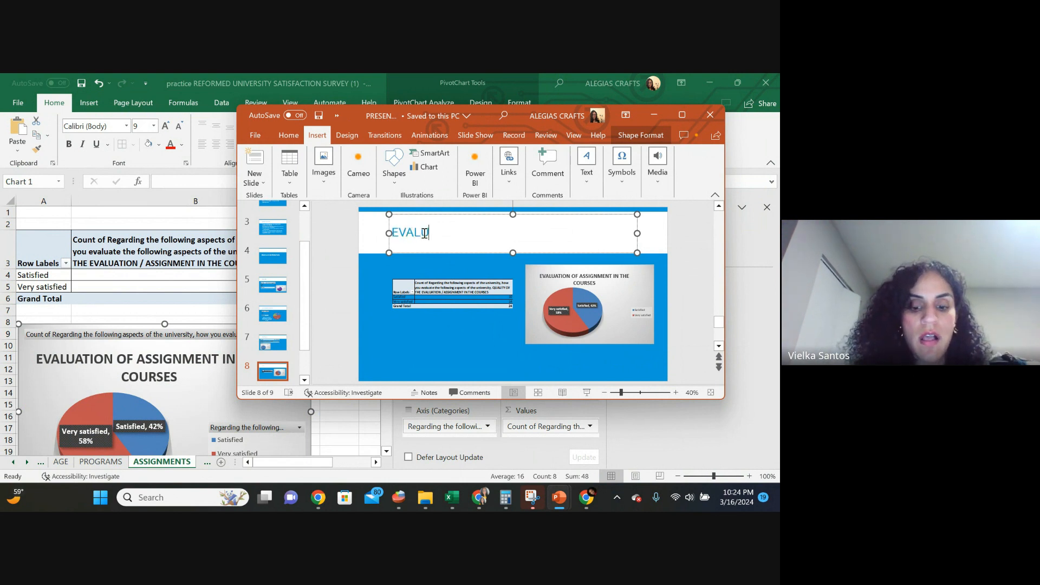
{"action": "type", "text": "ATION OF"}
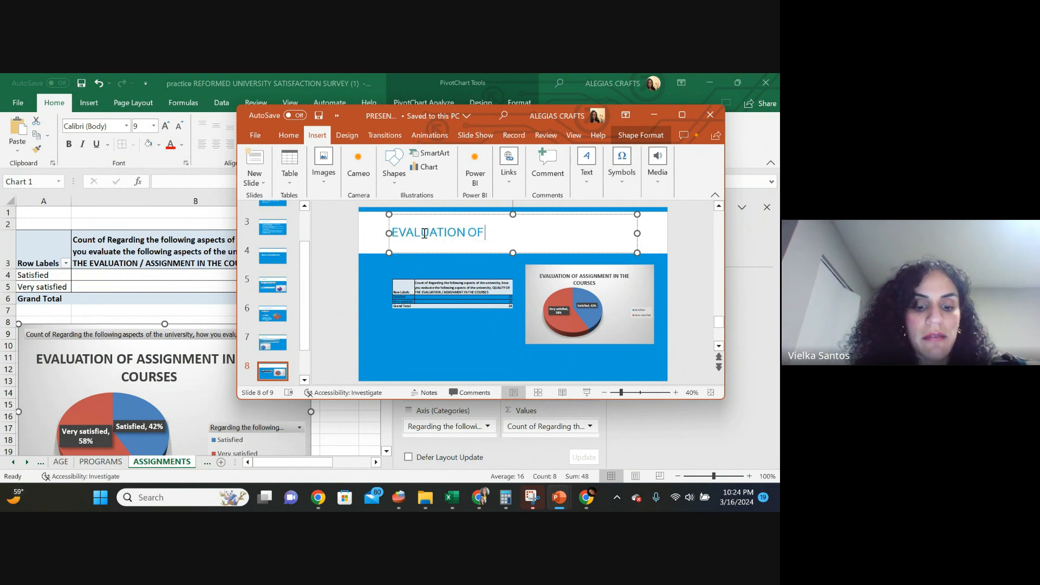
{"action": "type", "text": " TH"}
{"action": "key", "text": "BackSpace"}
{"action": "key", "text": "BackSpace"}
{"action": "key", "text": "BackSpace"}
{"action": "key", "text": "BackSpace"}
{"action": "key", "text": "BackSpace"}
{"action": "key", "text": "BackSpace"}
{"action": "key", "text": "BackSpace"}
{"action": "key", "text": "BackSpace"}
{"action": "key", "text": "BackSpace"}
{"action": "key", "text": "BackSpace"}
{"action": "key", "text": "BackSpace"}
{"action": "key", "text": "BackSpace"}
{"action": "key", "text": "BackSpace"}
{"action": "key", "text": "BackSpace"}
{"action": "key", "text": "BackSpace"}
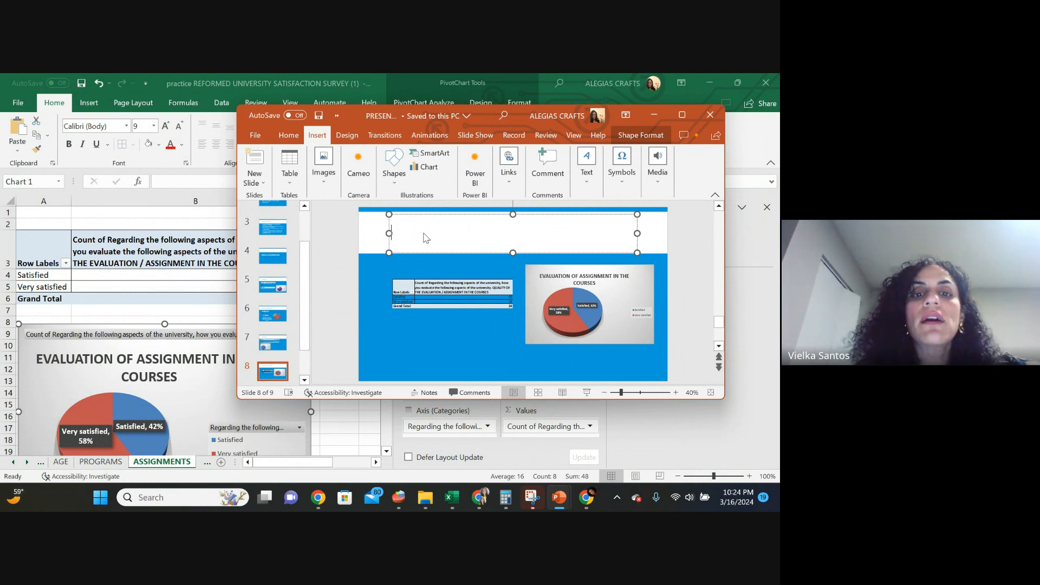
Enter ASSIGNMENTS as the title of slide 8.
{"action": "type", "text": "ASSIGNMENT"}
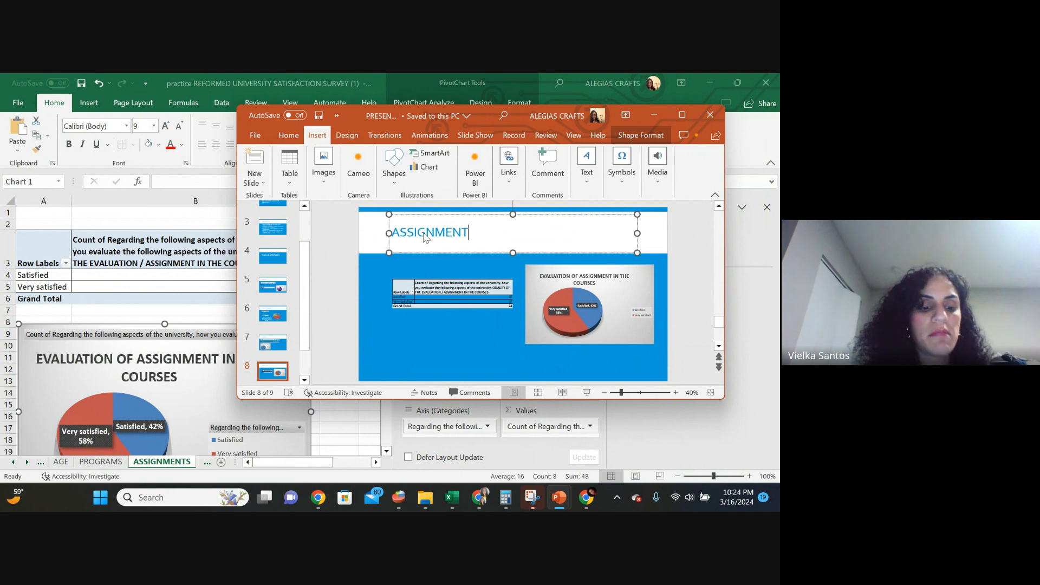
{"action": "type", "text": "S"}
{"action": "left_click", "coordinate": [467, 352]}
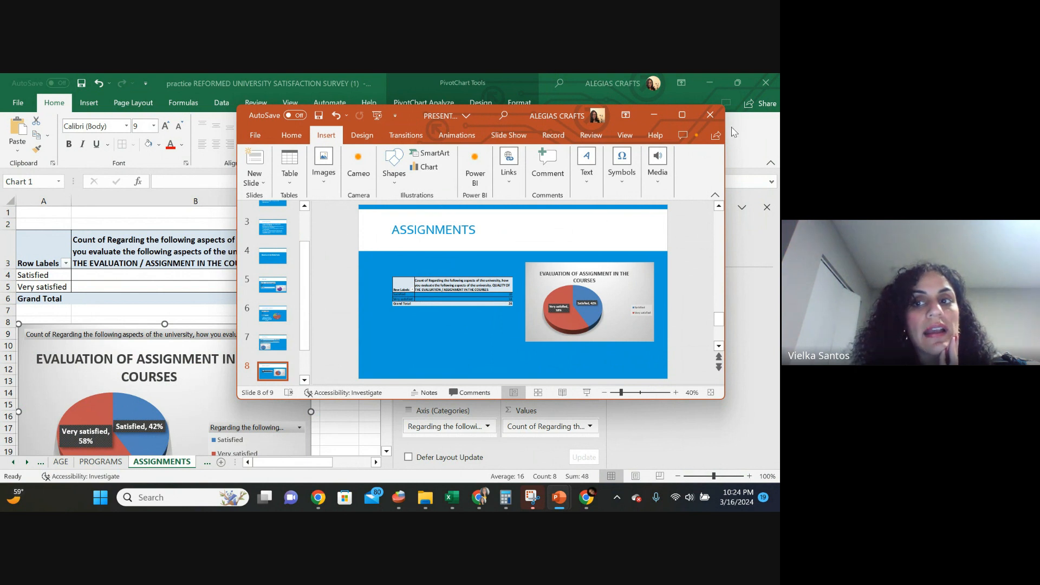
Maximize the presentation window, add a text box below the pivot table picture, and begin its comment with "100%".
{"action": "left_click", "coordinate": [682, 115]}
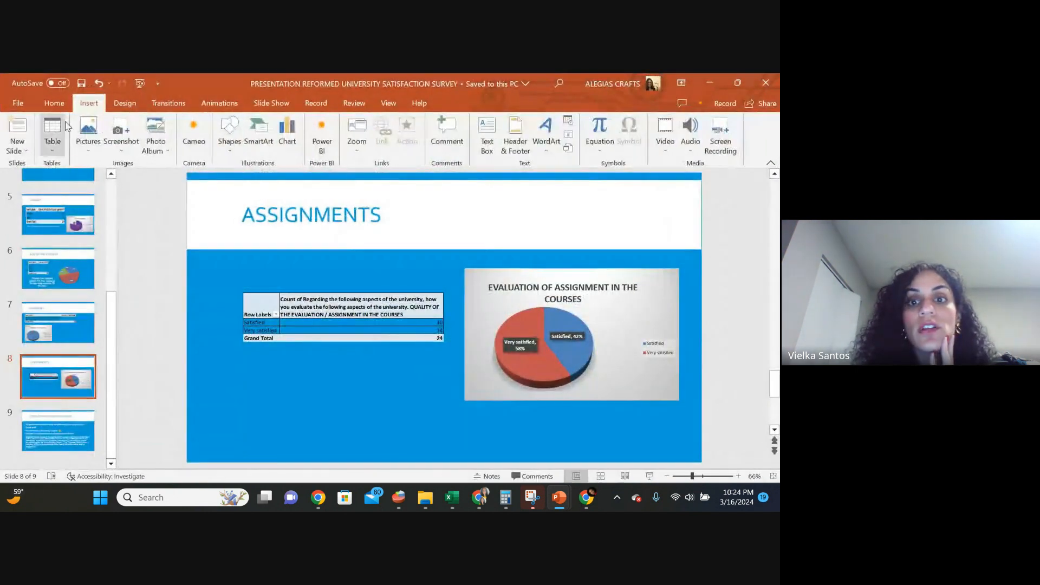
{"action": "left_click", "coordinate": [485, 130]}
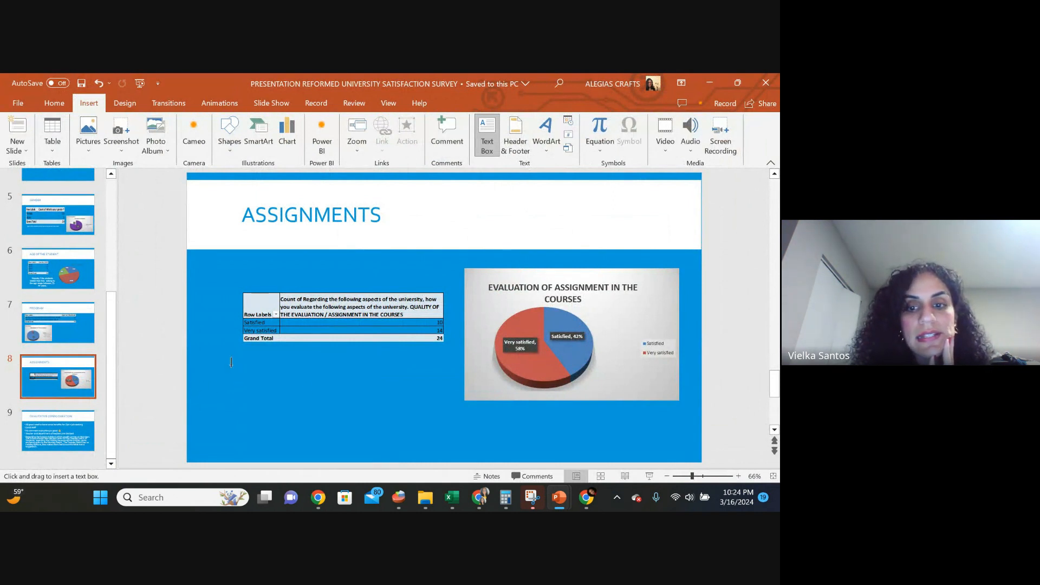
{"action": "left_click_drag", "start_coordinate": [231, 362], "coordinate": [414, 414]}
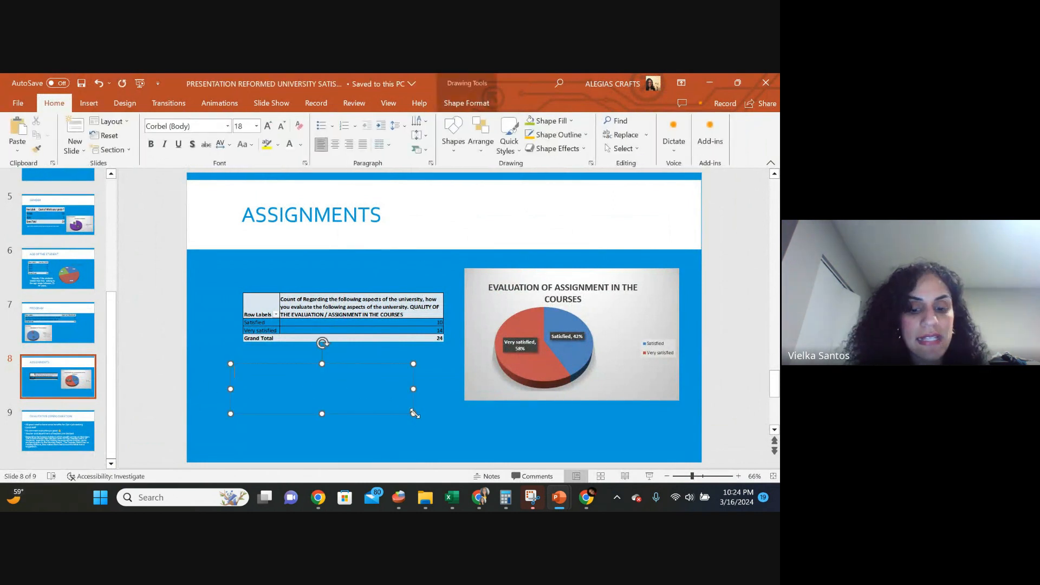
{"action": "type", "text": "100% if"}
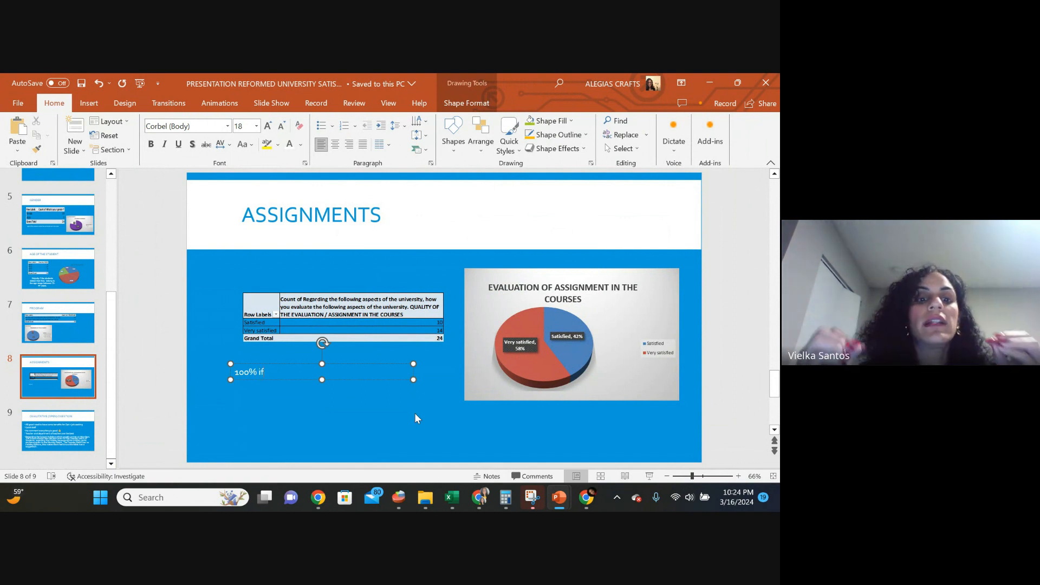
{"action": "key", "text": "BackSpace"}
{"action": "key", "text": "BackSpace"}
{"action": "key", "text": "BackSpace"}
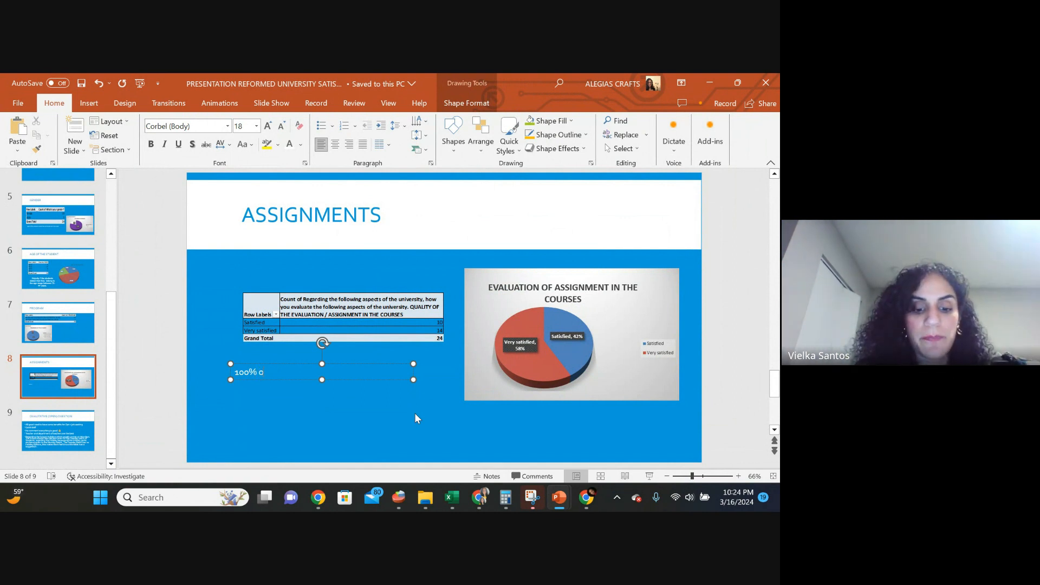